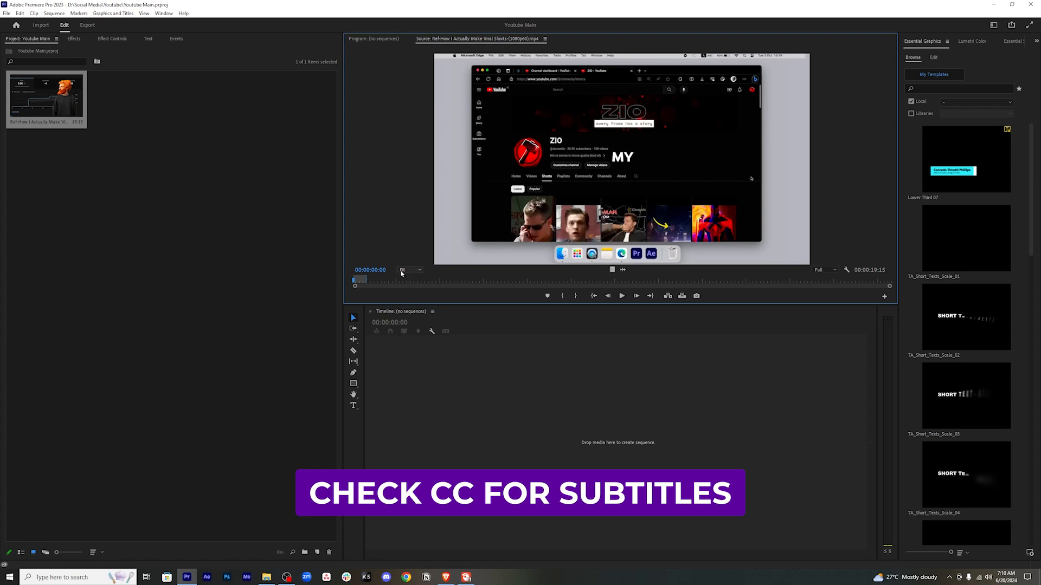
# Play the reference clip in the source monitor and return it to its first frame.
pyautogui.click(622, 296)
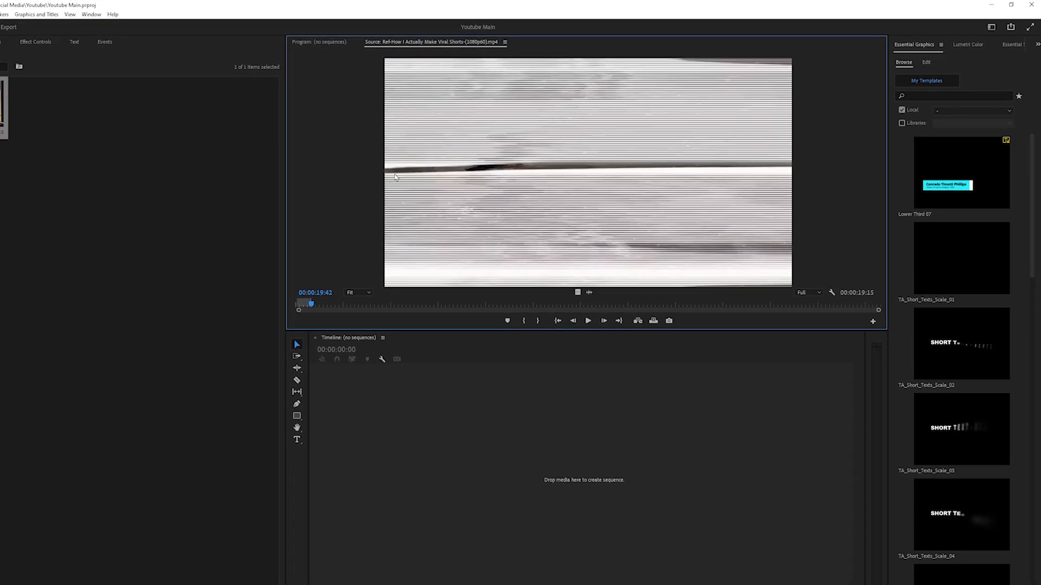
pyautogui.moveTo(378, 280); pyautogui.dragTo(353, 281)
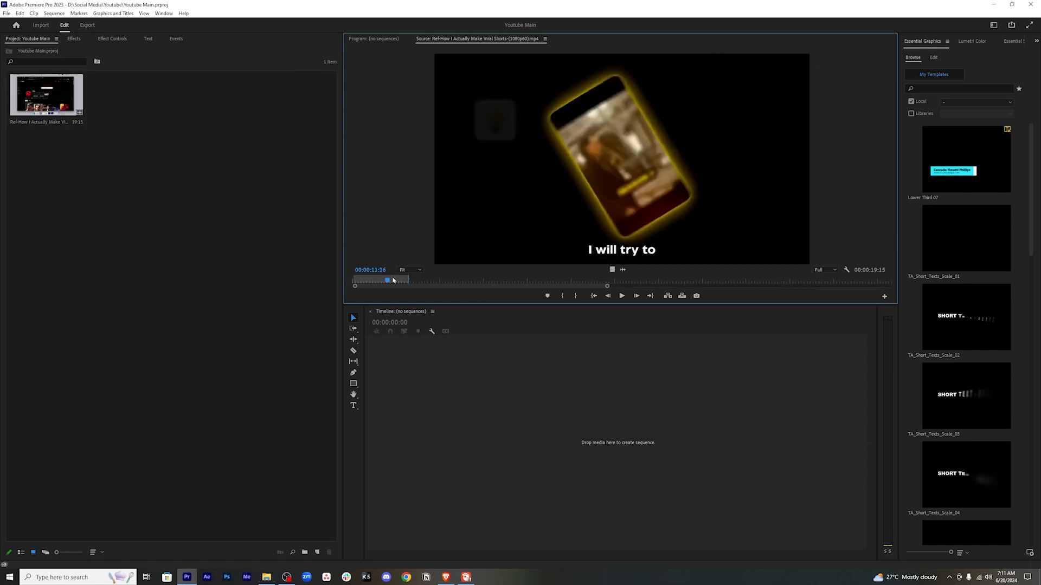
# Create a new sequence named Issac with a frame size of 1920 by 1080.
pyautogui.click(282, 508)
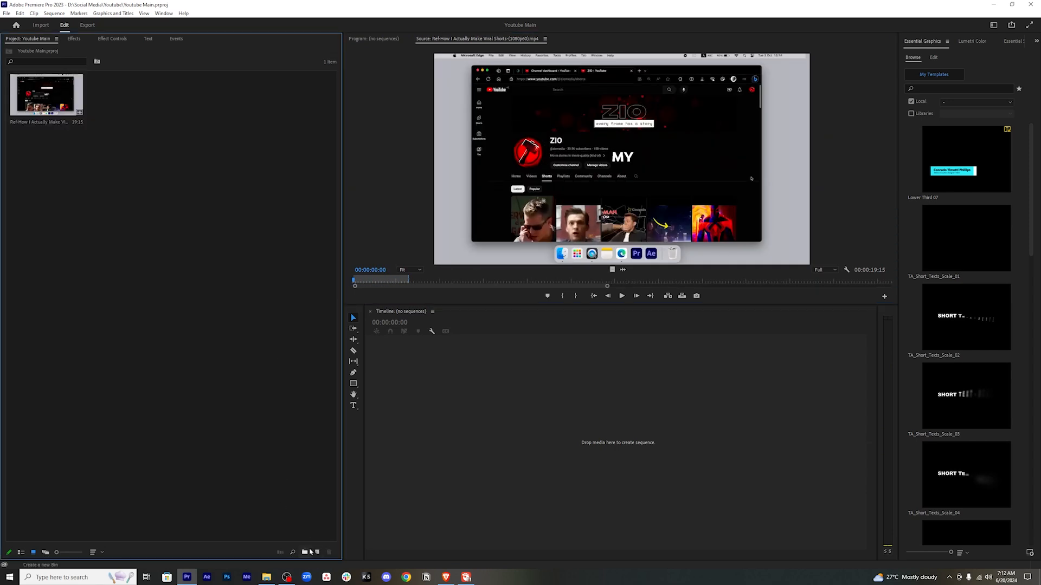
pyautogui.click(318, 552)
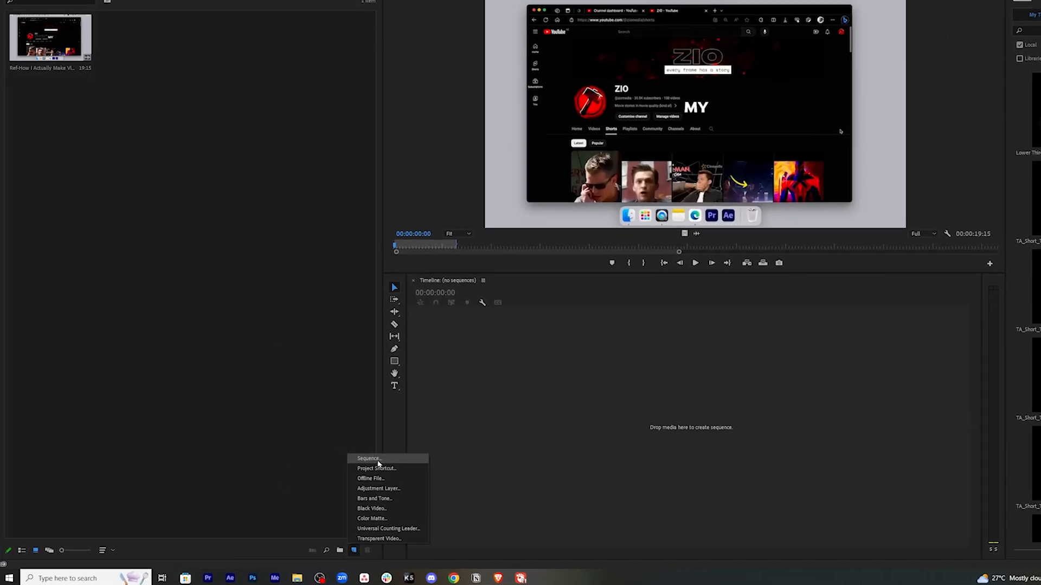
pyautogui.click(378, 459)
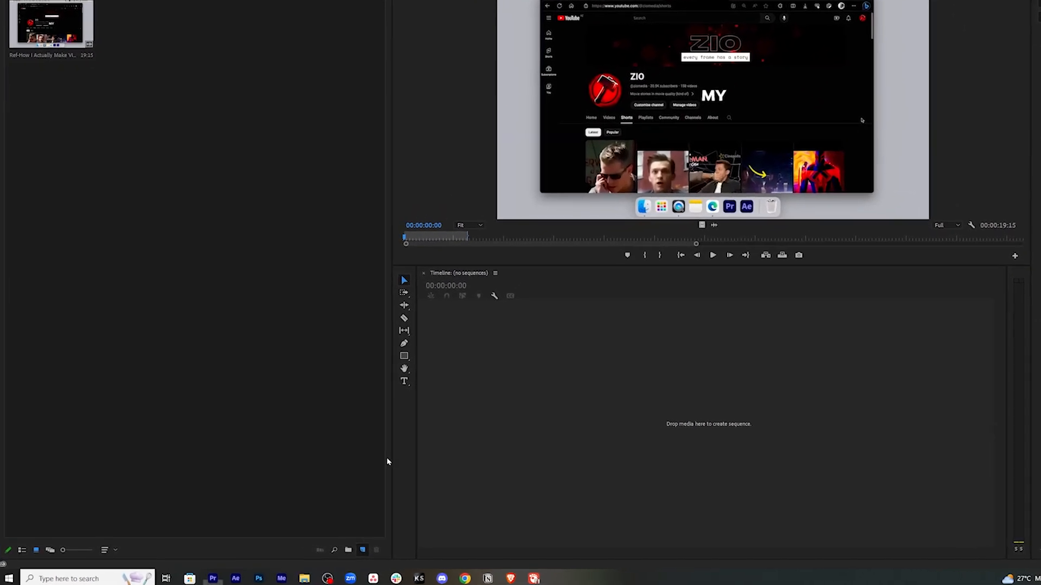
pyautogui.click(490, 92)
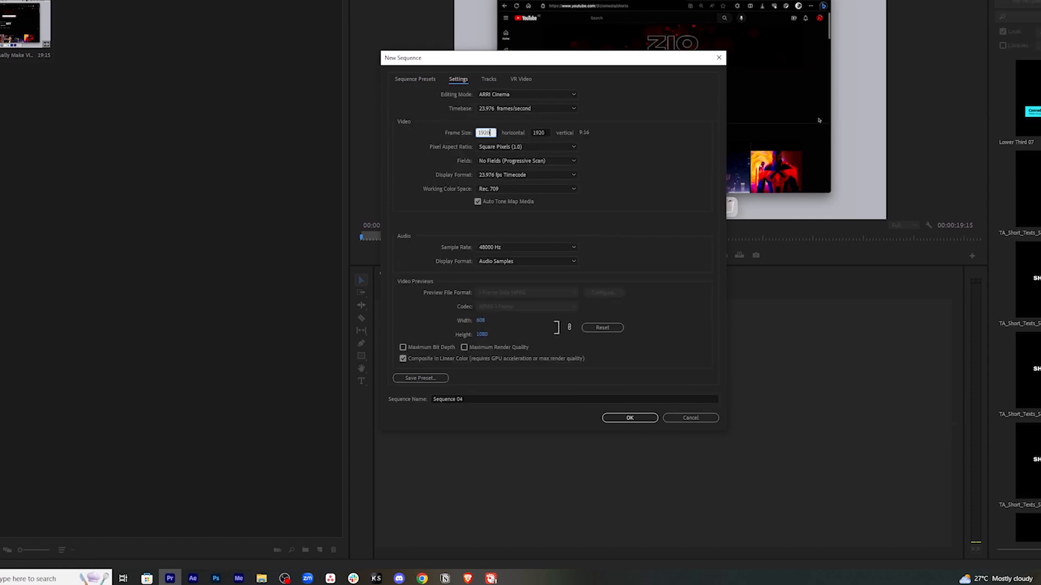
pyautogui.press('Tab')
pyautogui.write('1080')
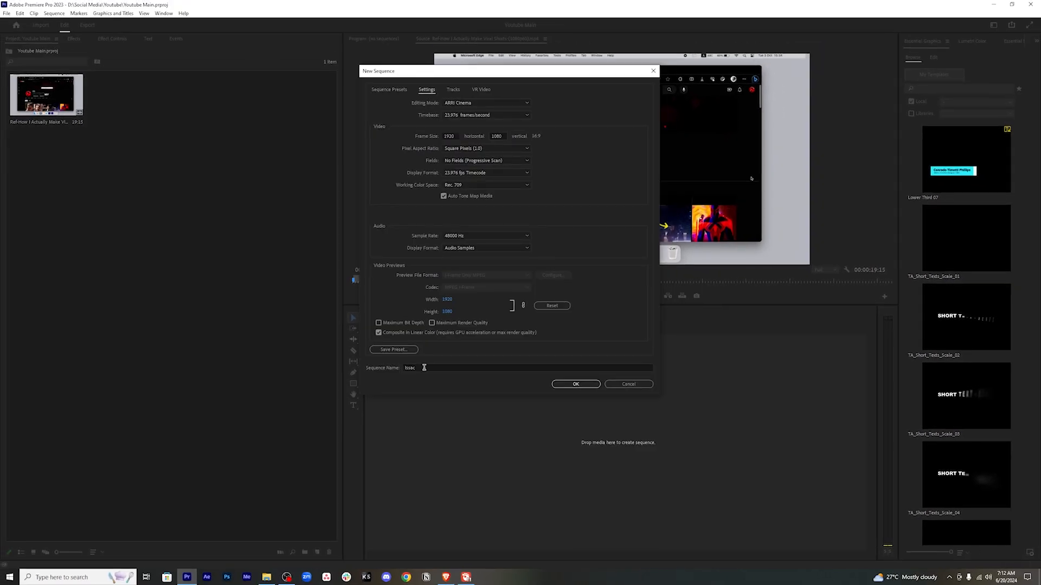
pyautogui.moveTo(424, 368); pyautogui.dragTo(381, 375)
pyautogui.click(576, 384)
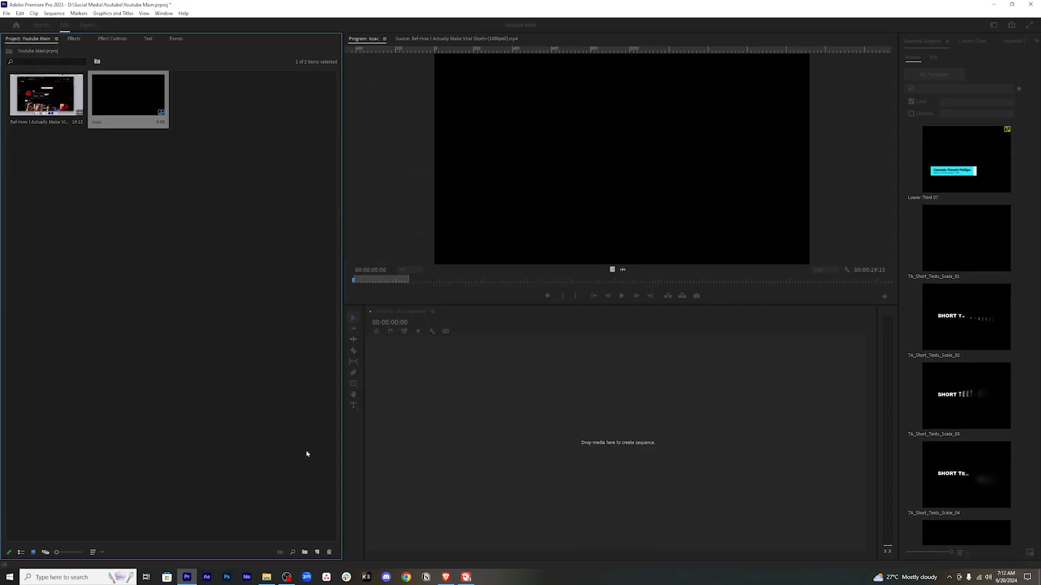
# Place only the audio of the reference clip on audio track A1 at the start of the sequence.
pyautogui.click(502, 332)
pyautogui.moveTo(502, 331); pyautogui.dragTo(461, 332)
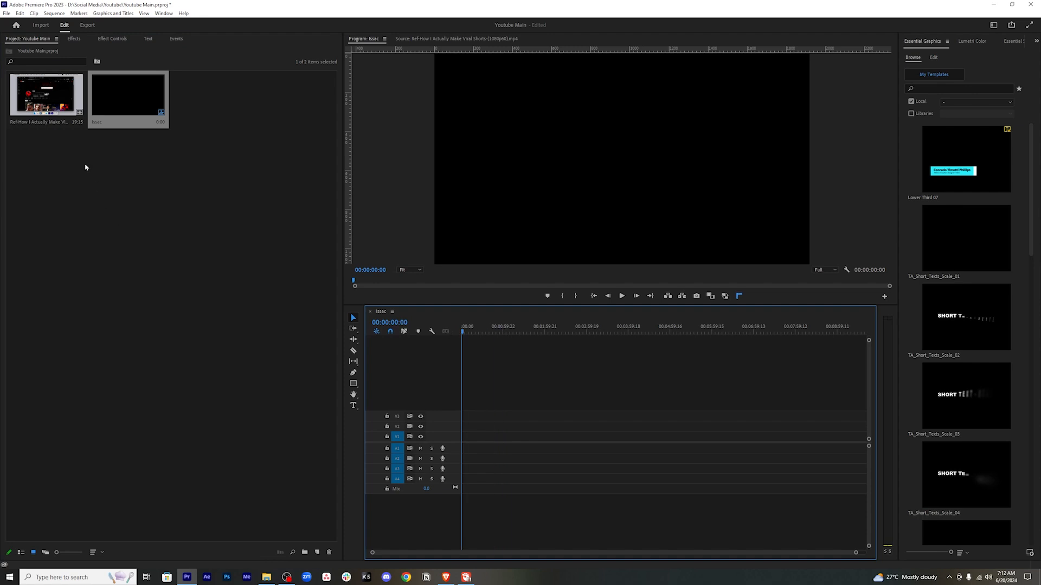
pyautogui.doubleClick(46, 95)
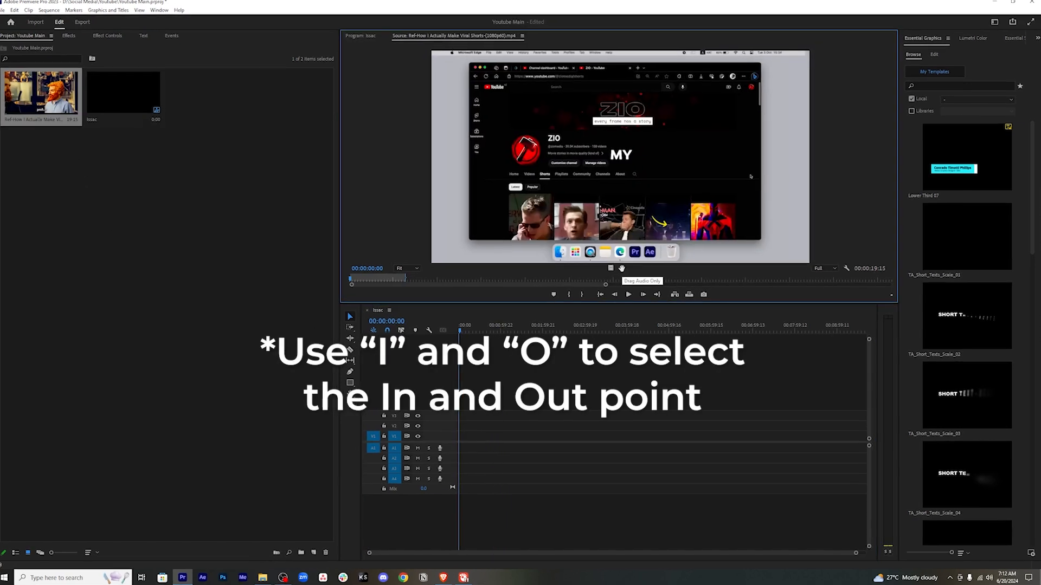
pyautogui.moveTo(596, 328); pyautogui.dragTo(387, 443)
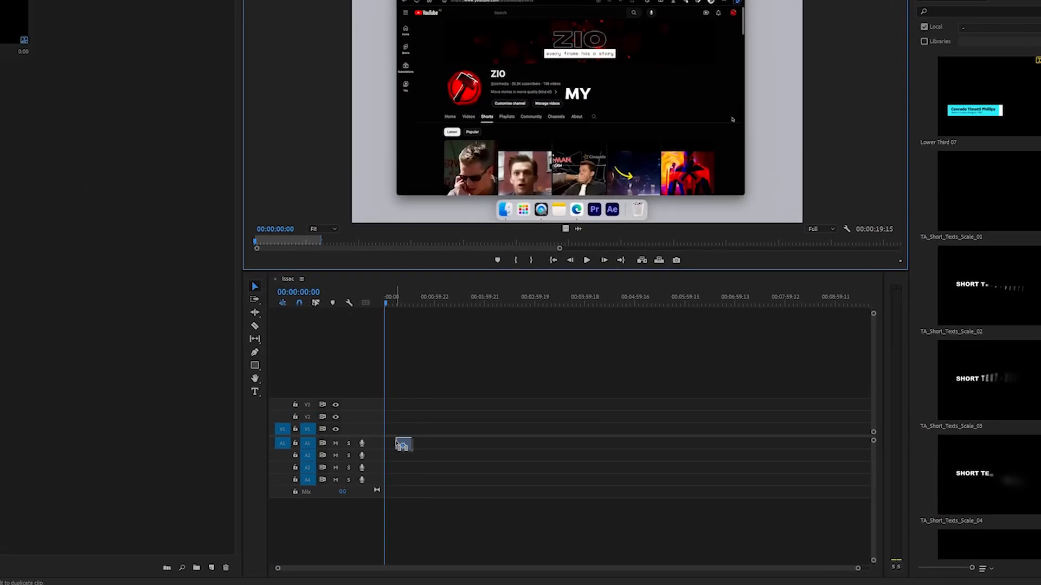
pyautogui.press('=')
pyautogui.press('=')
pyautogui.press('=')
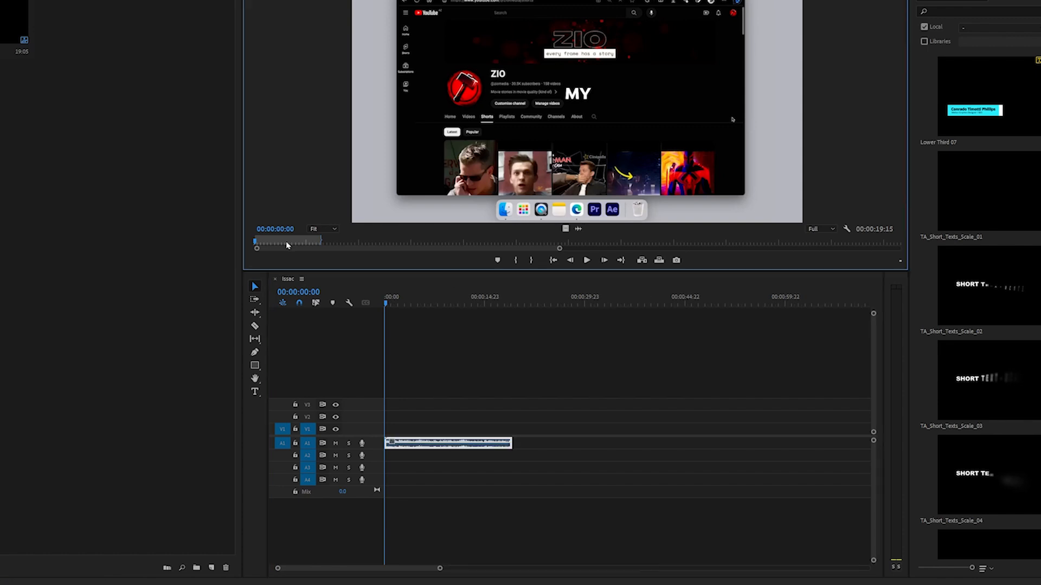
# Enlarge the Audio 1 track to show its waveform and scrub through the opening of the reference clip.
pyautogui.moveTo(257, 244); pyautogui.dragTo(264, 247)
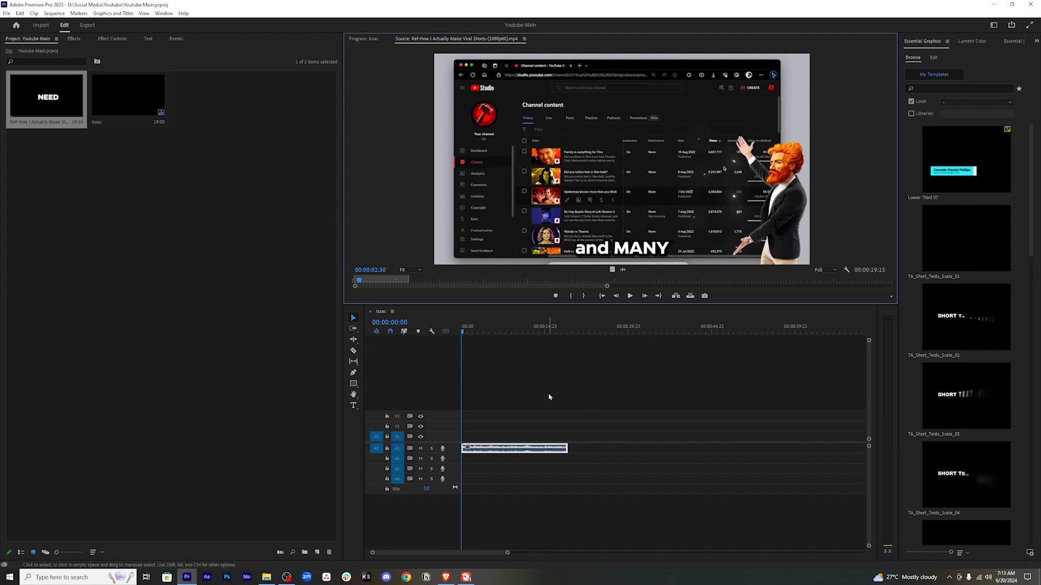
pyautogui.moveTo(451, 453); pyautogui.dragTo(453, 472)
pyautogui.moveTo(508, 553); pyautogui.dragTo(465, 554)
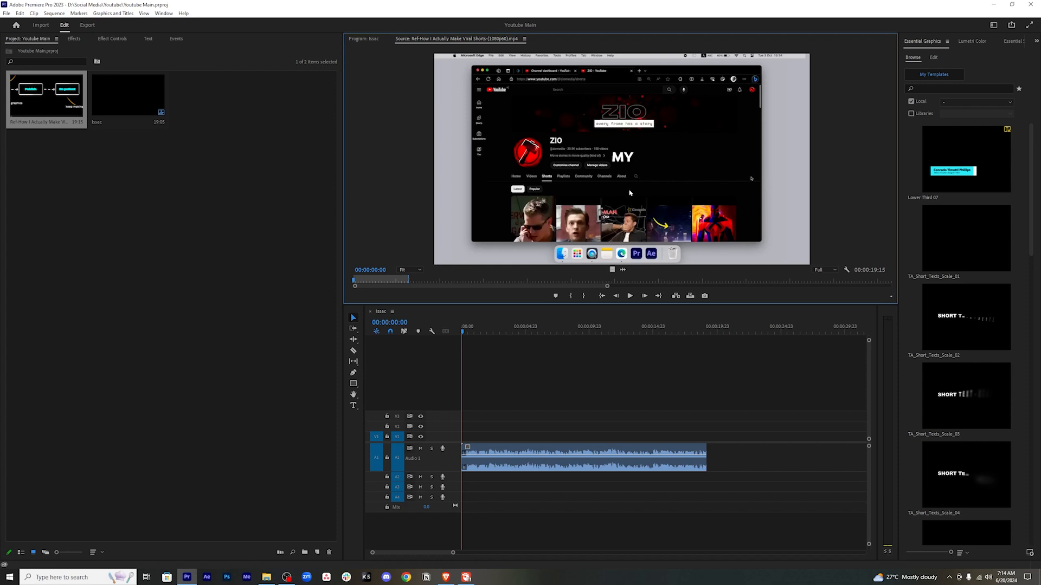
pyautogui.moveTo(356, 284)
pyautogui.mouseDown()
pyautogui.moveTo(365, 284)
pyautogui.moveTo(339, 289)
pyautogui.mouseUp()
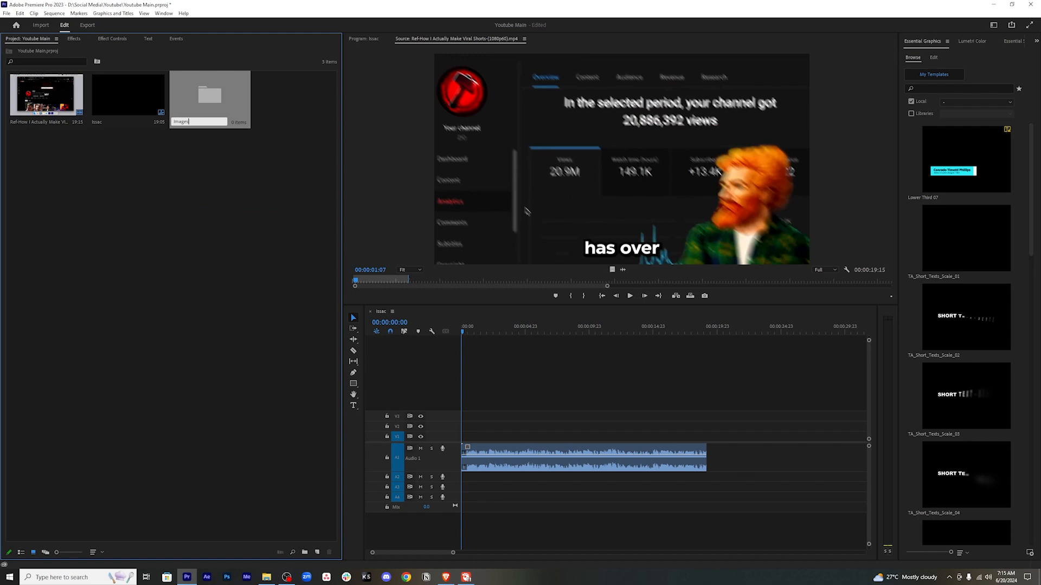
# Name the new bin Images and import the character pictures 1.png, 2.png and 3.png into it from the images folder.
pyautogui.press('Return')
pyautogui.doubleClick(210, 97)
pyautogui.click(268, 578)
pyautogui.click(603, 175)
pyautogui.keyDown('ctrl'); pyautogui.click(561, 173); pyautogui.keyUp('ctrl')
pyautogui.keyDown('ctrl'); pyautogui.click(519, 173); pyautogui.keyUp('ctrl')
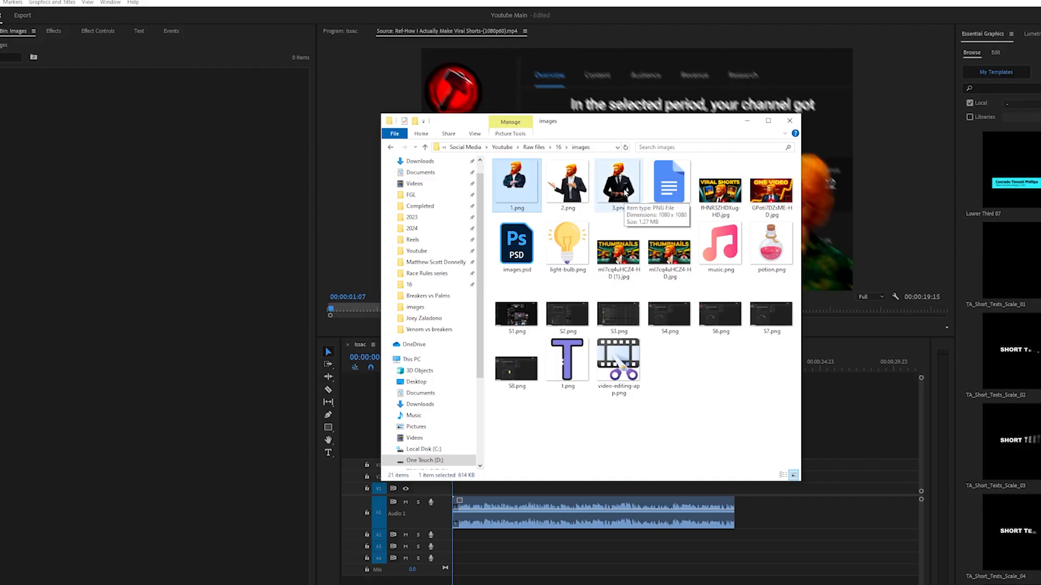
pyautogui.keyDown('shift'); pyautogui.click(625, 192); pyautogui.keyUp('shift')
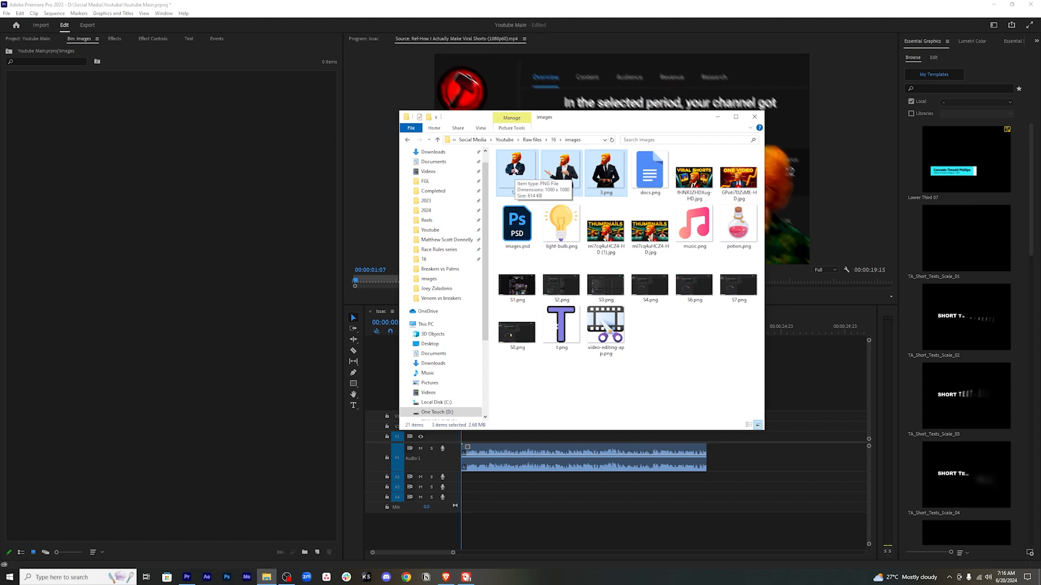
pyautogui.moveTo(515, 170); pyautogui.dragTo(146, 204)
# Preview the channel screenshots and import S1.png to S4.png and S6.png to S8.png into the Images bin.
pyautogui.doubleClick(517, 285)
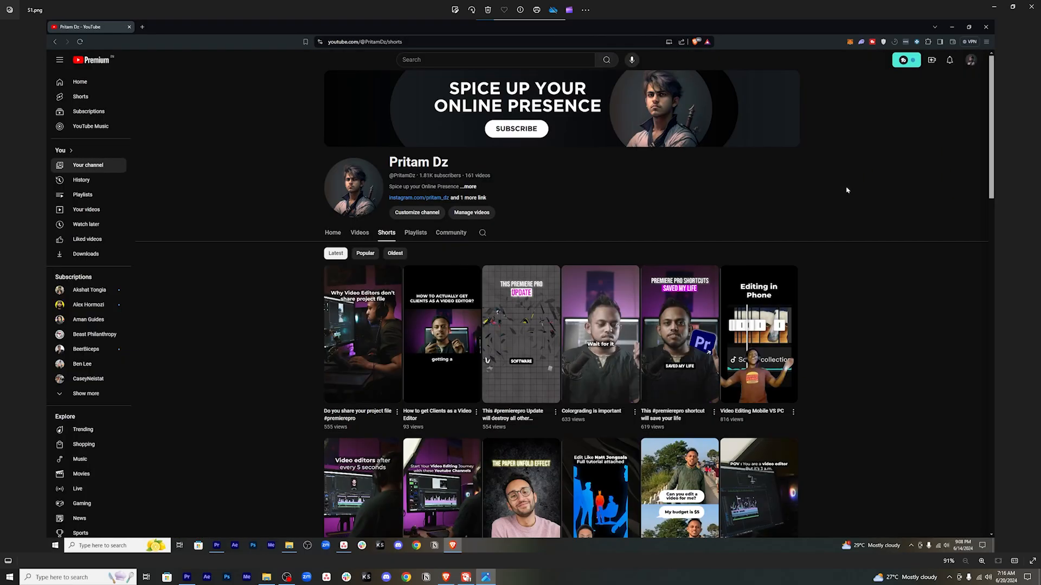
pyautogui.press('Right')
pyautogui.press('Right')
pyautogui.press('Right')
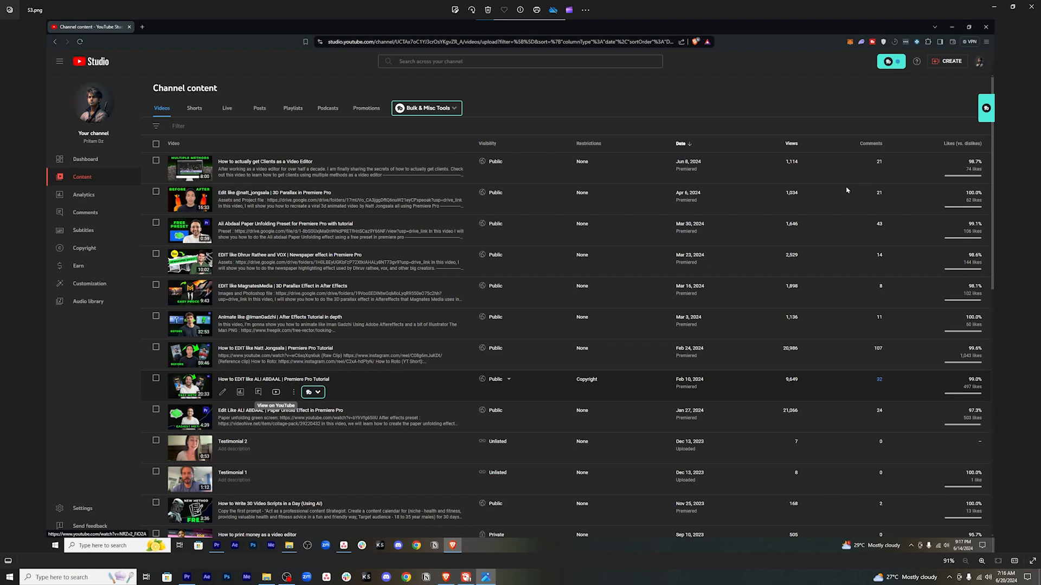
pyautogui.press('Escape')
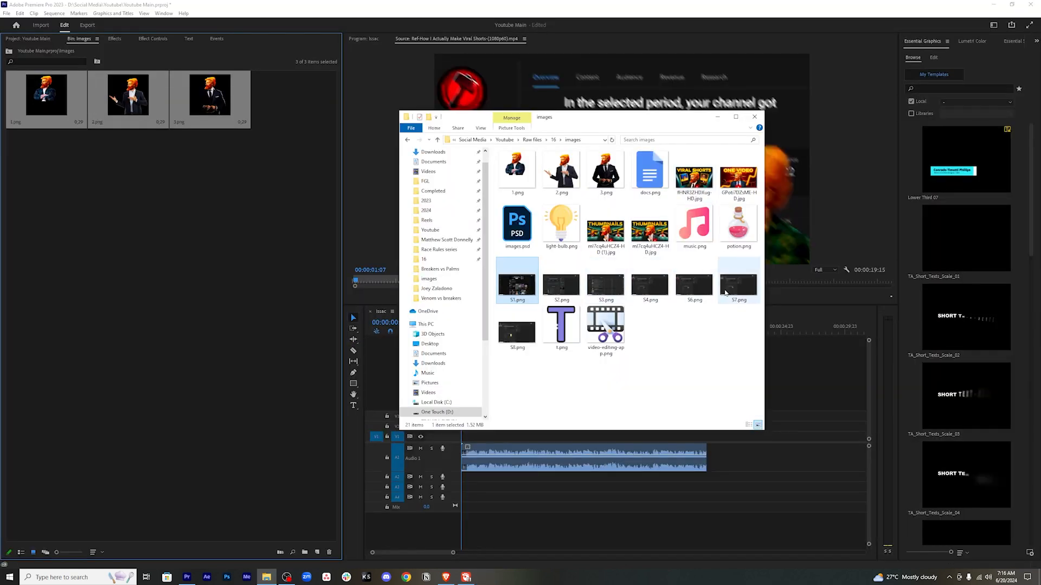
pyautogui.keyDown('shift'); pyautogui.click(738, 285); pyautogui.keyUp('shift')
pyautogui.keyDown('ctrl'); pyautogui.click(528, 336); pyautogui.keyUp('ctrl')
pyautogui.moveTo(529, 336); pyautogui.dragTo(267, 197)
# Play the opening of the reference clip and step backward frame by frame to examine its first zoom transition.
pyautogui.click(370, 256)
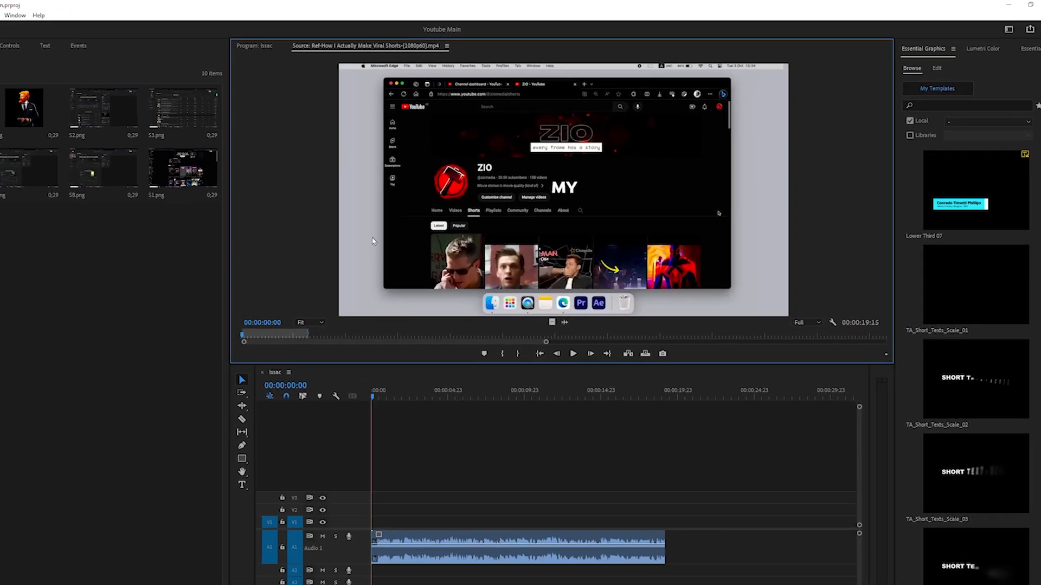
pyautogui.press('space')
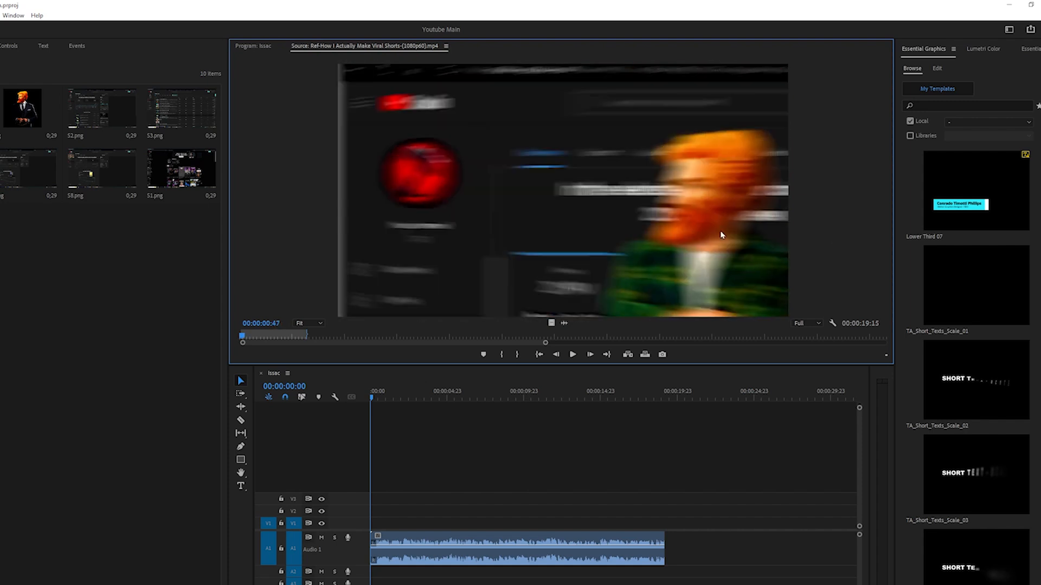
pyautogui.press('Left')
pyautogui.press('Left')
pyautogui.press('Left')
pyautogui.press('Left')
pyautogui.press('Left')
pyautogui.press('Left')
pyautogui.press('Left')
pyautogui.press('Left')
pyautogui.press('Left')
pyautogui.press('Left')
pyautogui.press('Left')
pyautogui.press('Left')
pyautogui.press('Left')
pyautogui.press('Left')
pyautogui.press('Left')
pyautogui.press('Left')
pyautogui.press('Left')
pyautogui.press('Left')
pyautogui.press('Left')
pyautogui.press('Left')
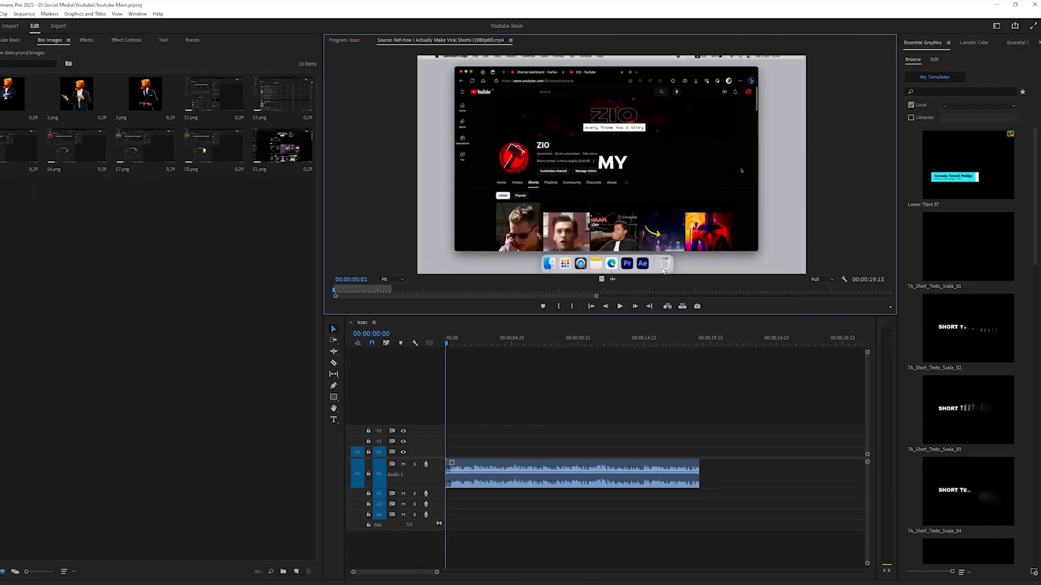
# Switch to the Editing workspace and place S1.png on video track V1 at the start of the sequence.
pyautogui.click(1009, 29)
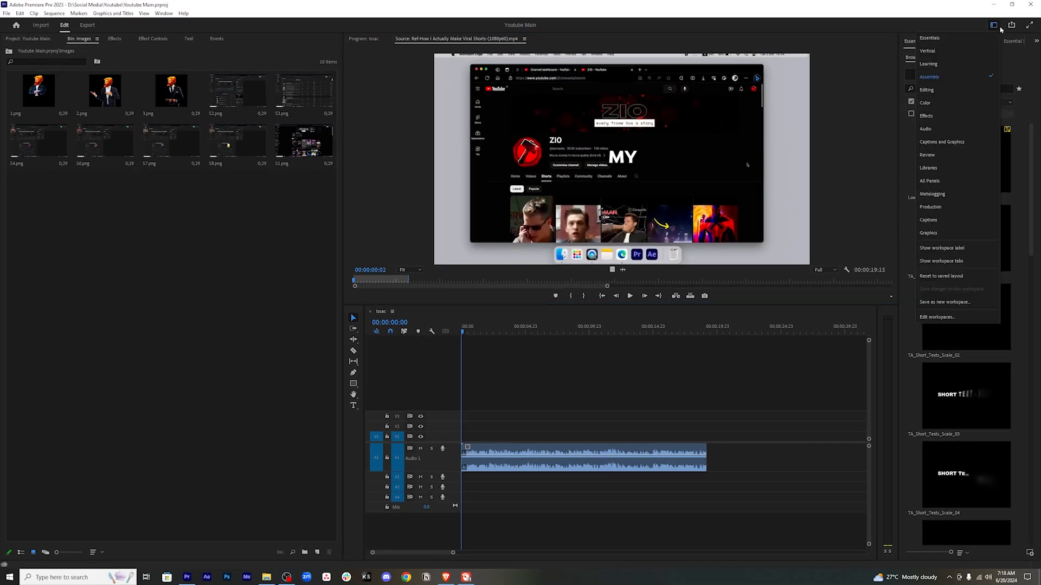
pyautogui.click(963, 91)
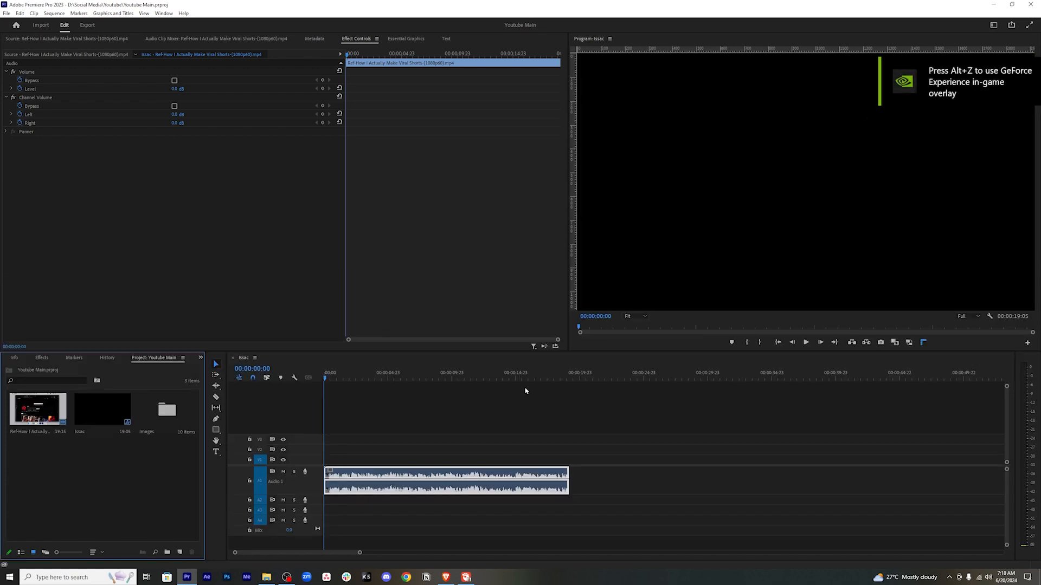
pyautogui.doubleClick(27, 424)
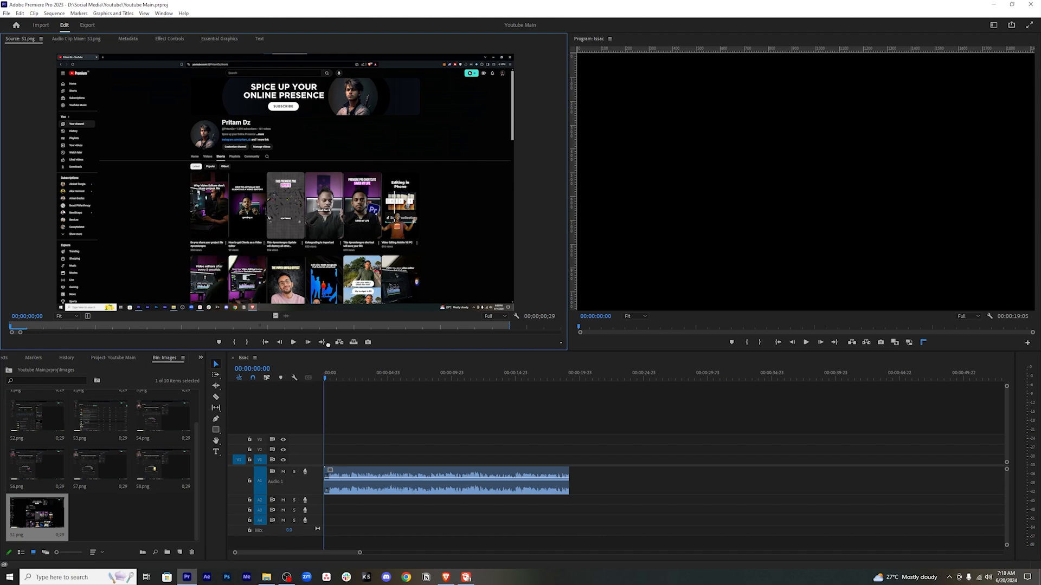
pyautogui.moveTo(328, 345); pyautogui.dragTo(325, 460)
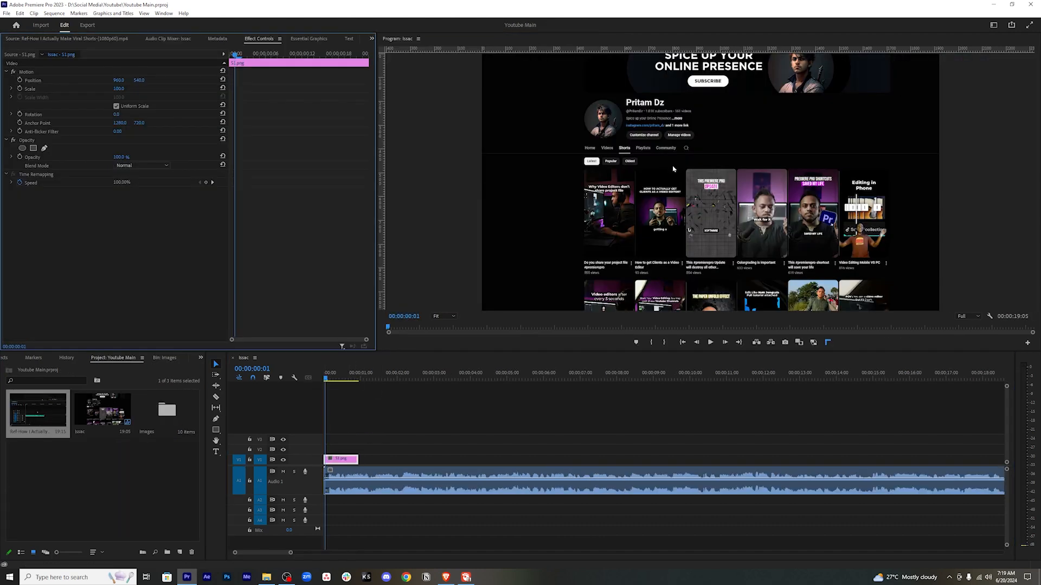
# Set the scale of the S1.png clip to 93 and its position to 863, 460.
pyautogui.moveTo(121, 90); pyautogui.dragTo(111, 90)
pyautogui.moveTo(118, 81); pyautogui.dragTo(156, 81)
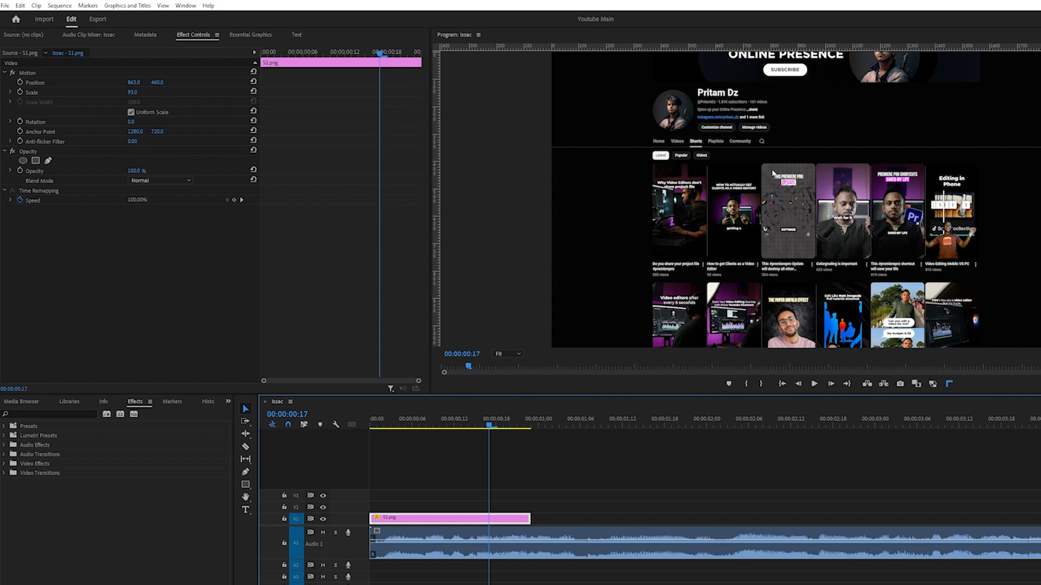
pyautogui.click(40, 83)
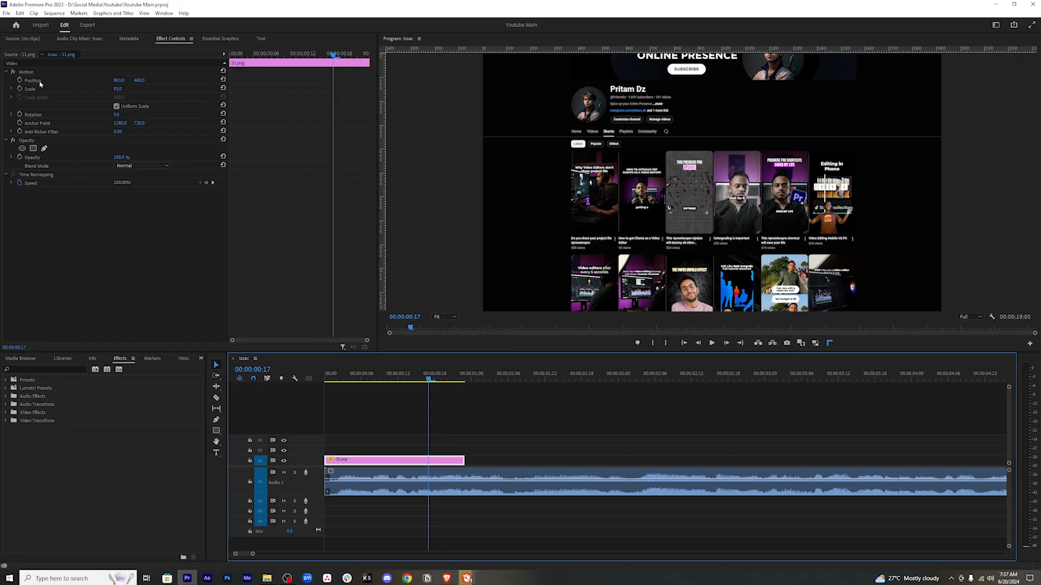
pyautogui.click(40, 89)
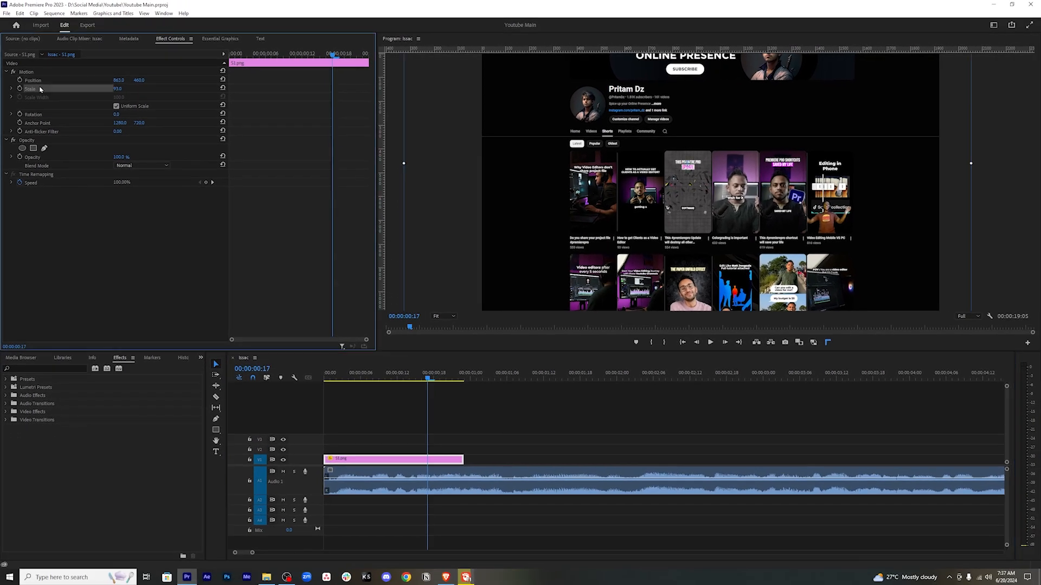
# Apply the Transform effect to the S1.png clip, replacing the composition's shutter angle with a shutter angle of 180.
pyautogui.click(69, 368)
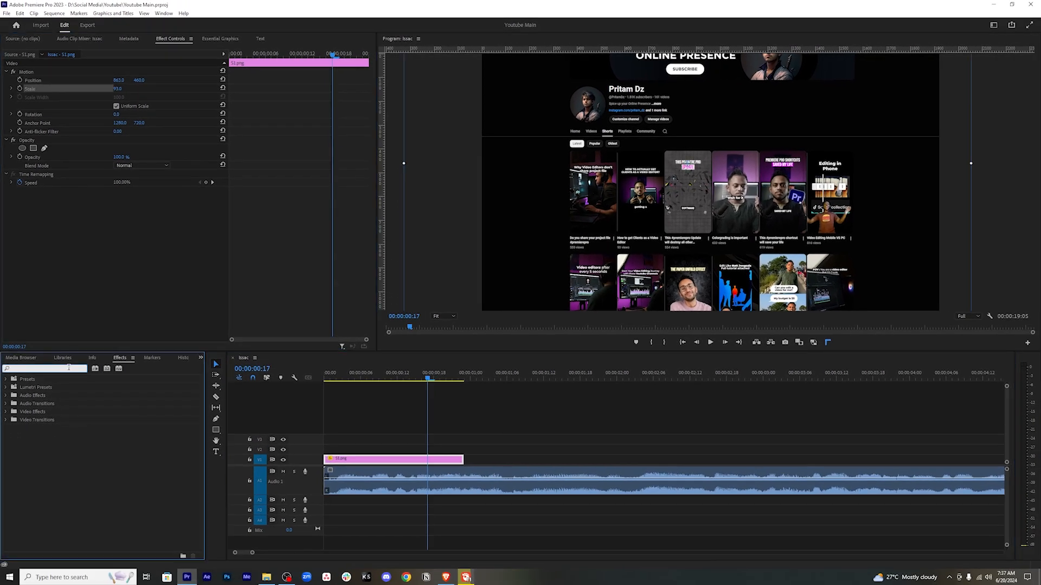
pyautogui.write('transform')
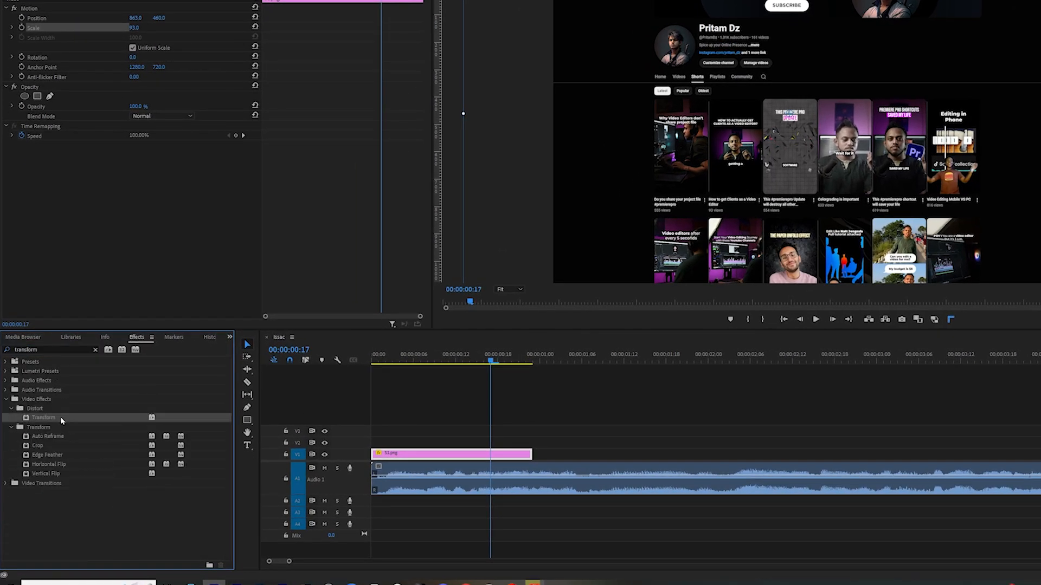
pyautogui.moveTo(61, 421); pyautogui.dragTo(453, 460)
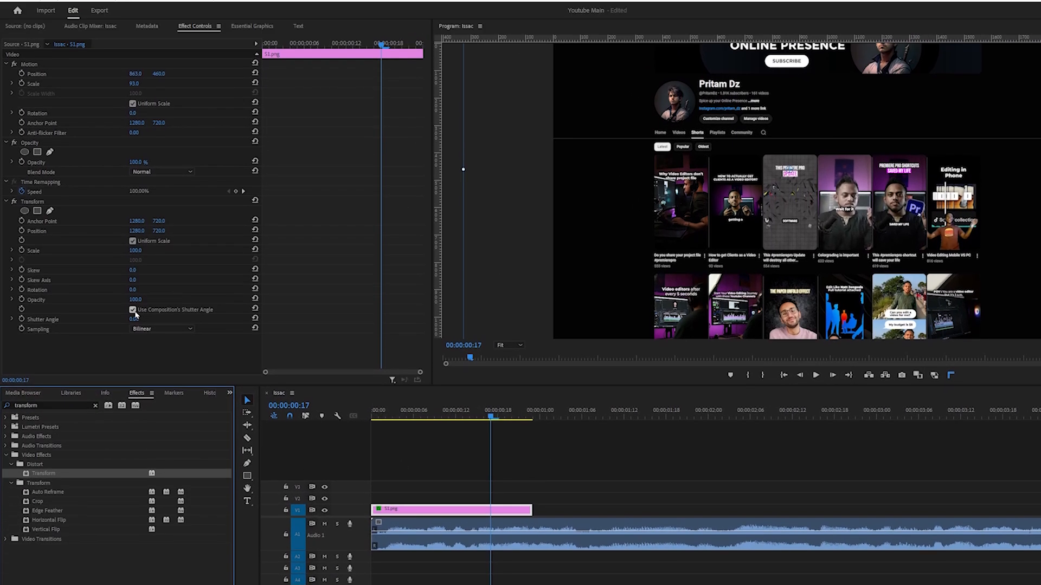
pyautogui.click(133, 310)
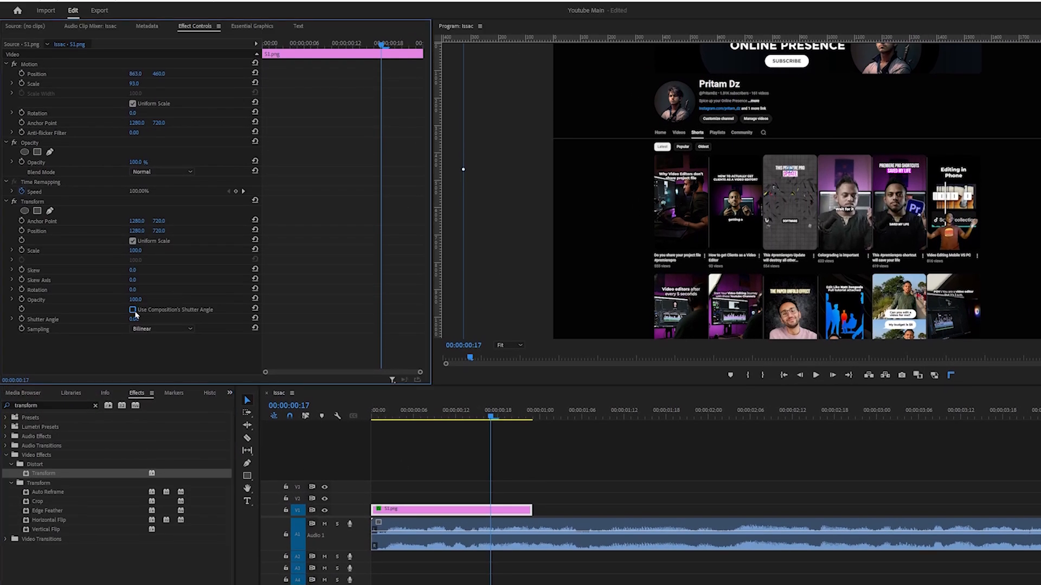
pyautogui.click(136, 318)
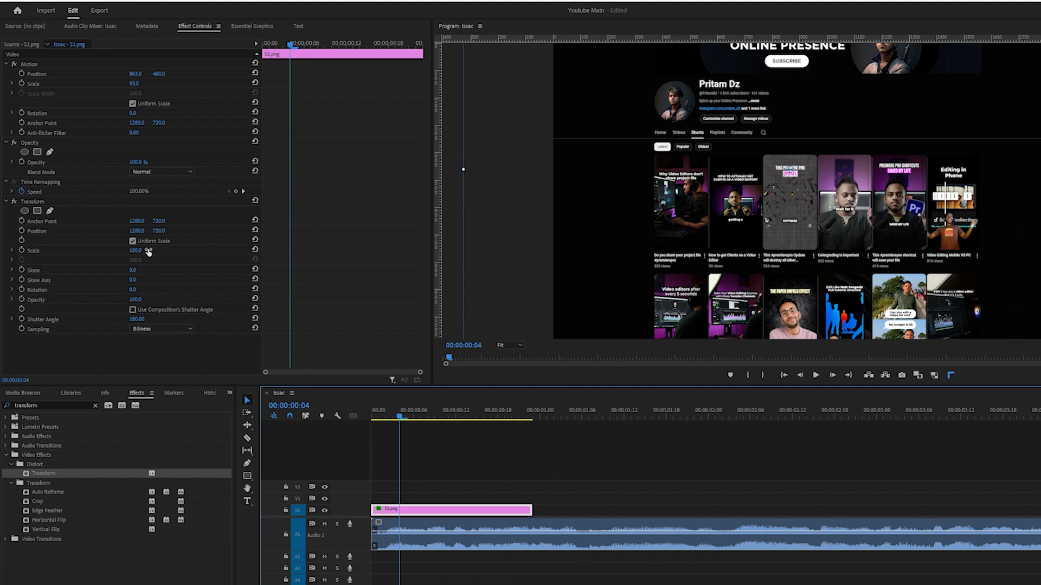
pyautogui.moveTo(147, 252); pyautogui.dragTo(125, 233)
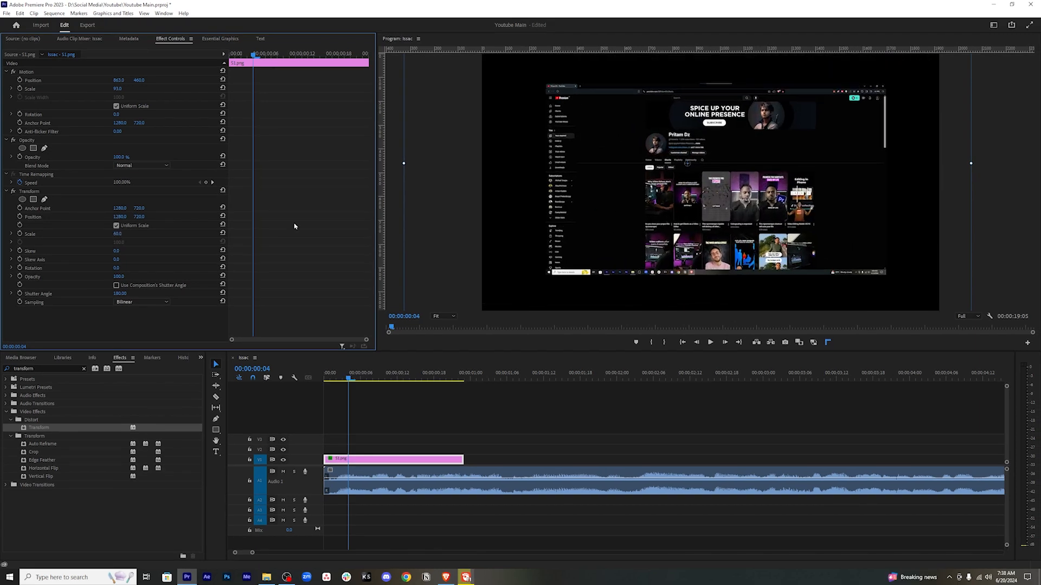
pyautogui.click(483, 437)
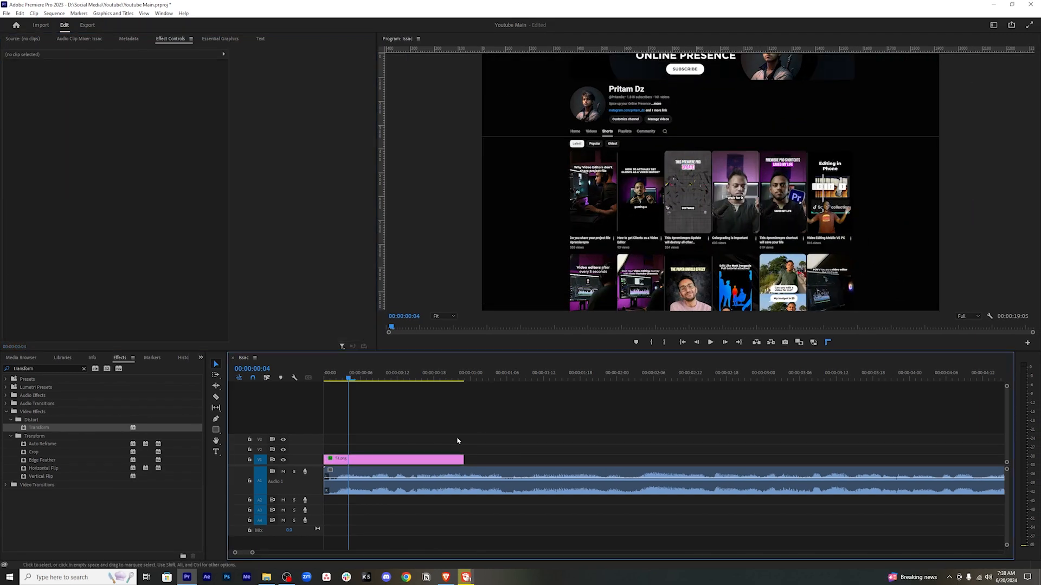
pyautogui.click(363, 461)
pyautogui.click(59, 212)
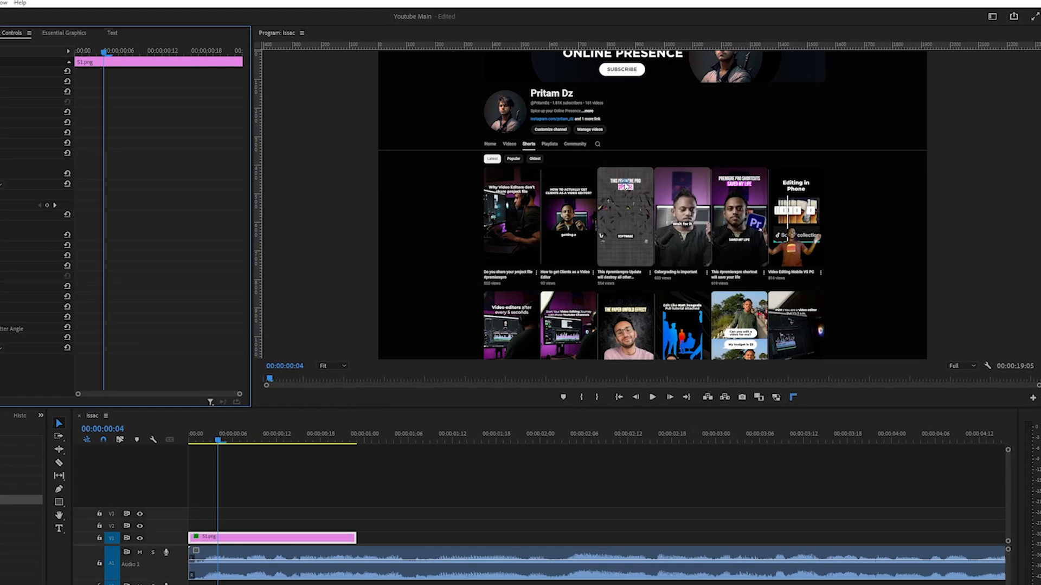
pyautogui.moveTo(687, 165); pyautogui.dragTo(699, 173)
pyautogui.moveTo(640, 197)
pyautogui.mouseDown()
pyautogui.moveTo(631, 186)
pyautogui.moveTo(649, 199)
pyautogui.mouseUp()
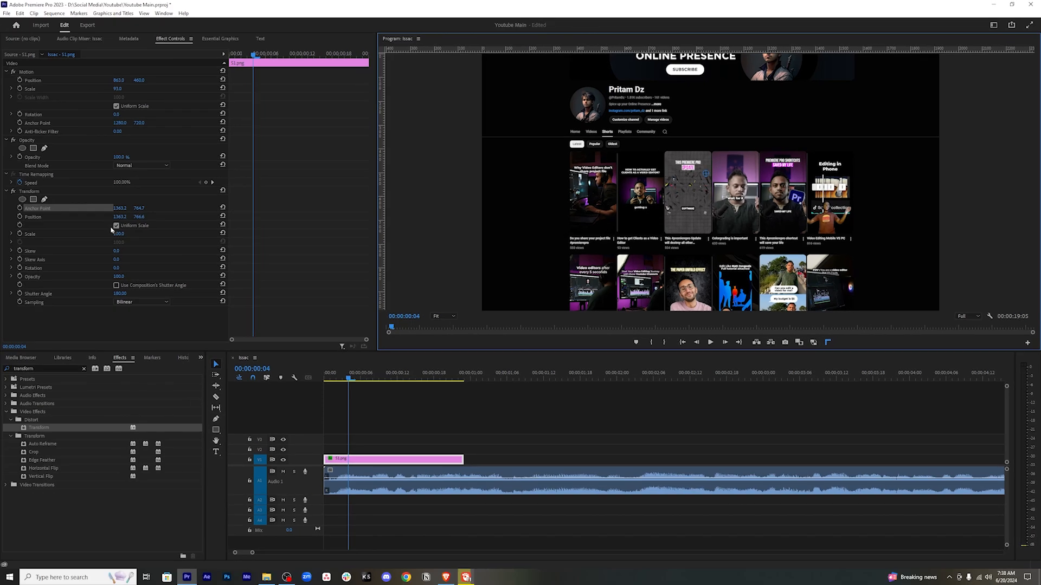
pyautogui.moveTo(119, 234)
pyautogui.mouseDown()
pyautogui.moveTo(100, 234)
pyautogui.moveTo(113, 234)
pyautogui.mouseUp()
# Replace the Transform effect on S1.png with a fresh one and move its anchor point to 1363.2, 788.6, keeping scale 100.
pyautogui.click(70, 192)
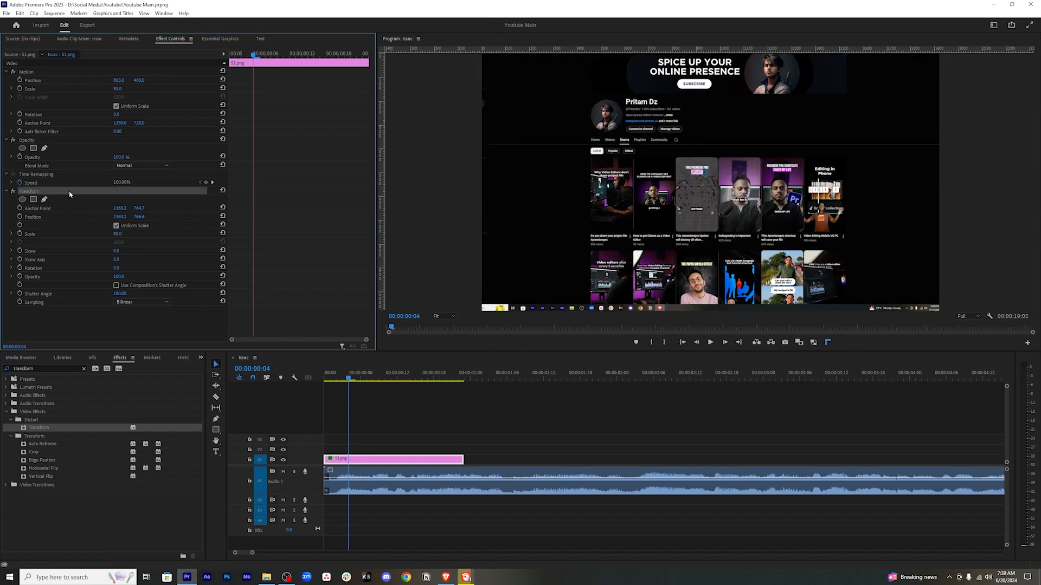
pyautogui.press('Delete')
pyautogui.moveTo(71, 431); pyautogui.dragTo(340, 462)
pyautogui.click(48, 209)
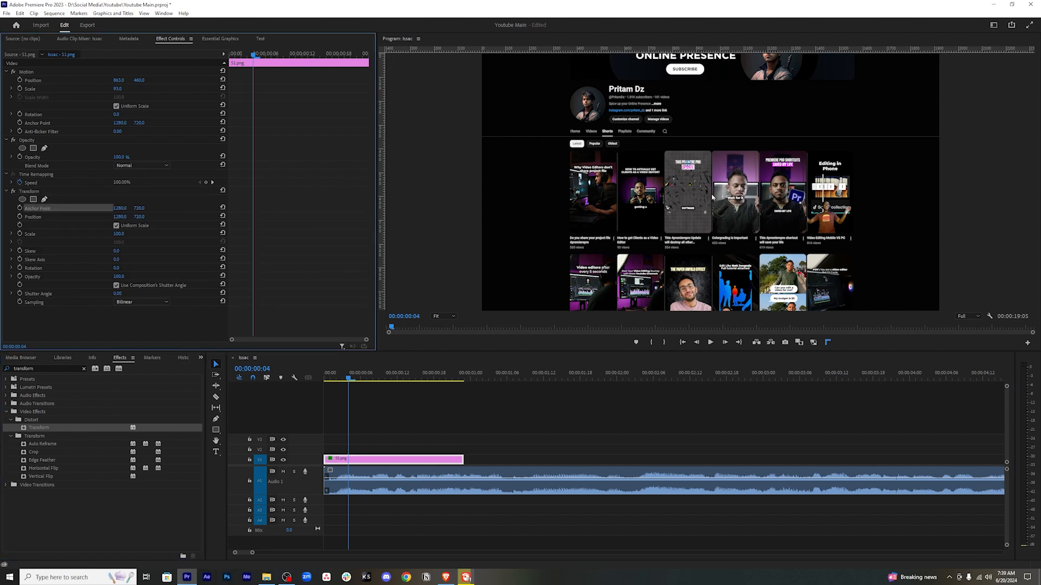
pyautogui.moveTo(687, 164); pyautogui.dragTo(706, 181)
pyautogui.moveTo(119, 234)
pyautogui.mouseDown()
pyautogui.moveTo(83, 234)
pyautogui.moveTo(114, 235)
pyautogui.mouseUp()
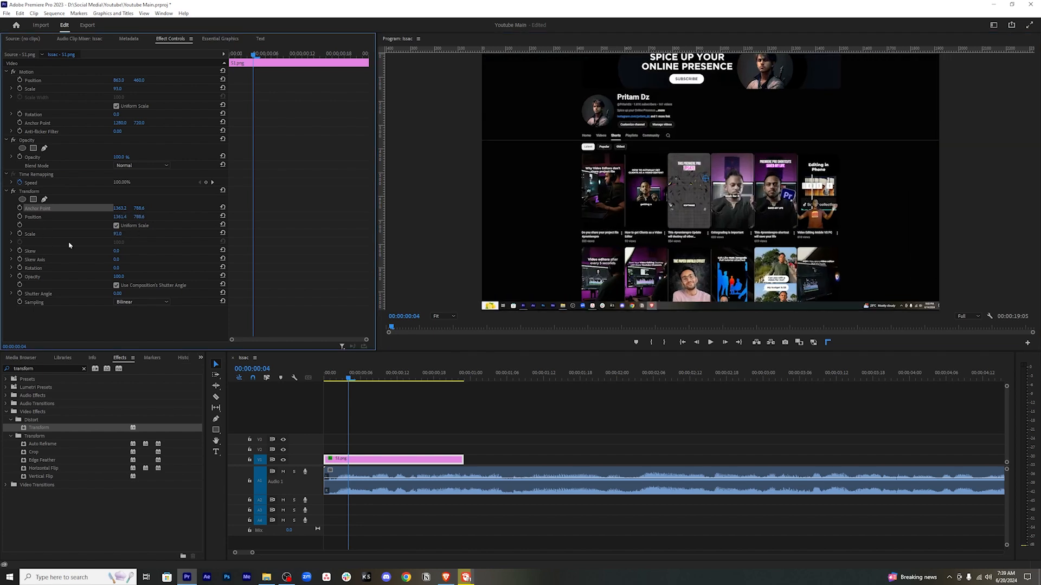
pyautogui.click(117, 234)
pyautogui.write('100')
pyautogui.press('Return')
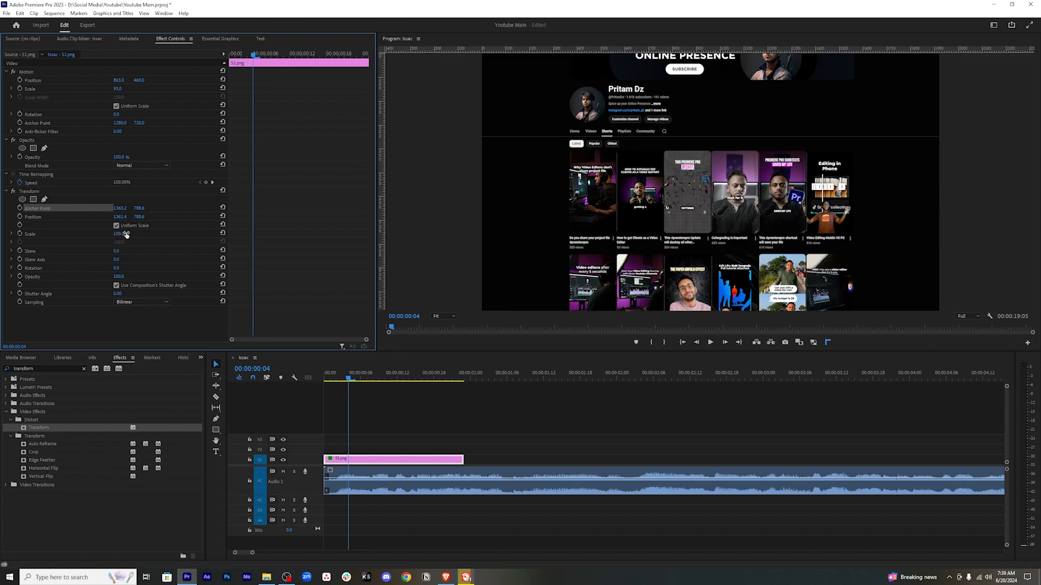
# Save the project and start Transform scale and position keyframes at the beginning of the S1.png clip.
pyautogui.moveTo(367, 376); pyautogui.dragTo(291, 379)
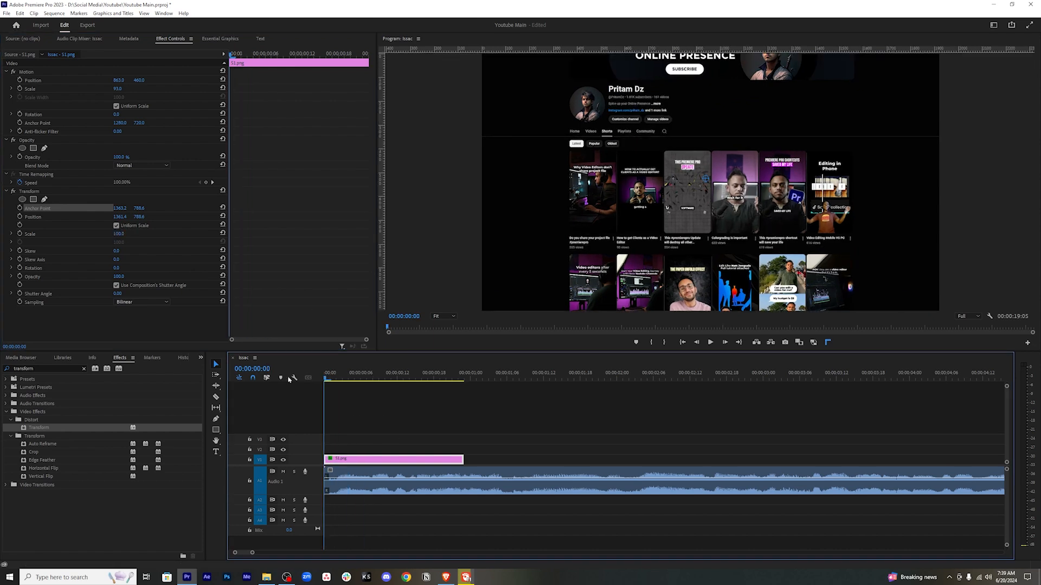
pyautogui.click(374, 410)
pyautogui.hotkey('ctrl', 's')
pyautogui.click(359, 459)
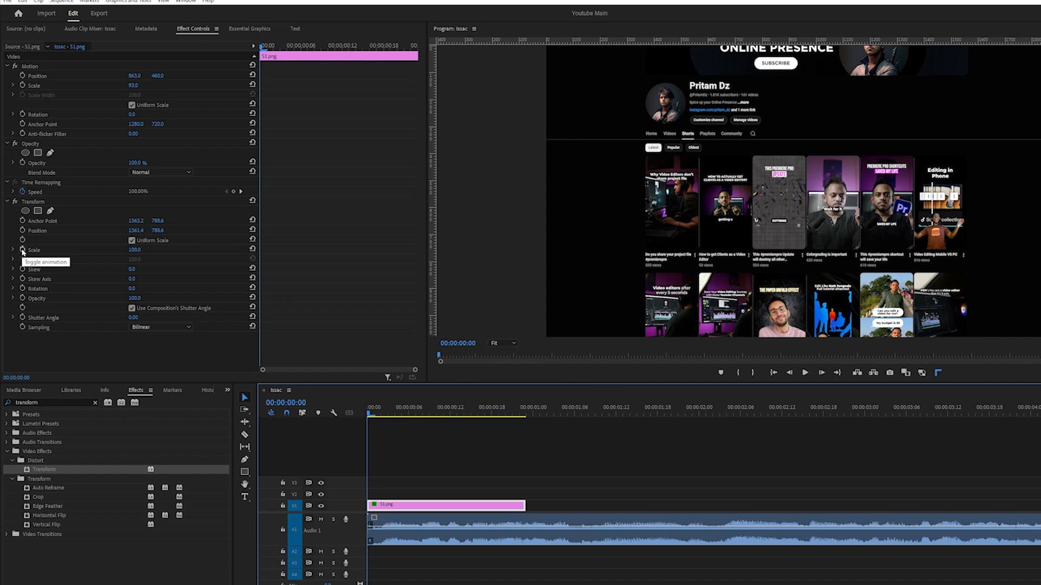
pyautogui.click(23, 250)
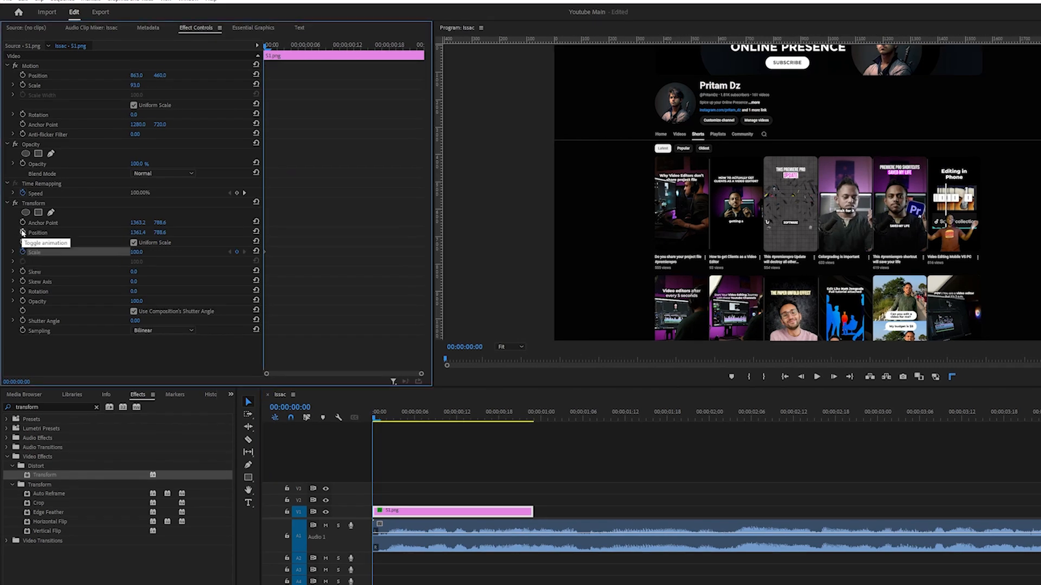
pyautogui.click(23, 232)
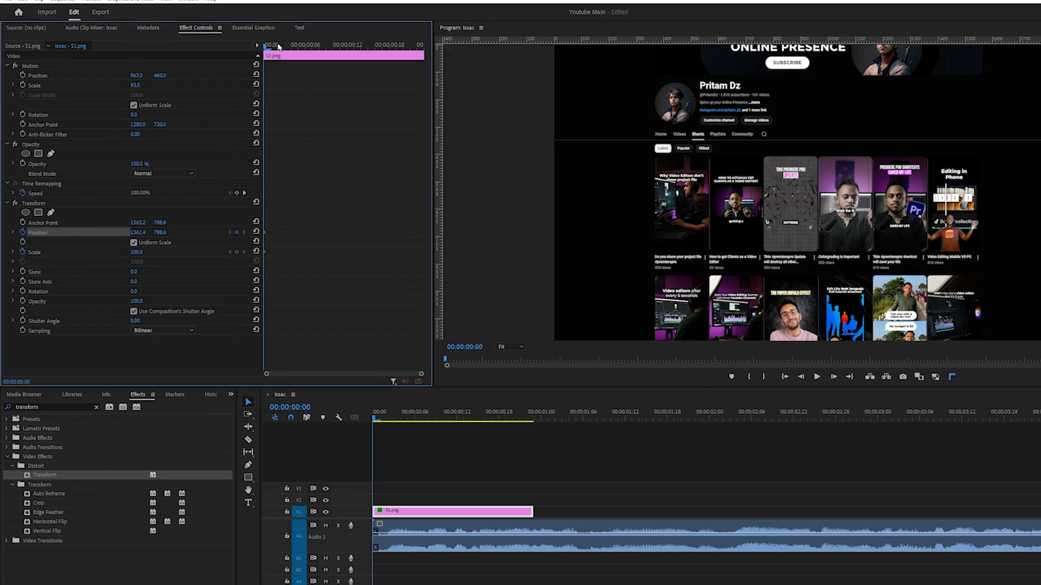
# At frame 16, set the Transform scale of S1.png to 137 and its position to 1439.4, 1102.6.
pyautogui.moveTo(279, 46); pyautogui.dragTo(375, 46)
pyautogui.click(559, 455)
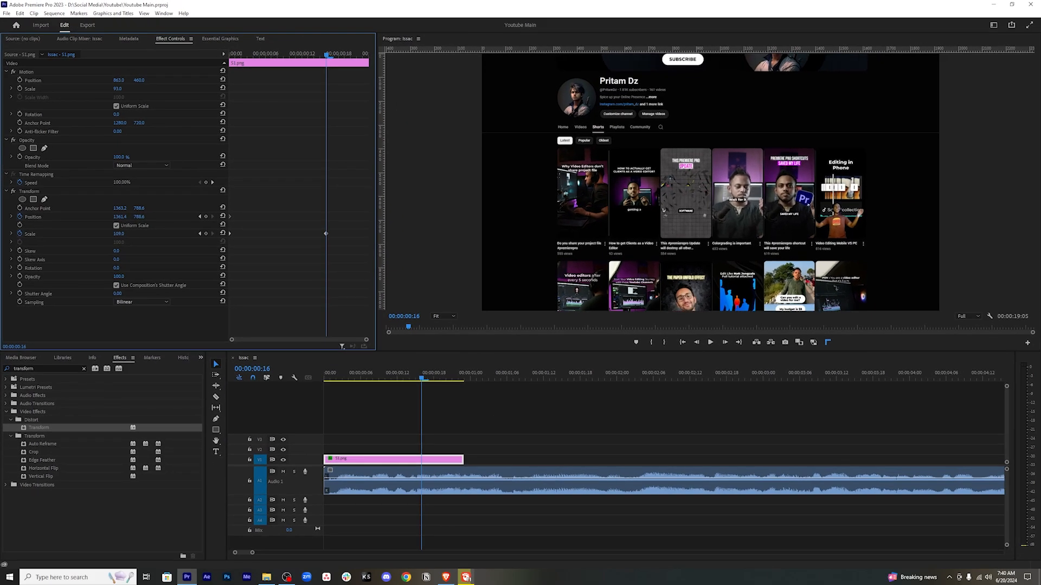
pyautogui.moveTo(118, 234); pyautogui.dragTo(311, 218)
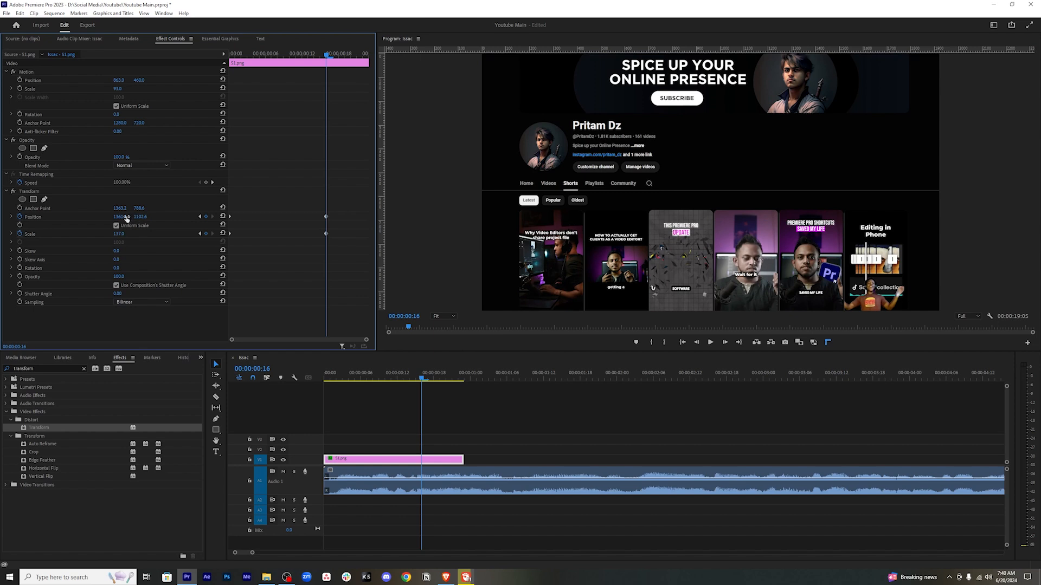
pyautogui.moveTo(234, 56); pyautogui.dragTo(310, 68)
pyautogui.moveTo(400, 375); pyautogui.dragTo(424, 376)
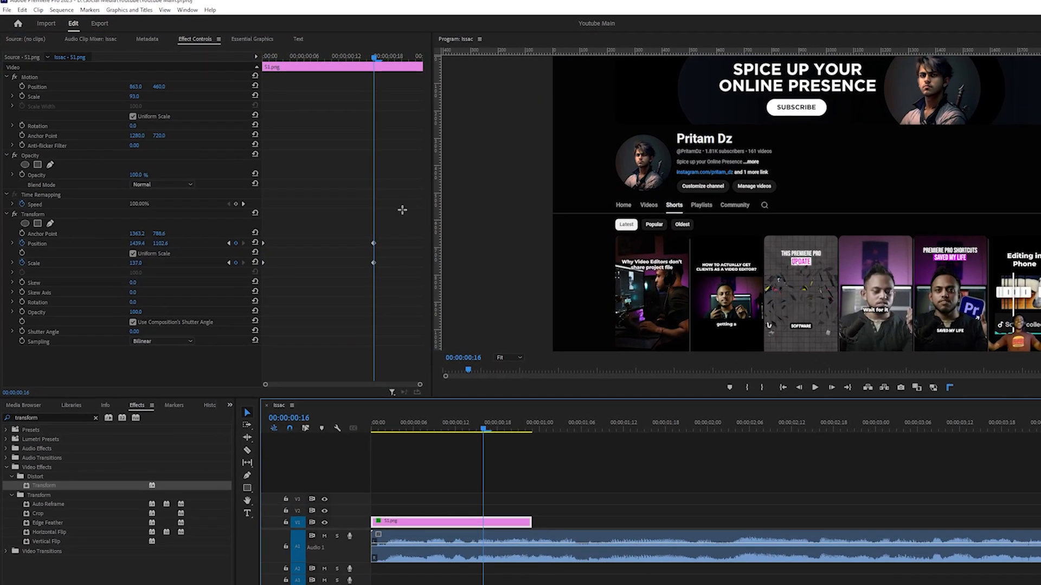
# Try Ease In and Ease Out temporal interpolation on all Transform position and scale keyframes of S1.png.
pyautogui.moveTo(350, 189); pyautogui.dragTo(196, 269)
pyautogui.moveTo(225, 305); pyautogui.dragTo(234, 310)
pyautogui.rightClick(373, 260)
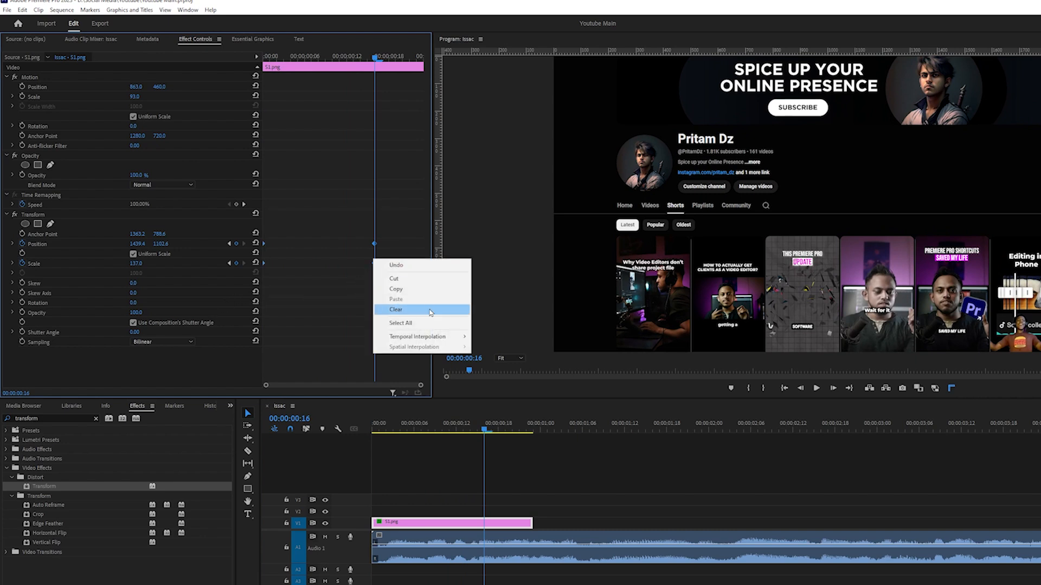
pyautogui.moveTo(439, 341)
pyautogui.click(504, 400)
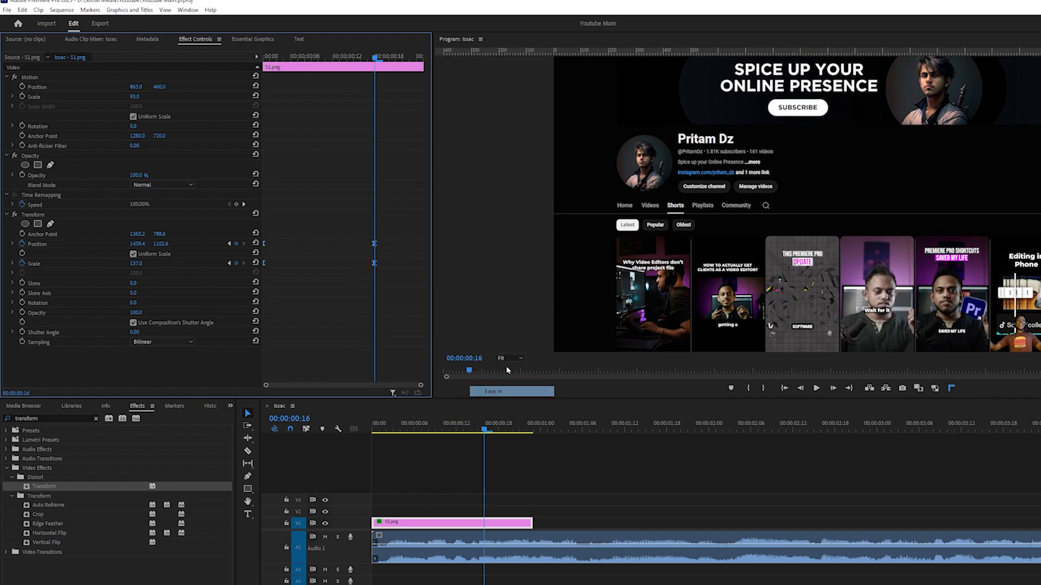
pyautogui.rightClick(376, 268)
pyautogui.moveTo(430, 343)
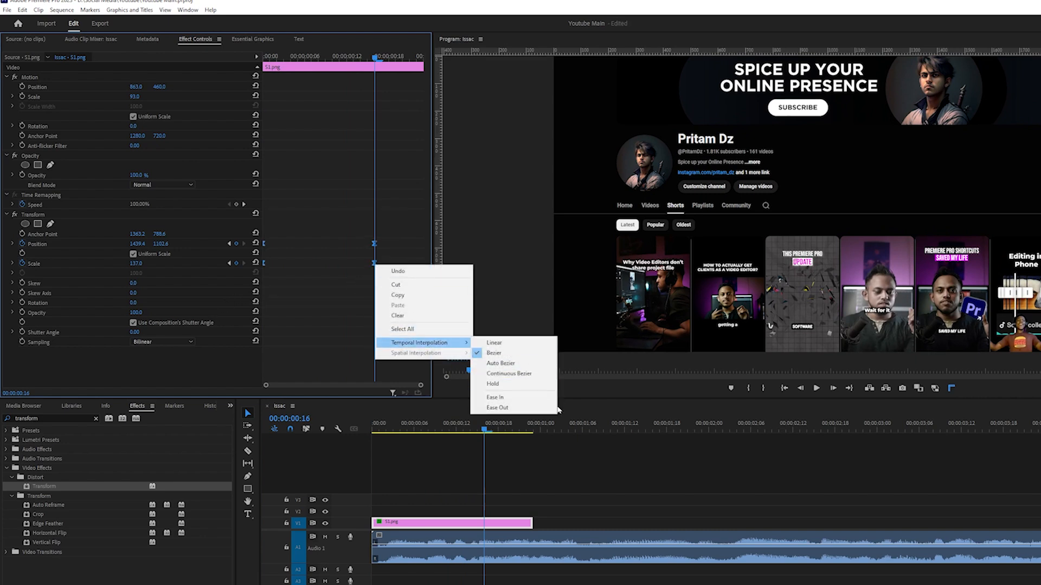
pyautogui.click(548, 408)
pyautogui.click(442, 426)
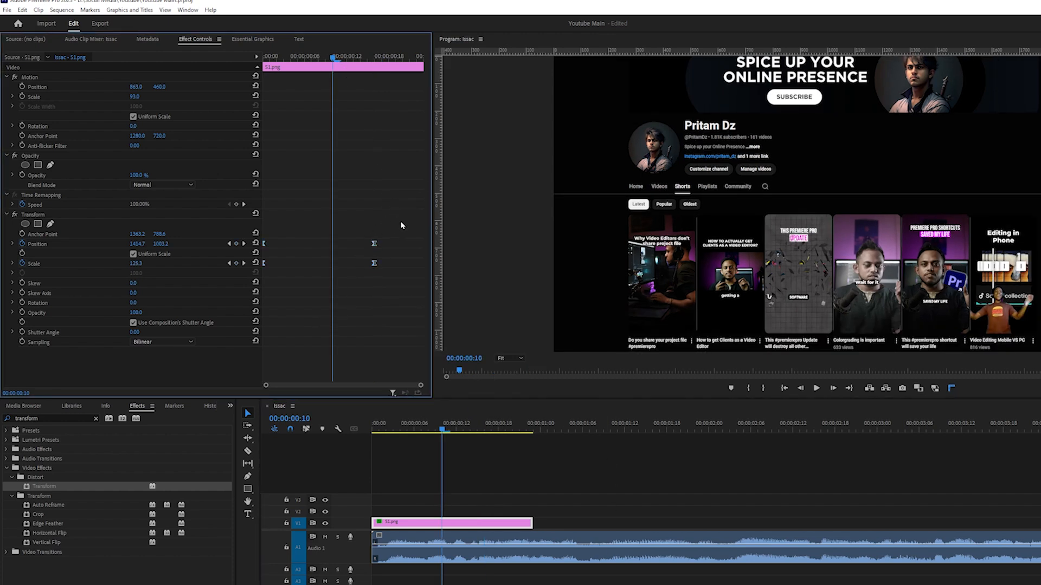
# Undo the Ease In and Ease Out interpolation on the S1.png keyframes.
pyautogui.moveTo(401, 219); pyautogui.dragTo(268, 308)
pyautogui.moveTo(393, 209); pyautogui.dragTo(304, 315)
pyautogui.click(365, 327)
pyautogui.hotkey('ctrl', 's')
pyautogui.hotkey('ctrl', 'z')
pyautogui.hotkey('ctrl', 'z')
# Ease all Transform position and scale keyframes of S1.png, save the project and preview the zoom up to frame 16.
pyautogui.moveTo(332, 57); pyautogui.dragTo(258, 62)
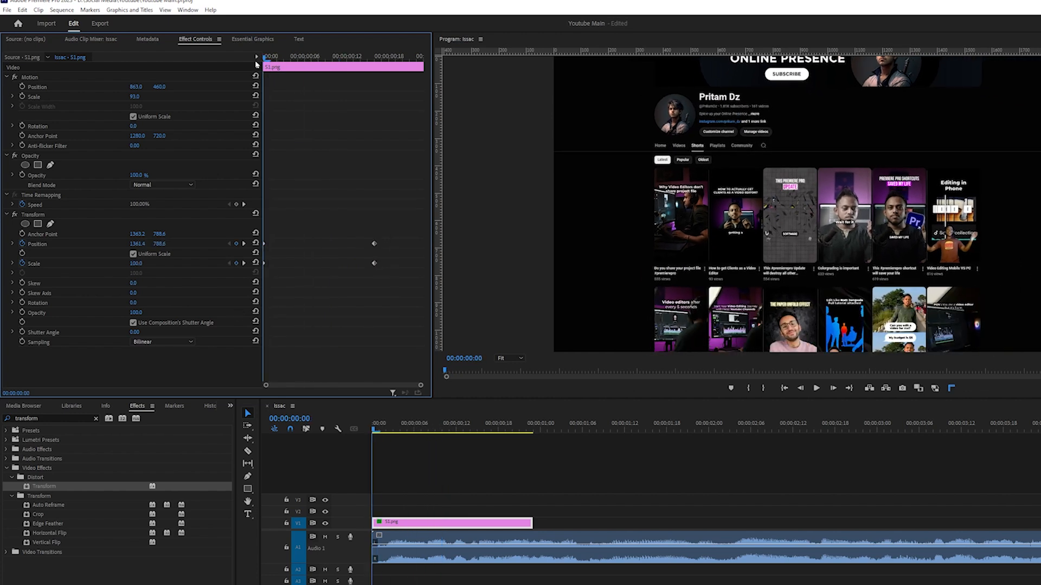
pyautogui.moveTo(413, 204); pyautogui.dragTo(211, 320)
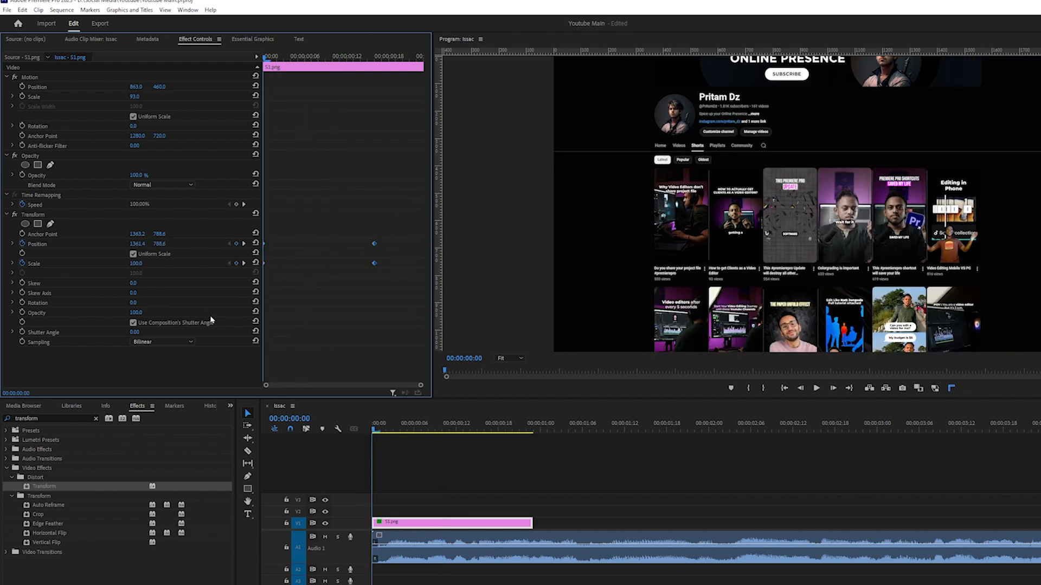
pyautogui.press('F9')
pyautogui.hotkey('ctrl', 's')
pyautogui.moveTo(408, 195); pyautogui.dragTo(332, 275)
pyautogui.rightClick(375, 265)
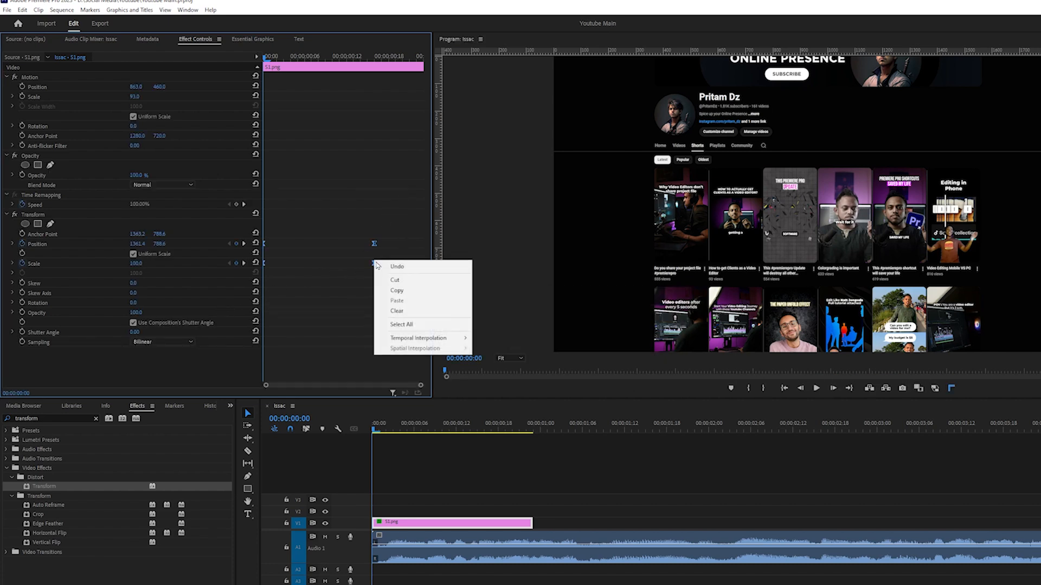
pyautogui.click(419, 490)
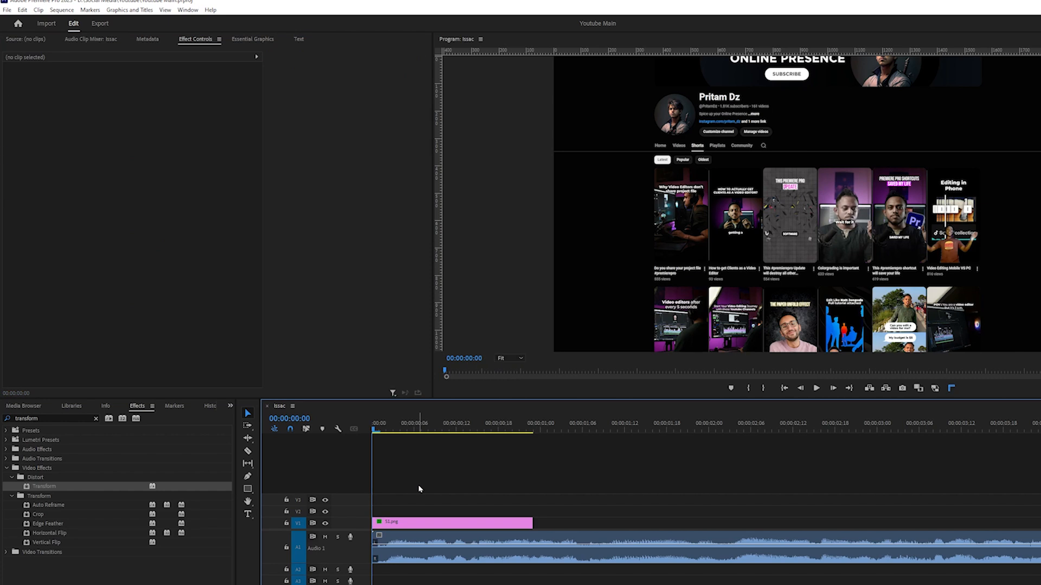
pyautogui.click(428, 522)
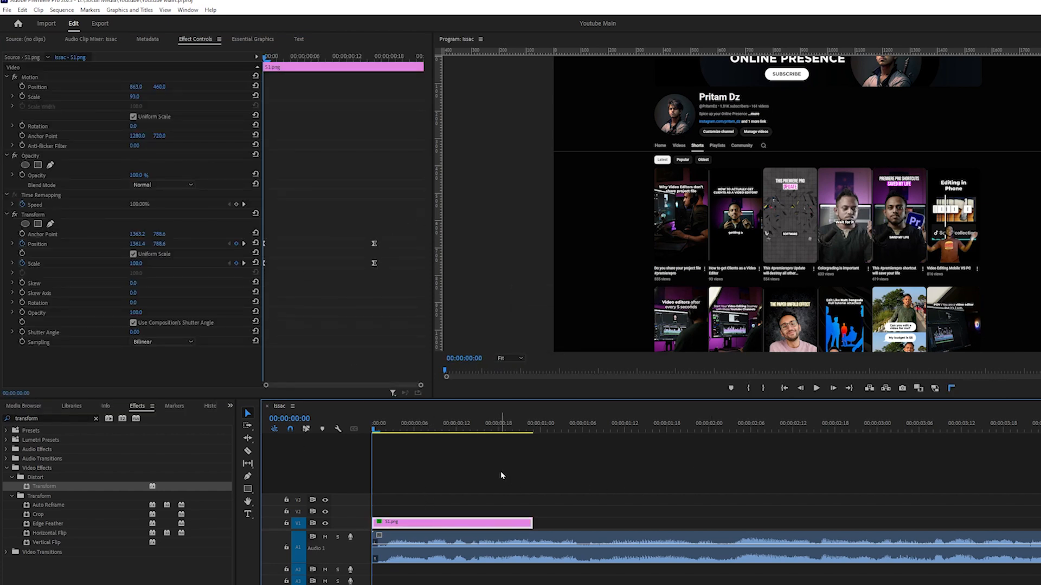
pyautogui.moveTo(383, 429); pyautogui.dragTo(481, 436)
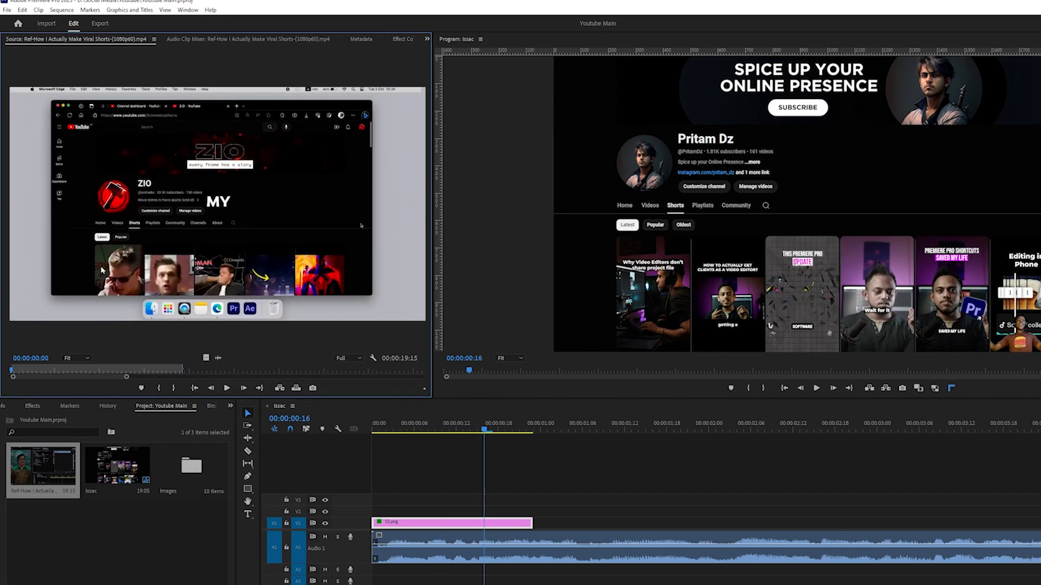
# Step through the opening of the reference clip frame by frame to examine how the character enters during the zoom.
pyautogui.press('Right')
pyautogui.press('Right')
pyautogui.press('Left')
pyautogui.press('Left')
pyautogui.press('Left')
pyautogui.press('Left')
pyautogui.press('Left')
pyautogui.press('Left')
pyautogui.press('Left')
pyautogui.press('Left')
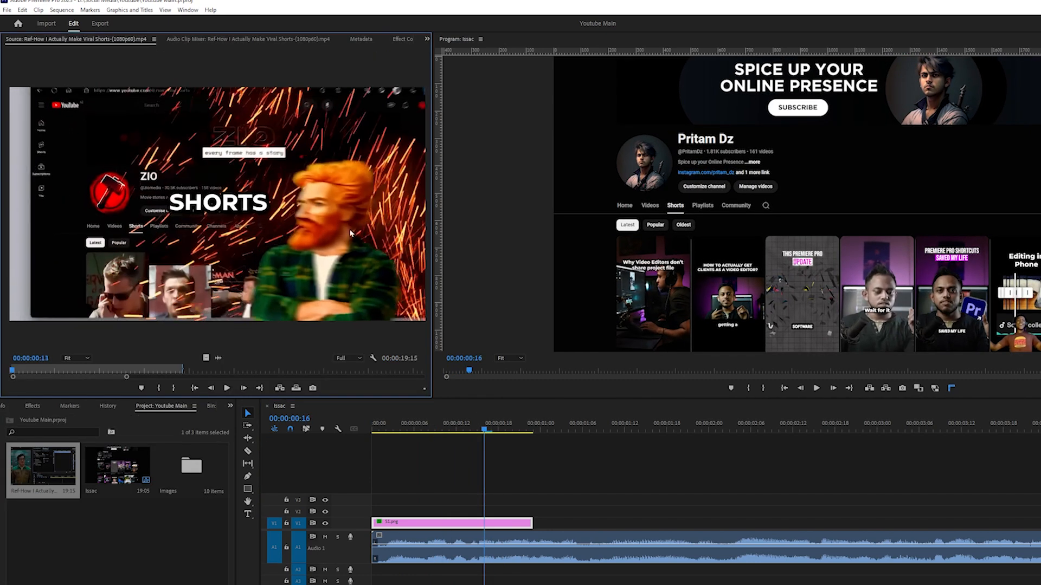
pyautogui.press('Right')
pyautogui.press('Right')
pyautogui.press('Right')
pyautogui.press('Right')
pyautogui.press('Right')
pyautogui.press('Right')
pyautogui.press('Right')
pyautogui.press('Right')
pyautogui.press('Right')
pyautogui.press('Right')
pyautogui.press('Right')
pyautogui.press('Right')
pyautogui.press('Right')
pyautogui.press('Right')
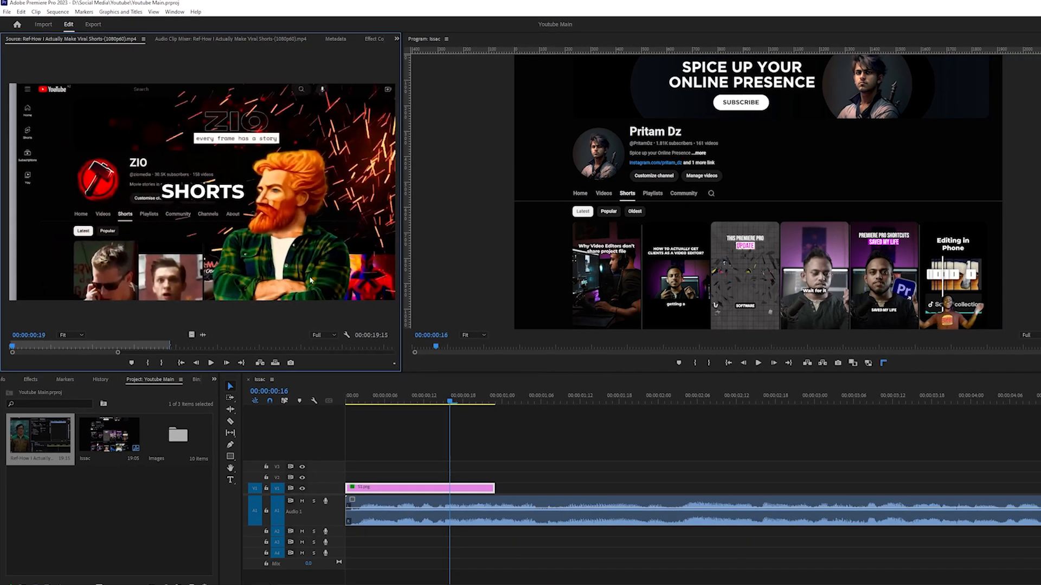
pyautogui.press('Home')
# Place 1.png from the Images bin on video track V2 above S1.png, matching that clip's start and length.
pyautogui.click(495, 444)
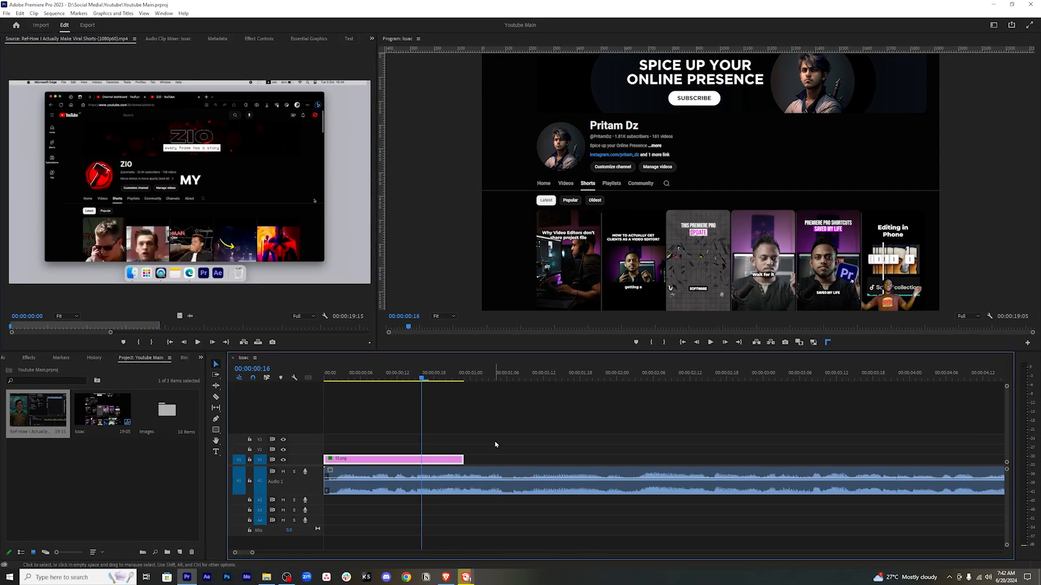
pyautogui.click(184, 358)
pyautogui.doubleClick(37, 410)
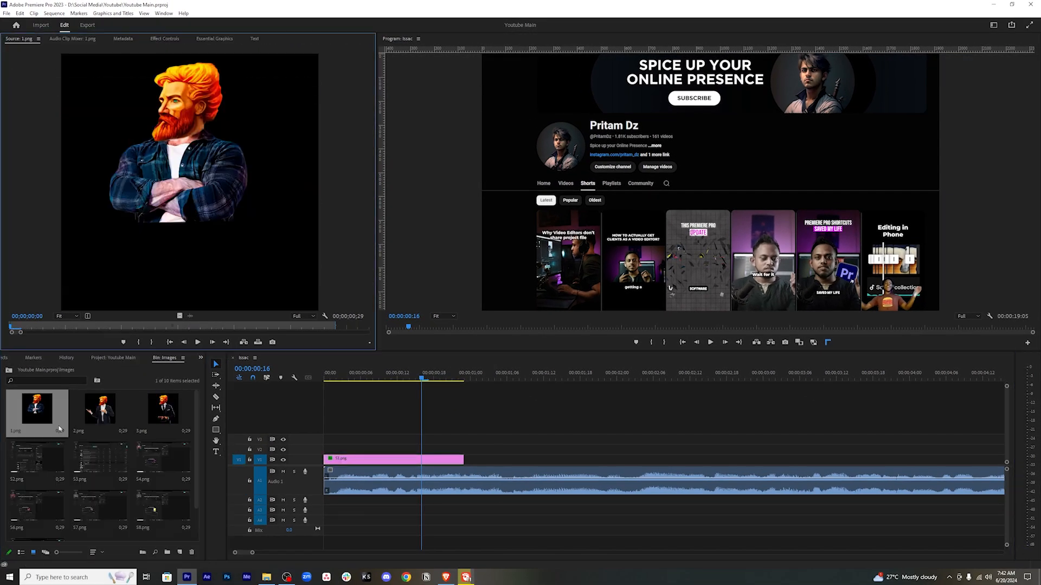
pyautogui.moveTo(180, 316); pyautogui.dragTo(347, 449)
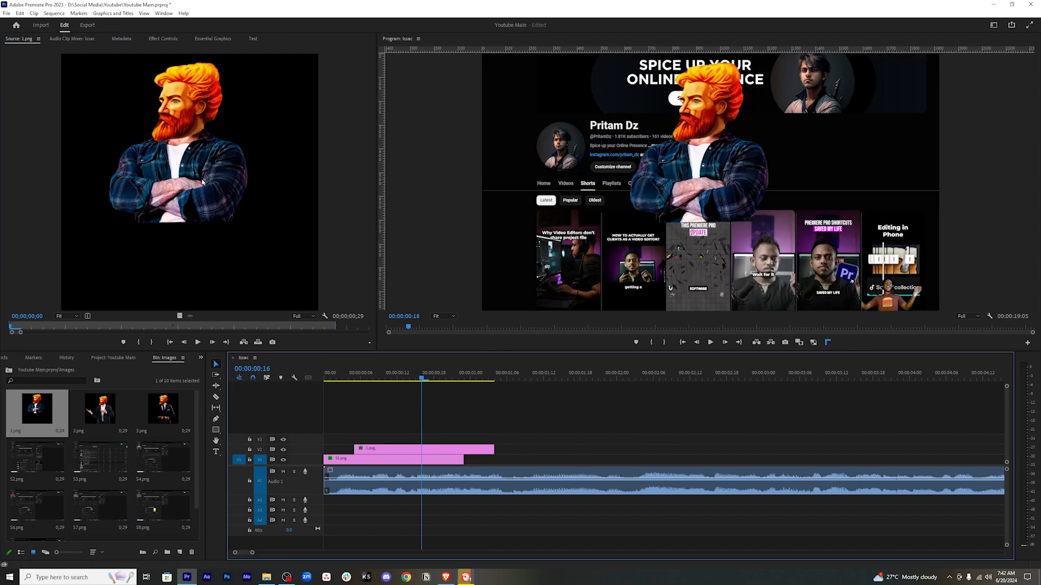
# Scale the 1.png character to 120 and place it at position 1310, 877.
pyautogui.click(163, 39)
pyautogui.moveTo(139, 80); pyautogui.dragTo(228, 79)
pyautogui.moveTo(118, 80); pyautogui.dragTo(200, 80)
pyautogui.click(119, 88)
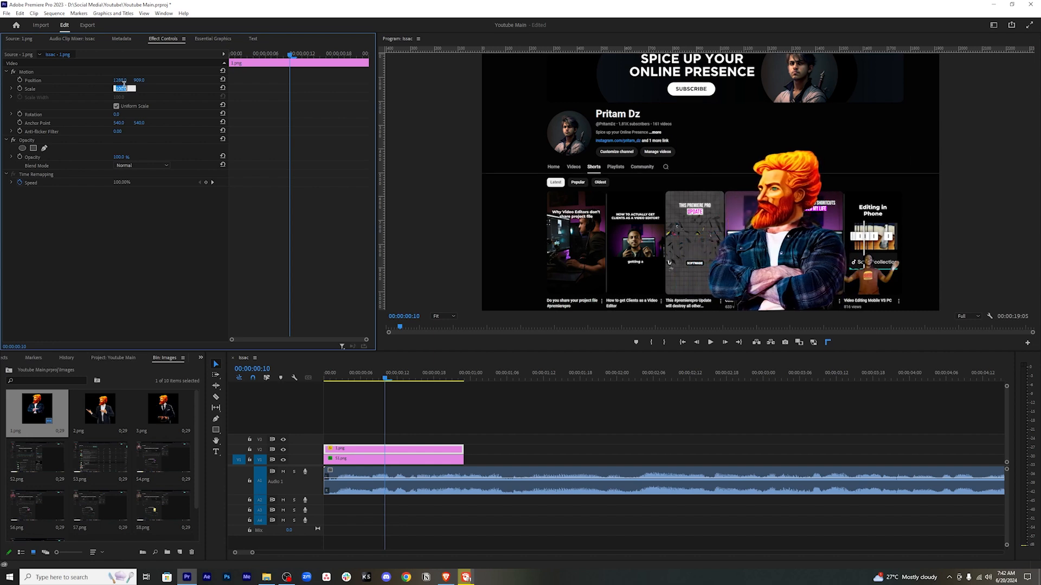
pyautogui.write('120')
pyautogui.press('Return')
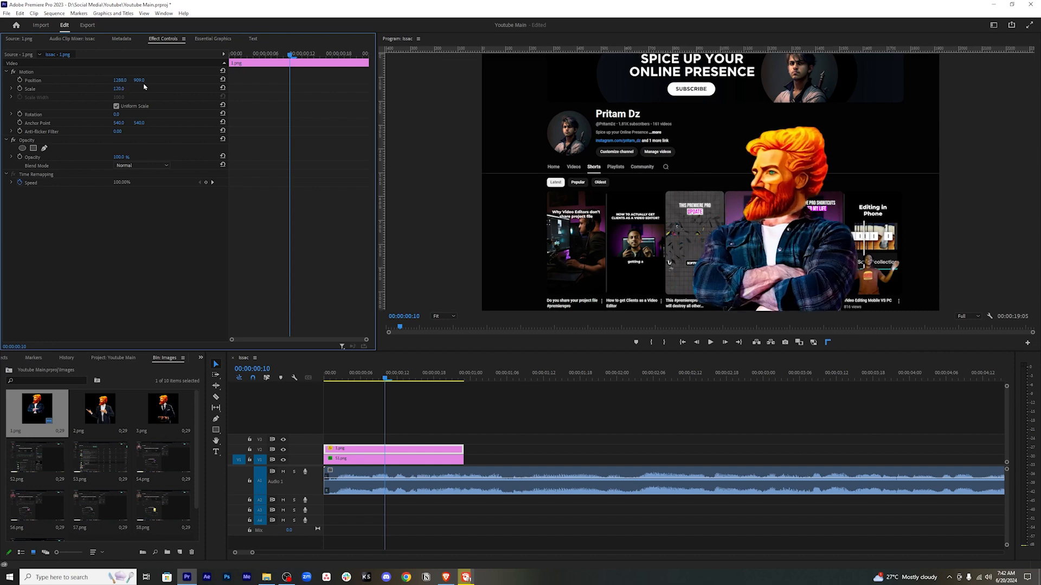
# Apply the Transform effect to 1.png, replacing the composition's shutter angle with a shutter angle of 180.
pyautogui.click(200, 359)
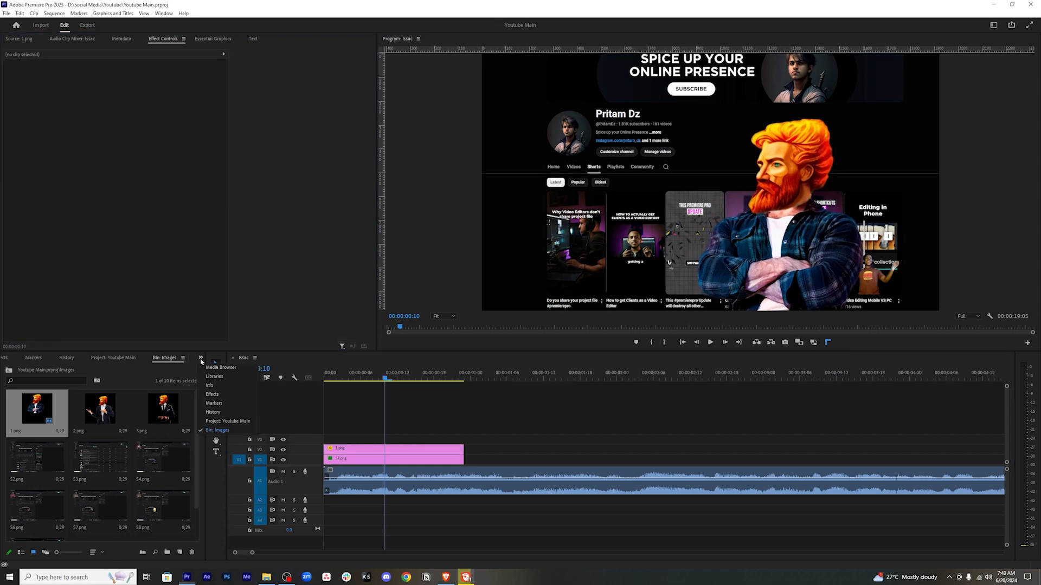
pyautogui.click(214, 394)
pyautogui.moveTo(154, 424); pyautogui.dragTo(374, 453)
pyautogui.click(120, 294)
pyautogui.write('180')
pyautogui.press('Return')
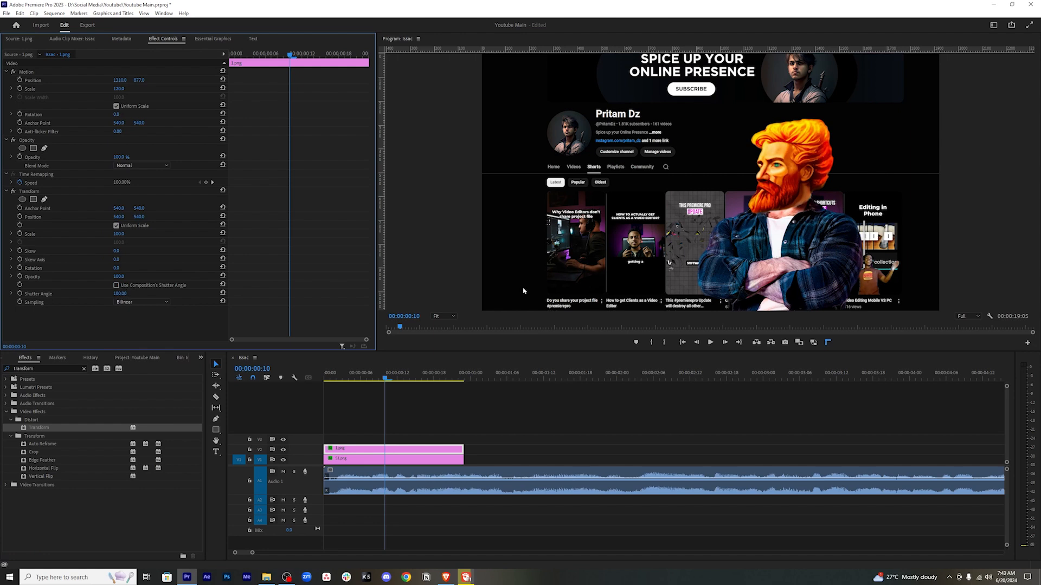
# Save the project and add Transform position keyframes to 1.png at the sequence start and at frame 14.
pyautogui.press('Home')
pyautogui.hotkey('ctrl', 's')
pyautogui.click(21, 216)
pyautogui.press('space')
pyautogui.press('space')
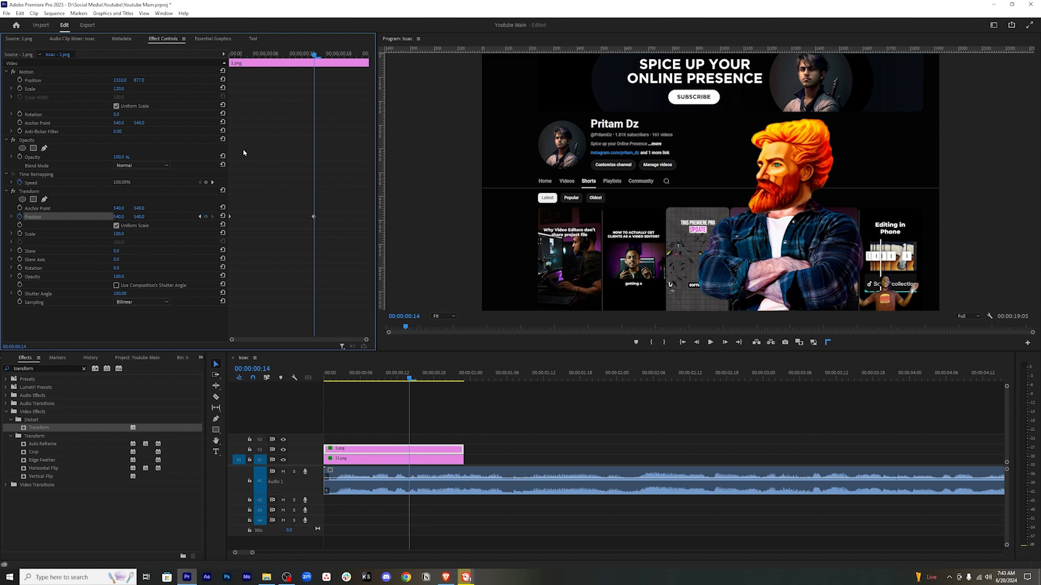
# Add a third Transform position keyframe to 1.png at frame 22 and set its horizontal position at the sequence start to about 1471.
pyautogui.press('space')
pyautogui.press('space')
pyautogui.click(206, 217)
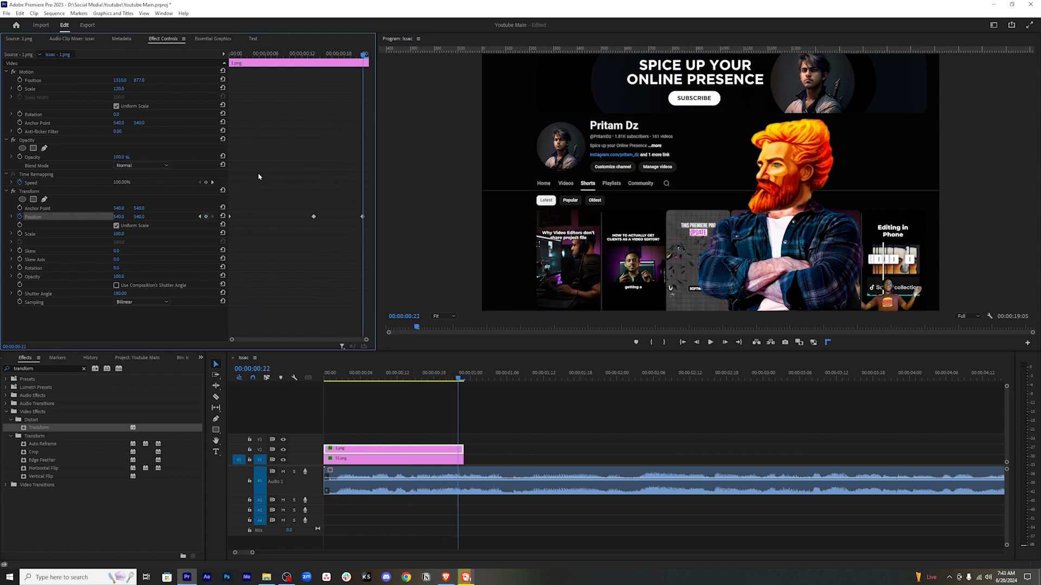
pyautogui.press('Home')
pyautogui.moveTo(119, 217); pyautogui.dragTo(624, 217)
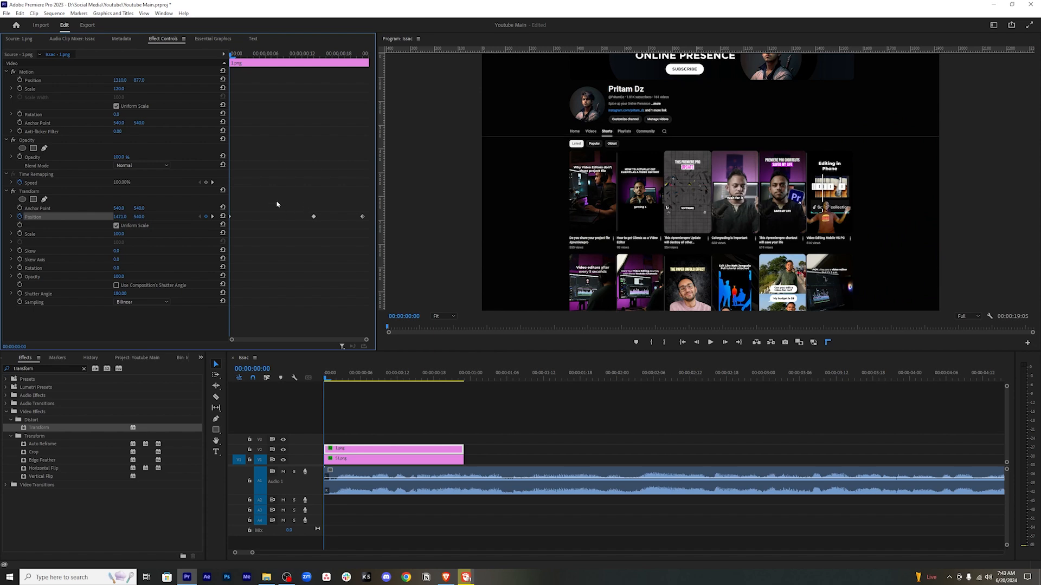
pyautogui.moveTo(237, 54); pyautogui.dragTo(315, 63)
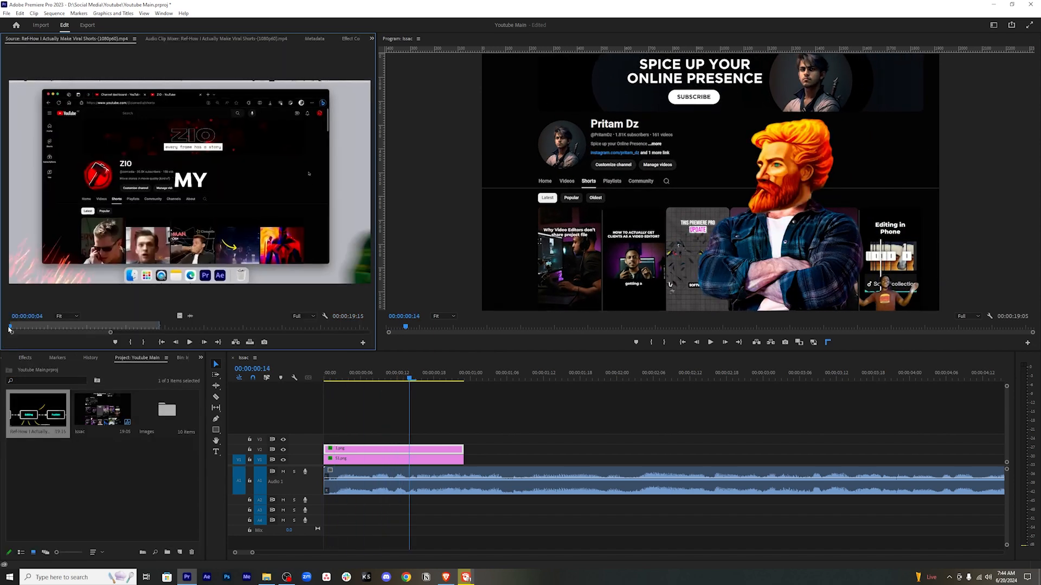
# Step through the start of the reference video frame by frame to examine how the character slides in and drifts.
pyautogui.press('Left')
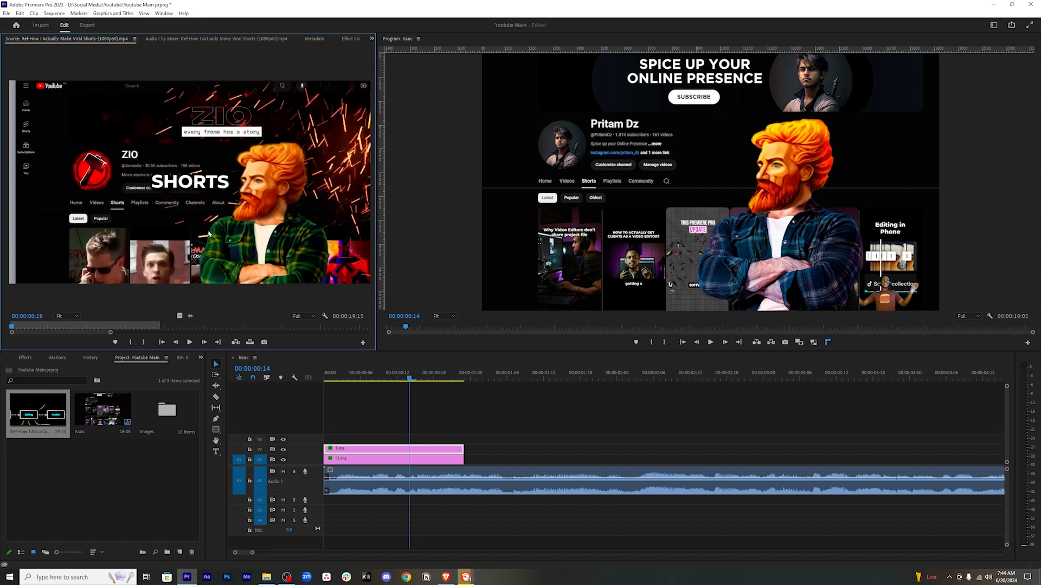
pyautogui.press('Right')
pyautogui.press('Right')
pyautogui.press('Right')
pyautogui.press('Right')
pyautogui.press('Right')
pyautogui.press('Right')
pyautogui.press('Right')
pyautogui.press('Right')
pyautogui.press('Right')
pyautogui.press('Right')
pyautogui.press('Right')
pyautogui.press('Right')
pyautogui.press('Right')
pyautogui.press('Right')
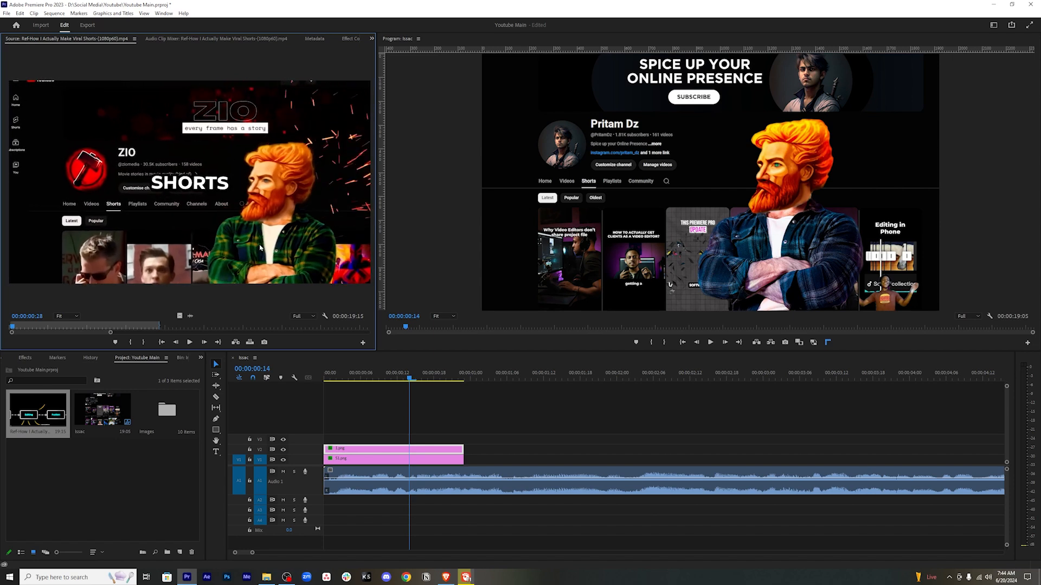
pyautogui.press('Right')
pyautogui.press('Right')
pyautogui.press('Right')
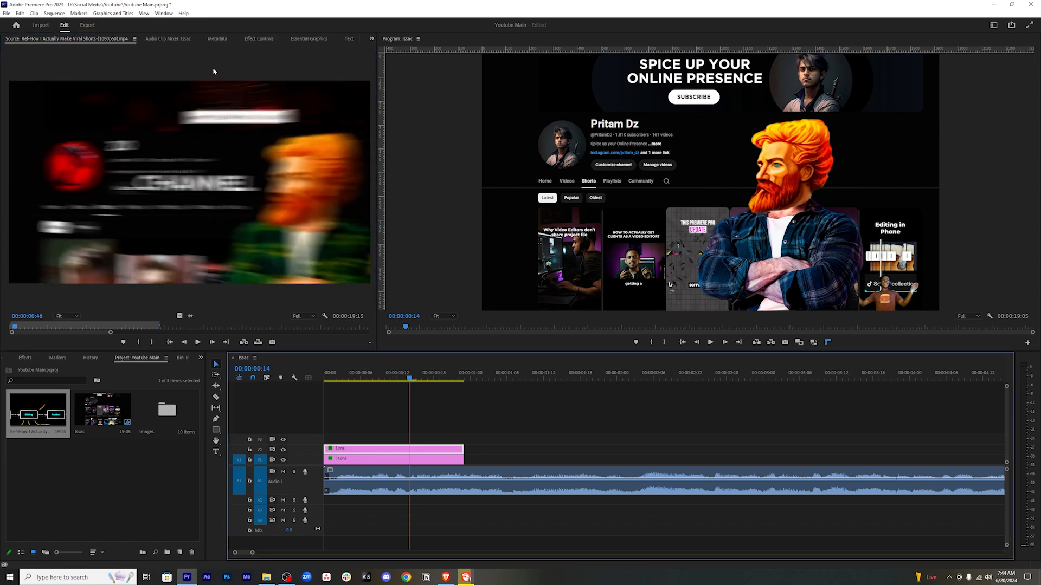
# Set 1.png's Transform horizontal position to 400 at frame 14 and 572 at the frame 22 keyframe.
pyautogui.click(247, 41)
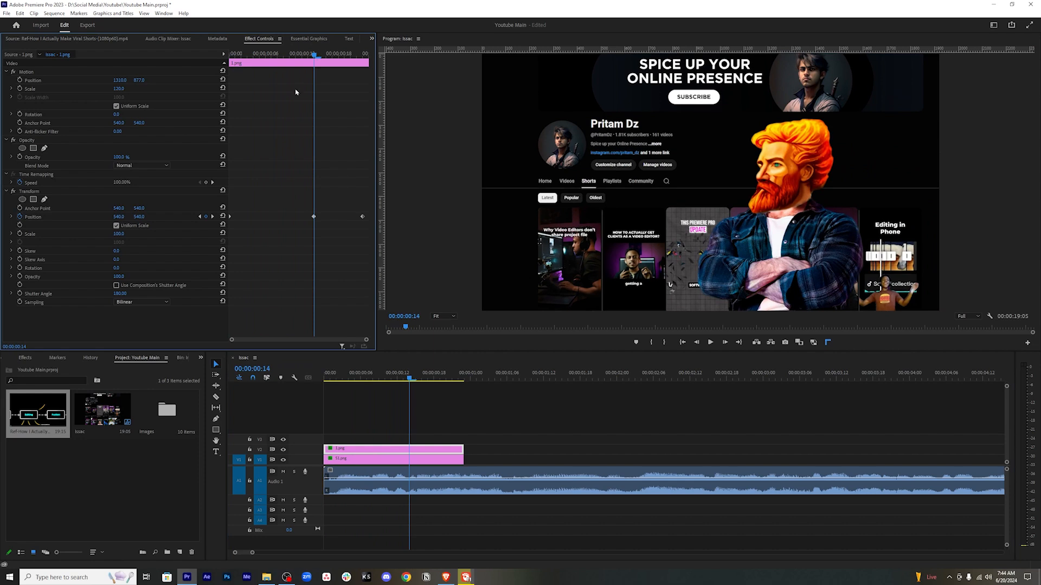
pyautogui.moveTo(118, 217); pyautogui.dragTo(43, 217)
pyautogui.moveTo(315, 53); pyautogui.dragTo(363, 53)
pyautogui.moveTo(326, 375); pyautogui.dragTo(400, 374)
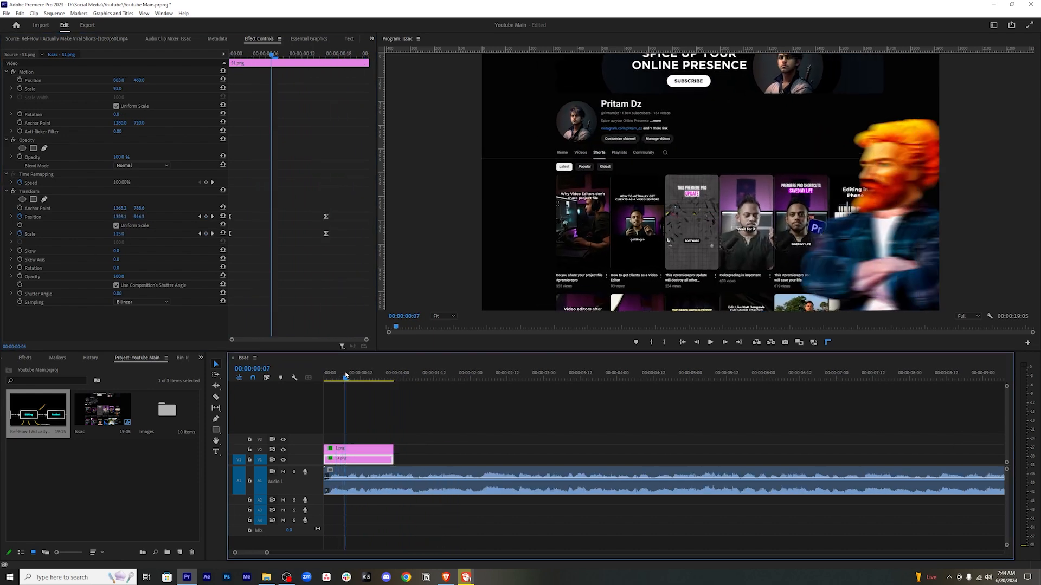
# Extend 1.png and S1.png together to about 3 seconds 12 frames and check the movement over the longer clips.
pyautogui.click(402, 448)
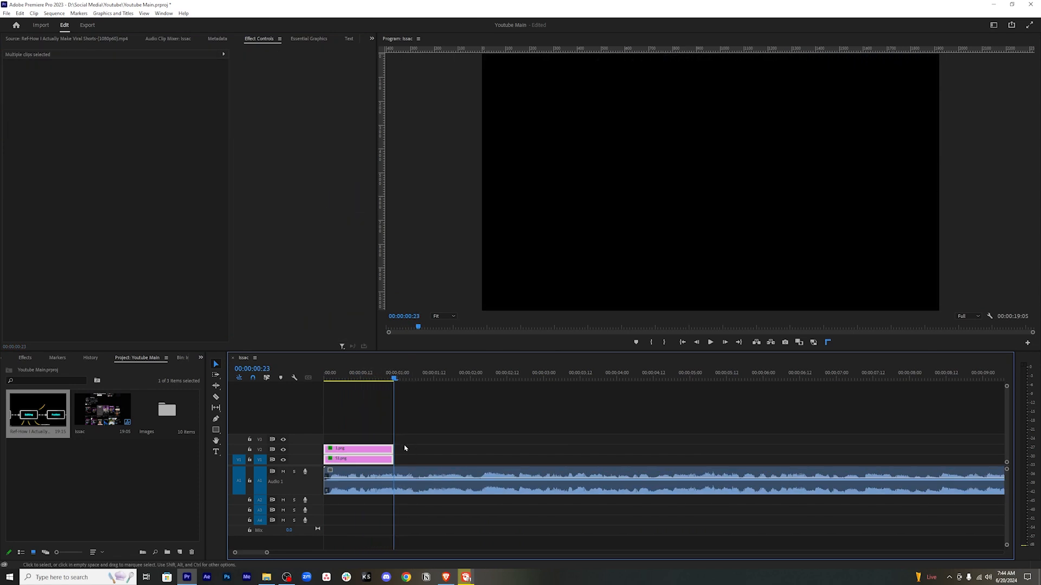
pyautogui.moveTo(393, 448); pyautogui.dragTo(533, 471)
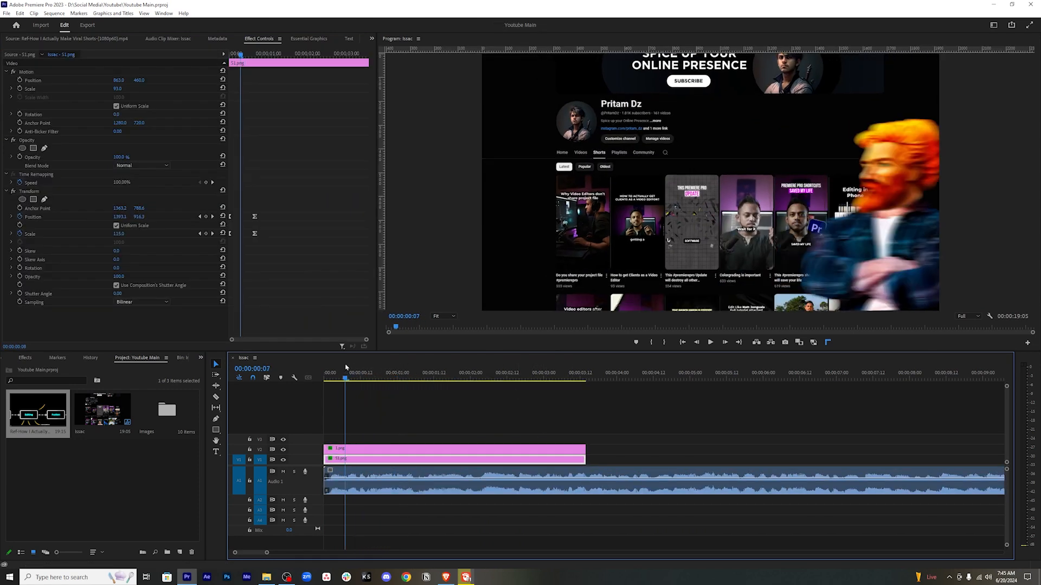
pyautogui.moveTo(346, 367); pyautogui.dragTo(402, 363)
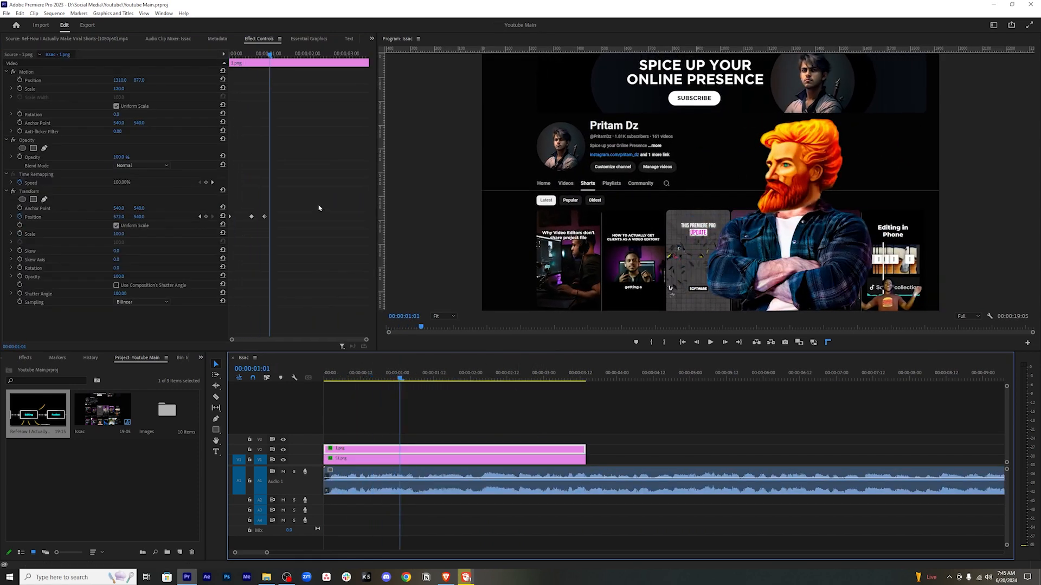
# Ease all three Transform position keyframes of 1.png and preview the movement.
pyautogui.moveTo(318, 205); pyautogui.dragTo(160, 261)
pyautogui.press('F9')
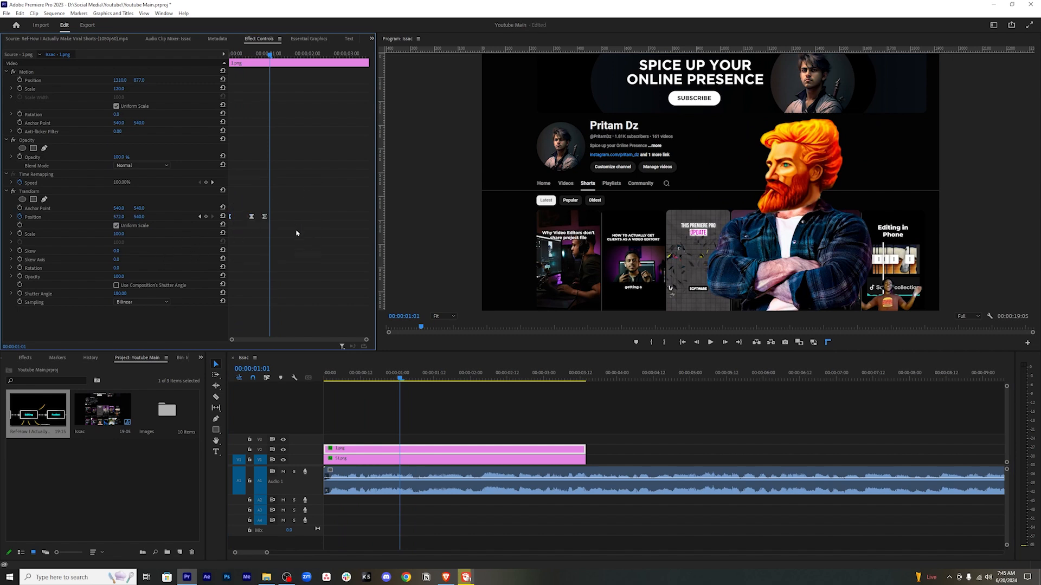
pyautogui.press('space')
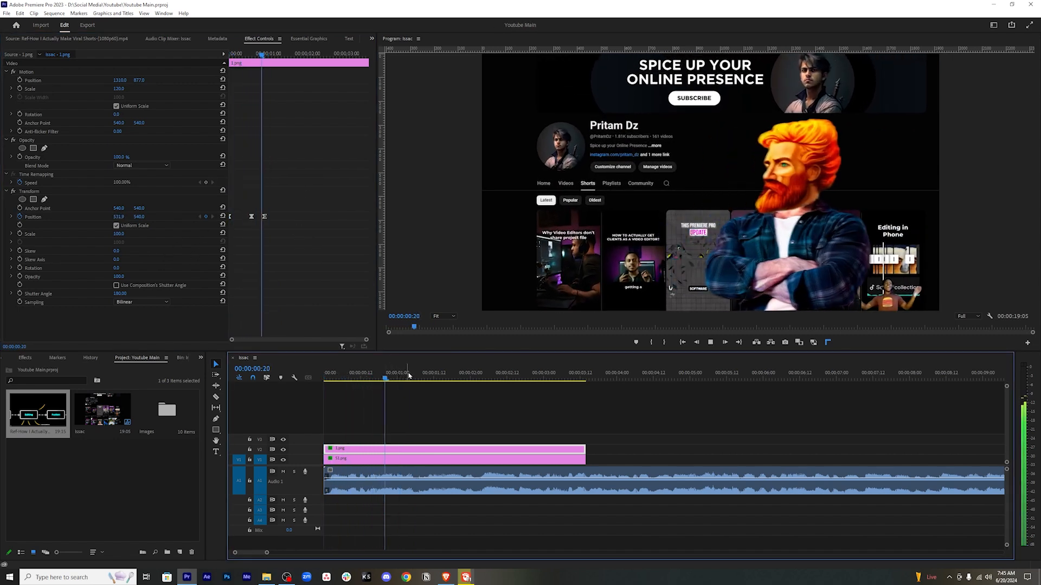
pyautogui.moveTo(262, 55); pyautogui.dragTo(253, 56)
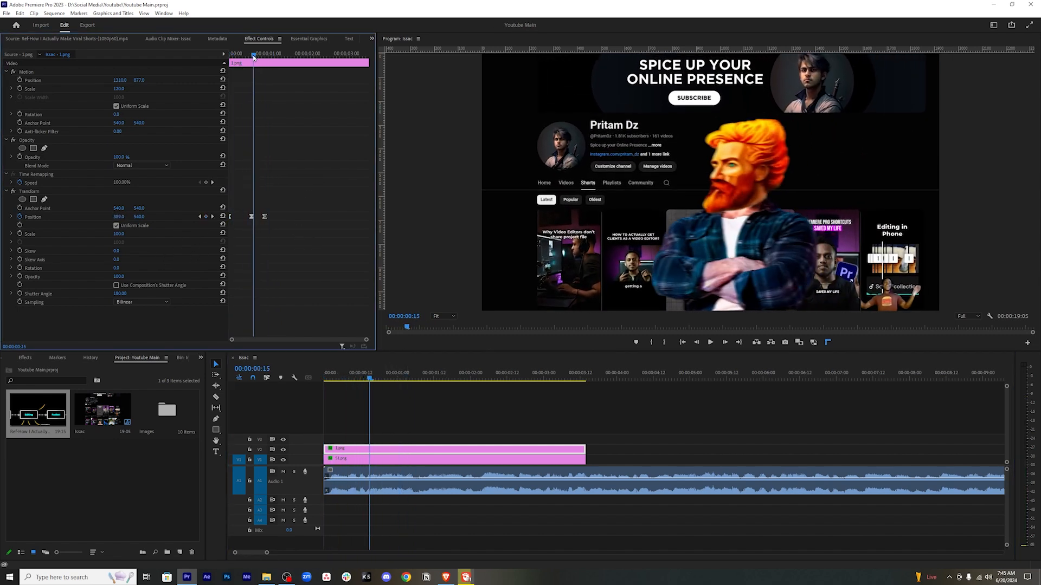
# Expand 1.png's Transform position velocity graph and raise the curve at the middle keyframe so the motion flows through it.
pyautogui.click(12, 218)
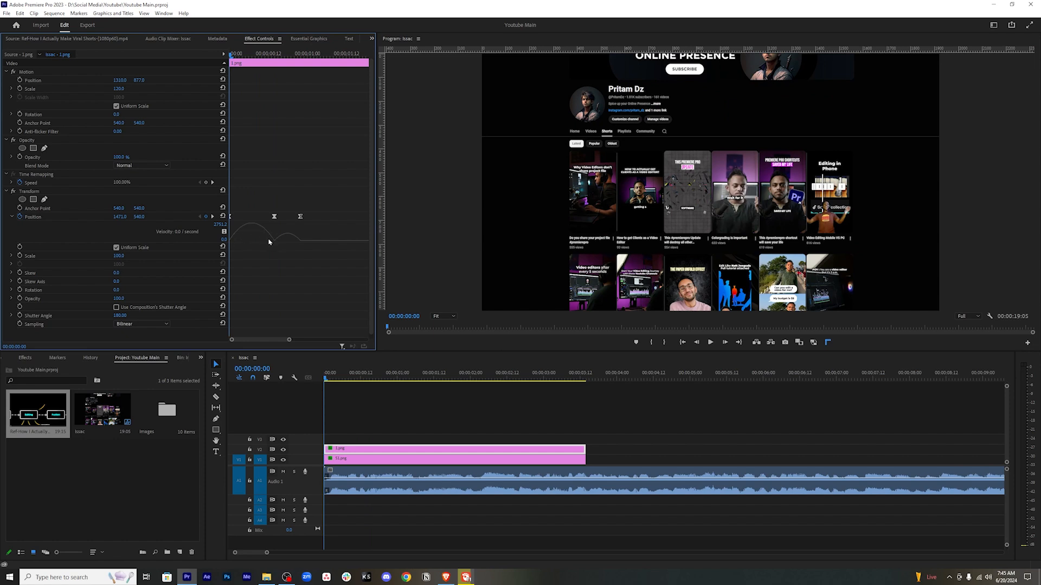
pyautogui.moveTo(233, 56); pyautogui.dragTo(275, 56)
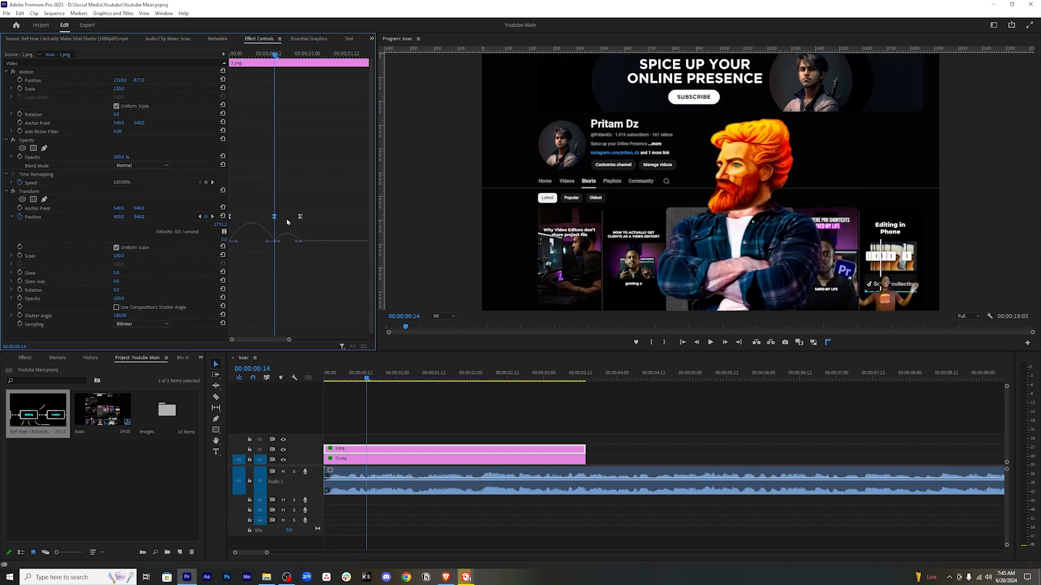
pyautogui.moveTo(281, 245)
pyautogui.mouseDown()
pyautogui.moveTo(270, 236)
pyautogui.moveTo(281, 230)
pyautogui.moveTo(267, 229)
pyautogui.mouseUp()
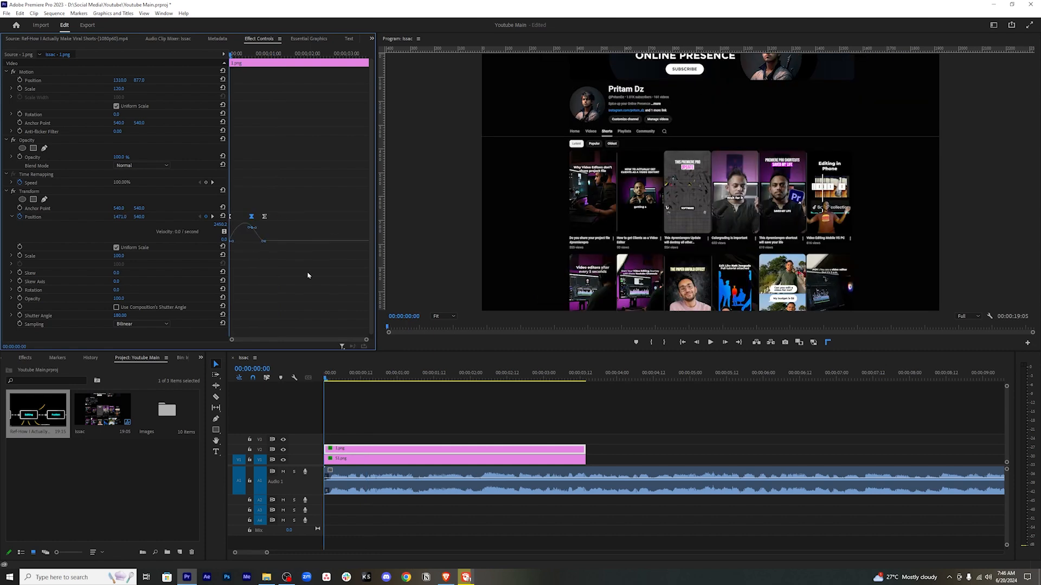
pyautogui.press('space')
pyautogui.press('space')
# Shift 1.png's last position keyframe slightly later and the middle one to frame 16, refining the curve between them.
pyautogui.moveTo(264, 216); pyautogui.dragTo(269, 218)
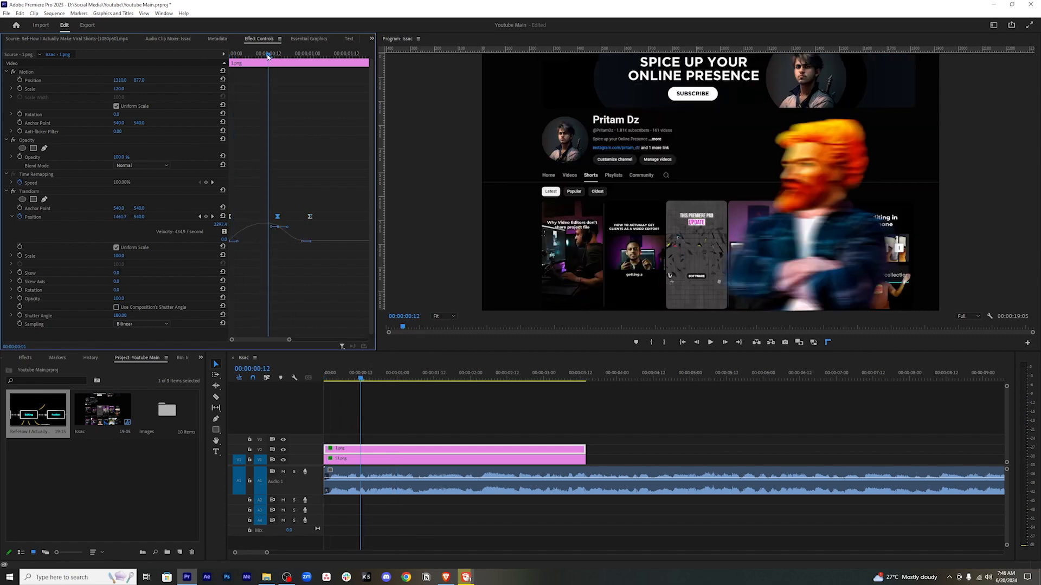
pyautogui.scroll(3, 320, 215)
pyautogui.moveTo(317, 228); pyautogui.dragTo(319, 231)
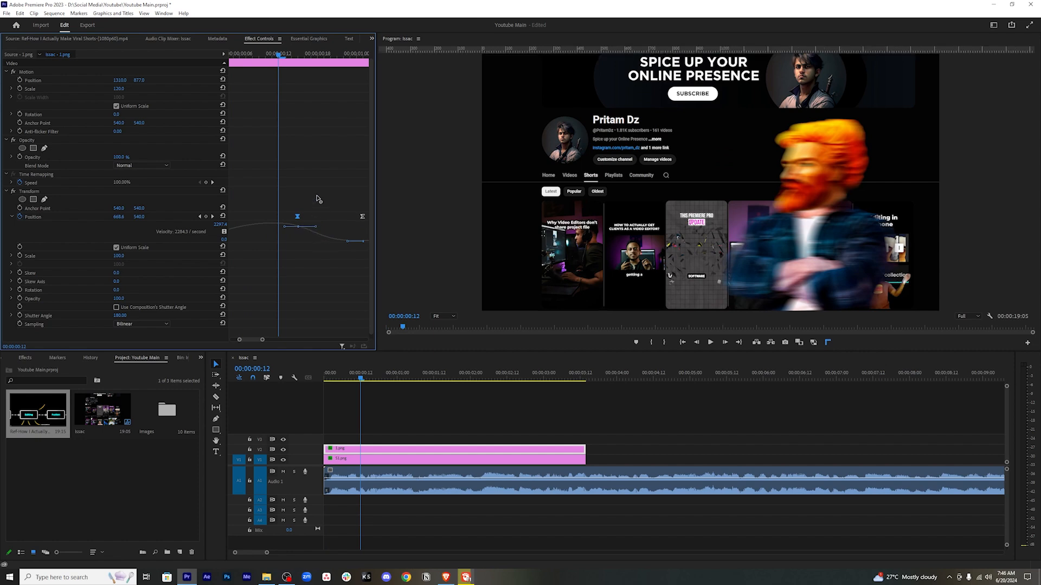
pyautogui.moveTo(254, 218); pyautogui.dragTo(253, 220)
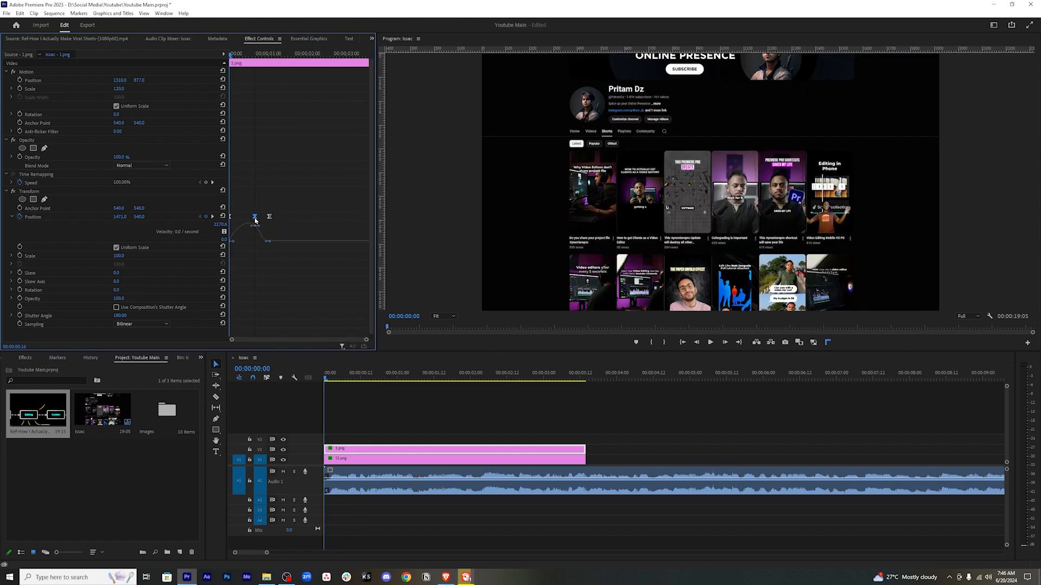
pyautogui.press('space')
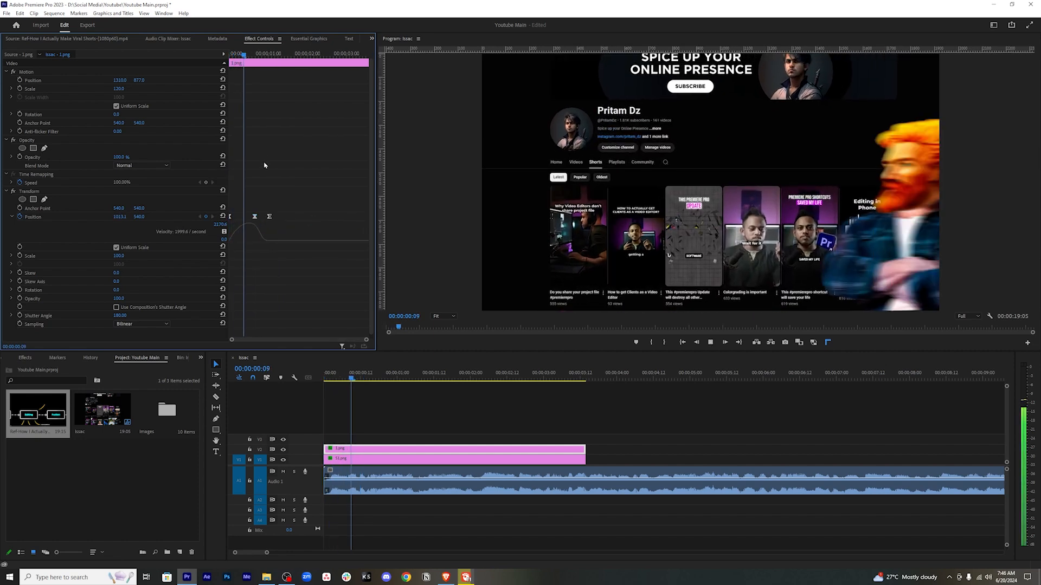
pyautogui.press('space')
# Lengthen the velocity handle of 1.png's first position keyframe for a gentler start, save the project and review the motion.
pyautogui.moveTo(232, 242); pyautogui.dragTo(239, 242)
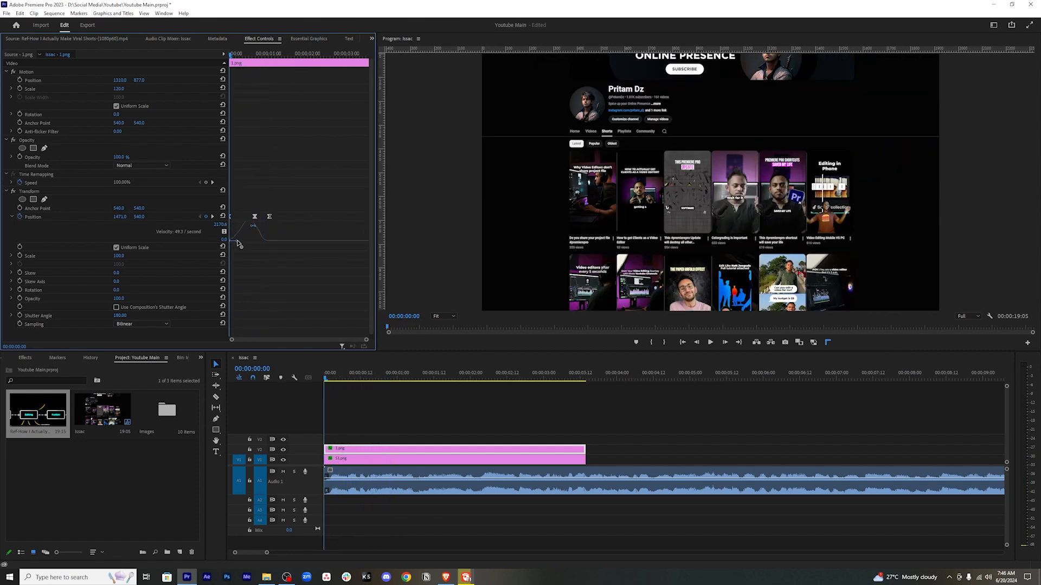
pyautogui.click(263, 184)
pyautogui.press('space')
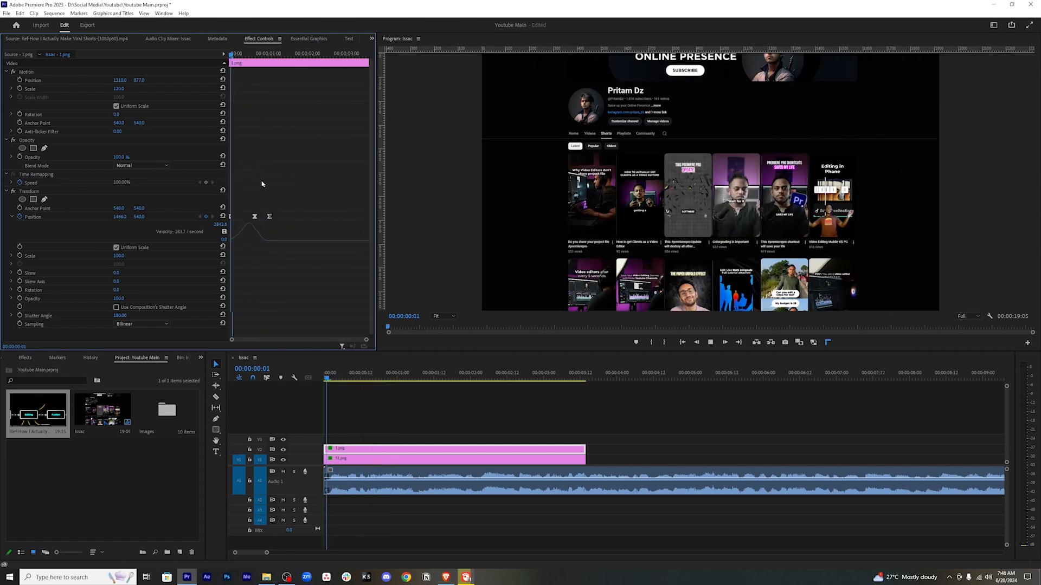
pyautogui.press('space')
pyautogui.press('Home')
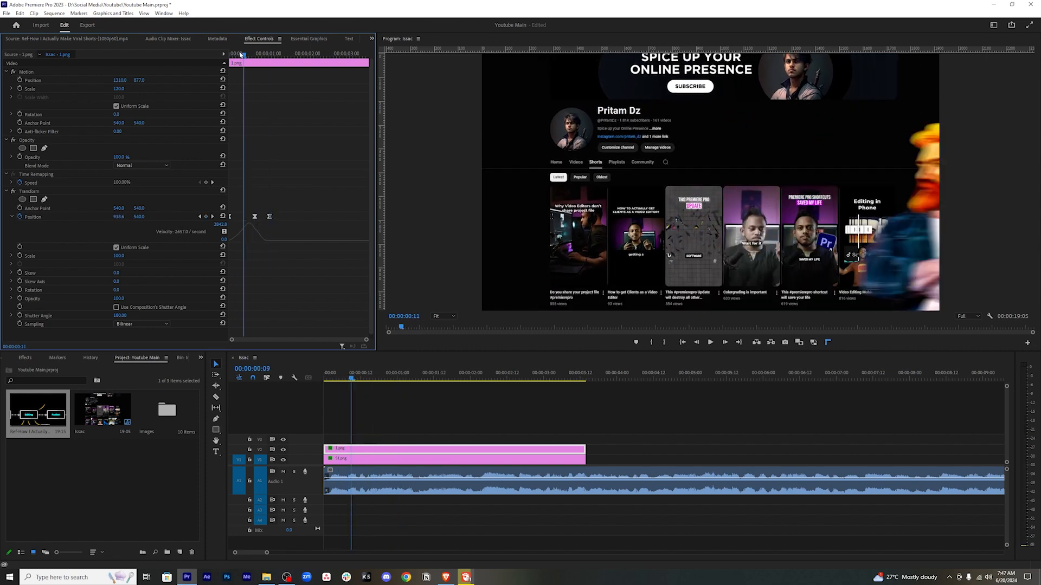
pyautogui.hotkey('ctrl', 's')
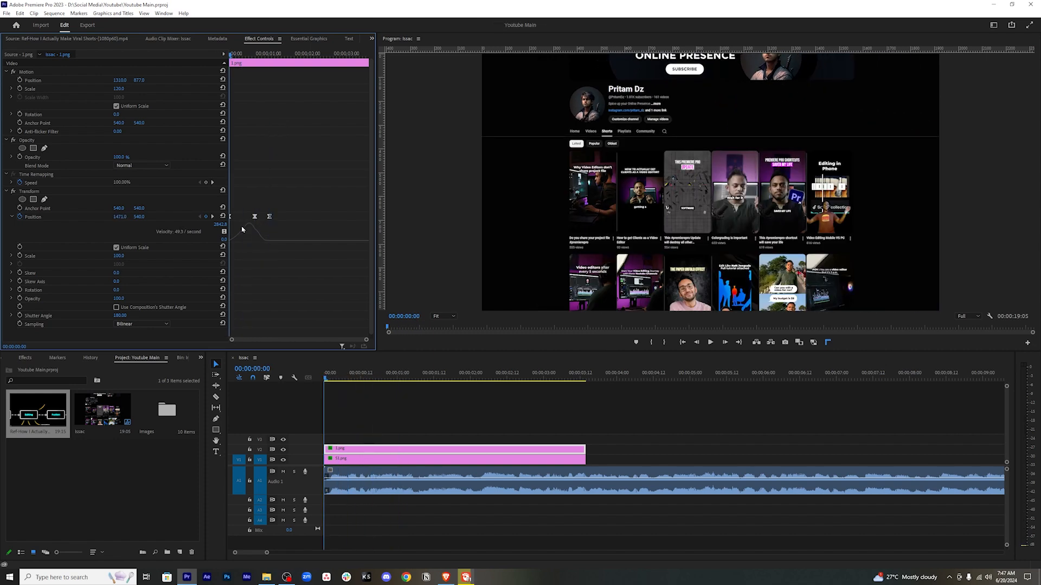
pyautogui.moveTo(329, 378)
pyautogui.mouseDown()
pyautogui.moveTo(376, 382)
pyautogui.moveTo(339, 390)
pyautogui.mouseUp()
pyautogui.scroll(1, 263, 229)
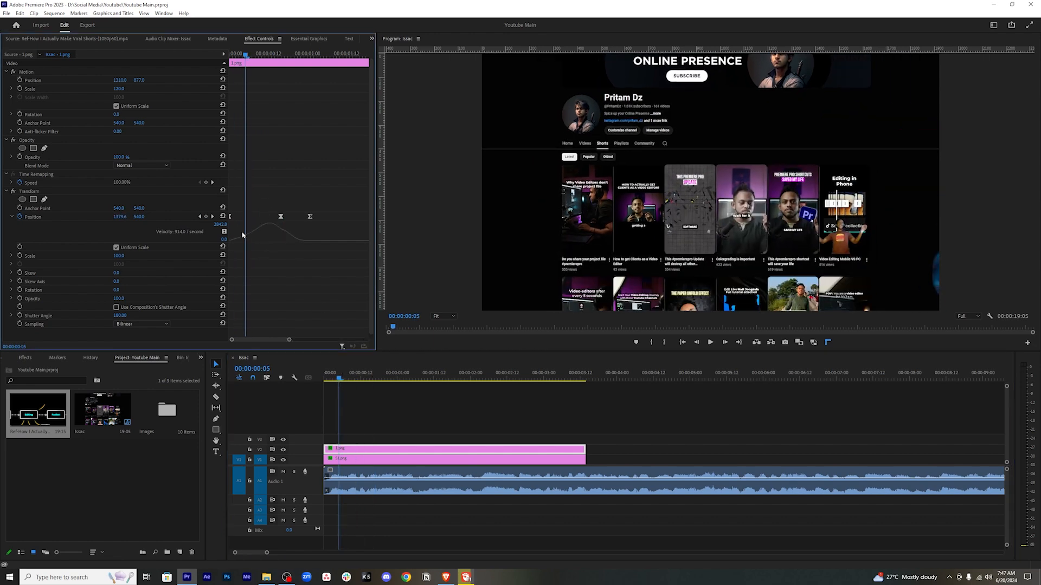
pyautogui.moveTo(246, 56); pyautogui.dragTo(220, 65)
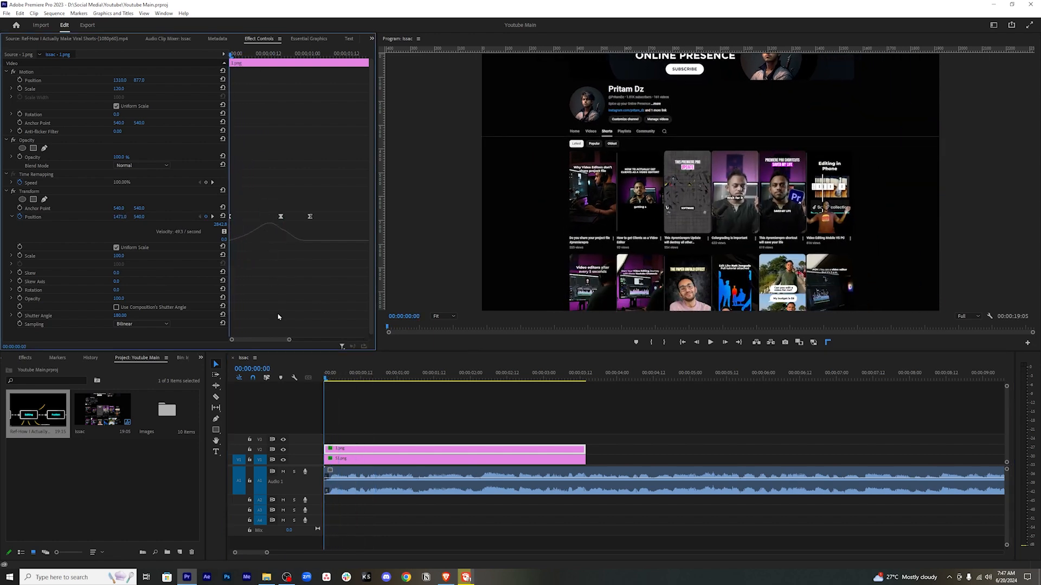
pyautogui.press('space')
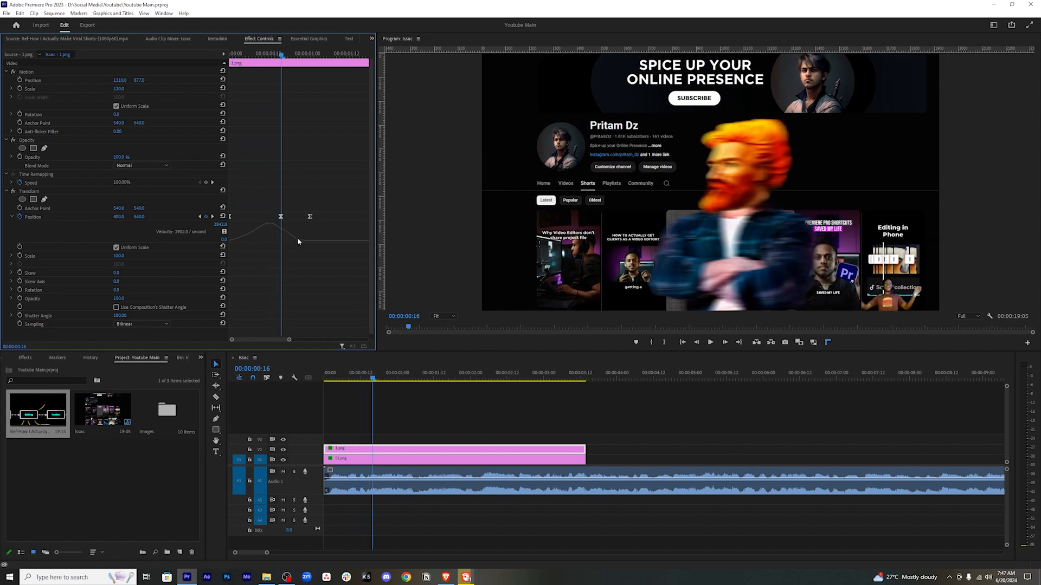
# Examine the opening frames of the reference video one by one for the fire ember overlay behind the character.
pyautogui.press('Left')
pyautogui.press('Left')
pyautogui.press('Left')
pyautogui.press('Left')
pyautogui.press('Left')
pyautogui.press('Left')
pyautogui.press('Left')
pyautogui.press('Left')
pyautogui.press('Left')
pyautogui.press('Left')
pyautogui.press('Left')
pyautogui.press('Left')
pyautogui.press('Left')
pyautogui.press('Left')
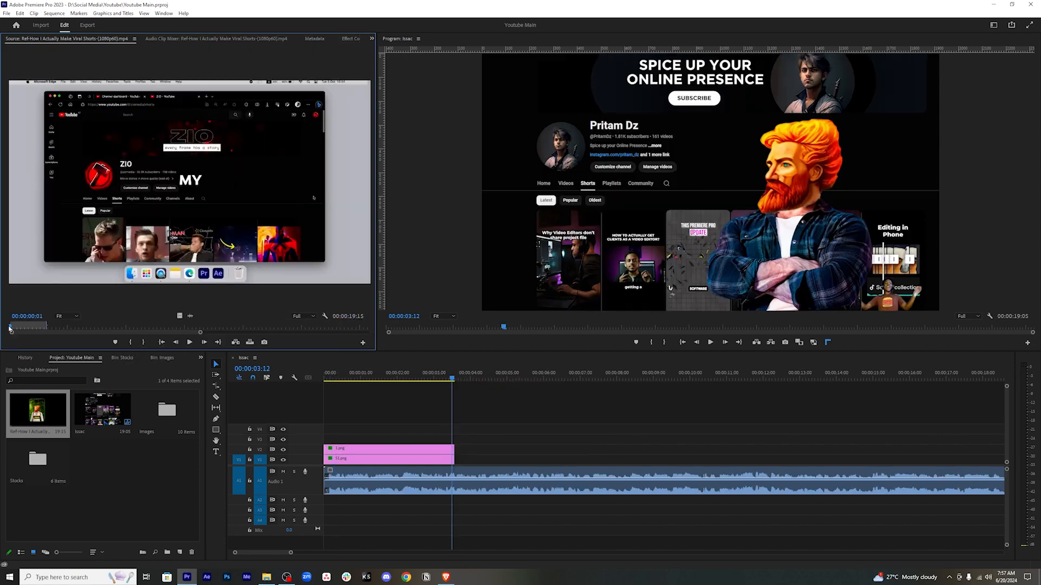
pyautogui.press('Left')
pyautogui.press('Left')
pyautogui.press('Left')
pyautogui.press('Left')
pyautogui.press('Left')
pyautogui.press('Left')
pyautogui.press('Left')
pyautogui.press('Left')
pyautogui.press('Left')
pyautogui.press('Left')
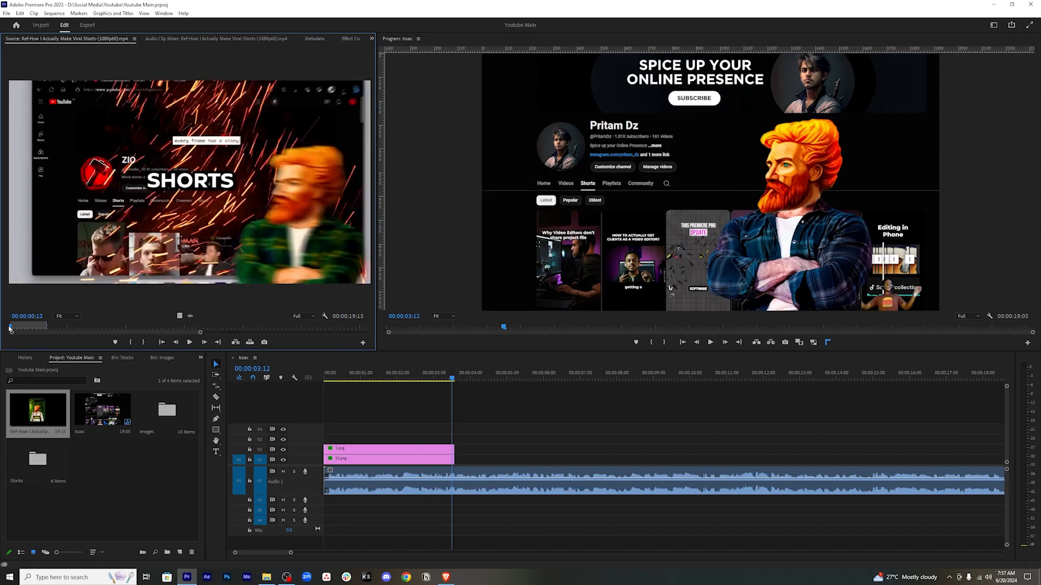
pyautogui.press('Right')
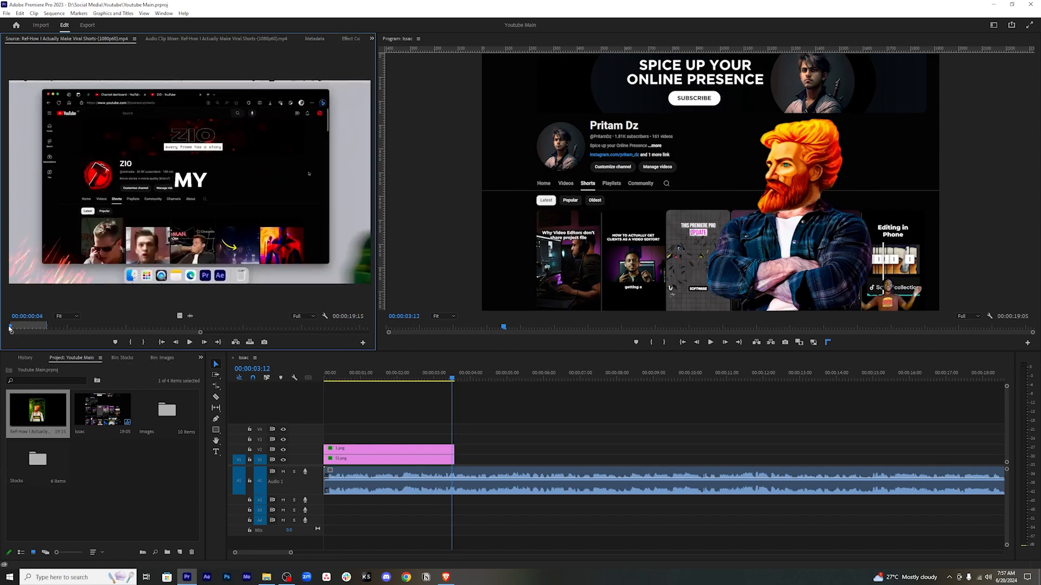
# Open the Fire Embers Loop stock footage from the Stocks bin and mark its range from the start to 00:00:04:15.
pyautogui.doubleClick(37, 459)
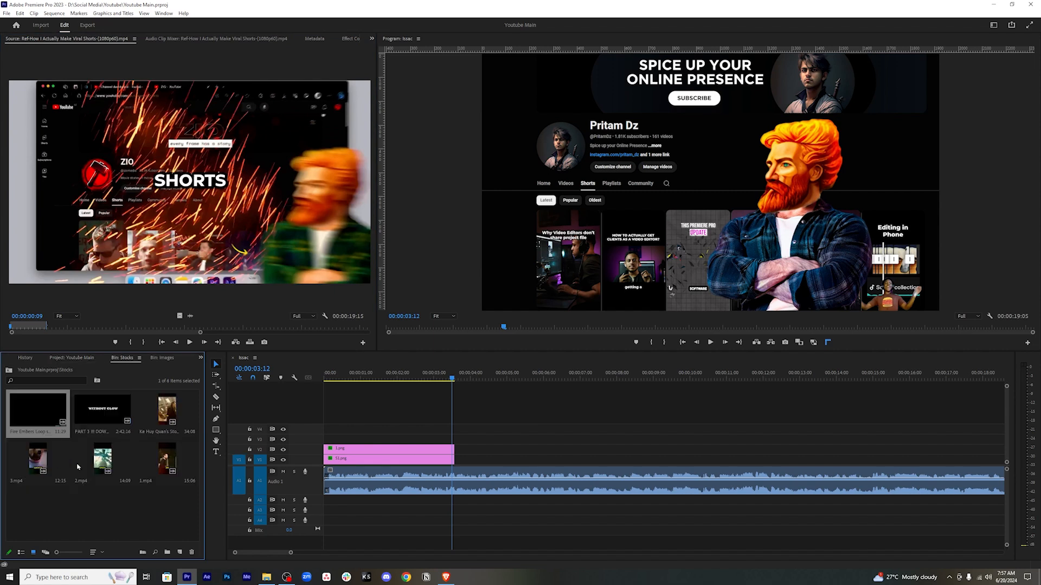
pyautogui.doubleClick(37, 410)
pyautogui.moveTo(81, 329); pyautogui.dragTo(9, 244)
pyautogui.press('i')
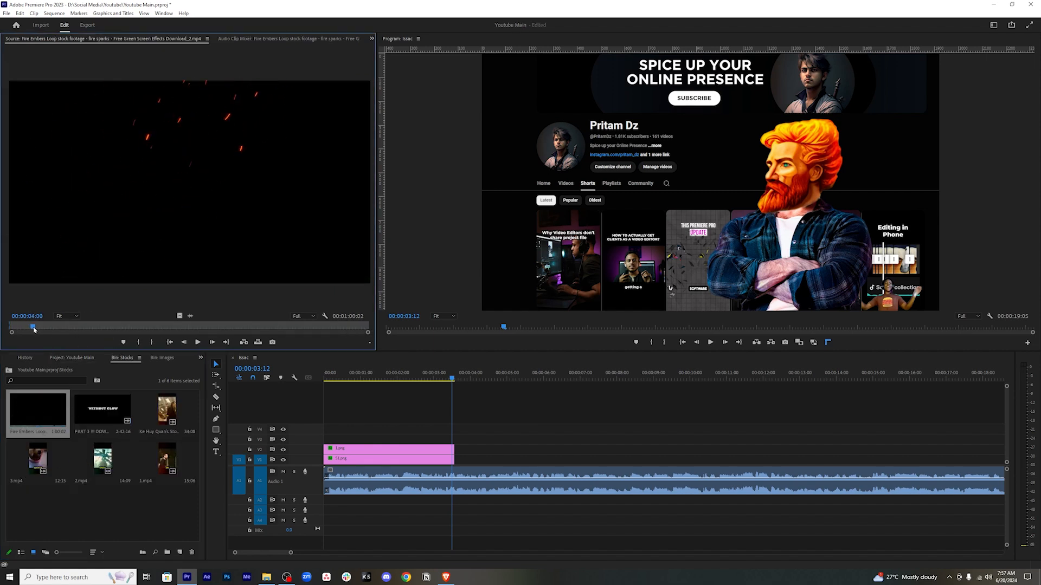
pyautogui.press('o')
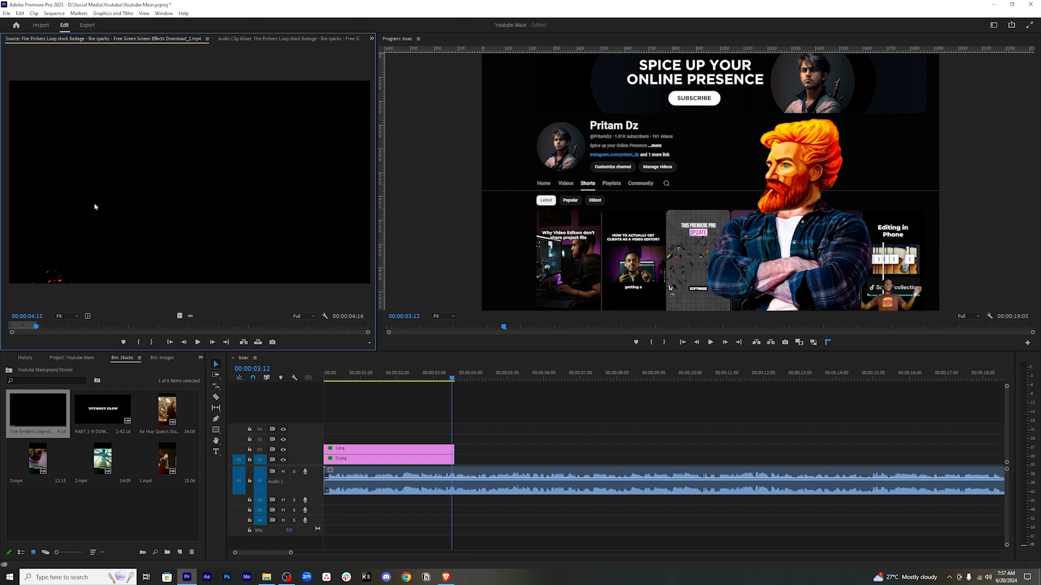
# Place the marked Fire Embers video at the sequence start on V2 between S1.png and 1.png, with 1.png on V3.
pyautogui.moveTo(177, 315); pyautogui.dragTo(375, 432)
pyautogui.moveTo(376, 374); pyautogui.dragTo(414, 373)
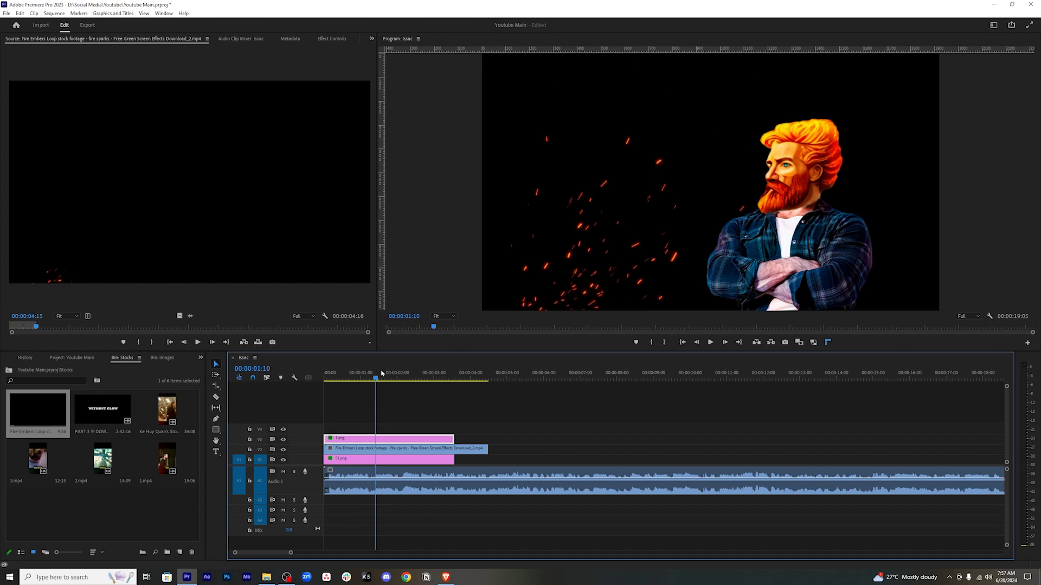
# Set the Fire Embers clip's blend mode to Screen, save the project and preview the overlay over the screenshot.
pyautogui.click(423, 451)
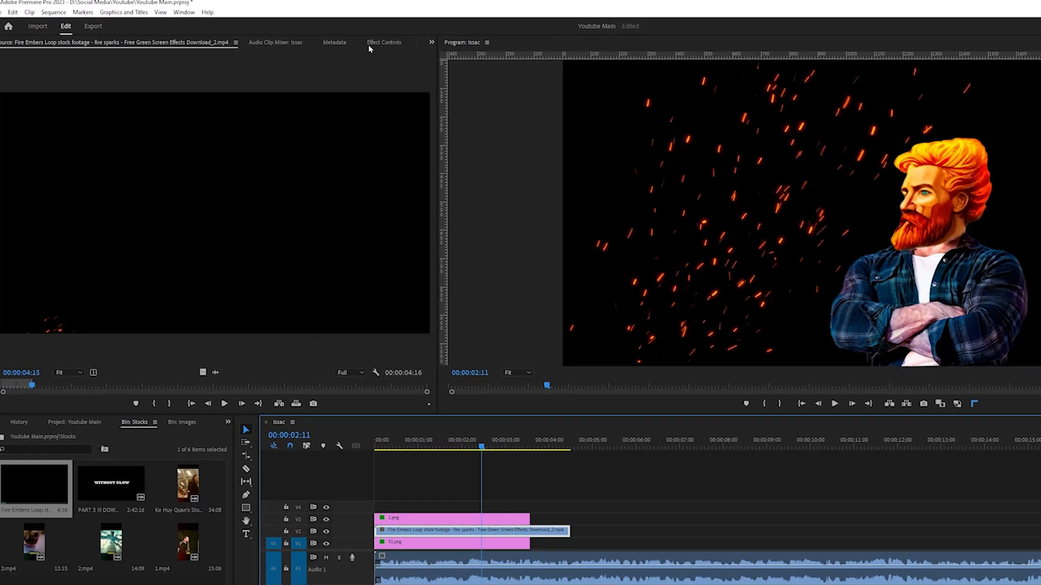
pyautogui.click(332, 39)
pyautogui.click(163, 194)
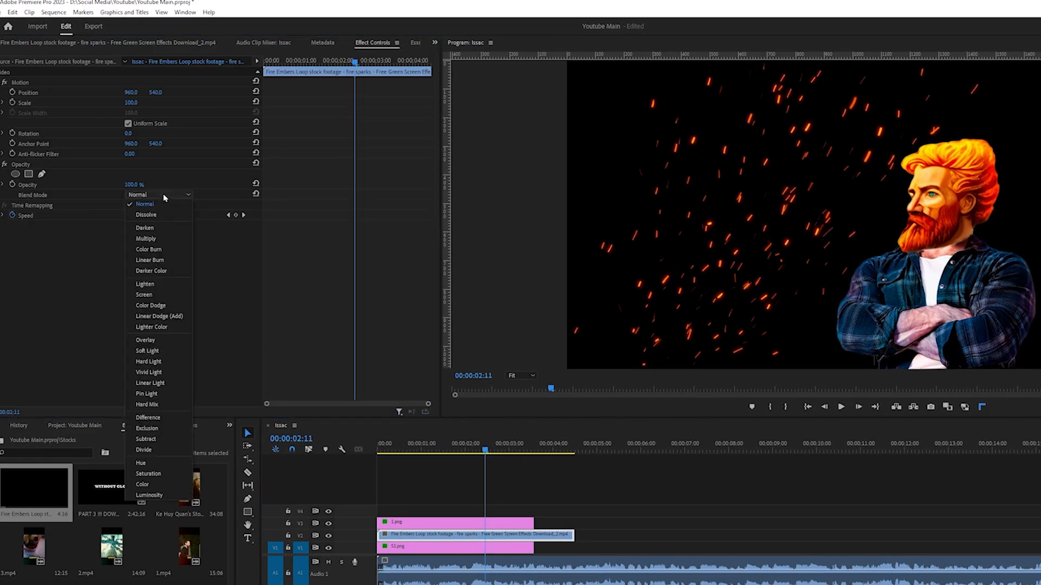
pyautogui.click(161, 196)
pyautogui.click(165, 297)
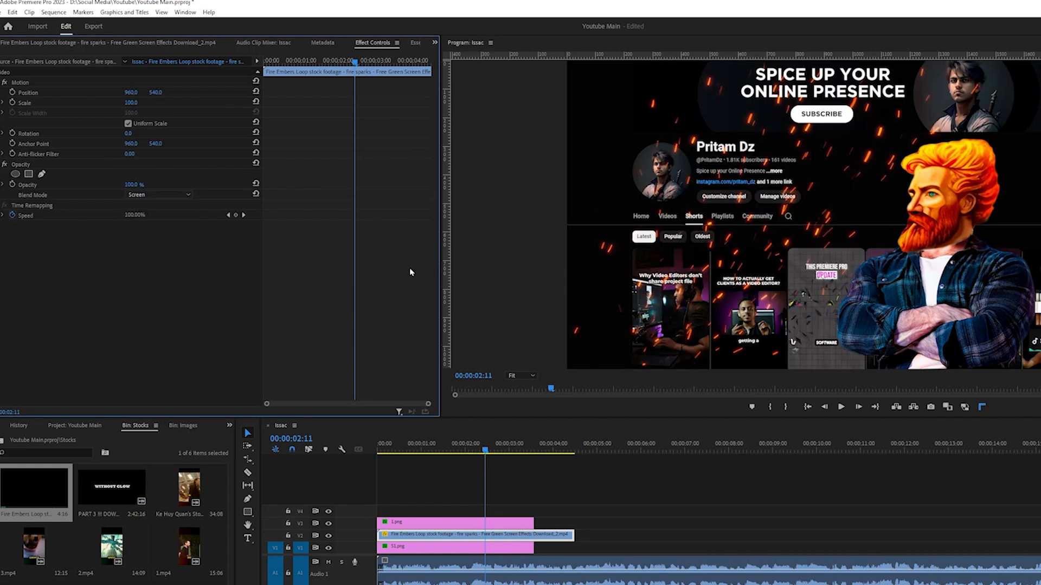
pyautogui.hotkey('ctrl', 's')
pyautogui.moveTo(518, 444)
pyautogui.mouseDown()
pyautogui.moveTo(518, 428)
pyautogui.moveTo(440, 440)
pyautogui.mouseUp()
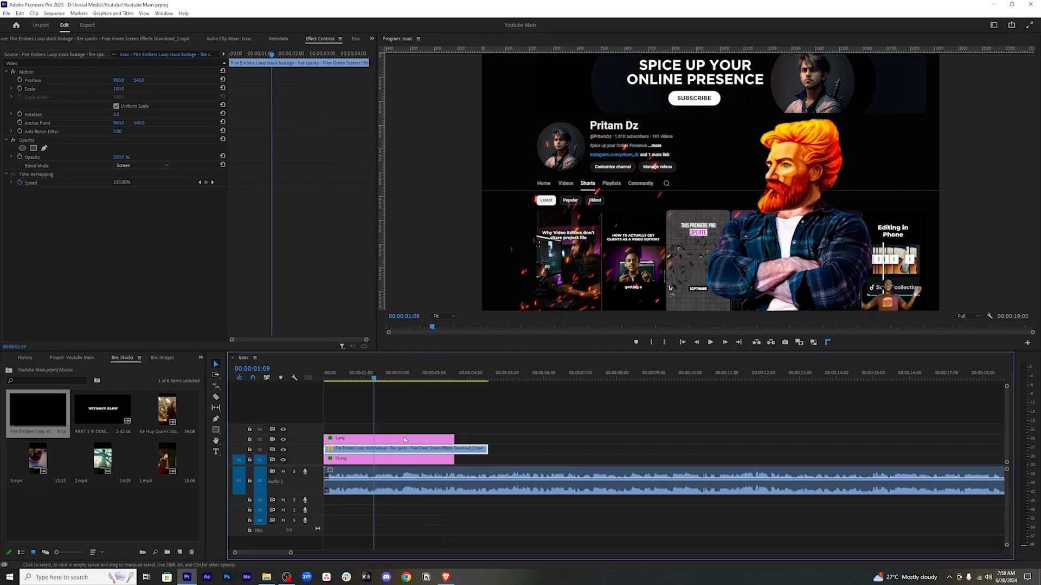
# Speed up the Fire Embers clip on V2 to 500% and check the burst in the opening frames.
pyautogui.rightClick(412, 454)
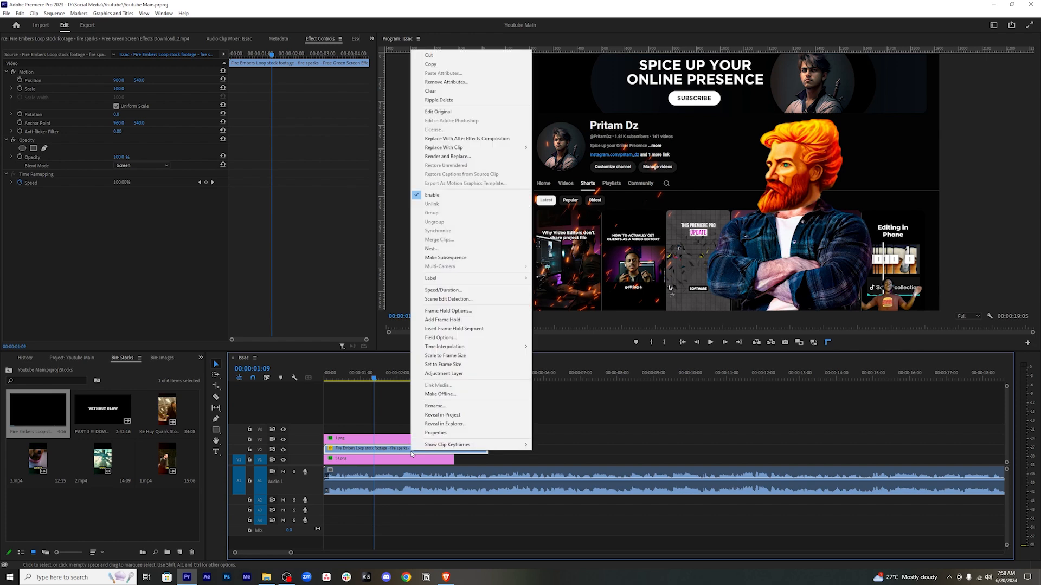
pyautogui.rightClick(379, 451)
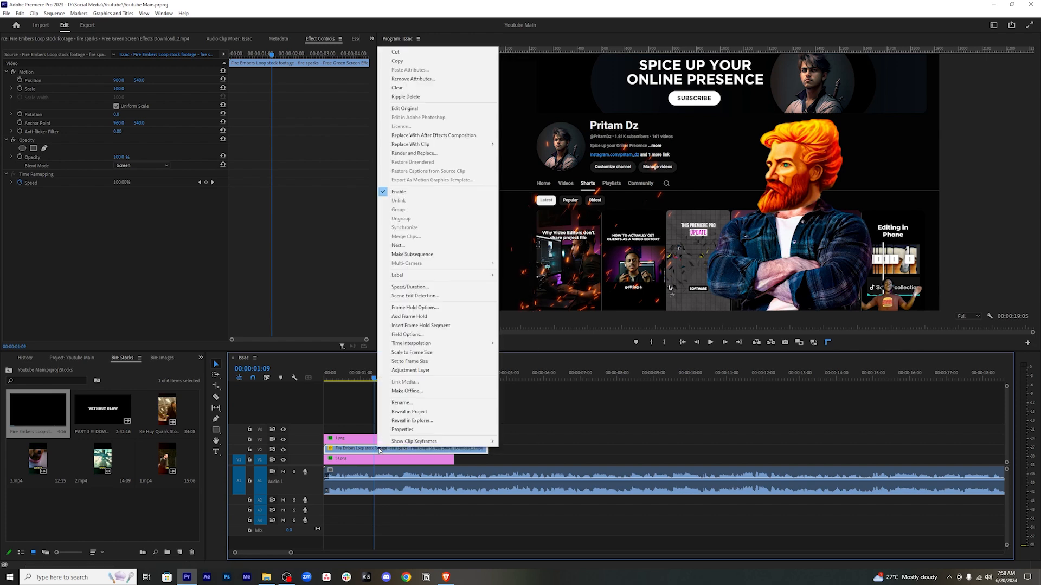
pyautogui.click(445, 292)
pyautogui.write('500')
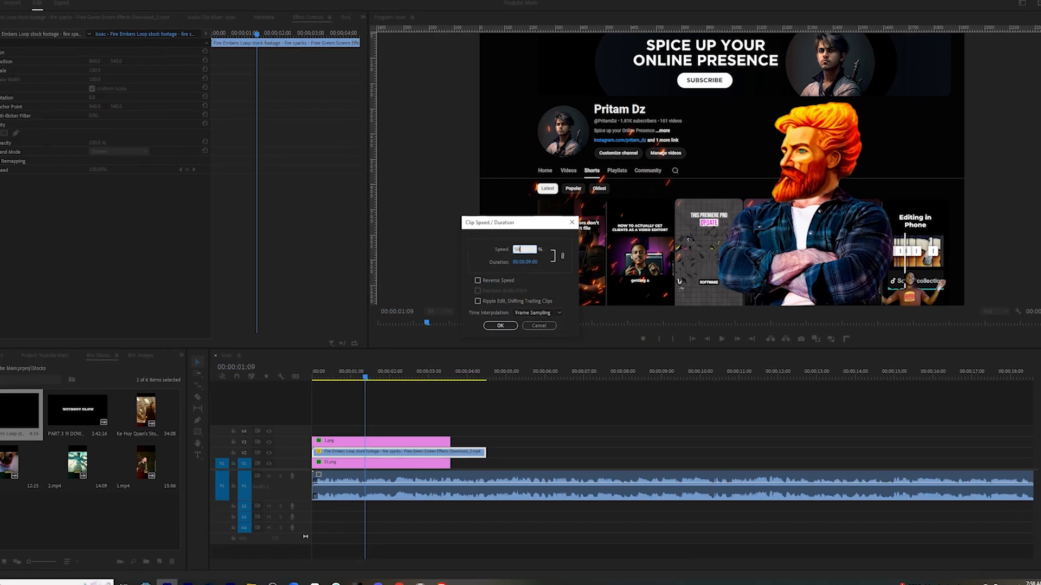
pyautogui.press('Return')
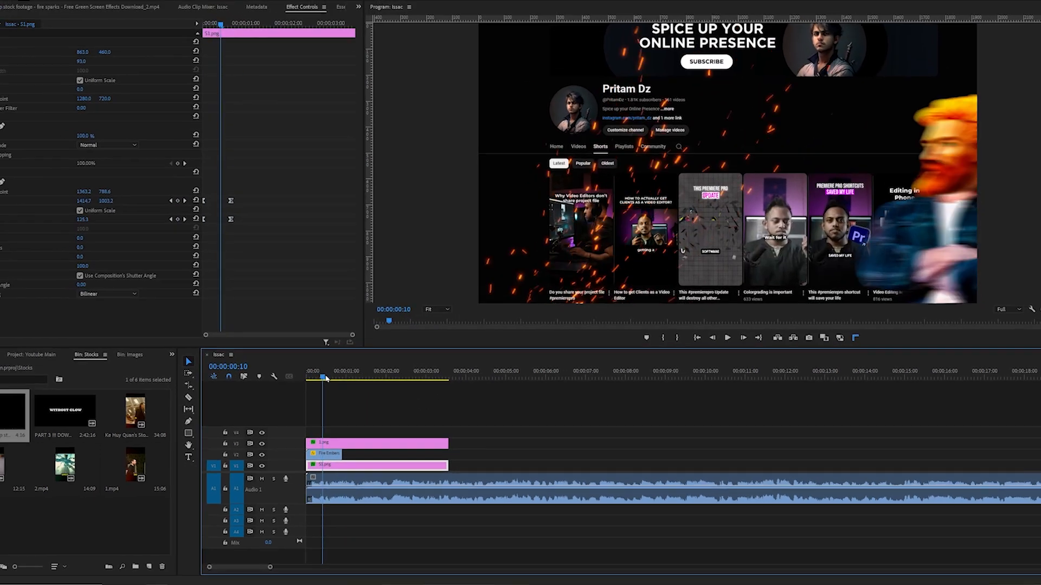
pyautogui.moveTo(322, 375); pyautogui.dragTo(348, 378)
# Move 1.png up to V4 and duplicate the sped-up Fire Embers clip onto V3, starting about 8 frames into the sequence.
pyautogui.moveTo(372, 440); pyautogui.dragTo(371, 429)
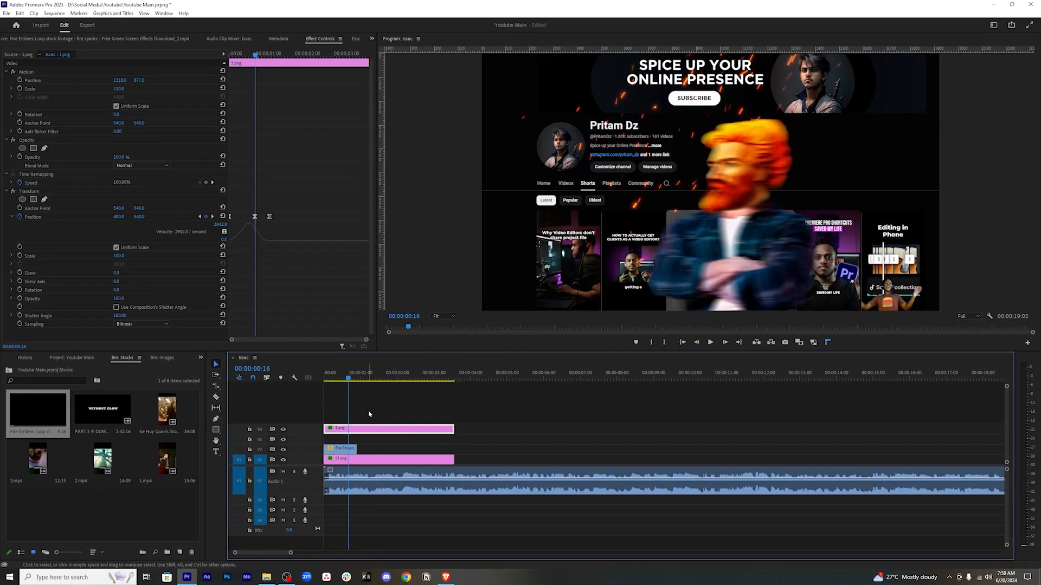
pyautogui.click(337, 454)
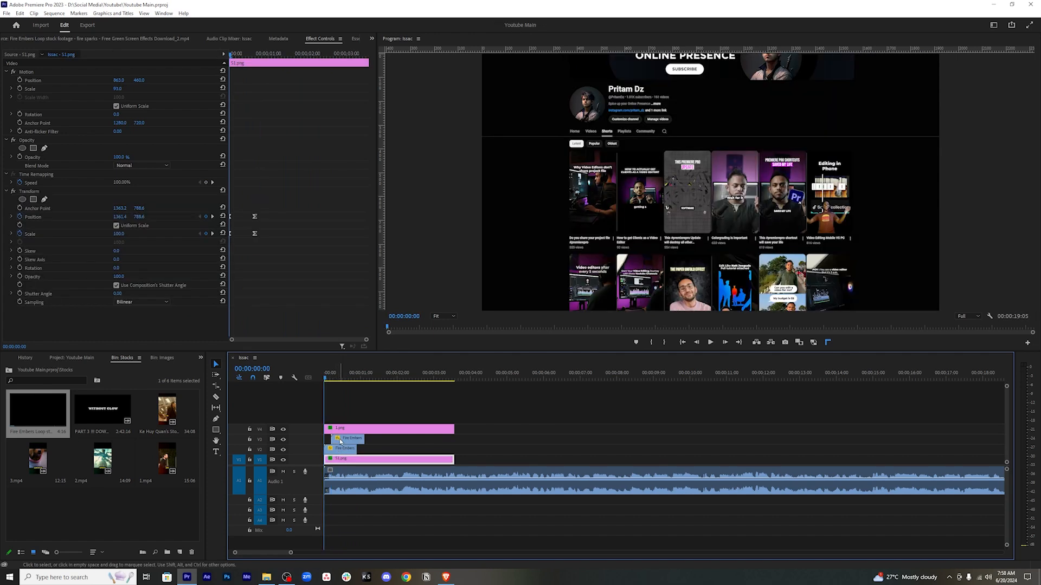
pyautogui.moveTo(340, 442); pyautogui.dragTo(402, 438)
pyautogui.press('=')
pyautogui.press('=')
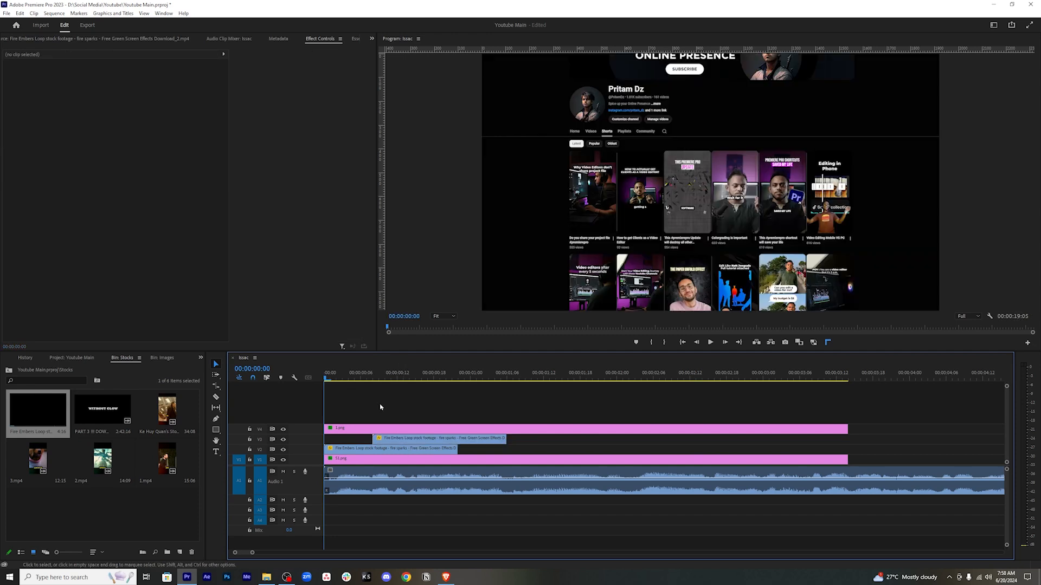
pyautogui.moveTo(355, 372); pyautogui.dragTo(408, 372)
# Apply the Horizontal Flip effect to the duplicated Fire Embers clip on V3 and preview the mirrored sparks.
pyautogui.click(445, 440)
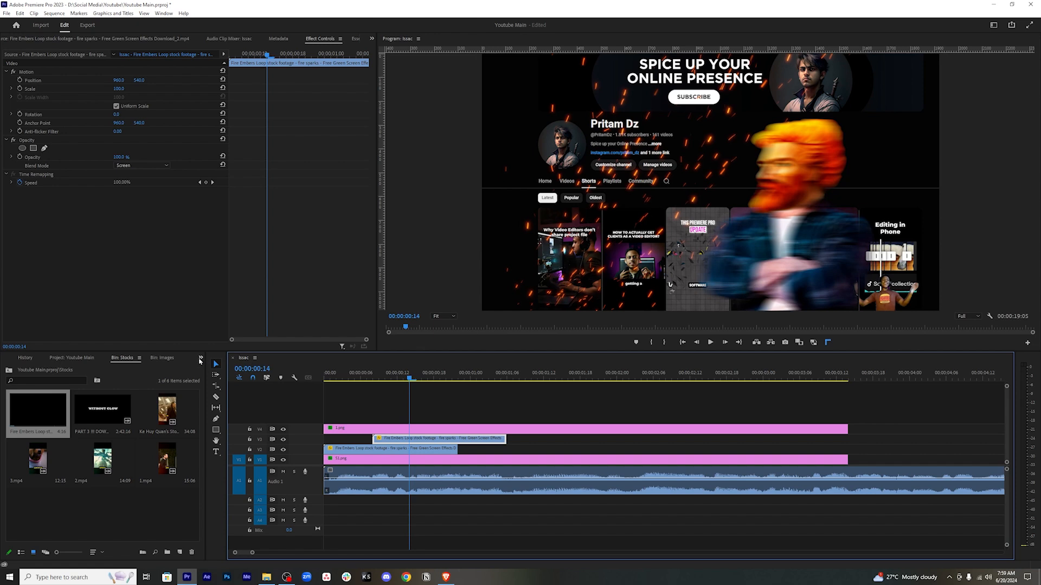
pyautogui.click(200, 358)
pyautogui.click(227, 400)
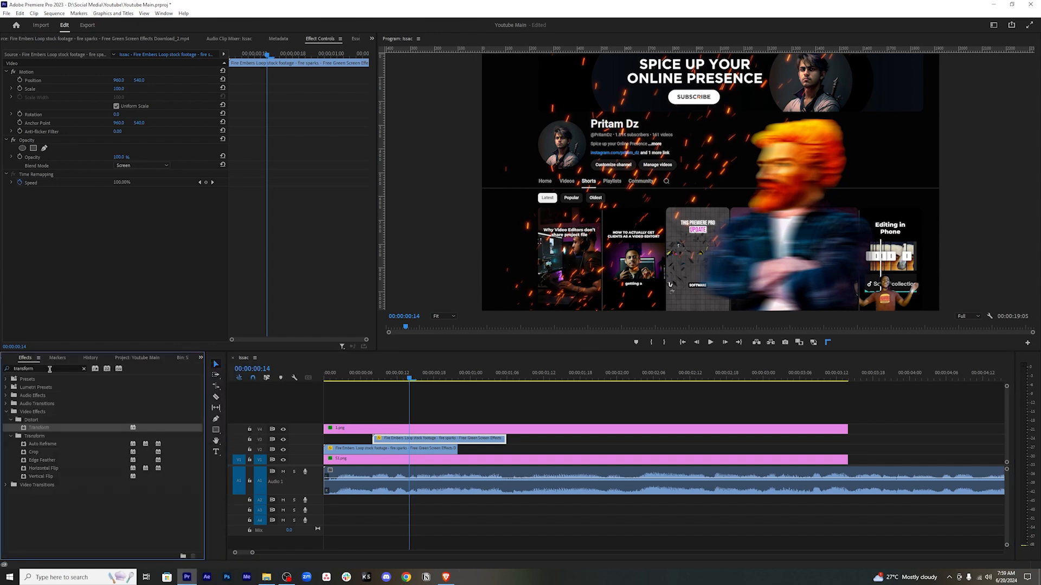
pyautogui.write('flip')
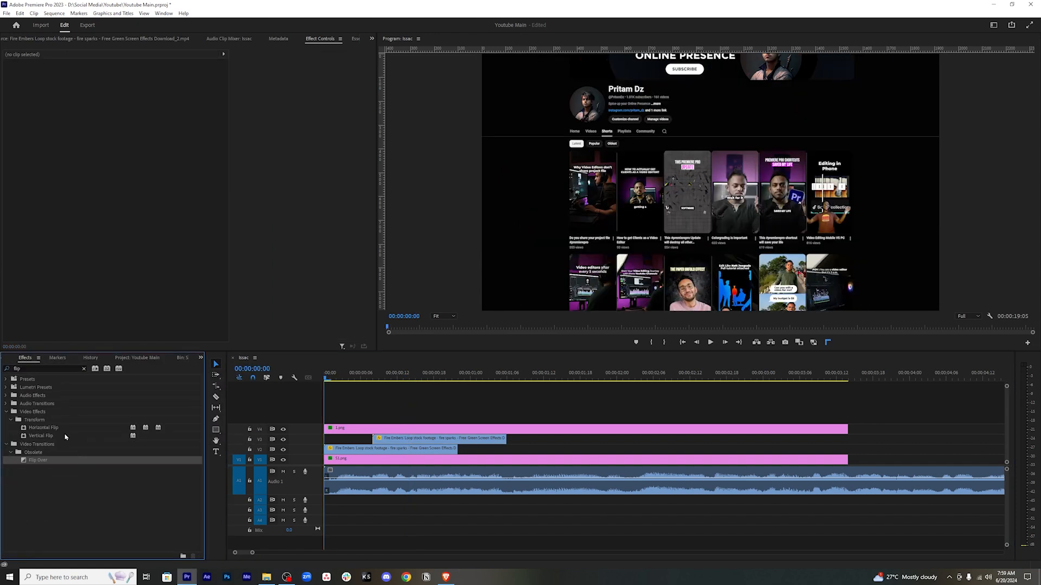
pyautogui.click(55, 427)
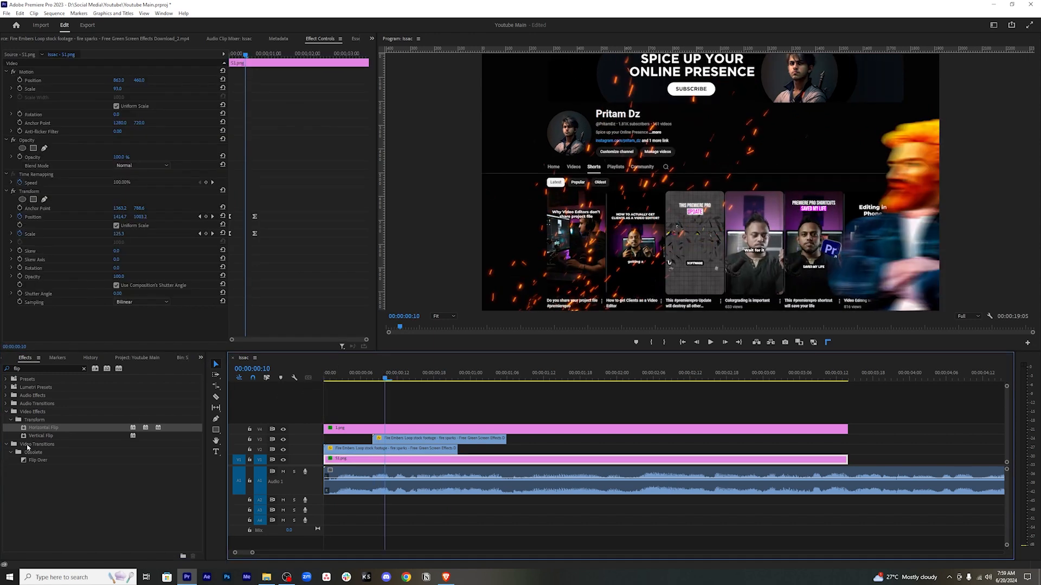
pyautogui.moveTo(46, 428); pyautogui.dragTo(404, 440)
pyautogui.moveTo(349, 374); pyautogui.dragTo(507, 377)
pyautogui.moveTo(507, 377); pyautogui.dragTo(513, 378)
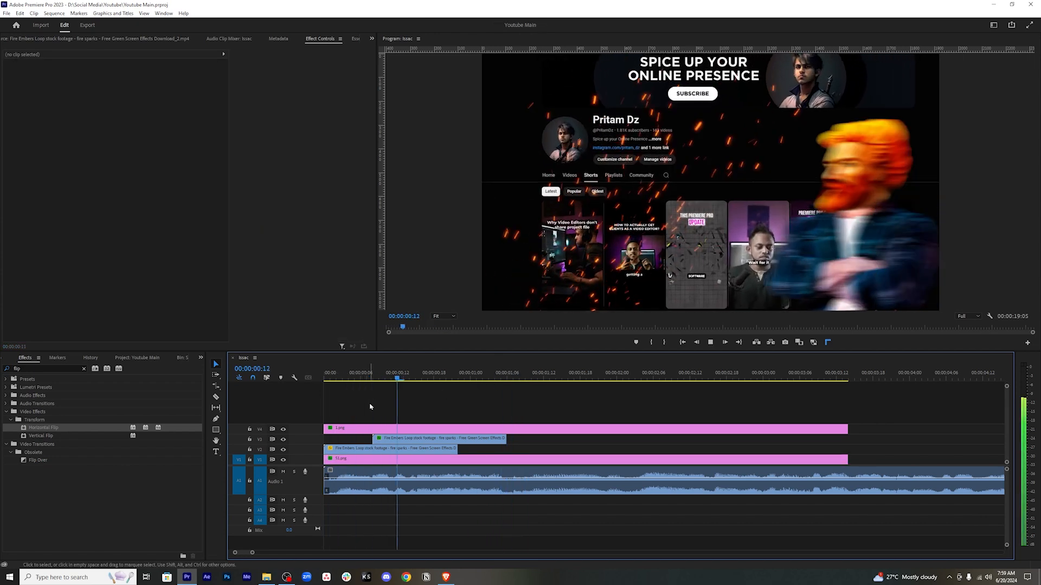
# Shift the flipped Fire Embers clip slightly earlier so it ends at about 00:00:01:03, and save the project.
pyautogui.press('space')
pyautogui.moveTo(468, 442); pyautogui.dragTo(450, 443)
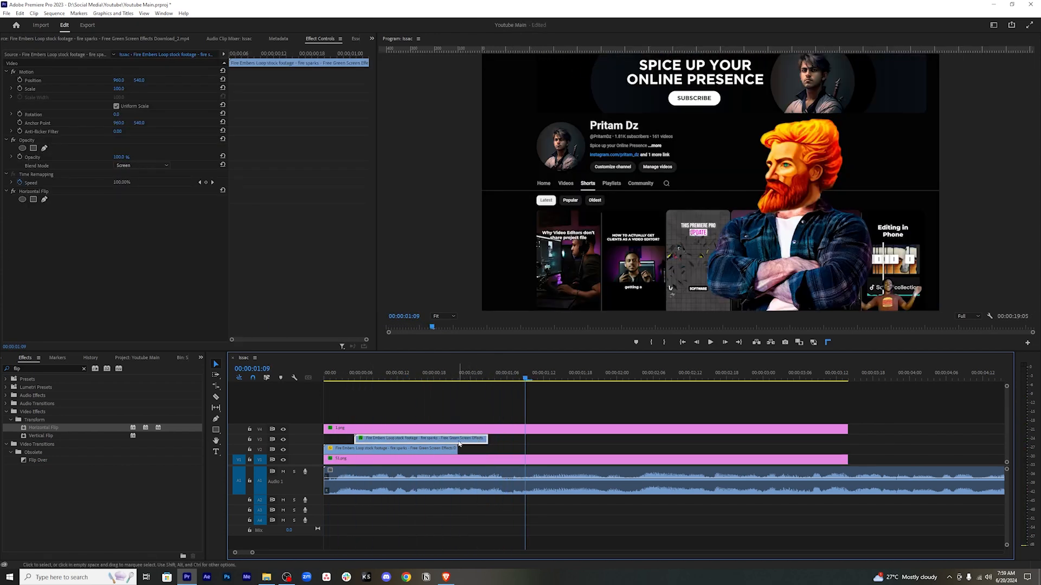
pyautogui.moveTo(465, 374); pyautogui.dragTo(489, 374)
pyautogui.hotkey('ctrl', 's')
# Step through the reference video frame by frame to examine where the channel page changes to the Studio analytics screenshot.
pyautogui.click(133, 359)
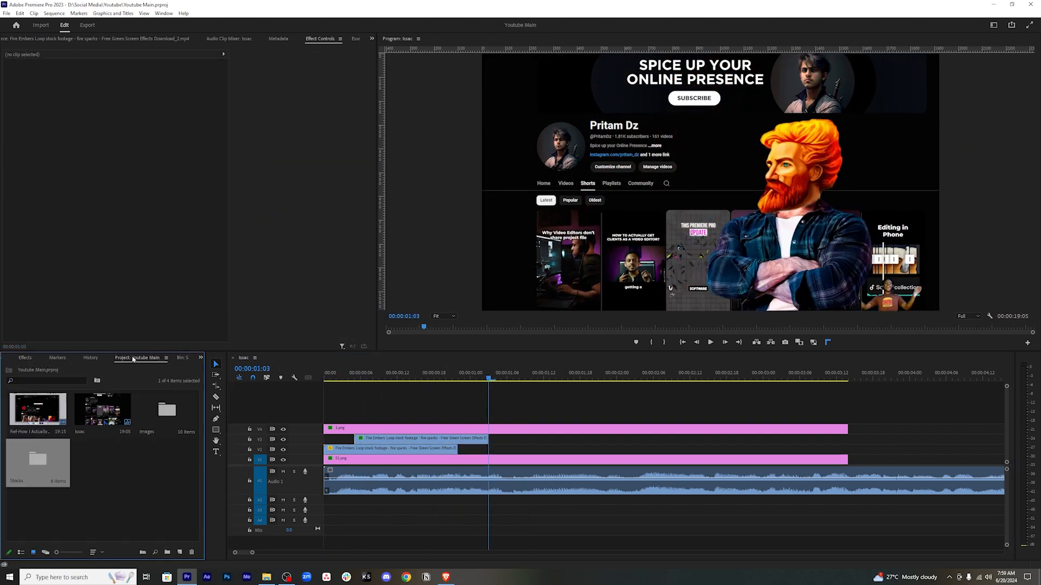
pyautogui.doubleClick(37, 411)
pyautogui.press('Right')
pyautogui.press('Right')
pyautogui.press('Right')
pyautogui.press('Right')
pyautogui.press('Right')
pyautogui.press('Right')
pyautogui.press('Right')
pyautogui.press('Right')
pyautogui.press('Right')
pyautogui.press('Right')
pyautogui.press('Right')
pyautogui.press('Right')
pyautogui.press('Right')
pyautogui.press('Right')
pyautogui.press('Right')
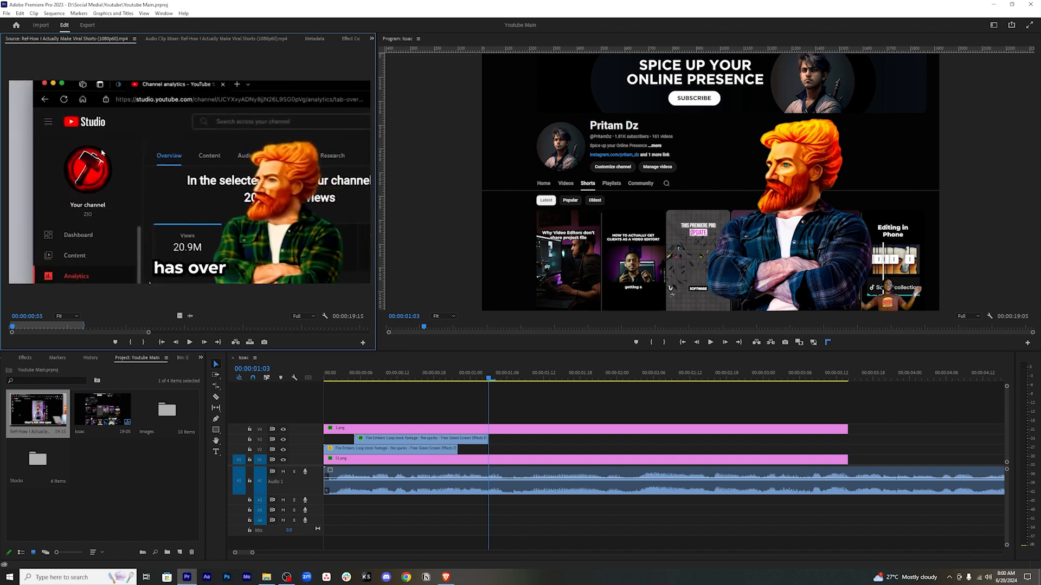
# Cut S1.png on V1 at 00:00:01:04, delete the part after the cut and save the project.
pyautogui.moveTo(494, 379)
pyautogui.mouseDown()
pyautogui.moveTo(465, 379)
pyautogui.moveTo(496, 379)
pyautogui.mouseUp()
pyautogui.click(515, 394)
pyautogui.click(509, 459)
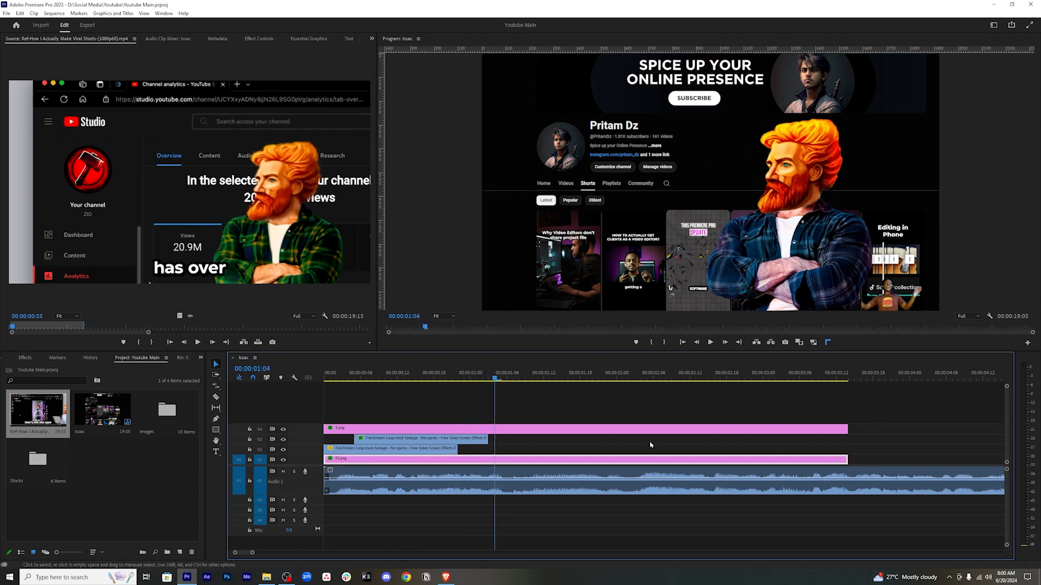
pyautogui.hotkey('ctrl', 'k')
pyautogui.click(549, 461)
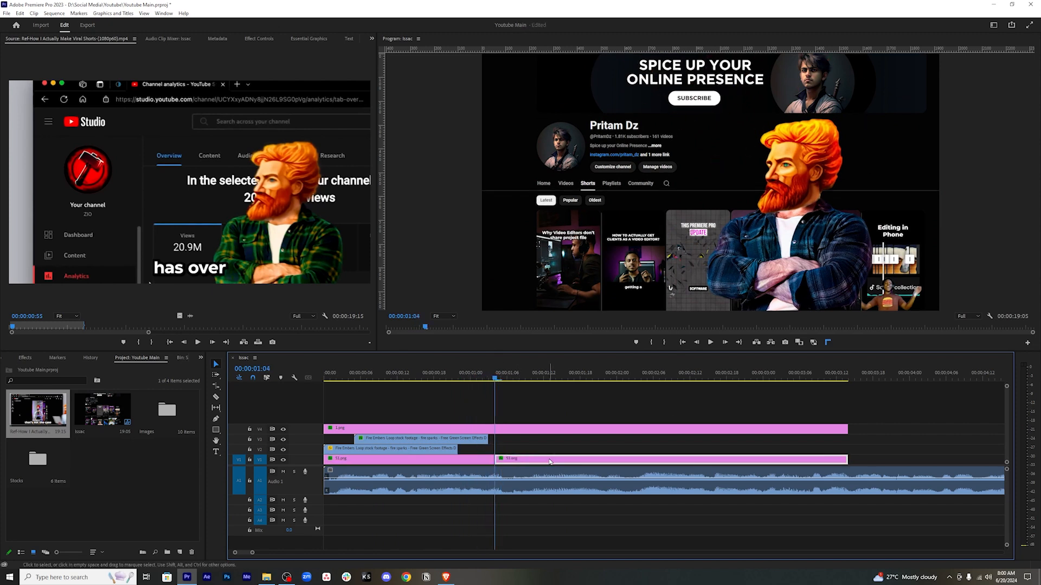
pyautogui.press('Delete')
pyautogui.press('d')
pyautogui.hotkey('ctrl', 's')
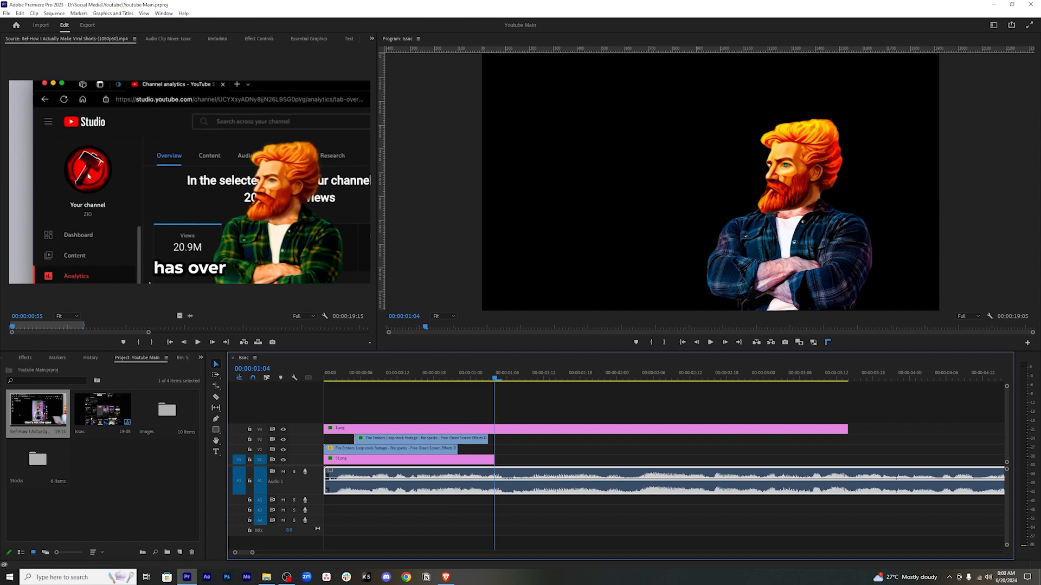
# Place S2.png from the Images bin on V1 directly after S1.png, lasting until the end of 1.png.
pyautogui.doubleClick(165, 409)
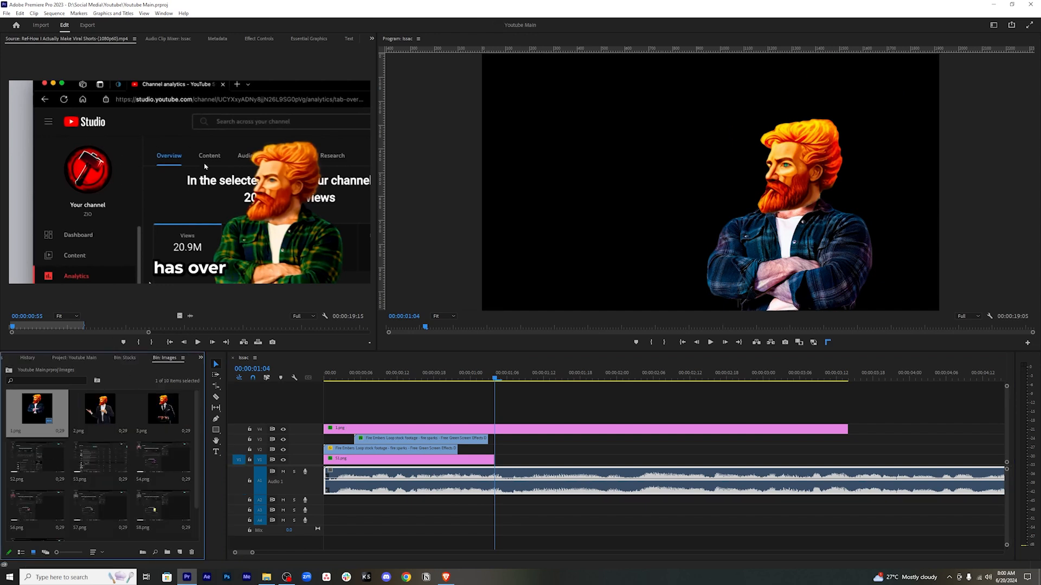
pyautogui.doubleClick(46, 462)
pyautogui.moveTo(181, 316); pyautogui.dragTo(504, 458)
# Match S2.png to the reference framing by setting its scale to 169 and its position to 2144, 1201.
pyautogui.click(172, 40)
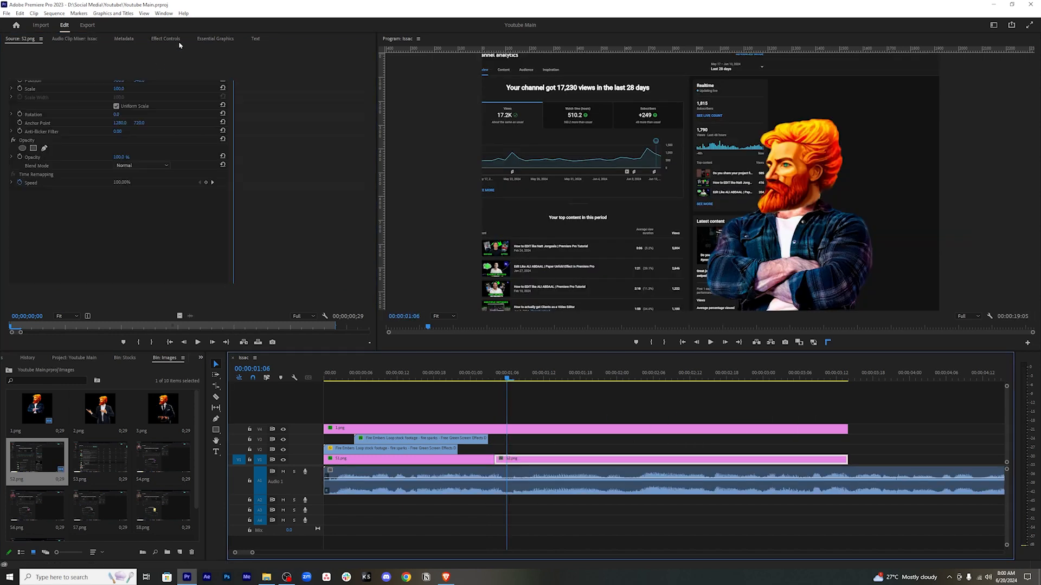
pyautogui.moveTo(122, 83); pyautogui.dragTo(292, 83)
pyautogui.moveTo(139, 79); pyautogui.dragTo(117, 87)
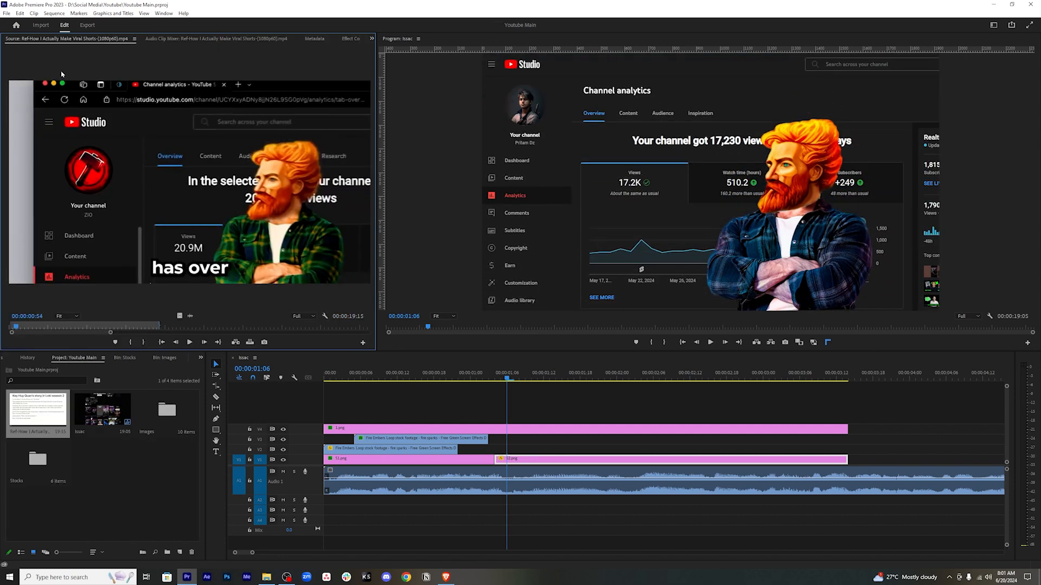
pyautogui.hotkey('shift', '3')
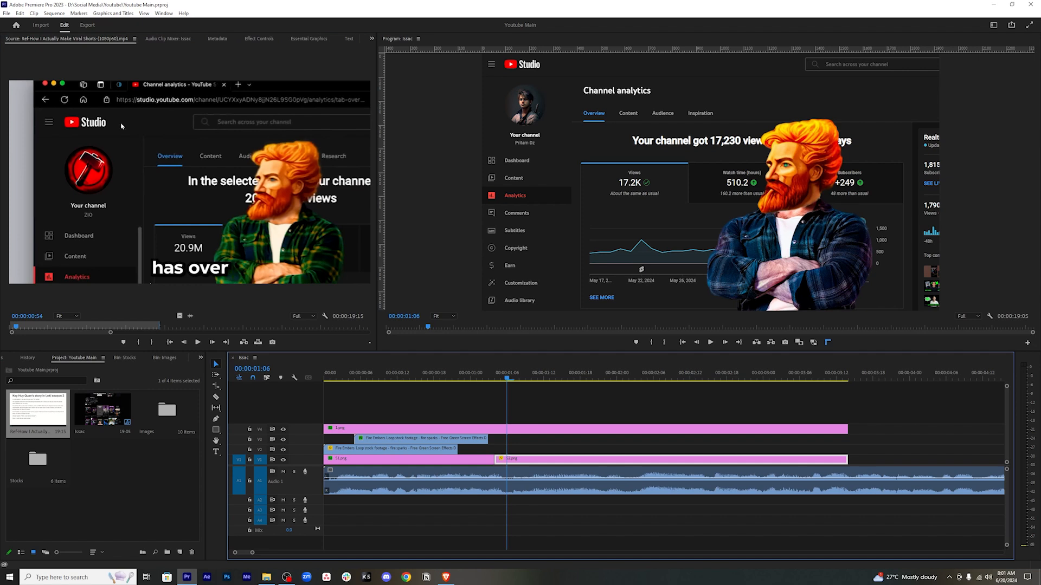
pyautogui.click(259, 39)
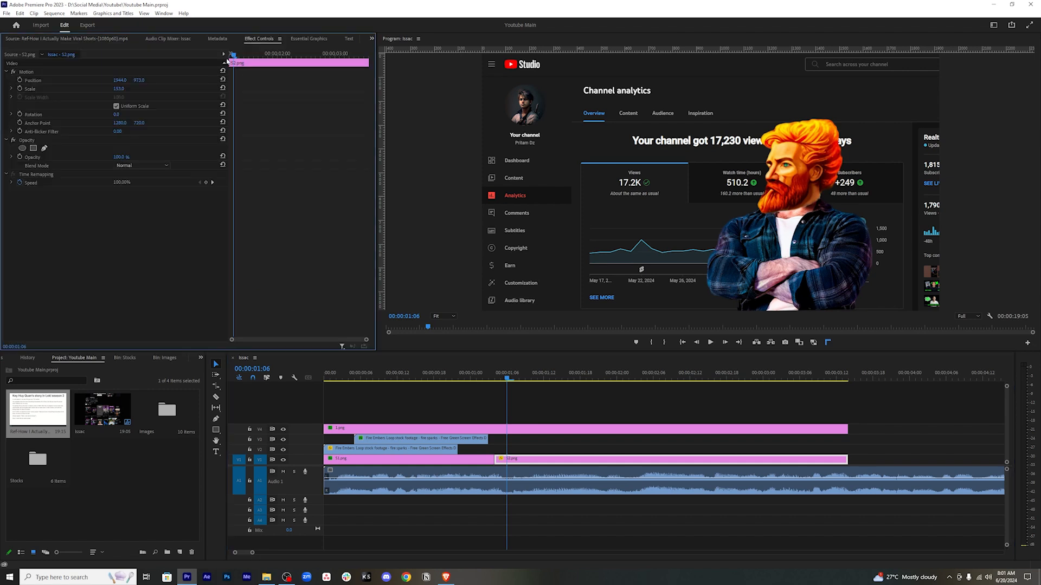
pyautogui.moveTo(118, 89); pyautogui.dragTo(227, 80)
# Examine the reference video frame by frame around 00:00:00:42 to 00:00:00:53 for the blurred transition between the two screenshots, saving the project.
pyautogui.doubleClick(46, 404)
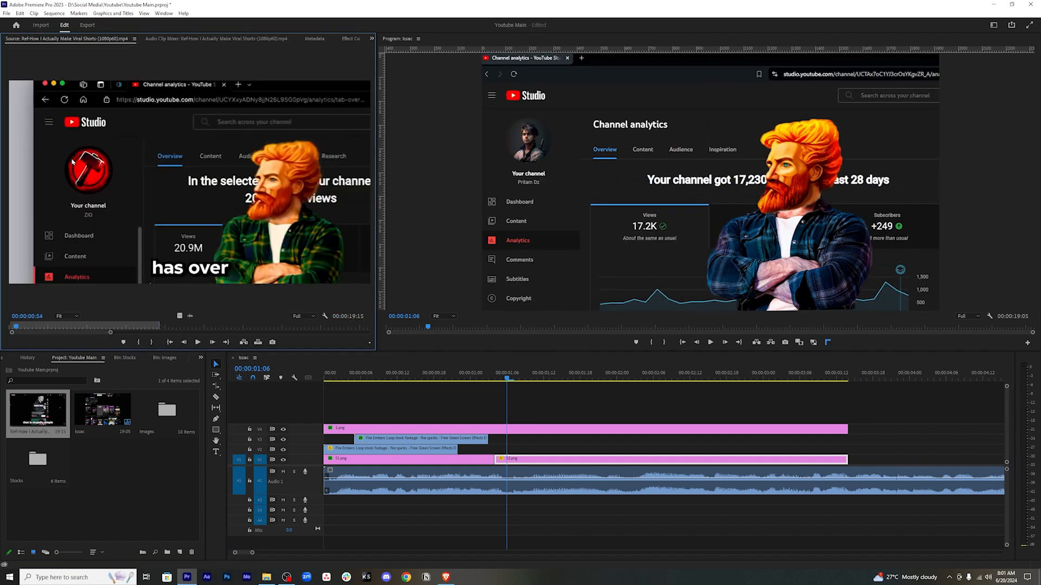
pyautogui.press('Left')
pyautogui.press('Left')
pyautogui.press('Left')
pyautogui.press('Left')
pyautogui.press('Left')
pyautogui.press('Left')
pyautogui.press('Left')
pyautogui.press('Left')
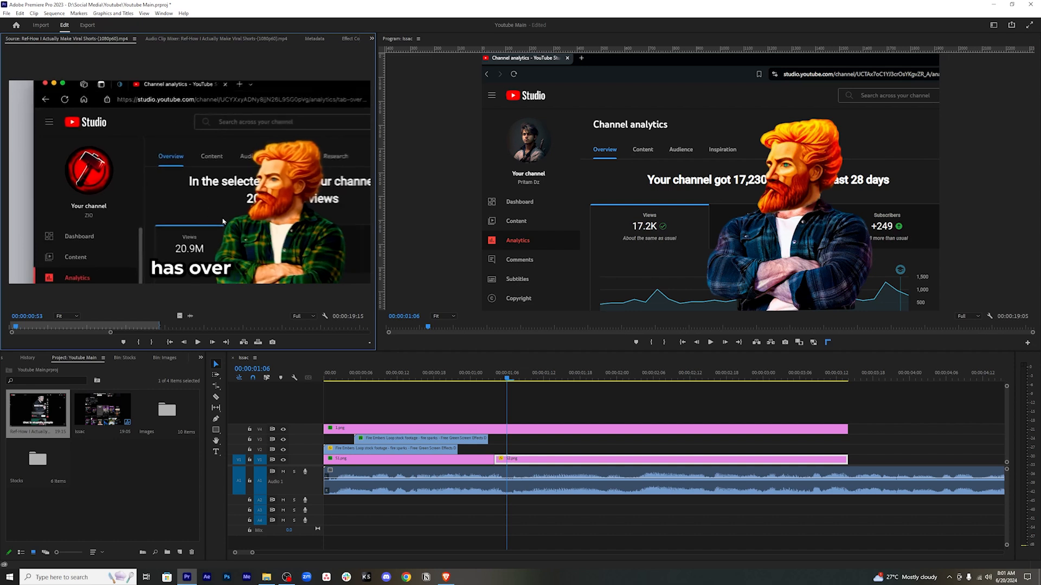
pyautogui.press('Right')
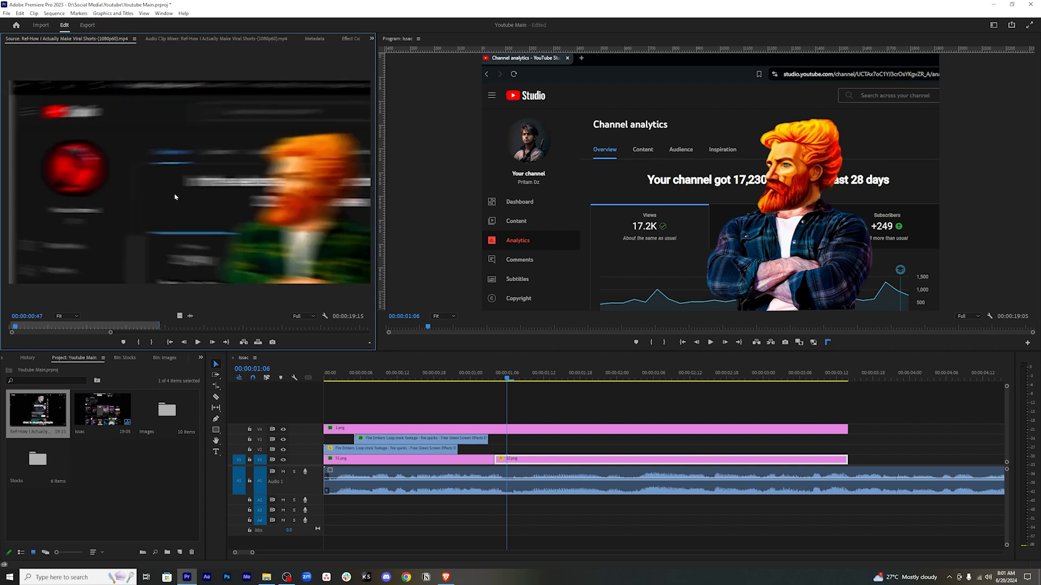
pyautogui.press('Left')
pyautogui.press('Left')
pyautogui.press('Left')
pyautogui.press('Left')
pyautogui.press('Left')
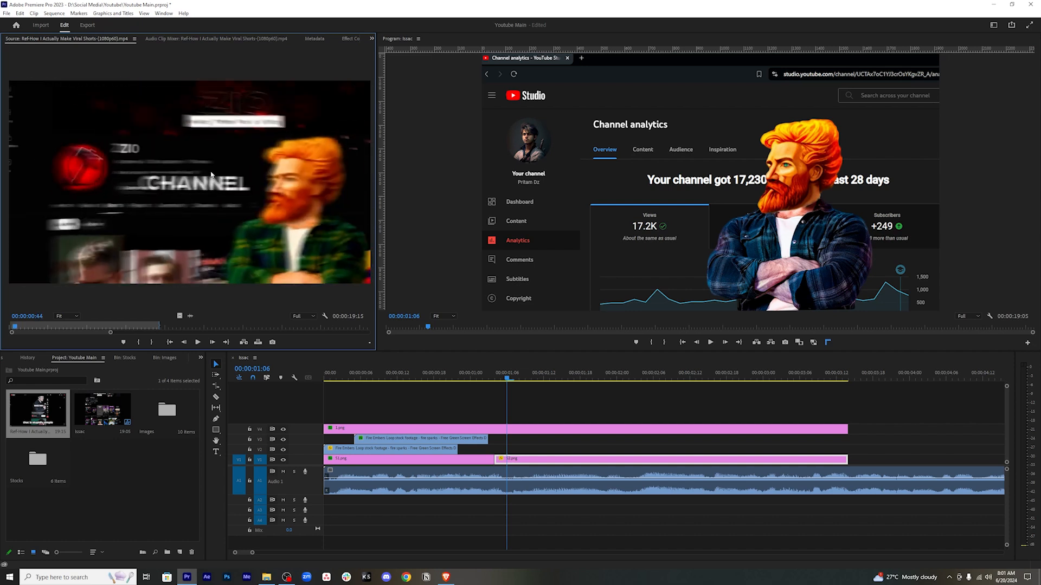
pyautogui.press('Right')
pyautogui.press('Right')
pyautogui.press('Right')
pyautogui.press('Right')
pyautogui.press('Right')
pyautogui.press('Right')
pyautogui.press('Right')
pyautogui.hotkey('ctrl', 's')
pyautogui.press('Right')
pyautogui.press('Right')
pyautogui.press('Right')
pyautogui.press('Right')
pyautogui.press('Left')
pyautogui.press('Left')
pyautogui.press('Left')
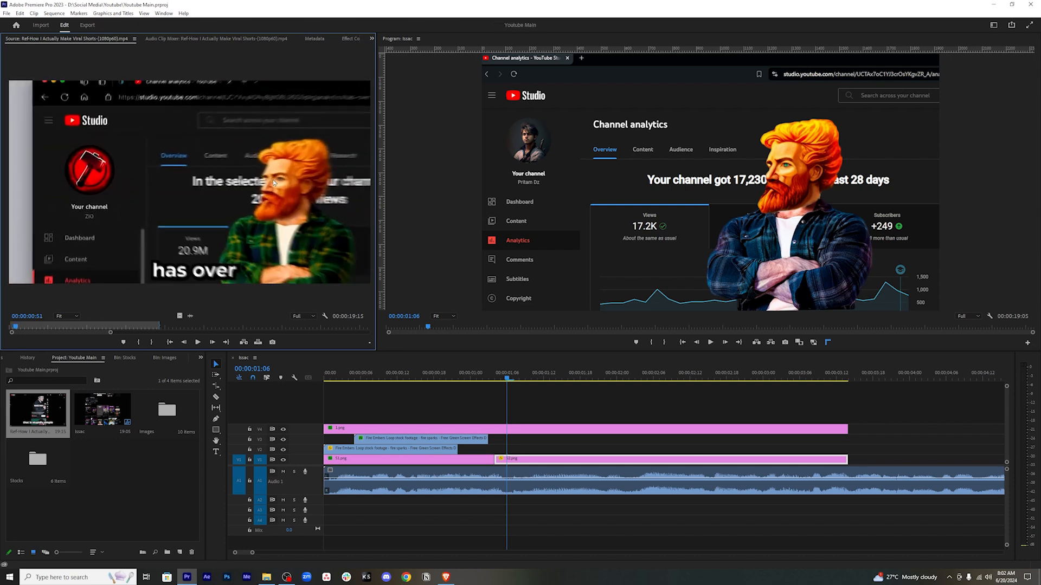
pyautogui.press('Left')
pyautogui.press('Left')
pyautogui.press('Left')
pyautogui.press('Left')
pyautogui.press('Left')
pyautogui.press('Left')
pyautogui.press('Left')
pyautogui.press('Left')
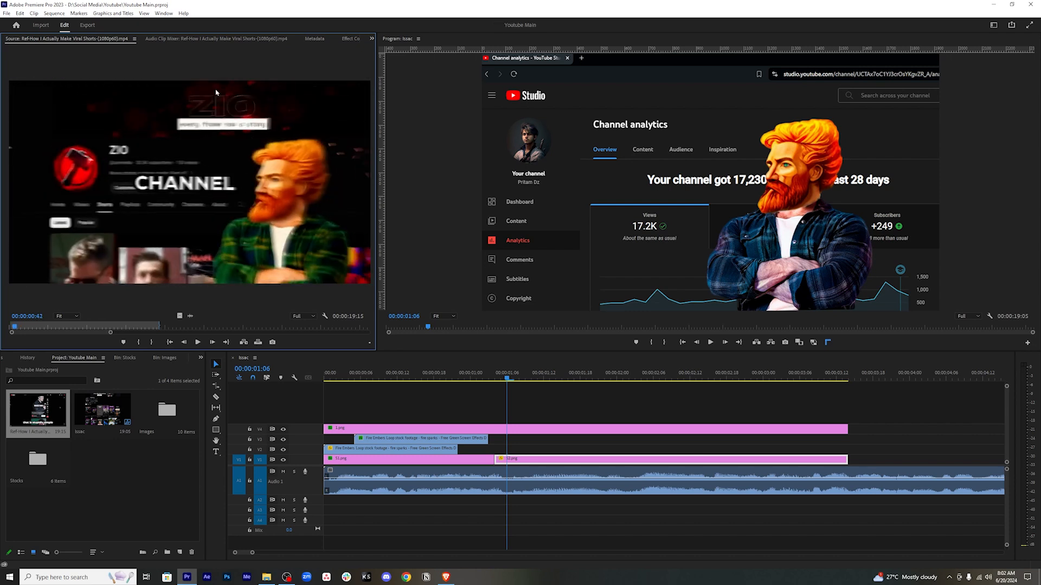
# Open the list of installed extensions to reach the transition plugins.
pyautogui.click(163, 13)
pyautogui.click(161, 15)
pyautogui.click(163, 16)
pyautogui.moveTo(217, 34)
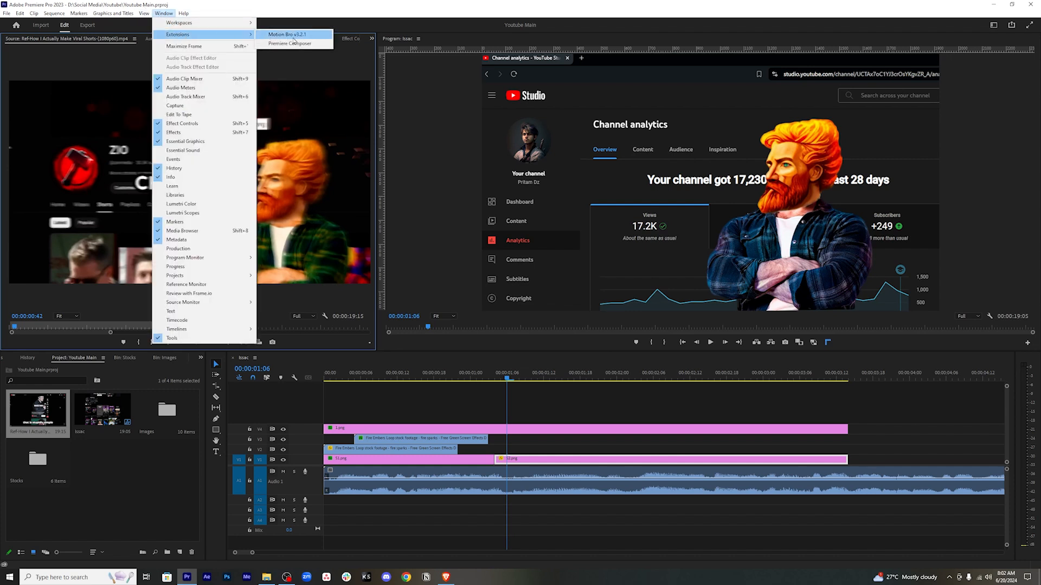
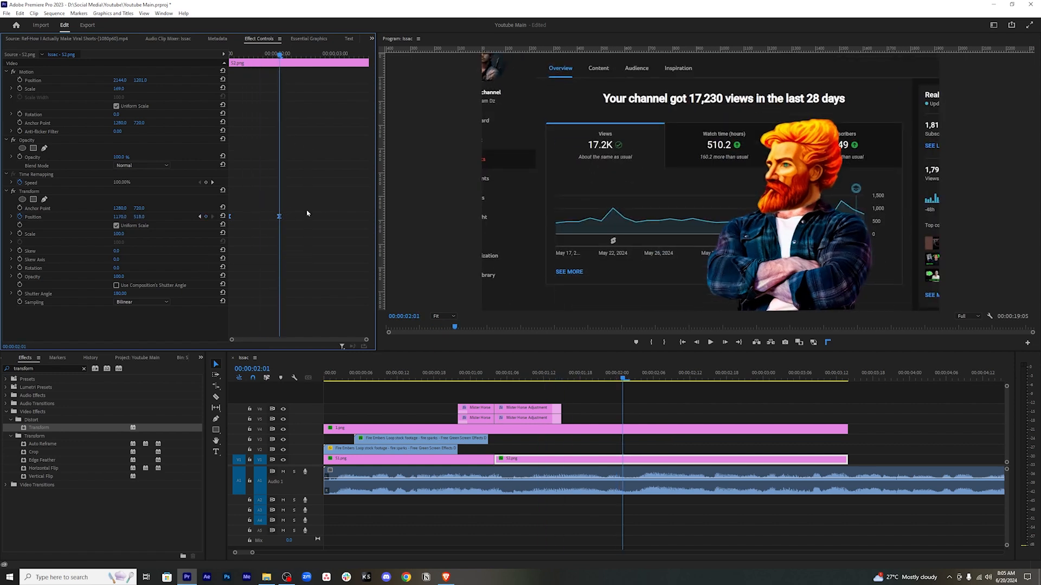
# Try moving the first Transform Position keyframe of S2.png several frames after the clip's start, playing back the motion across the cut.
pyautogui.hotkey('ctrl', 's')
pyautogui.moveTo(280, 59); pyautogui.dragTo(222, 72)
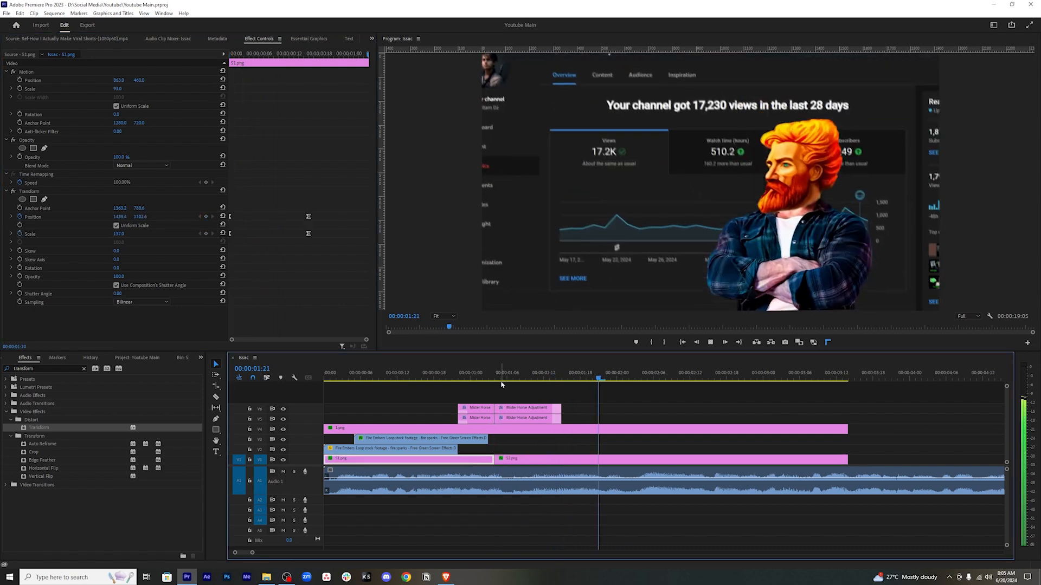
pyautogui.press('space')
pyautogui.moveTo(615, 380); pyautogui.dragTo(525, 378)
pyautogui.moveTo(229, 217); pyautogui.dragTo(240, 218)
pyautogui.moveTo(264, 51); pyautogui.dragTo(212, 59)
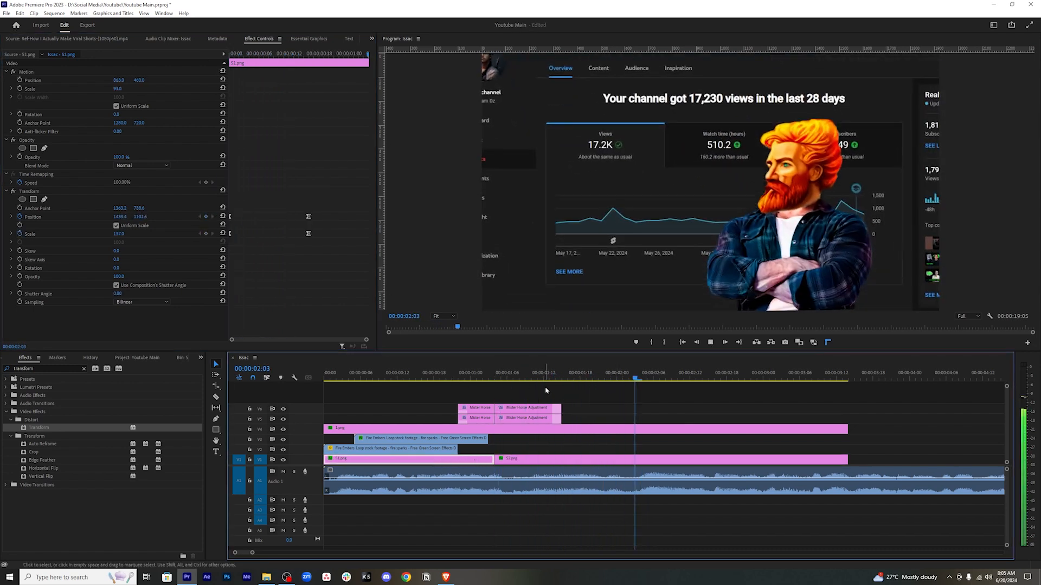
pyautogui.press('space')
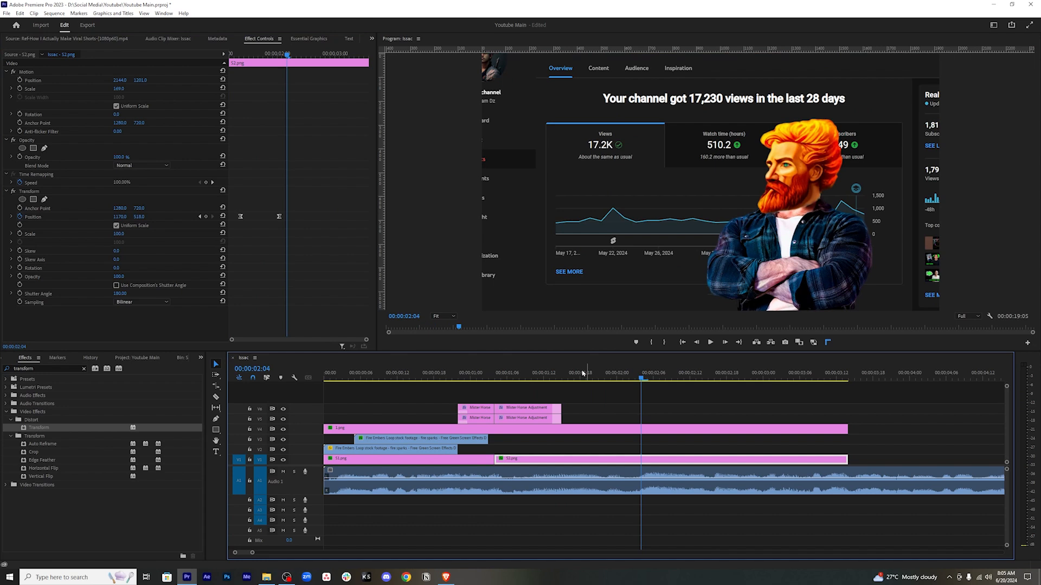
pyautogui.moveTo(587, 375); pyautogui.dragTo(531, 378)
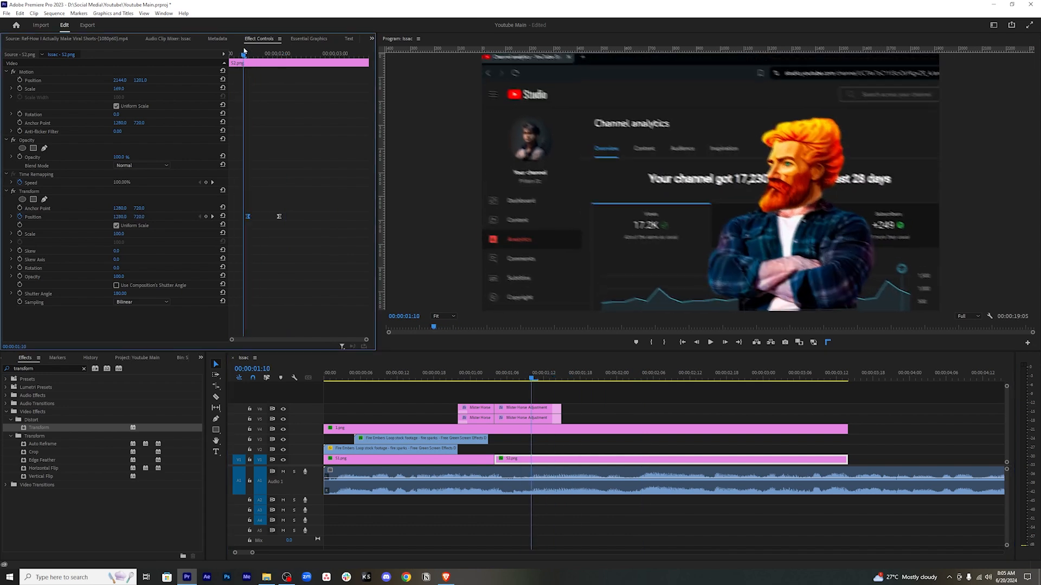
pyautogui.moveTo(244, 51)
pyautogui.mouseDown()
pyautogui.moveTo(231, 54)
pyautogui.moveTo(257, 67)
pyautogui.mouseUp()
# Move the ending Transform Position keyframe of S2.png to 00:00:02:02 and save the project.
pyautogui.moveTo(580, 373); pyautogui.dragTo(632, 374)
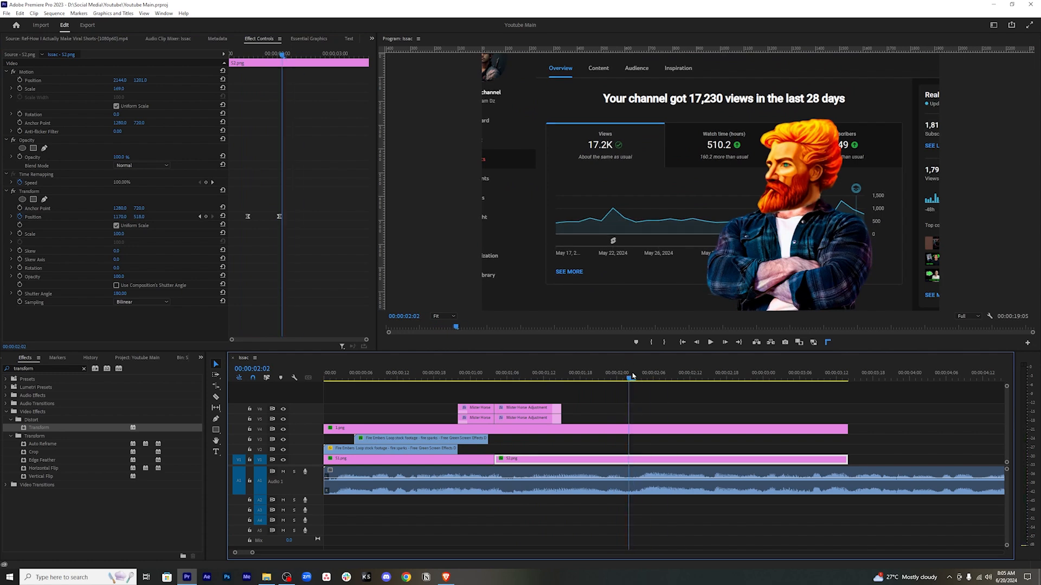
pyautogui.click(280, 216)
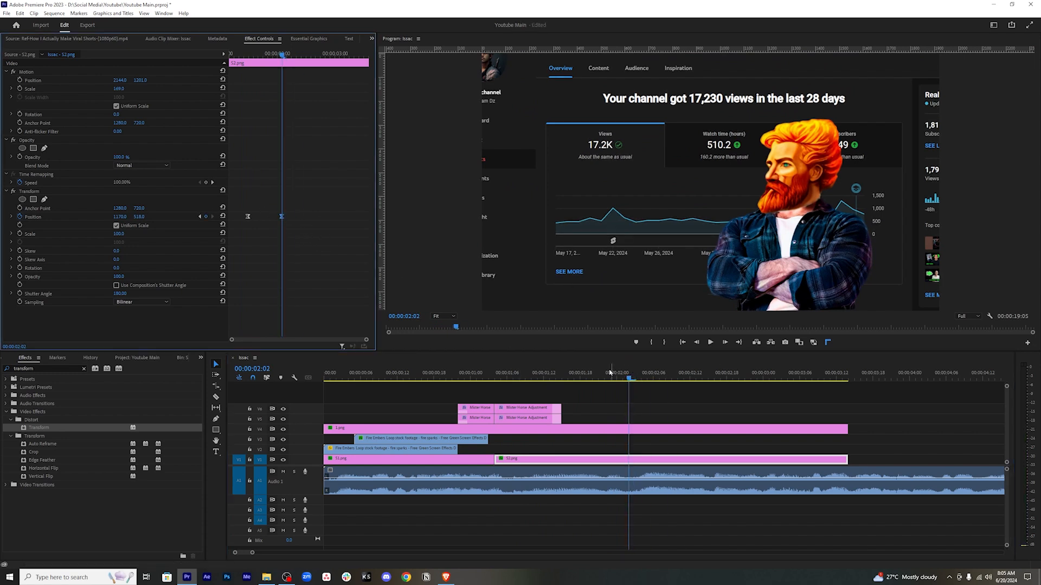
pyautogui.moveTo(619, 374); pyautogui.dragTo(556, 374)
pyautogui.hotkey('ctrl', 's')
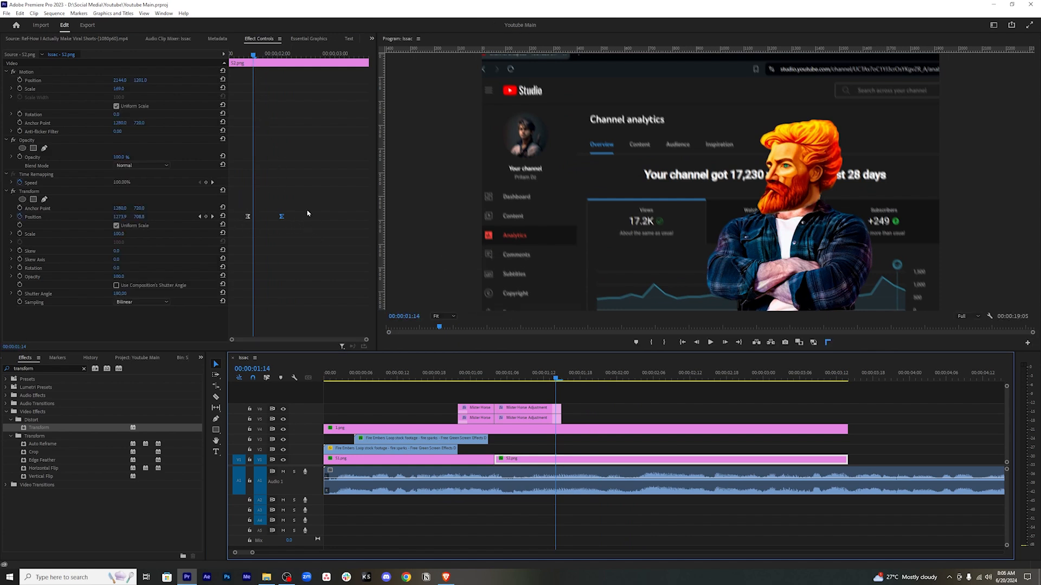
# Reshape the Transform Position velocity curve of S2.png so the motion slows gradually into its last keyframe, and play it back.
pyautogui.moveTo(253, 55)
pyautogui.mouseDown()
pyautogui.moveTo(229, 58)
pyautogui.moveTo(255, 62)
pyautogui.mouseUp()
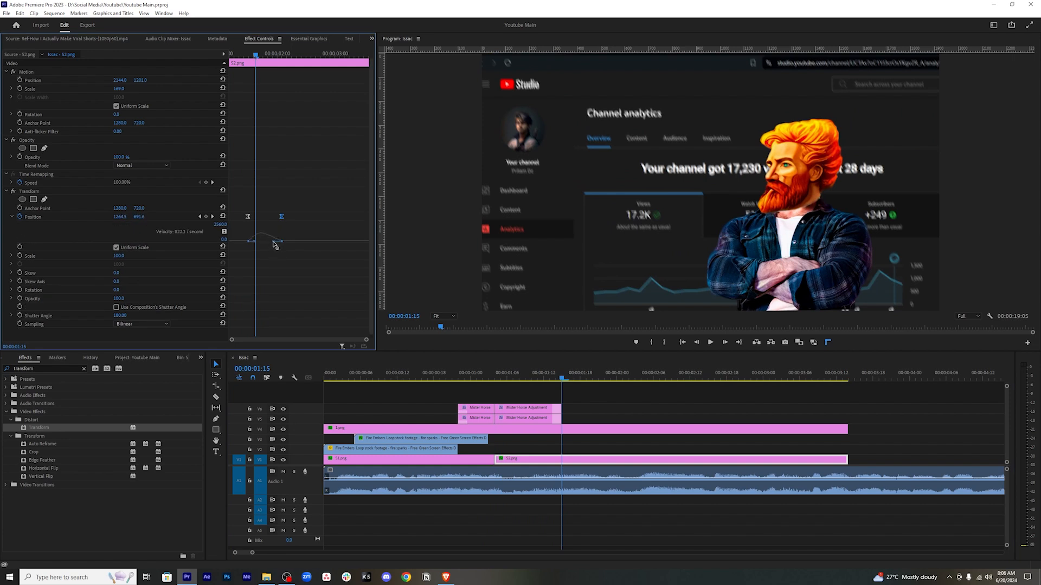
pyautogui.click(259, 56)
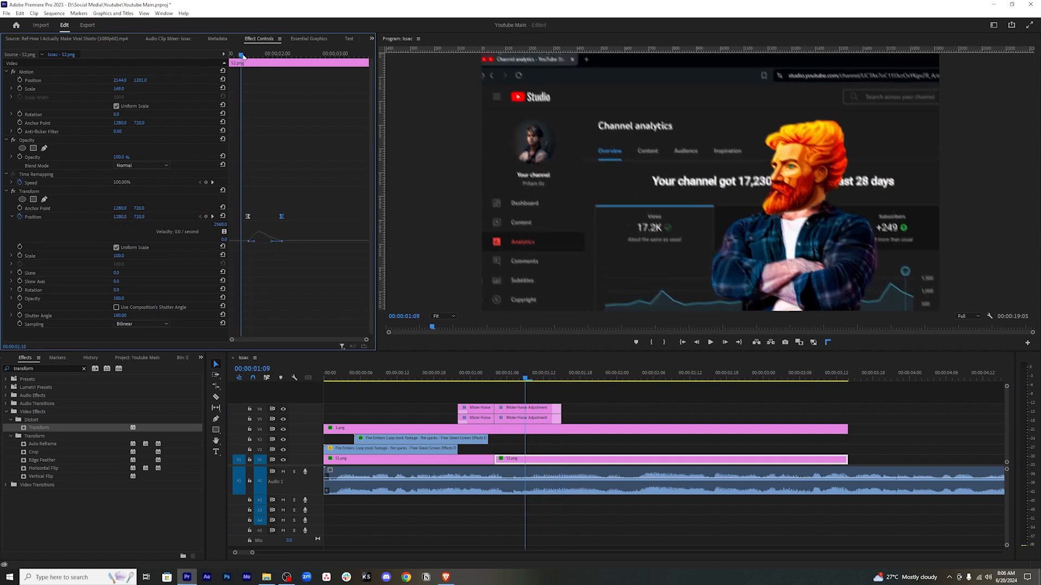
pyautogui.moveTo(624, 375); pyautogui.dragTo(507, 378)
pyautogui.press('space')
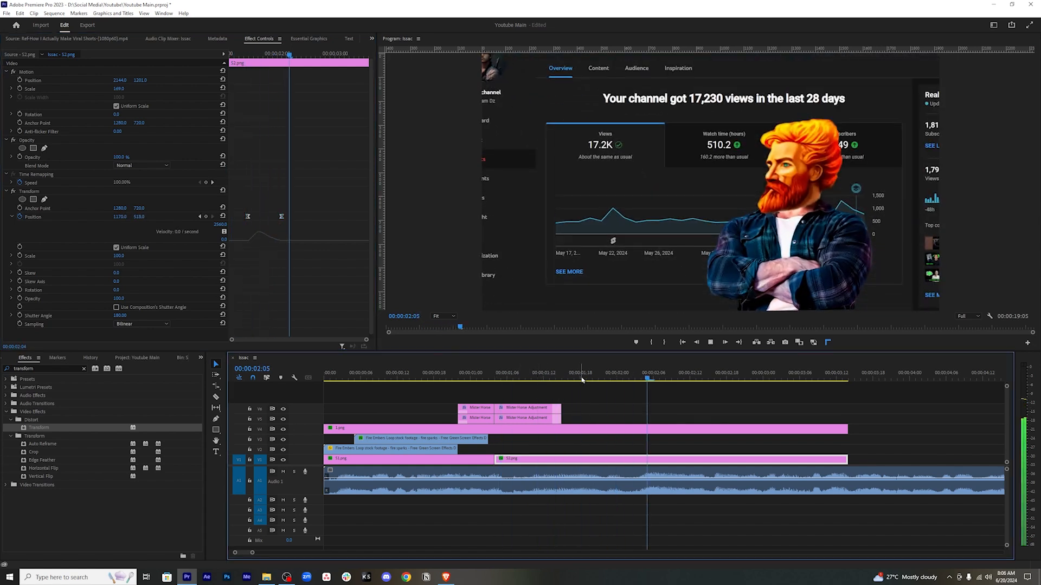
# Move the first Transform Position keyframe of S2.png to 00:00:01:07 and play back the transition.
pyautogui.moveTo(616, 377); pyautogui.dragTo(512, 377)
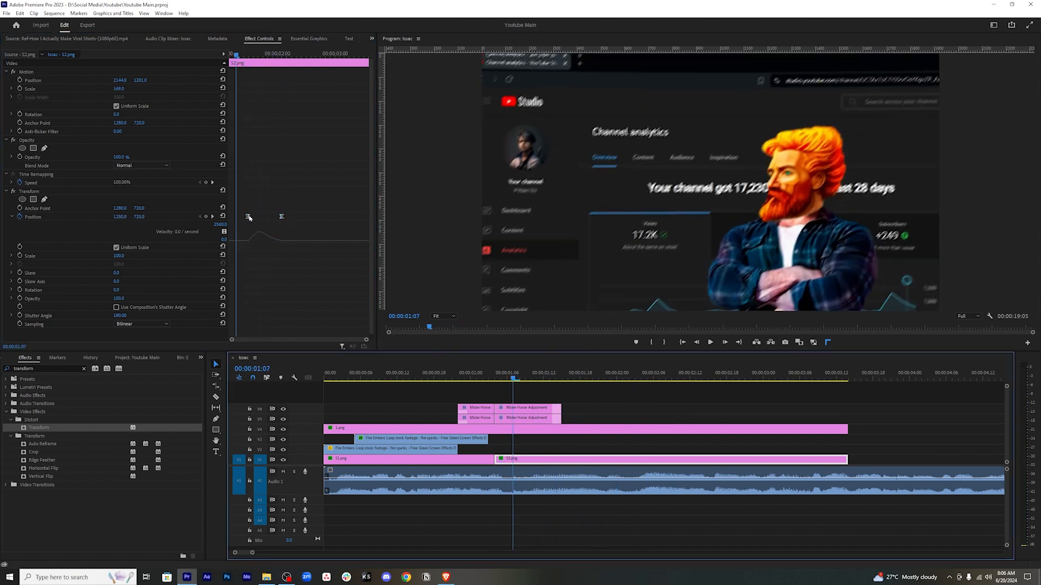
pyautogui.moveTo(248, 218); pyautogui.dragTo(244, 220)
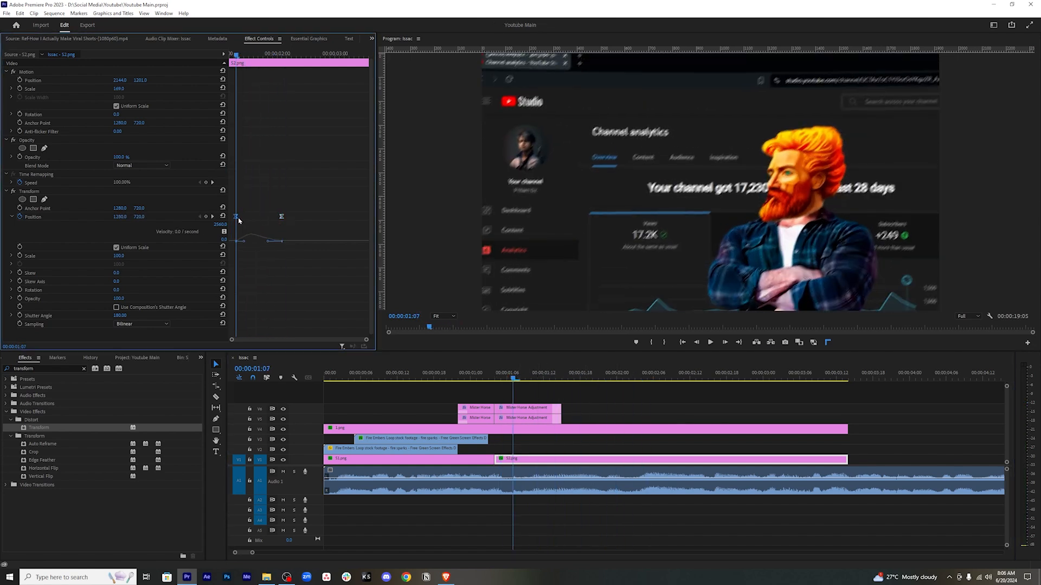
pyautogui.press('space')
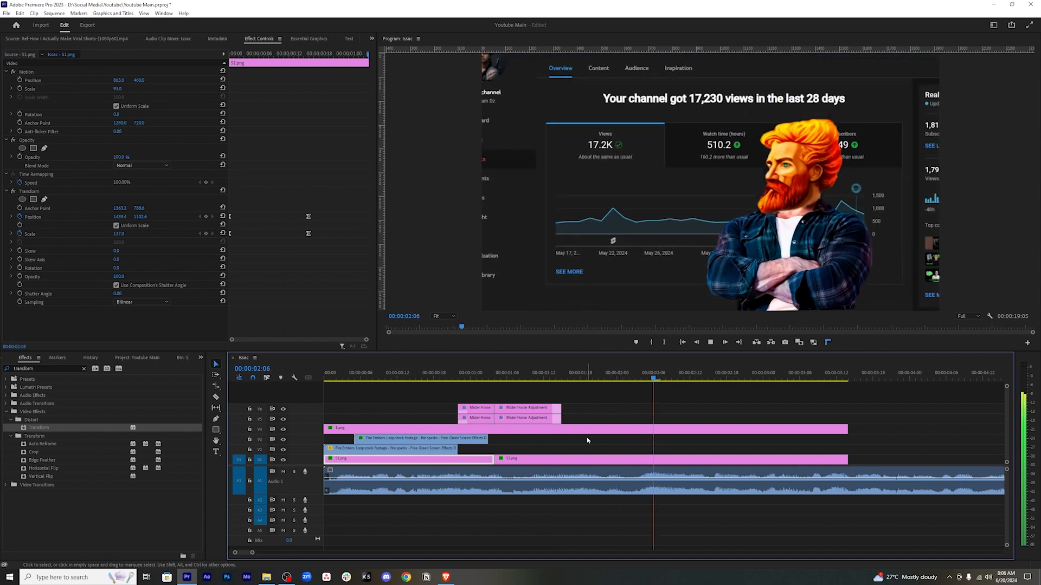
pyautogui.click(587, 440)
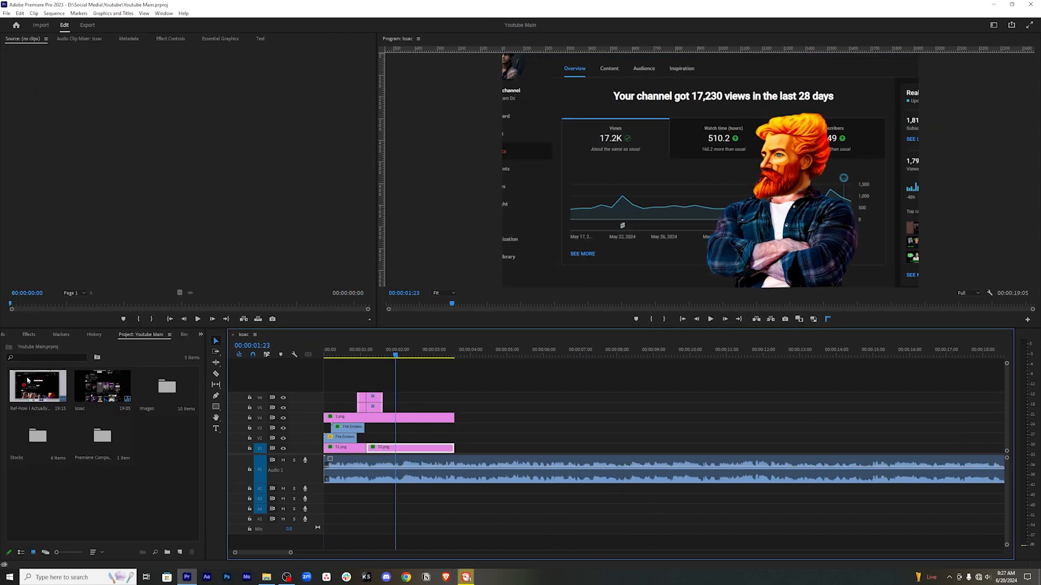
# Examine the reference video frame by frame around 00:00:00:57 to 00:00:01:08 for how the character image leaves the frame.
pyautogui.doubleClick(27, 381)
pyautogui.moveTo(33, 305); pyautogui.dragTo(12, 304)
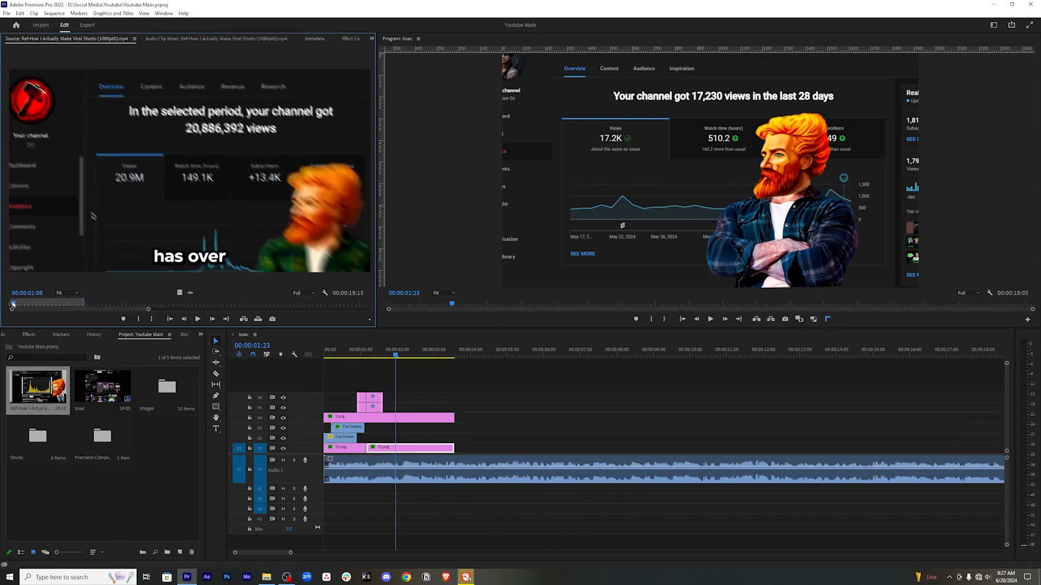
pyautogui.press('Left')
pyautogui.press('Left')
pyautogui.press('Left')
pyautogui.press('Left')
pyautogui.press('Left')
pyautogui.press('Left')
pyautogui.press('Left')
pyautogui.press('Left')
pyautogui.press('Left')
pyautogui.press('Left')
pyautogui.press('Left')
pyautogui.press('Left')
pyautogui.press('Left')
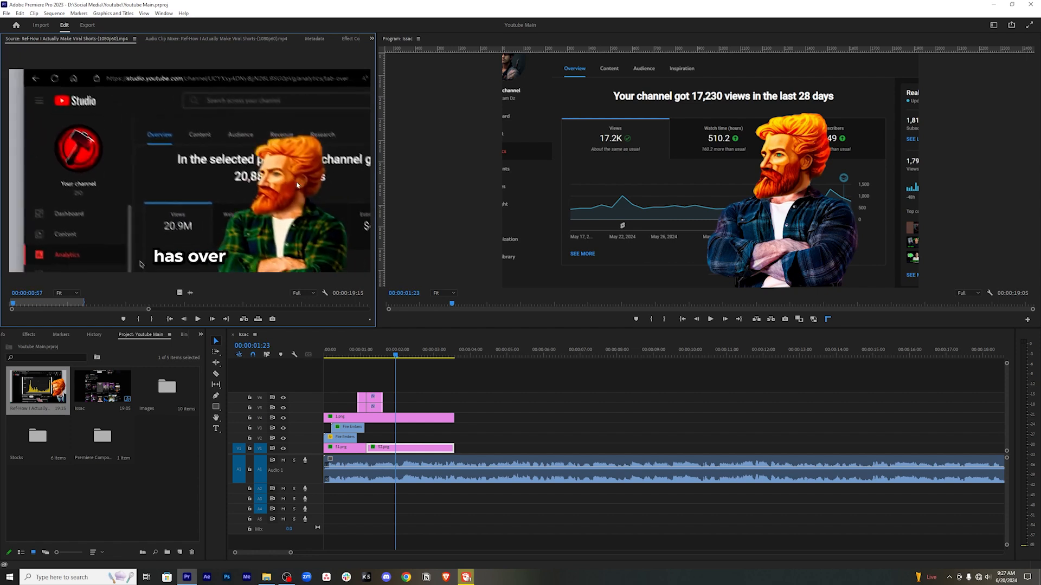
pyautogui.press('Right')
pyautogui.press('Right')
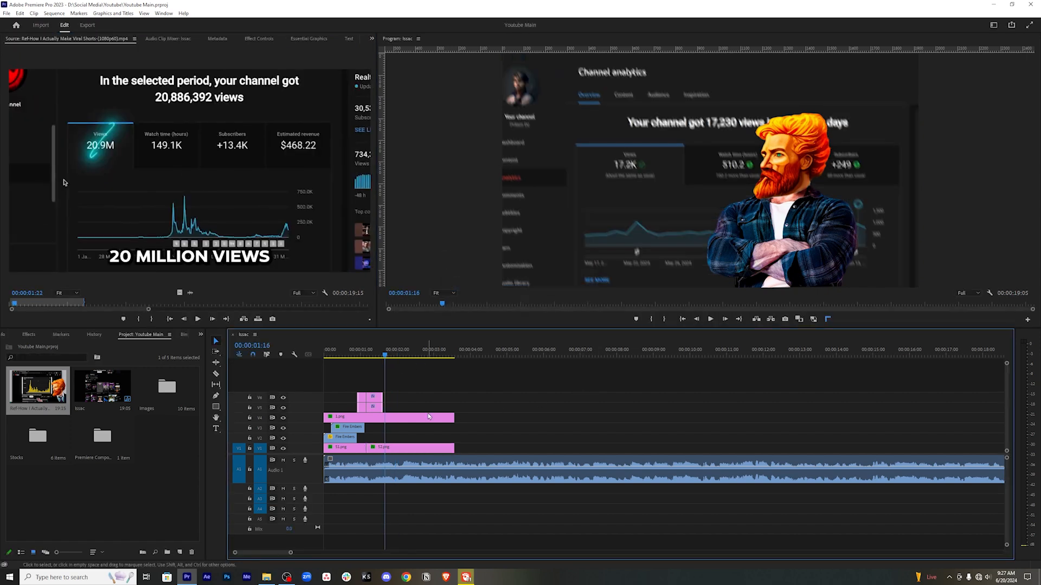
# Keyframe the Transform Position of 1.png at 00:00:01:16, then set it to 1026, 1222 at 00:00:02:01 to move the character out of frame.
pyautogui.click(247, 38)
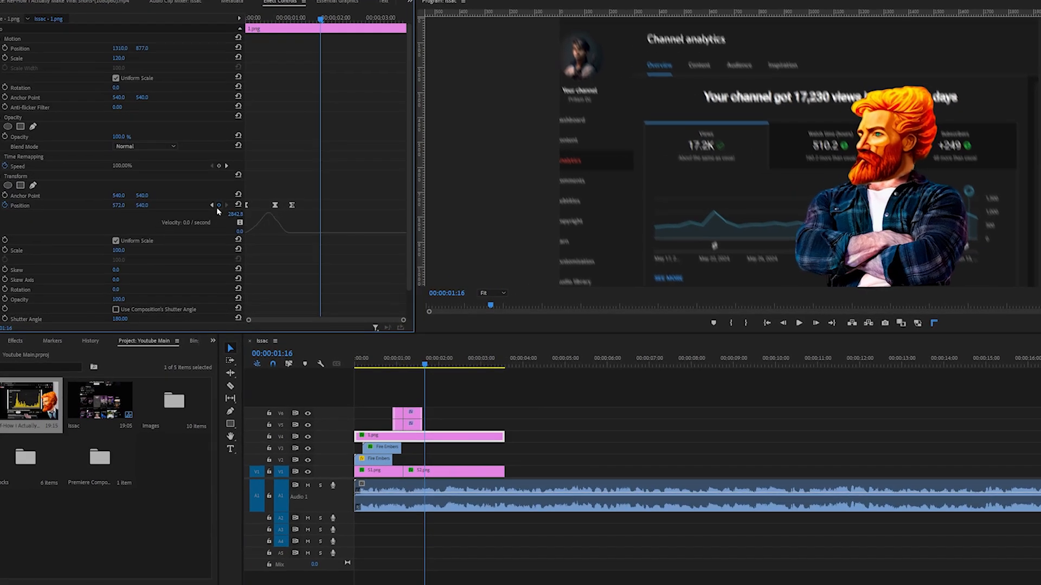
pyautogui.click(205, 217)
pyautogui.moveTo(322, 20); pyautogui.dragTo(337, 21)
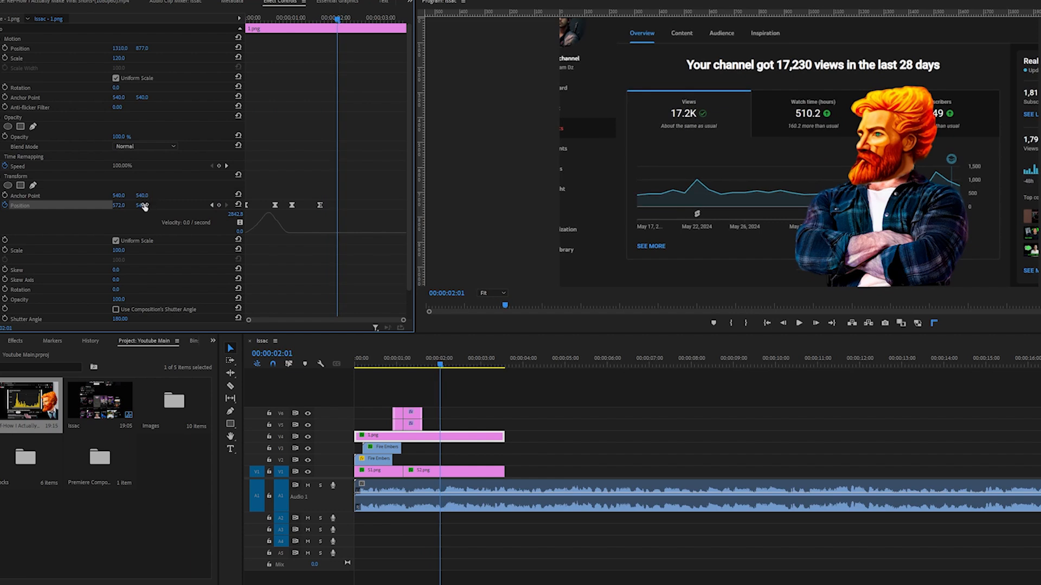
pyautogui.moveTo(142, 205); pyautogui.dragTo(427, 205)
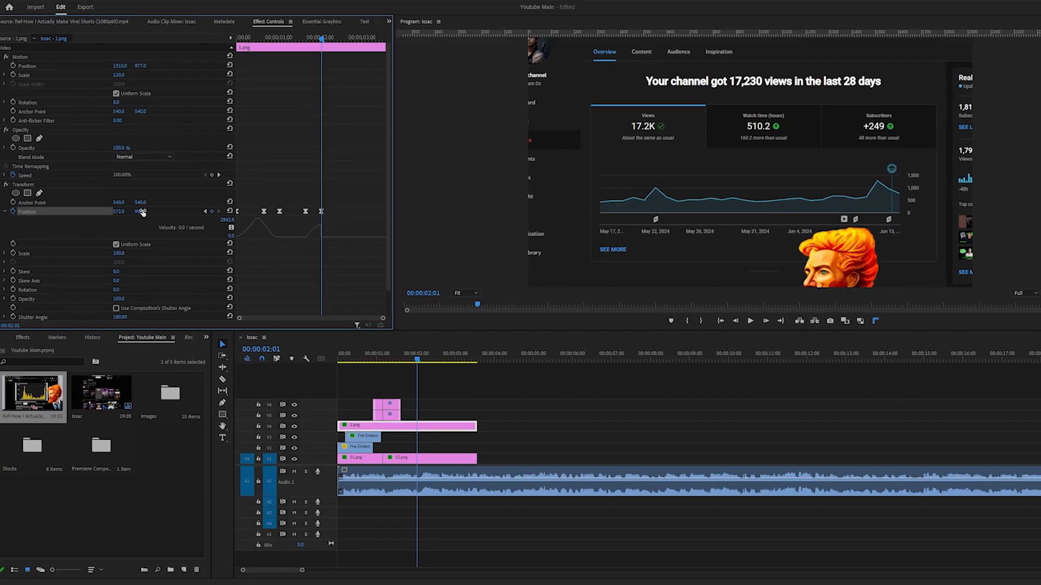
pyautogui.moveTo(118, 219)
pyautogui.mouseDown()
pyautogui.moveTo(132, 218)
pyautogui.moveTo(123, 220)
pyautogui.mouseUp()
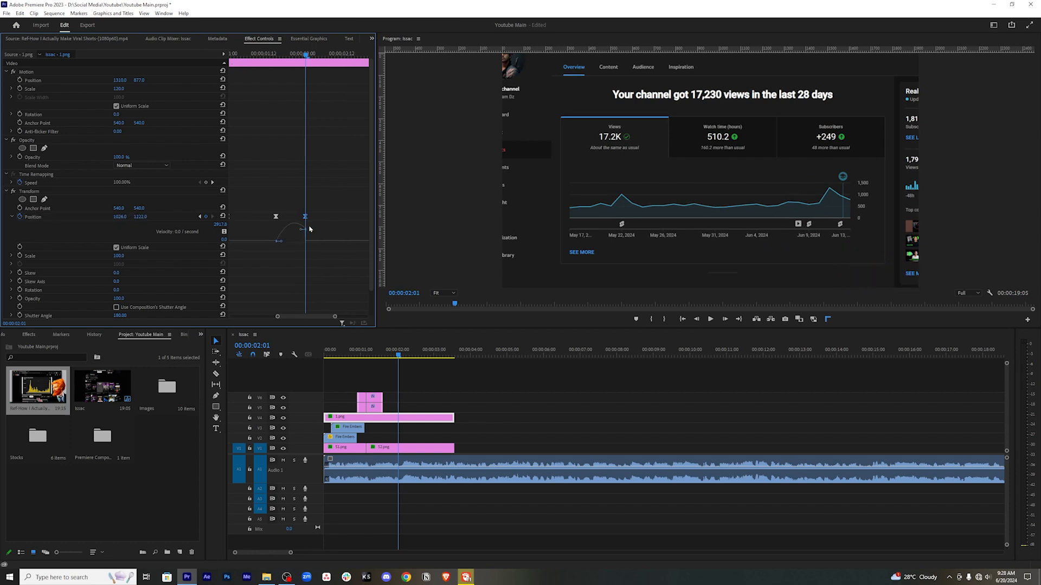
# Ease the velocity curve into and out of the two exit Position keyframes of 1.png and play the sequence from the start.
pyautogui.scroll(1, 306, 229)
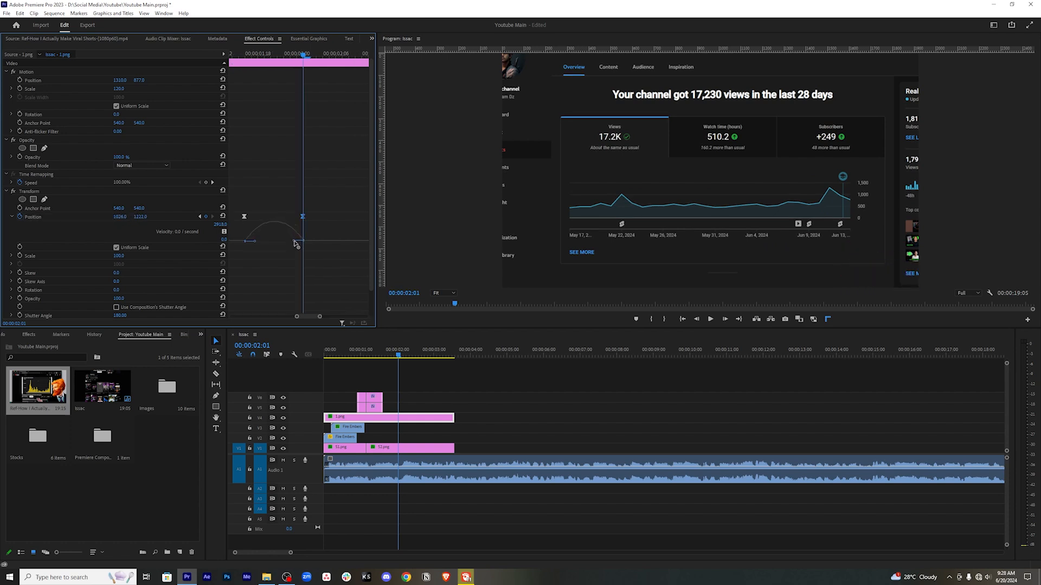
pyautogui.scroll(-2, 304, 241)
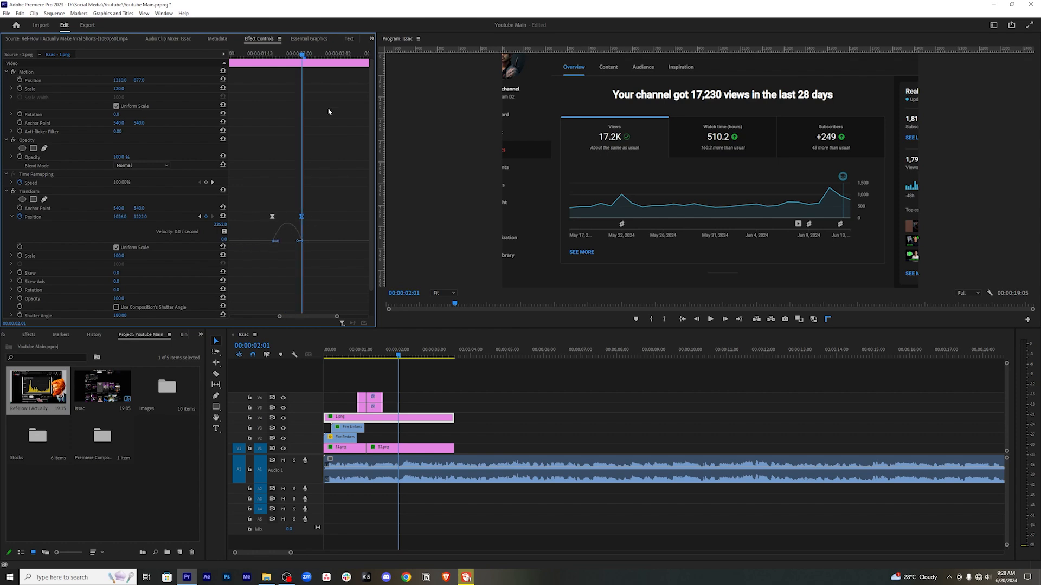
pyautogui.scroll(1, 312, 62)
pyautogui.moveTo(303, 55)
pyautogui.mouseDown()
pyautogui.moveTo(281, 54)
pyautogui.moveTo(299, 54)
pyautogui.mouseUp()
pyautogui.press('-')
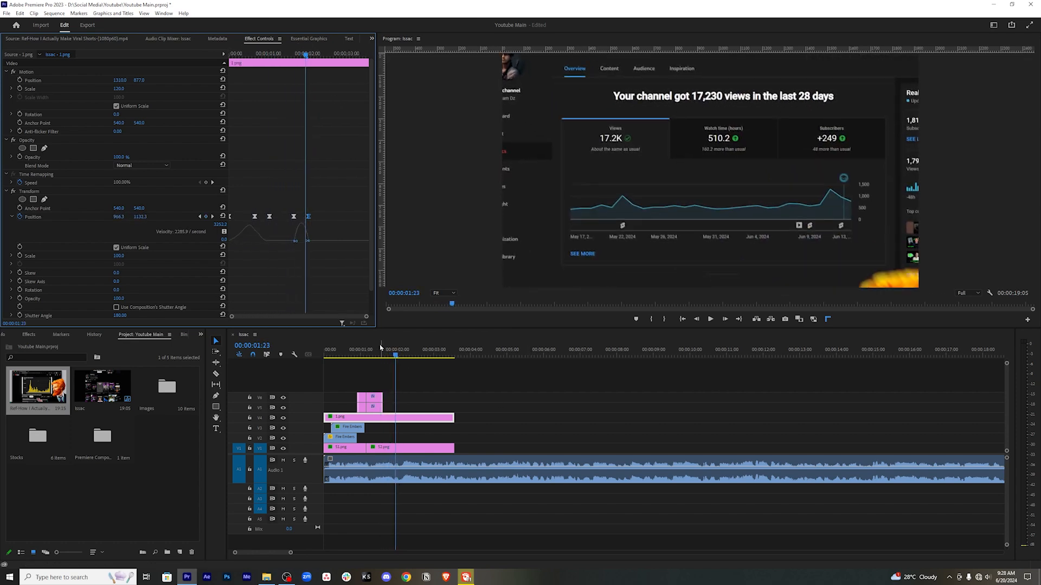
pyautogui.click(412, 377)
pyautogui.press('Up')
pyautogui.click(501, 399)
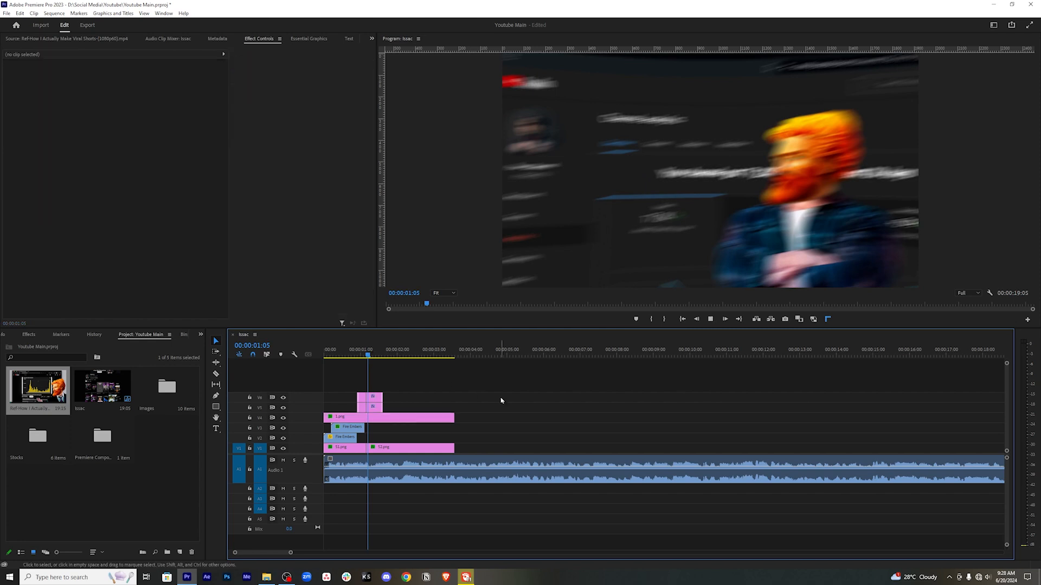
pyautogui.press('space')
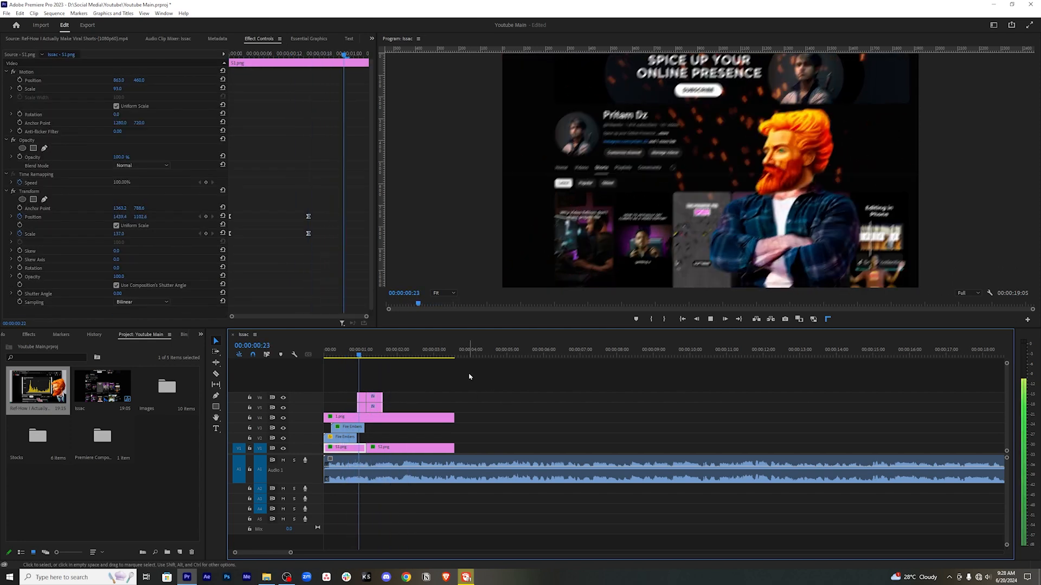
pyautogui.press('space')
# Shift both exit Position keyframes of 1.png a few frames earlier, play back the exit and save the project.
pyautogui.moveTo(332, 195); pyautogui.dragTo(270, 221)
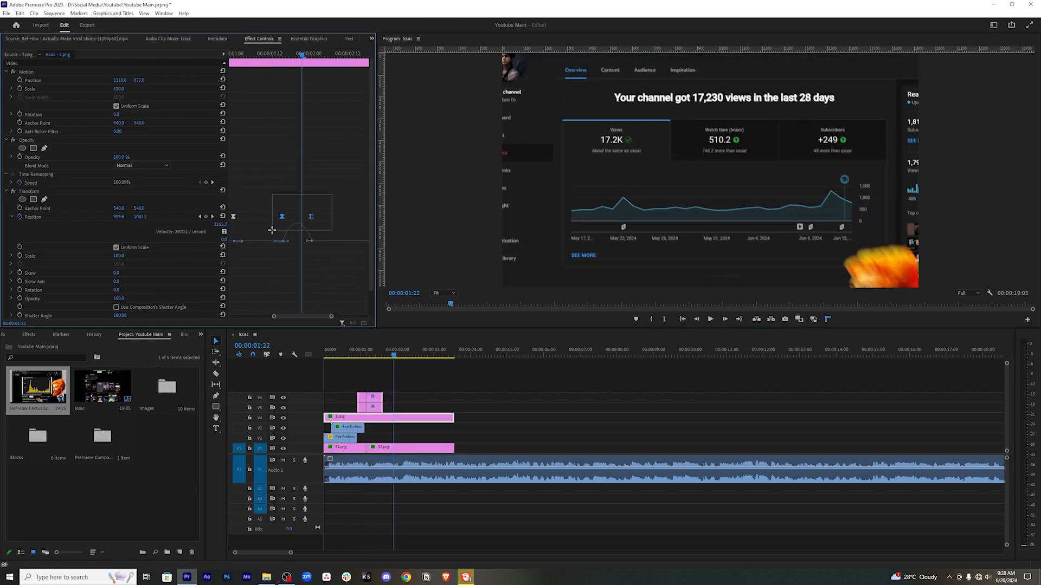
pyautogui.scroll(-3, 286, 150)
pyautogui.click(270, 55)
pyautogui.press('space')
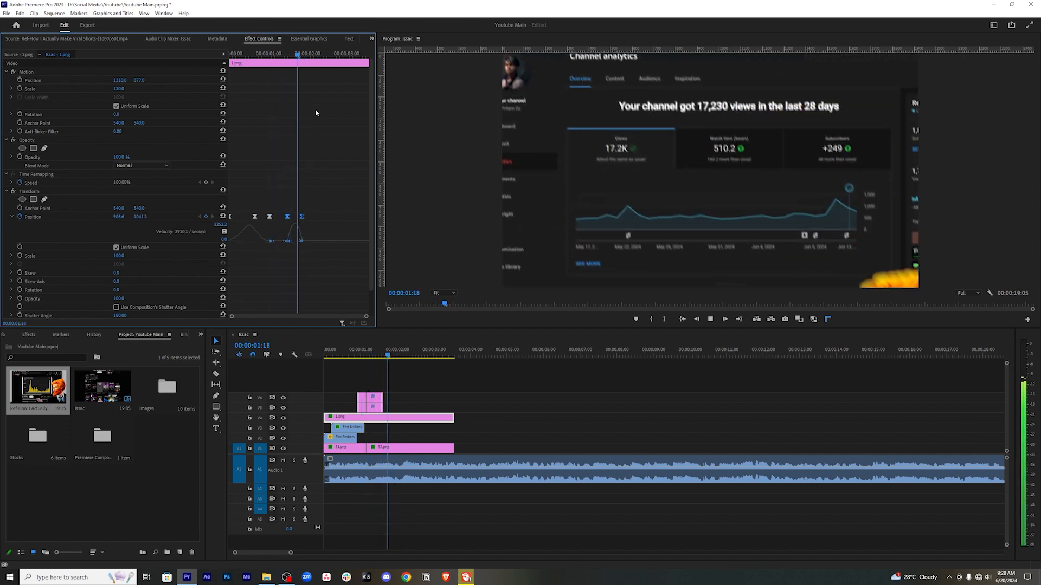
pyautogui.press('space')
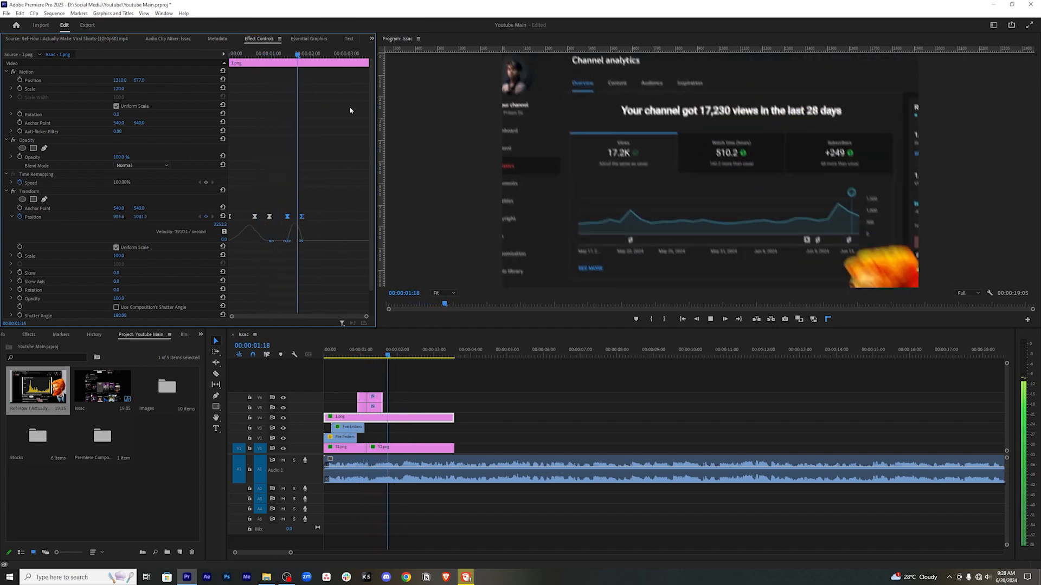
pyautogui.press('space')
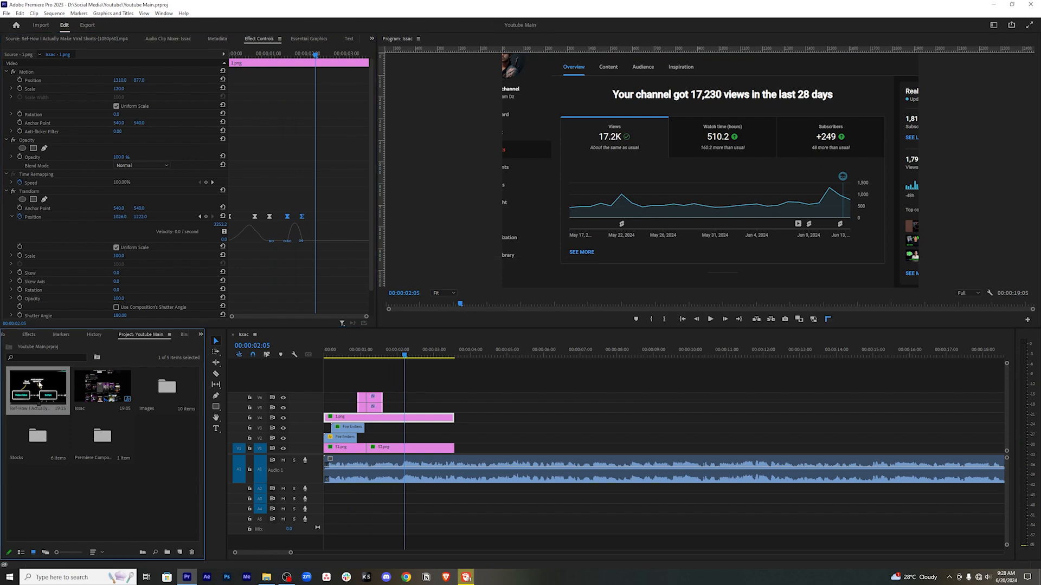
# Examine the reference video frame by frame around 00:00:01:02 to 00:00:01:24 for the character's exit and the glowing highlight on the views figure.
pyautogui.doubleClick(39, 384)
pyautogui.press('Left')
pyautogui.press('Left')
pyautogui.press('Left')
pyautogui.press('Left')
pyautogui.press('Left')
pyautogui.press('Left')
pyautogui.press('Left')
pyautogui.press('Left')
pyautogui.press('Left')
pyautogui.press('Left')
pyautogui.press('Left')
pyautogui.press('Left')
pyautogui.press('Left')
pyautogui.press('Left')
pyautogui.press('Left')
pyautogui.press('Left')
pyautogui.press('Left')
pyautogui.press('Left')
pyautogui.press('Left')
pyautogui.press('Left')
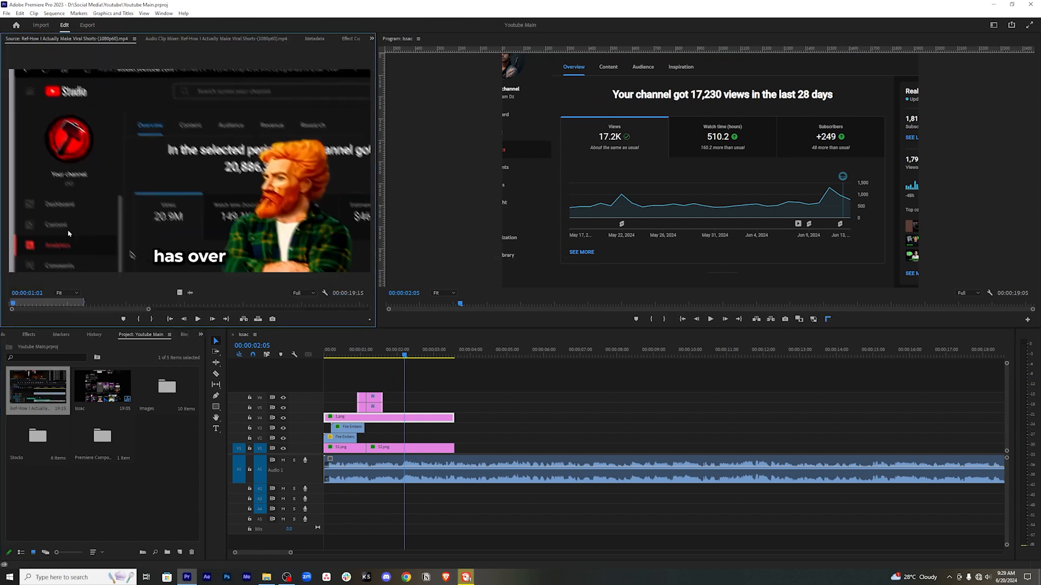
pyautogui.press('Right')
pyautogui.press('Right')
pyautogui.press('Right')
pyautogui.press('Right')
pyautogui.press('Right')
pyautogui.press('Right')
pyautogui.press('Right')
pyautogui.press('Right')
pyautogui.press('Right')
pyautogui.press('Right')
pyautogui.press('Right')
pyautogui.press('Right')
pyautogui.press('Right')
pyautogui.press('Right')
pyautogui.press('Right')
pyautogui.press('Right')
pyautogui.press('Right')
pyautogui.press('Right')
pyautogui.press('Right')
pyautogui.press('Right')
pyautogui.press('Right')
pyautogui.press('Right')
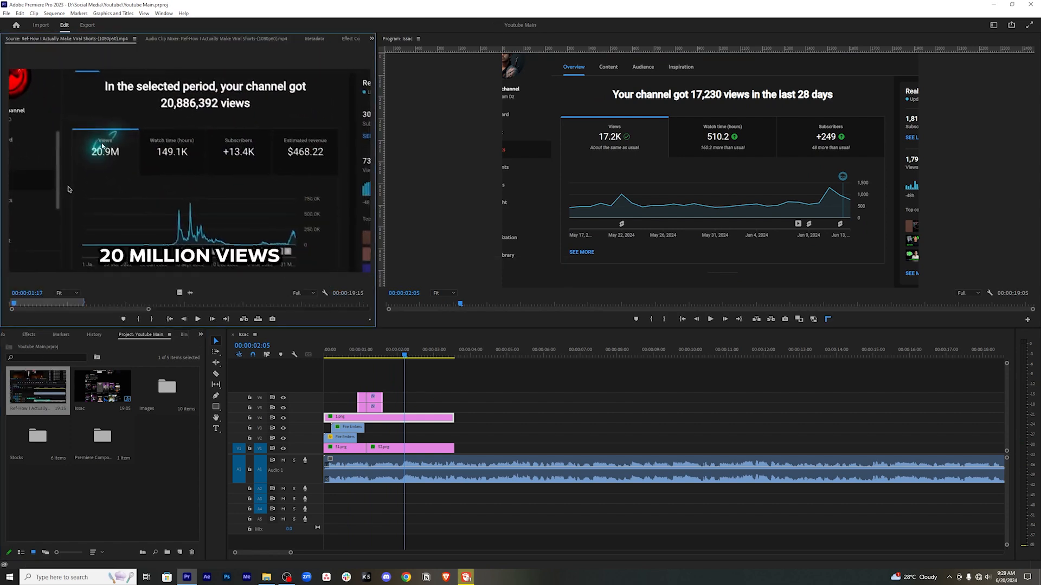
pyautogui.press('Right')
pyautogui.press('Right')
pyautogui.press('Right')
pyautogui.press('Right')
pyautogui.press('Right')
pyautogui.press('Right')
pyautogui.press('Right')
pyautogui.press('Right')
pyautogui.press('Right')
pyautogui.press('Right')
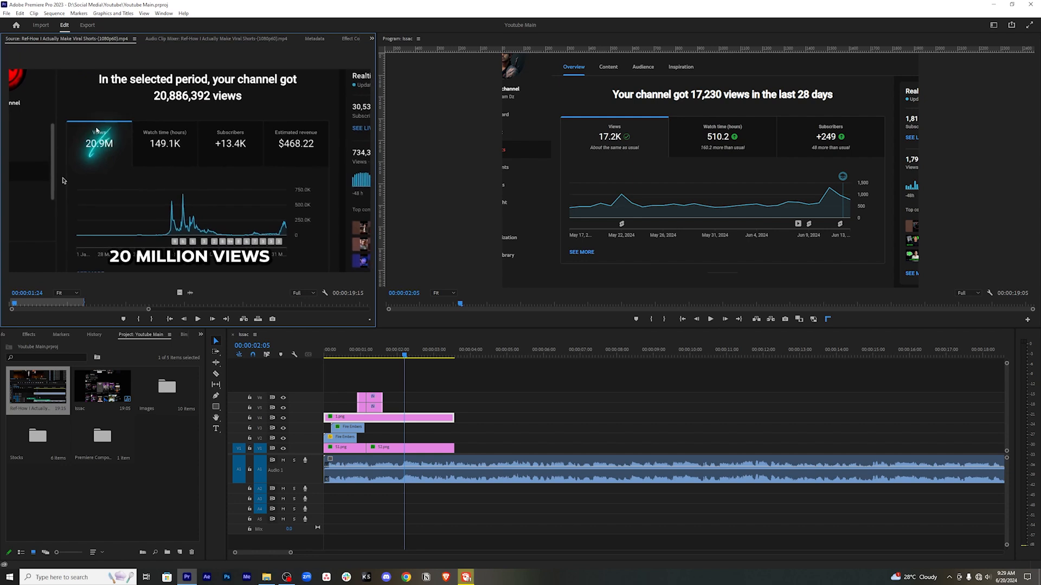
# Open the PART 3 scribble animation clip from the Stocks bin and mark in and out points around the green burst near 00:01:45.
pyautogui.press('Right')
pyautogui.doubleClick(37, 436)
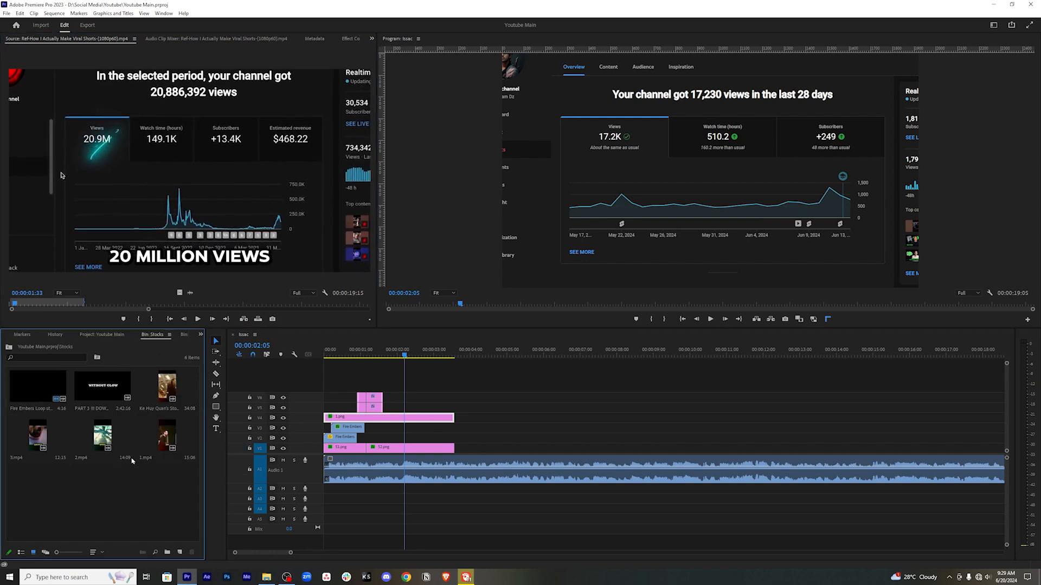
pyautogui.doubleClick(90, 388)
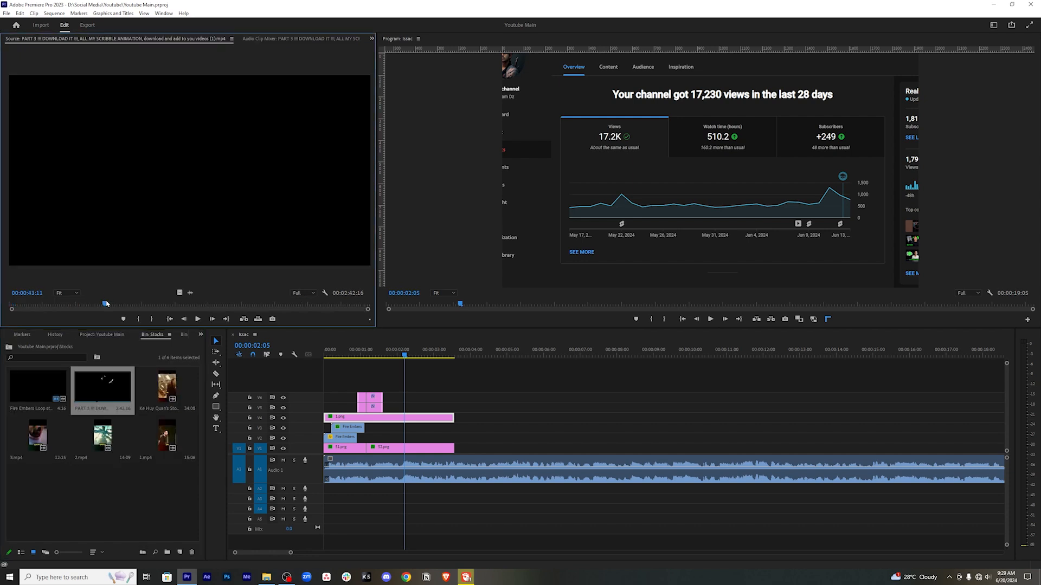
pyautogui.moveTo(64, 310)
pyautogui.mouseDown()
pyautogui.moveTo(12, 311)
pyautogui.moveTo(243, 302)
pyautogui.mouseUp()
pyautogui.press('i')
pyautogui.press('Left')
pyautogui.press('Left')
pyautogui.press('Left')
pyautogui.press('Left')
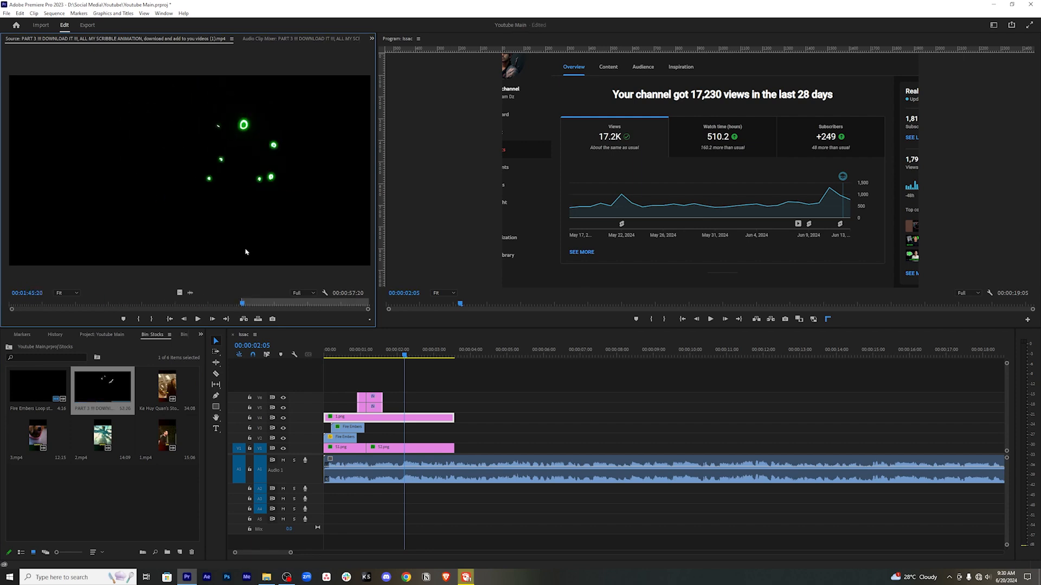
pyautogui.press('space')
pyautogui.press('o')
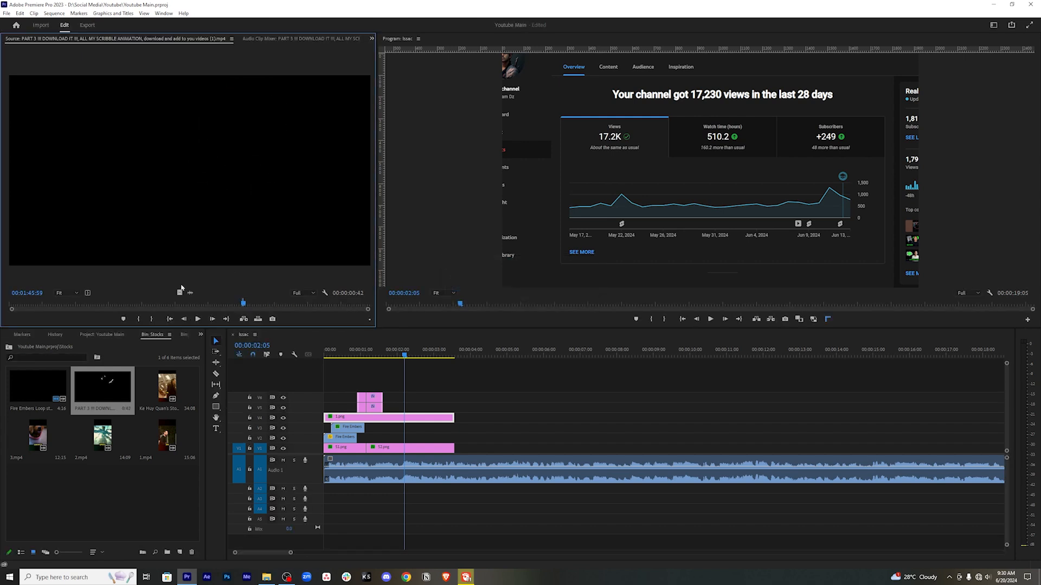
# Place the marked scribble excerpt on V2 at 00:00:02:05 and set its blend mode to Screen.
pyautogui.moveTo(409, 354); pyautogui.dragTo(409, 440)
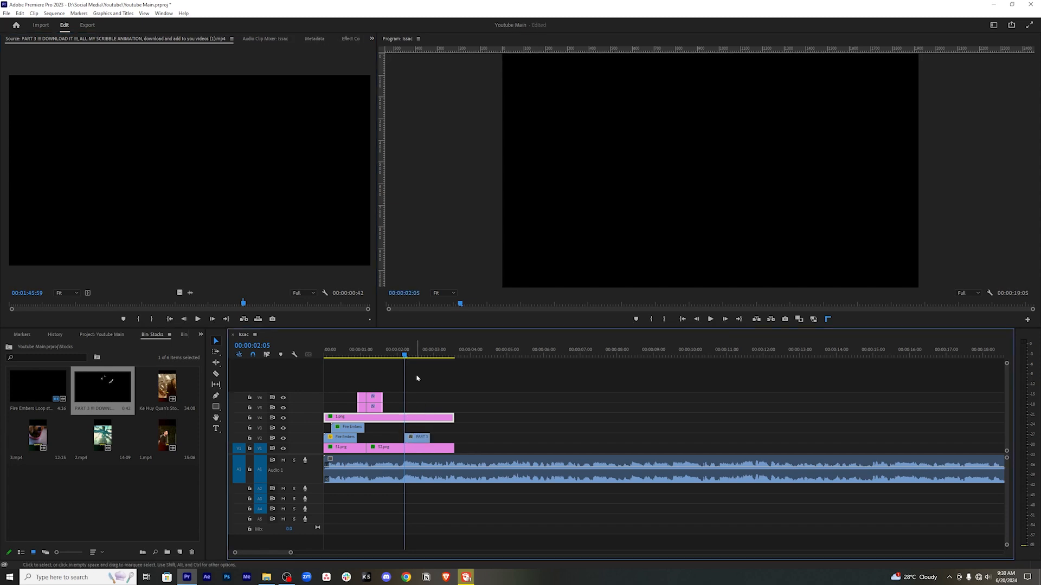
pyautogui.click(341, 39)
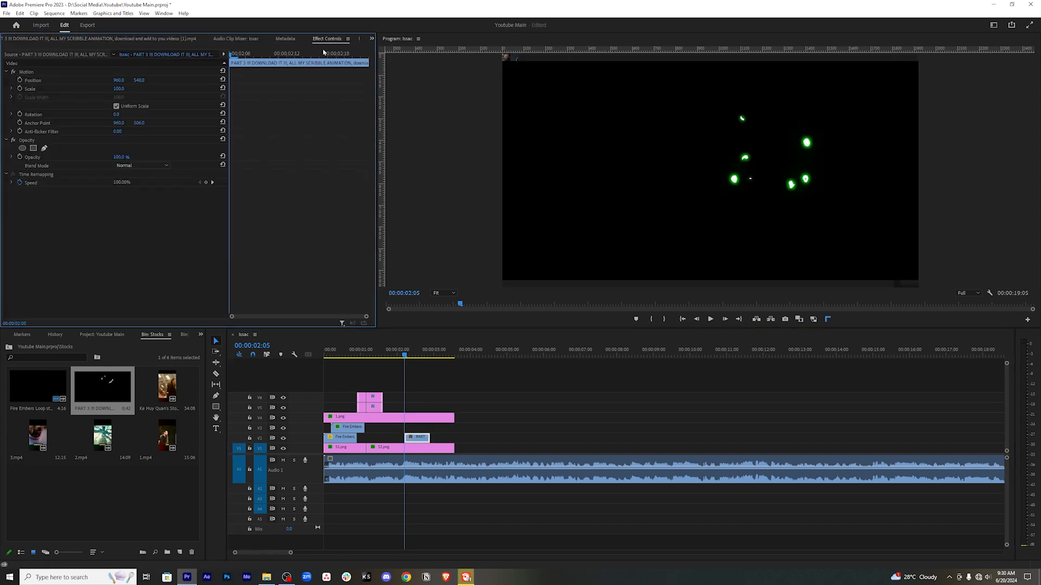
pyautogui.click(147, 166)
pyautogui.click(142, 249)
# Reposition the scribble overlay onto the Views figure and shift the clip on V2 so it starts at 00:00:01:15.
pyautogui.press('=')
pyautogui.click(443, 351)
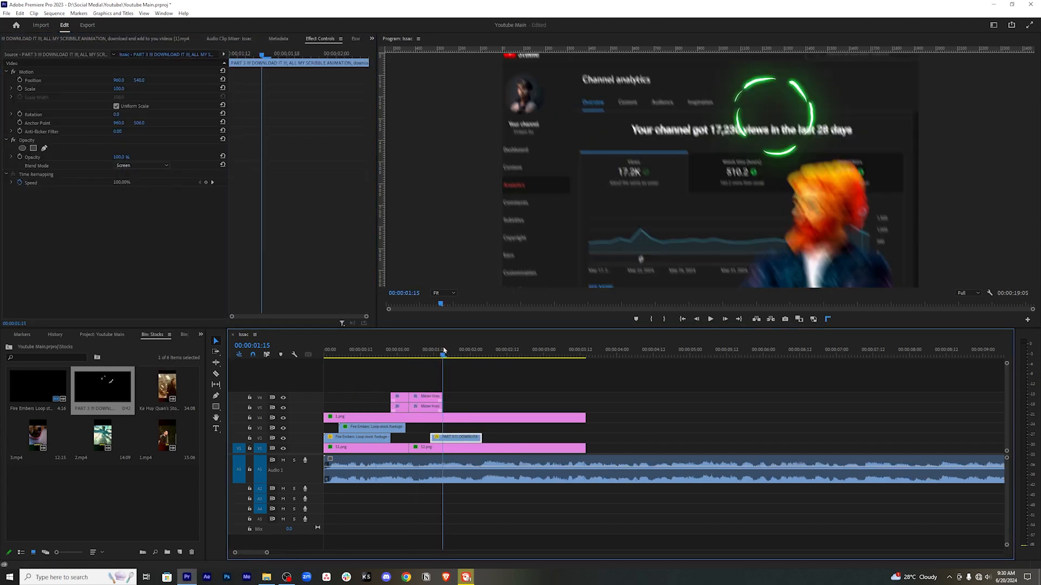
pyautogui.moveTo(121, 81); pyautogui.dragTo(65, 81)
pyautogui.moveTo(139, 81)
pyautogui.mouseDown()
pyautogui.moveTo(190, 81)
pyautogui.moveTo(148, 81)
pyautogui.mouseUp()
pyautogui.click(510, 430)
pyautogui.press('space')
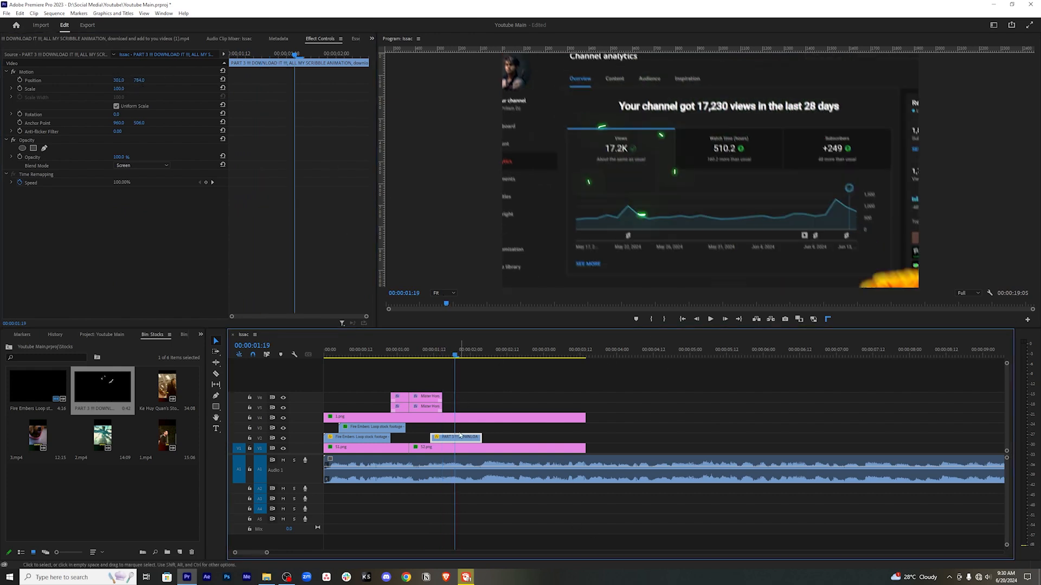
pyautogui.moveTo(462, 438); pyautogui.dragTo(475, 438)
pyautogui.click(406, 353)
pyautogui.moveTo(411, 353); pyautogui.dragTo(464, 353)
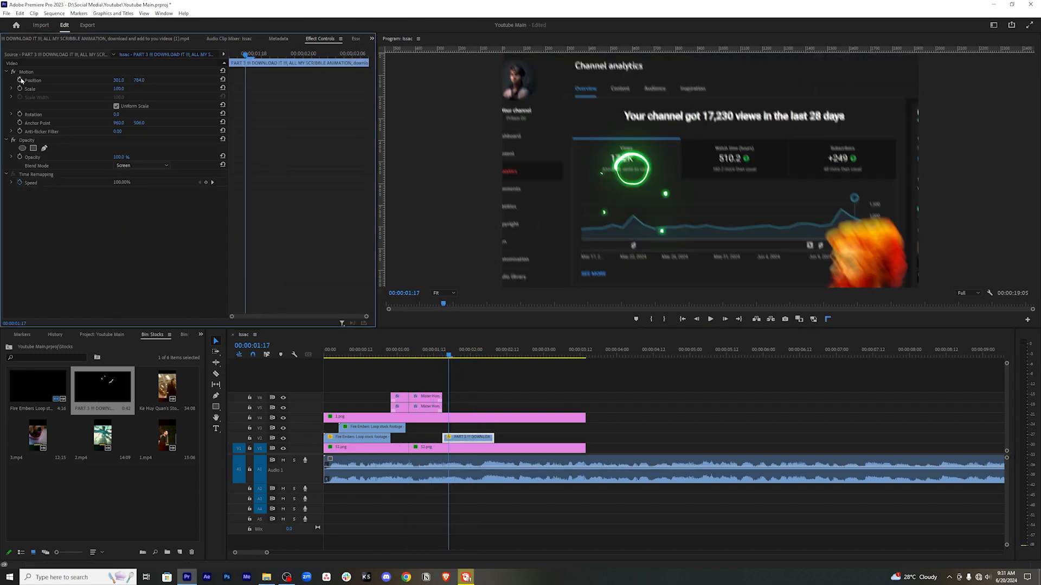
# Keyframe the scribble overlay's Position and Scale at 00:00:01:17 with Scale 73, and keyframe its Position over the Views figure at 00:00:02:00.
pyautogui.click(20, 80)
pyautogui.click(20, 89)
pyautogui.moveTo(119, 91)
pyautogui.mouseDown()
pyautogui.moveTo(109, 91)
pyautogui.moveTo(143, 80)
pyautogui.moveTo(122, 82)
pyautogui.mouseUp()
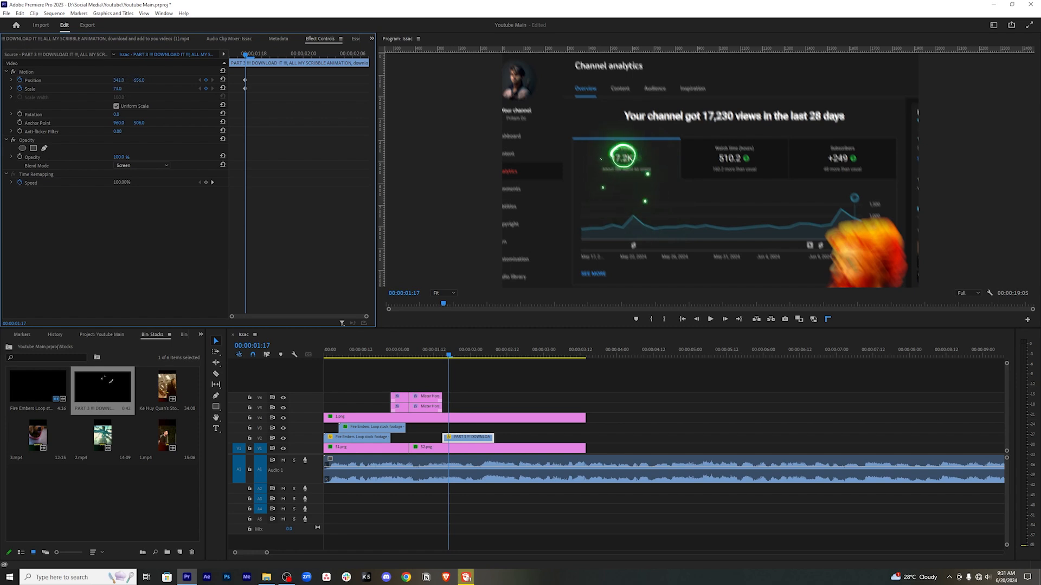
pyautogui.moveTo(245, 54); pyautogui.dragTo(301, 44)
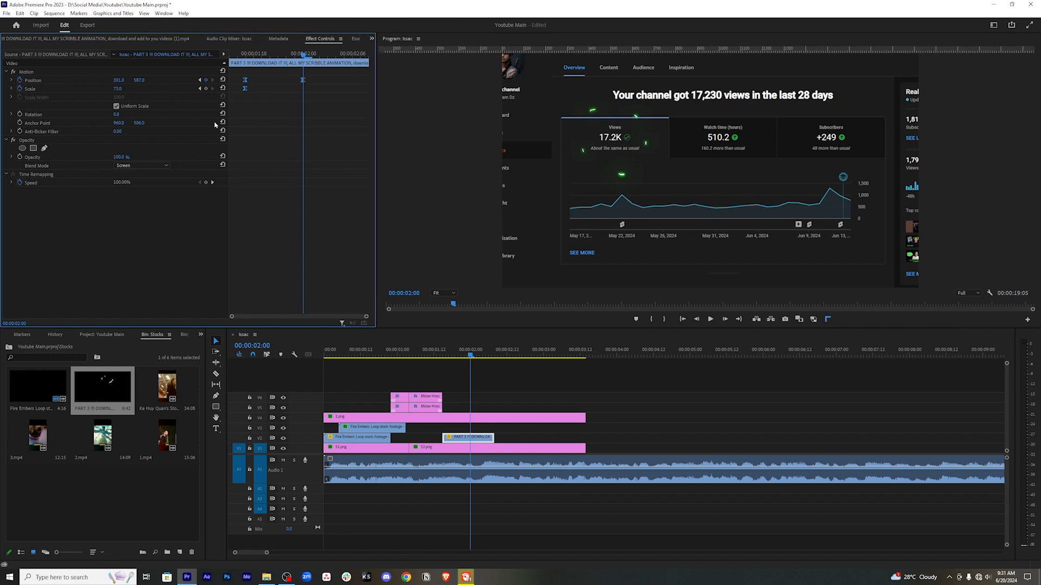
# Play back the scribble overlay's motion, keyframe its Position over the Views figure at 00:00:01:15 and save the project.
pyautogui.click(563, 374)
pyautogui.press('space')
pyautogui.press('space')
pyautogui.moveTo(472, 355); pyautogui.dragTo(434, 356)
pyautogui.press('space')
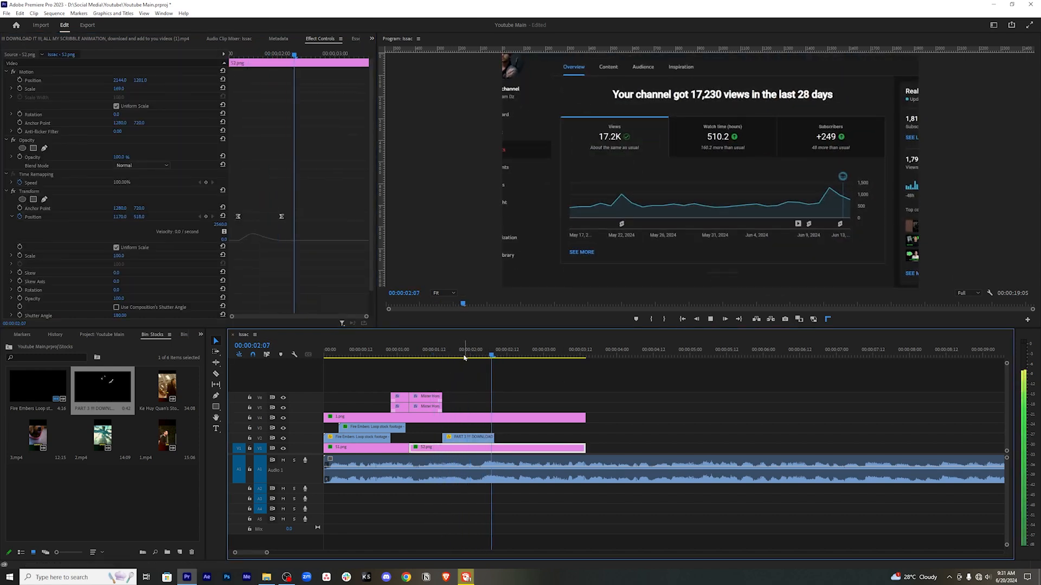
pyautogui.press('space')
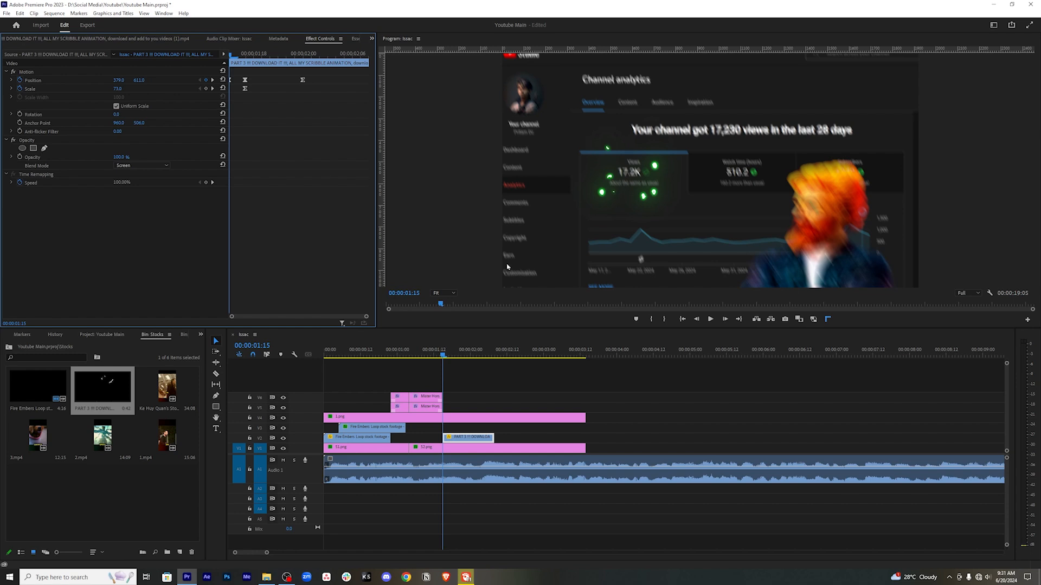
pyautogui.moveTo(447, 354)
pyautogui.mouseDown()
pyautogui.moveTo(468, 355)
pyautogui.moveTo(435, 362)
pyautogui.mouseUp()
pyautogui.press('space')
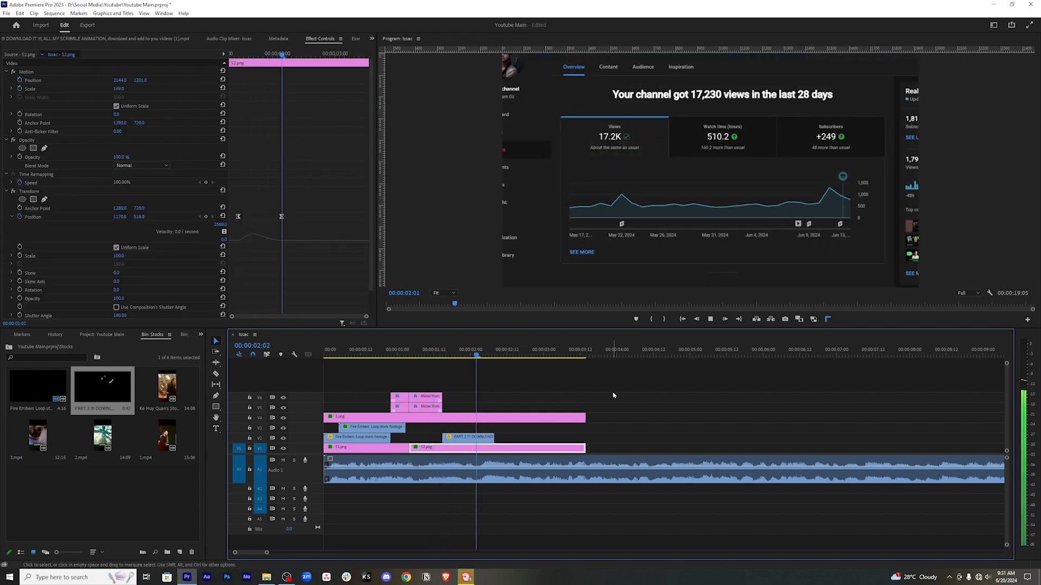
pyautogui.press('space')
pyautogui.hotkey('ctrl', 's')
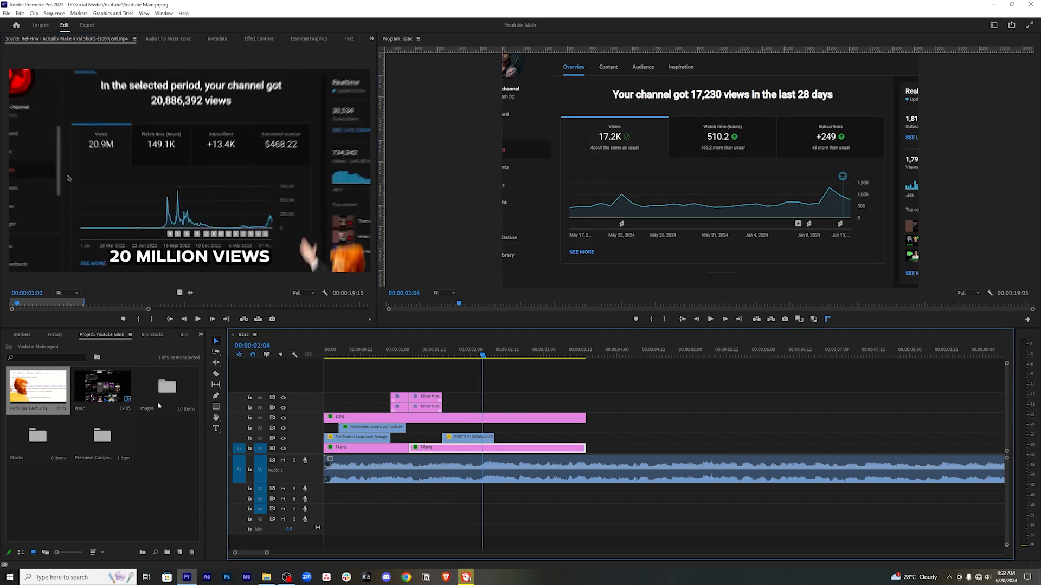
# Place S3.png from the Images bin on V1 at 00:00:02:04, over the tail of S2.png.
pyautogui.doubleClick(161, 405)
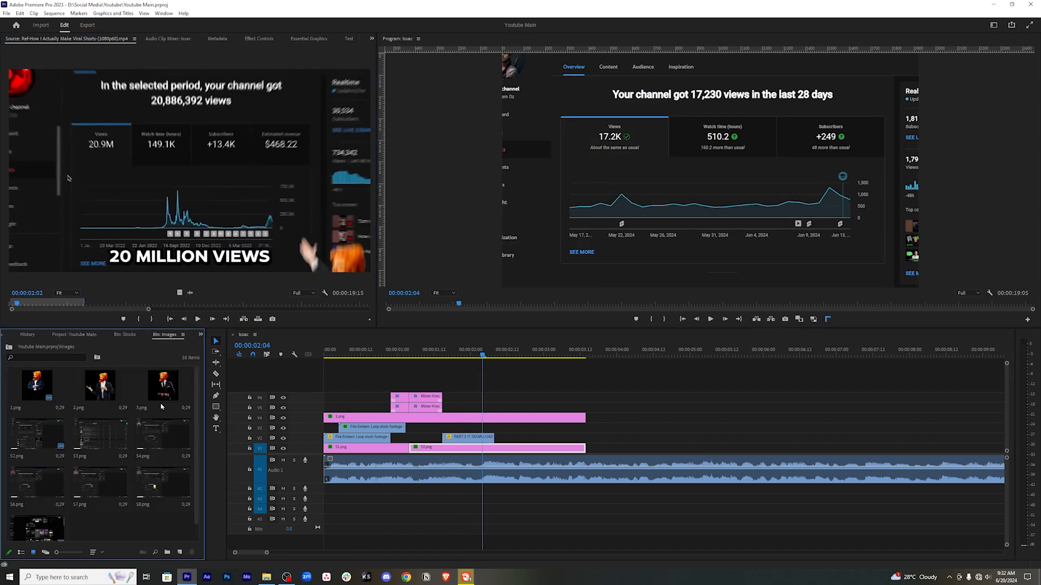
pyautogui.doubleClick(108, 442)
pyautogui.moveTo(108, 442); pyautogui.dragTo(487, 455)
# Review the timing around the cut to S3.png, shift S3.png to start at 00:00:02:10 and extend S2.png to meet it.
pyautogui.click(446, 353)
pyautogui.moveTo(446, 353); pyautogui.dragTo(473, 357)
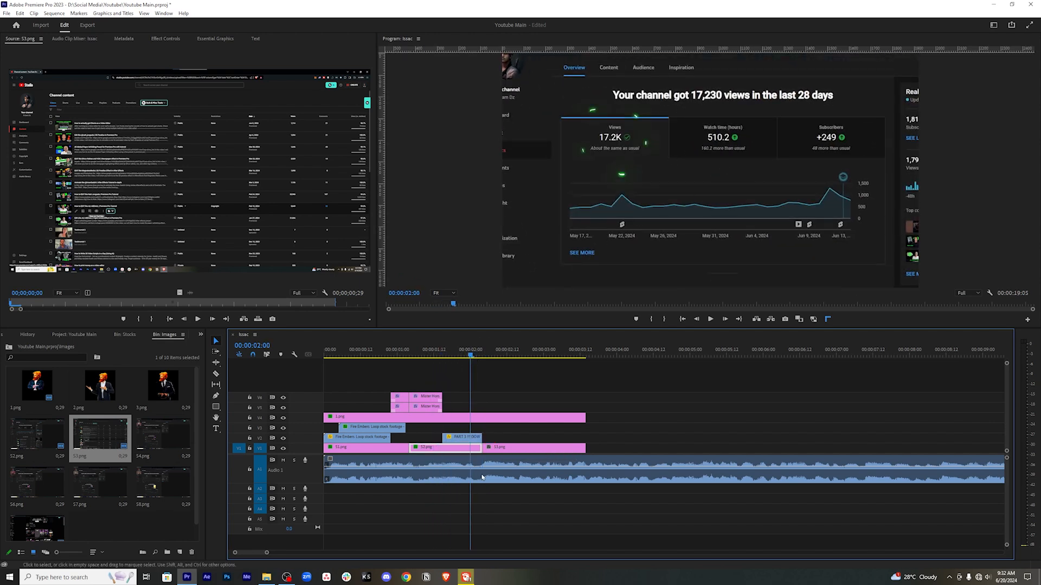
pyautogui.moveTo(472, 352)
pyautogui.mouseDown()
pyautogui.moveTo(495, 353)
pyautogui.moveTo(467, 354)
pyautogui.mouseUp()
pyautogui.click(166, 40)
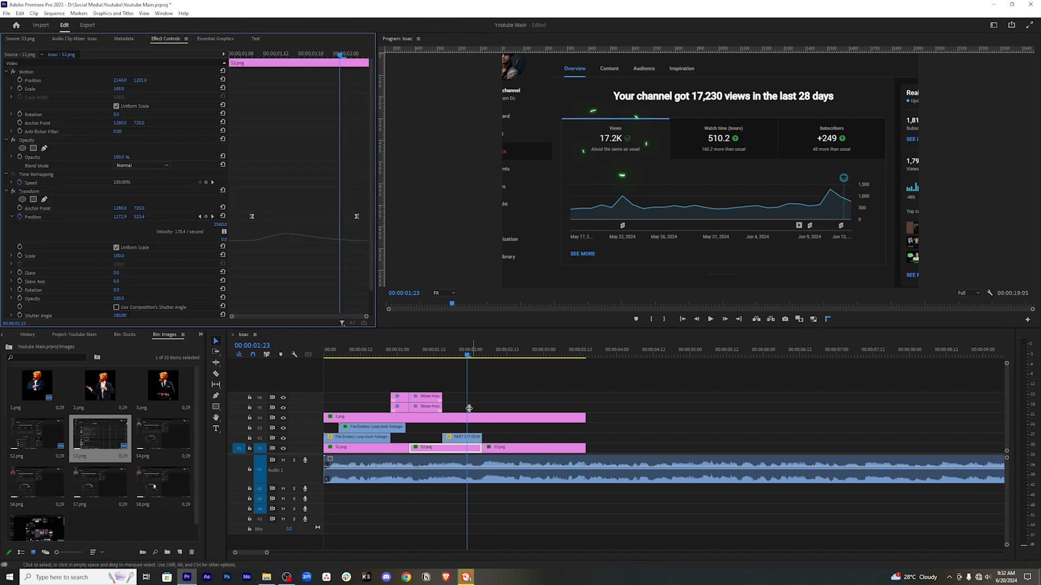
pyautogui.click(416, 355)
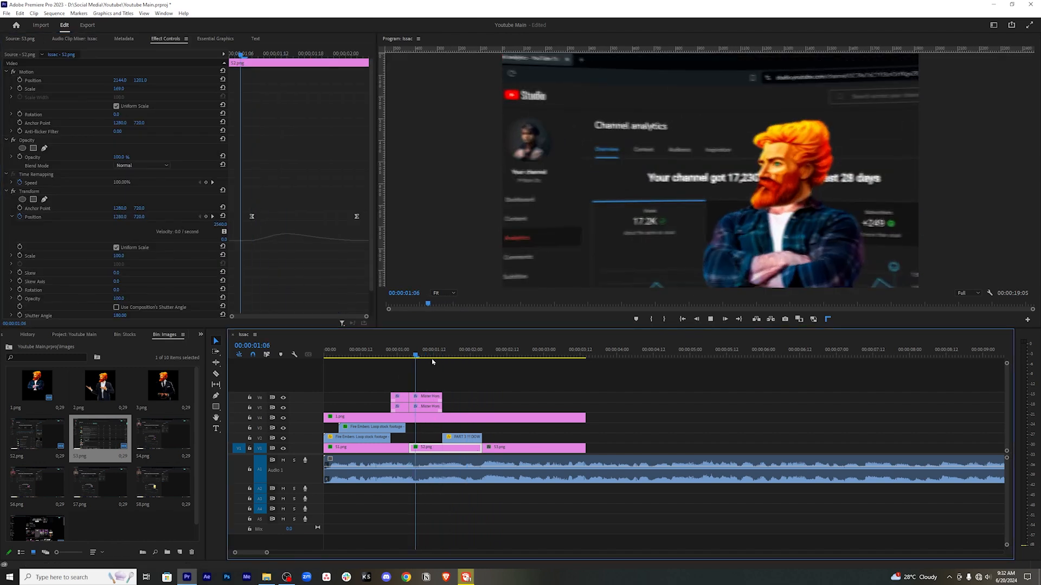
pyautogui.press('space')
pyautogui.moveTo(490, 355); pyautogui.dragTo(484, 359)
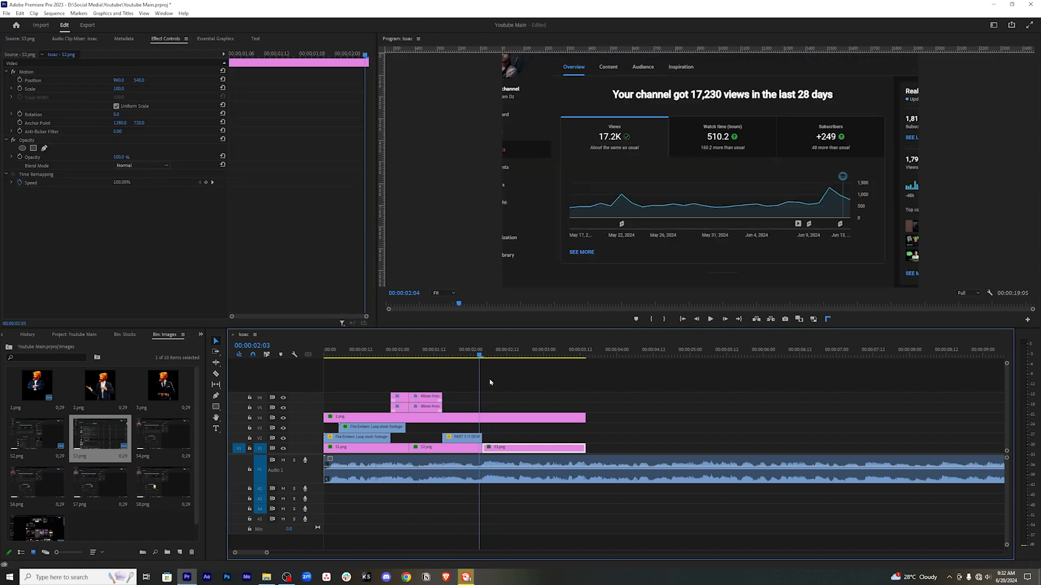
pyautogui.moveTo(501, 449); pyautogui.dragTo(522, 450)
pyautogui.click(486, 356)
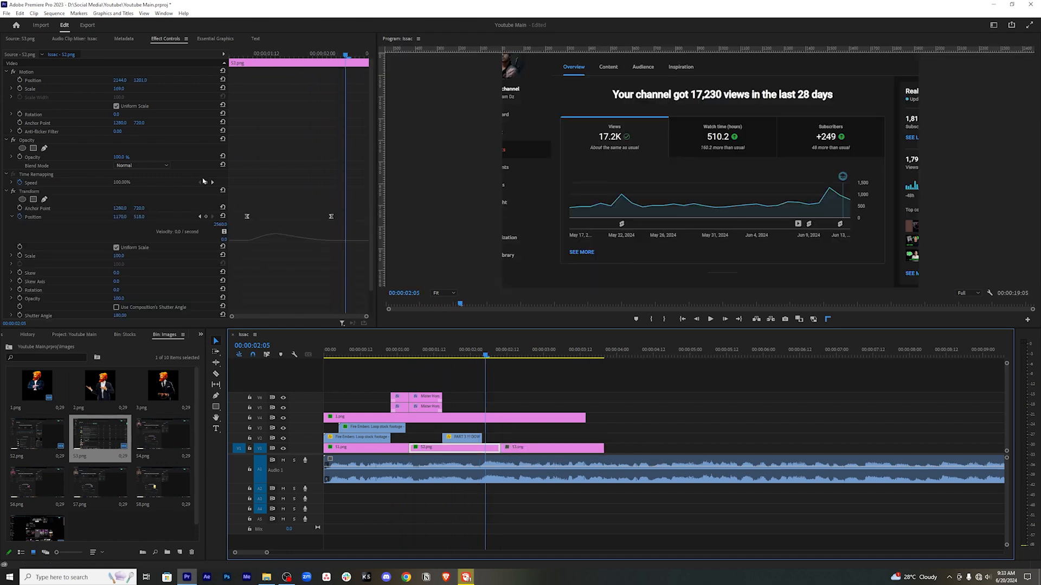
# Keyframe the Transform Scale and Position of S2.png at 00:00:02:05.
pyautogui.scroll(-1, 63, 228)
pyautogui.click(20, 232)
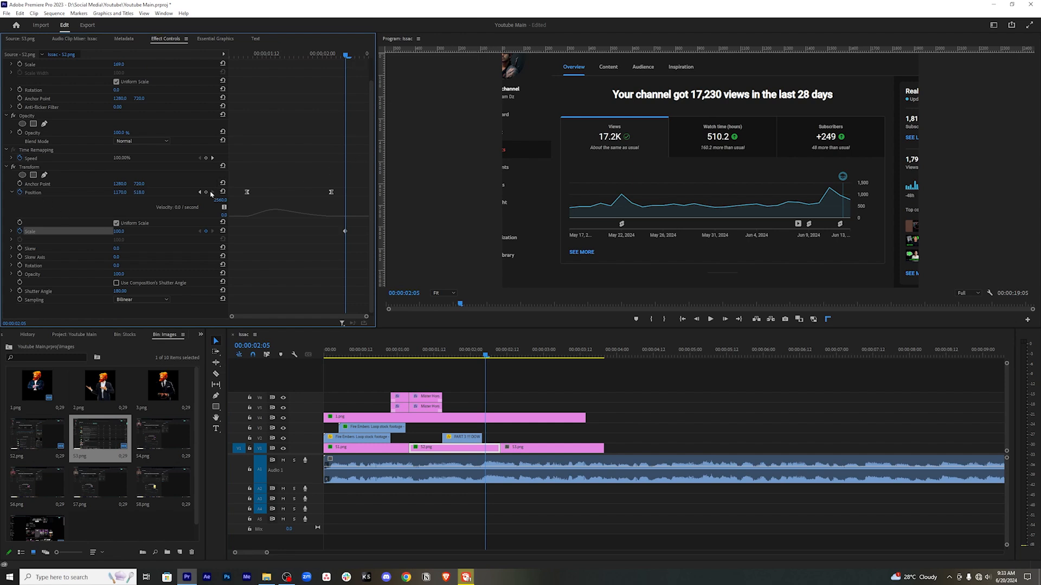
pyautogui.click(207, 192)
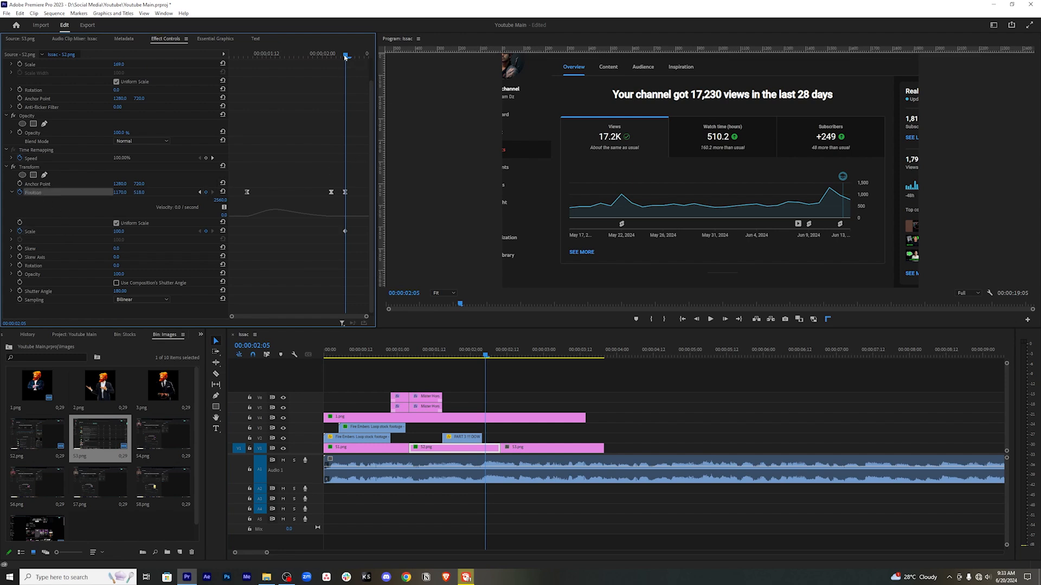
# At 00:00:02:09 set the Transform Scale of S2.png to 76 and Position to 888, 483, easing the new keyframes.
pyautogui.moveTo(344, 56); pyautogui.dragTo(354, 55)
pyautogui.moveTo(360, 55)
pyautogui.mouseDown()
pyautogui.moveTo(350, 55)
pyautogui.moveTo(362, 55)
pyautogui.mouseUp()
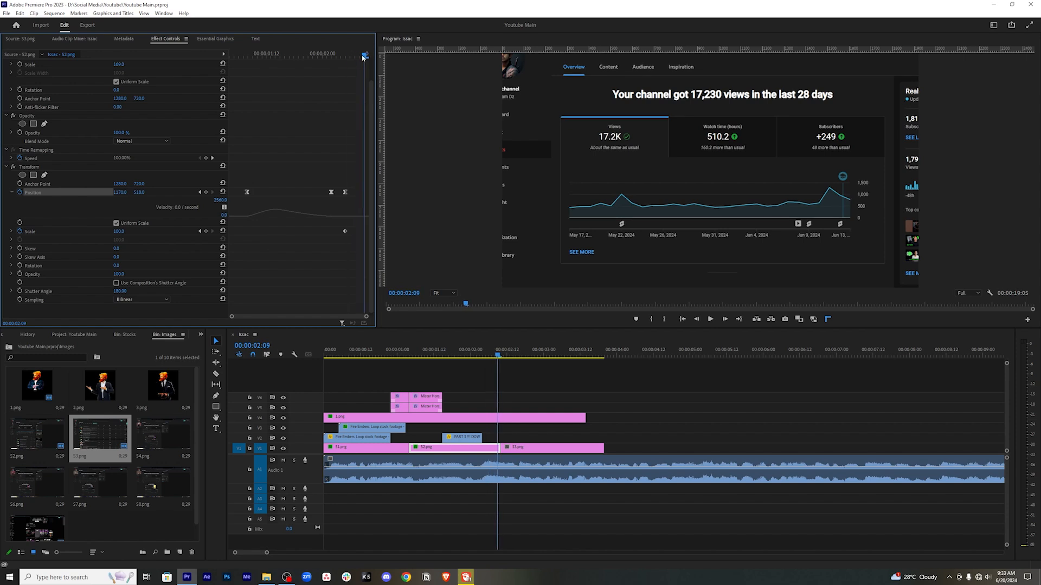
pyautogui.moveTo(115, 232); pyautogui.dragTo(106, 231)
pyautogui.click(38, 183)
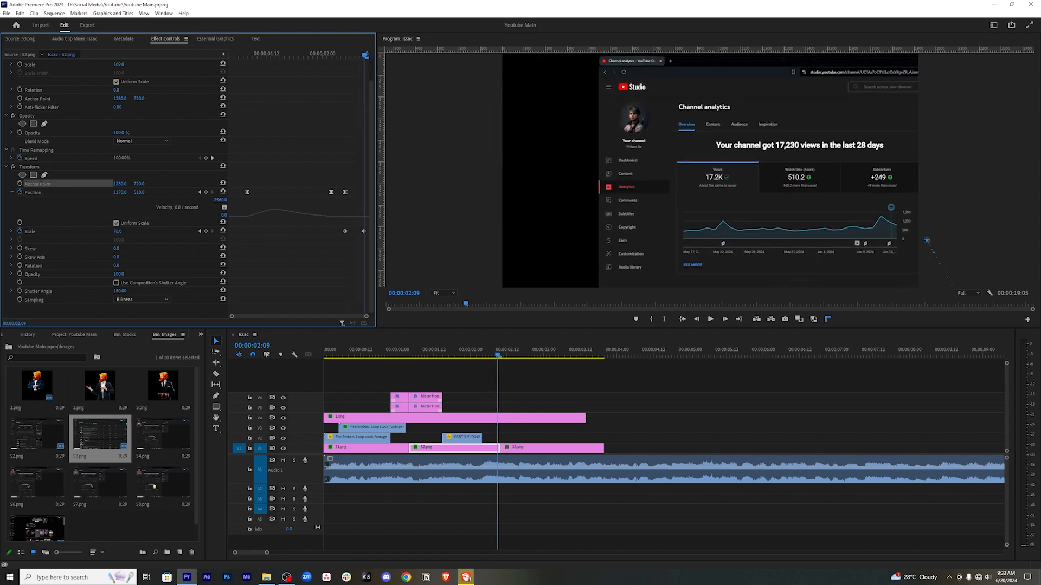
pyautogui.moveTo(119, 193); pyautogui.dragTo(1, 192)
pyautogui.moveTo(118, 192); pyautogui.dragTo(119, 192)
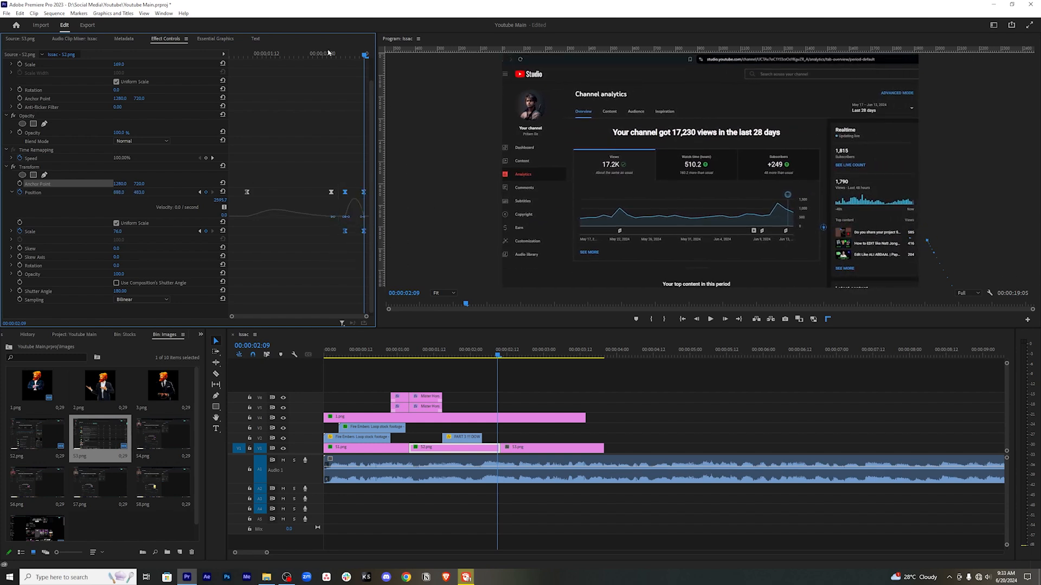
# Play back and scrub through the eased zoom-out of S2.png and the cut into S3.png.
pyautogui.moveTo(327, 53); pyautogui.dragTo(188, 79)
pyautogui.press('space')
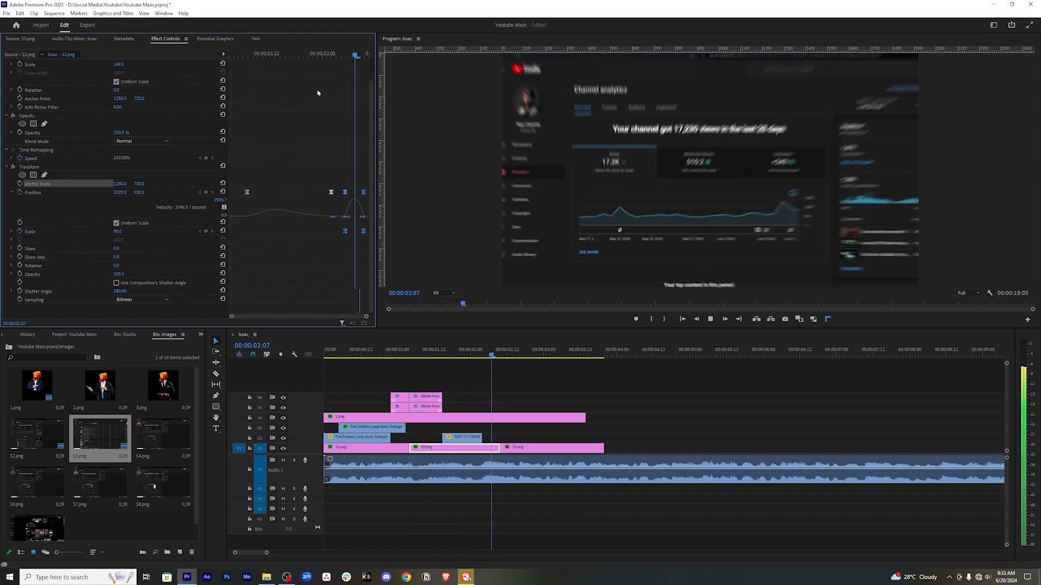
pyautogui.press('space')
pyautogui.click(342, 54)
pyautogui.moveTo(343, 55); pyautogui.dragTo(343, 56)
pyautogui.moveTo(343, 56); pyautogui.dragTo(346, 56)
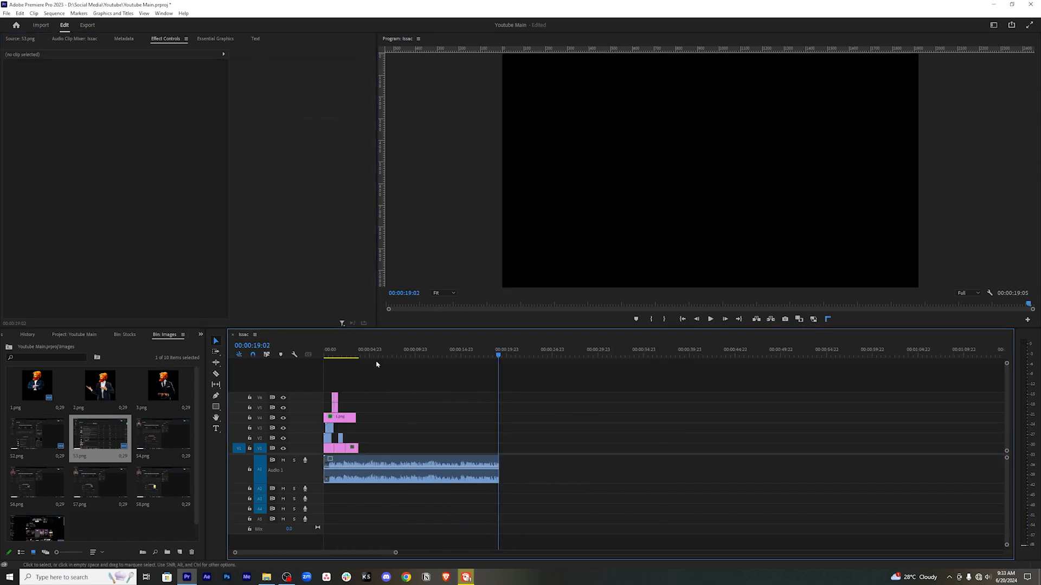
pyautogui.press('-')
pyautogui.moveTo(363, 356); pyautogui.dragTo(322, 358)
pyautogui.press('=')
pyautogui.press('=')
pyautogui.press('=')
pyautogui.press('=')
pyautogui.moveTo(432, 355); pyautogui.dragTo(511, 349)
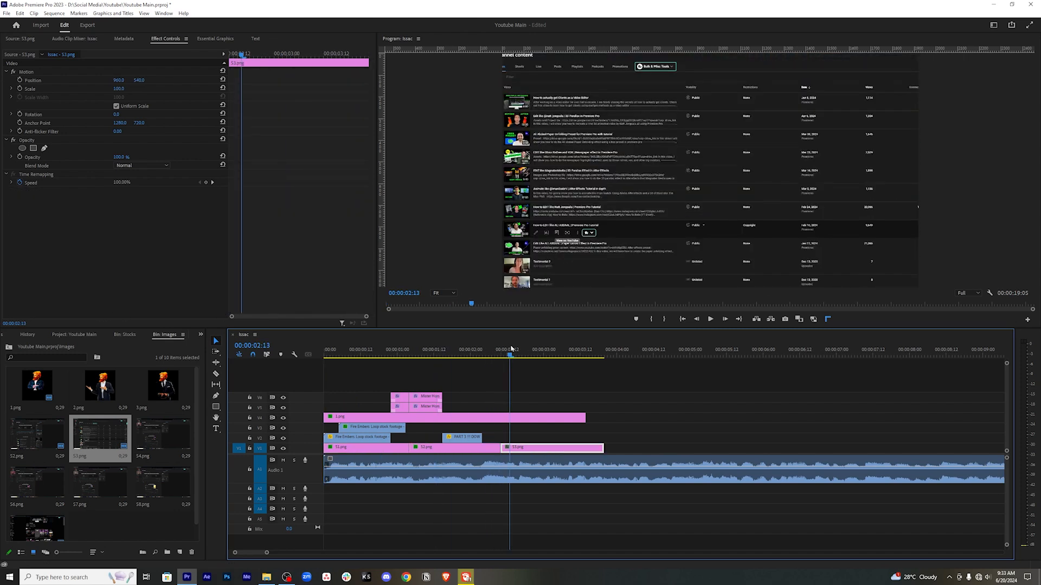
# Find the Transform video effect by searching for "trans" and apply it to S3.png.
pyautogui.click(201, 335)
pyautogui.click(222, 375)
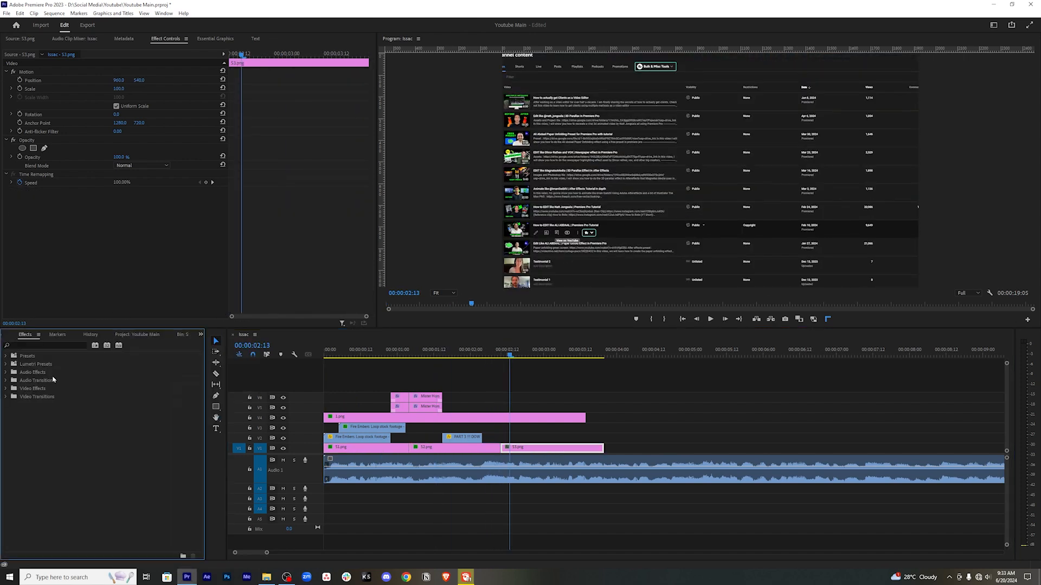
pyautogui.click(38, 345)
pyautogui.write('trans')
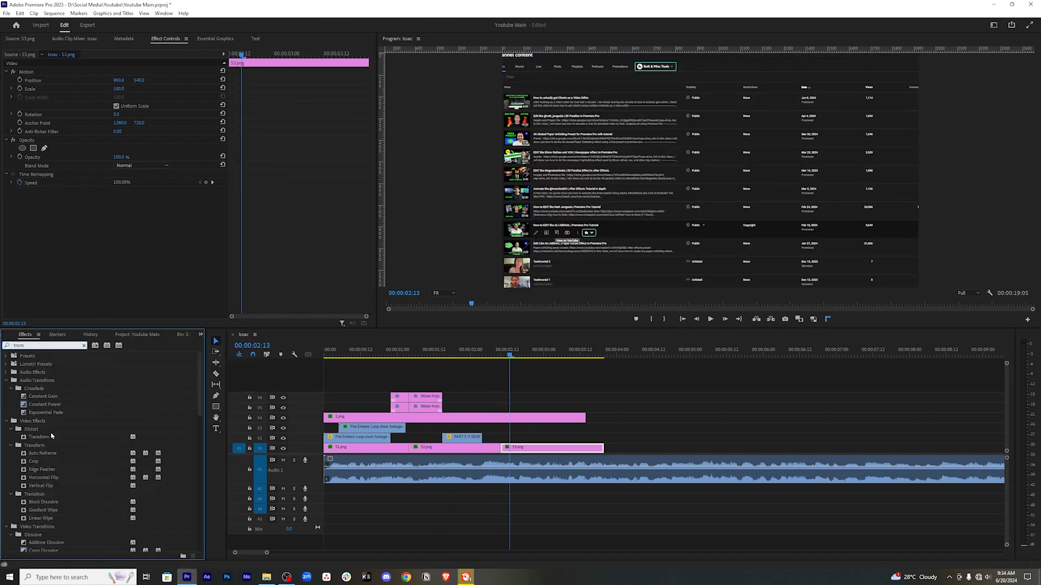
pyautogui.moveTo(52, 435); pyautogui.dragTo(570, 450)
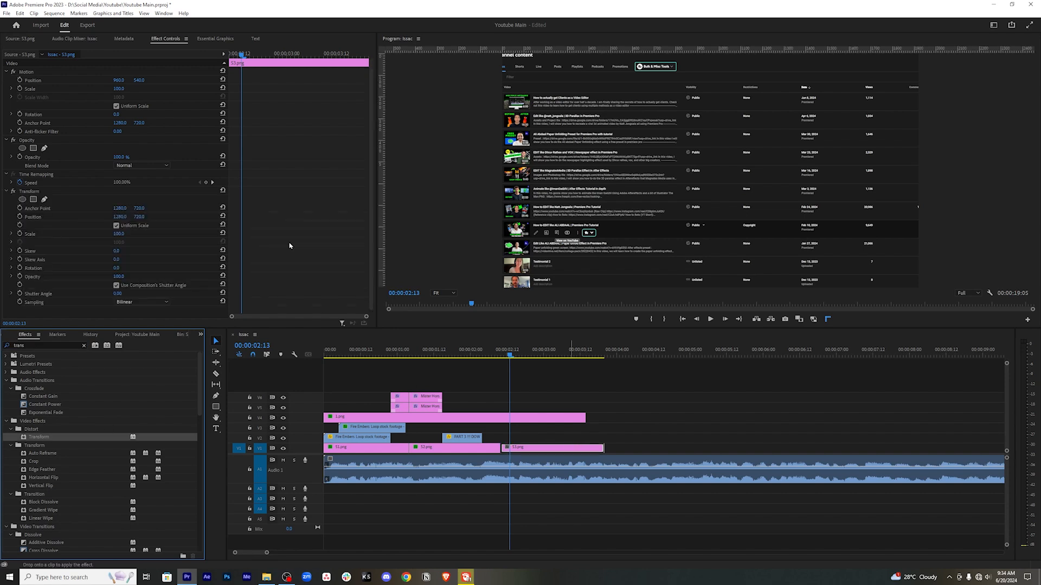
# Turn off the composition's shutter angle in the Transform effect of S3.png and set Shutter Angle to 180.
pyautogui.click(298, 239)
pyautogui.press('Up')
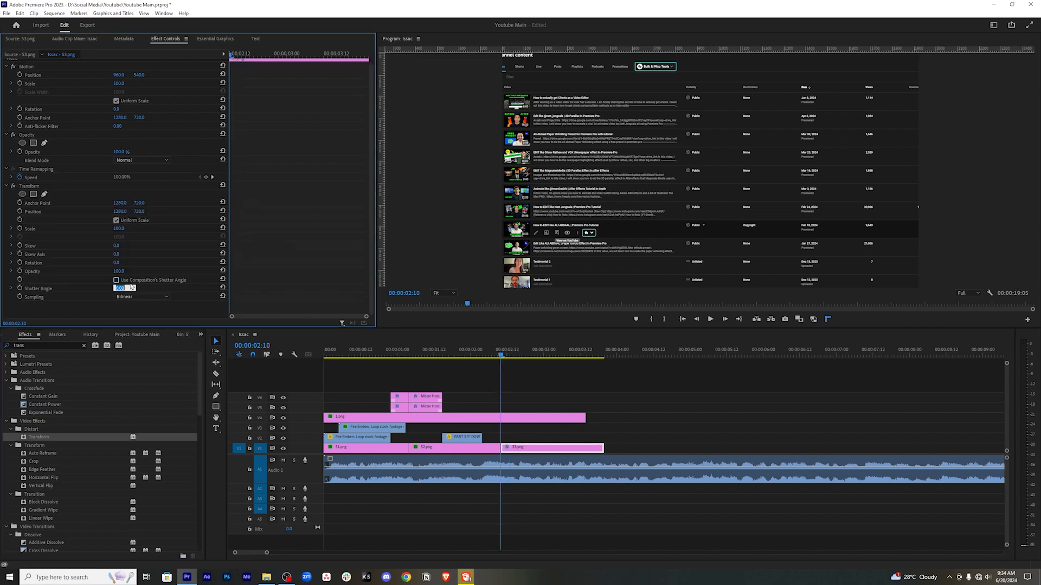
pyautogui.press('Return')
# Try animating the Transform Position and Scale of S3.png between 00:00:02:10 and 00:00:02:14 with eased keyframes.
pyautogui.click(20, 228)
pyautogui.click(19, 211)
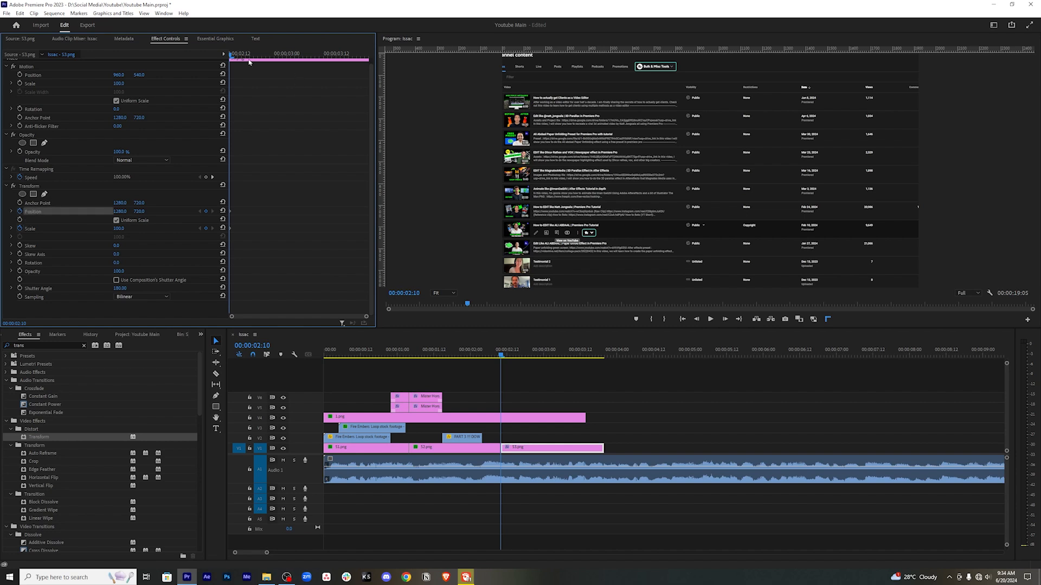
pyautogui.moveTo(232, 54); pyautogui.dragTo(245, 53)
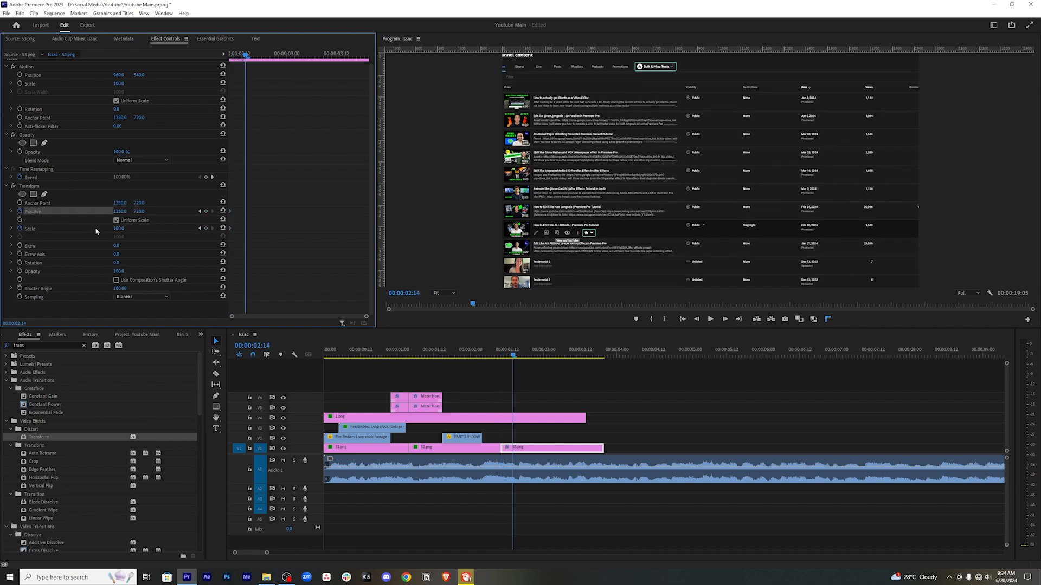
pyautogui.moveTo(118, 230); pyautogui.dragTo(85, 212)
pyautogui.moveTo(118, 228); pyautogui.dragTo(288, 191)
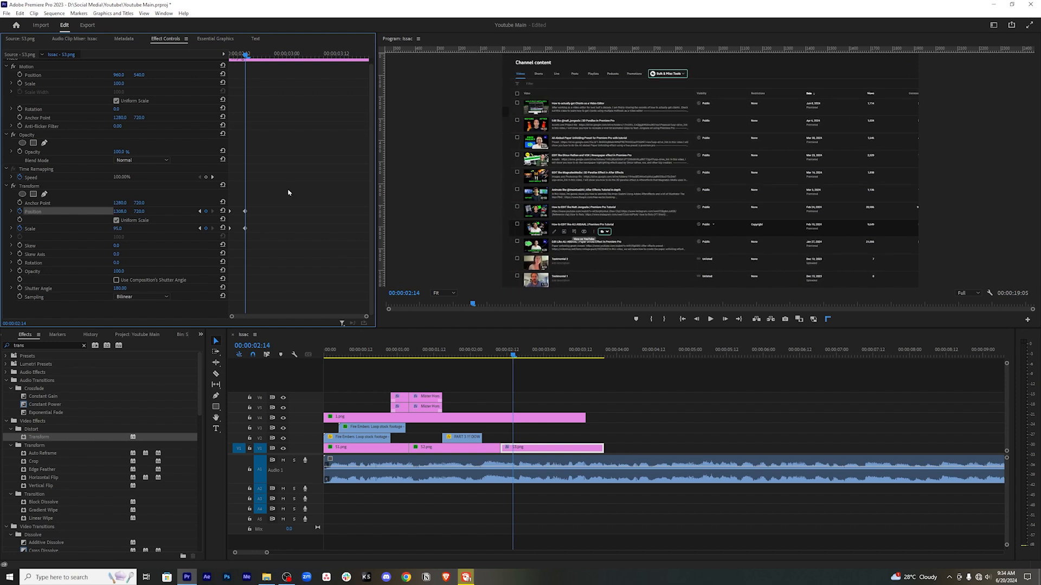
pyautogui.press('F9')
# Play back and scrub through the end of S2.png into the start of S3.png.
pyautogui.moveTo(467, 350)
pyautogui.mouseDown()
pyautogui.moveTo(511, 349)
pyautogui.moveTo(464, 350)
pyautogui.moveTo(506, 355)
pyautogui.moveTo(485, 355)
pyautogui.mouseUp()
pyautogui.press('space')
pyautogui.press('space')
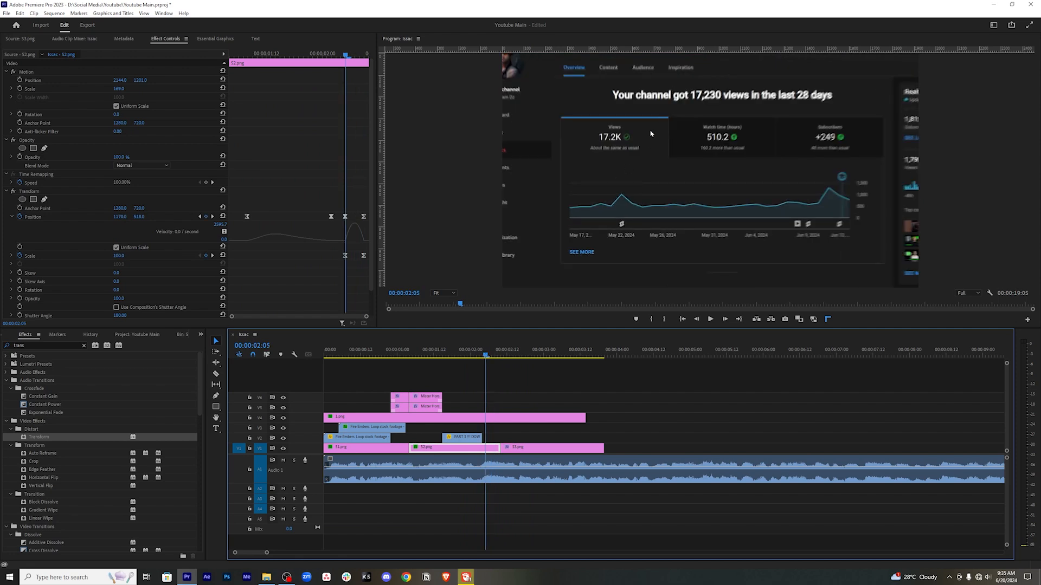
pyautogui.moveTo(482, 356); pyautogui.dragTo(503, 351)
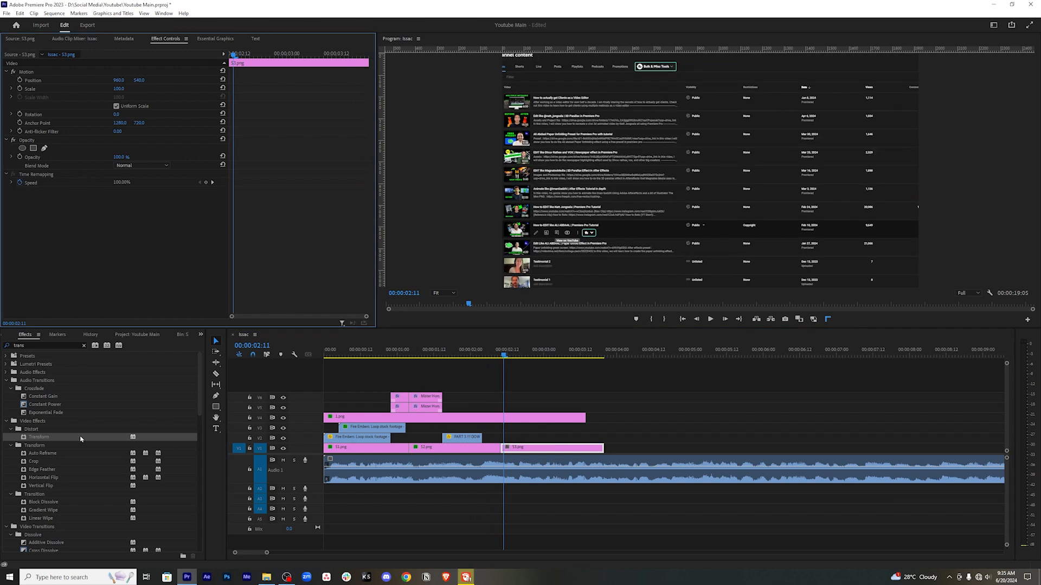
# Save the project and apply a fresh Transform effect to S3.png.
pyautogui.hotkey('ctrl', 's')
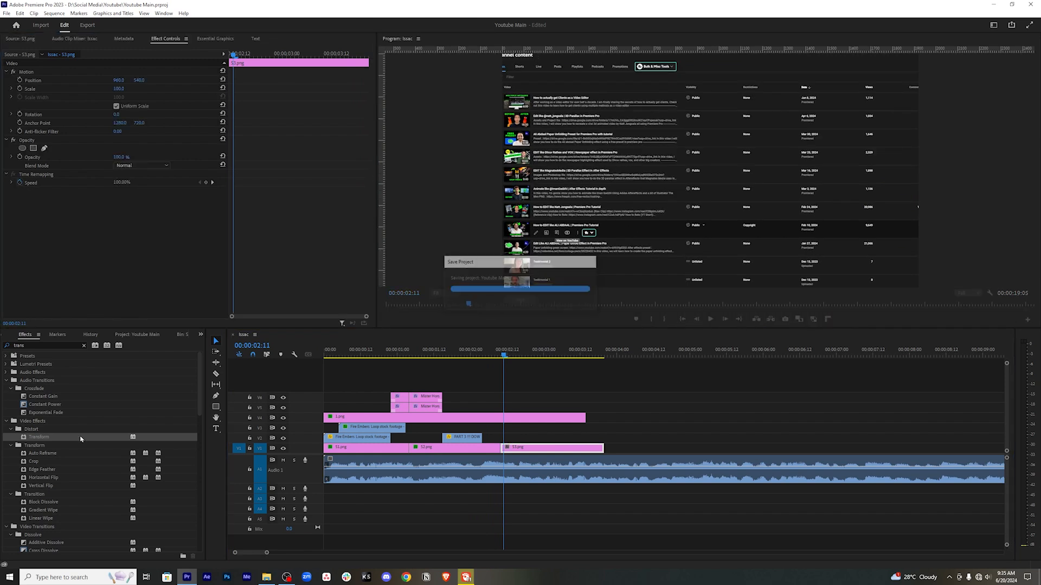
pyautogui.moveTo(503, 404); pyautogui.dragTo(523, 450)
pyautogui.moveTo(502, 355)
pyautogui.mouseDown()
pyautogui.moveTo(475, 357)
pyautogui.moveTo(502, 354)
pyautogui.mouseUp()
# Move S3.png's Transform anchor point to about 1070, 828, set Scale to 115, and keyframe Position and Scale at 00:00:02:10.
pyautogui.click(69, 210)
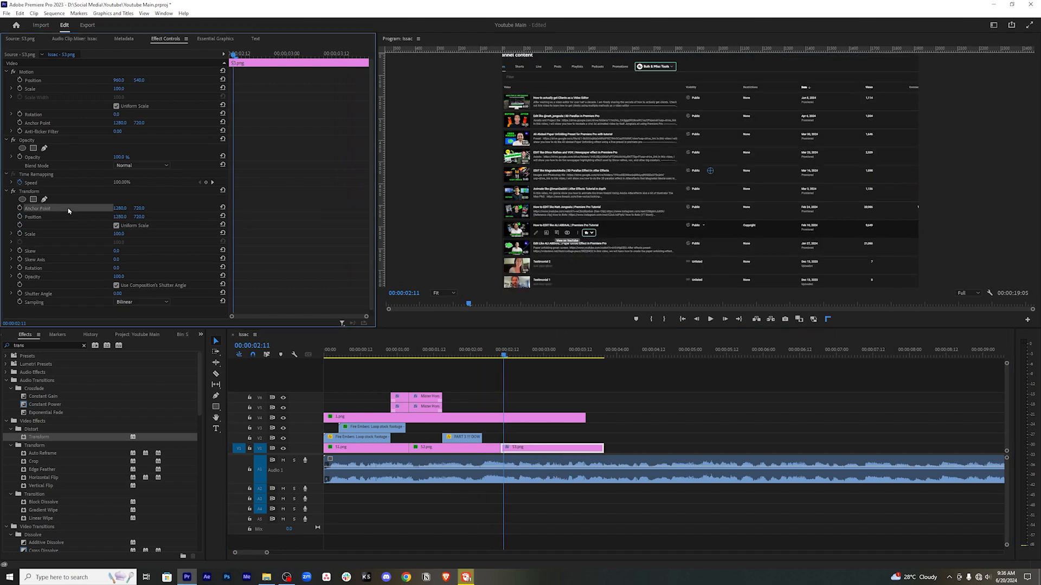
pyautogui.moveTo(711, 174); pyautogui.dragTo(661, 198)
pyautogui.moveTo(129, 237); pyautogui.dragTo(137, 237)
pyautogui.press('Left')
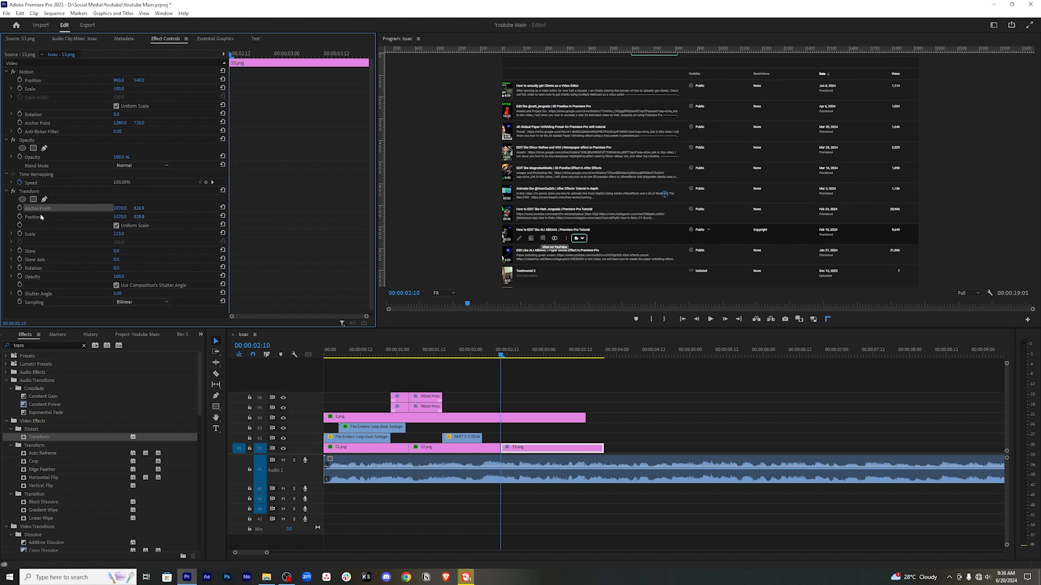
pyautogui.click(20, 216)
pyautogui.click(19, 234)
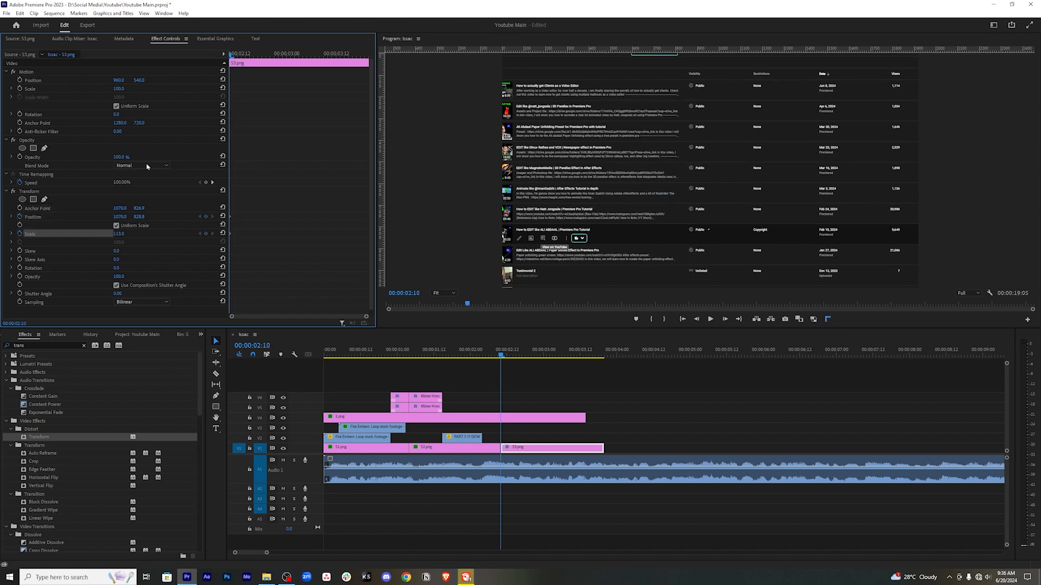
# At 00:00:02:18 set the Transform Scale of S3.png to 84 and ease the keyframes.
pyautogui.moveTo(229, 54); pyautogui.dragTo(262, 55)
pyautogui.moveTo(118, 233)
pyautogui.mouseDown()
pyautogui.moveTo(95, 233)
pyautogui.moveTo(105, 233)
pyautogui.mouseUp()
pyautogui.moveTo(262, 55)
pyautogui.mouseDown()
pyautogui.moveTo(229, 55)
pyautogui.moveTo(262, 55)
pyautogui.mouseUp()
pyautogui.moveTo(326, 175); pyautogui.dragTo(173, 265)
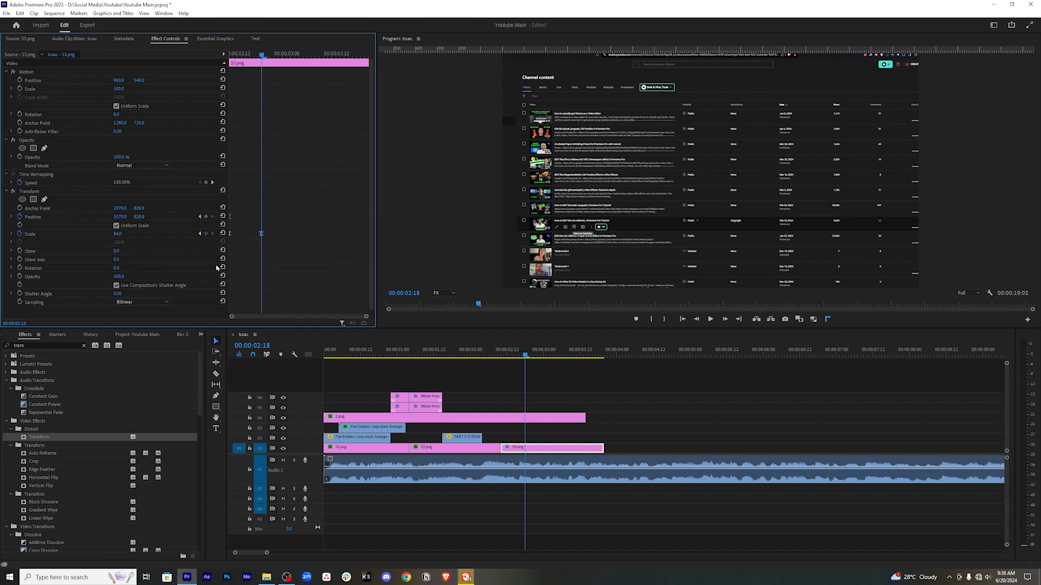
# Play back the cut, and shift S2.png's final Transform Position and Scale keyframes to the end of its clip.
pyautogui.click(476, 353)
pyautogui.press('space')
pyautogui.press('space')
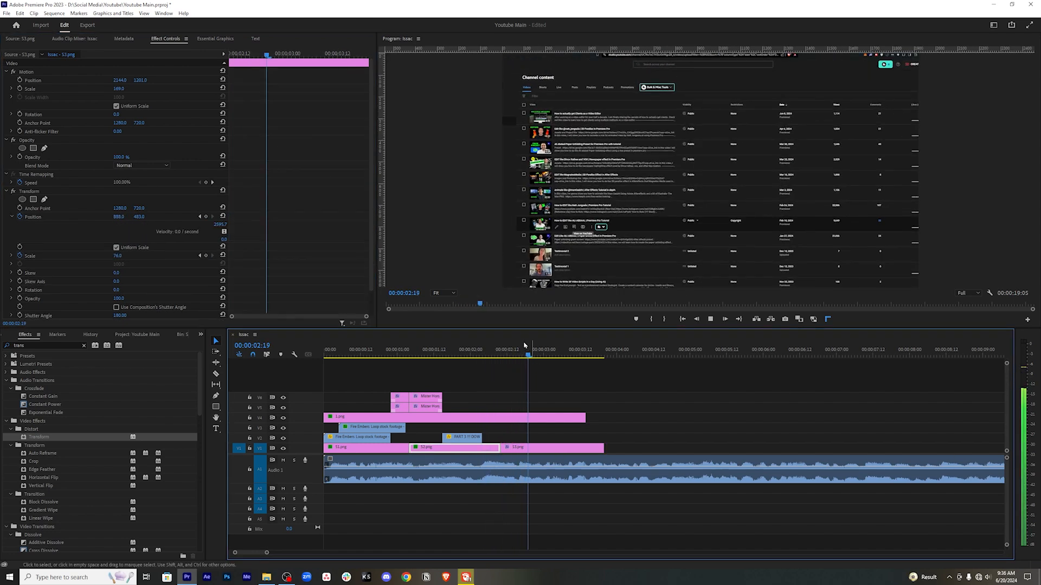
pyautogui.click(494, 353)
pyautogui.moveTo(364, 216); pyautogui.dragTo(368, 217)
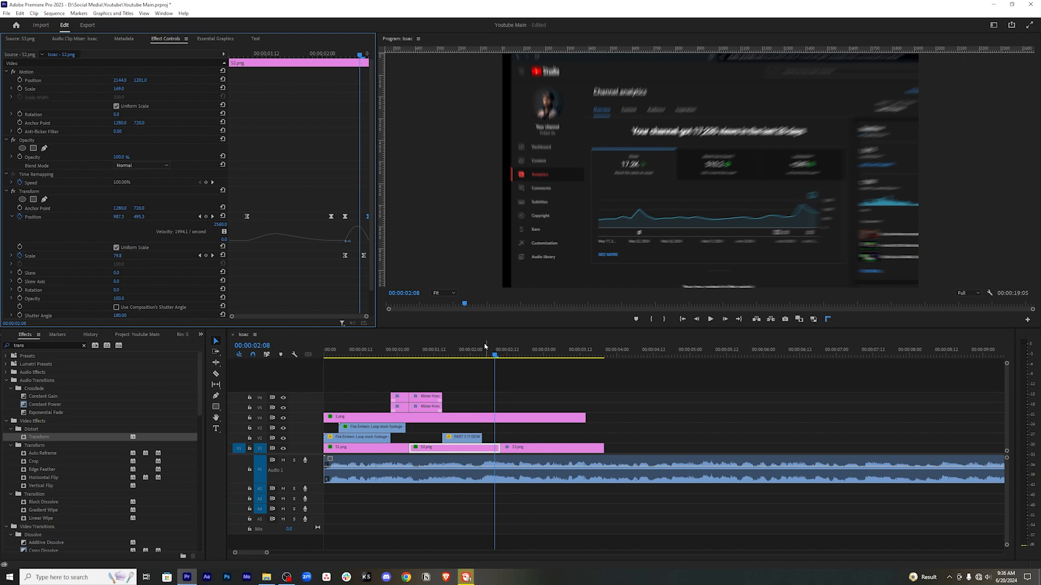
pyautogui.moveTo(363, 255); pyautogui.dragTo(368, 256)
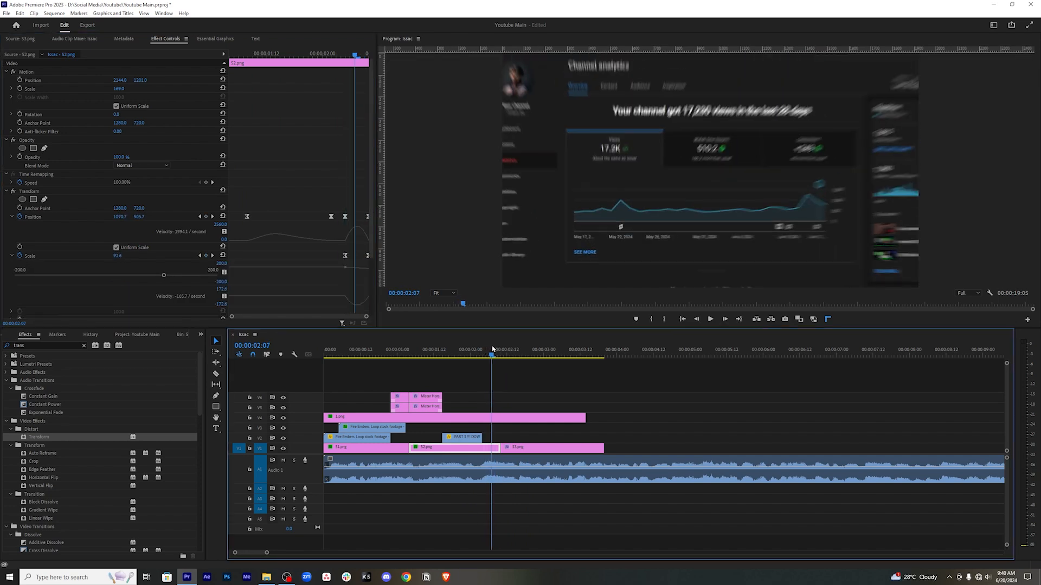
# At S3.png's Scale keyframe at 00:00:02:18, set the horizontal Transform Position to 1008.
pyautogui.moveTo(492, 350); pyautogui.dragTo(510, 348)
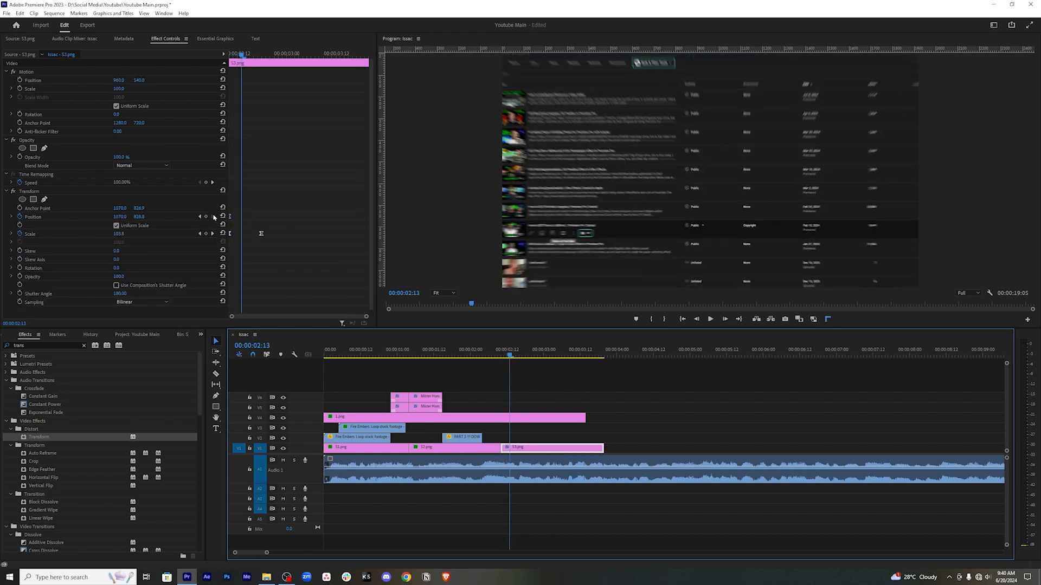
pyautogui.click(213, 234)
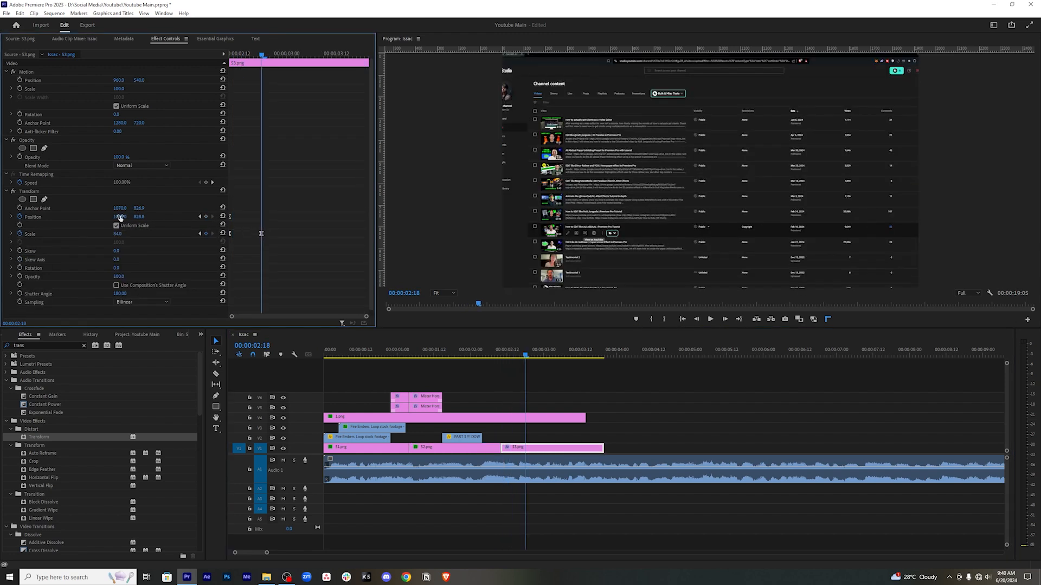
pyautogui.moveTo(121, 216); pyautogui.dragTo(85, 217)
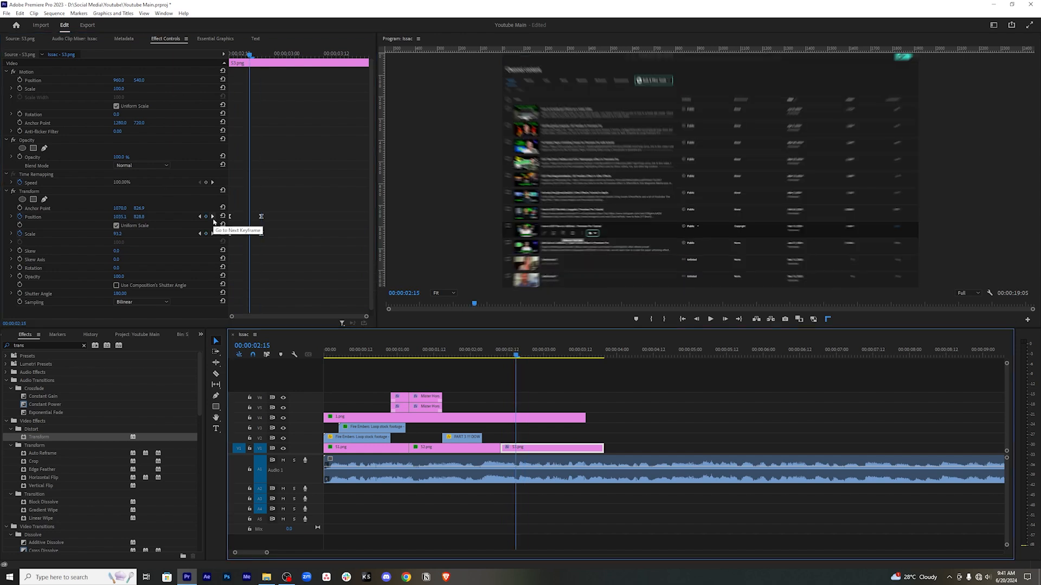
pyautogui.click(212, 217)
pyautogui.moveTo(121, 217)
pyautogui.mouseDown()
pyautogui.moveTo(162, 217)
pyautogui.moveTo(122, 217)
pyautogui.mouseUp()
# Play back and scrub the blurred move from S2.png into S3.png, and check S3.png's Transform shutter angle.
pyautogui.moveTo(477, 352); pyautogui.dragTo(455, 353)
pyautogui.press('space')
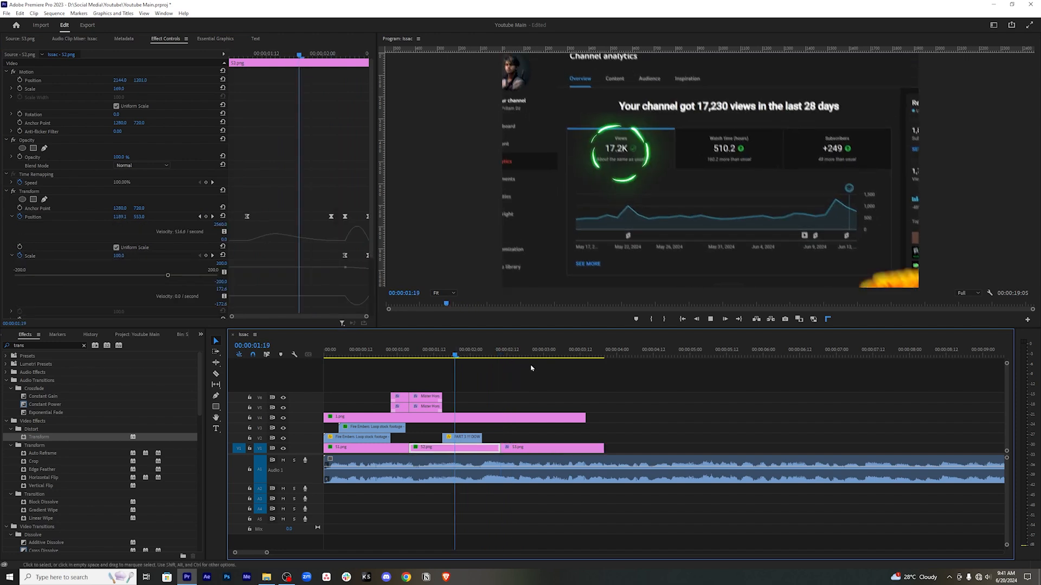
pyautogui.click(522, 353)
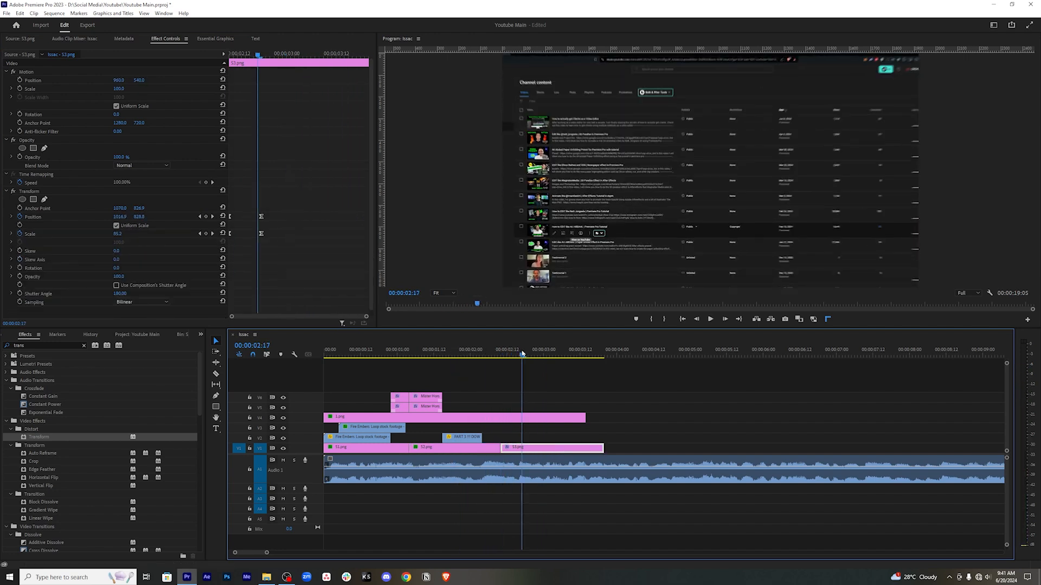
pyautogui.moveTo(522, 353); pyautogui.dragTo(514, 353)
pyautogui.scroll(-1, 165, 294)
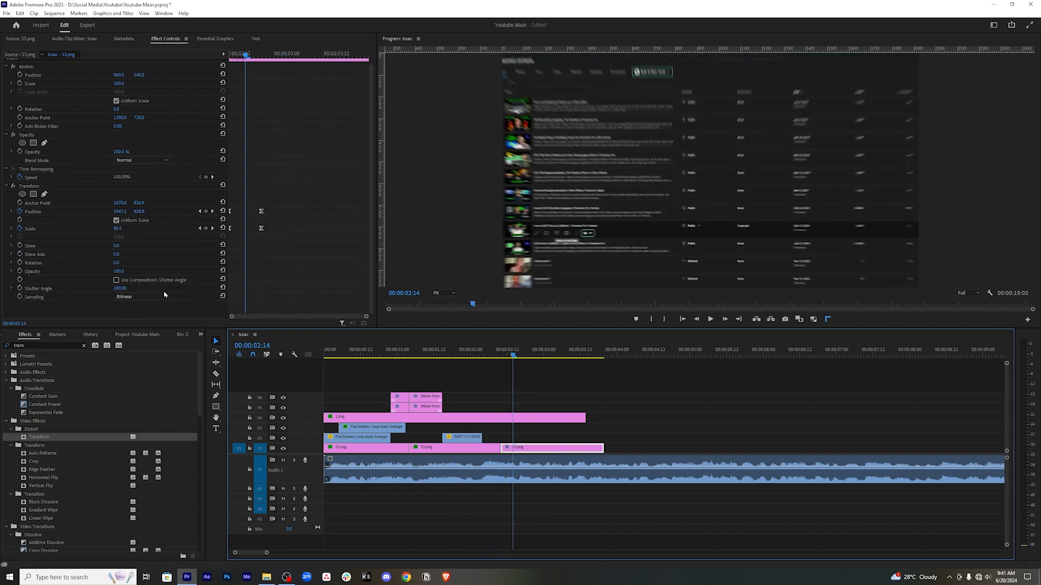
pyautogui.click(117, 288)
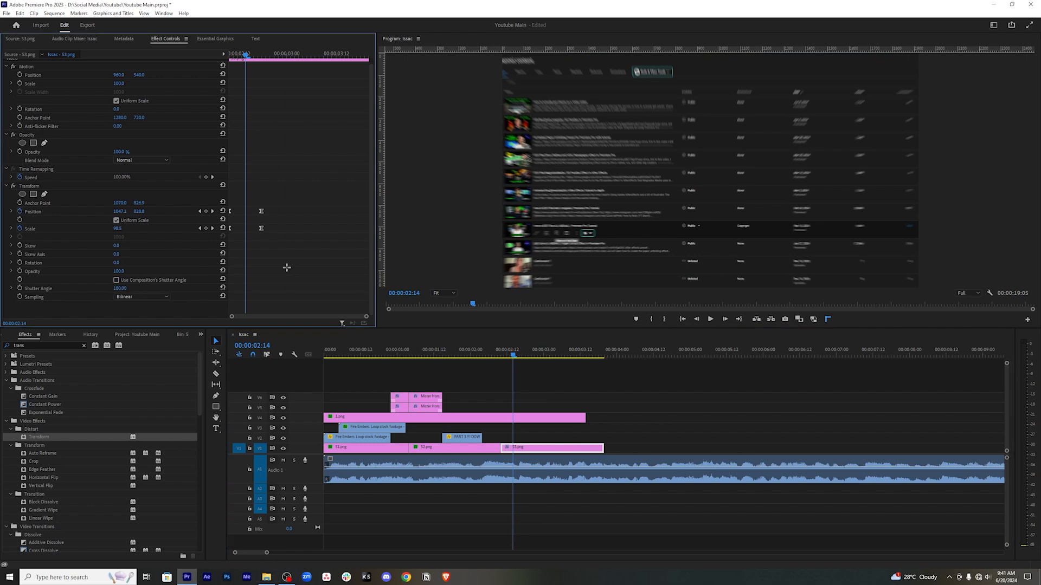
pyautogui.moveTo(490, 355)
pyautogui.mouseDown()
pyautogui.moveTo(502, 354)
pyautogui.moveTo(482, 355)
pyautogui.mouseUp()
pyautogui.click(483, 342)
# Open the reference video from the project and step through its frames around the channel content shot.
pyautogui.click(156, 336)
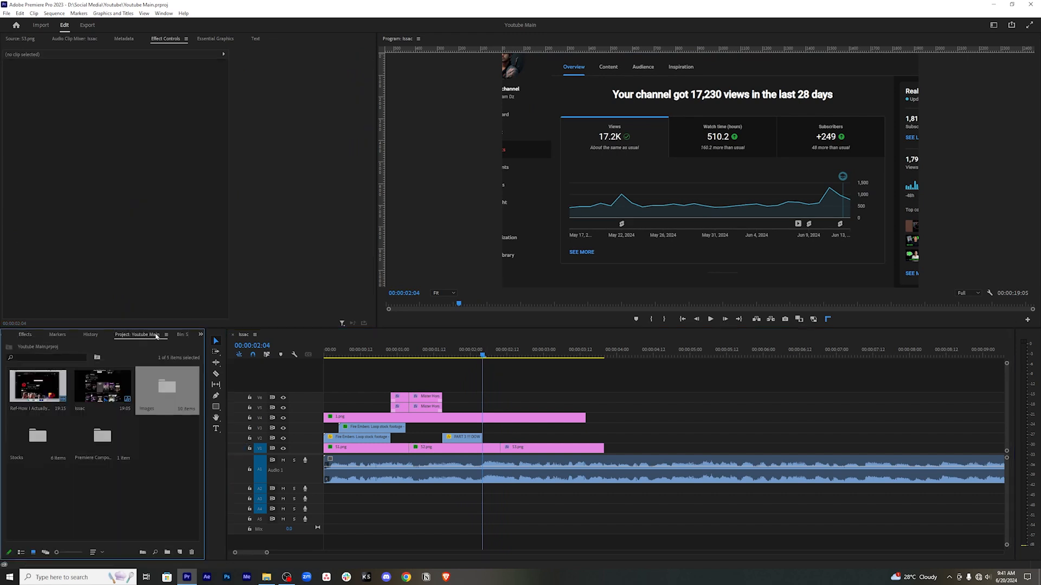
pyautogui.doubleClick(38, 387)
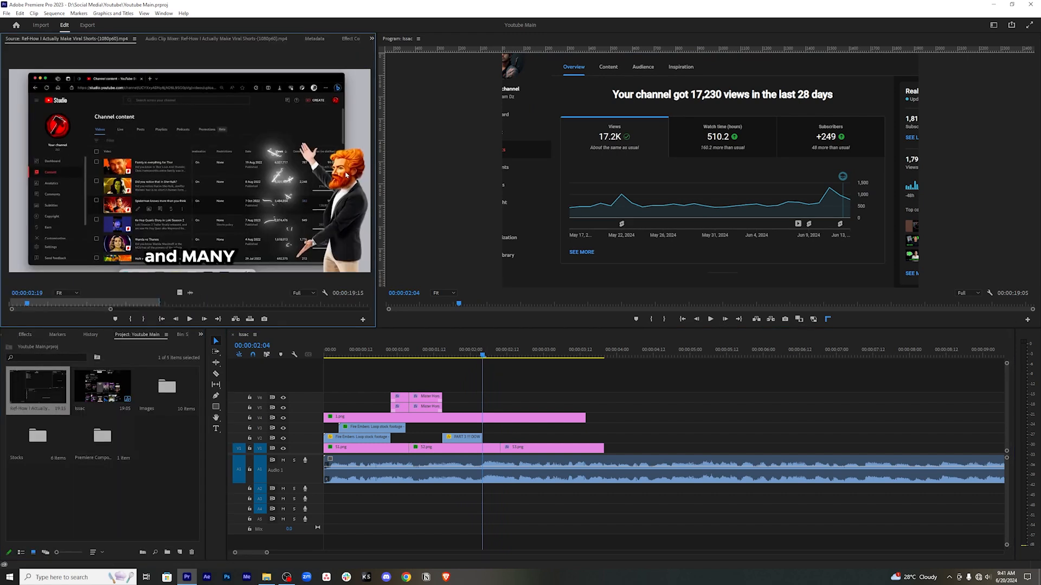
pyautogui.scroll(10, 345, 171)
pyautogui.scroll(-3, 339, 208)
# Place 2.png from the Images bin on track V2 starting at 00:00:02:08.
pyautogui.moveTo(501, 354); pyautogui.dragTo(495, 354)
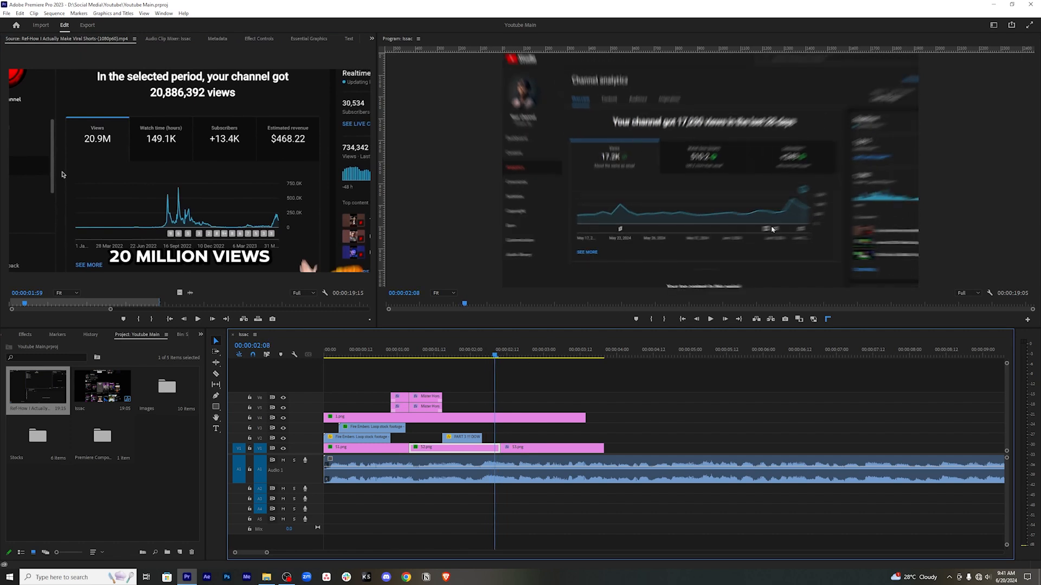
pyautogui.doubleClick(145, 393)
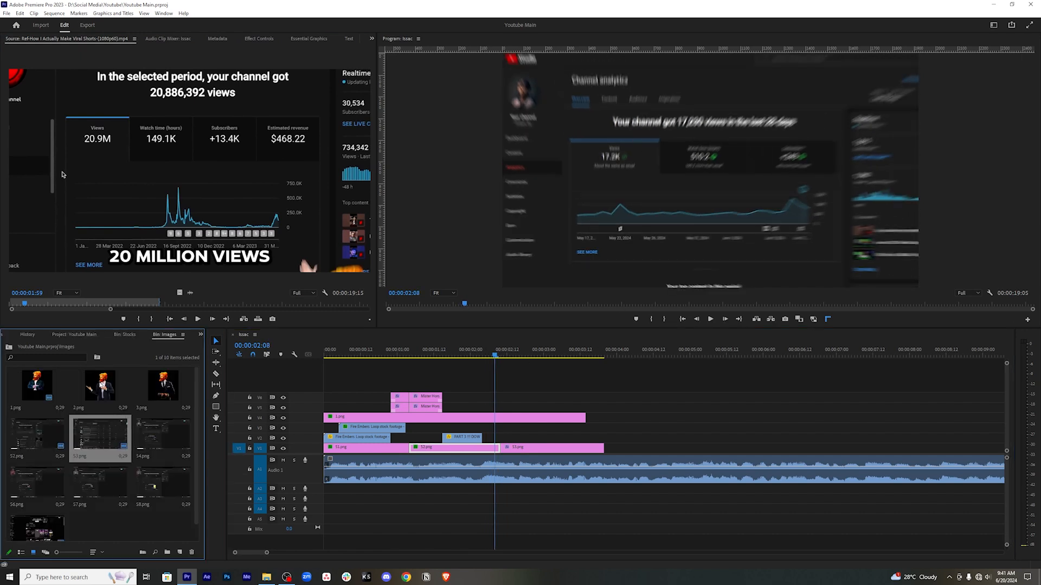
pyautogui.doubleClick(100, 386)
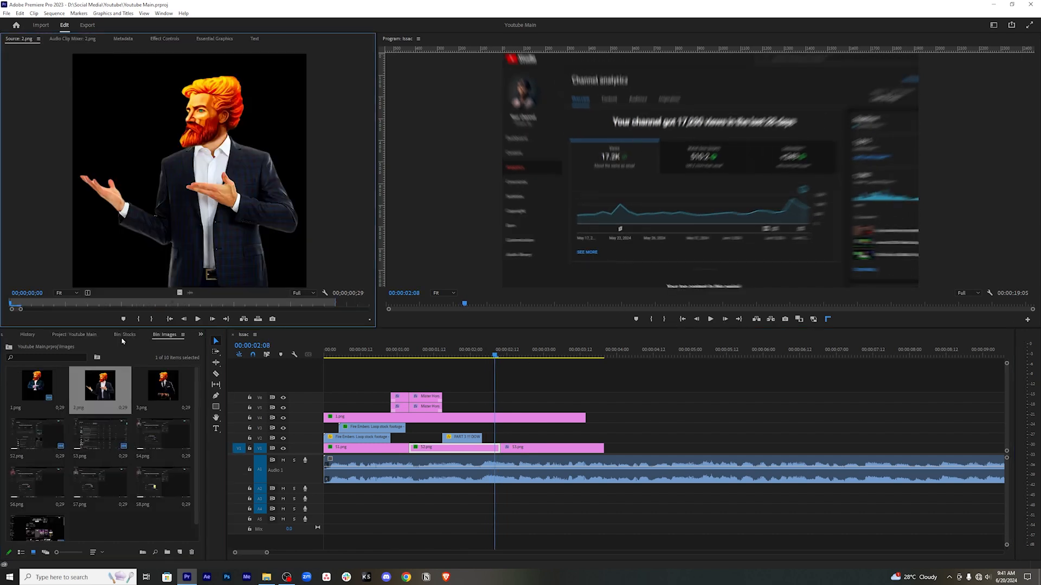
pyautogui.doubleClick(51, 382)
pyautogui.doubleClick(95, 387)
pyautogui.moveTo(411, 375); pyautogui.dragTo(496, 437)
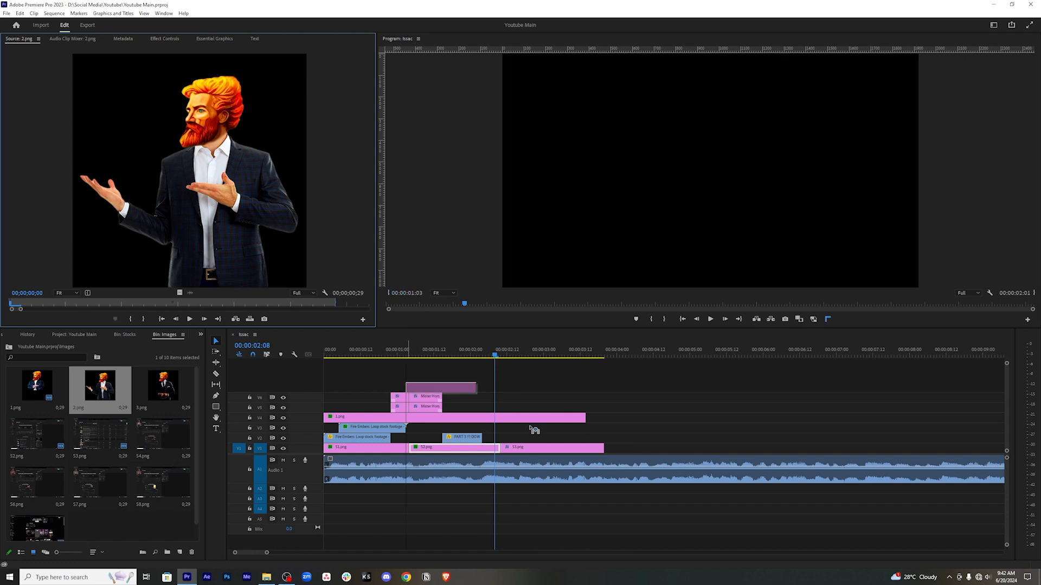
# Set the Motion Scale of 2.png to 75 and its Position to 1577, 676.
pyautogui.click(163, 39)
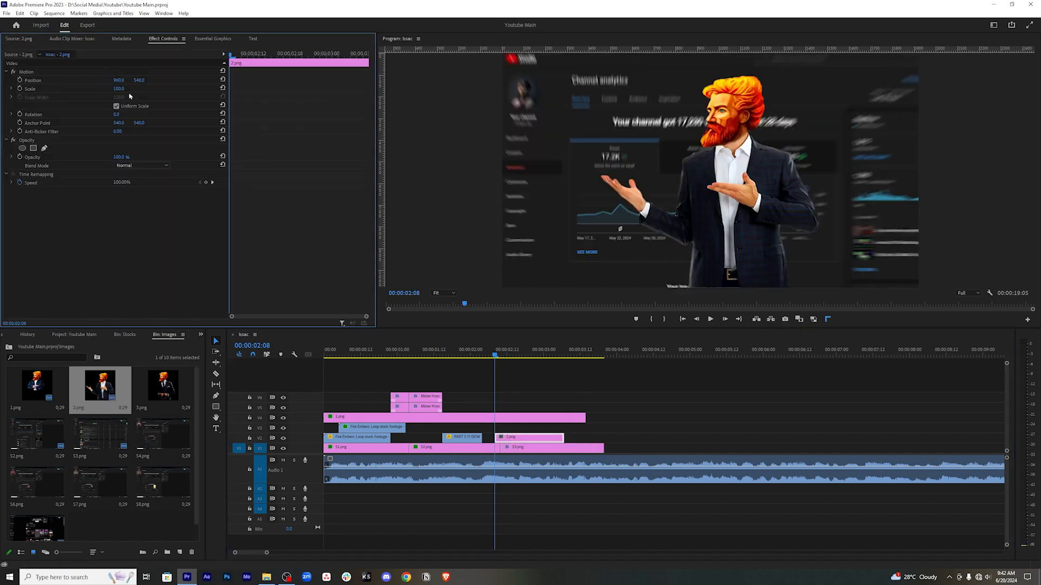
pyautogui.moveTo(119, 89); pyautogui.dragTo(339, 80)
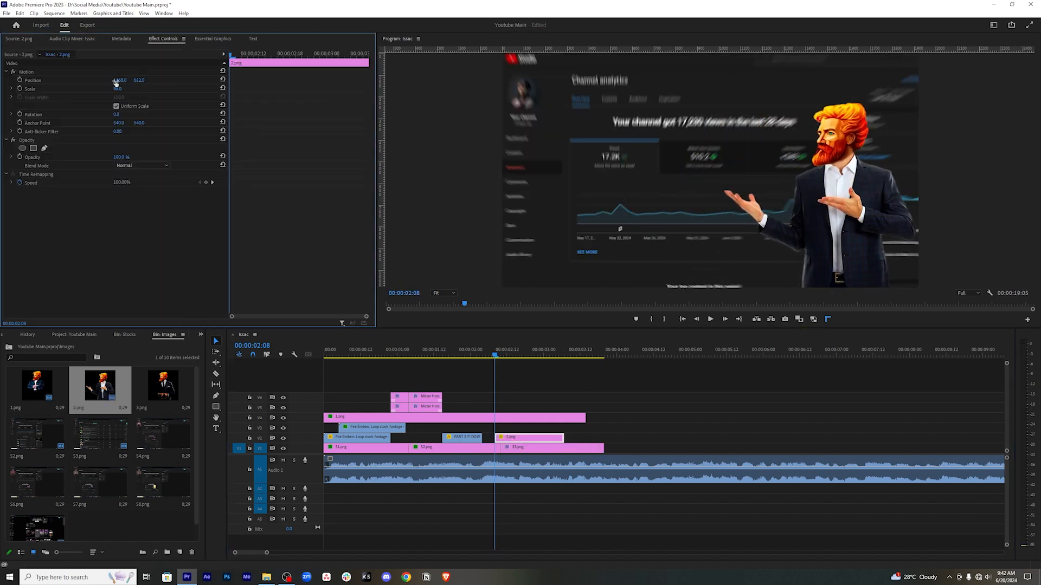
pyautogui.press('Return')
pyautogui.moveTo(140, 80); pyautogui.dragTo(179, 81)
# Apply the Transform effect to 2.png with the composition's shutter angle off and Shutter Angle set to 180.
pyautogui.click(201, 334)
pyautogui.click(214, 372)
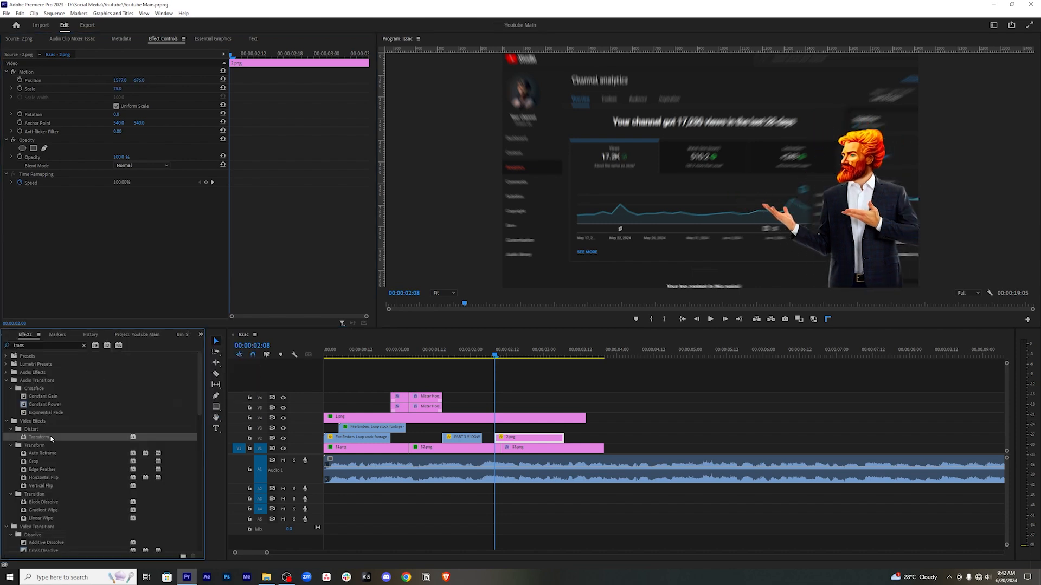
pyautogui.moveTo(51, 438); pyautogui.dragTo(531, 443)
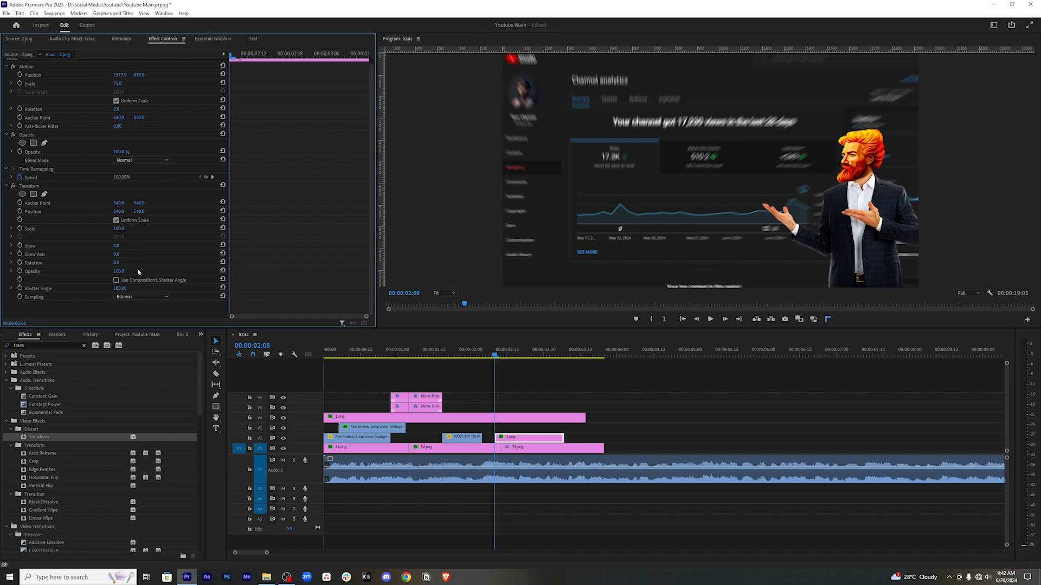
# Add Transform Position and Scale keyframes to 2.png at 00:00:02:08 and 00:00:02:15.
pyautogui.click(20, 212)
pyautogui.click(20, 228)
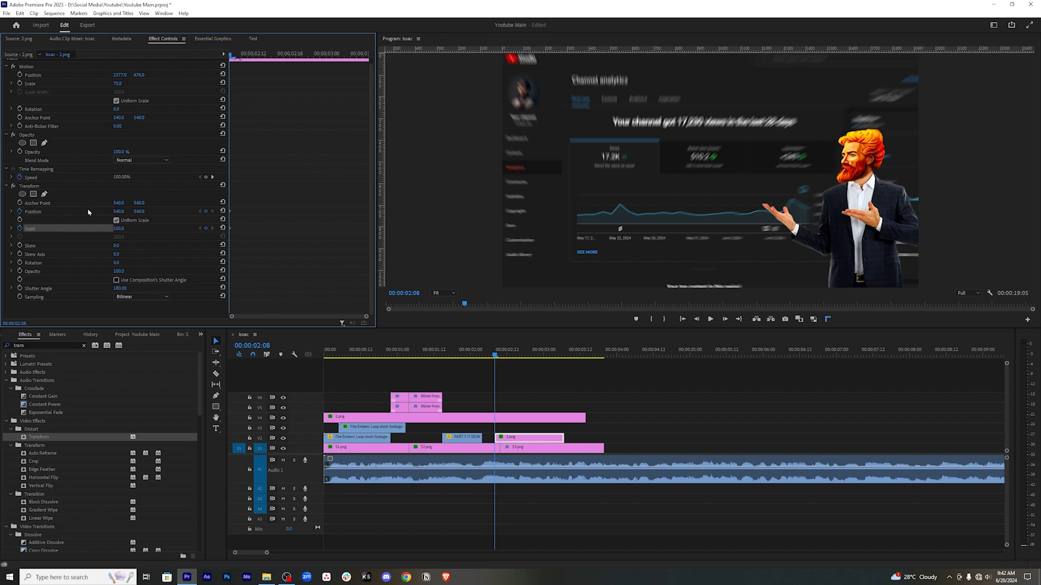
pyautogui.moveTo(231, 55); pyautogui.dragTo(272, 56)
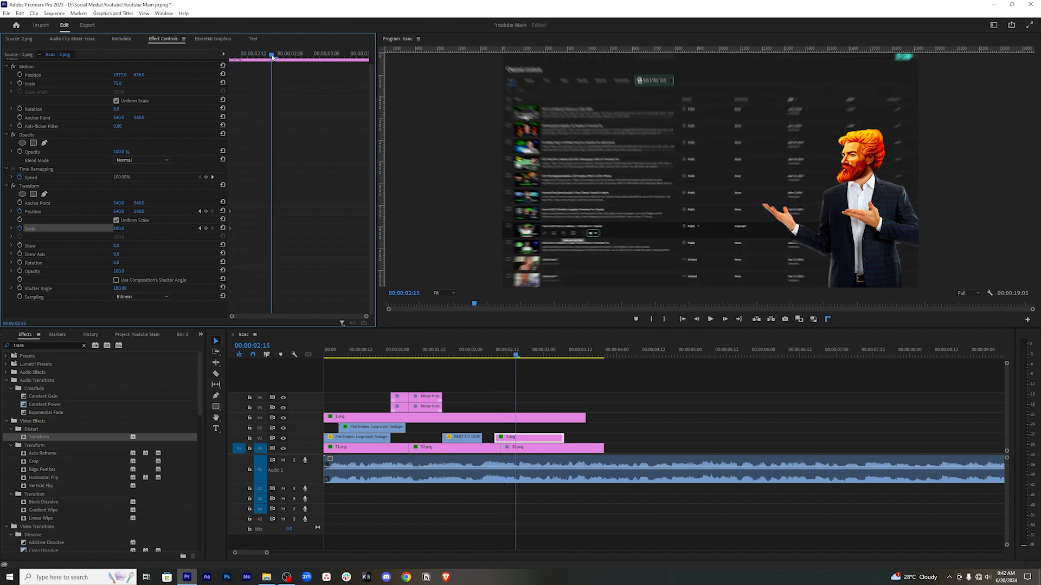
pyautogui.click(207, 212)
pyautogui.click(206, 229)
# Lower the Transform Position of 2.png at 00:00:02:08 so the character rises from below, and ease all its keyframes.
pyautogui.moveTo(265, 56); pyautogui.dragTo(228, 63)
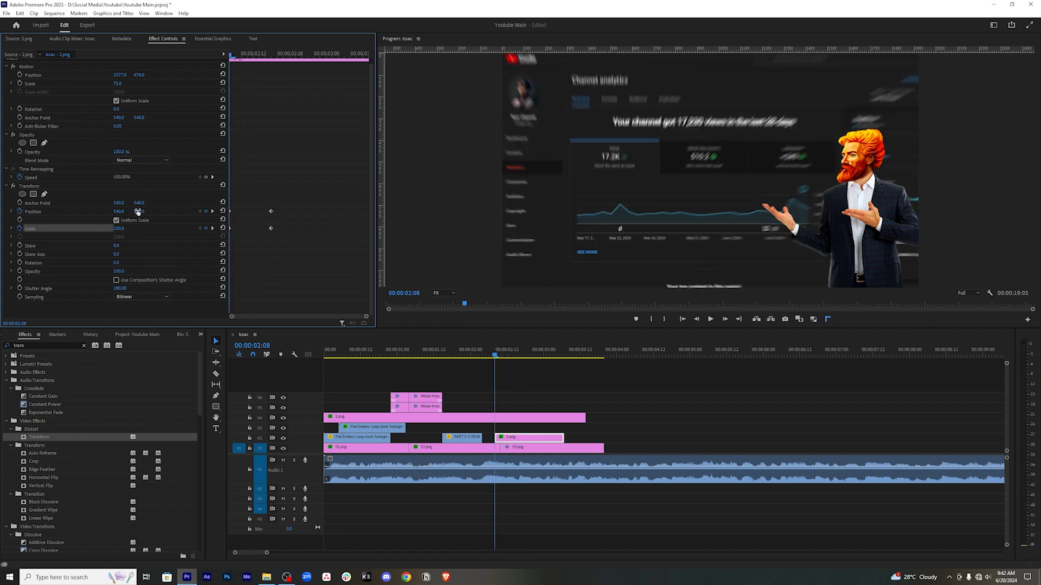
pyautogui.moveTo(139, 212); pyautogui.dragTo(718, 212)
pyautogui.moveTo(231, 52); pyautogui.dragTo(253, 55)
pyautogui.moveTo(295, 137); pyautogui.dragTo(186, 321)
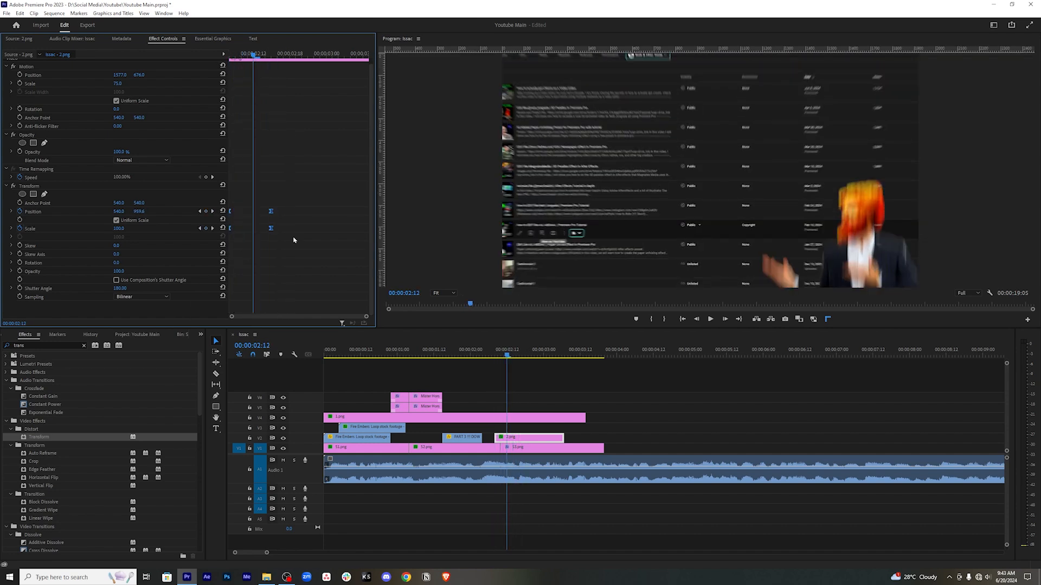
# Move the ending Transform Position keyframe of S3.png to near 00:00:03:00, delete its Transform Scale keyframes, and play back the transition.
pyautogui.click(486, 351)
pyautogui.moveTo(488, 351); pyautogui.dragTo(537, 352)
pyautogui.moveTo(305, 213); pyautogui.dragTo(249, 263)
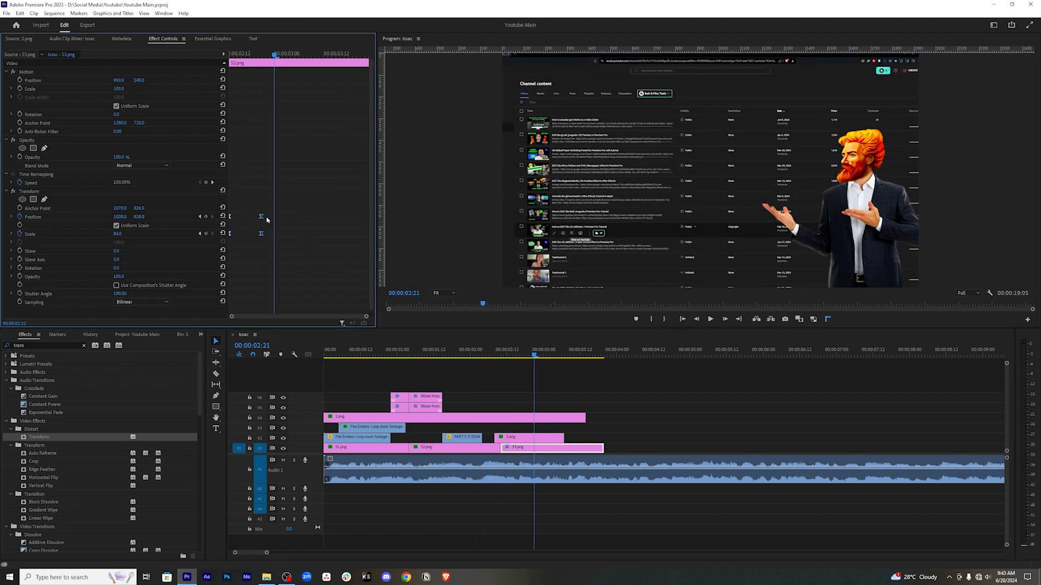
pyautogui.moveTo(261, 217); pyautogui.dragTo(285, 217)
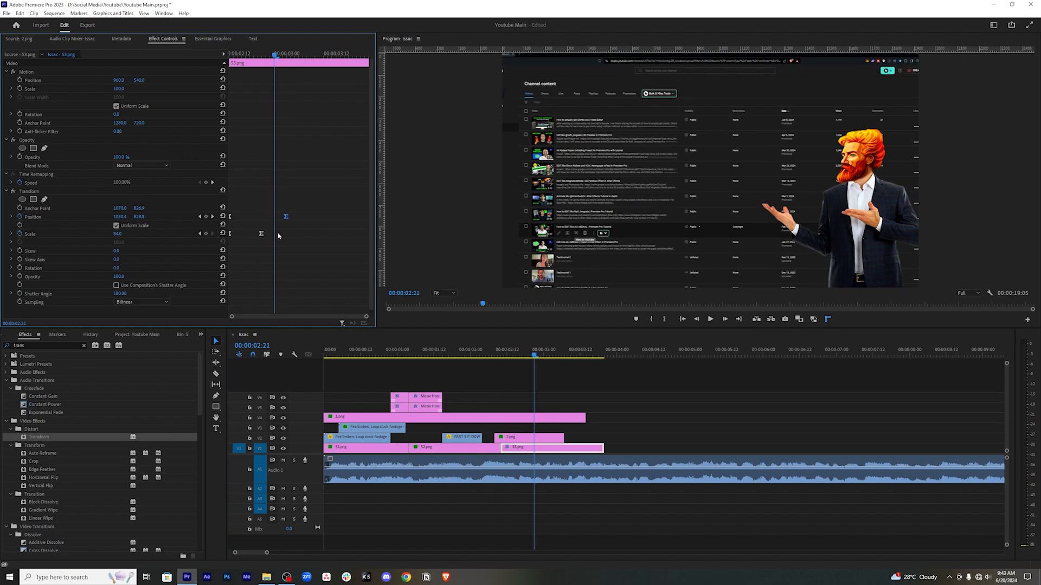
pyautogui.press('Delete')
pyautogui.moveTo(233, 55); pyautogui.dragTo(204, 65)
pyautogui.click(529, 402)
pyautogui.hotkey('shift', 'Left')
pyautogui.press('space')
pyautogui.click(484, 353)
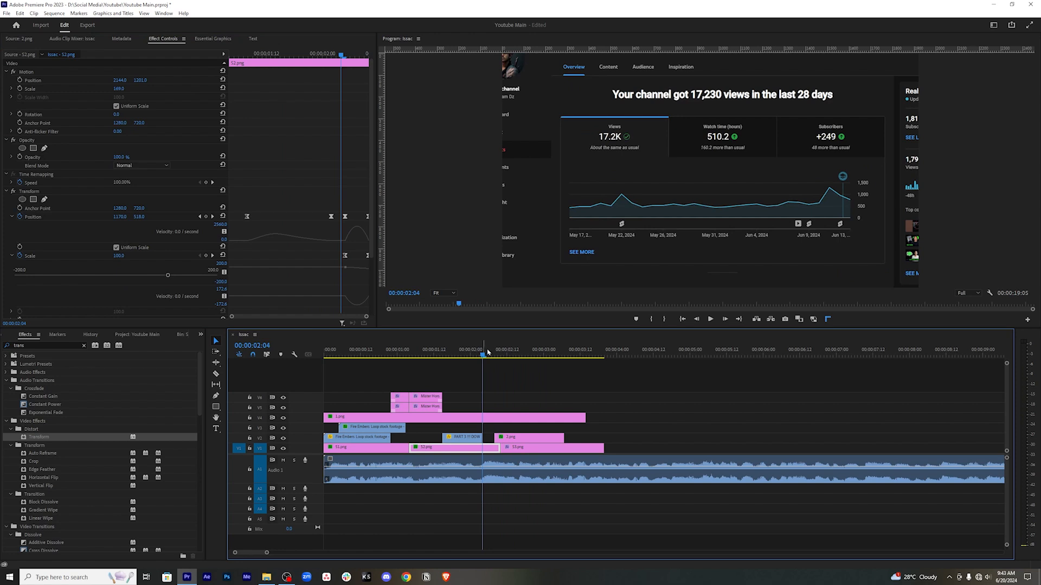
pyautogui.press('space')
pyautogui.press('space')
pyautogui.click(525, 355)
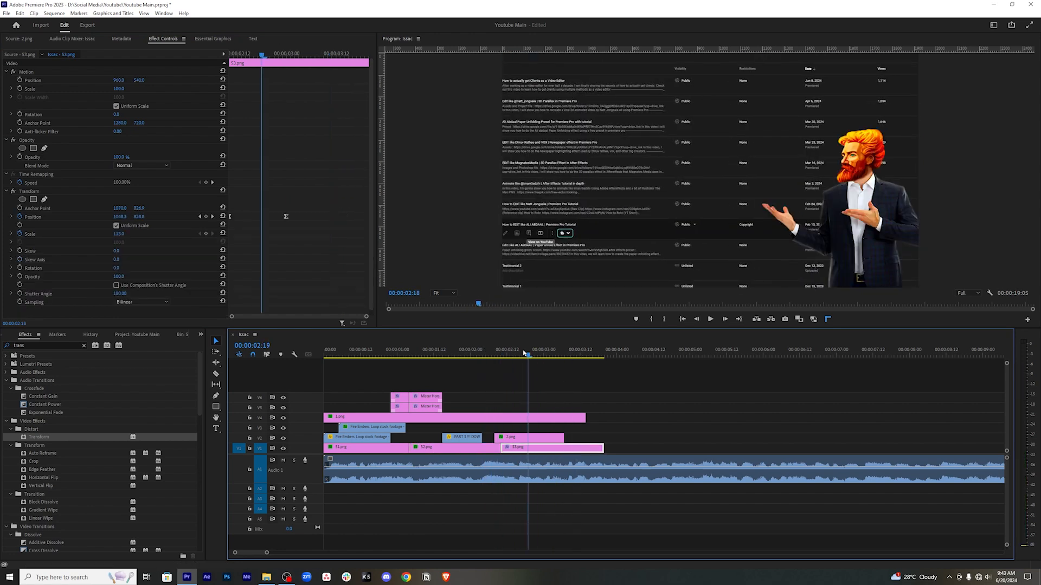
# Undo the deletion of S3.png's Scale keyframes, return its ending Position keyframe to 00:00:02:18, and replay the transition.
pyautogui.hotkey('ctrl', 'z')
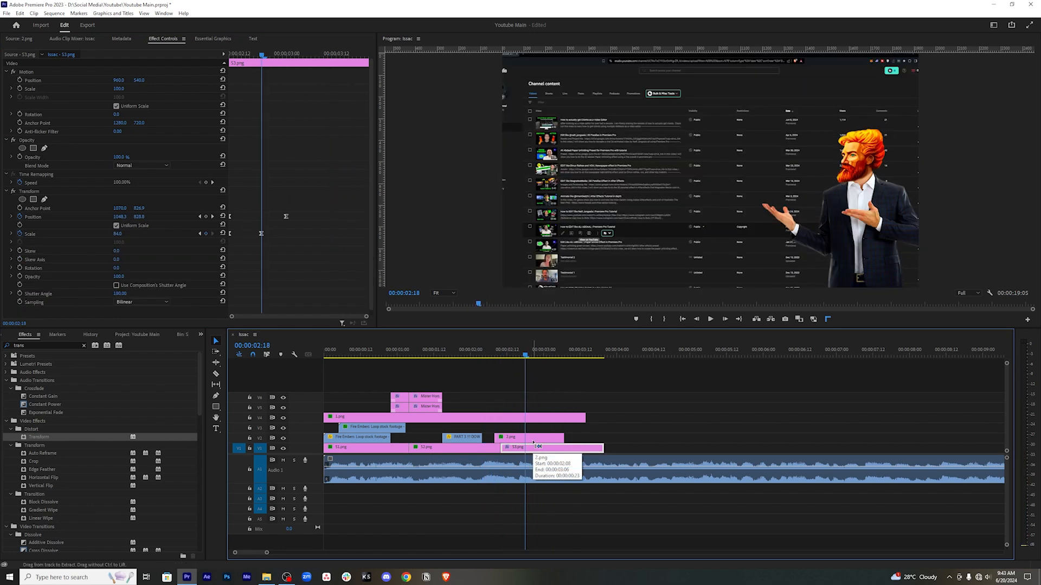
pyautogui.moveTo(524, 351)
pyautogui.mouseDown()
pyautogui.moveTo(492, 355)
pyautogui.moveTo(541, 355)
pyautogui.moveTo(519, 354)
pyautogui.mouseUp()
pyautogui.moveTo(287, 217); pyautogui.dragTo(261, 219)
pyautogui.click(481, 355)
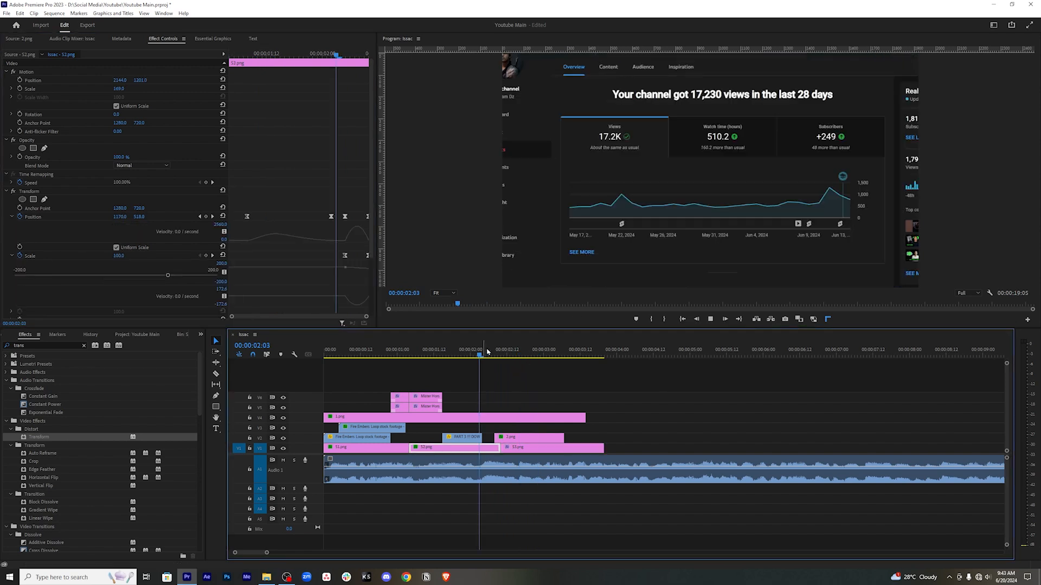
pyautogui.press('space')
pyautogui.press('space')
# Delete the Transform Scale keyframes from 2.png, keeping only its Position animation.
pyautogui.moveTo(514, 358)
pyautogui.mouseDown()
pyautogui.moveTo(504, 355)
pyautogui.moveTo(522, 355)
pyautogui.mouseUp()
pyautogui.click(532, 438)
pyautogui.moveTo(307, 237); pyautogui.dragTo(179, 252)
pyautogui.press('Delete')
pyautogui.click(520, 355)
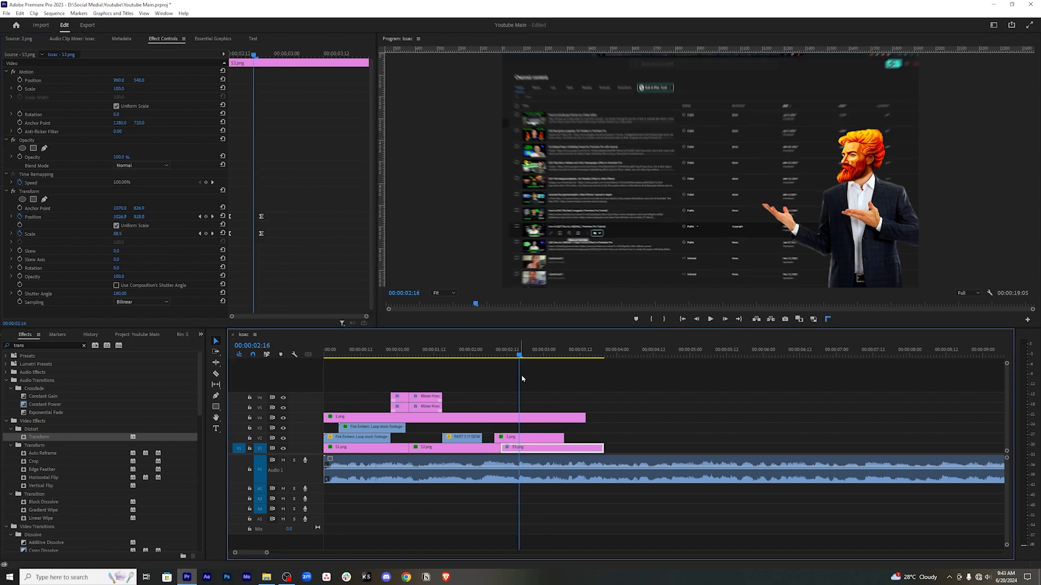
# Move the ending Transform Position keyframe of 2.png to 00:00:02:18 and play back the entrance.
pyautogui.click(526, 440)
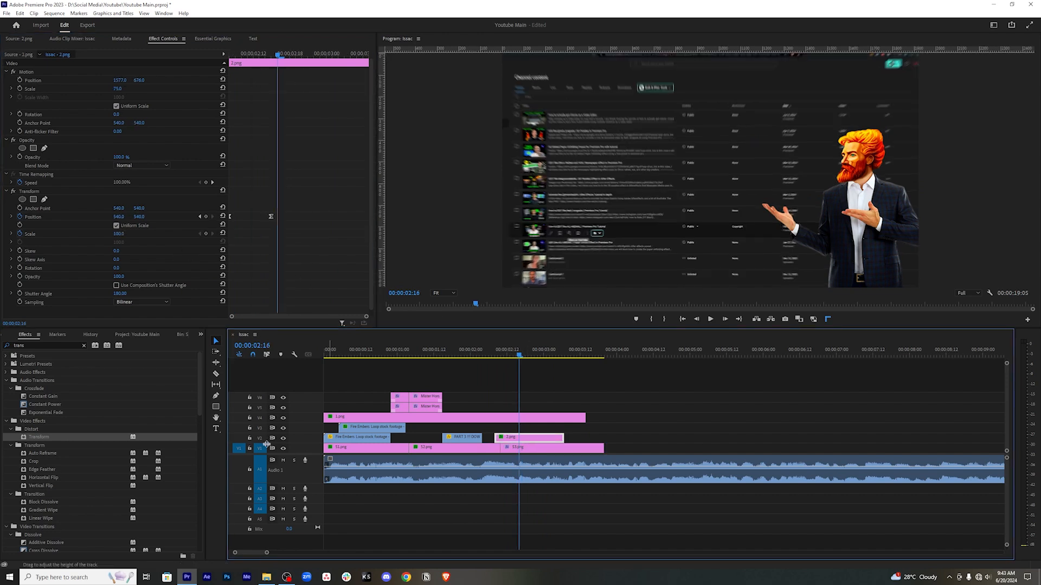
pyautogui.click(289, 215)
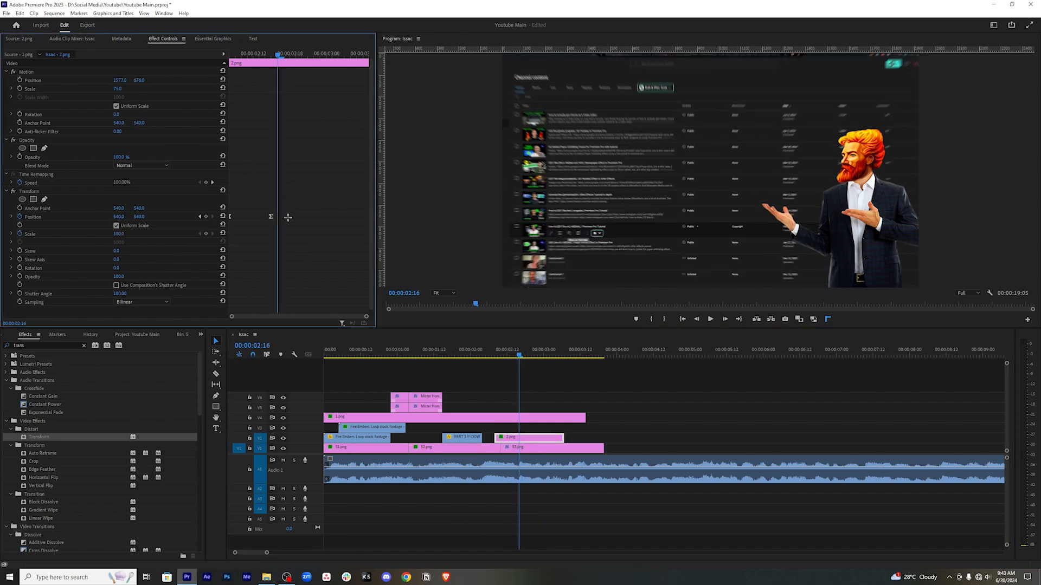
pyautogui.moveTo(278, 218); pyautogui.dragTo(292, 218)
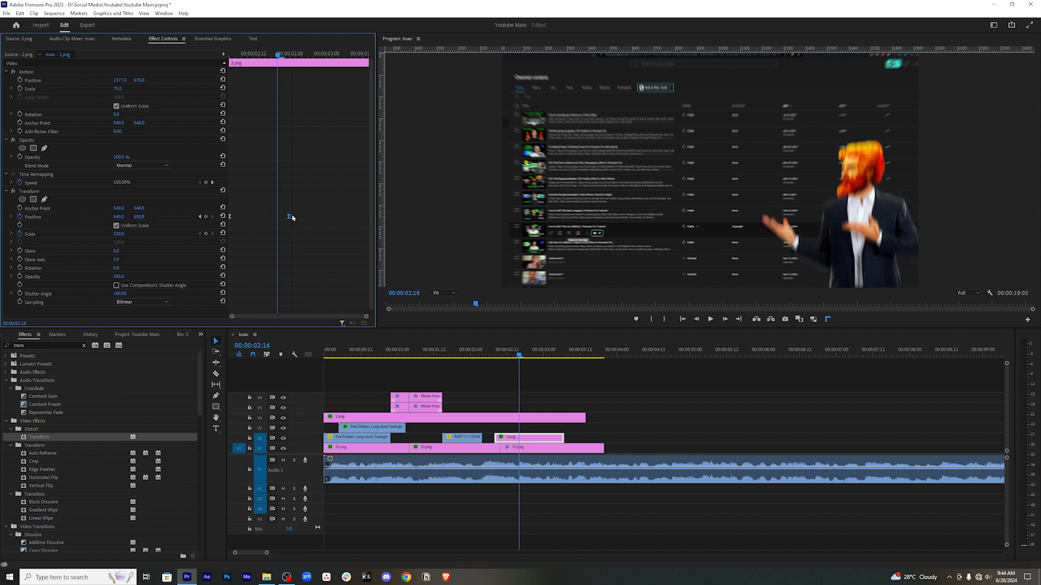
pyautogui.click(489, 353)
pyautogui.press('space')
pyautogui.press('space')
# Move the ending Transform Position and Scale keyframes of S3.png to 00:00:02:19 and expand their velocity graphs.
pyautogui.moveTo(244, 55); pyautogui.dragTo(274, 59)
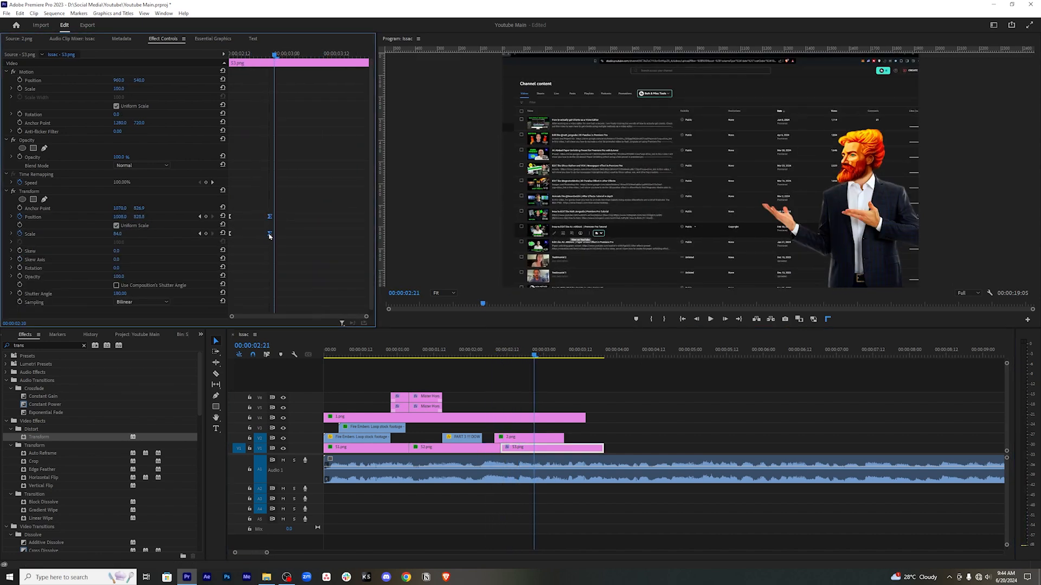
pyautogui.moveTo(492, 355); pyautogui.dragTo(525, 354)
pyautogui.click(564, 447)
pyautogui.click(12, 217)
pyautogui.click(12, 255)
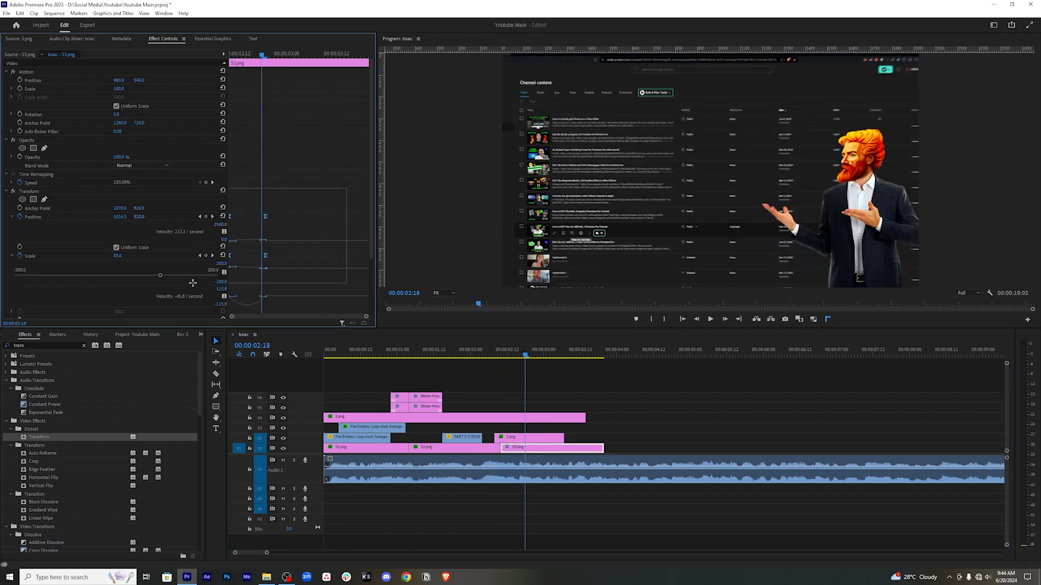
# Try to adjust the velocity easing of S3.png's ending Transform keyframes, and undo the change.
pyautogui.moveTo(522, 357)
pyautogui.mouseDown()
pyautogui.moveTo(502, 355)
pyautogui.moveTo(519, 353)
pyautogui.mouseUp()
pyautogui.click(264, 242)
pyautogui.moveTo(201, 297); pyautogui.dragTo(201, 298)
pyautogui.hotkey('ctrl', 'z')
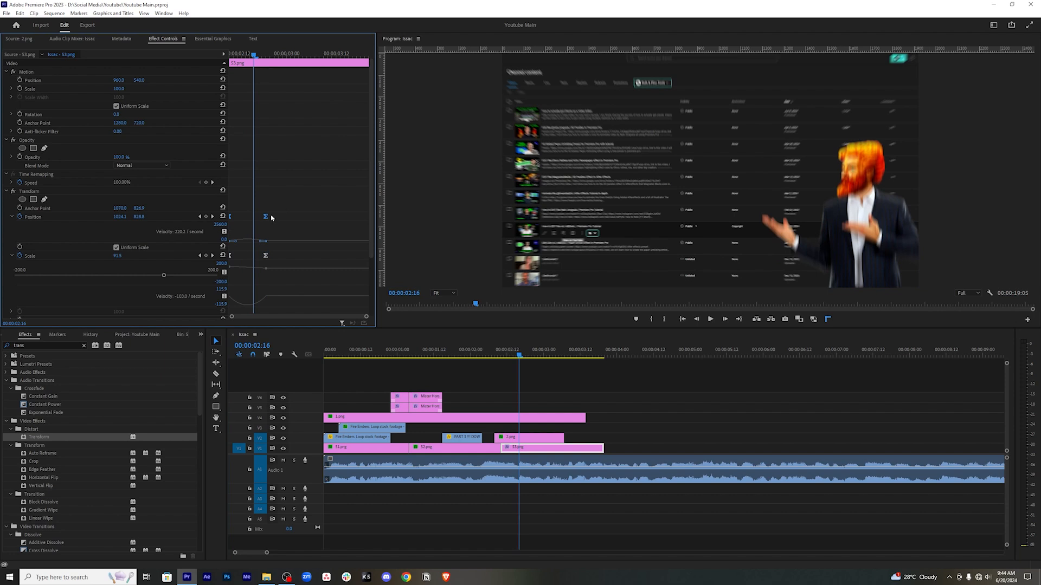
# Play back the S3.png section and extend the end of 2.png well past the end of S3.png.
pyautogui.moveTo(502, 353); pyautogui.dragTo(546, 355)
pyautogui.press('space')
pyautogui.press('space')
pyautogui.moveTo(566, 436); pyautogui.dragTo(710, 437)
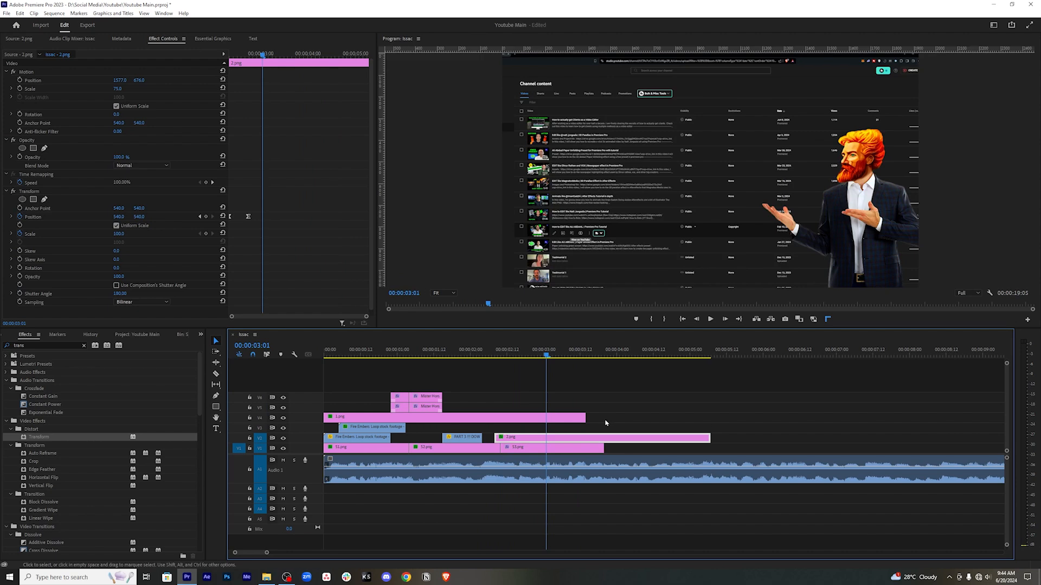
# Trim the end of 1.png back to about 00:00:02:04 and save the project.
pyautogui.moveTo(542, 353); pyautogui.dragTo(474, 340)
pyautogui.moveTo(583, 417); pyautogui.dragTo(494, 416)
pyautogui.click(461, 347)
pyautogui.moveTo(460, 345); pyautogui.dragTo(480, 350)
pyautogui.moveTo(496, 417); pyautogui.dragTo(483, 416)
pyautogui.hotkey('ctrl', 's')
# Open the reference video and examine frame by frame how its character enters around 00:00:02:08 to 00:00:02:46.
pyautogui.moveTo(483, 348); pyautogui.dragTo(534, 353)
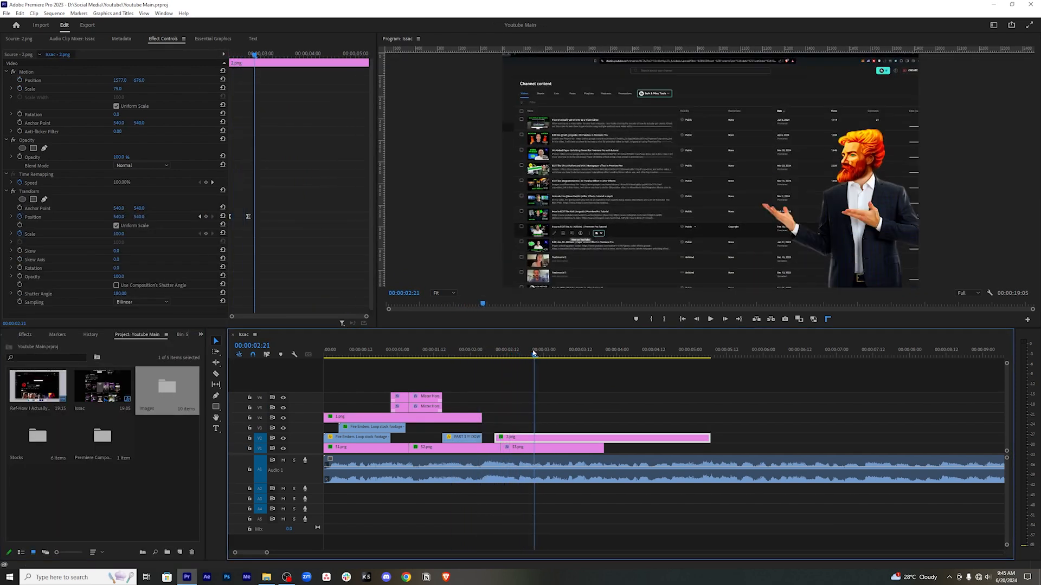
pyautogui.doubleClick(28, 383)
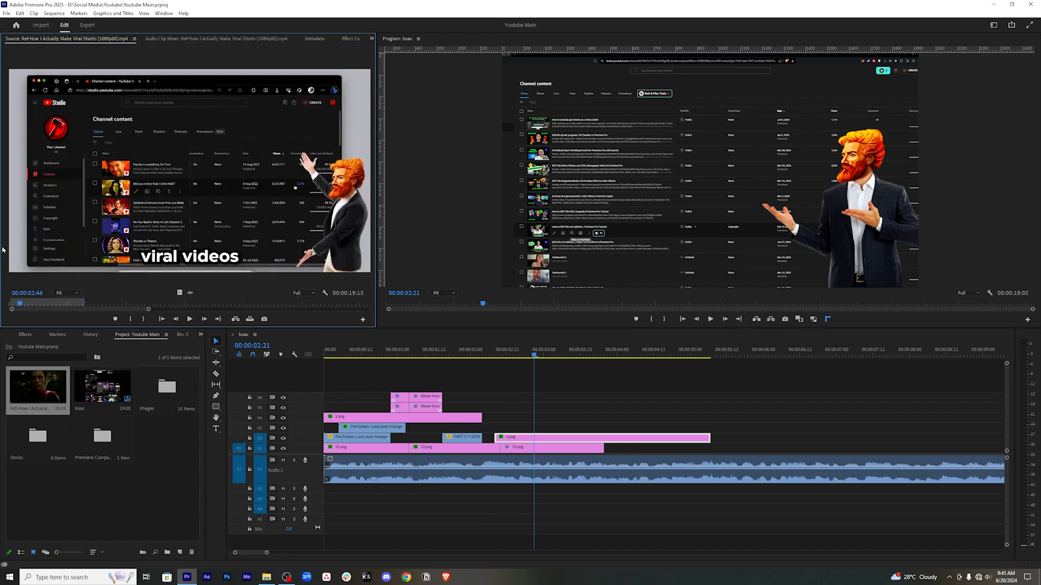
pyautogui.press('Left')
pyautogui.press('Left')
pyautogui.press('Left')
pyautogui.press('Left')
pyautogui.press('Left')
pyautogui.press('Left')
pyautogui.press('Left')
pyautogui.press('Left')
pyautogui.press('Left')
pyautogui.press('Left')
pyautogui.press('Left')
pyautogui.press('Left')
pyautogui.press('Left')
pyautogui.press('Left')
pyautogui.press('Left')
pyautogui.press('Left')
pyautogui.press('Left')
pyautogui.press('Left')
pyautogui.press('Left')
pyautogui.press('Left')
pyautogui.press('Left')
pyautogui.press('Left')
pyautogui.press('Left')
pyautogui.press('Left')
pyautogui.press('Left')
pyautogui.press('Left')
pyautogui.press('Left')
pyautogui.press('Left')
pyautogui.press('Right')
pyautogui.press('Right')
pyautogui.press('Right')
pyautogui.press('Right')
pyautogui.press('Right')
pyautogui.press('Right')
pyautogui.press('Right')
pyautogui.press('Right')
pyautogui.press('Right')
pyautogui.press('Right')
pyautogui.press('Right')
pyautogui.press('Right')
pyautogui.press('Right')
pyautogui.press('Right')
pyautogui.press('Right')
pyautogui.press('Right')
pyautogui.press('Right')
pyautogui.press('Right')
pyautogui.press('Right')
pyautogui.press('Right')
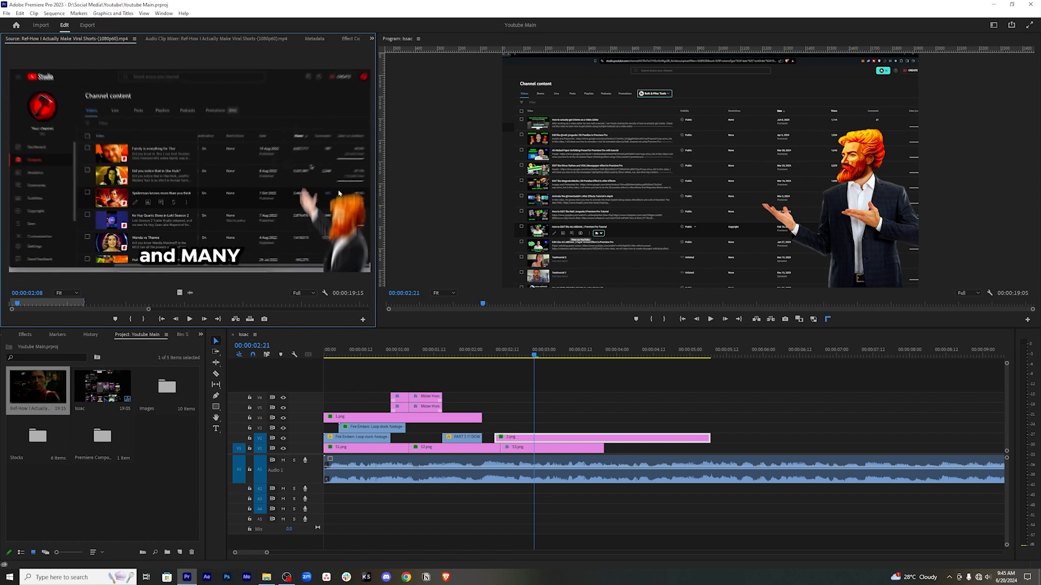
# Add a Transform Position keyframe to 2.png at 00:00:02:15 and set its vertical value to about 594.
pyautogui.click(507, 353)
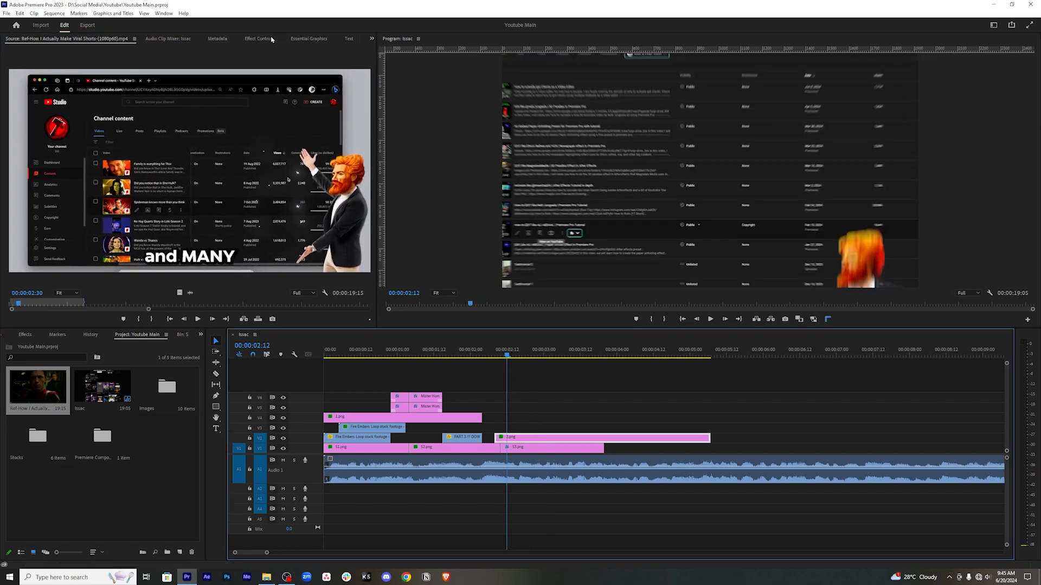
pyautogui.click(273, 39)
pyautogui.press('=')
pyautogui.press('=')
pyautogui.moveTo(255, 56); pyautogui.dragTo(286, 58)
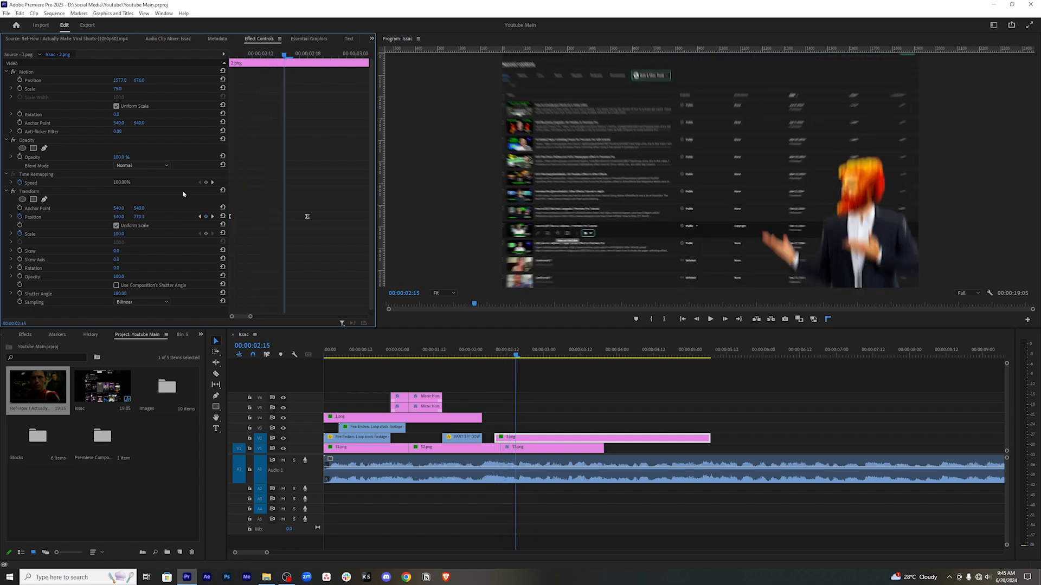
pyautogui.moveTo(139, 217); pyautogui.dragTo(100, 217)
pyautogui.moveTo(284, 55)
pyautogui.mouseDown()
pyautogui.moveTo(264, 56)
pyautogui.moveTo(317, 54)
pyautogui.moveTo(287, 61)
pyautogui.mouseUp()
pyautogui.moveTo(145, 217); pyautogui.dragTo(76, 218)
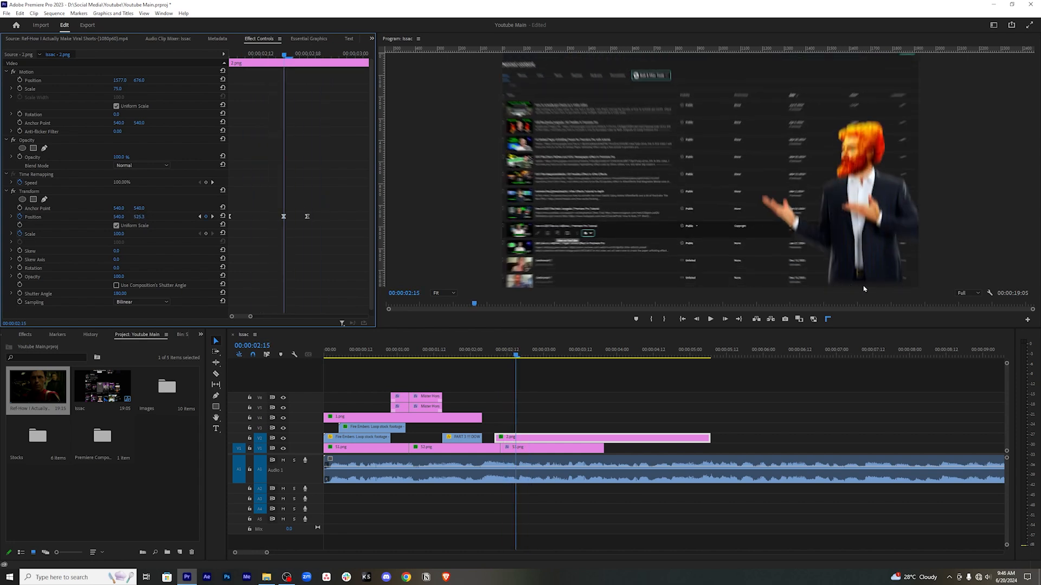
pyautogui.moveTo(138, 219); pyautogui.dragTo(168, 218)
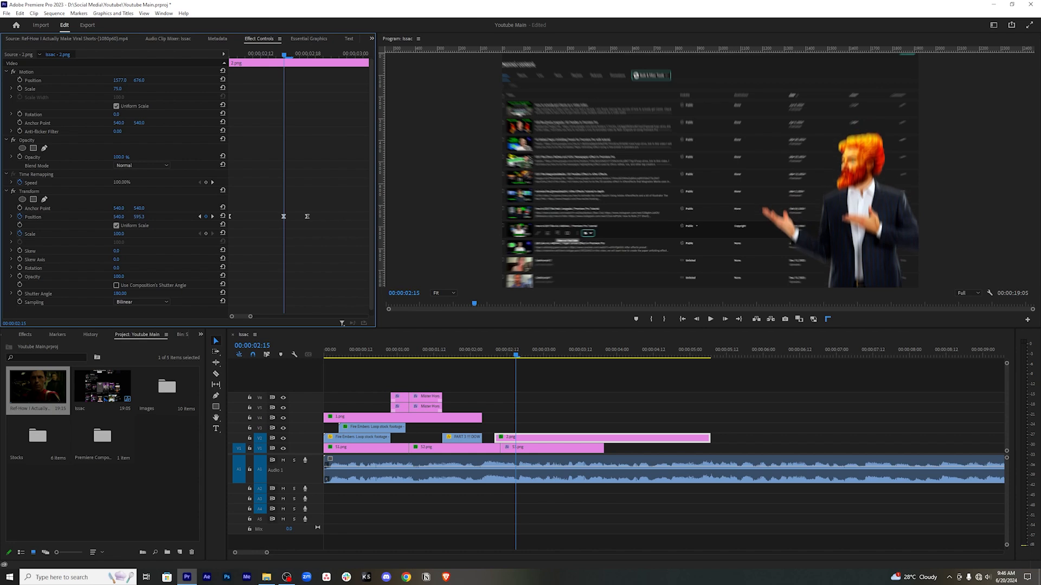
# Set the vertical Transform Position of 2.png to about 586 at its ending keyframe.
pyautogui.click(211, 217)
pyautogui.moveTo(146, 219); pyautogui.dragTo(155, 219)
pyautogui.moveTo(306, 56)
pyautogui.mouseDown()
pyautogui.moveTo(228, 57)
pyautogui.moveTo(347, 56)
pyautogui.moveTo(285, 55)
pyautogui.mouseUp()
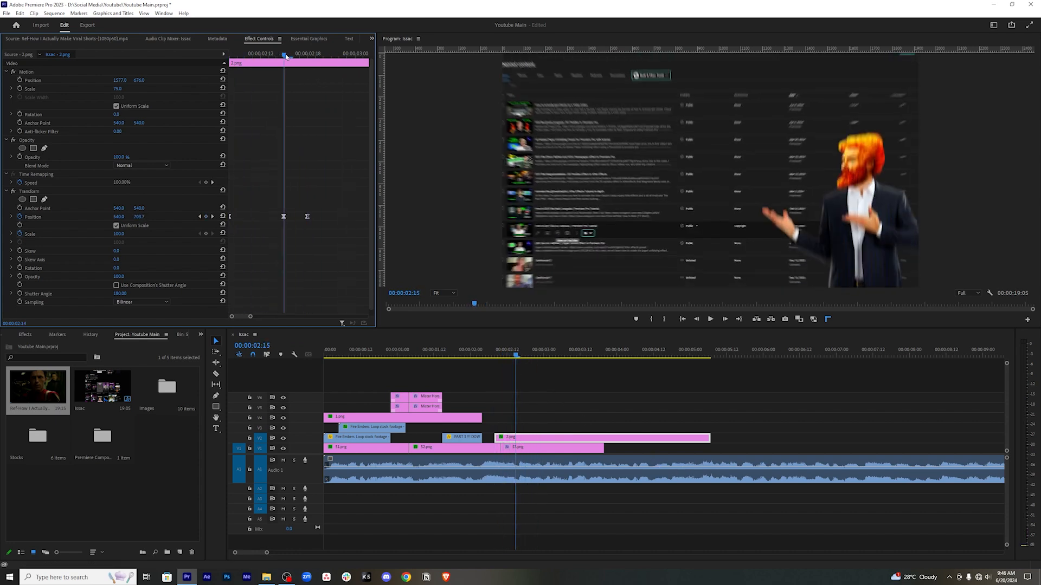
# Smooth 2.png's Position velocity curve around the 00:00:02:15 keyframe and move the ending keyframe to 00:00:02:20.
pyautogui.click(12, 217)
pyautogui.scroll(1, 322, 213)
pyautogui.scroll(-3, 290, 217)
pyautogui.scroll(2, 276, 220)
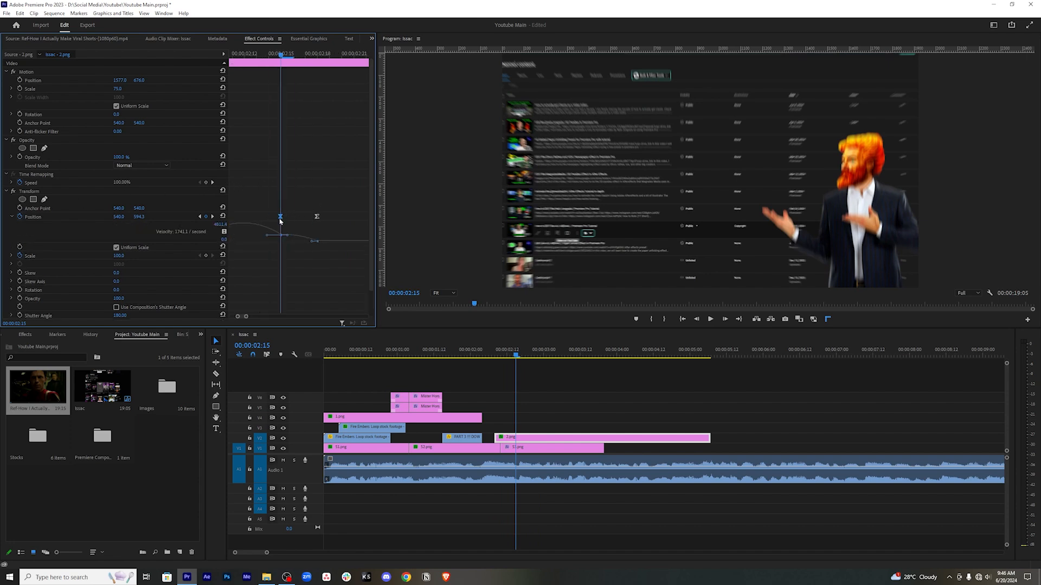
pyautogui.scroll(-2, 230, 234)
pyautogui.scroll(2, 282, 239)
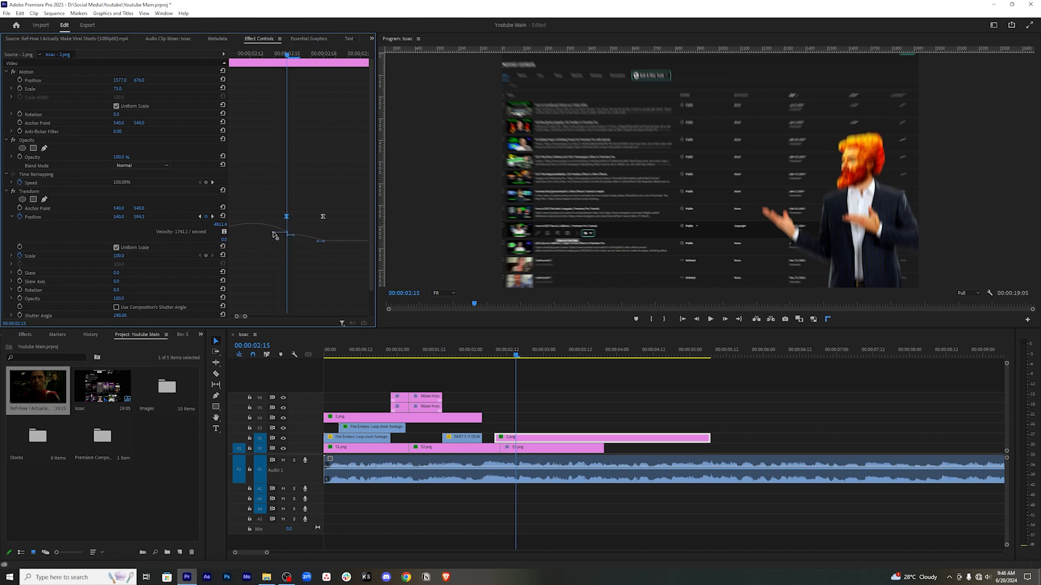
pyautogui.moveTo(272, 231); pyautogui.dragTo(272, 230)
pyautogui.moveTo(514, 349)
pyautogui.mouseDown()
pyautogui.moveTo(492, 350)
pyautogui.moveTo(521, 349)
pyautogui.moveTo(493, 347)
pyautogui.moveTo(504, 349)
pyautogui.mouseUp()
pyautogui.click(250, 221)
pyautogui.scroll(6, 261, 211)
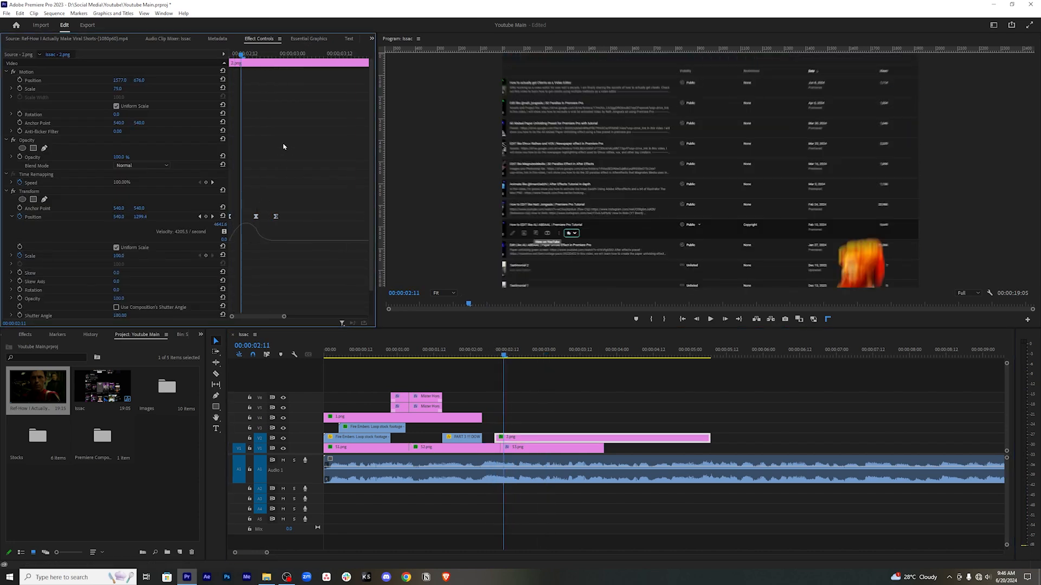
pyautogui.moveTo(300, 234); pyautogui.dragTo(324, 232)
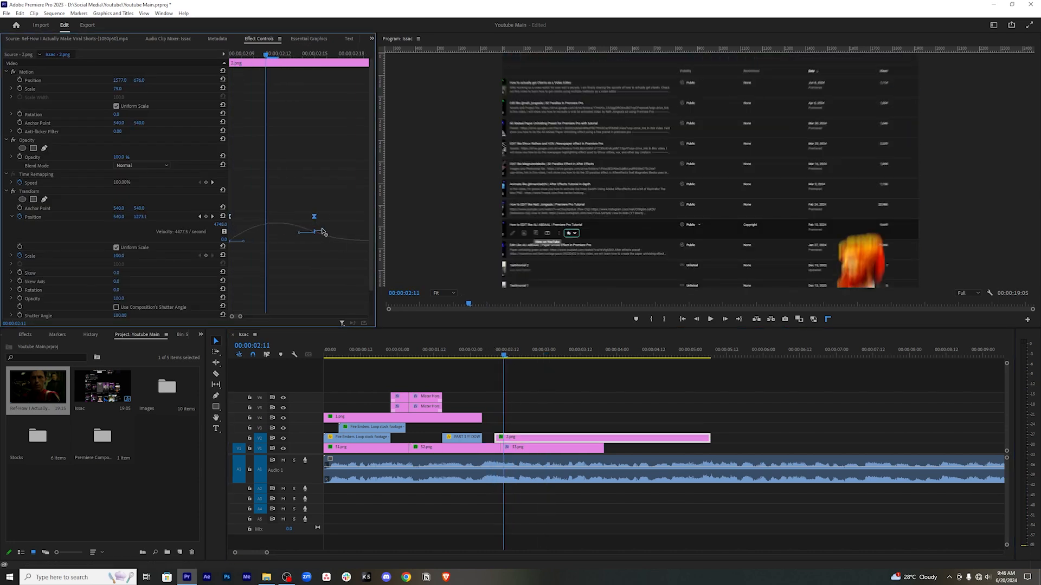
pyautogui.scroll(-3, 329, 219)
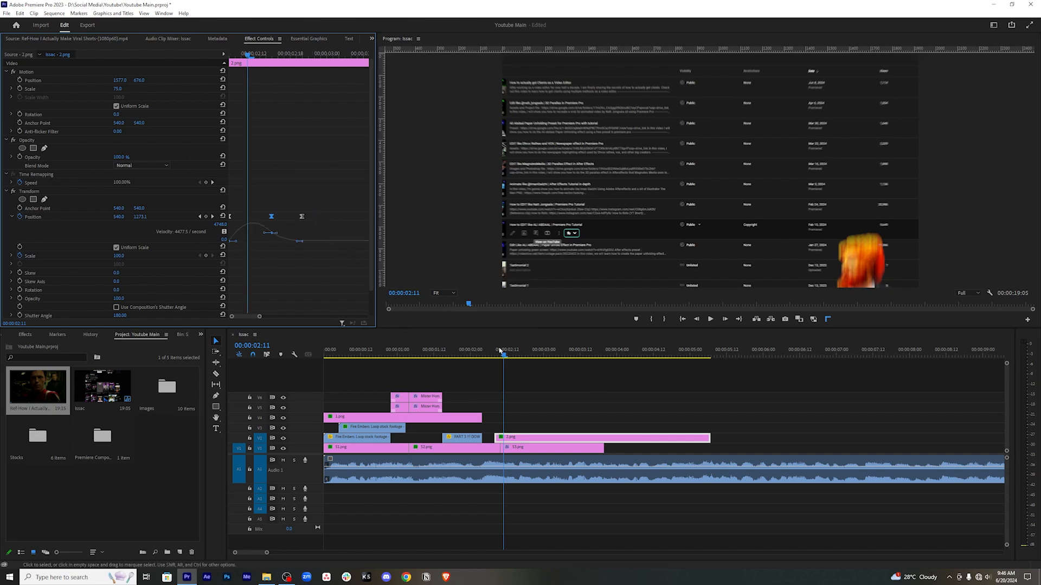
# Play back the entrance of 2.png and move its middle Position keyframe to 00:00:02:16 and its ending one to 00:00:02:19.
pyautogui.click(484, 352)
pyautogui.press('space')
pyautogui.press('space')
pyautogui.moveTo(526, 353); pyautogui.dragTo(489, 352)
pyautogui.press('space')
pyautogui.press('space')
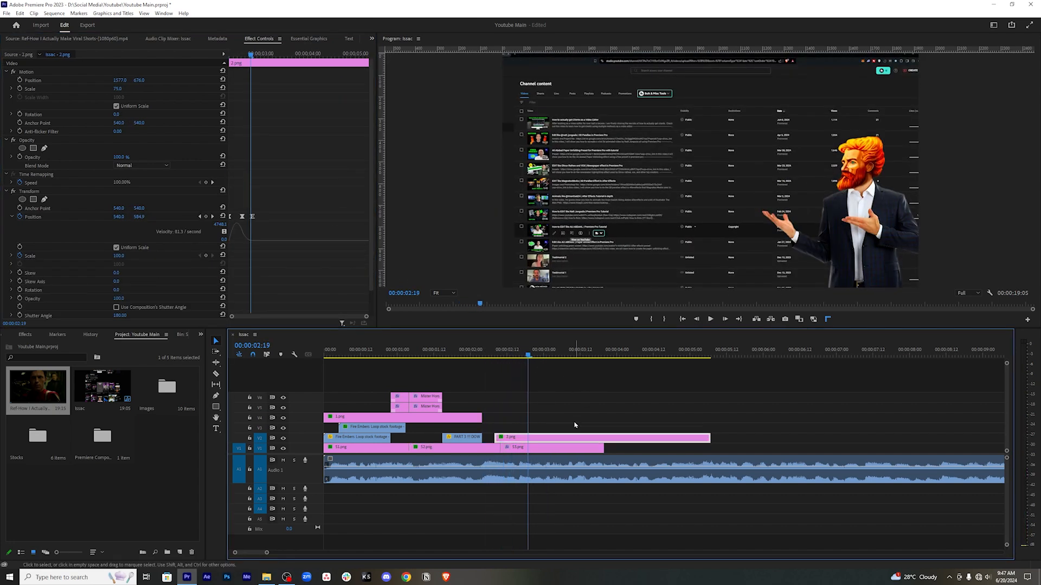
pyautogui.moveTo(252, 218); pyautogui.dragTo(244, 217)
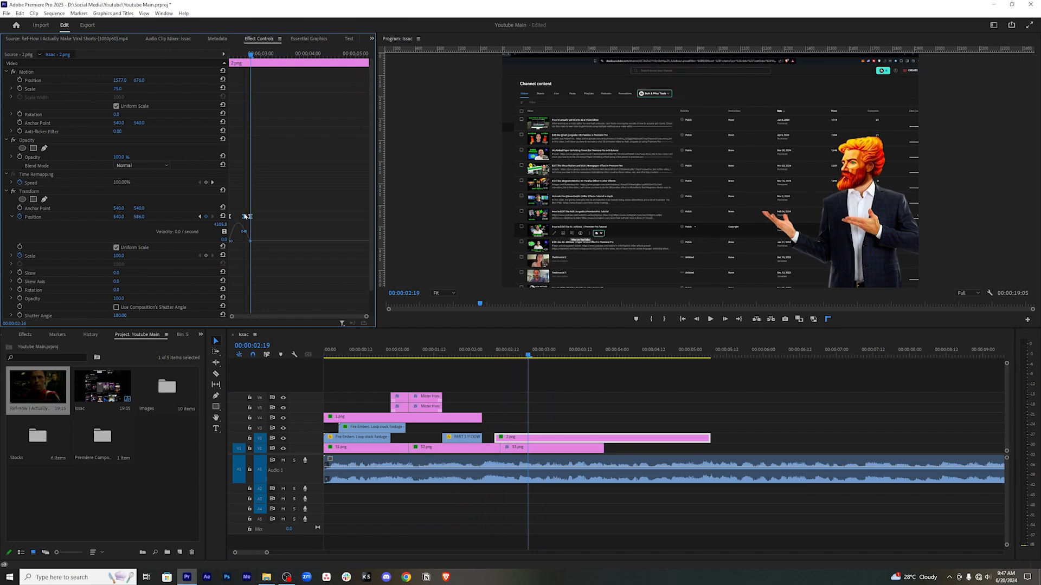
pyautogui.press('Up')
pyautogui.press('Up')
pyautogui.click(297, 123)
pyautogui.press('space')
pyautogui.press('space')
# Move the ending Transform Position keyframe of 2.png to 00:00:02:20.
pyautogui.scroll(3, 313, 191)
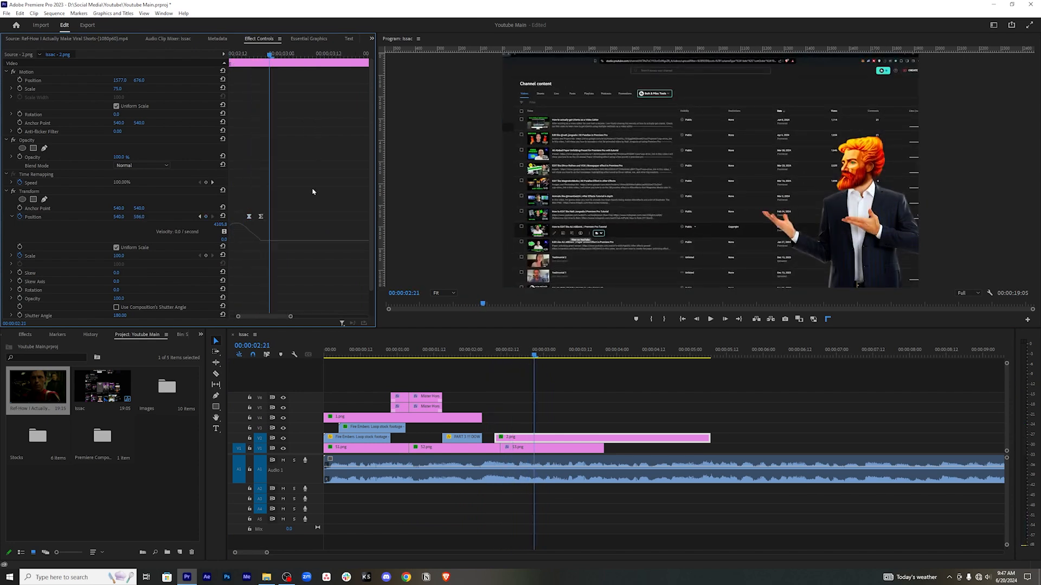
pyautogui.click(260, 55)
pyautogui.scroll(3, 312, 199)
pyautogui.scroll(-5, 302, 162)
pyautogui.scroll(4, 282, 149)
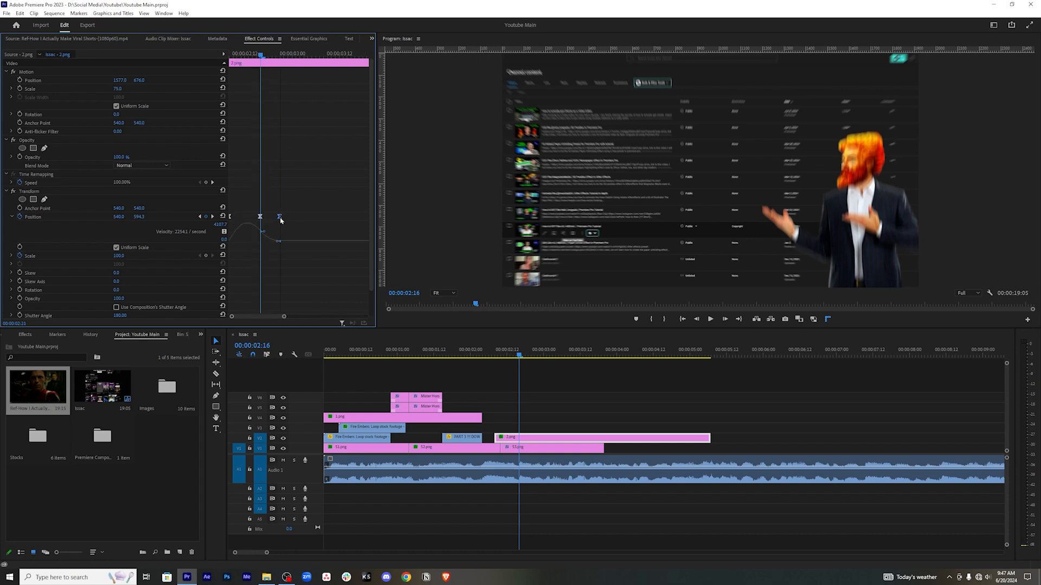
pyautogui.scroll(3, 259, 236)
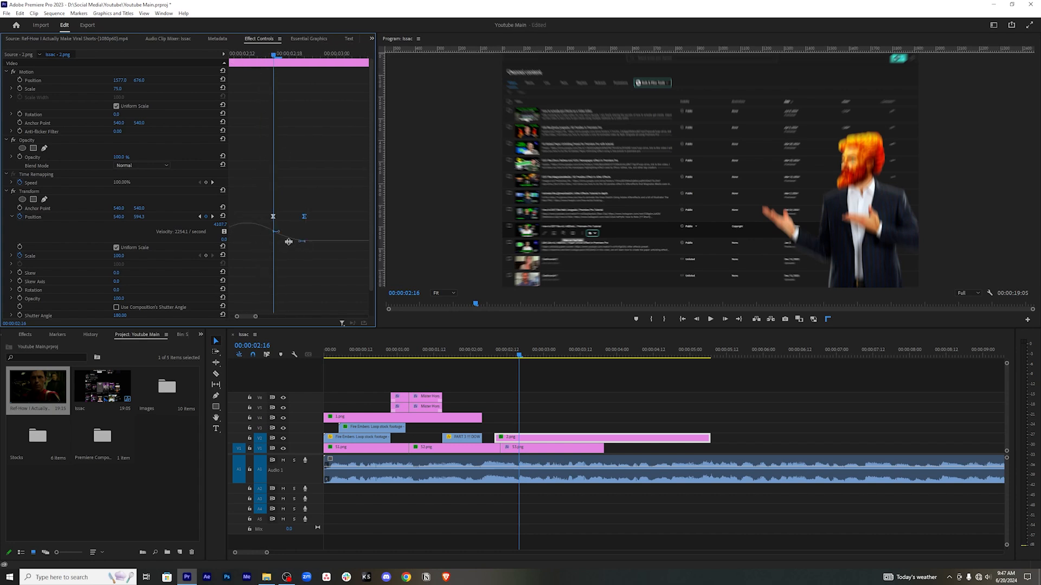
pyautogui.scroll(-3, 274, 101)
# Save the project and play back the entrance of 2.png over the S3.png screenshot.
pyautogui.press('Up')
pyautogui.press('Up')
pyautogui.click(552, 423)
pyautogui.hotkey('ctrl', 's')
pyautogui.click(505, 438)
pyautogui.moveTo(496, 356)
pyautogui.mouseDown()
pyautogui.moveTo(532, 355)
pyautogui.moveTo(494, 355)
pyautogui.mouseUp()
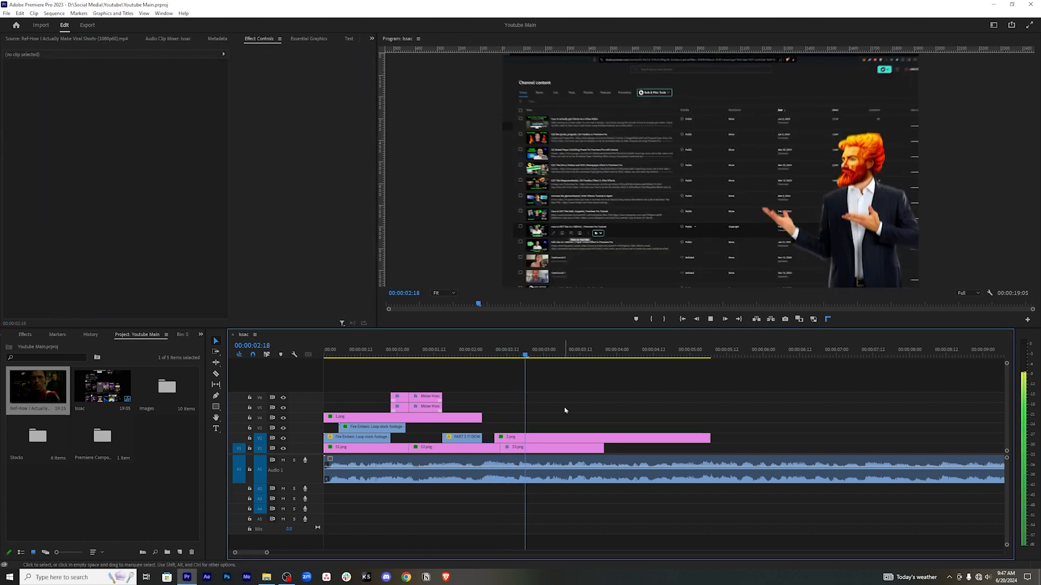
pyautogui.press('space')
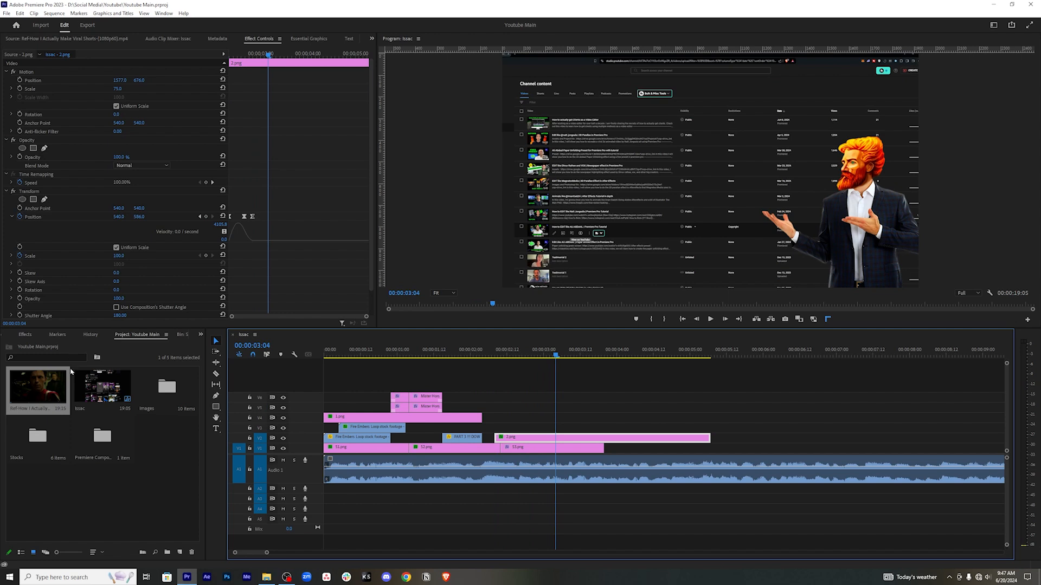
# Step through the reference video's frames around the moment the character image leaves the screen.
pyautogui.doubleClick(67, 374)
pyautogui.hotkey('shift', 'Left')
pyautogui.hotkey('shift', 'Left')
pyautogui.press('space')
pyautogui.press('Left')
pyautogui.press('Right')
pyautogui.press('Right')
pyautogui.press('Left')
pyautogui.press('Left')
pyautogui.press('Left')
pyautogui.press('Left')
pyautogui.press('Right')
pyautogui.press('Right')
# Add a Transform Position keyframe to 2.png at 00:00:03:02 and slide the image off the frame's right side at 00:00:03:06.
pyautogui.moveTo(556, 372); pyautogui.dragTo(550, 370)
pyautogui.click(258, 40)
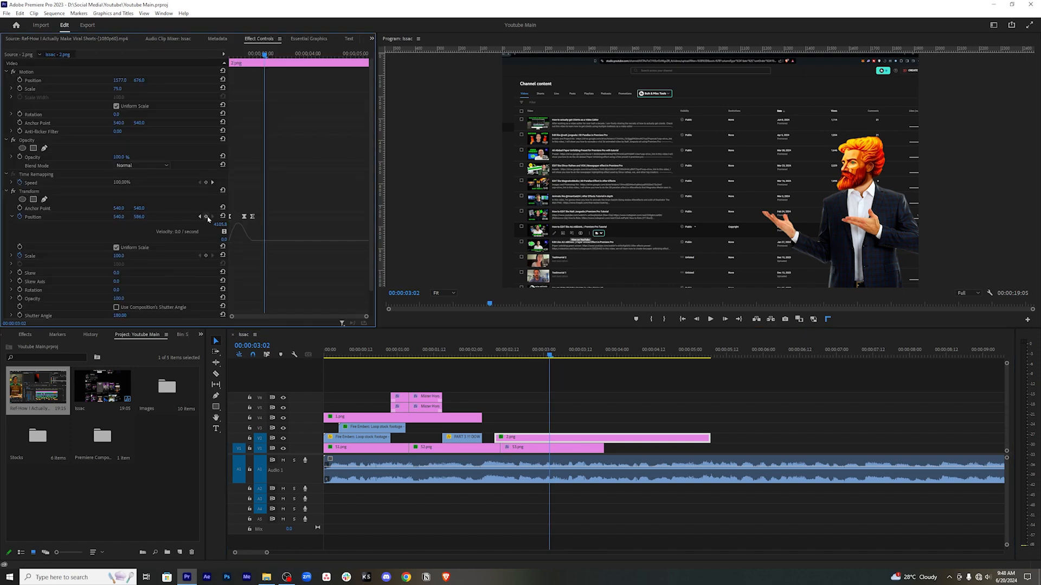
pyautogui.click(206, 217)
pyautogui.press('Right')
pyautogui.press('Right')
pyautogui.press('Right')
pyautogui.press('Right')
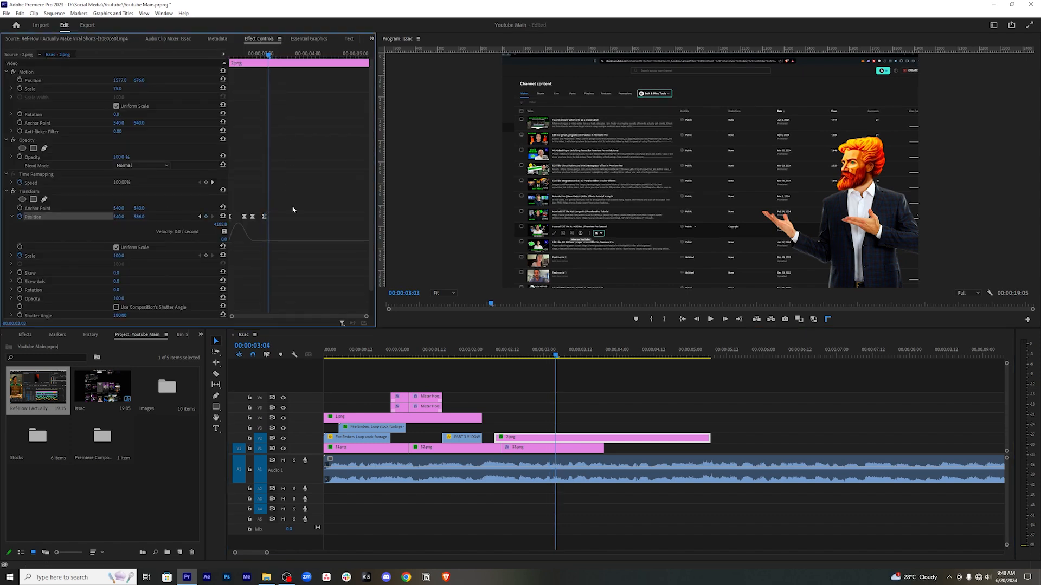
pyautogui.moveTo(116, 217); pyautogui.dragTo(217, 217)
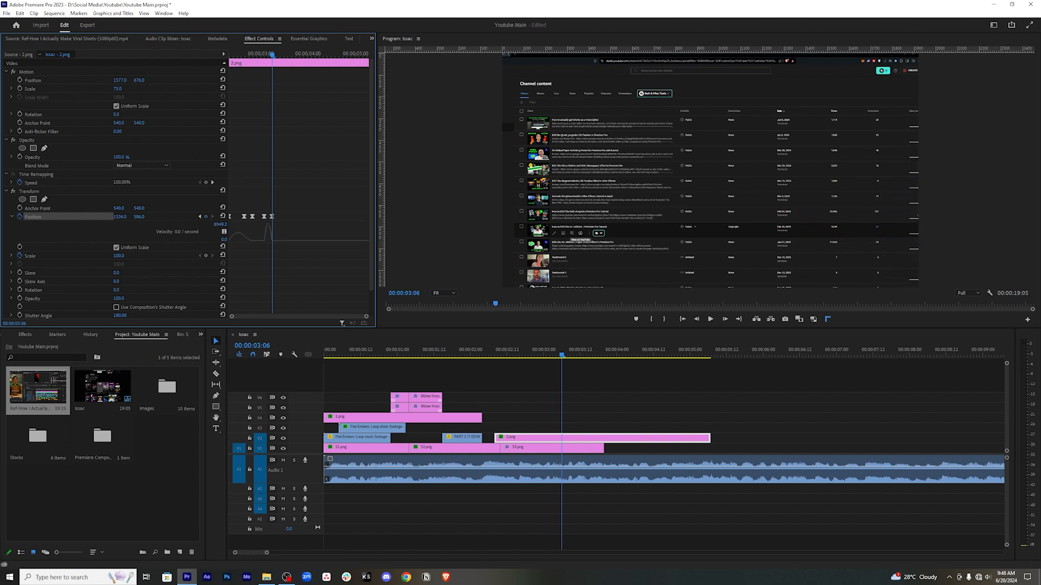
# Select the exit Position keyframes of 2.png and play back the clip's animation from 00:00:02:08.
pyautogui.moveTo(284, 178); pyautogui.dragTo(262, 241)
pyautogui.click(284, 187)
pyautogui.press('=')
pyautogui.press('=')
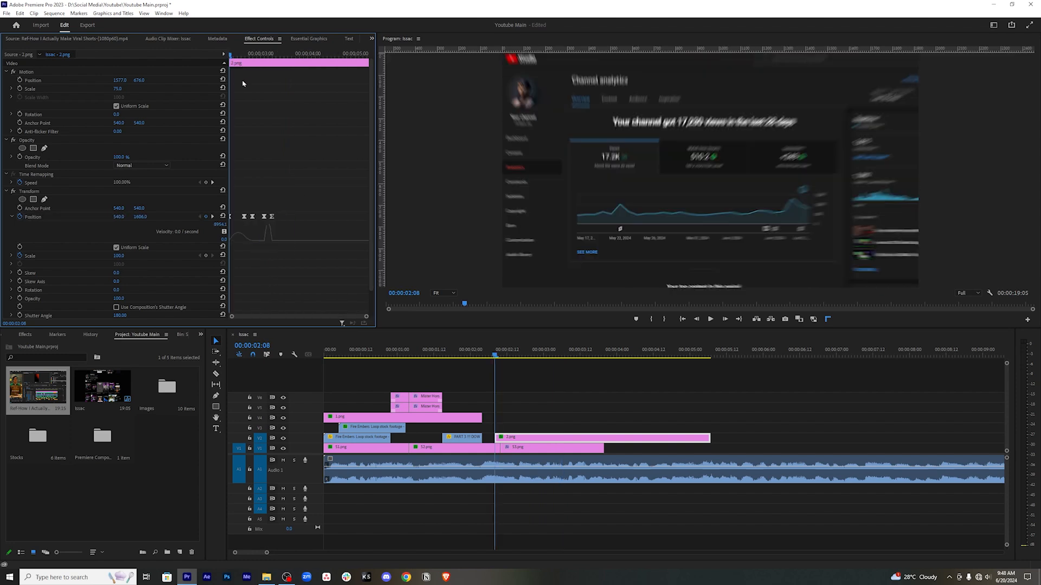
pyautogui.press('space')
pyautogui.press('space')
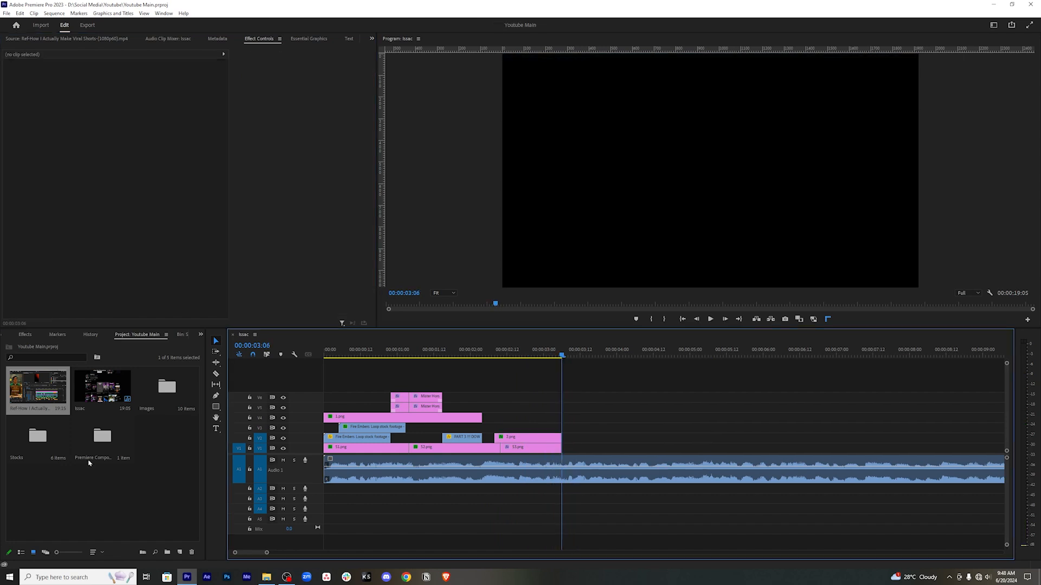
# Open the reference video as the source and examine how its scene with three side-by-side shorts is built.
pyautogui.click(94, 480)
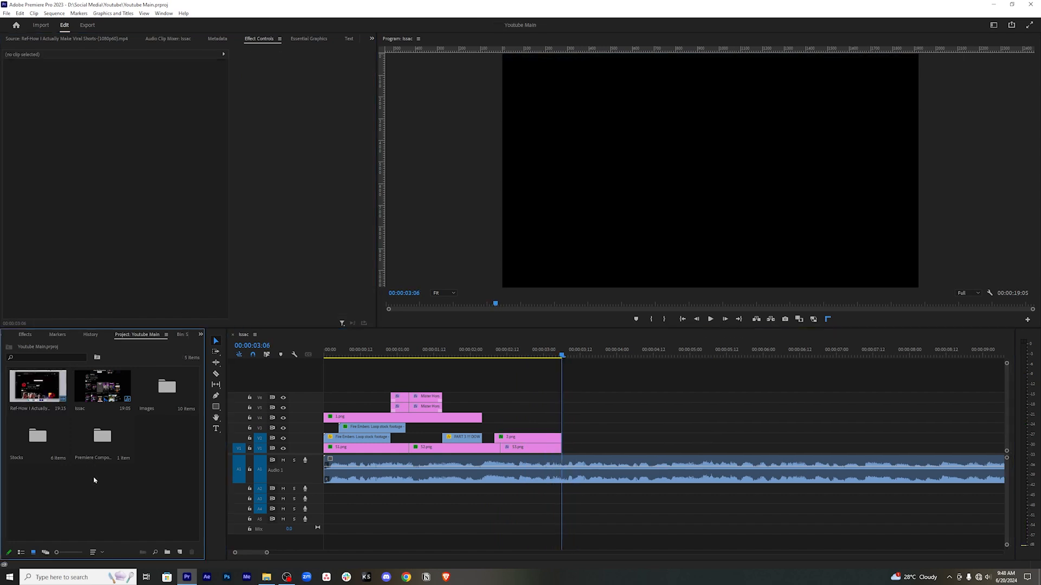
pyautogui.doubleClick(27, 388)
pyautogui.scroll(-11, 285, 213)
pyautogui.scroll(-10, 285, 212)
pyautogui.scroll(4, 167, 146)
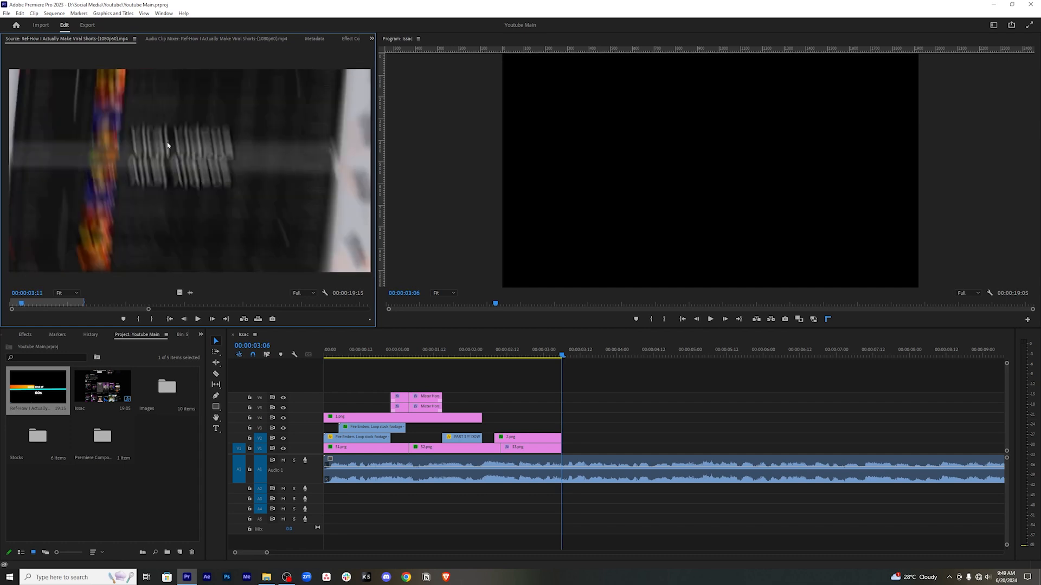
pyautogui.scroll(-20, 220, 209)
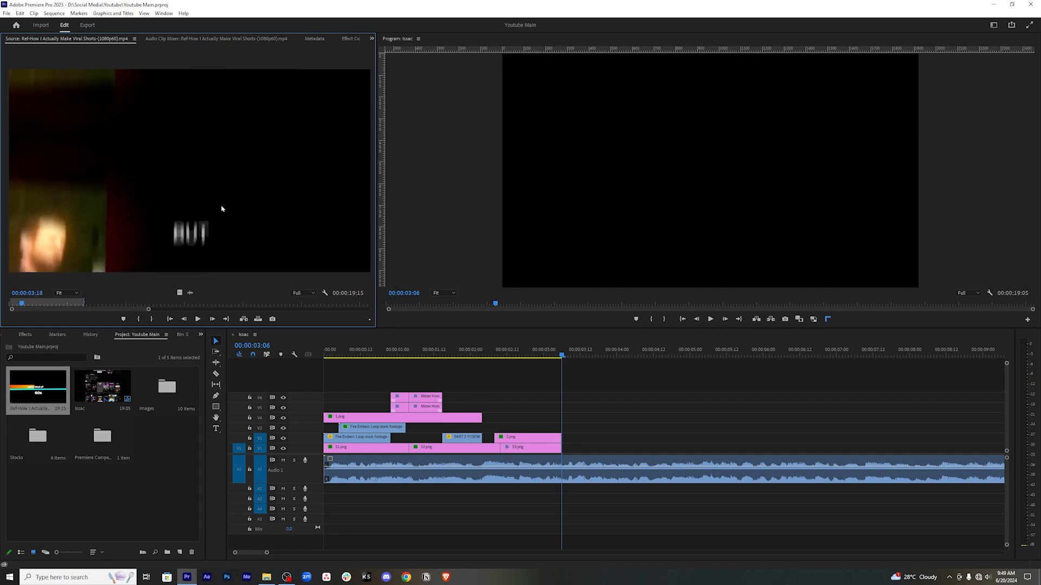
pyautogui.scroll(10, 193, 135)
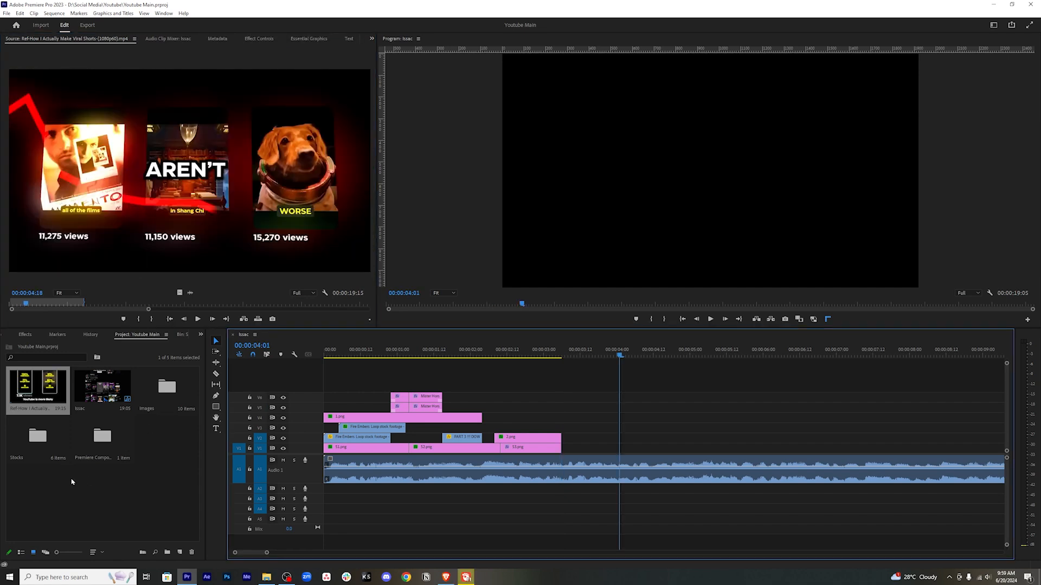
# Mark an out point near 00:00:04:19 in 1.mp4 from the Stocks bin and place only its video on V1 after S3.png.
pyautogui.doubleClick(64, 438)
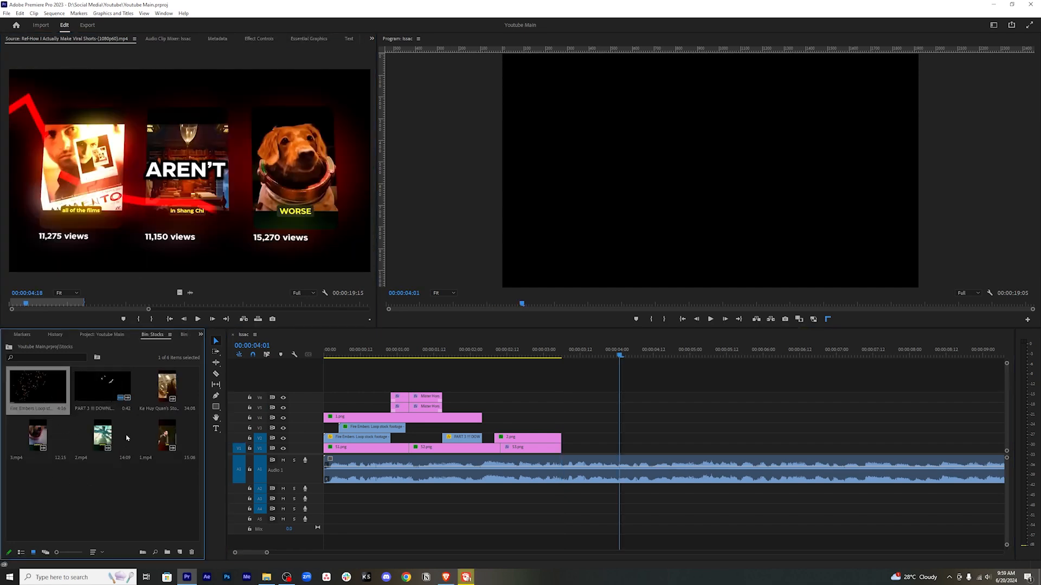
pyautogui.doubleClick(147, 439)
pyautogui.moveTo(168, 442); pyautogui.dragTo(653, 441)
pyautogui.moveTo(10, 304); pyautogui.dragTo(118, 308)
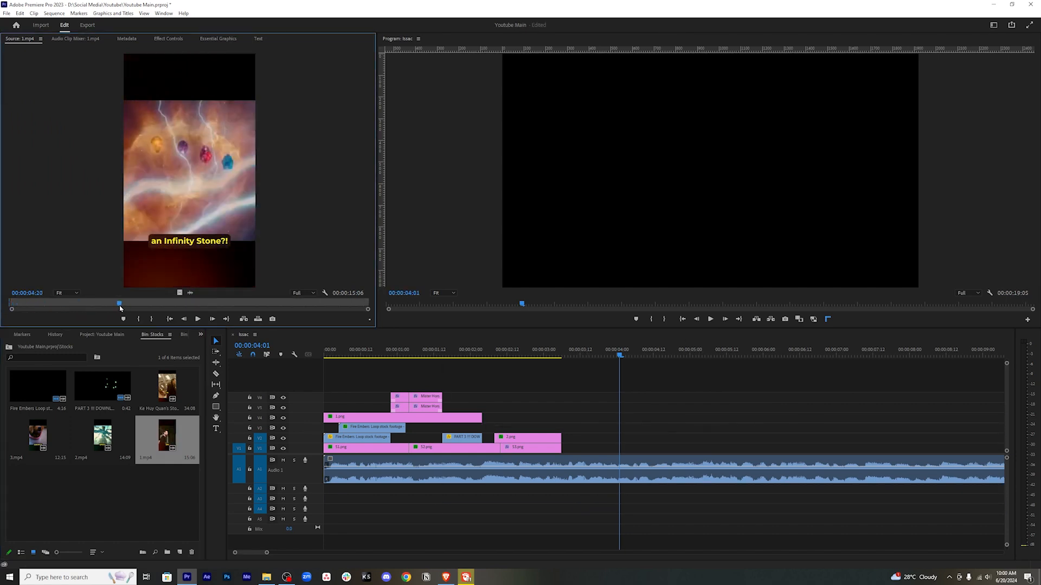
pyautogui.press('o')
pyautogui.moveTo(180, 293); pyautogui.dragTo(567, 449)
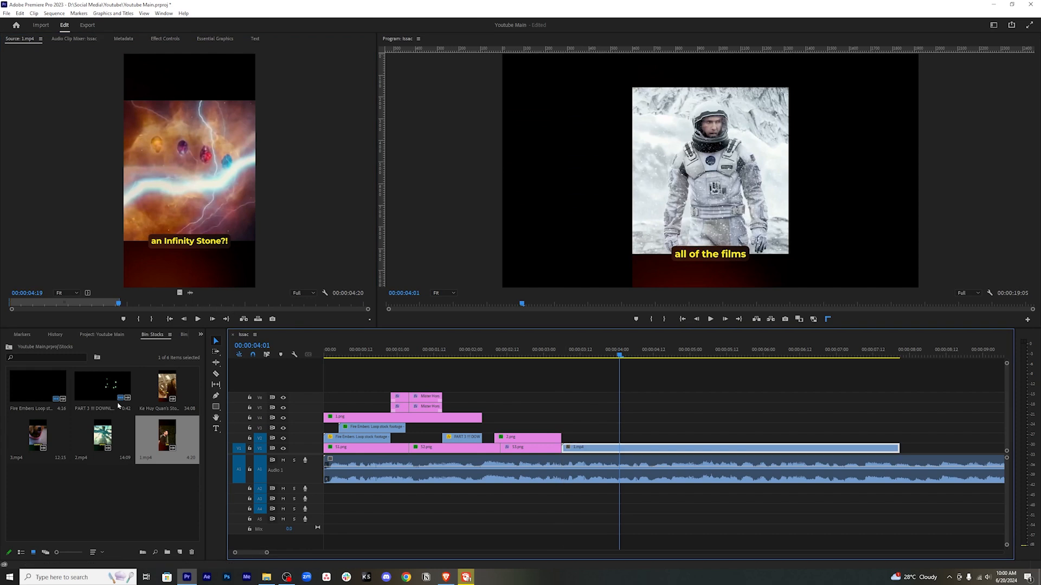
# Mark an out point at 00:00:04:14 in 2.mp4 and place only its video on V2 directly above 1.mp4.
pyautogui.doubleClick(102, 435)
pyautogui.moveTo(68, 305); pyautogui.dragTo(121, 305)
pyautogui.press('o')
pyautogui.moveTo(179, 293); pyautogui.dragTo(567, 436)
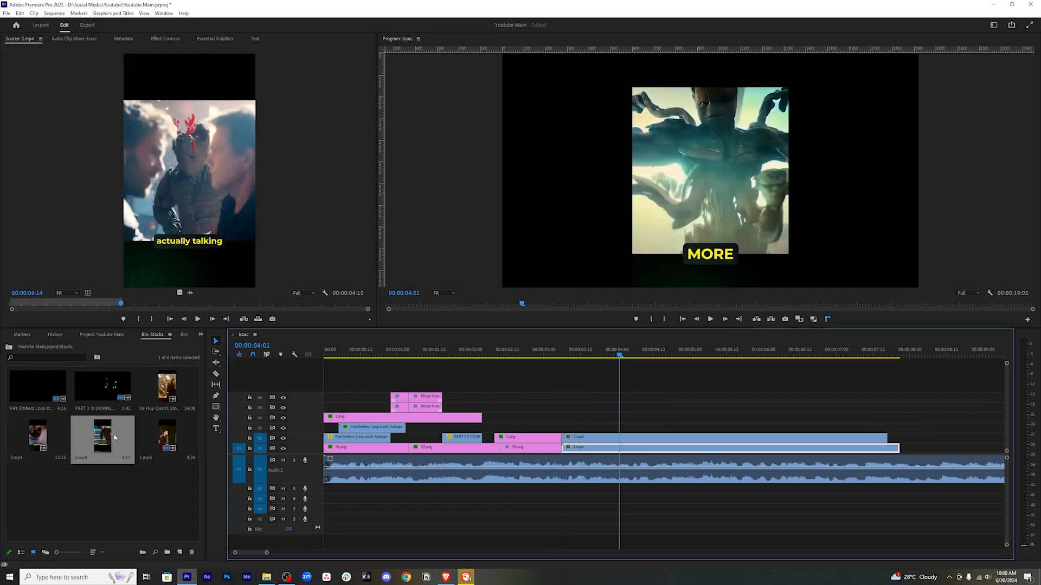
# Mark an out point at 00:00:04:15 in 3.mp4 and place only its video on V3 directly above 2.mp4.
pyautogui.doubleClick(38, 435)
pyautogui.moveTo(82, 305); pyautogui.dragTo(567, 428)
pyautogui.press('o')
pyautogui.click(635, 438)
pyautogui.click(627, 446)
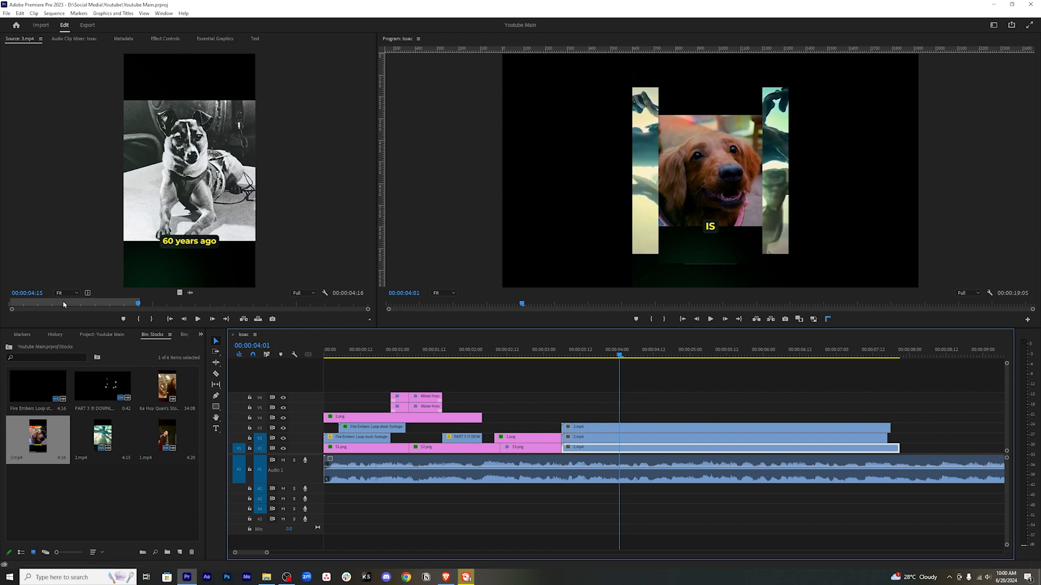
pyautogui.click(23, 305)
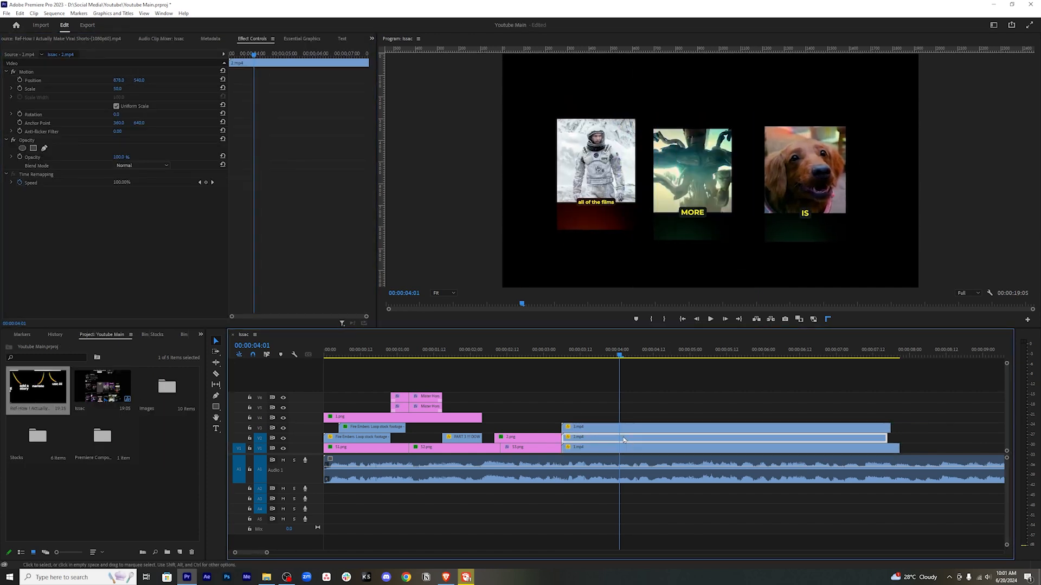
# Consult the reference video and add the text "11,275 views" below the astronaut clip.
pyautogui.doubleClick(29, 383)
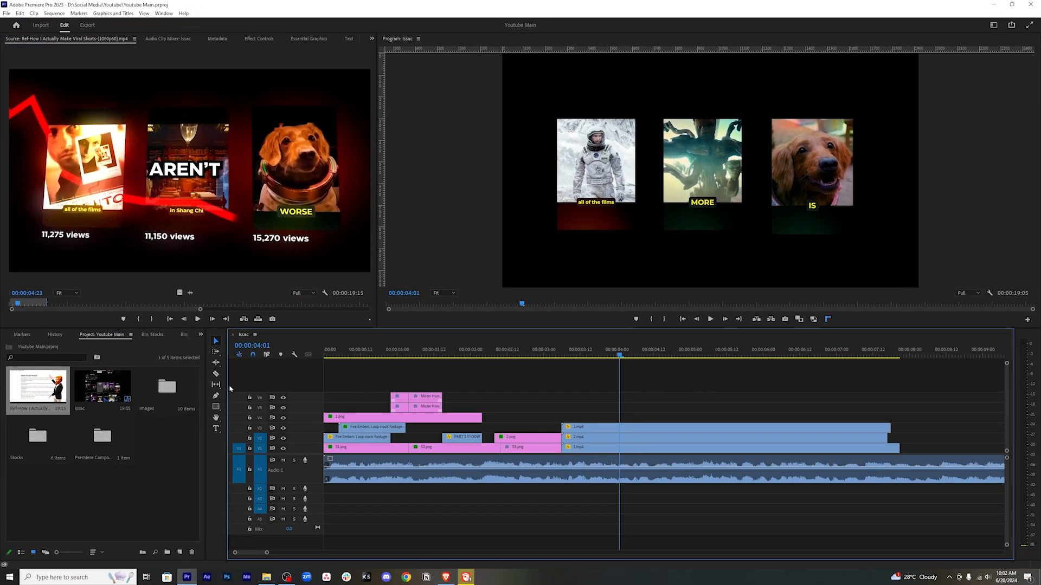
pyautogui.press('t')
pyautogui.click(569, 239)
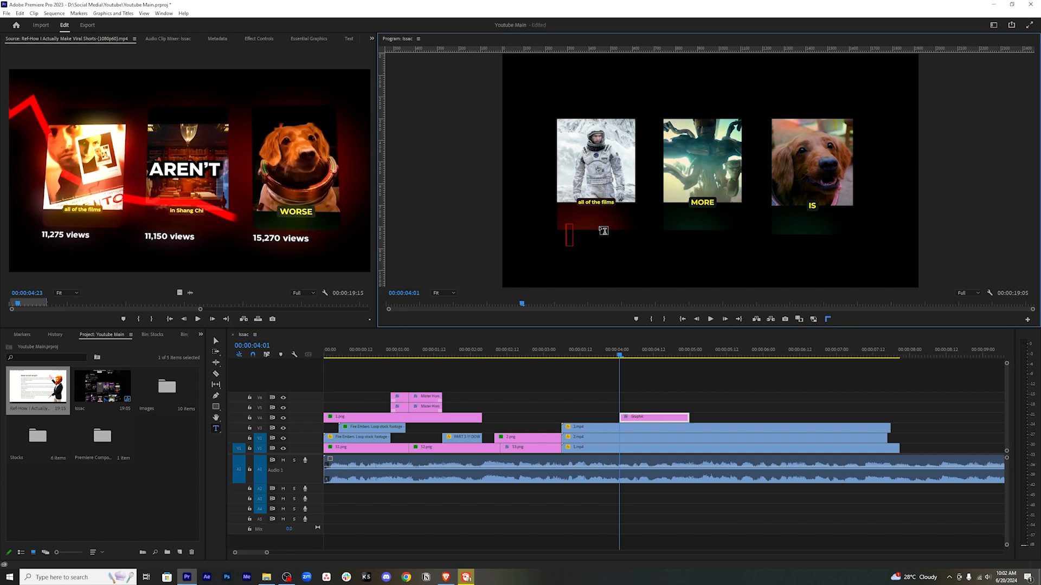
pyautogui.write('11,275 views')
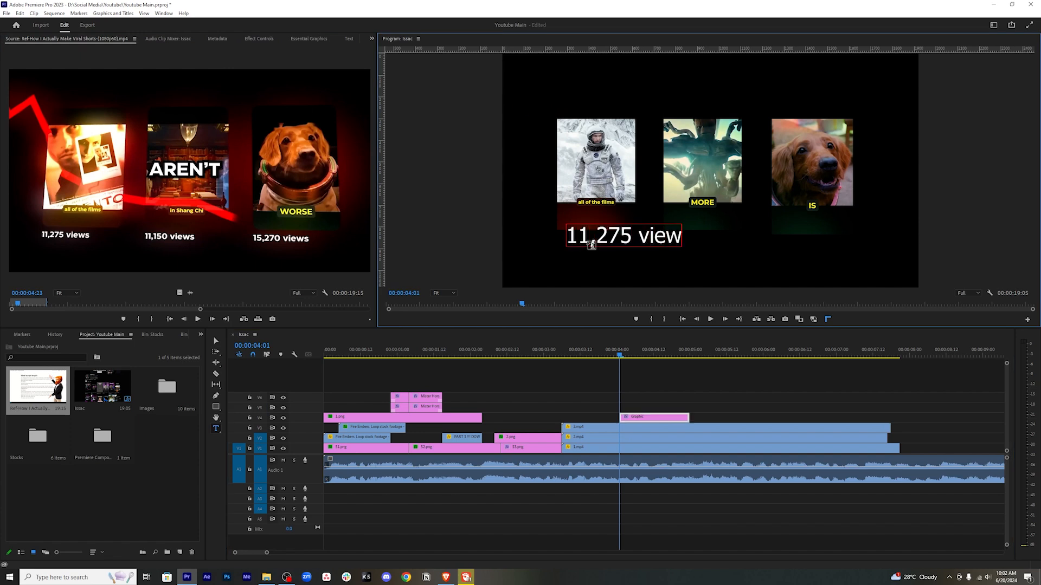
pyautogui.hotkey('ctrl', 'a')
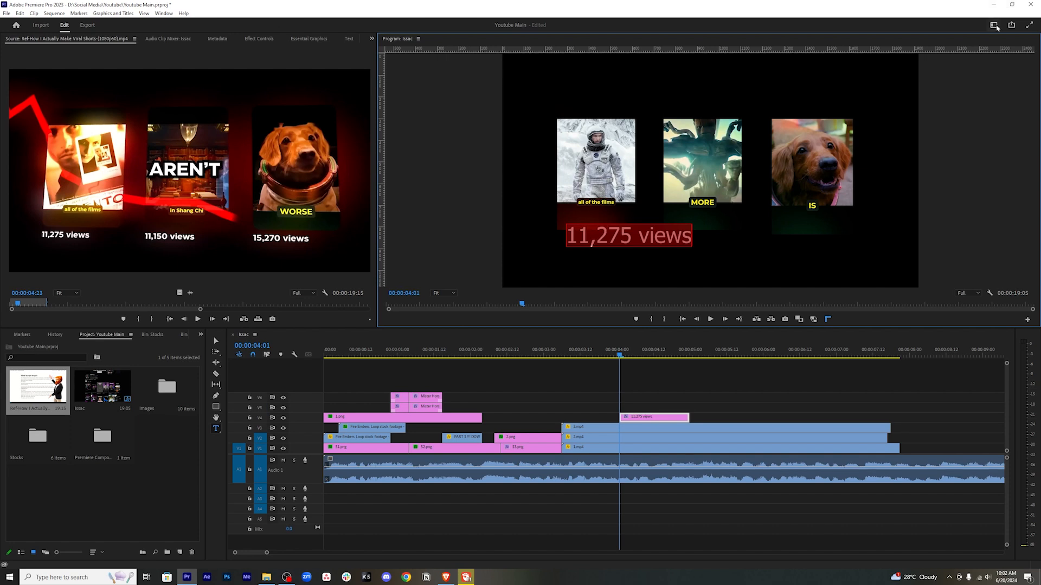
# Switch to the graphics workspace and set the "11,275 views" text to Montserrat Bold at size 42.
pyautogui.click(993, 25)
pyautogui.click(964, 142)
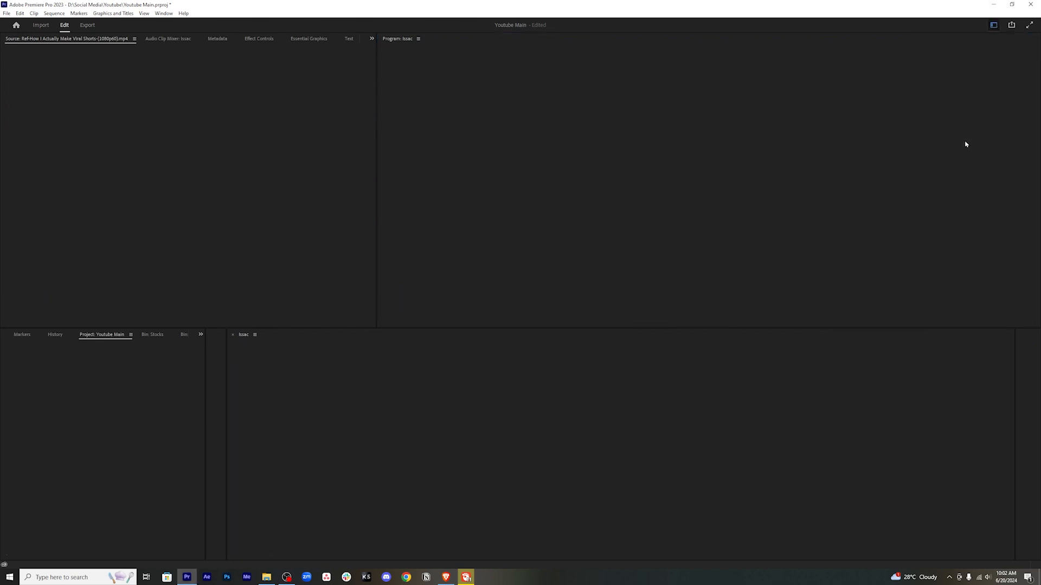
pyautogui.click(911, 230)
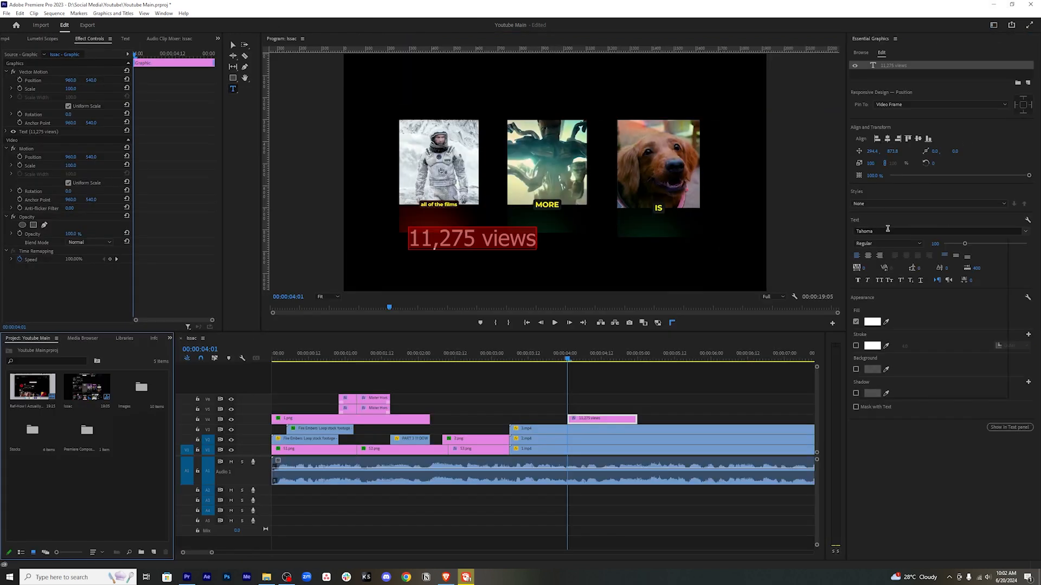
pyautogui.write('montserrat')
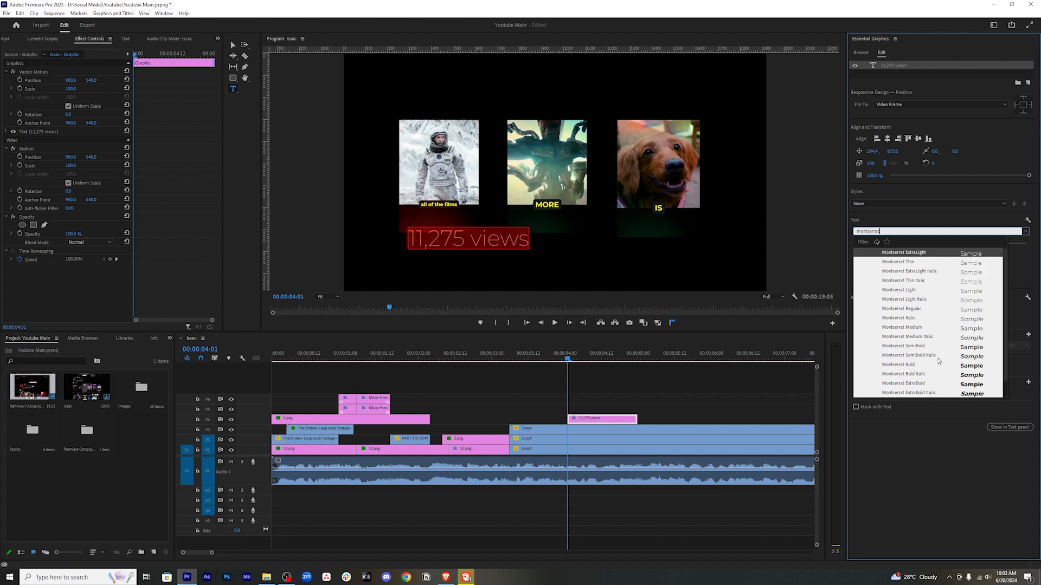
pyautogui.click(935, 367)
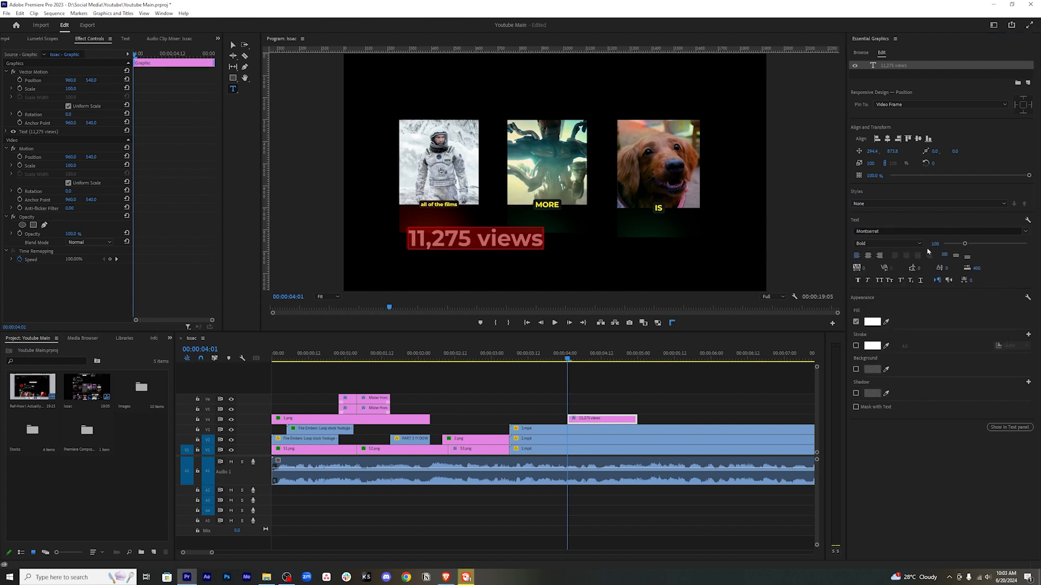
pyautogui.moveTo(965, 243); pyautogui.dragTo(952, 245)
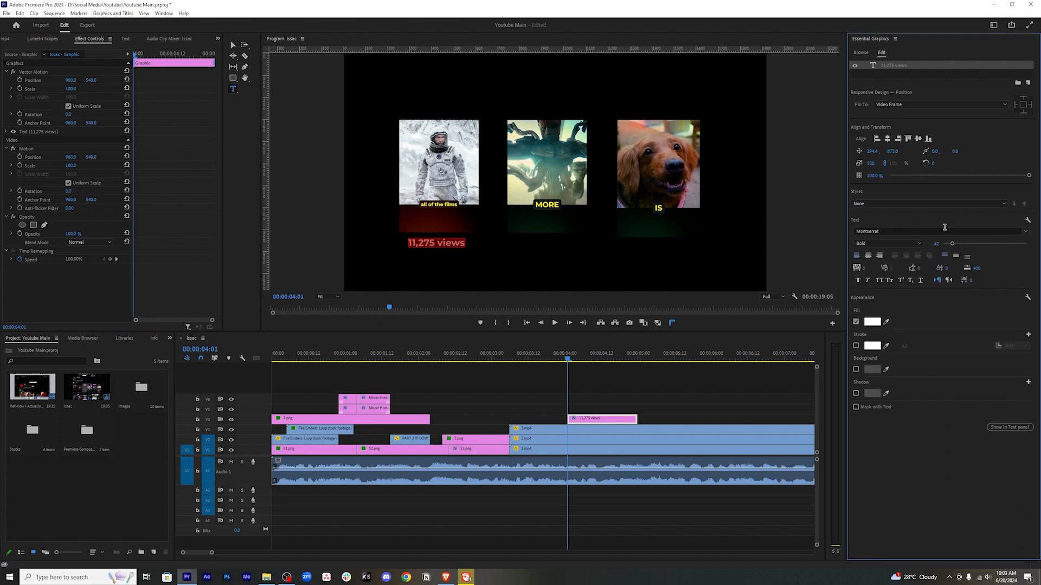
# Nudge the "11,275 views" text into place beneath the astronaut clip and change its font style to ExtraBold.
pyautogui.moveTo(872, 151); pyautogui.dragTo(887, 154)
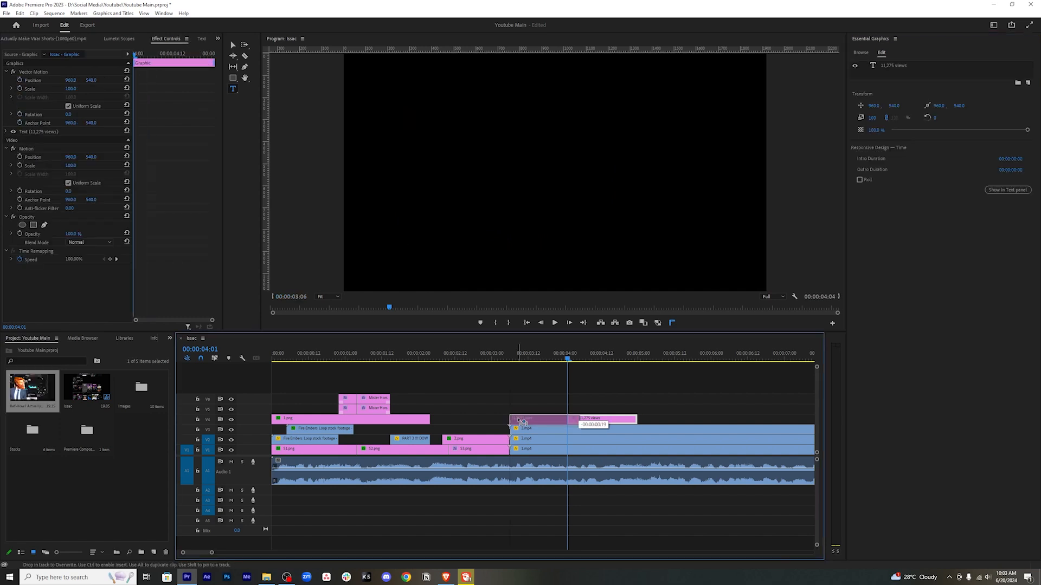
pyautogui.click(902, 65)
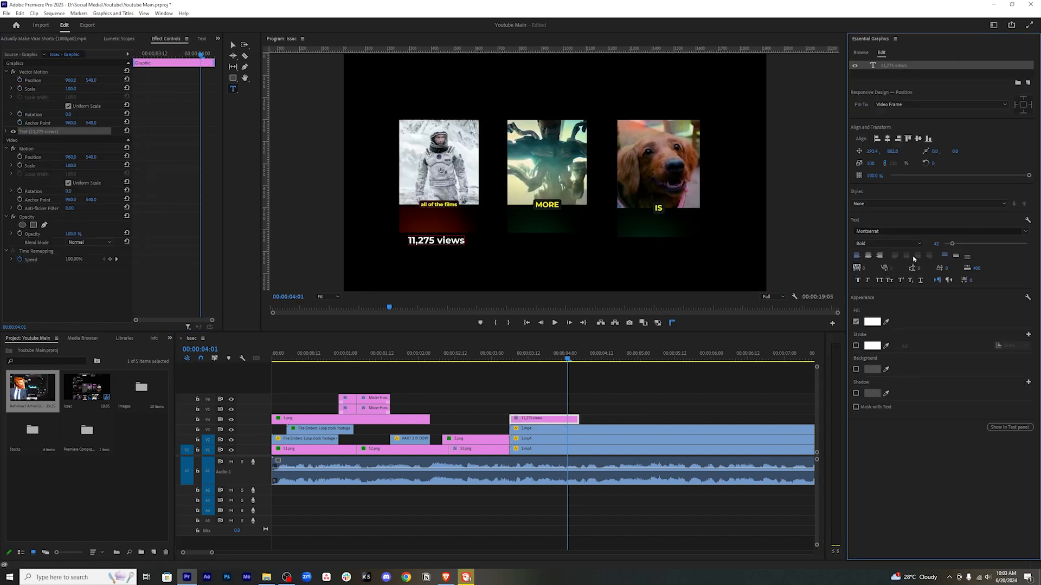
pyautogui.click(878, 245)
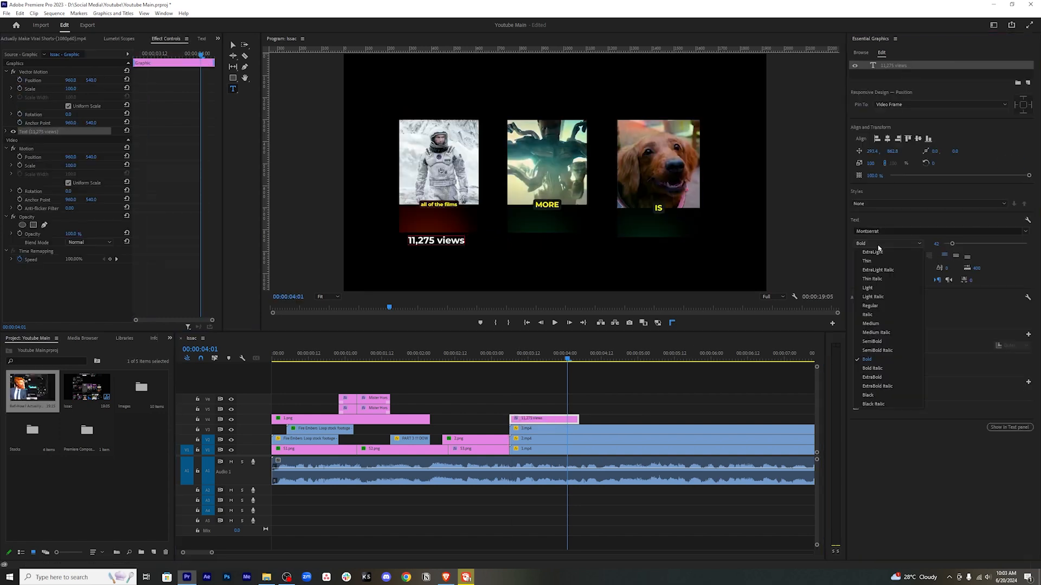
pyautogui.click(872, 377)
# Extend the "11,275 views" title on V4 until it ends with the 2.mp4 clip.
pyautogui.click(558, 420)
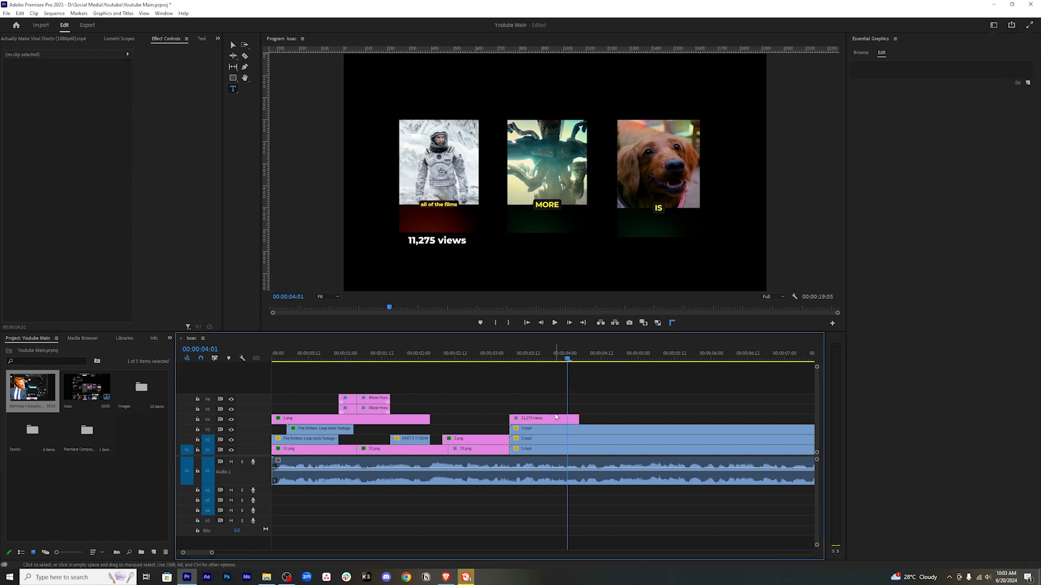
pyautogui.moveTo(577, 419); pyautogui.dragTo(591, 419)
pyautogui.press('-')
pyautogui.moveTo(431, 419); pyautogui.dragTo(552, 421)
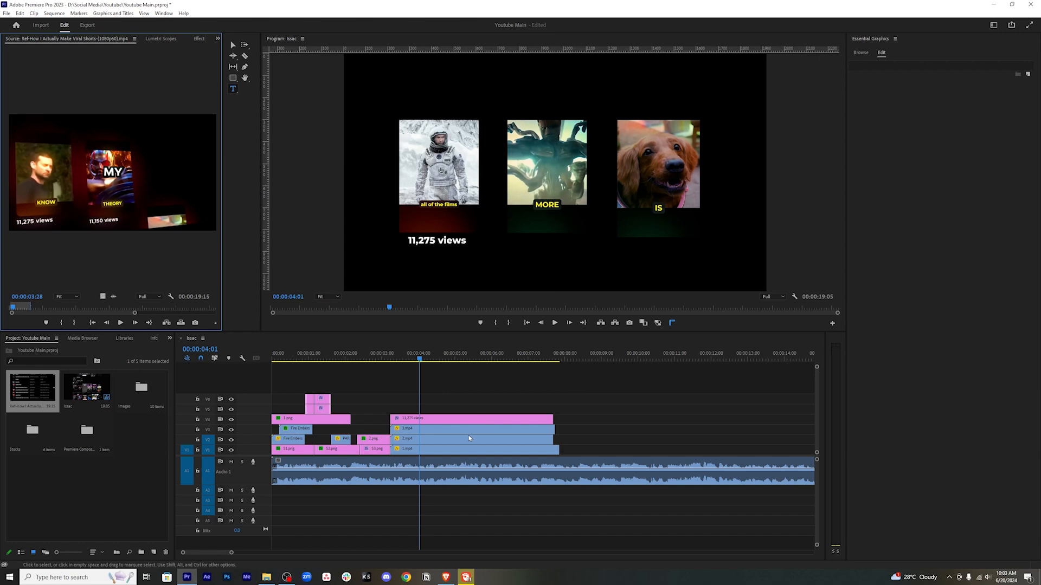
# Examine how the view counts move together with the shorts in the reference video around 00:00:03:25.
pyautogui.click(428, 421)
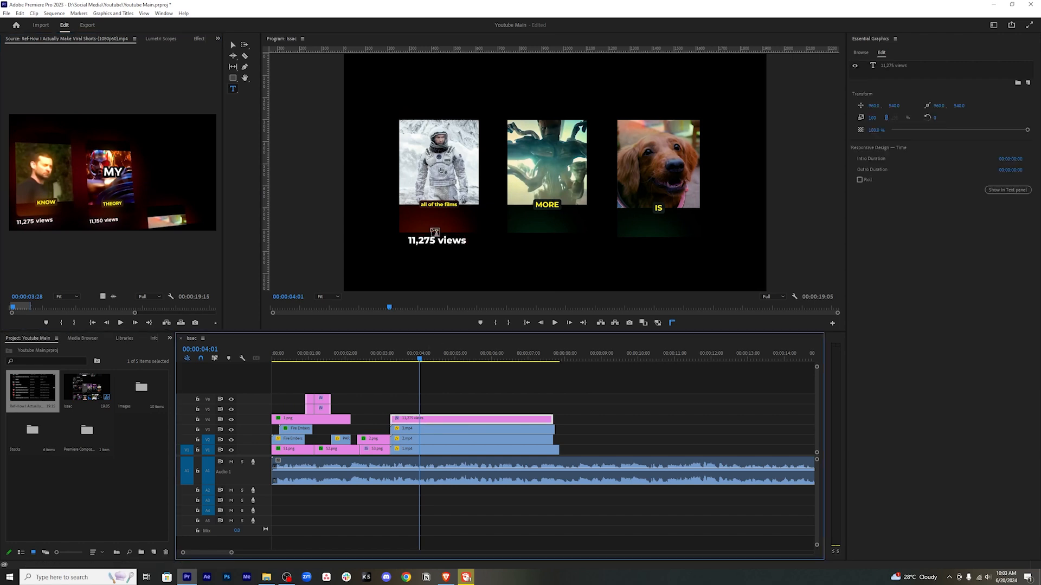
pyautogui.click(438, 450)
pyautogui.click(46, 201)
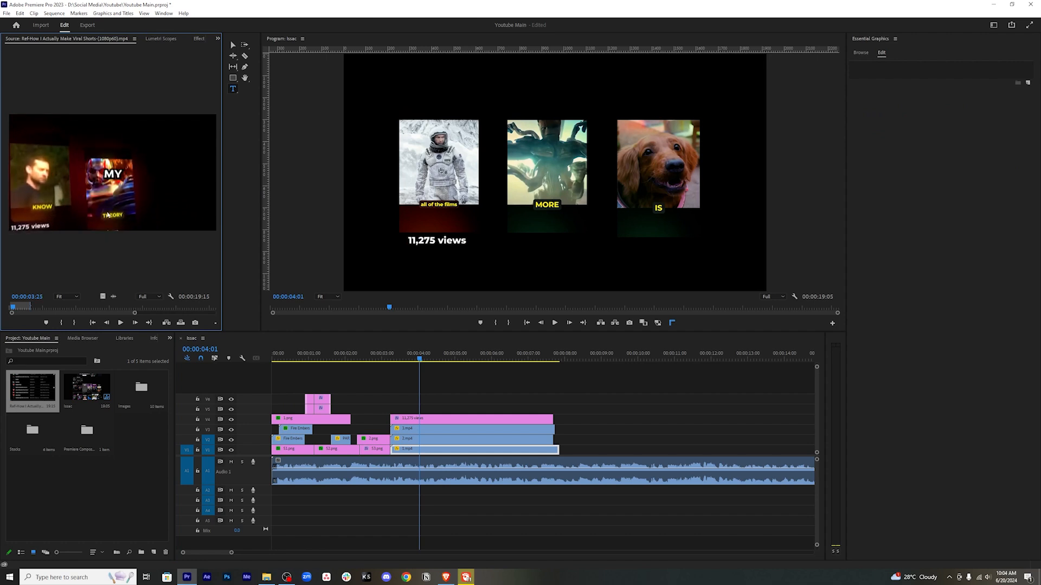
pyautogui.press('Left')
pyautogui.press('Left')
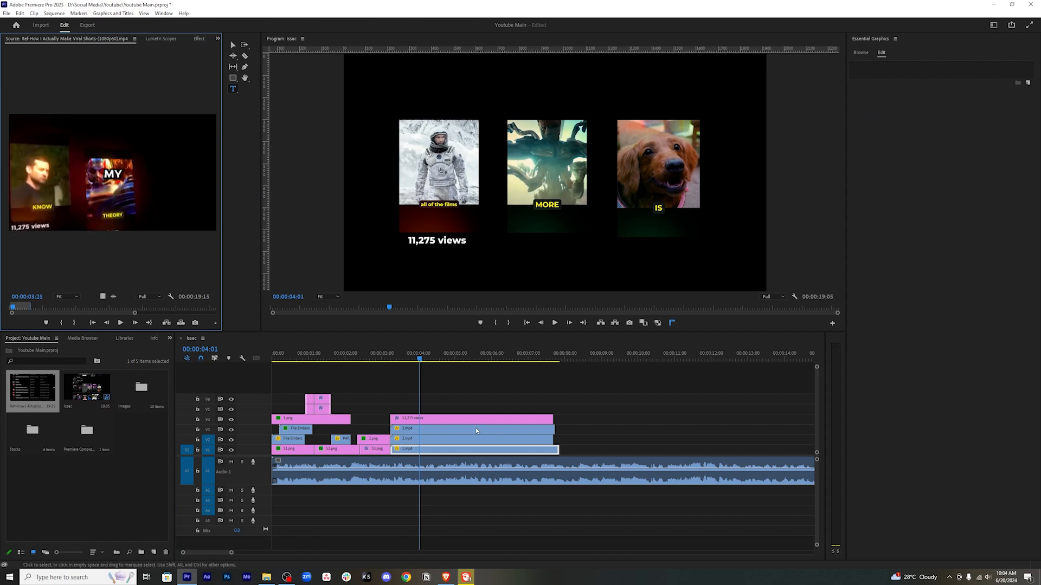
# Lengthen the "11,275 views" title to match the end of 3.mp4 and duplicate it onto V5.
pyautogui.click(444, 418)
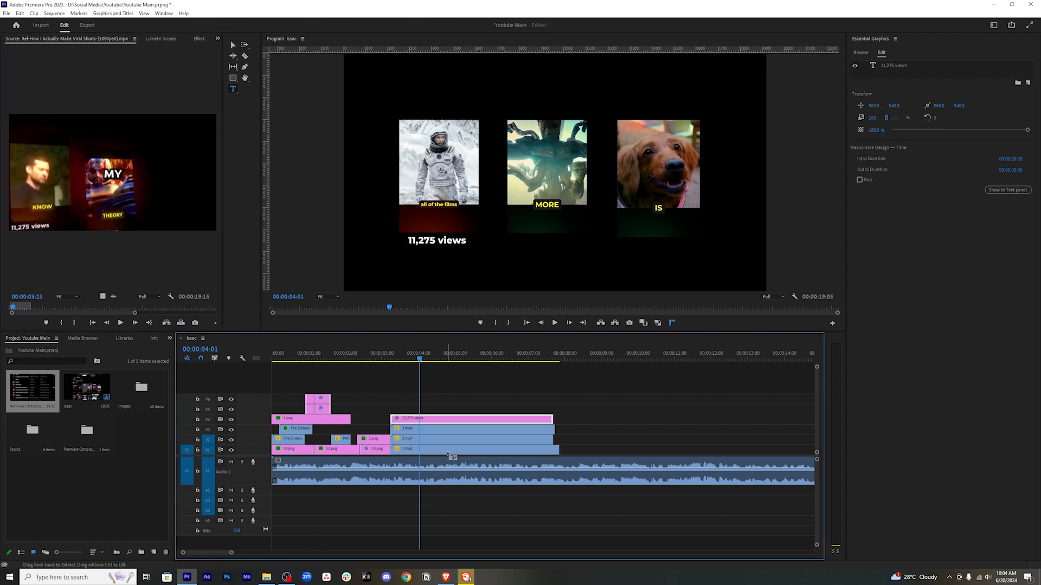
pyautogui.moveTo(551, 419); pyautogui.dragTo(554, 419)
pyautogui.moveTo(446, 421); pyautogui.dragTo(446, 410)
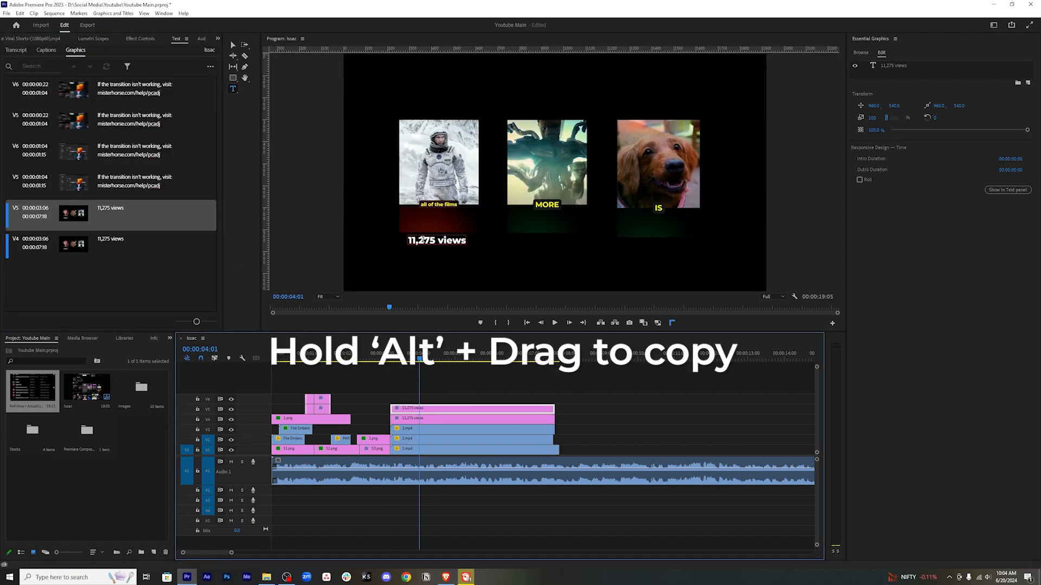
# Change the V5 title copy to "11,150 views" and move it beneath the middle clip.
pyautogui.moveTo(435, 241); pyautogui.dragTo(418, 241)
pyautogui.write('150')
pyautogui.click(485, 386)
pyautogui.click(482, 409)
pyautogui.click(140, 38)
pyautogui.moveTo(71, 80); pyautogui.dragTo(75, 80)
# Duplicate the "11,150 views" title onto V6 and change the copy's text to "15203 views".
pyautogui.moveTo(437, 410); pyautogui.dragTo(437, 400)
pyautogui.click(511, 384)
pyautogui.click(513, 400)
pyautogui.doubleClick(33, 388)
pyautogui.doubleClick(513, 400)
pyautogui.doubleClick(532, 240)
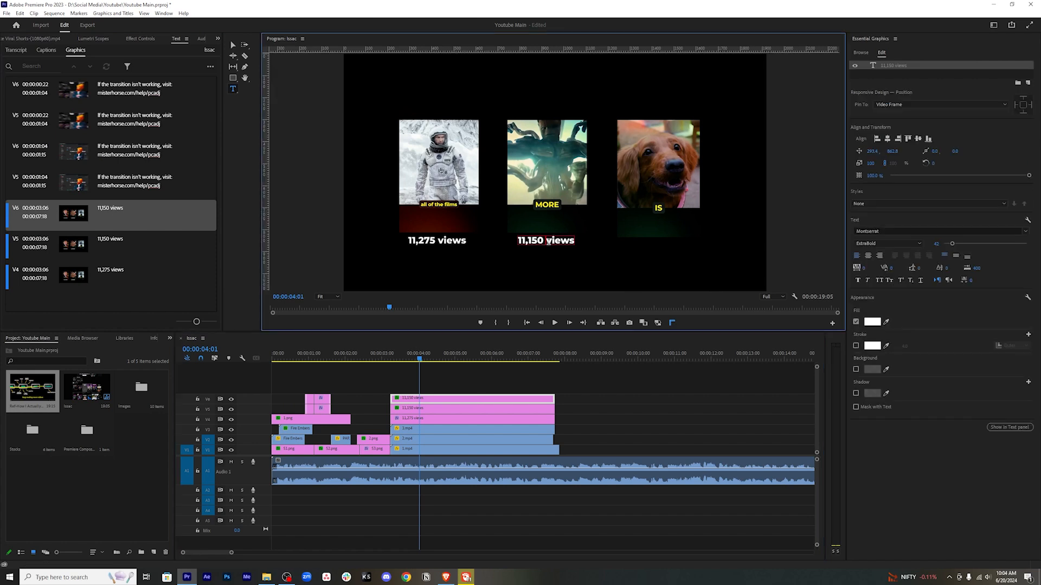
pyautogui.write('15203')
pyautogui.click(466, 380)
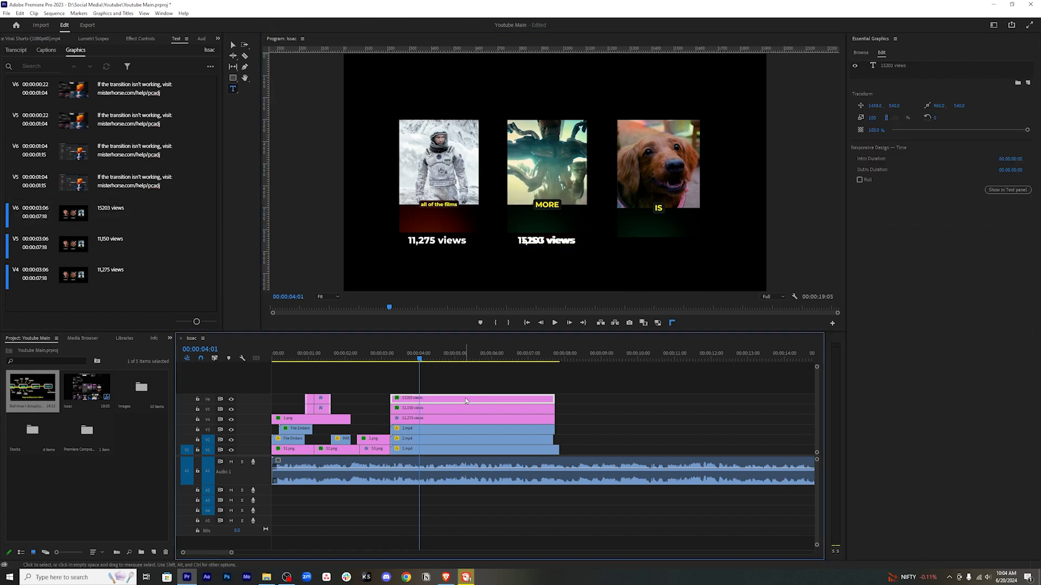
# Move the "15203 views" title beneath the dog clip with a horizontal position of 1960, then adjust 3.mp4 to line up above it.
pyautogui.click(465, 399)
pyautogui.click(141, 39)
pyautogui.moveTo(71, 80); pyautogui.dragTo(343, 80)
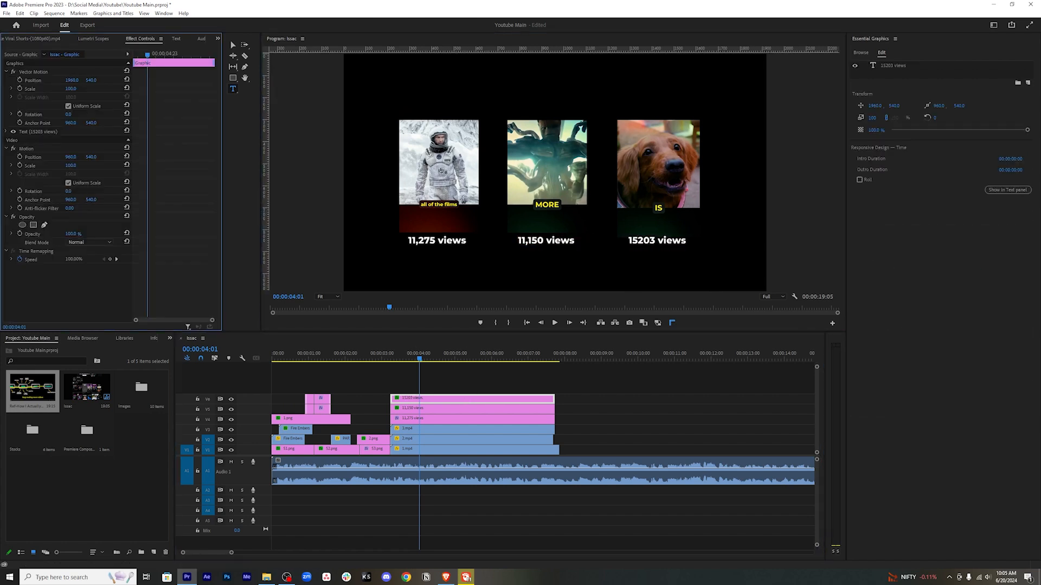
pyautogui.click(451, 429)
pyautogui.moveTo(71, 80); pyautogui.dragTo(85, 80)
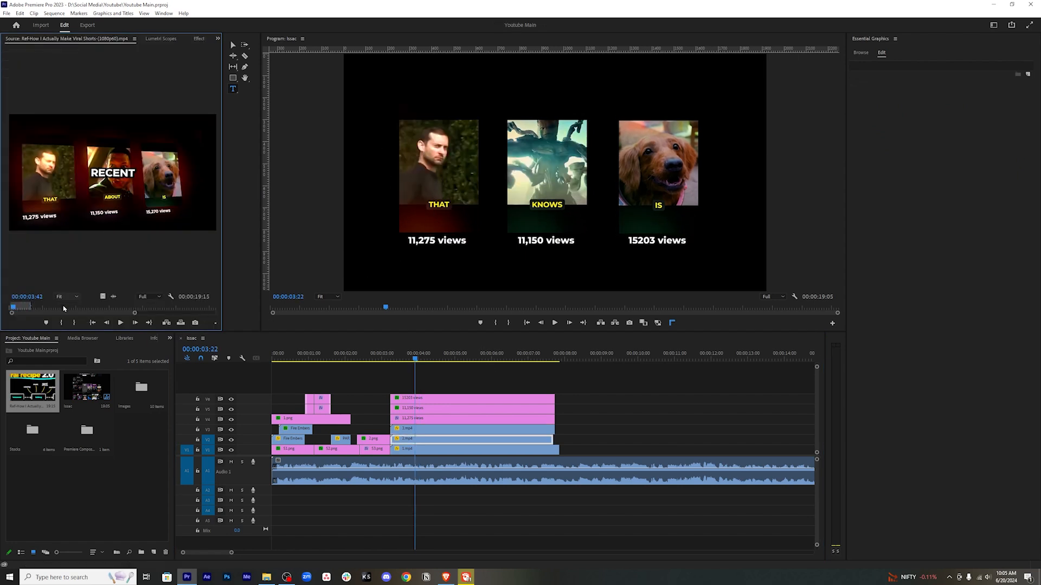
# Check the glow around the shorts in the reference at 00:00:04:01, then find the Drop Shadow effect and apply it to 1.mp4.
pyautogui.moveTo(13, 308); pyautogui.dragTo(14, 308)
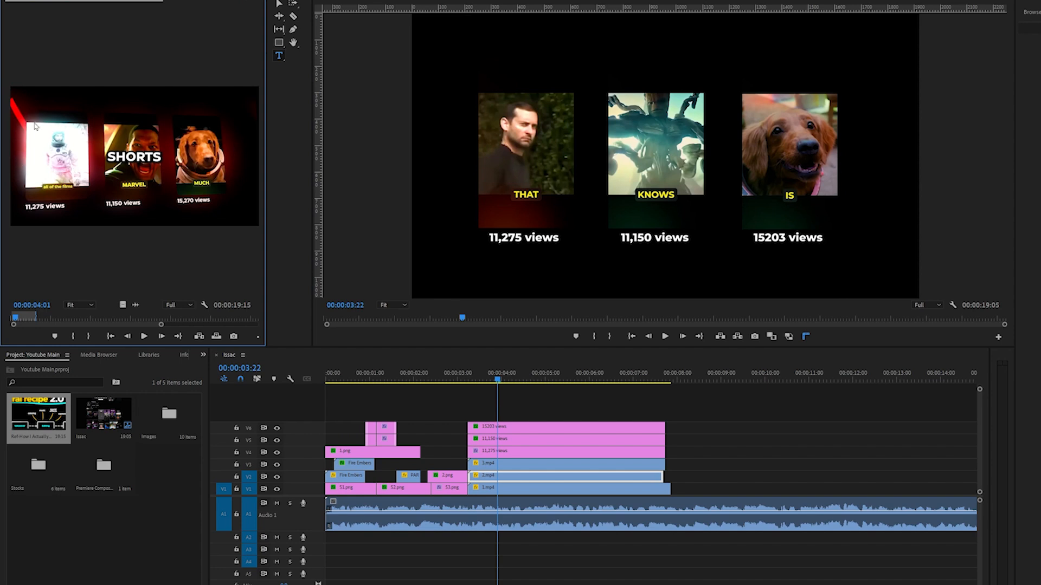
pyautogui.click(204, 355)
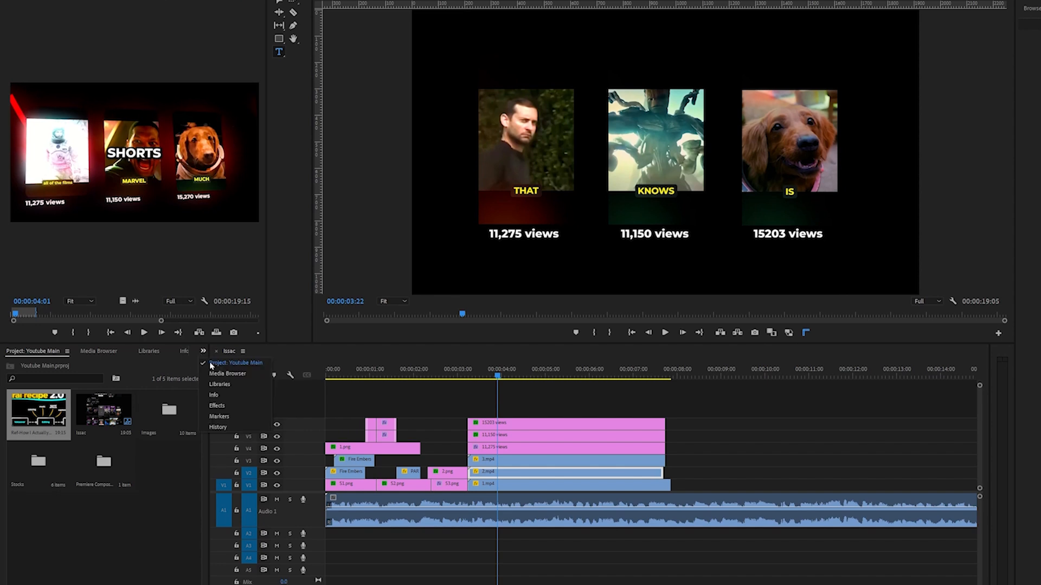
pyautogui.click(219, 370)
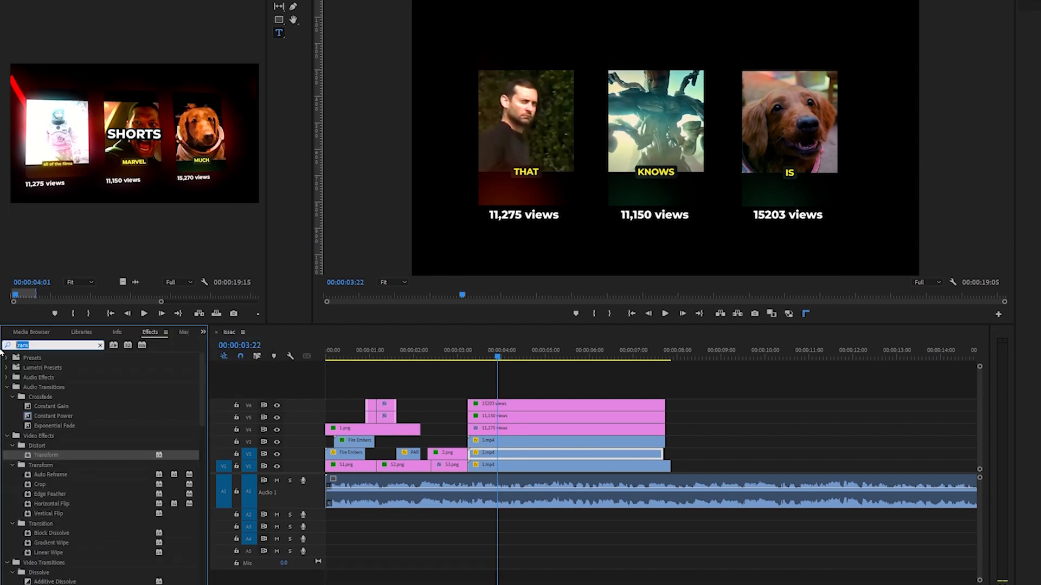
pyautogui.write('drop')
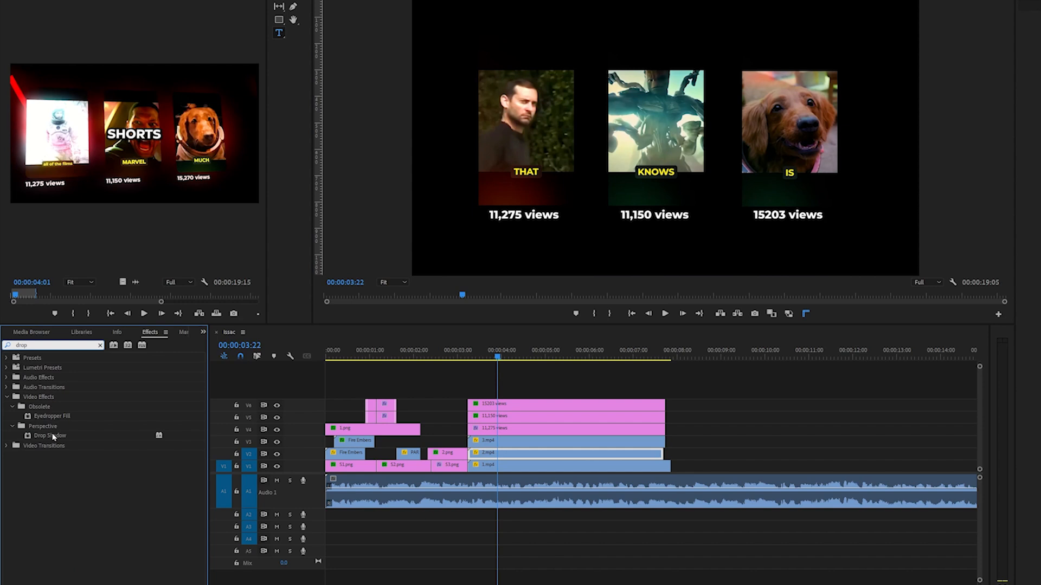
pyautogui.click(54, 436)
pyautogui.moveTo(94, 439); pyautogui.dragTo(515, 471)
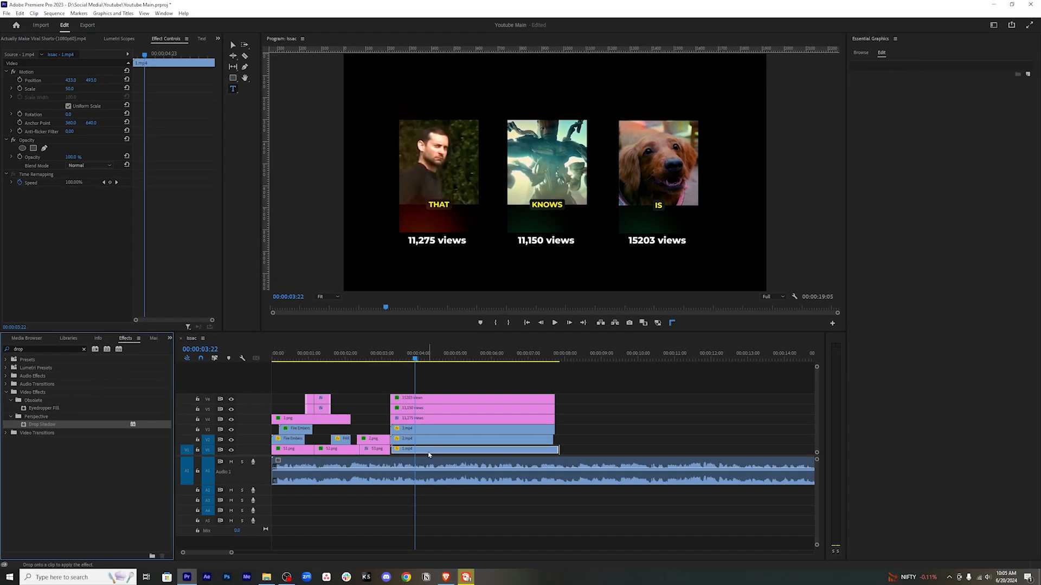
pyautogui.moveTo(429, 455); pyautogui.dragTo(429, 455)
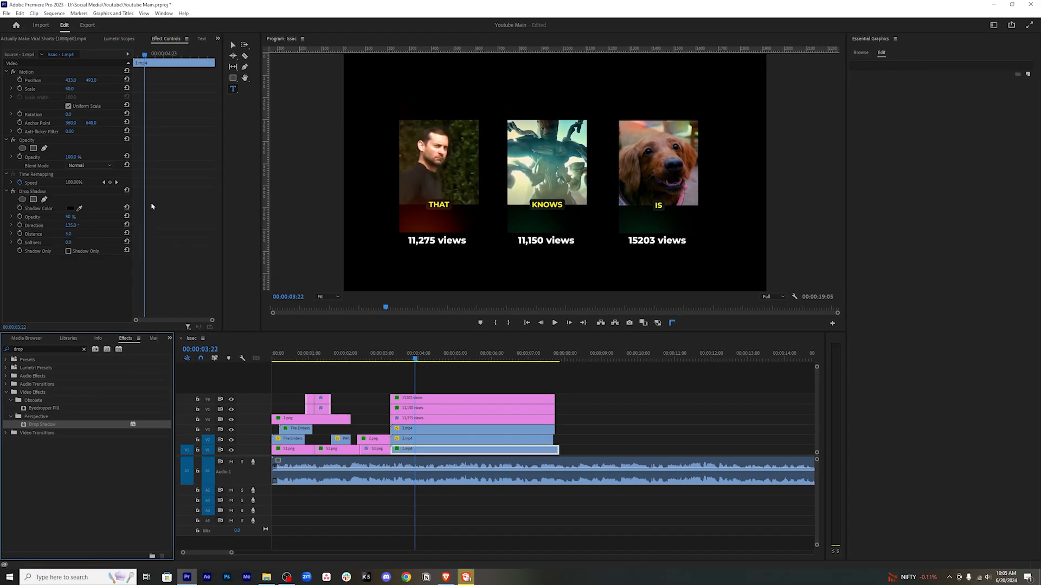
# Set the shadow color of 1.mp4's Drop Shadow to pure red, FF0000.
pyautogui.click(70, 209)
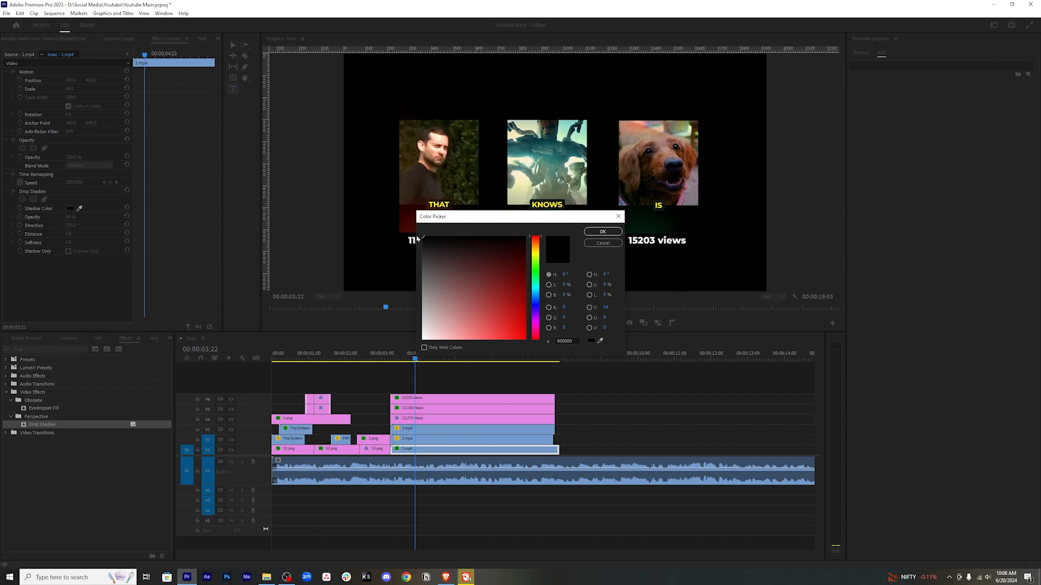
pyautogui.moveTo(434, 263); pyautogui.dragTo(573, 347)
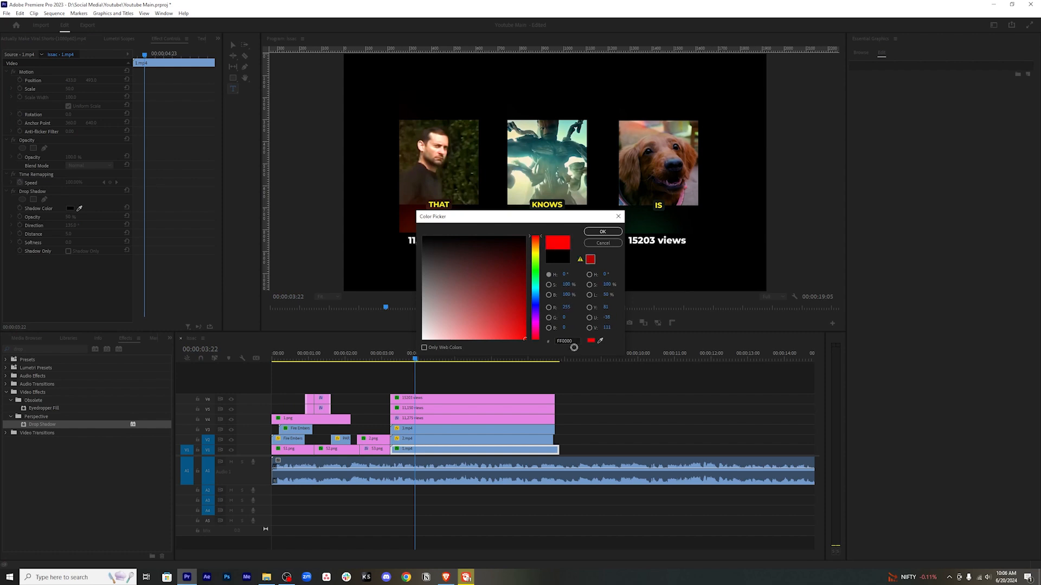
pyautogui.click(602, 231)
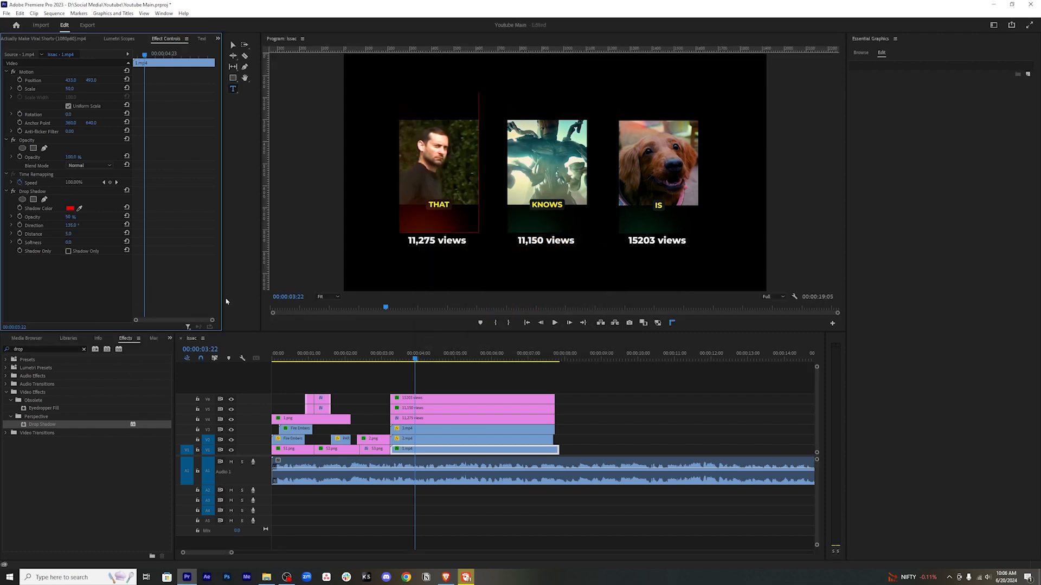
# Adjust 1.mp4's Drop Shadow to 50% opacity, a distance of 0 and a softness of 1000.
pyautogui.moveTo(68, 243); pyautogui.dragTo(84, 243)
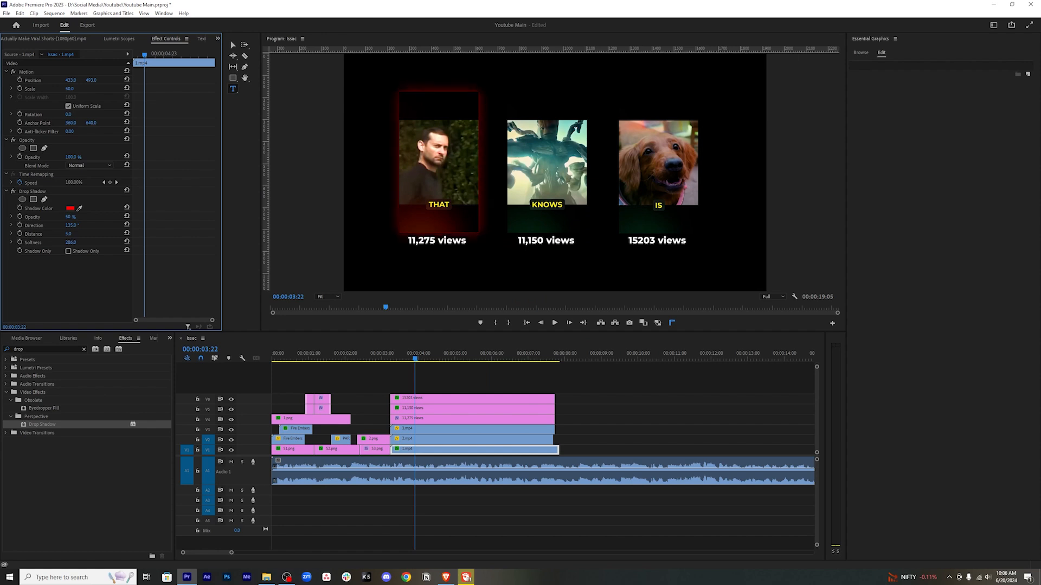
pyautogui.click(76, 242)
pyautogui.write('300')
pyautogui.press('Return')
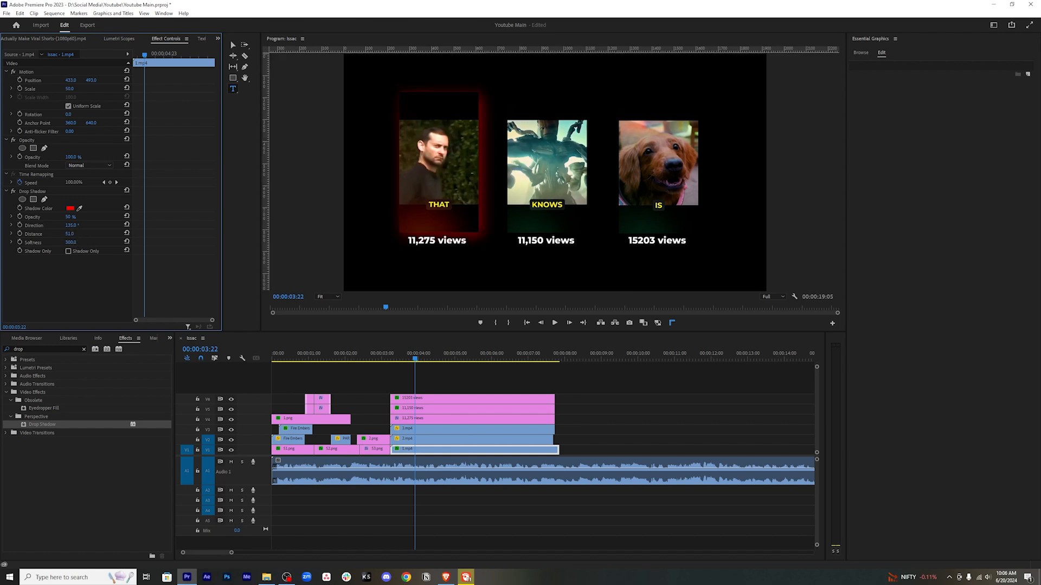
pyautogui.click(76, 216)
pyautogui.write('50')
pyautogui.press('Return')
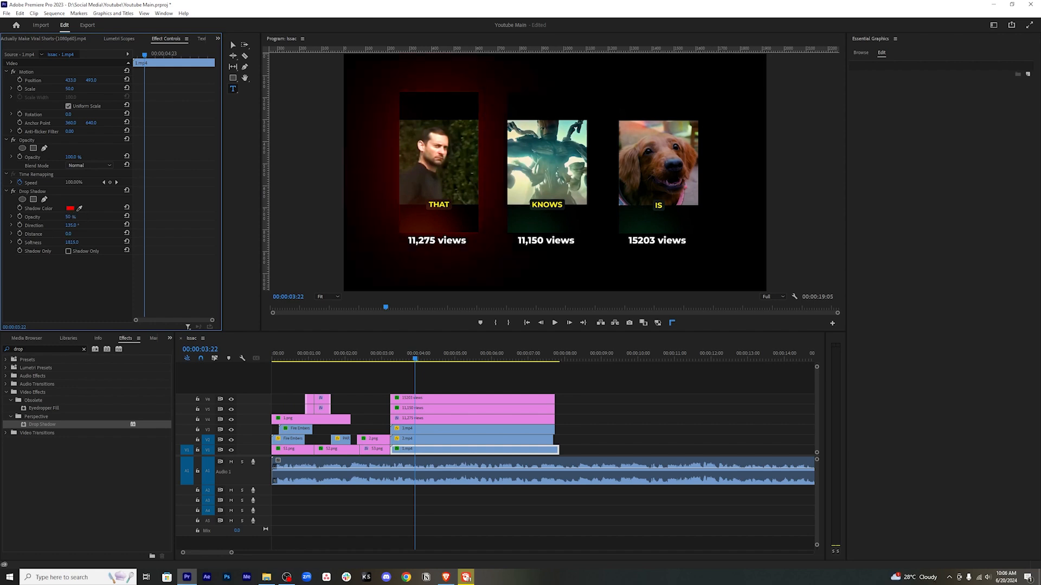
pyautogui.moveTo(76, 243); pyautogui.dragTo(76, 243)
pyautogui.click(745, 426)
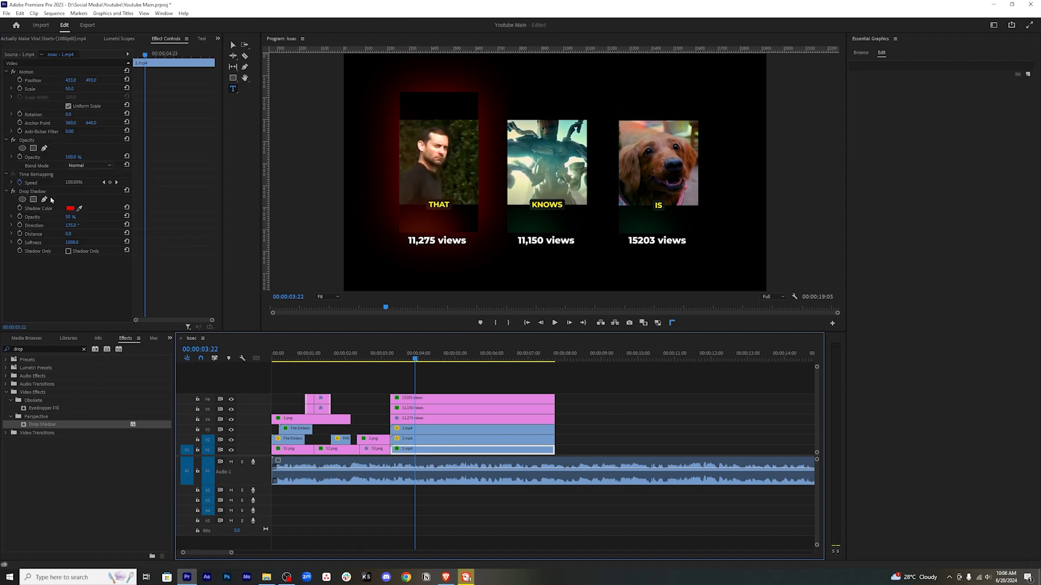
# Copy the Drop Shadow effect from 1.mp4 onto the 2.mp4 and 3.mp4 clips.
pyautogui.click(51, 193)
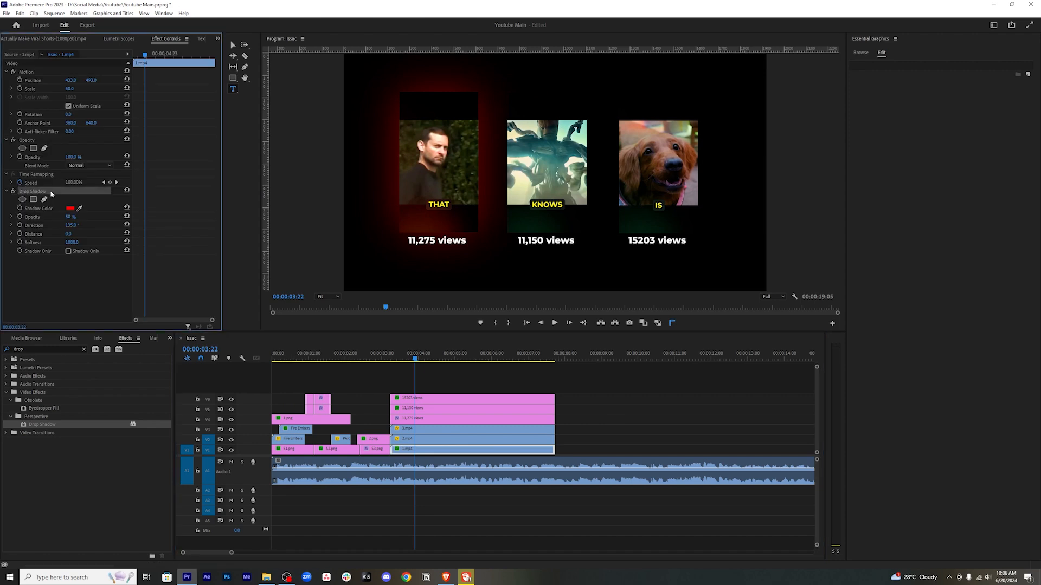
pyautogui.click(468, 438)
pyautogui.hotkey('ctrl', 'v')
pyautogui.click(472, 429)
pyautogui.hotkey('ctrl', 'v')
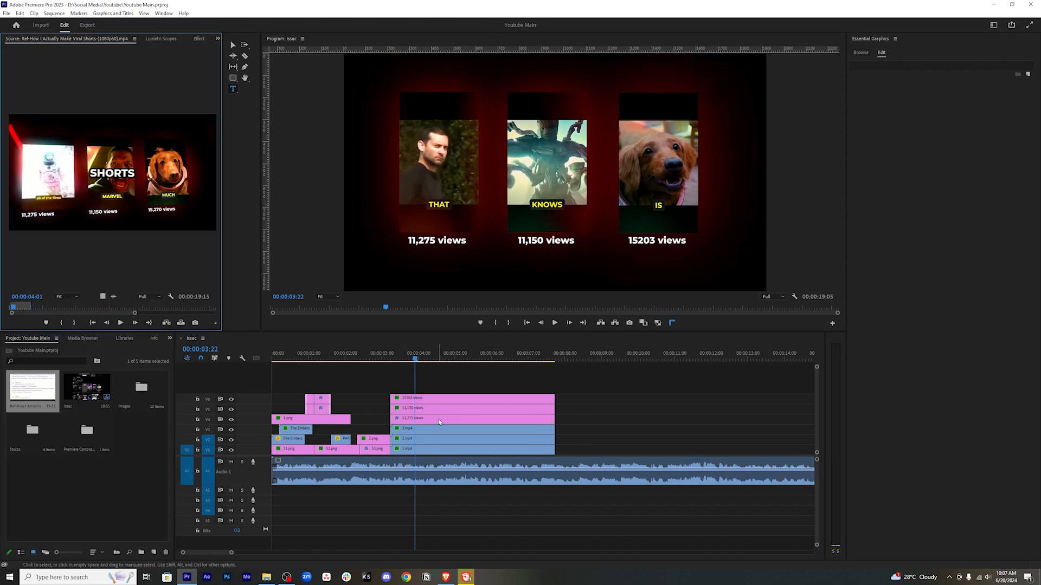
# Reduce the softness of 1.mp4's Drop Shadow to 750.
pyautogui.click(439, 421)
pyautogui.click(436, 449)
pyautogui.click(199, 39)
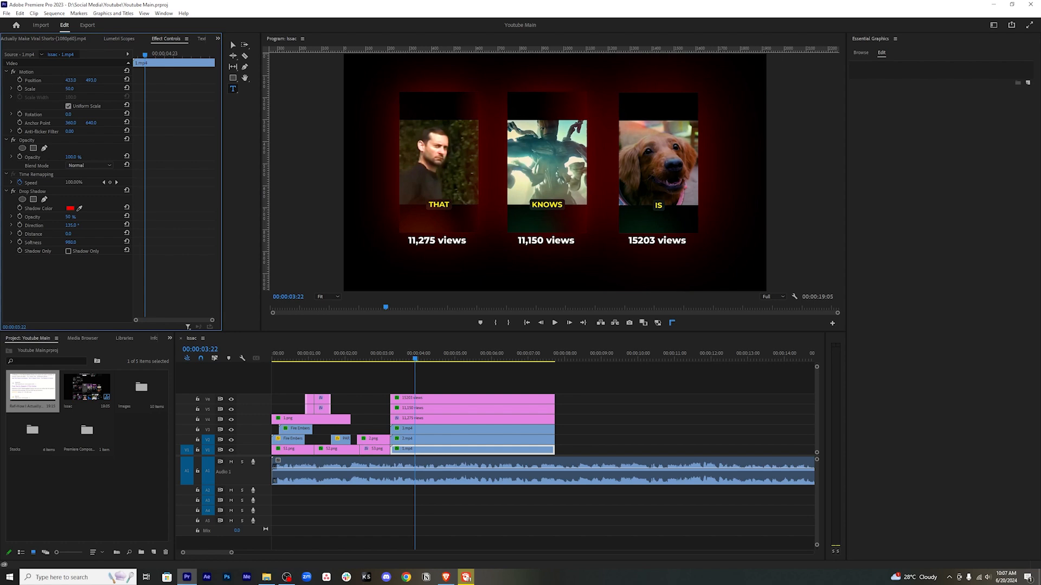
pyautogui.moveTo(75, 241); pyautogui.dragTo(24, 242)
pyautogui.click(76, 242)
pyautogui.write('750')
pyautogui.press('Return')
# Set the Drop Shadow softness to 750 on 2.mp4 and 3.mp4 as well and save the project.
pyautogui.click(431, 442)
pyautogui.click(72, 242)
pyautogui.write('750')
pyautogui.press('Return')
pyautogui.click(428, 431)
pyautogui.hotkey('ctrl', 's')
pyautogui.click(561, 421)
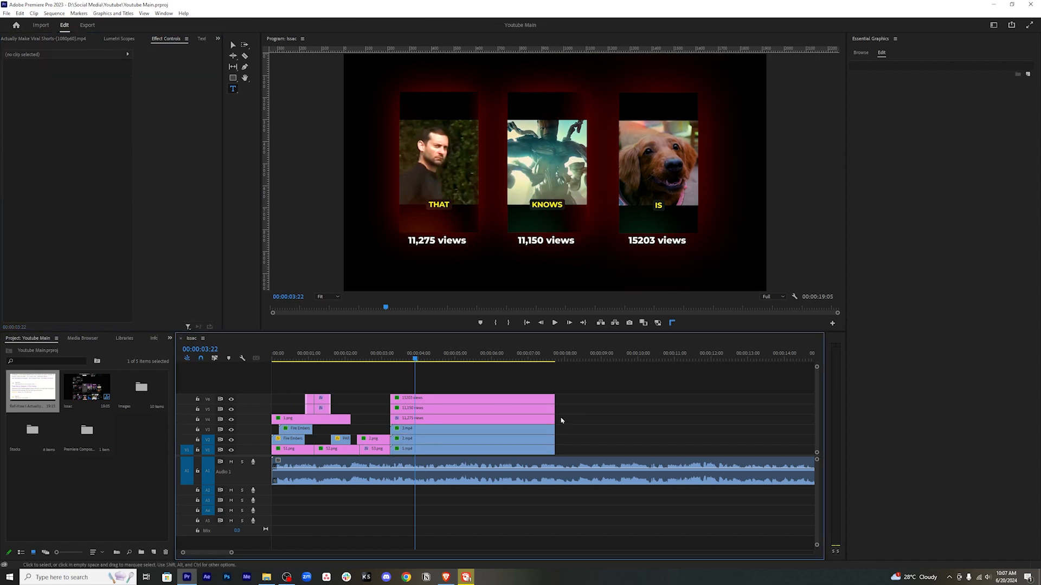
# Shift 2.mp4 and 3.mp4 to after 00:00:08:00 and lower the "11,275 views" title to V2, directly above 1.mp4.
pyautogui.click(442, 451)
pyautogui.click(437, 421)
pyautogui.moveTo(573, 424); pyautogui.dragTo(763, 414)
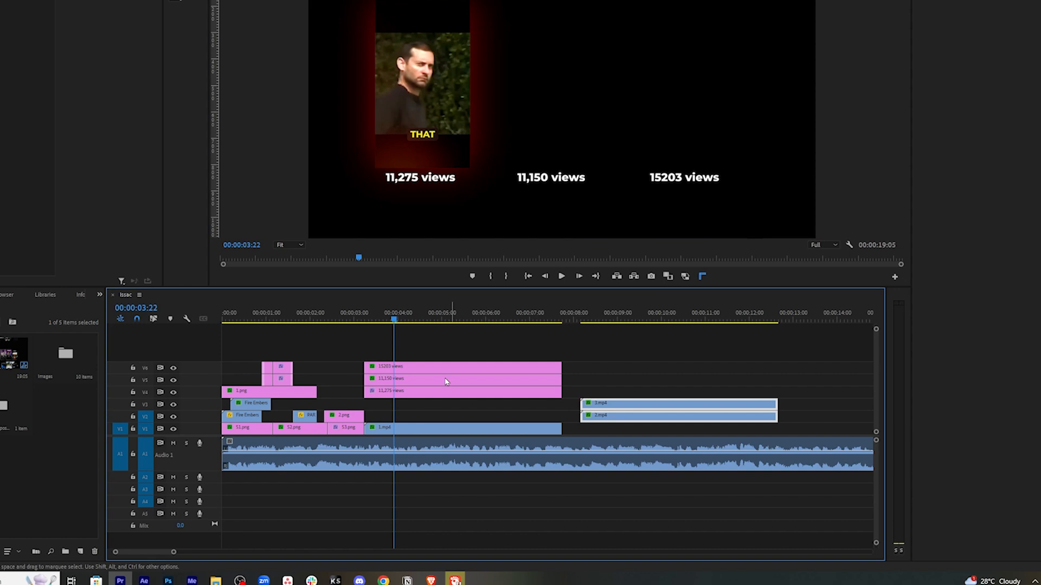
pyautogui.moveTo(428, 390); pyautogui.dragTo(436, 427)
# Nest 1.mp4 and the "11,275 views" title together as a sequence named "1".
pyautogui.rightClick(436, 418)
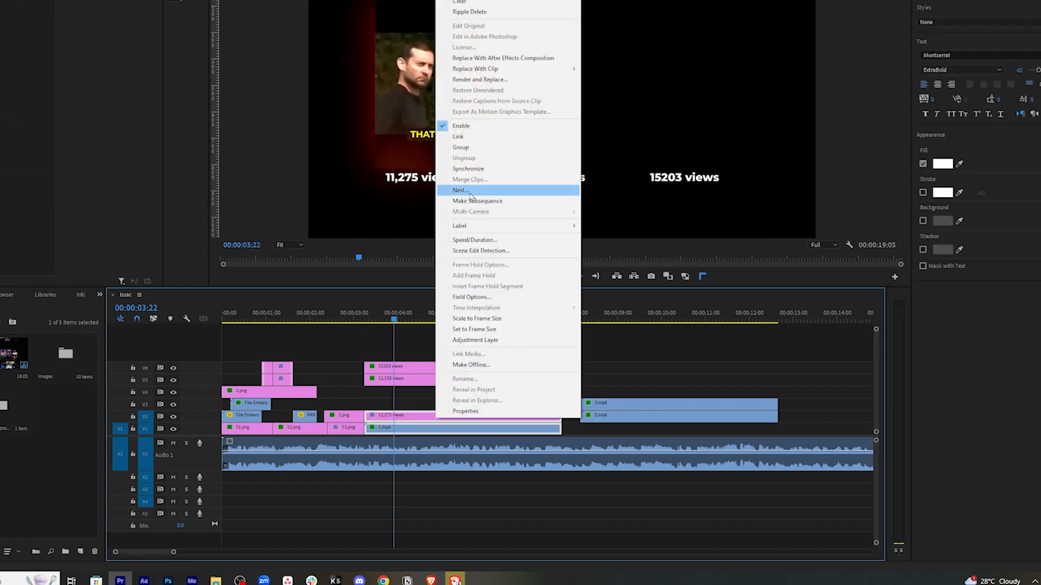
pyautogui.click(470, 196)
pyautogui.write('1')
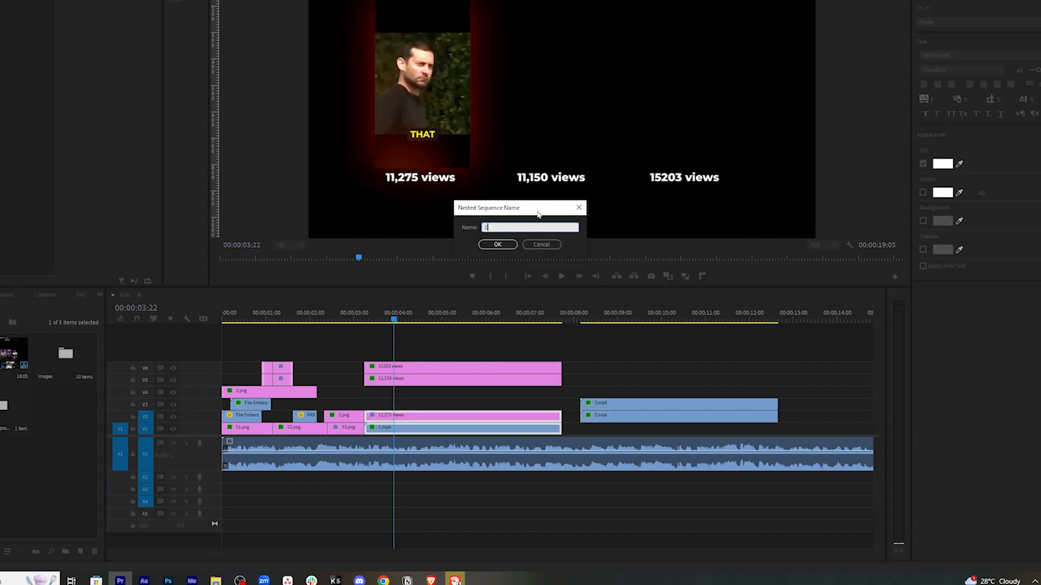
pyautogui.click(498, 244)
# Return 2.mp4 to V2 above nest 1, place the "11,150 views" title on V3 and nest the pair under the default name.
pyautogui.moveTo(607, 415); pyautogui.dragTo(398, 415)
pyautogui.moveTo(406, 379); pyautogui.dragTo(410, 404)
pyautogui.rightClick(421, 404)
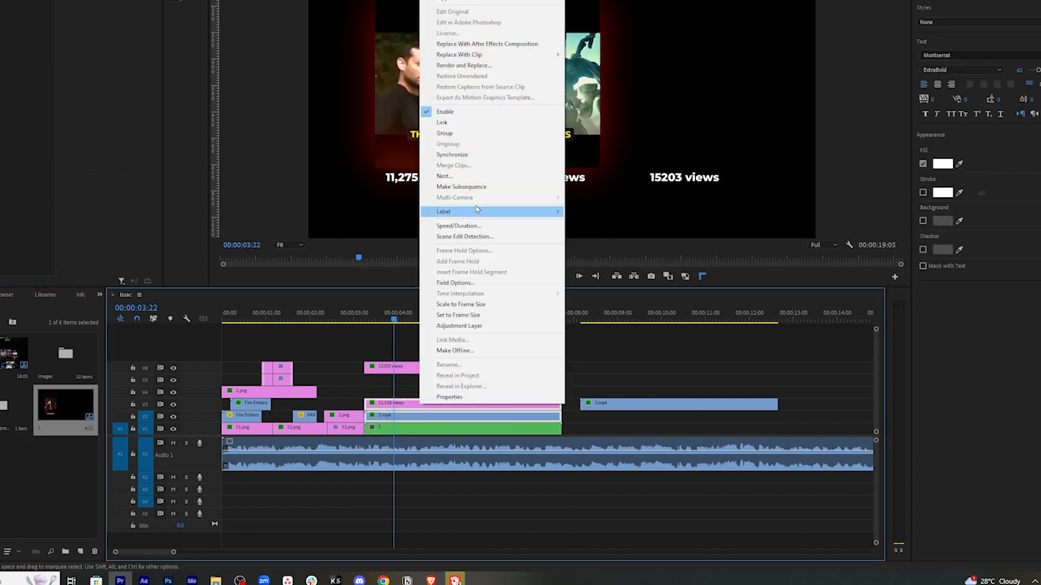
pyautogui.click(445, 176)
pyautogui.click(497, 244)
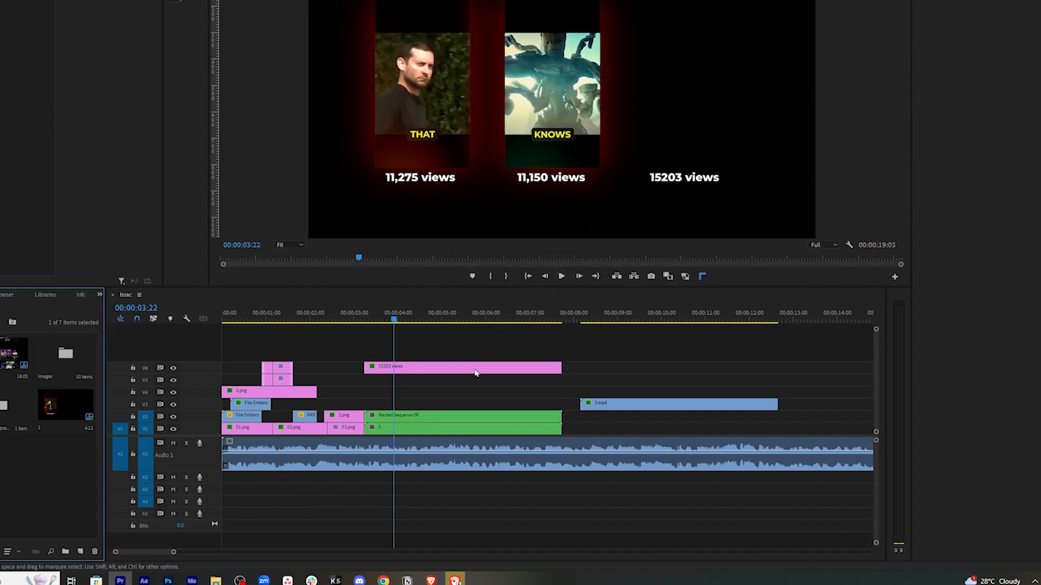
# Stack 3.mp4 and the "15203 views" title above the two nests and nest them as a sequence named "3".
pyautogui.click(455, 369)
pyautogui.moveTo(618, 406); pyautogui.dragTo(439, 394)
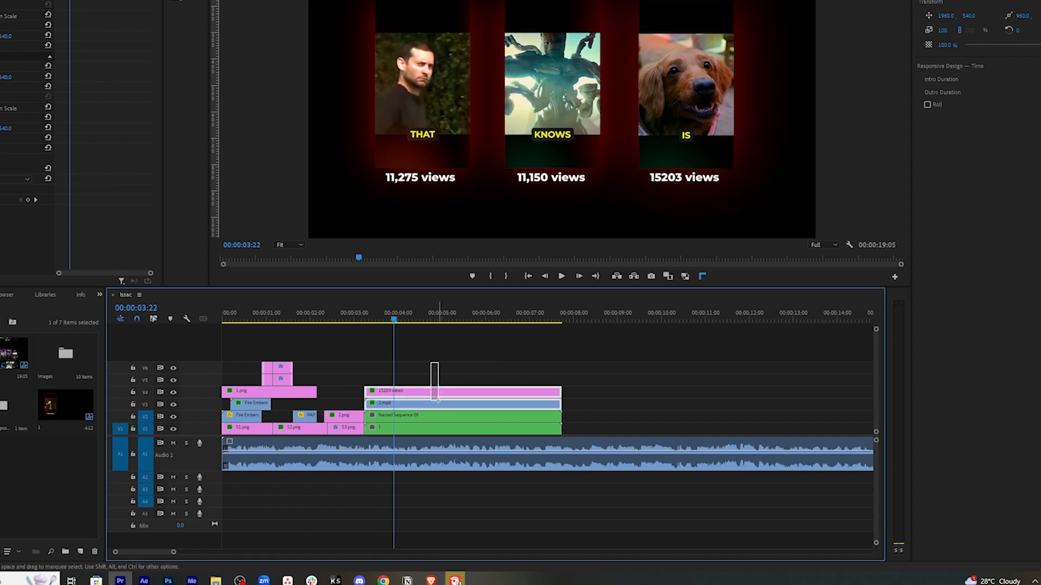
pyautogui.moveTo(437, 399); pyautogui.dragTo(438, 404)
pyautogui.rightClick(440, 395)
pyautogui.click(490, 168)
pyautogui.write('3')
pyautogui.press('Return')
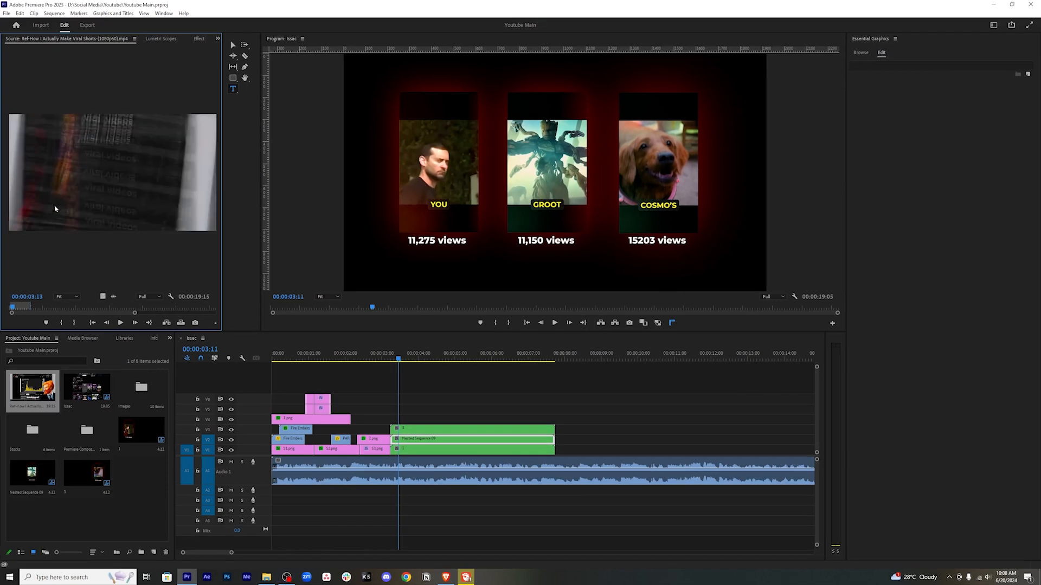
# Step frame by frame through the reference video from 00:00:03:13 to examine how each short slides into place.
pyautogui.press('Right')
pyautogui.press('Right')
pyautogui.press('Right')
pyautogui.press('Right')
pyautogui.press('Right')
pyautogui.press('Right')
pyautogui.press('Right')
pyautogui.press('Right')
pyautogui.press('Right')
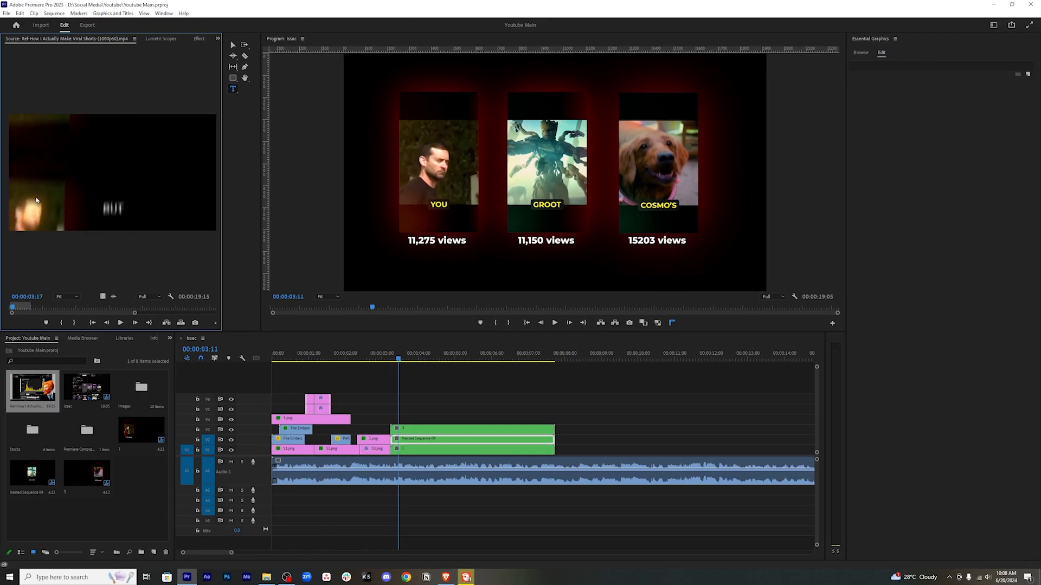
pyautogui.press('Right')
pyautogui.press('Right')
pyautogui.press('Right')
pyautogui.press('Right')
pyautogui.press('Right')
pyautogui.press('Right')
pyautogui.press('Right')
pyautogui.press('Right')
pyautogui.press('Right')
pyautogui.press('Right')
pyautogui.press('Right')
pyautogui.press('Right')
pyautogui.press('Right')
pyautogui.press('Right')
pyautogui.press('Right')
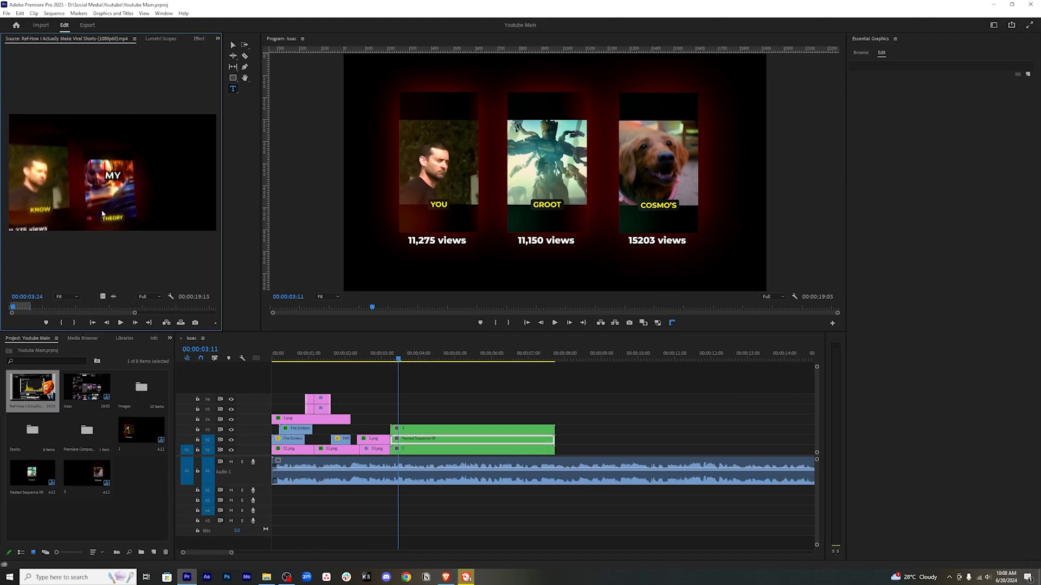
# Save the project, find the Transform effect and apply it to the nested sequence 1 on V1.
pyautogui.click(498, 384)
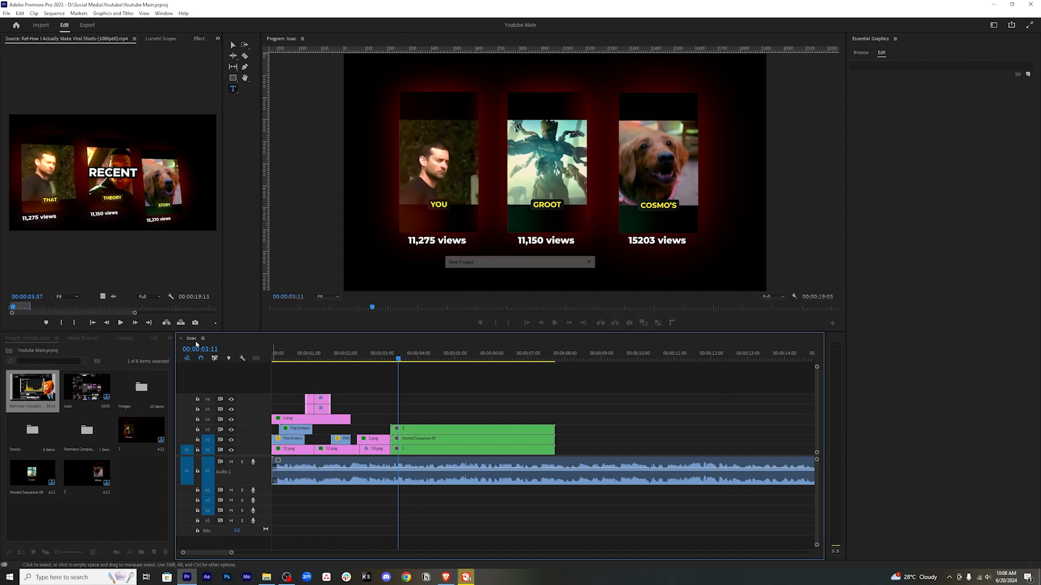
pyautogui.click(170, 337)
pyautogui.click(181, 384)
pyautogui.click(44, 349)
pyautogui.write('transform')
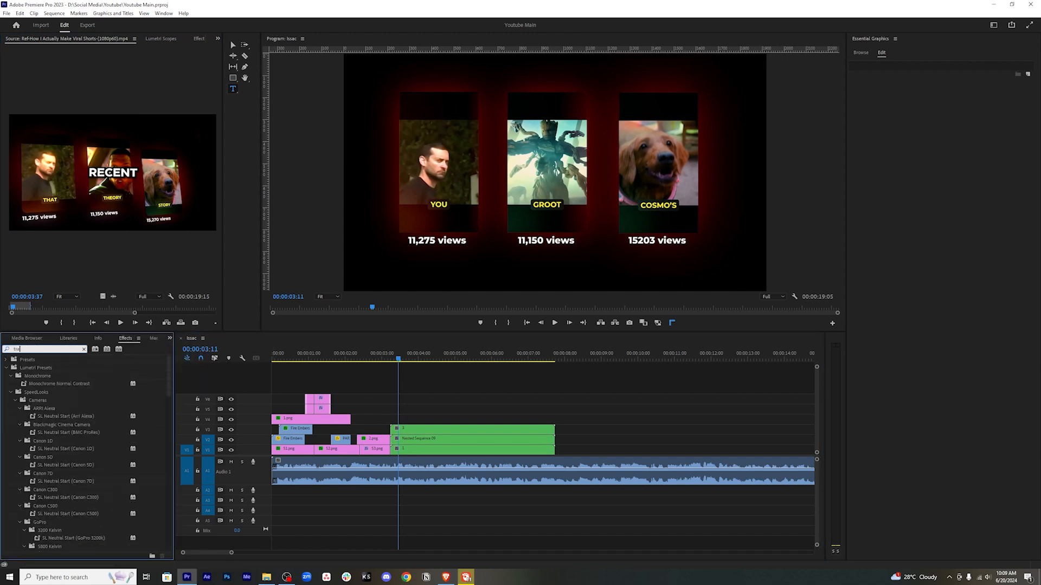
pyautogui.click(47, 409)
pyautogui.moveTo(47, 409); pyautogui.dragTo(417, 449)
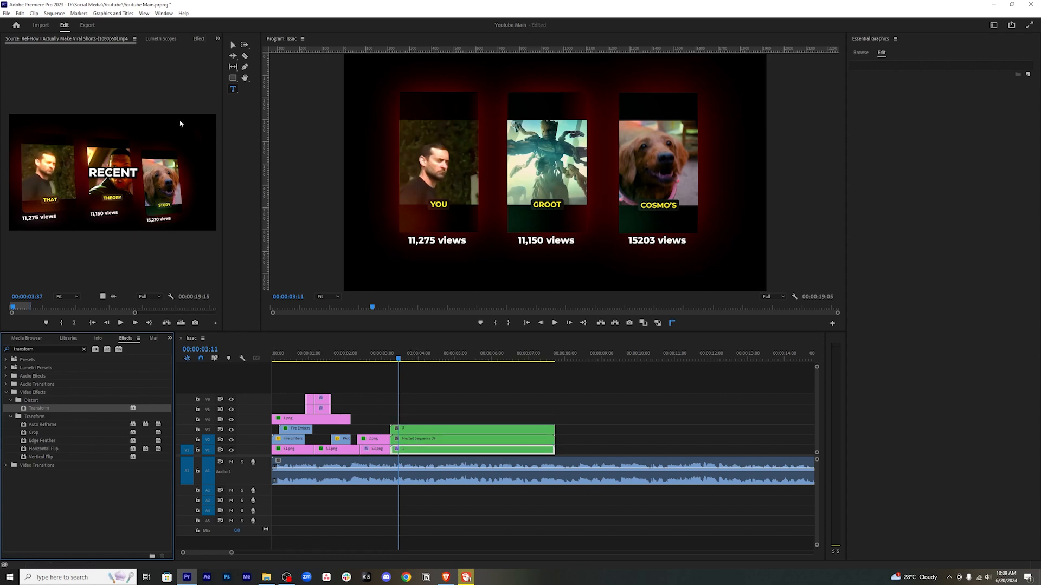
# Go to the start of nested sequence 1 and set its Transform shutter angle to 180 instead of the composition's.
pyautogui.click(195, 40)
pyautogui.moveTo(136, 55); pyautogui.dragTo(129, 57)
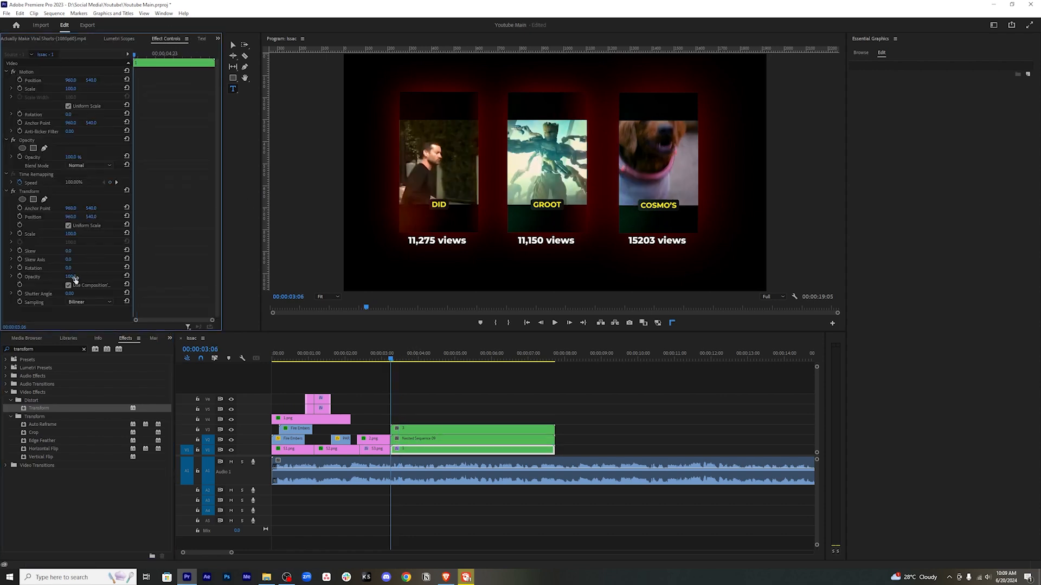
pyautogui.click(73, 293)
pyautogui.write('180')
pyautogui.press('Return')
# Keyframe and ease the Transform Position of nested sequence 1 from below the frame at 00:00:03:06 up to 960, 540 at 00:00:03:11.
pyautogui.click(19, 217)
pyautogui.press('Right')
pyautogui.press('Left')
pyautogui.scroll(7, 154, 97)
pyautogui.hotkey('shift', 'Right')
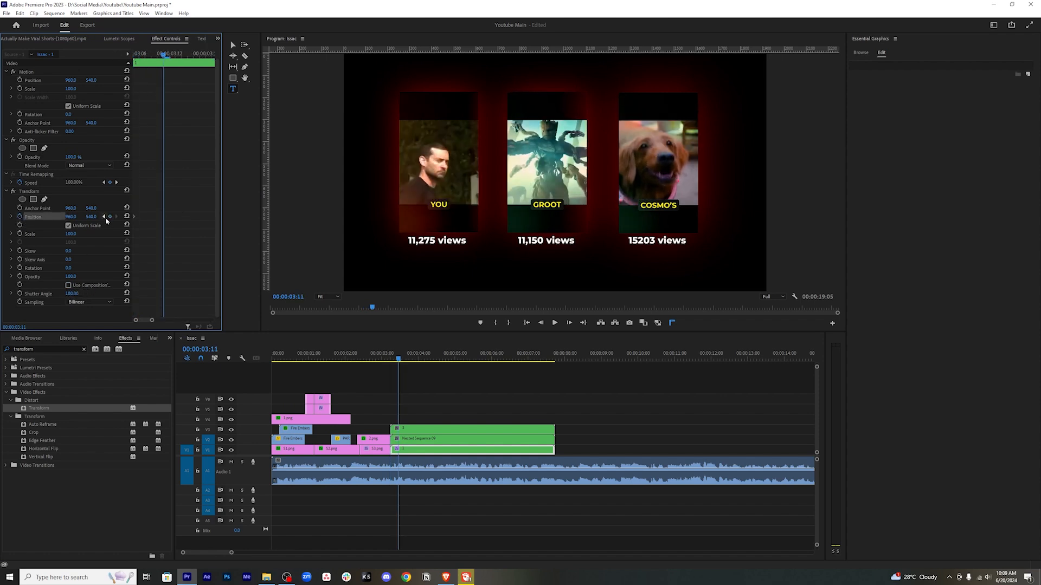
pyautogui.hotkey('shift', 'Left')
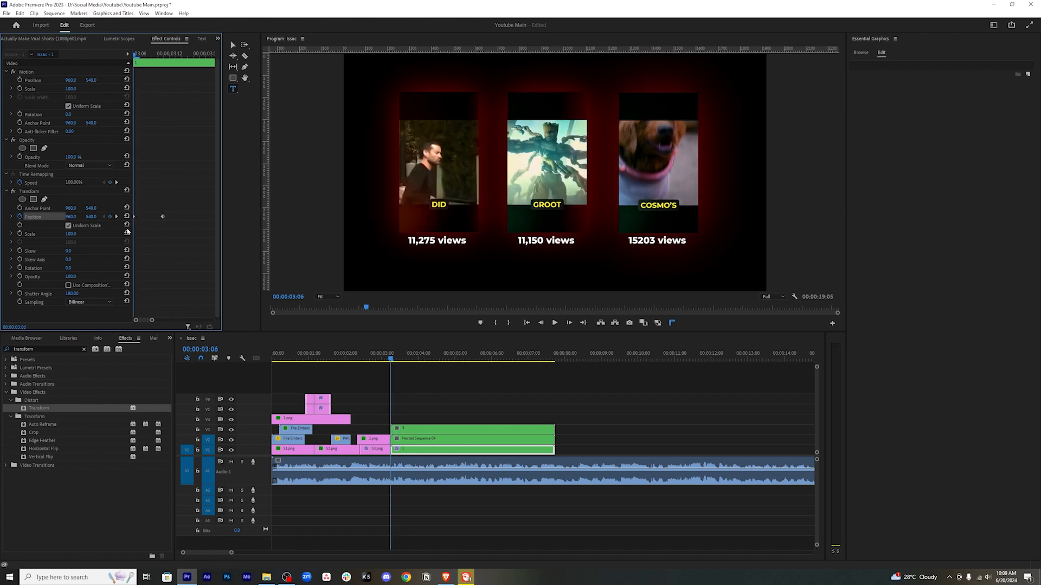
pyautogui.moveTo(91, 218); pyautogui.dragTo(239, 218)
pyautogui.moveTo(92, 217); pyautogui.dragTo(286, 217)
pyautogui.click(153, 228)
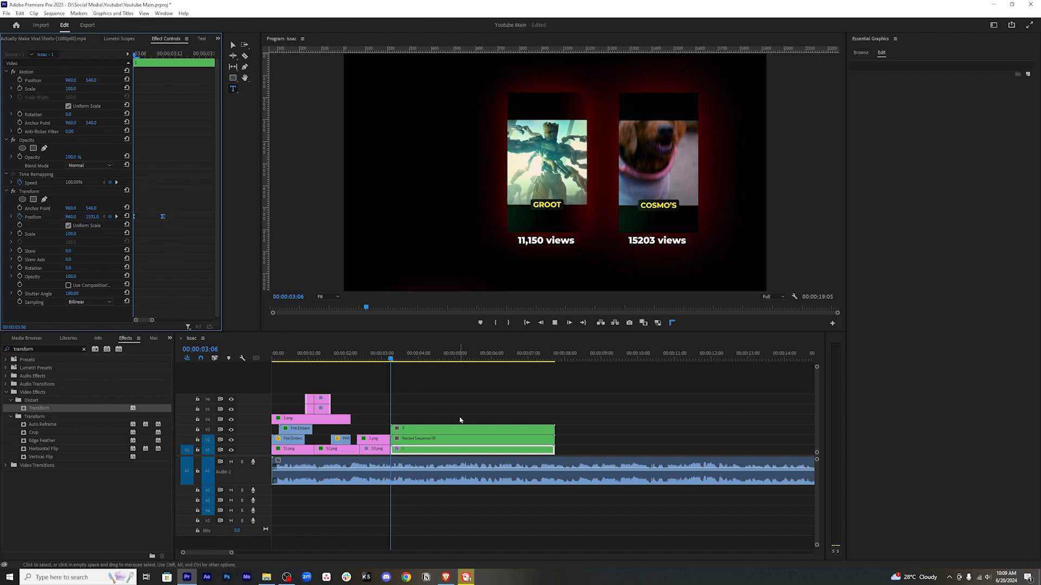
# Slow nested sequence 1's slide-in by moving its final Position keyframe to about 00:00:03:19, and play it back.
pyautogui.click(458, 439)
pyautogui.click(397, 358)
pyautogui.moveTo(397, 357); pyautogui.dragTo(411, 358)
pyautogui.click(419, 448)
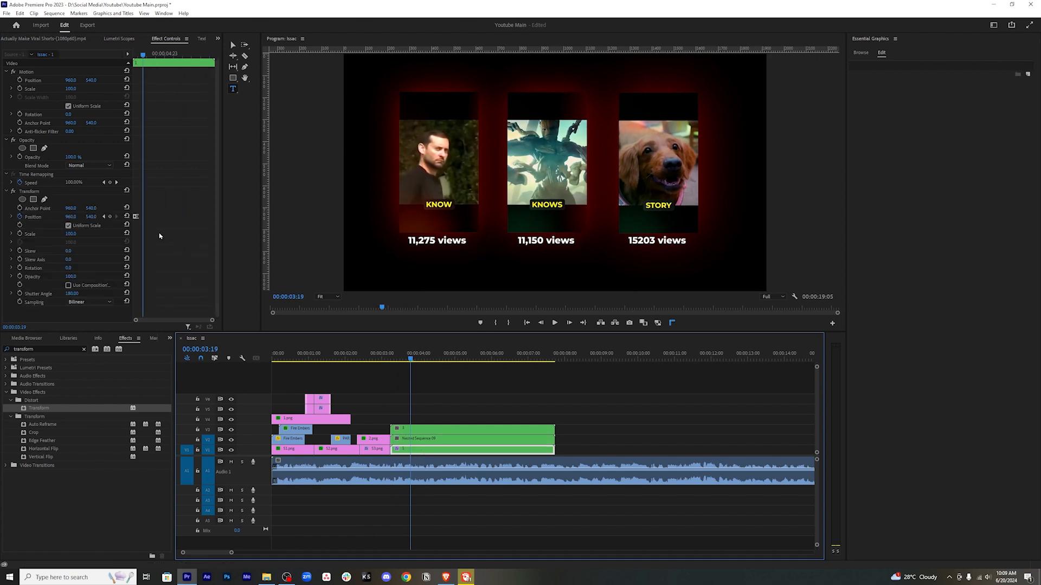
pyautogui.click(382, 358)
pyautogui.press('space')
pyautogui.press('space')
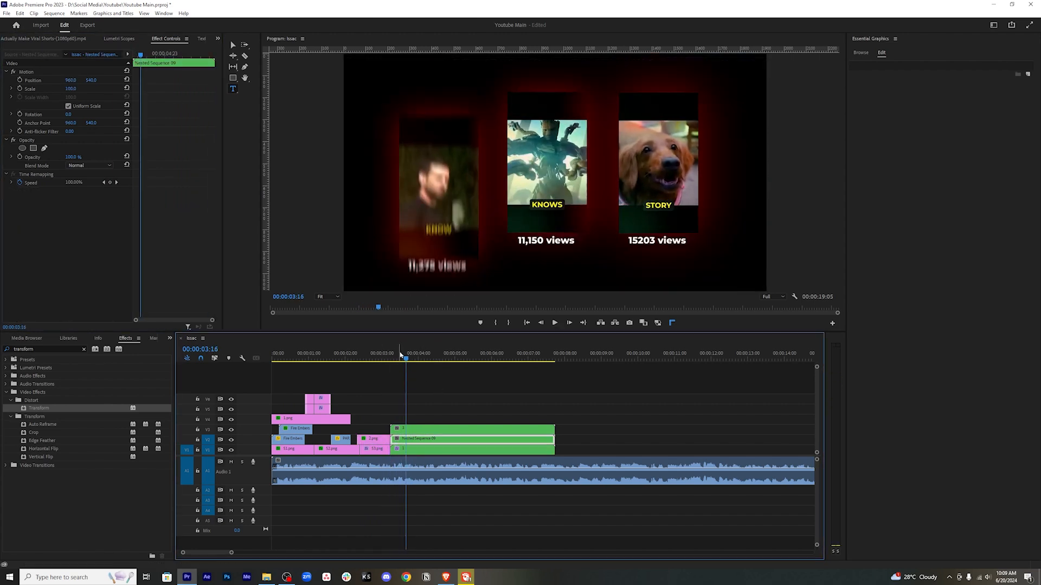
pyautogui.moveTo(410, 355); pyautogui.dragTo(392, 357)
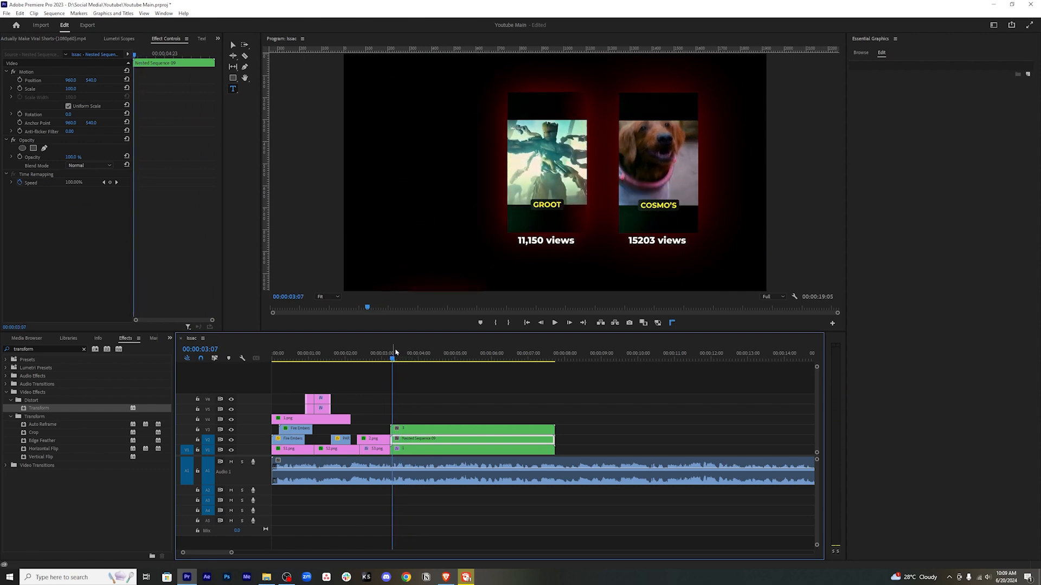
# Copy the animated Transform effect from nested sequence 1 to the nested sequences on V2 and V3, and save the project.
pyautogui.click(395, 448)
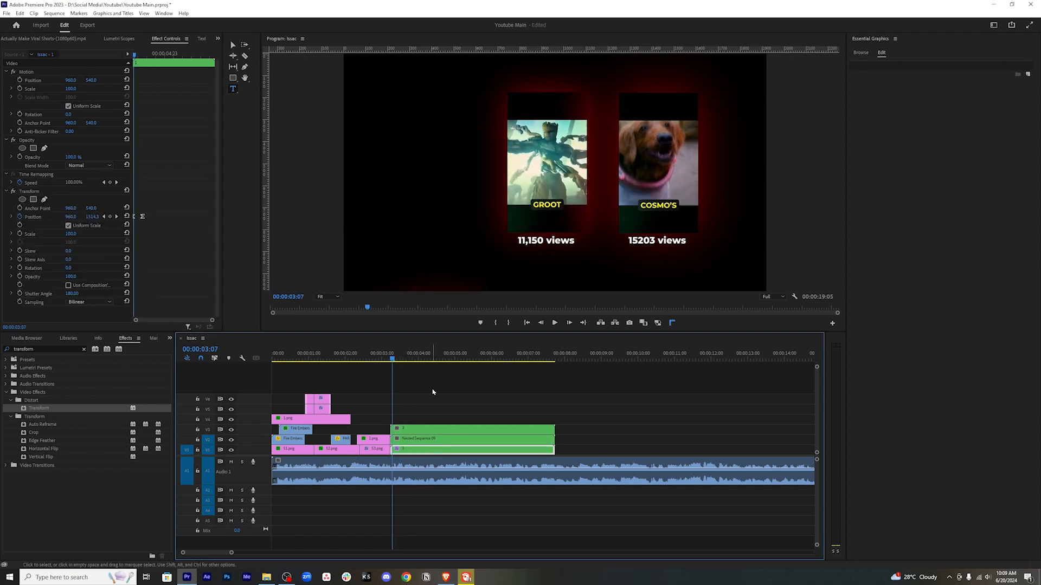
pyautogui.click(389, 357)
pyautogui.moveTo(389, 357); pyautogui.dragTo(404, 359)
pyautogui.click(421, 452)
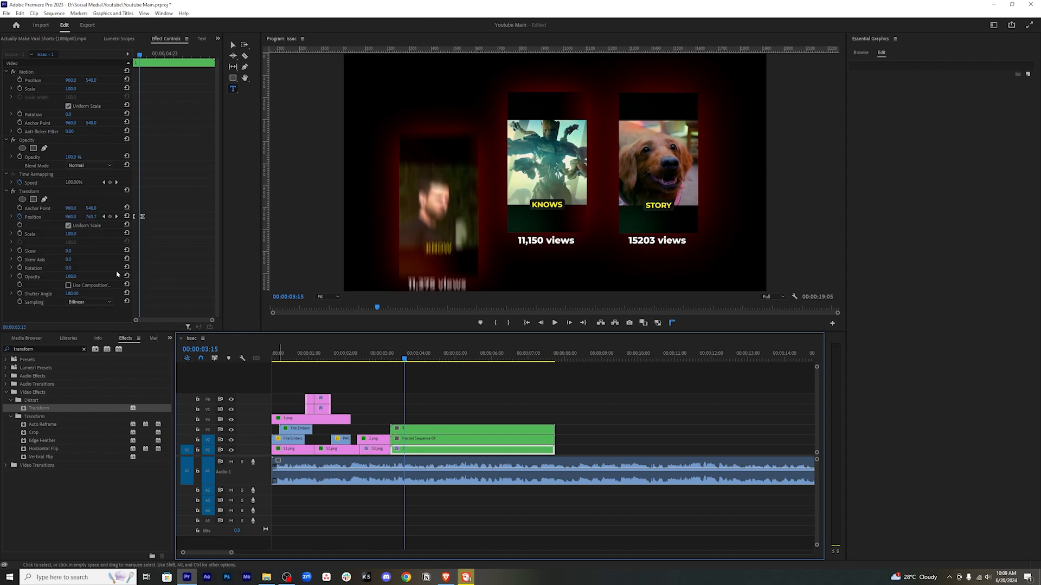
pyautogui.click(41, 193)
pyautogui.moveTo(434, 403); pyautogui.dragTo(448, 441)
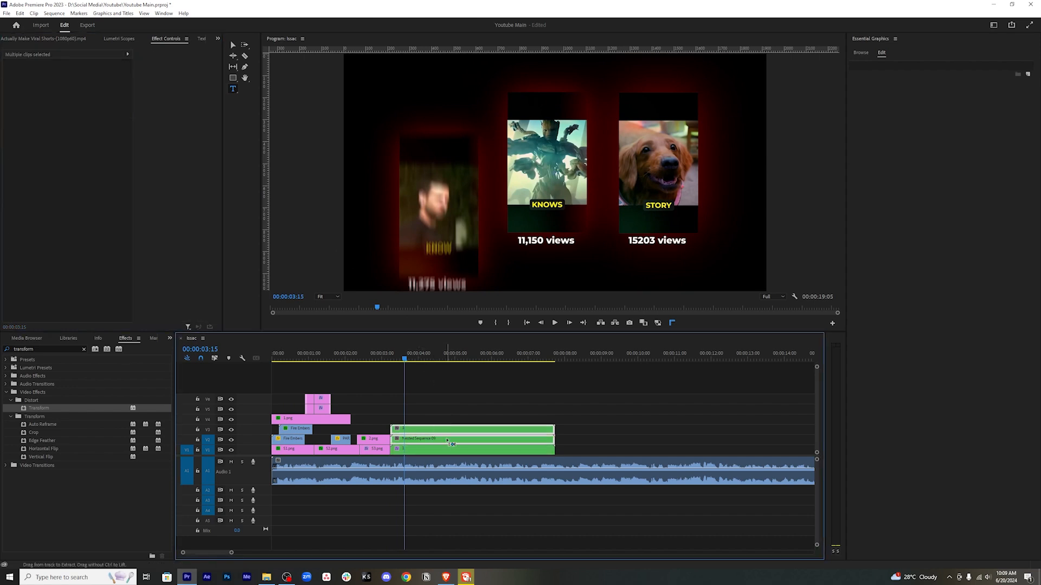
pyautogui.hotkey('ctrl', 'v')
pyautogui.hotkey('ctrl', 's')
# Stagger the slide-ins by starting the V2 and V3 nested sequences about three frames apart after nested sequence 1, and preview them.
pyautogui.moveTo(408, 358); pyautogui.dragTo(406, 357)
pyautogui.click(409, 368)
pyautogui.press('=')
pyautogui.press('=')
pyautogui.press('=')
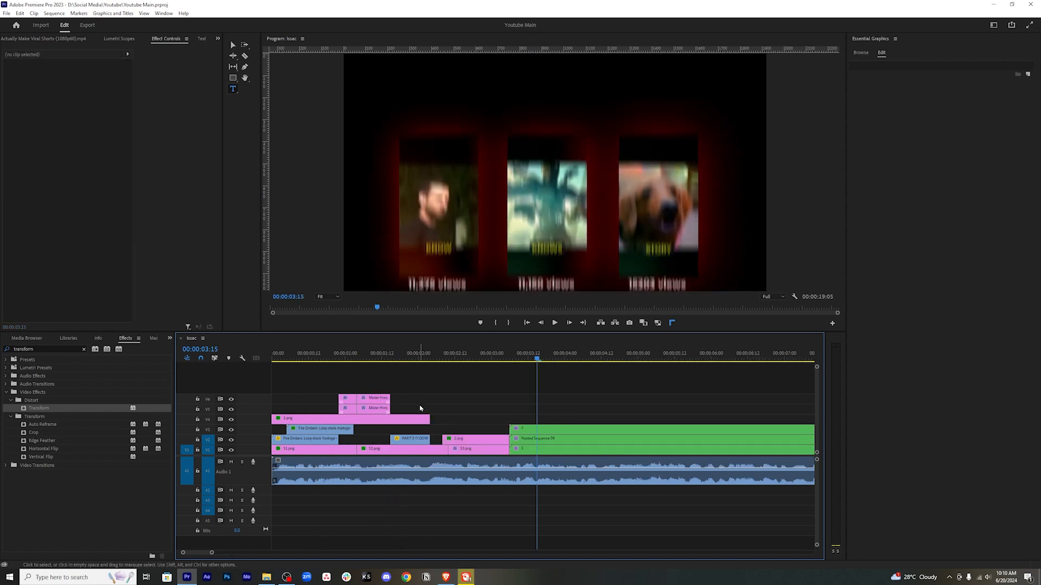
pyautogui.moveTo(544, 439); pyautogui.dragTo(580, 434)
pyautogui.click(479, 355)
pyautogui.moveTo(479, 355); pyautogui.dragTo(484, 355)
pyautogui.moveTo(540, 431); pyautogui.dragTo(553, 432)
pyautogui.press('space')
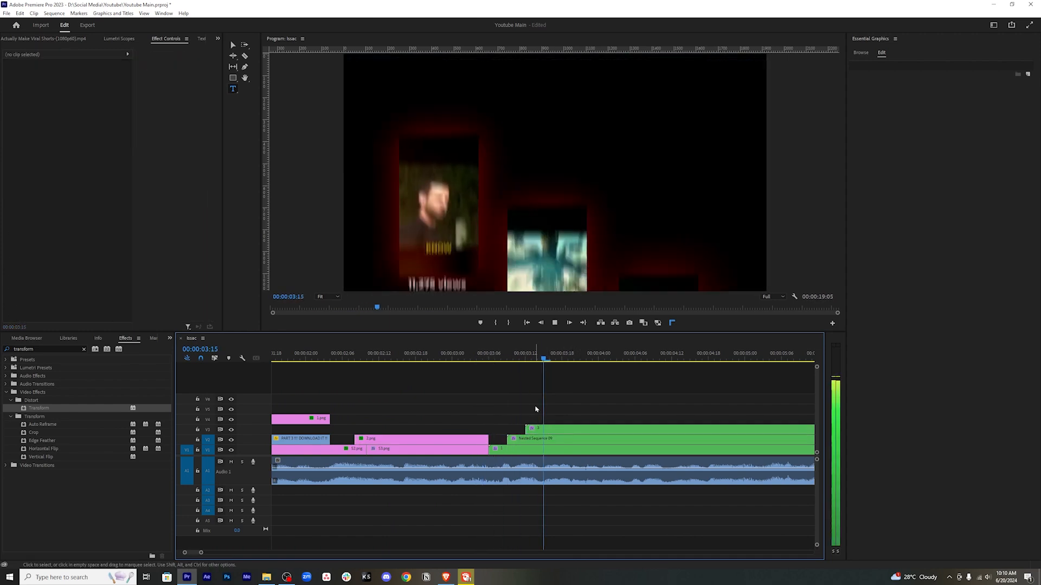
pyautogui.moveTo(527, 357); pyautogui.dragTo(592, 358)
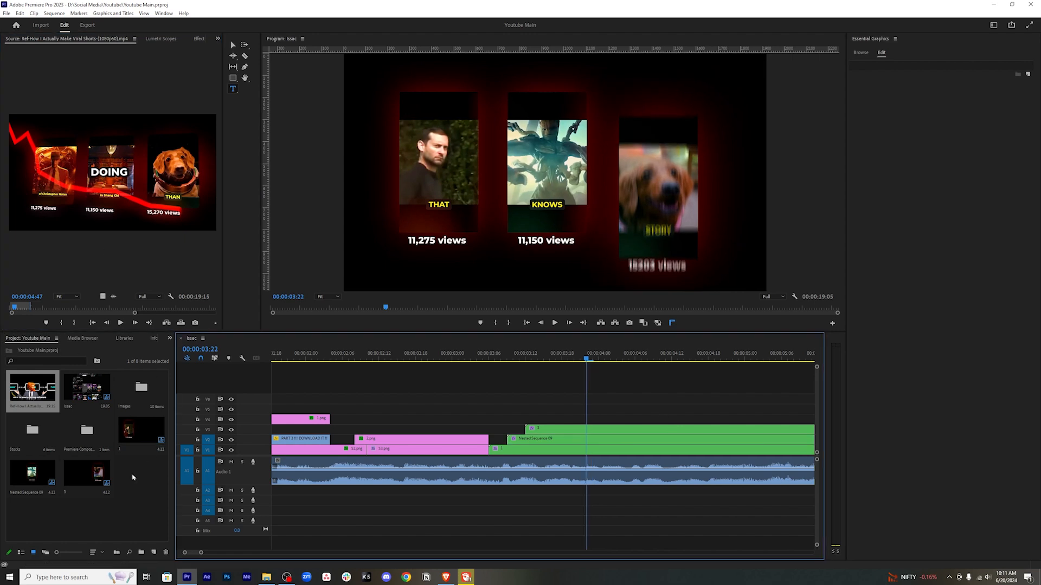
# Create a pure red (FF0000) color matte and place it on V4 above the nested sequences, starting at 00:00:03:22.
pyautogui.click(133, 476)
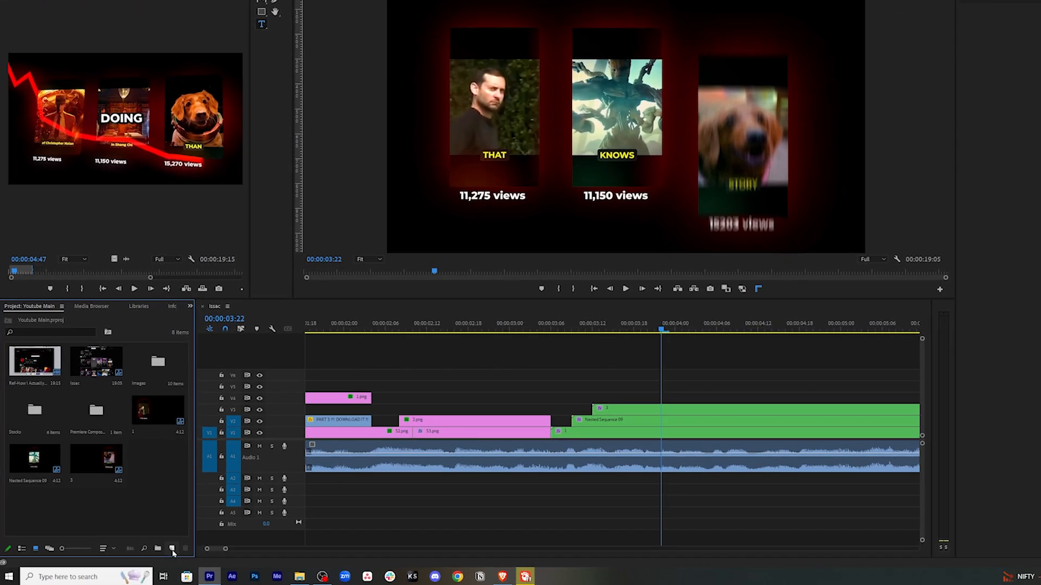
pyautogui.click(171, 549)
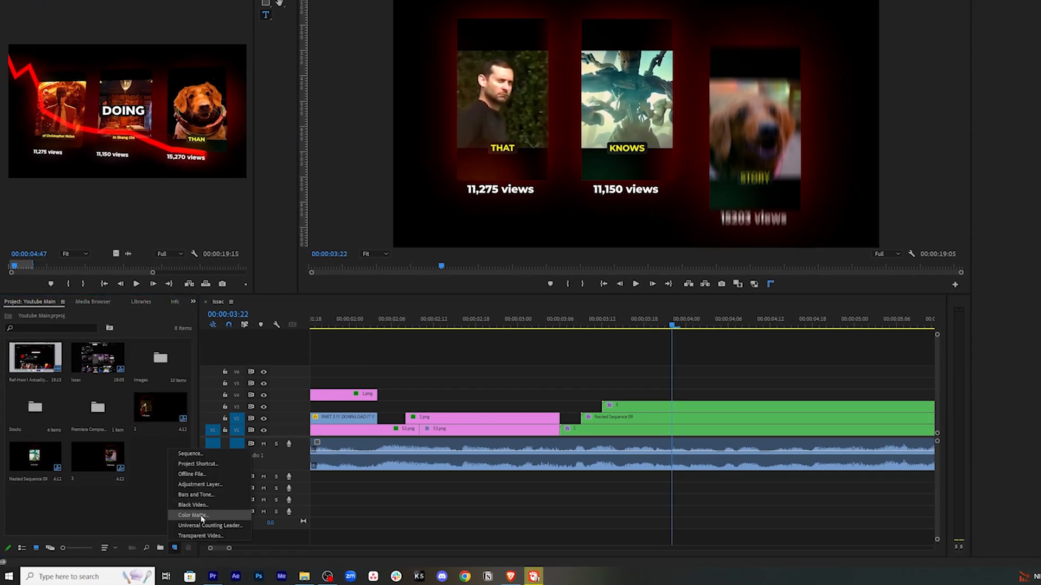
pyautogui.click(193, 516)
pyautogui.click(610, 278)
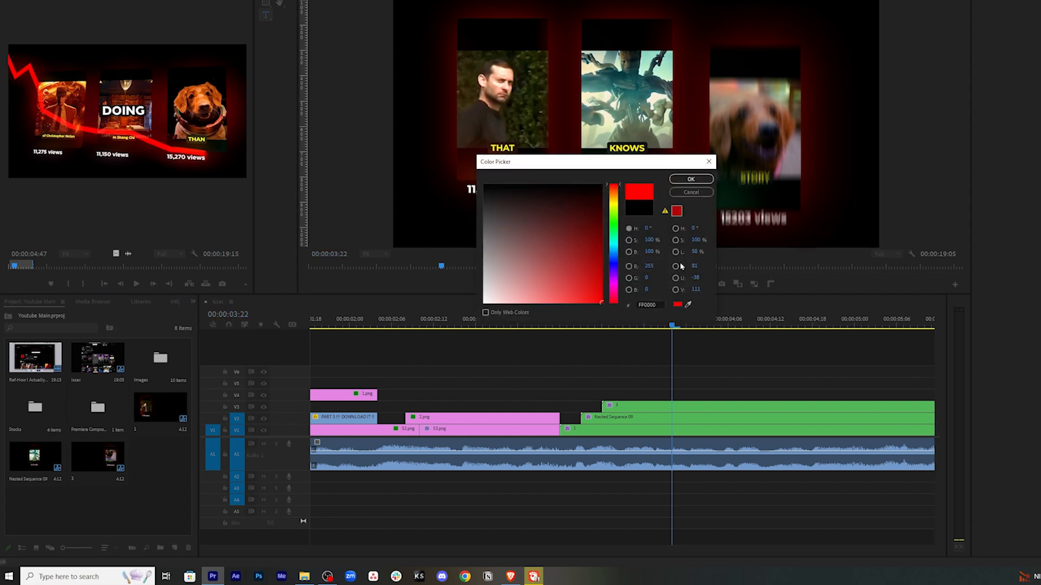
pyautogui.click(690, 179)
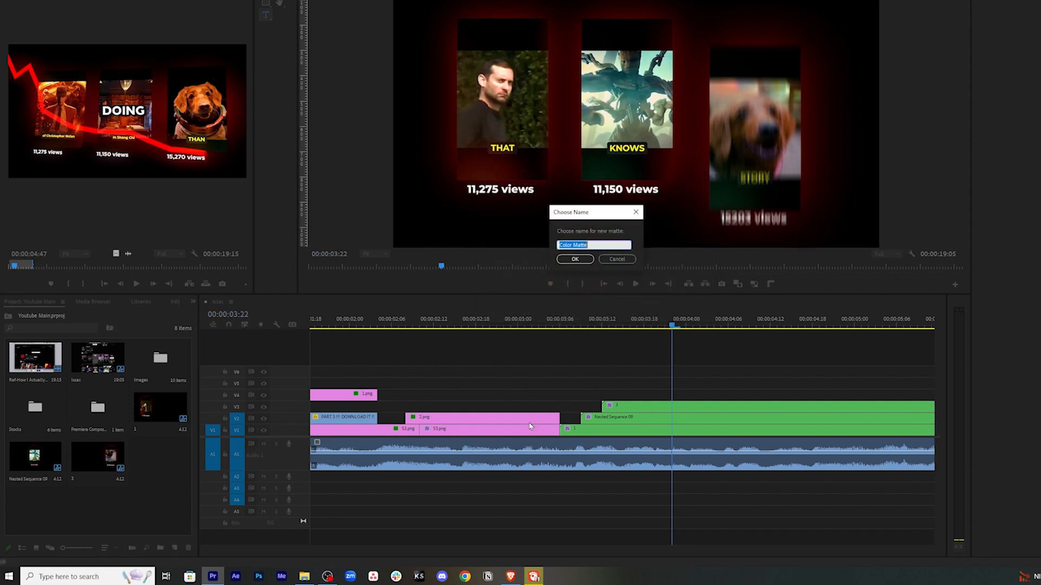
pyautogui.click(573, 259)
pyautogui.moveTo(145, 460); pyautogui.dragTo(715, 385)
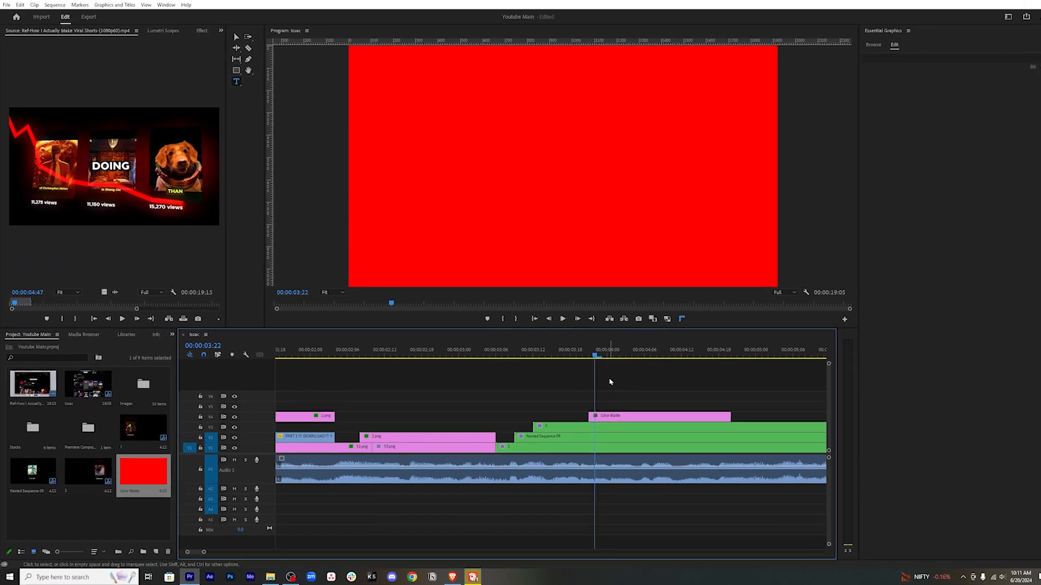
pyautogui.press('\\')
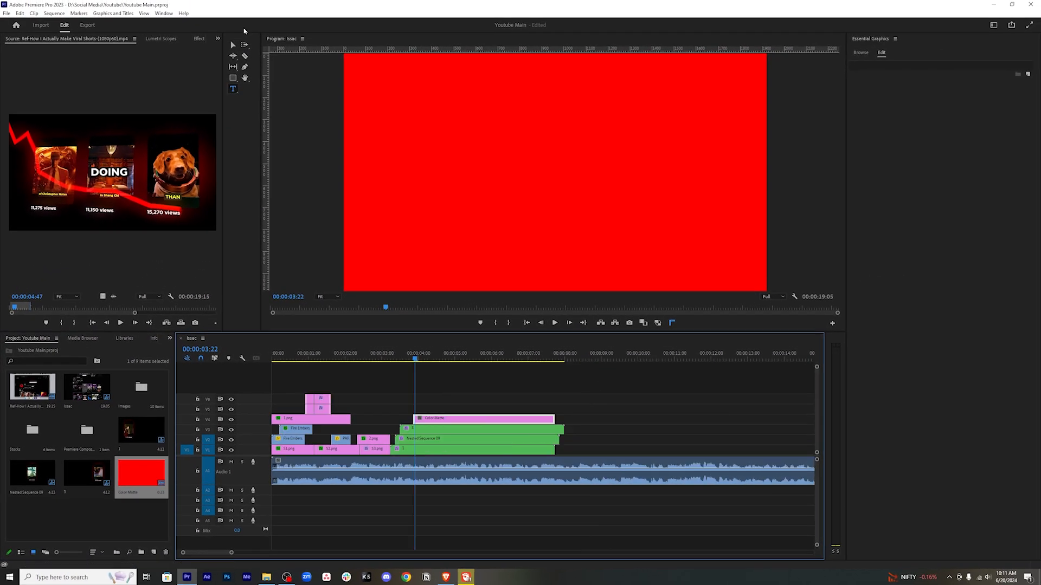
# Draw a free-form opacity mask on the red matte, tracing a jagged descending line from the frame's upper-left corner to below the third short.
pyautogui.click(199, 39)
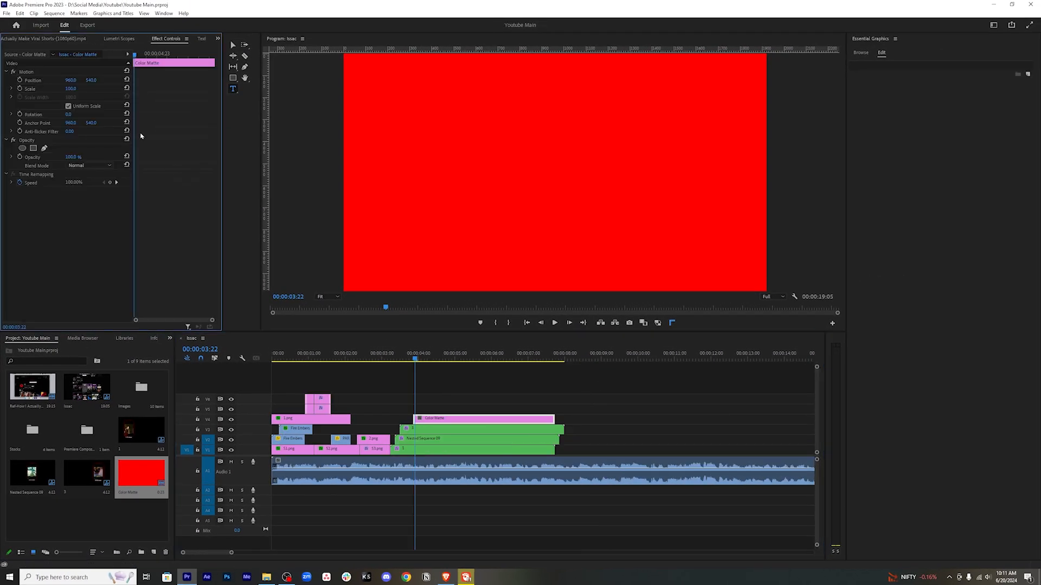
pyautogui.click(45, 149)
pyautogui.click(339, 58)
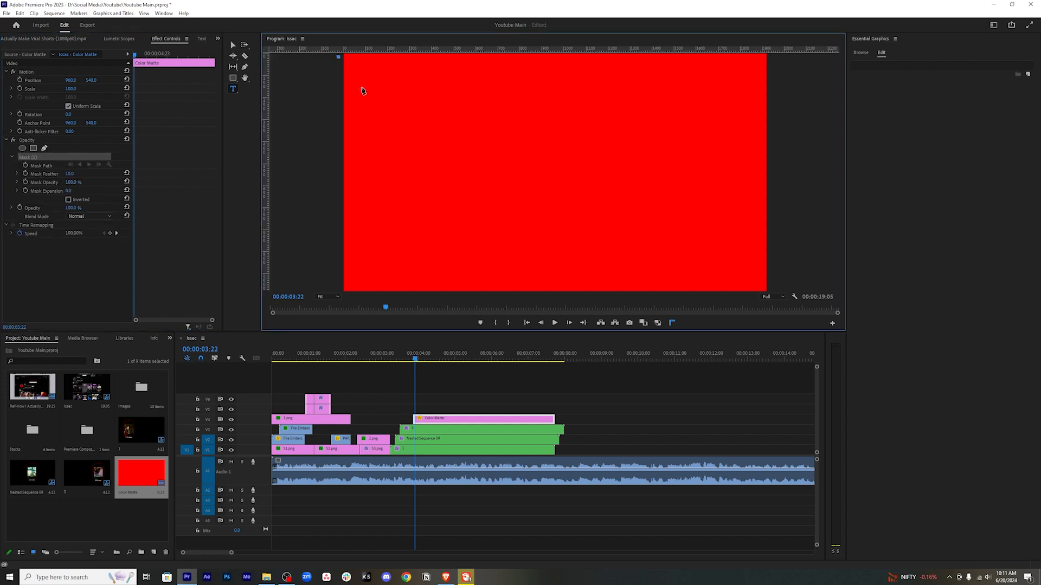
pyautogui.click(383, 103)
pyautogui.click(438, 114)
pyautogui.click(484, 152)
pyautogui.click(547, 154)
pyautogui.click(609, 204)
pyautogui.click(690, 227)
pyautogui.click(327, 297)
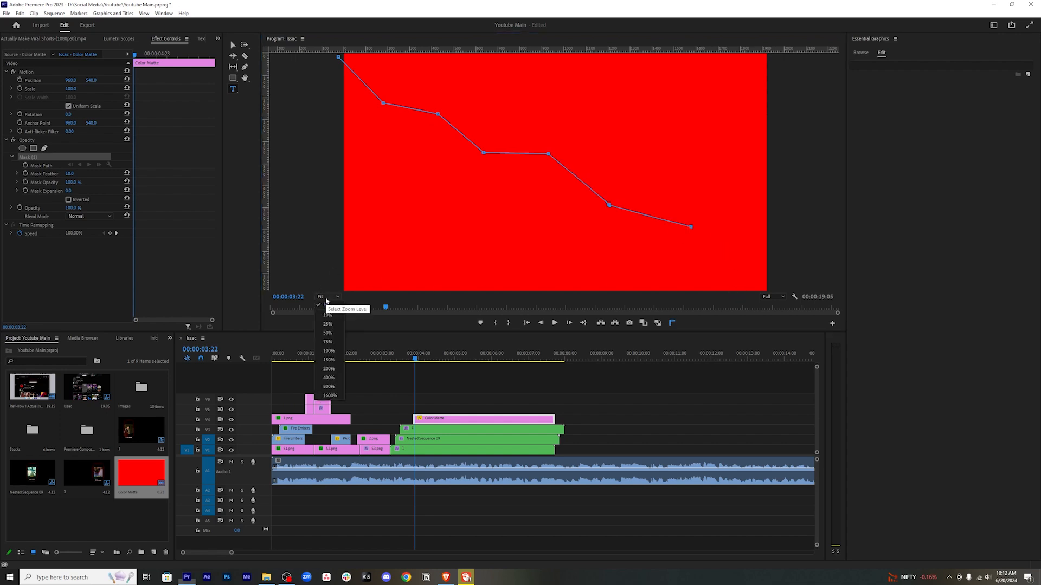
pyautogui.click(329, 332)
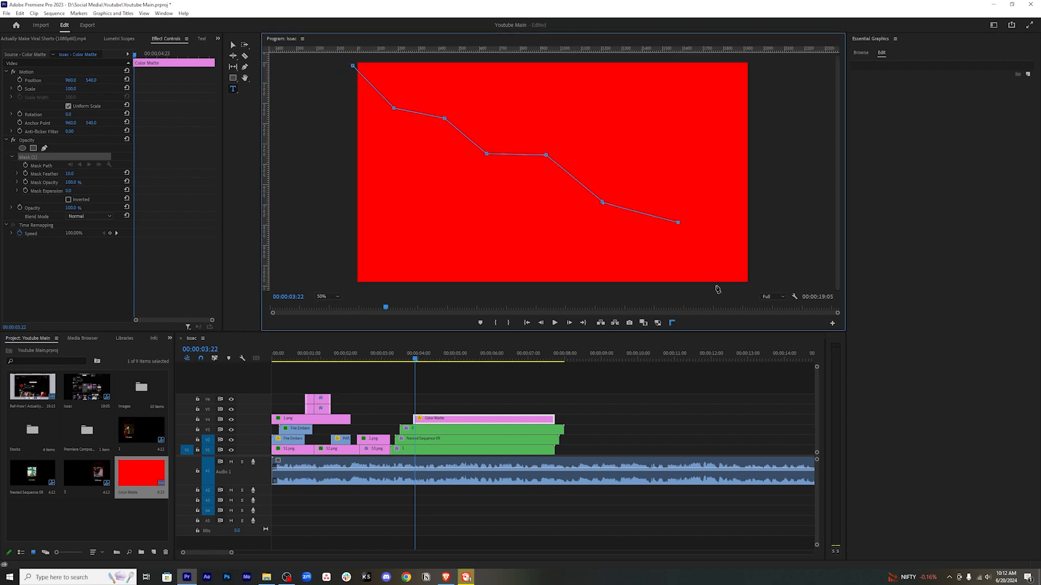
# Complete the opacity mask on the red Color Matte as a thin zigzag line descending from the frame's upper-left to lower-right corner.
pyautogui.click(735, 286)
pyautogui.click(742, 285)
pyautogui.click(684, 217)
pyautogui.click(605, 196)
pyautogui.click(550, 149)
pyautogui.click(489, 147)
pyautogui.click(447, 112)
pyautogui.click(398, 100)
pyautogui.click(353, 66)
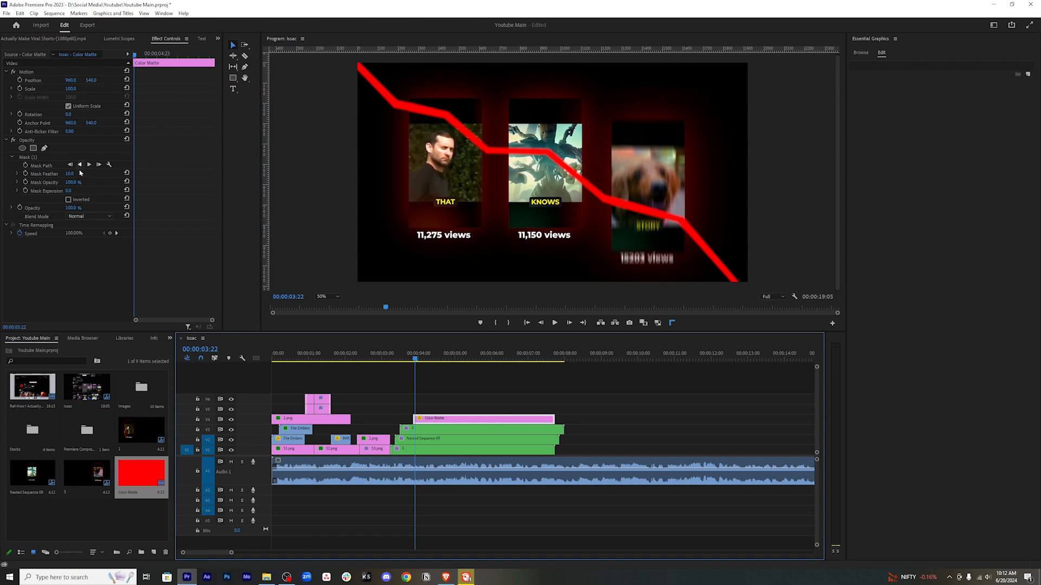
# Set the line's Mask Feather to 0 and extend the start of the Color Matte clip back to about 00:00:03:12.
pyautogui.moveTo(76, 174); pyautogui.dragTo(54, 174)
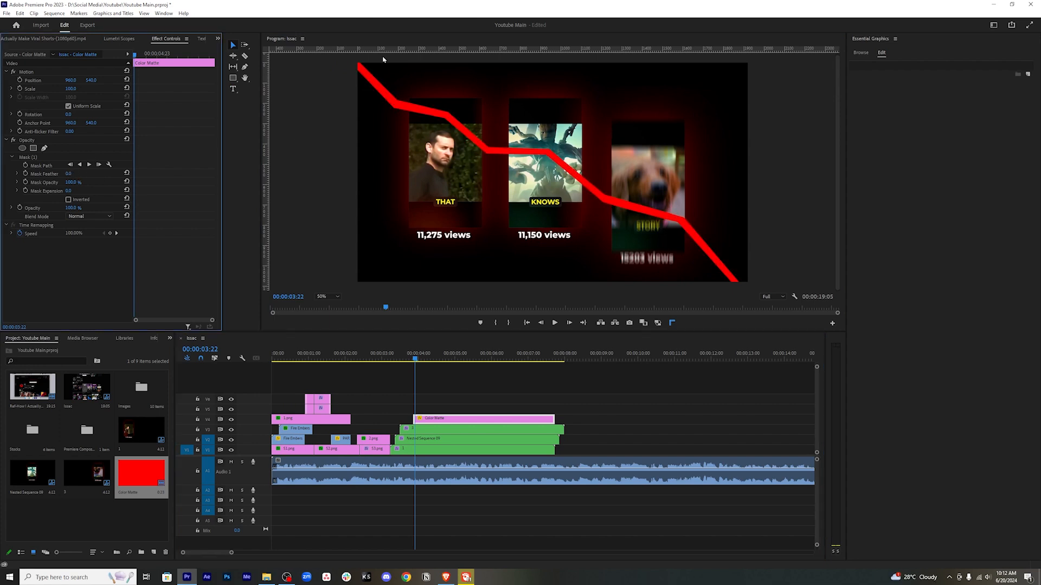
pyautogui.hotkey('ctrl', 's')
pyautogui.moveTo(414, 419); pyautogui.dragTo(395, 420)
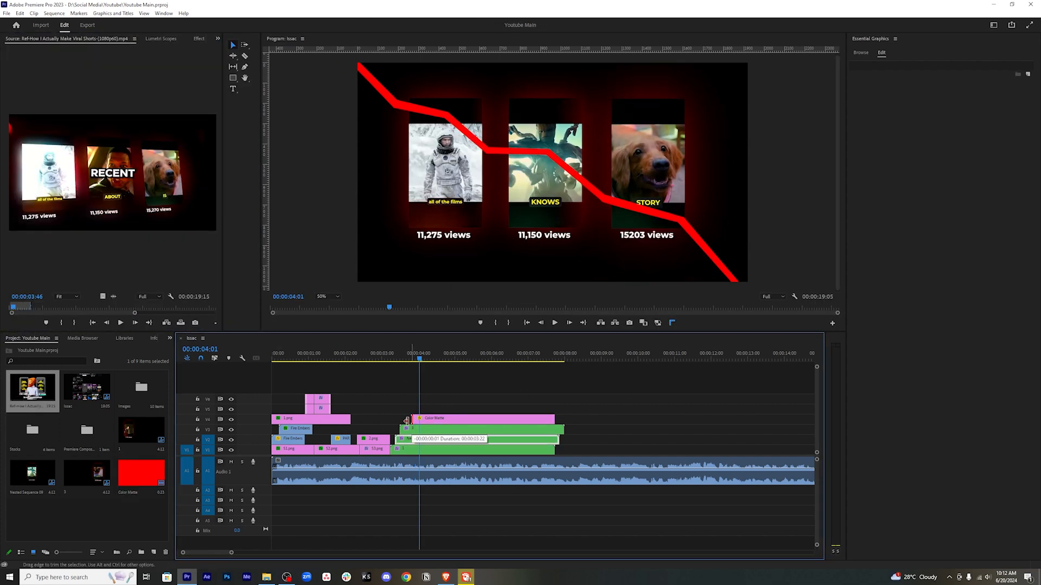
# Find the Crop video effect and apply it to the Color Matte clip.
pyautogui.click(416, 357)
pyautogui.click(445, 420)
pyautogui.click(169, 338)
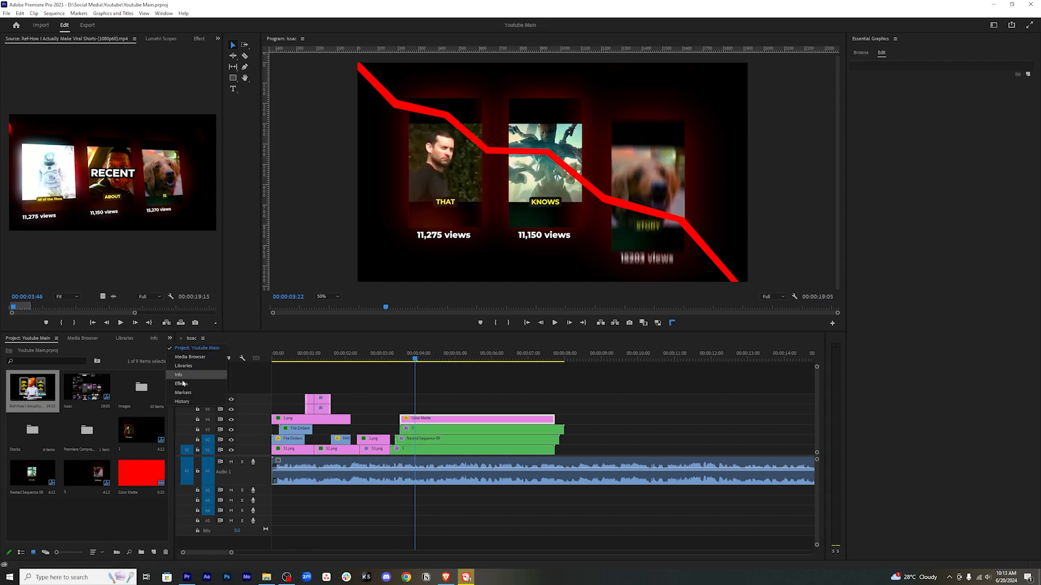
pyautogui.click(195, 380)
pyautogui.doubleClick(36, 348)
pyautogui.write('cr')
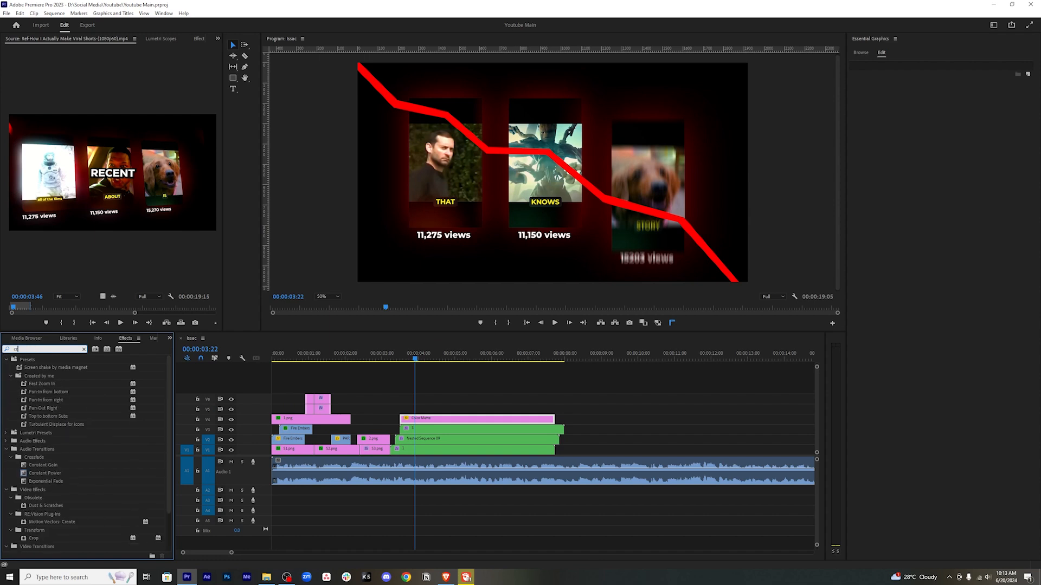
pyautogui.write('op')
pyautogui.moveTo(33, 408); pyautogui.dragTo(480, 418)
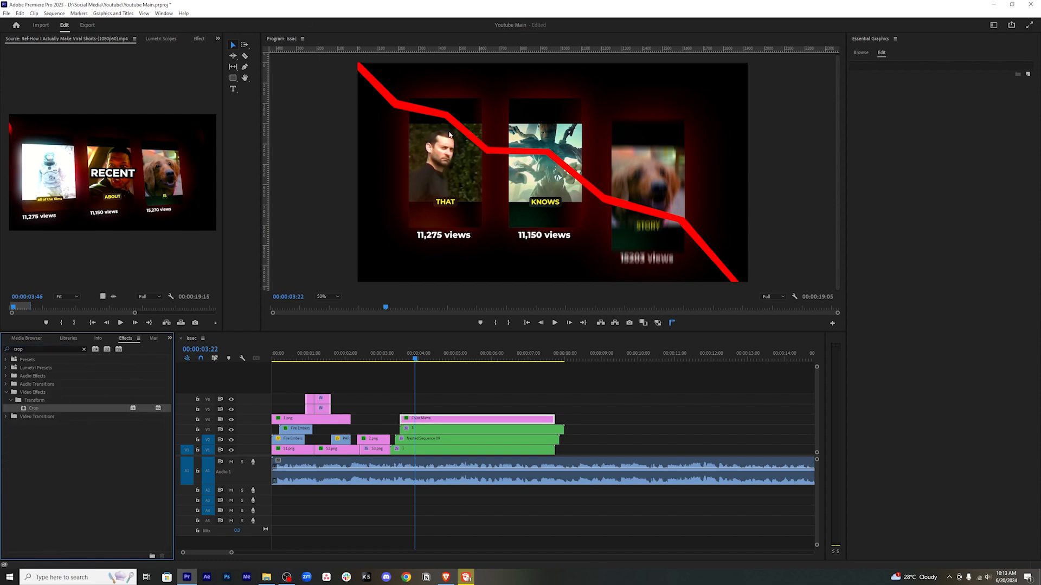
# Keyframe the Crop's Right value on the Color Matte from 100% at 00:00:03:12 to 0% at 00:00:04:21.
pyautogui.click(192, 38)
pyautogui.hotkey('ctrl', 's')
pyautogui.moveTo(141, 54); pyautogui.dragTo(123, 54)
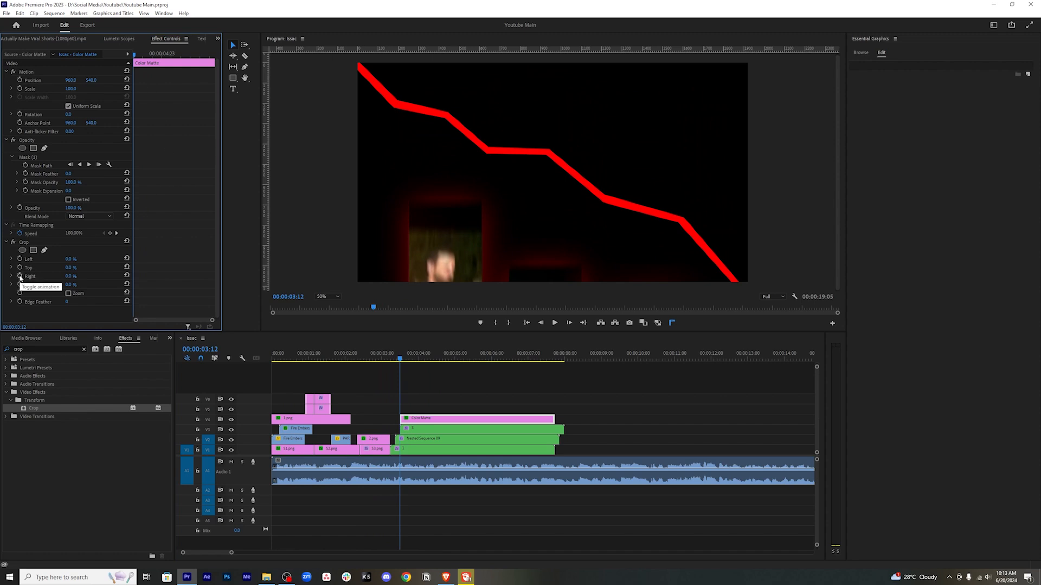
pyautogui.click(21, 277)
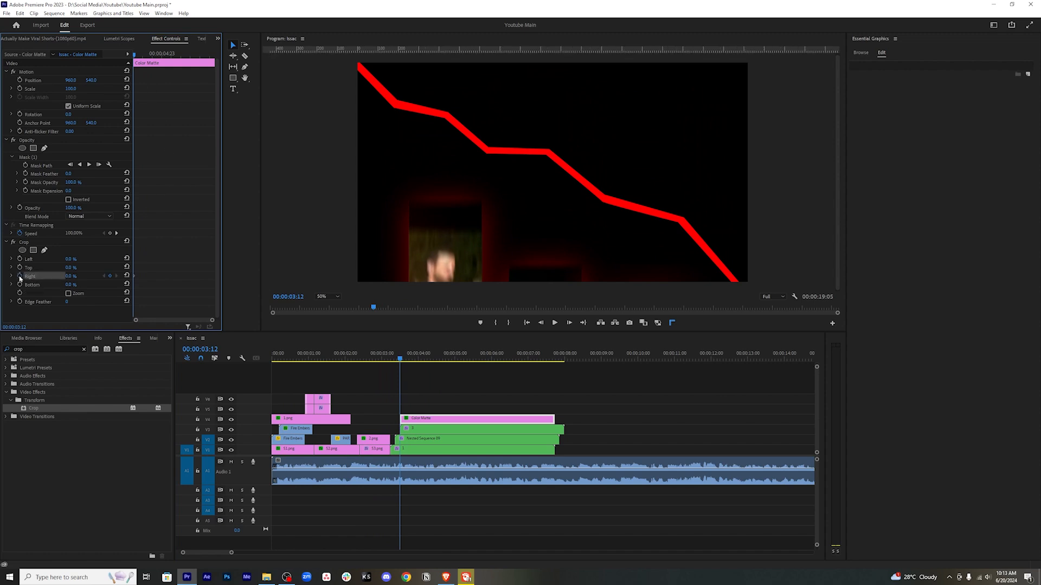
pyautogui.moveTo(134, 55); pyautogui.dragTo(169, 54)
pyautogui.click(103, 276)
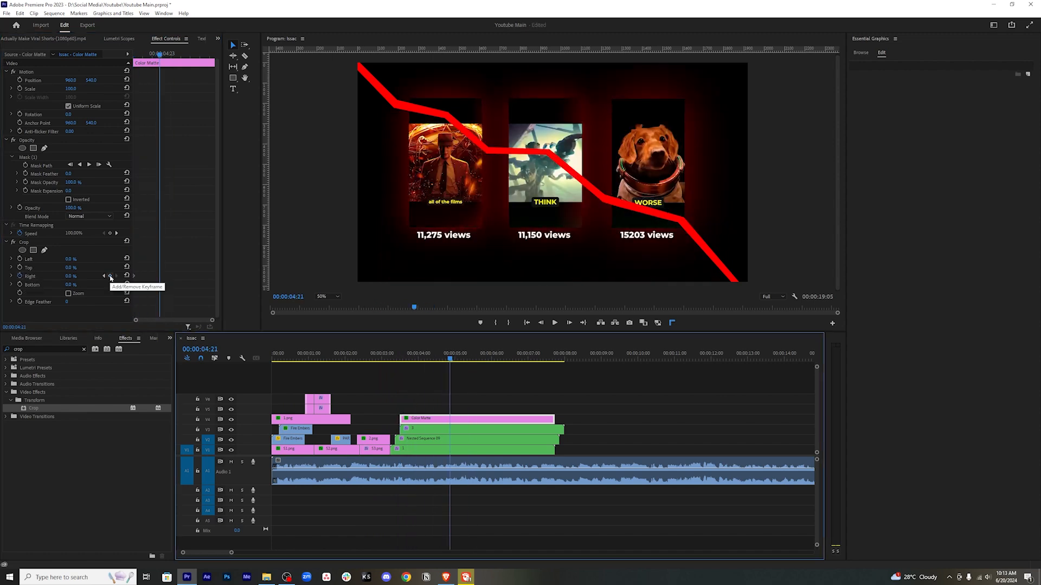
pyautogui.click(104, 276)
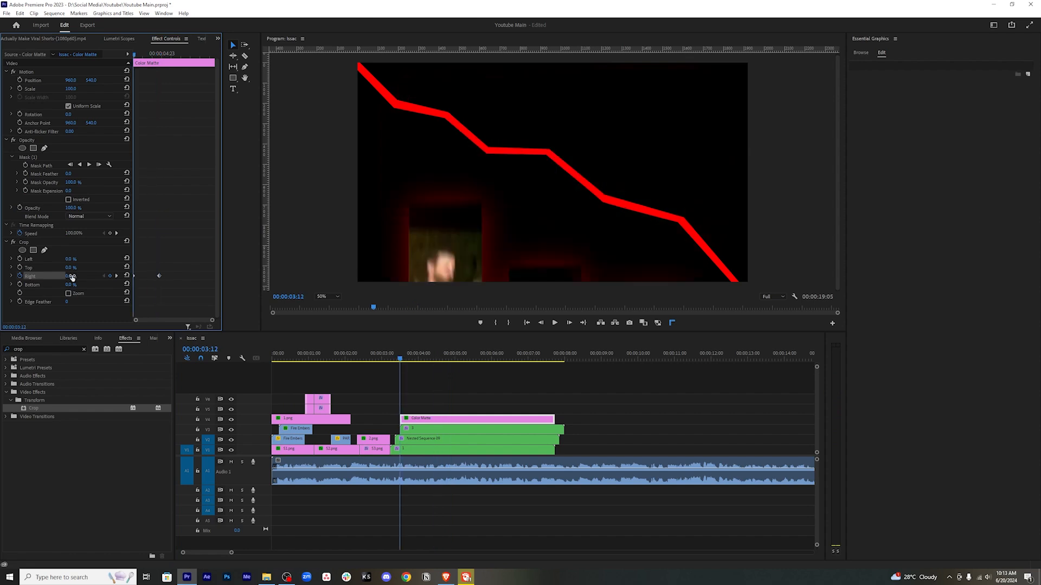
pyautogui.moveTo(69, 276); pyautogui.dragTo(123, 276)
# Preview the line's reveal and set the Crop's Edge Feather to 49.
pyautogui.press('space')
pyautogui.press('space')
pyautogui.press('Right')
pyautogui.press('Right')
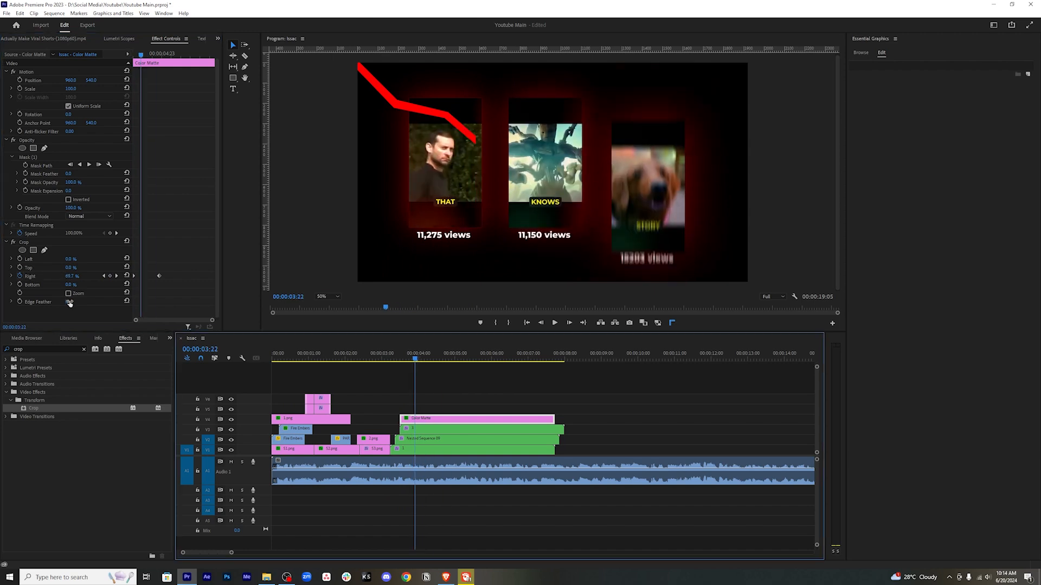
pyautogui.moveTo(67, 301); pyautogui.dragTo(69, 302)
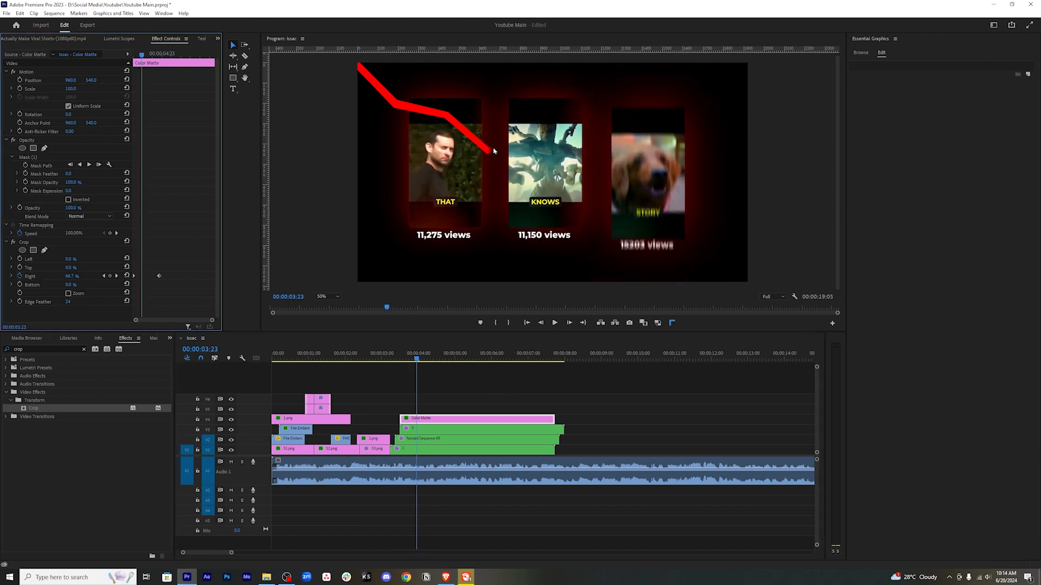
pyautogui.moveTo(73, 302); pyautogui.dragTo(107, 302)
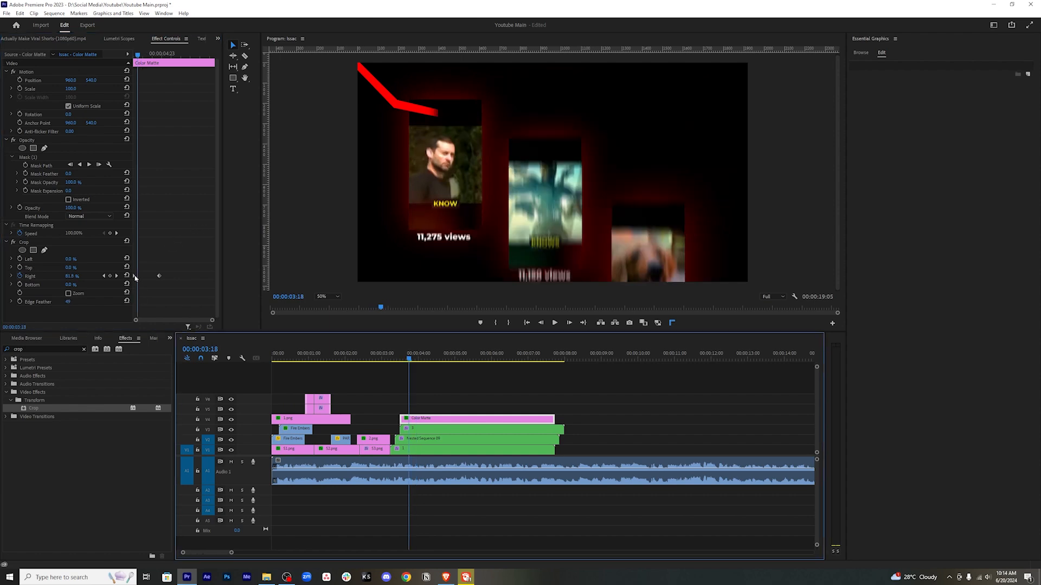
# Move the first Crop Right keyframe to about 00:00:03:23 and check the line's reveal.
pyautogui.moveTo(135, 278); pyautogui.dragTo(142, 278)
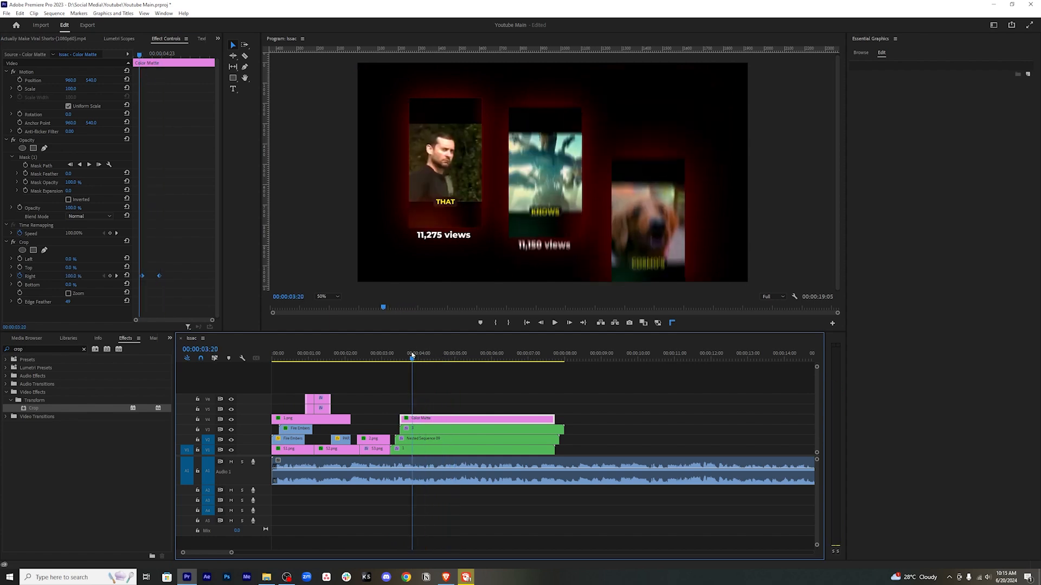
pyautogui.moveTo(412, 355); pyautogui.dragTo(424, 356)
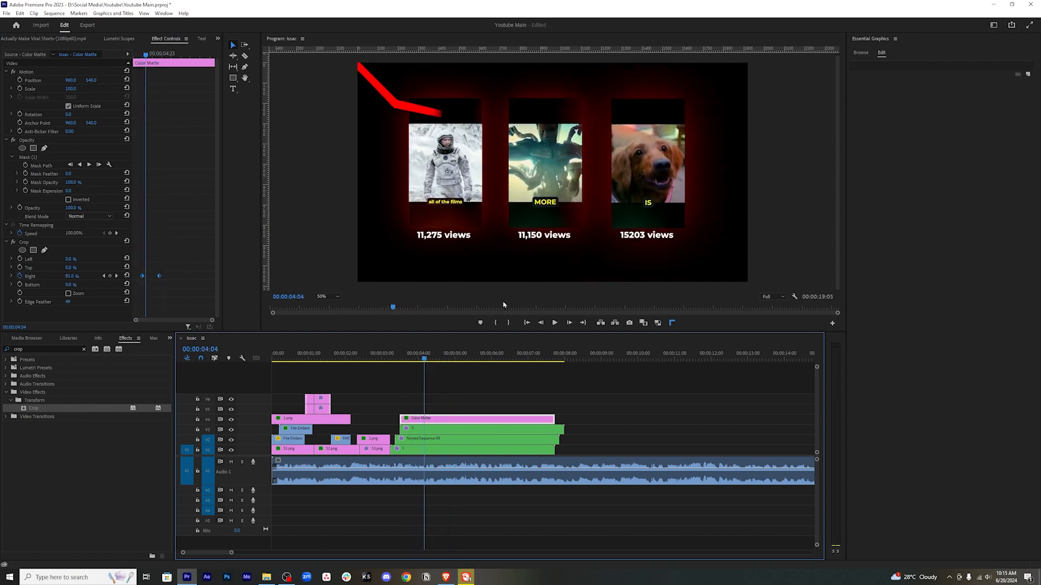
pyautogui.moveTo(424, 356)
pyautogui.mouseDown()
pyautogui.moveTo(447, 358)
pyautogui.moveTo(438, 358)
pyautogui.mouseUp()
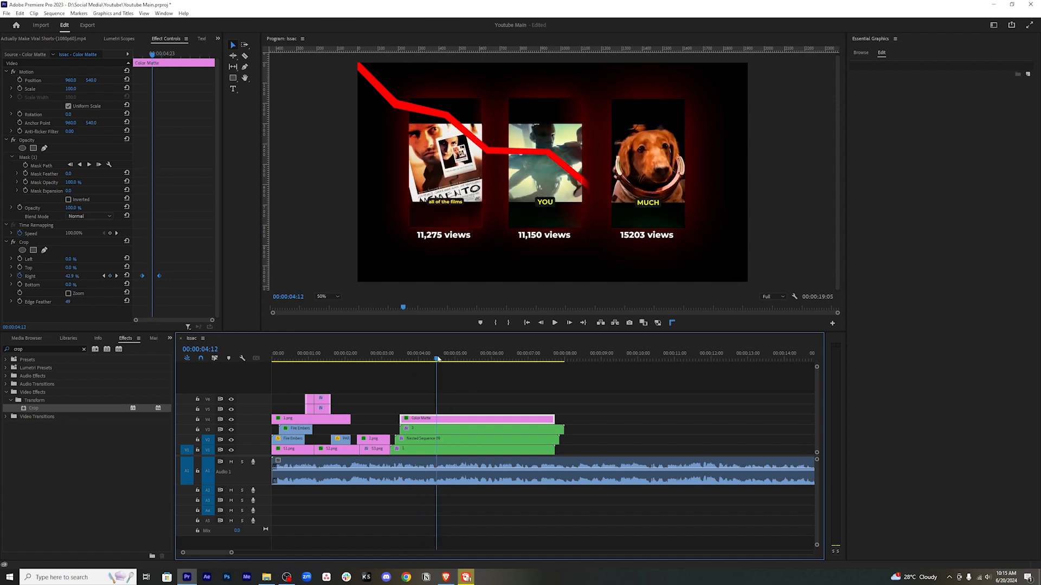
# Add a middle Crop Right keyframe at 00:00:04:12, adjust its value, and play back the line animation.
pyautogui.click(174, 261)
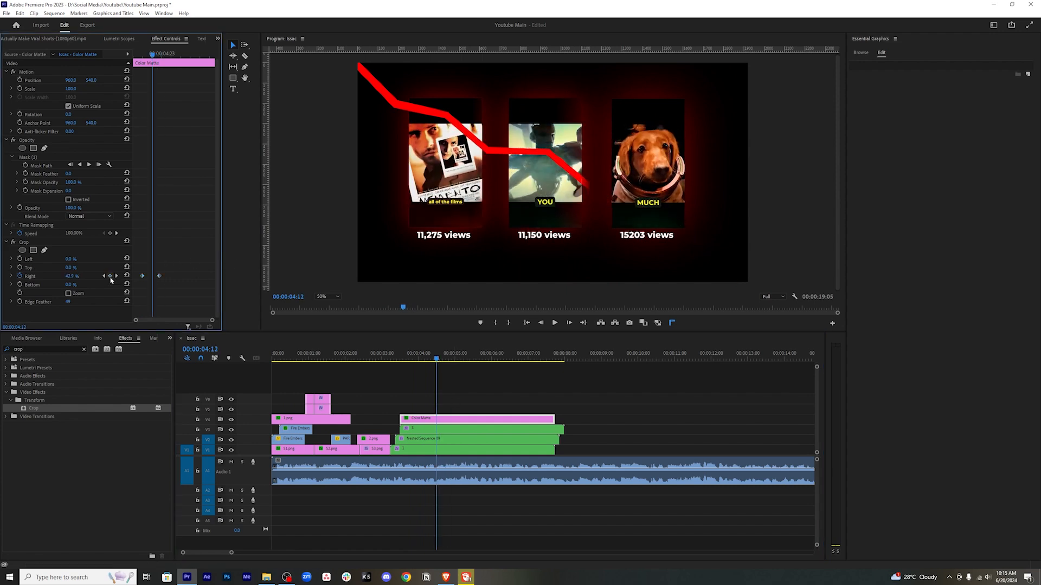
pyautogui.click(111, 276)
pyautogui.moveTo(72, 277); pyautogui.dragTo(67, 276)
pyautogui.moveTo(153, 54)
pyautogui.mouseDown()
pyautogui.moveTo(161, 57)
pyautogui.moveTo(144, 58)
pyautogui.mouseUp()
pyautogui.press('space')
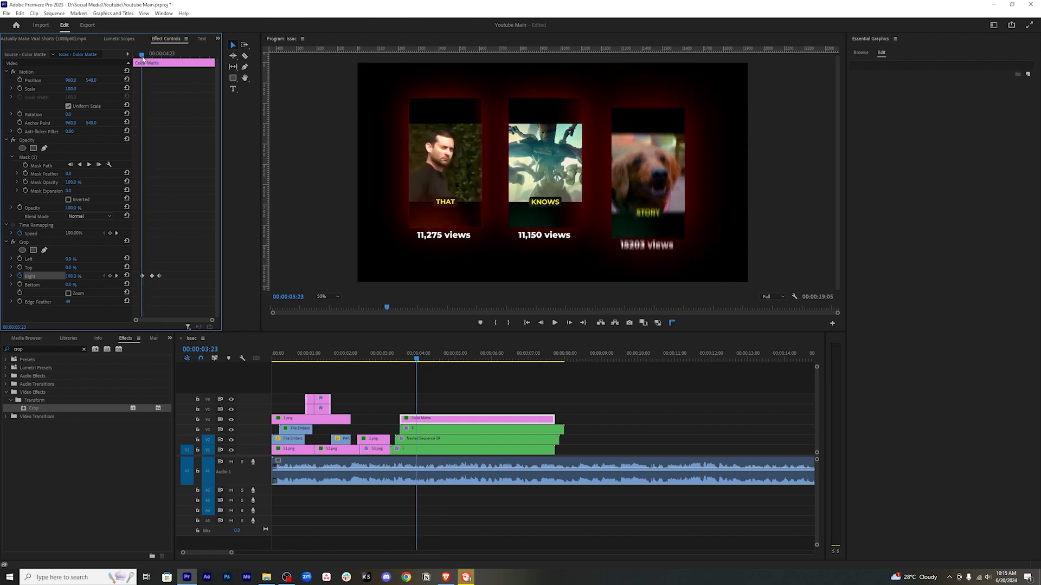
pyautogui.press('space')
# Apply easing to all three Crop Right keyframes and play back the line animation.
pyautogui.moveTo(174, 231); pyautogui.dragTo(131, 295)
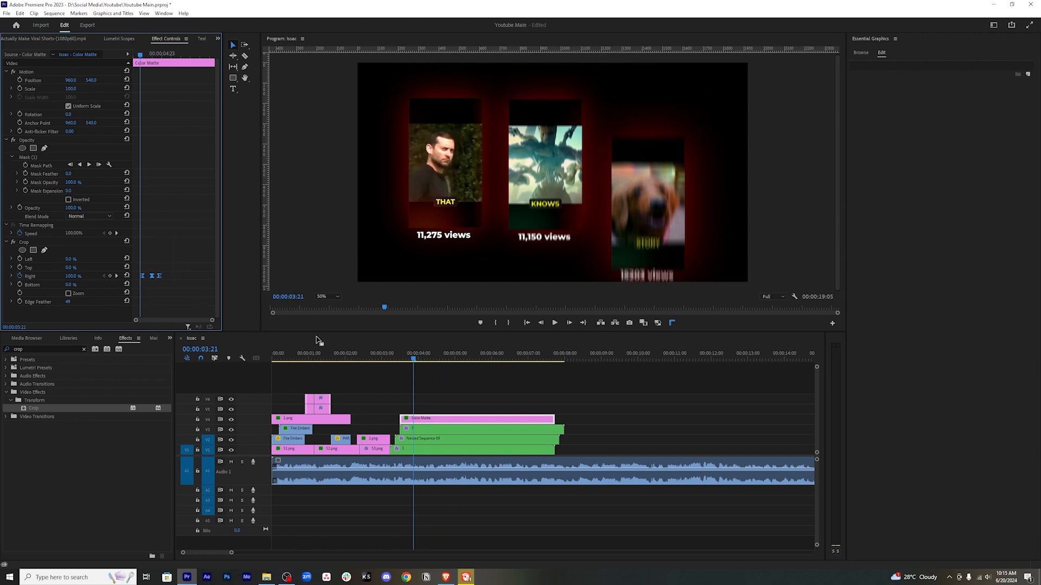
pyautogui.click(453, 386)
pyautogui.click(405, 352)
pyautogui.press('space')
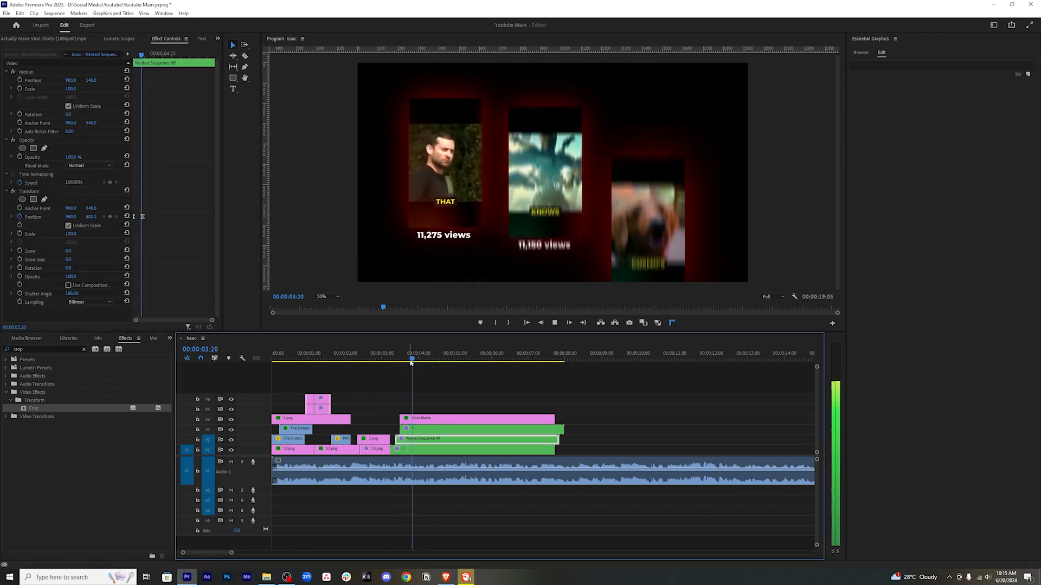
pyautogui.press('space')
# Shift the middle and last Crop Right keyframes on the Color Matte slightly later and preview the retimed reveal.
pyautogui.click(438, 419)
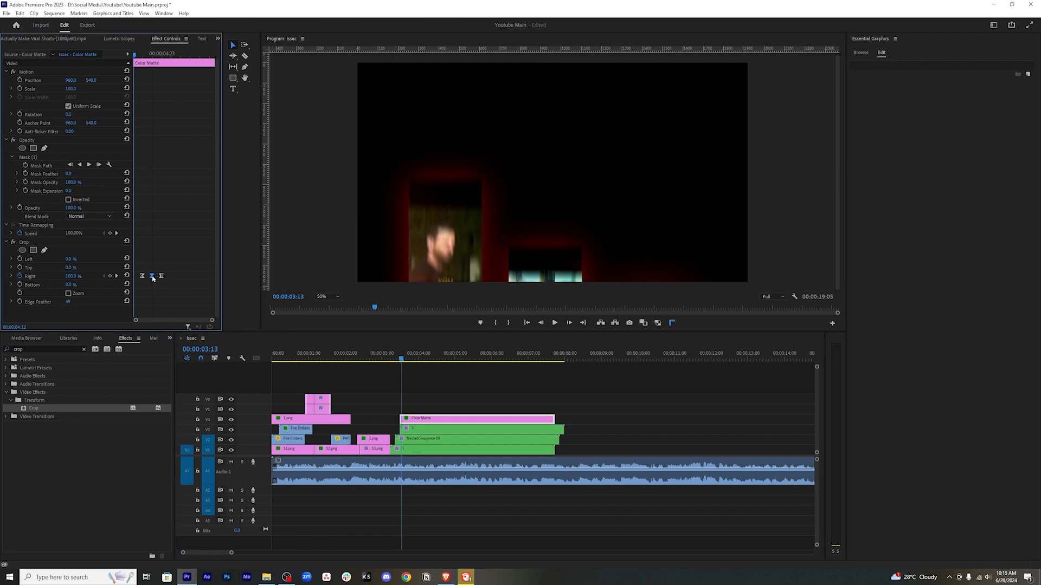
pyautogui.click(464, 405)
pyautogui.press('space')
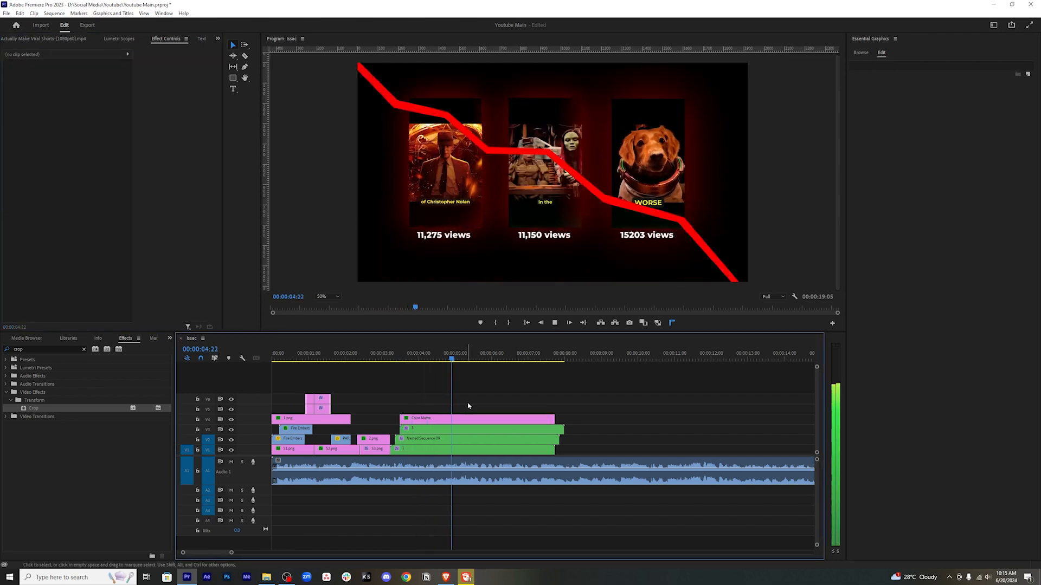
pyautogui.press('space')
# Open the reference video and step through its falling red line section to compare it with the sequence.
pyautogui.click(466, 439)
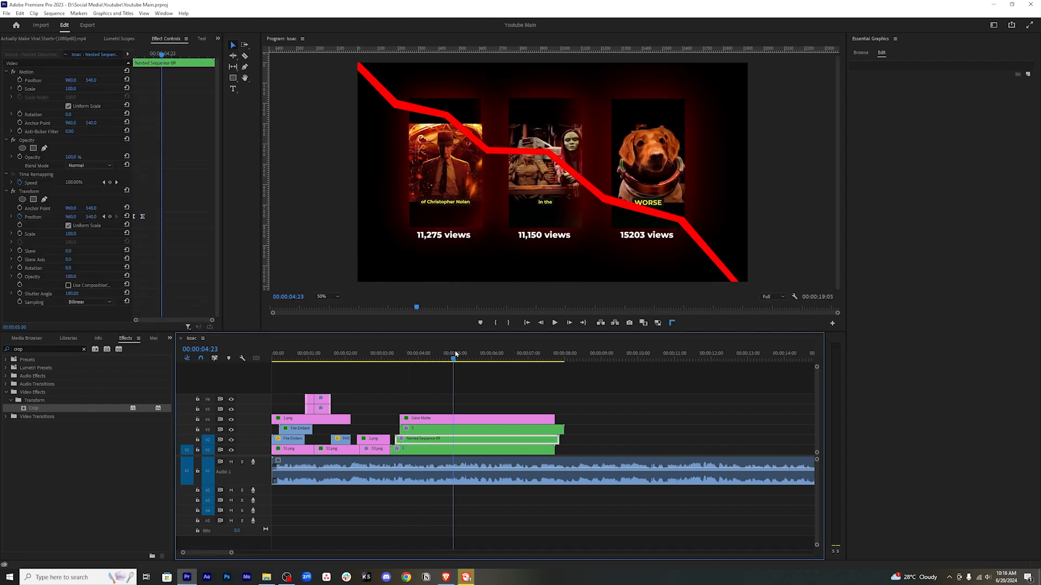
pyautogui.press('Left')
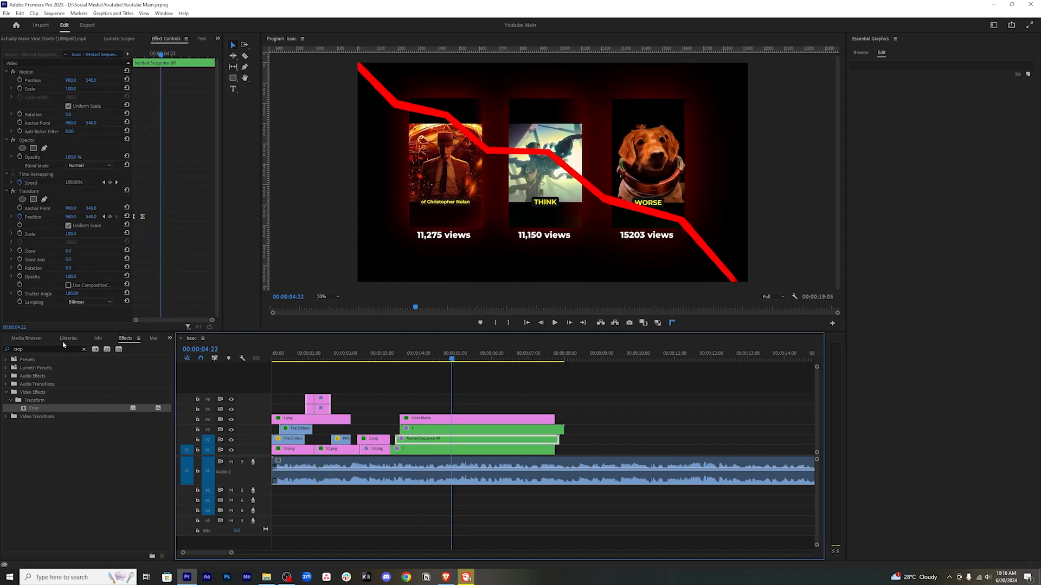
pyautogui.click(168, 339)
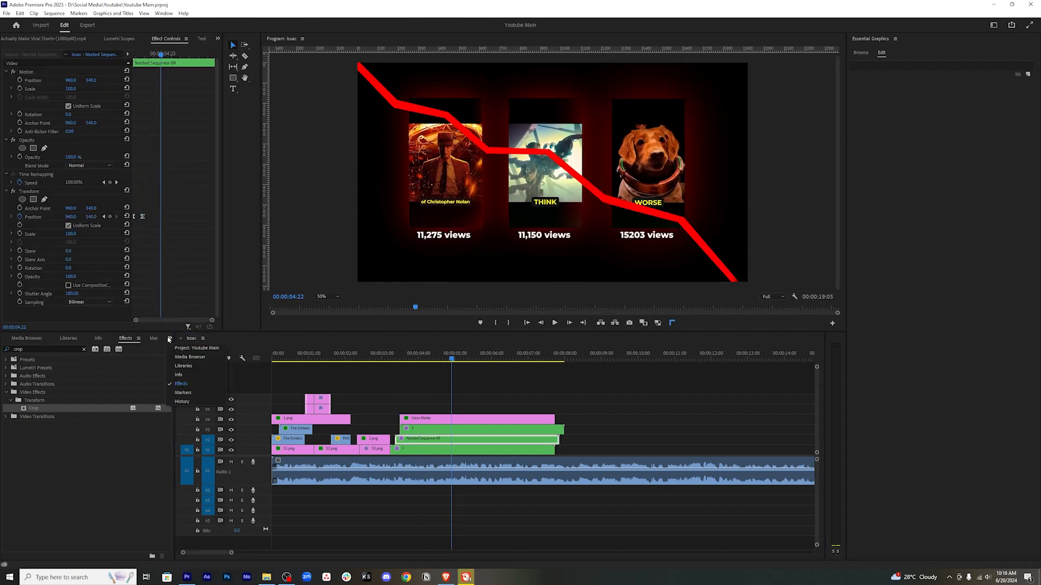
pyautogui.click(190, 353)
pyautogui.doubleClick(39, 388)
pyautogui.press('Left')
pyautogui.press('Left')
pyautogui.press('Left')
pyautogui.press('Left')
pyautogui.press('Left')
pyautogui.press('Left')
pyautogui.press('Left')
pyautogui.press('Left')
pyautogui.press('Left')
pyautogui.press('Left')
pyautogui.moveTo(451, 360)
pyautogui.mouseDown()
pyautogui.moveTo(395, 360)
pyautogui.moveTo(454, 356)
pyautogui.mouseUp()
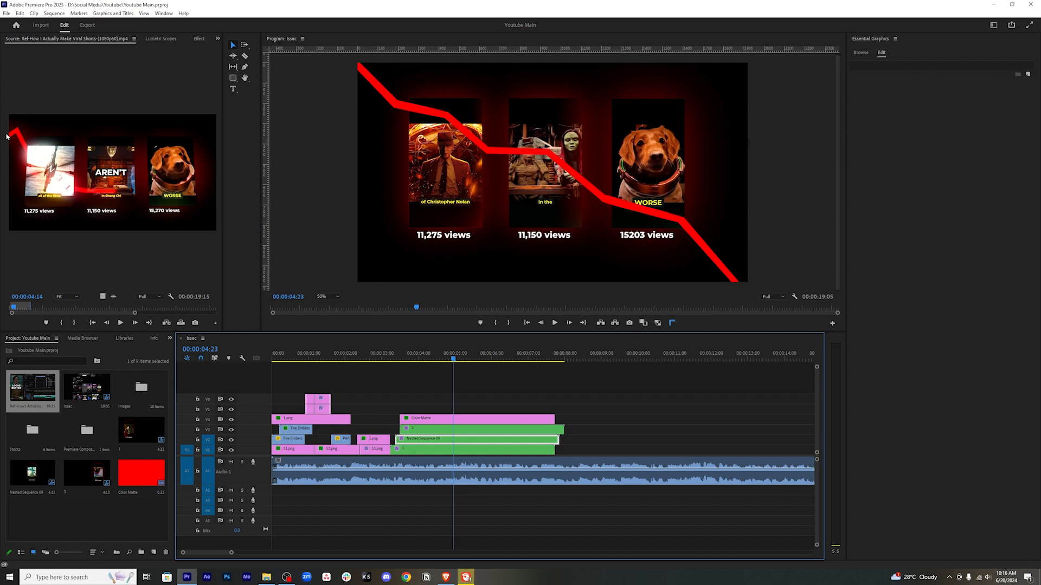
# Set the Color Matte clip's Opacity to 70%.
pyautogui.click(473, 421)
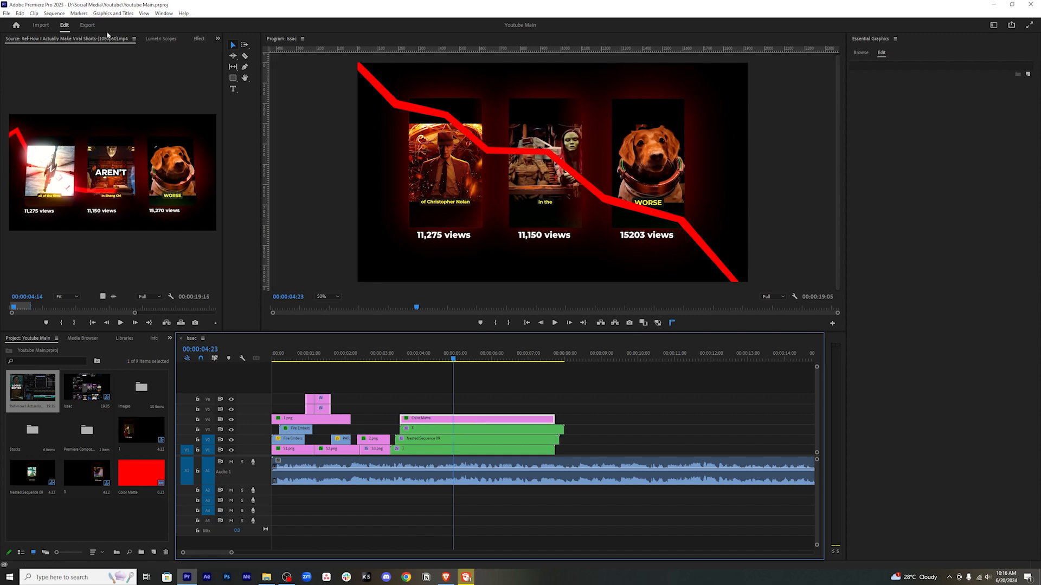
pyautogui.click(201, 39)
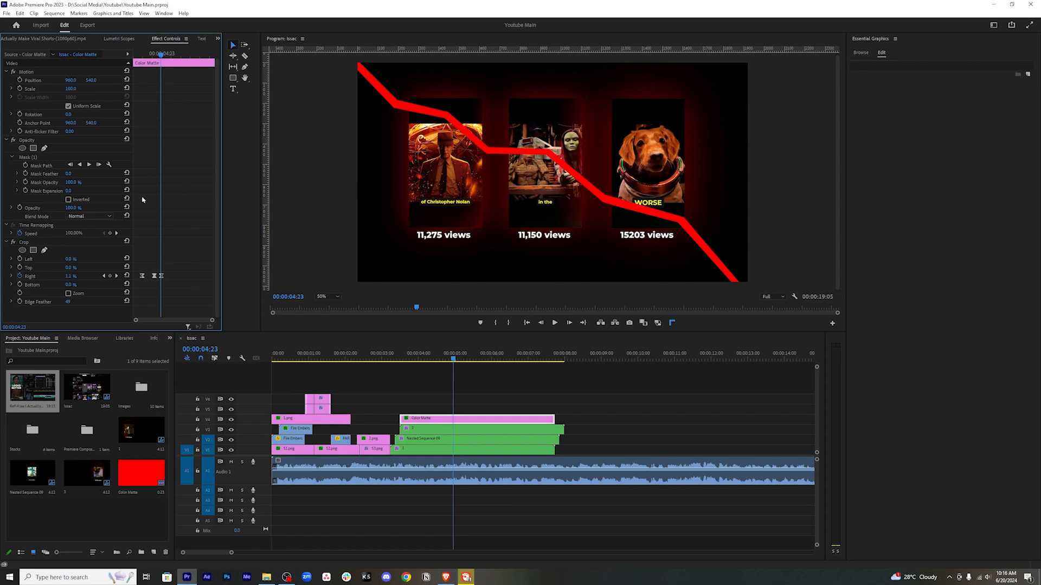
pyautogui.click(72, 208)
pyautogui.write('75')
pyautogui.press('Return')
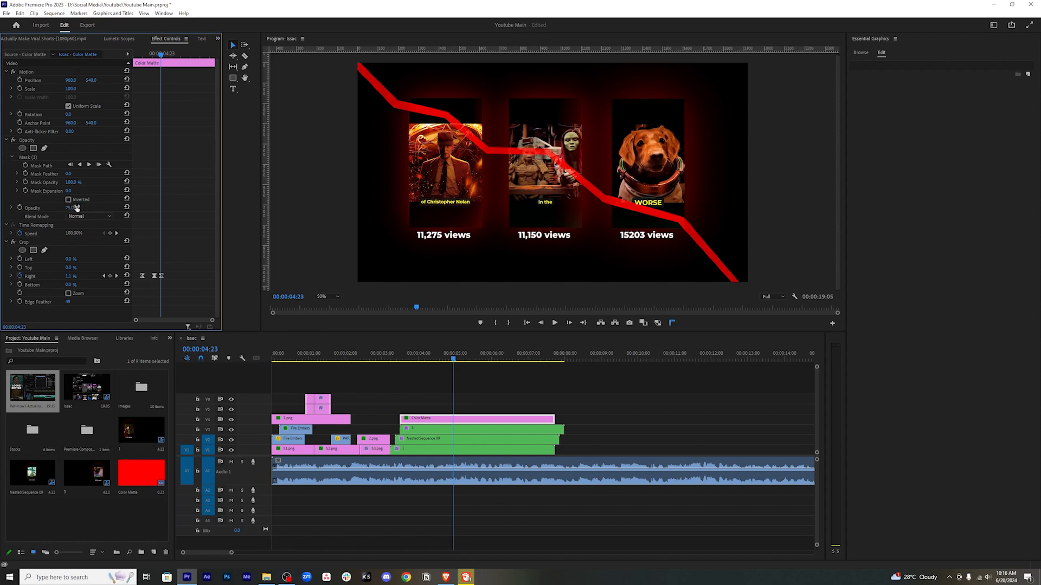
# Try the Drop Shadow effect copied from the 3.mp4 clip inside nested sequence 3 on the Color Matte clip.
pyautogui.doubleClick(462, 431)
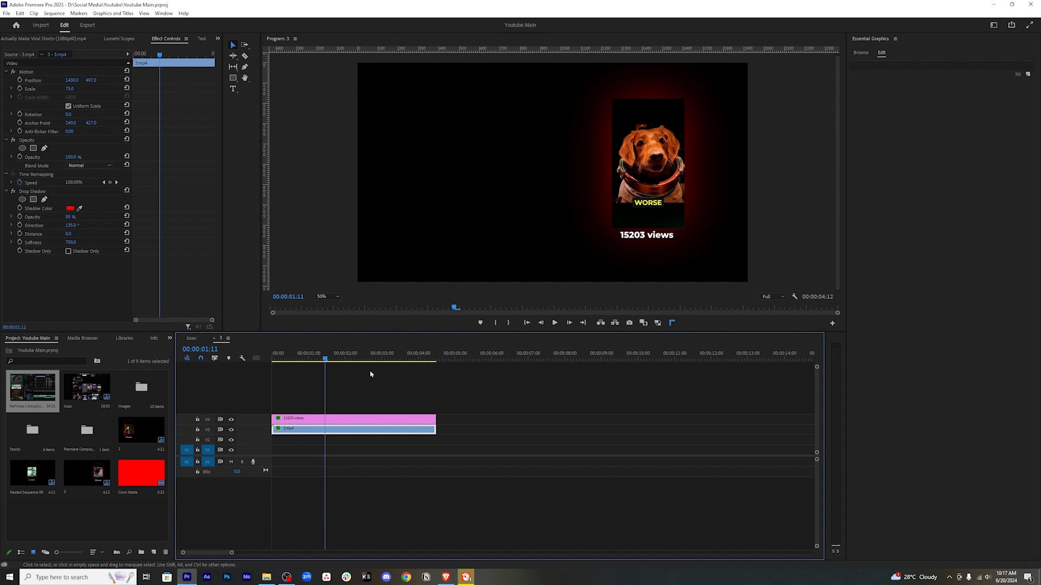
pyautogui.click(48, 192)
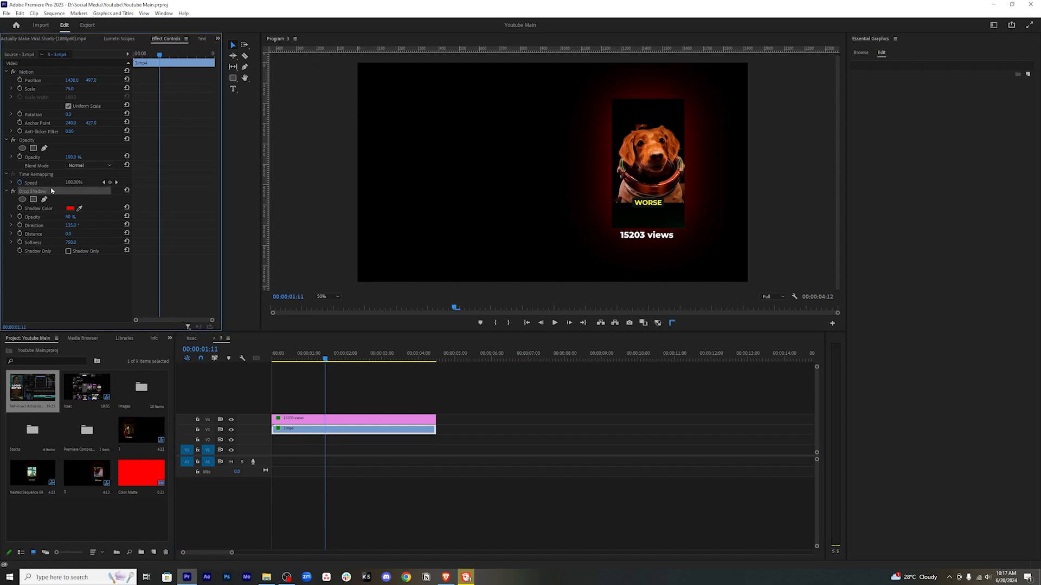
pyautogui.click(191, 338)
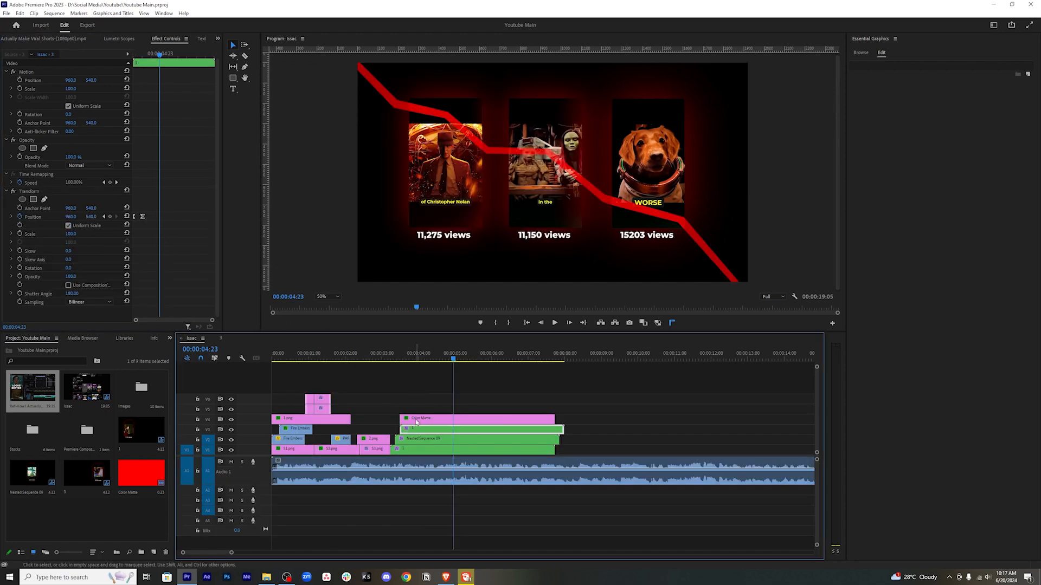
pyautogui.click(417, 420)
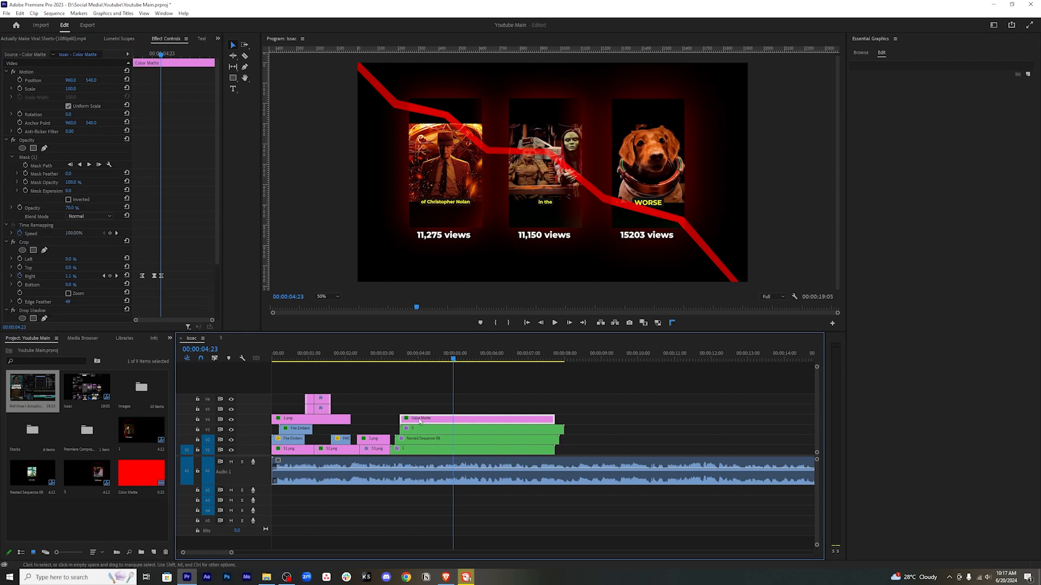
pyautogui.hotkey('ctrl', 'v')
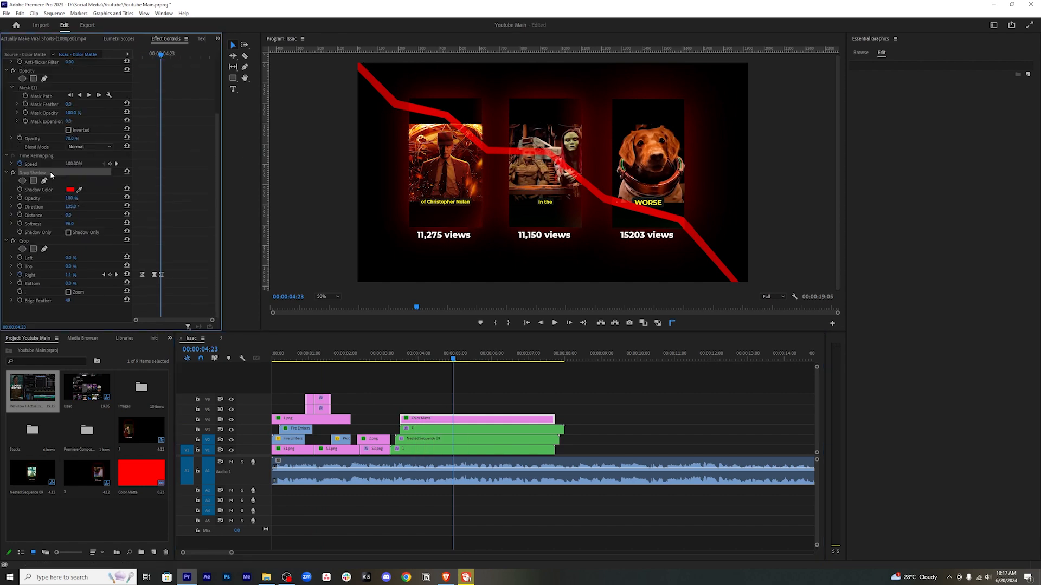
pyautogui.press('Delete')
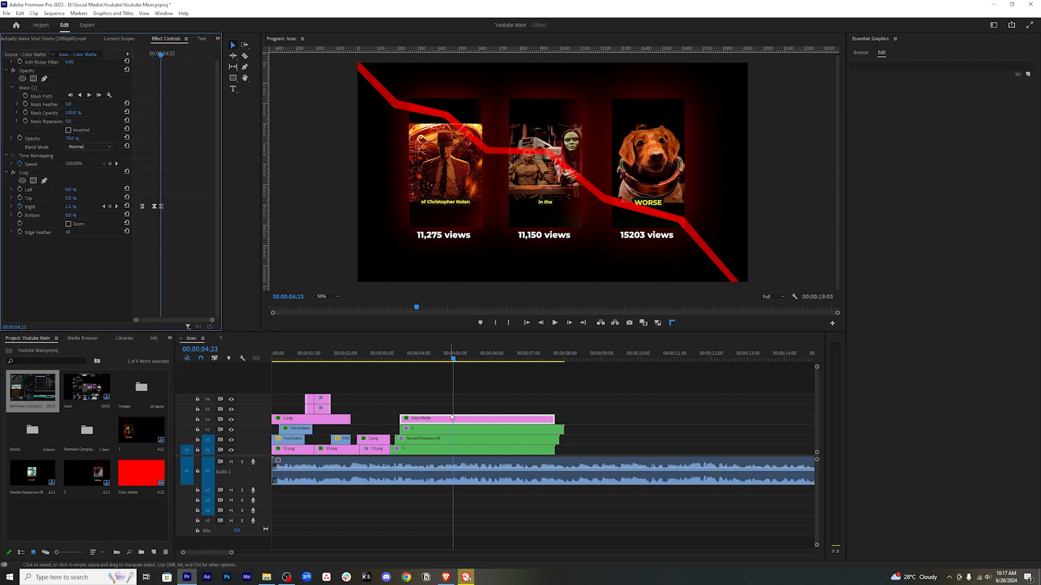
# Nest the Color Matte clip and paste the copied Drop Shadow effect onto the resulting nested clip.
pyautogui.rightClick(452, 418)
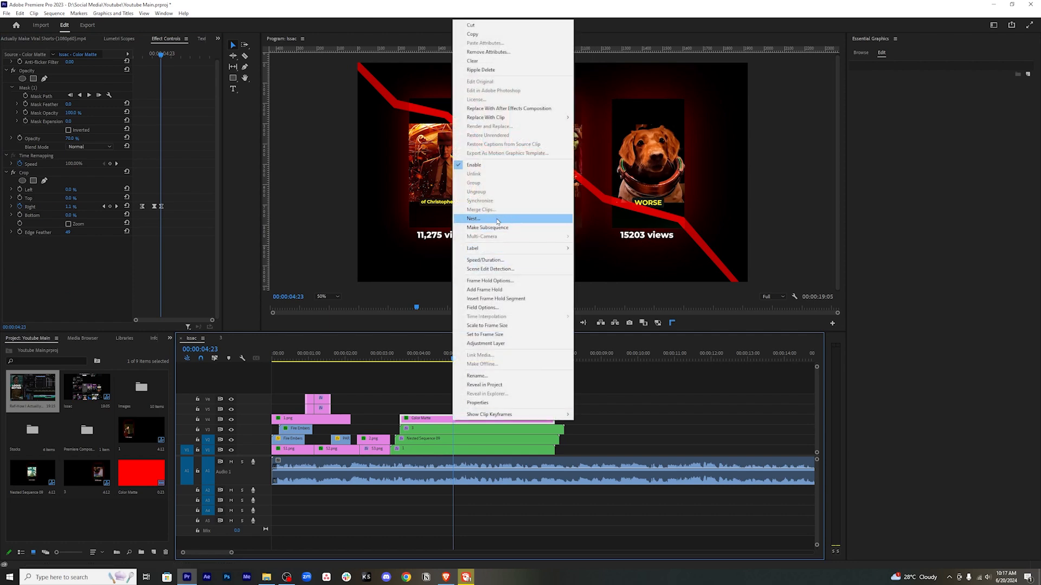
pyautogui.click(498, 218)
pyautogui.click(501, 298)
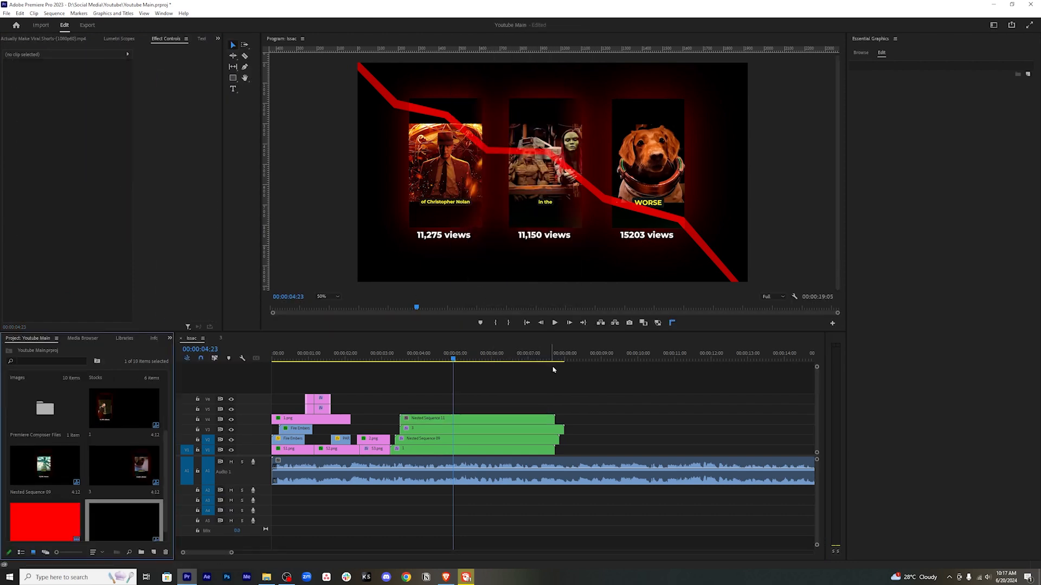
pyautogui.click(444, 421)
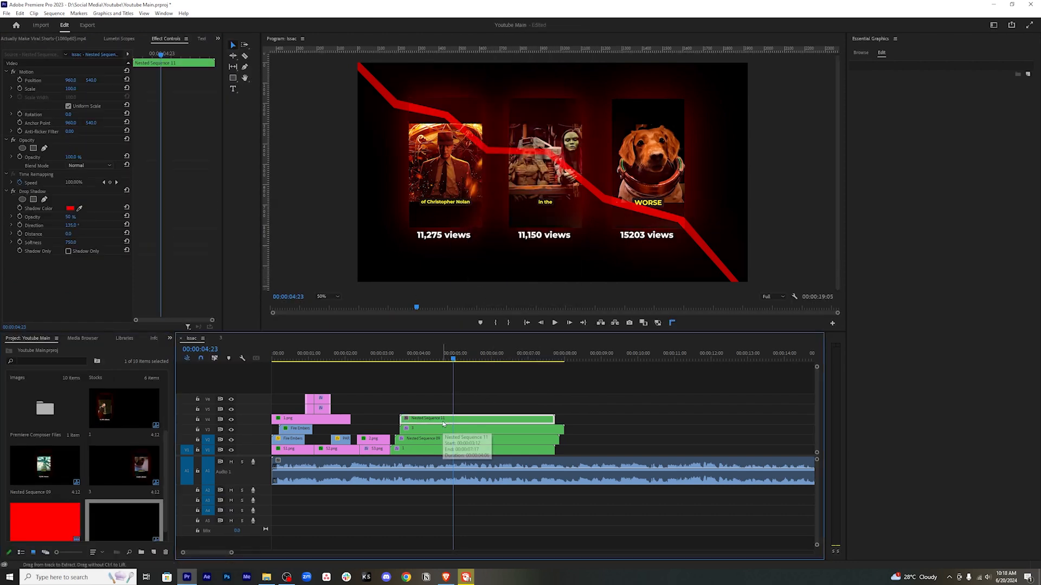
# Raise the opacity of the nested line's red Drop Shadow and reduce its softness to about 140.
pyautogui.click(14, 192)
pyautogui.click(14, 191)
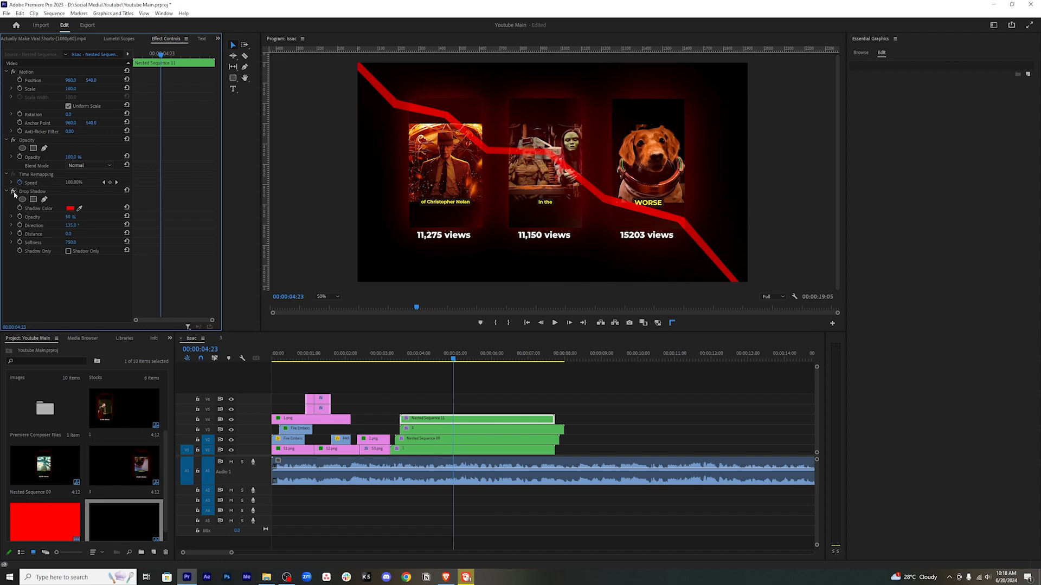
pyautogui.click(14, 192)
pyautogui.click(13, 192)
pyautogui.moveTo(75, 243); pyautogui.dragTo(5, 243)
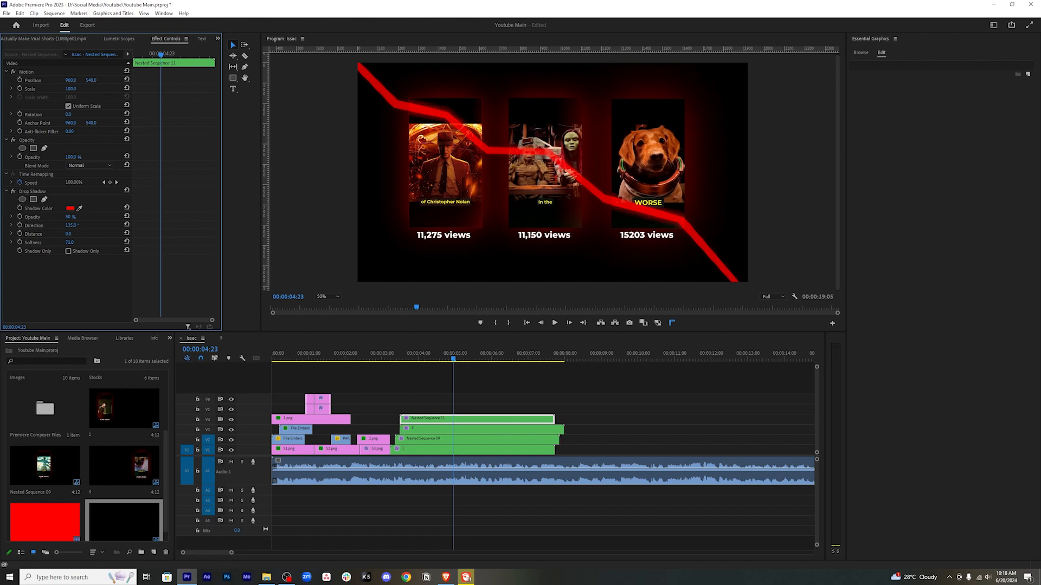
pyautogui.moveTo(69, 243); pyautogui.dragTo(94, 243)
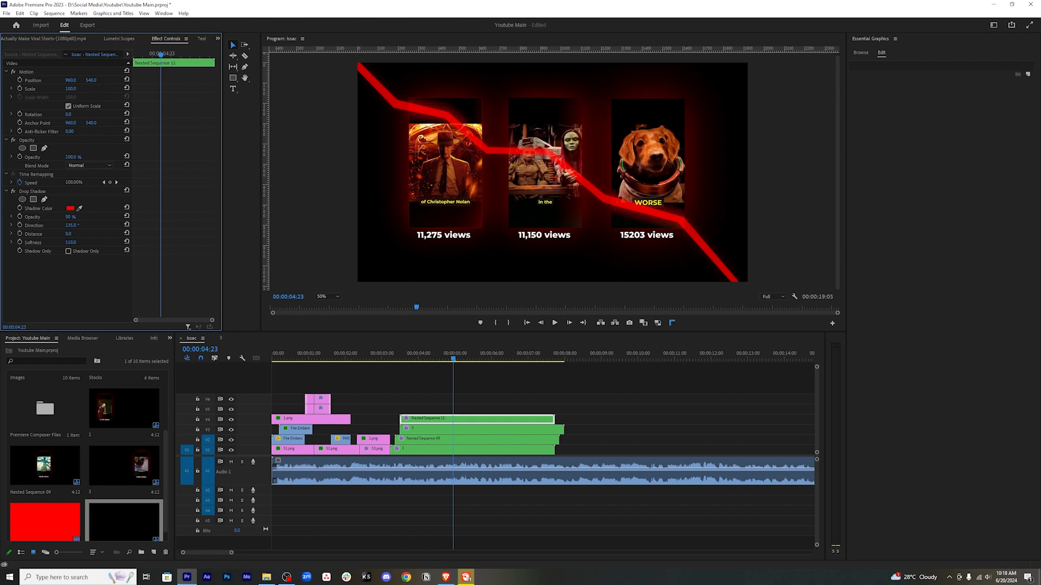
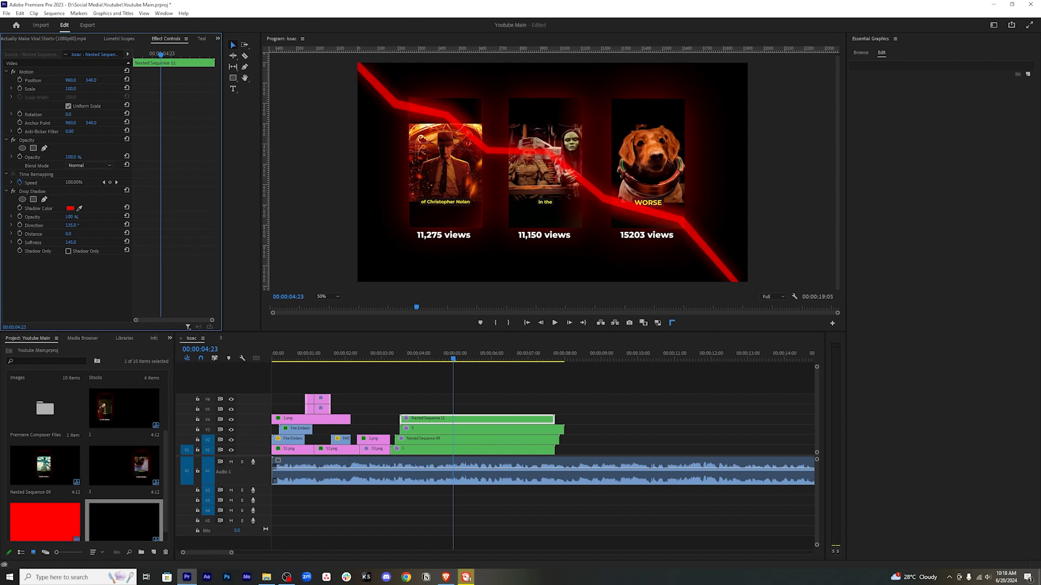
pyautogui.moveTo(454, 354)
pyautogui.mouseDown()
pyautogui.moveTo(423, 353)
pyautogui.moveTo(451, 352)
pyautogui.mouseUp()
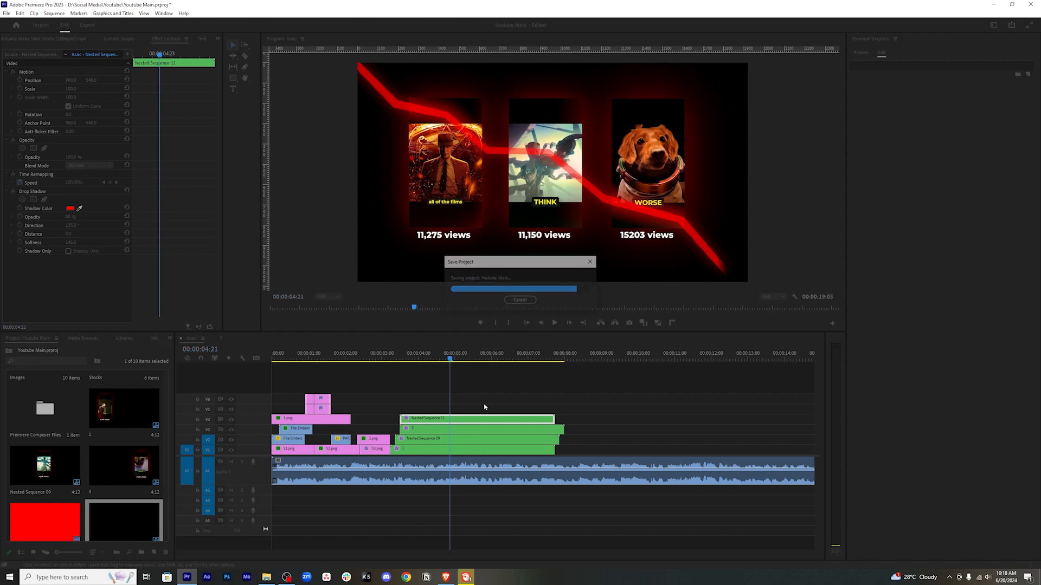
# Nest the line and the three video card clips into a single sequence and preview it.
pyautogui.moveTo(468, 400); pyautogui.dragTo(488, 451)
pyautogui.rightClick(488, 451)
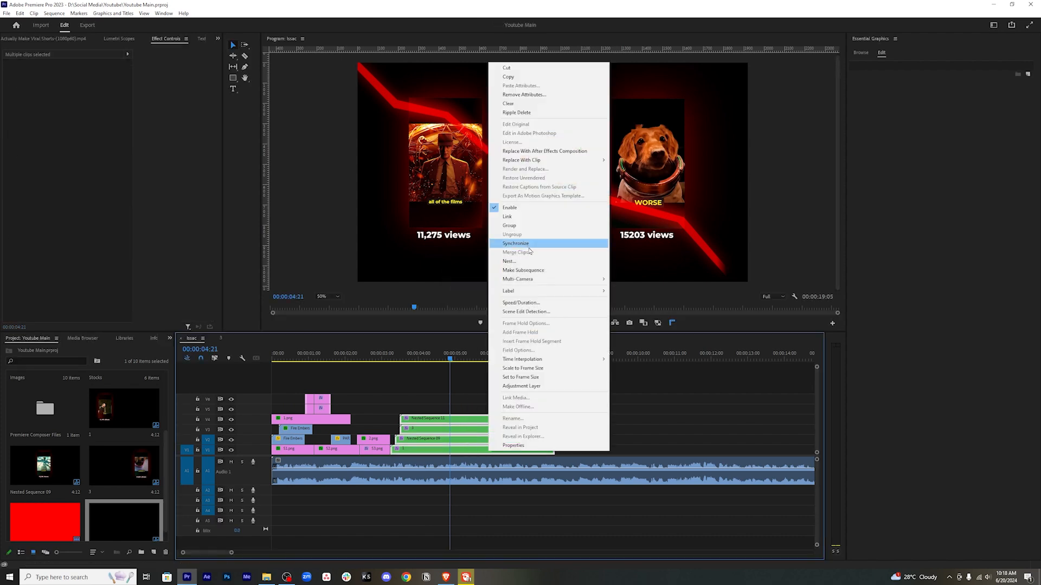
pyautogui.click(520, 262)
pyautogui.click(502, 297)
pyautogui.press('space')
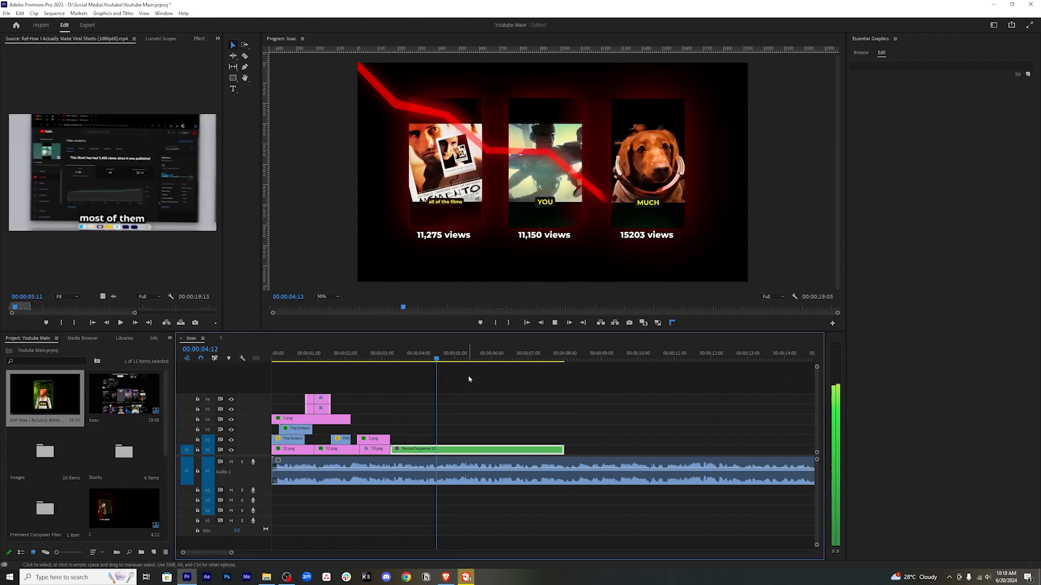
# Split the combined nested clip at 00:00:05:02, delete the part after the cut, and save the project.
pyautogui.moveTo(487, 450); pyautogui.dragTo(500, 452)
pyautogui.hotkey('ctrl', 'k')
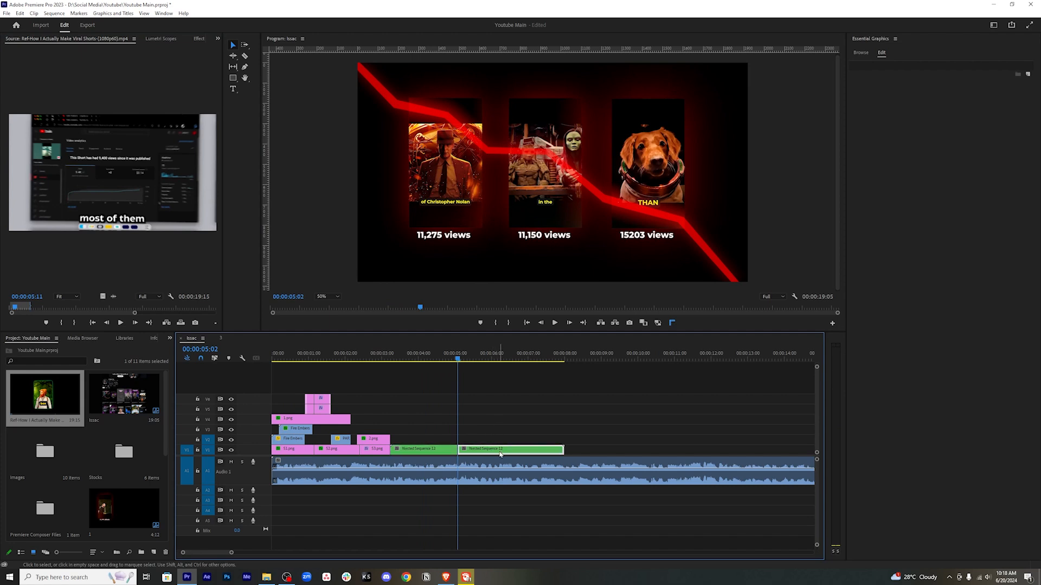
pyautogui.press('Delete')
pyautogui.hotkey('ctrl', 's')
# Find the Basic 3D effect and apply it to the combined nested clip.
pyautogui.moveTo(455, 358); pyautogui.dragTo(428, 359)
pyautogui.click(429, 451)
pyautogui.click(169, 338)
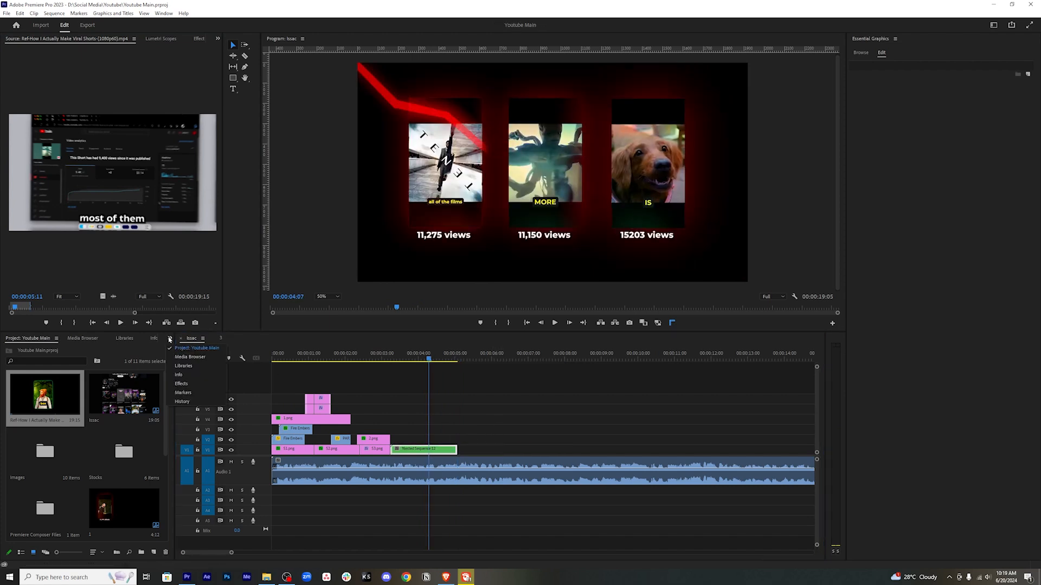
pyautogui.click(183, 383)
pyautogui.click(31, 349)
pyautogui.press('BackSpace')
pyautogui.press('BackSpace')
pyautogui.press('BackSpace')
pyautogui.press('BackSpace')
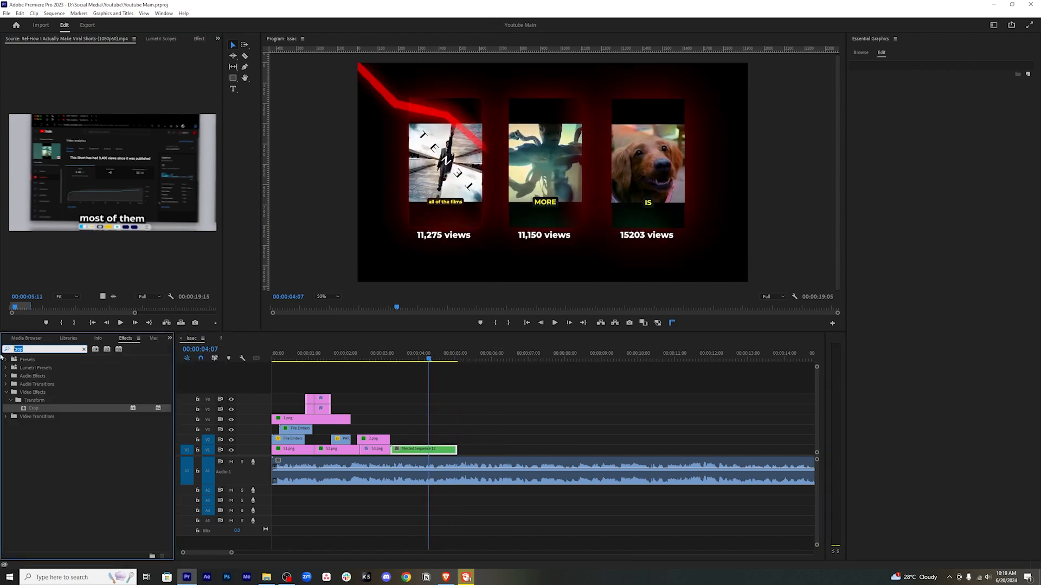
pyautogui.write('basic')
pyautogui.moveTo(37, 408); pyautogui.dragTo(440, 453)
pyautogui.click(199, 38)
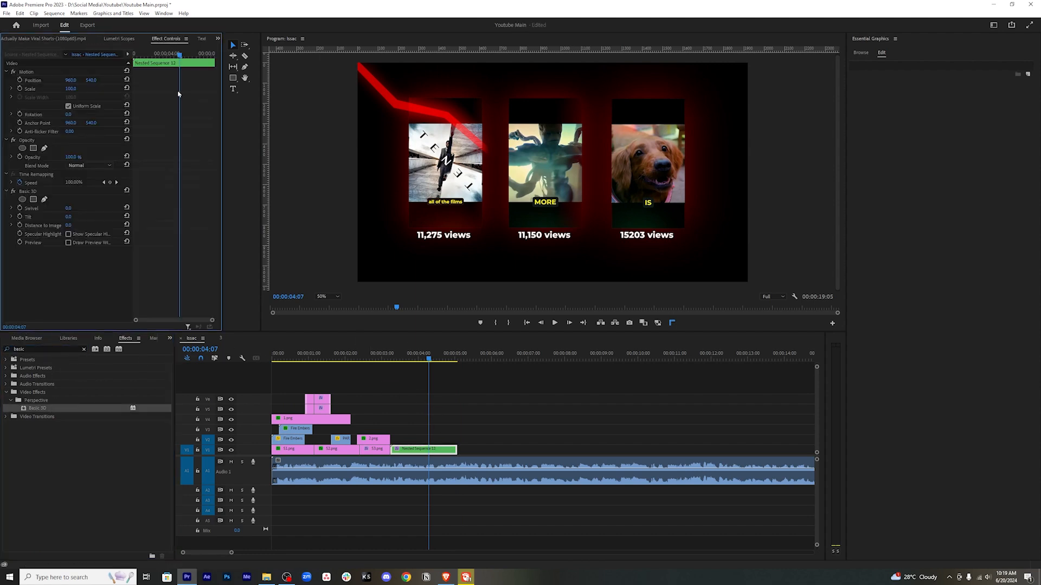
# Set the Basic 3D effect's Distance to Image to -5 and Swivel to -10°.
pyautogui.moveTo(174, 56); pyautogui.dragTo(137, 56)
pyautogui.moveTo(69, 225); pyautogui.dragTo(68, 226)
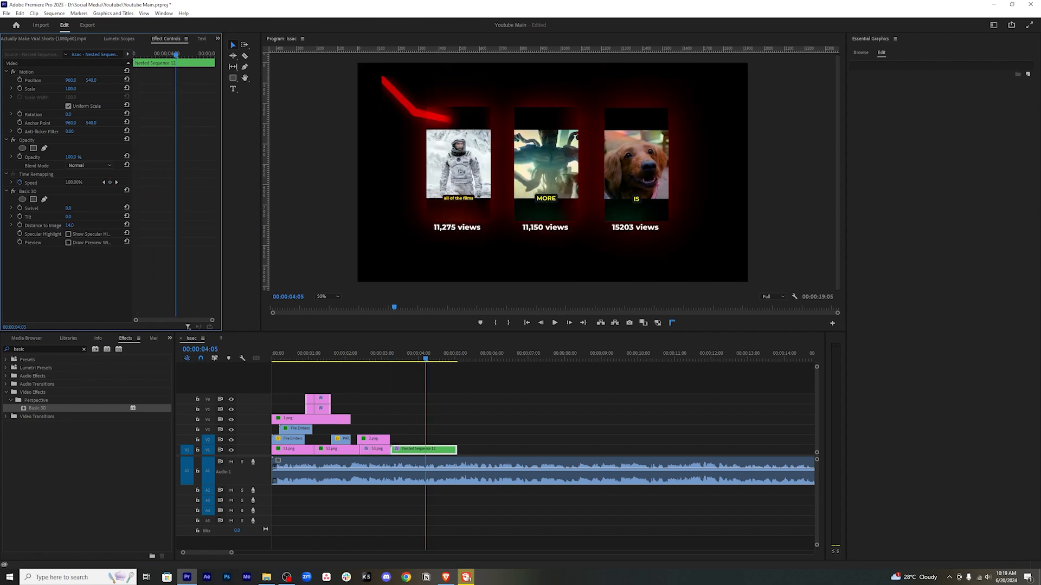
pyautogui.click(77, 223)
pyautogui.write('-5')
pyautogui.press('Return')
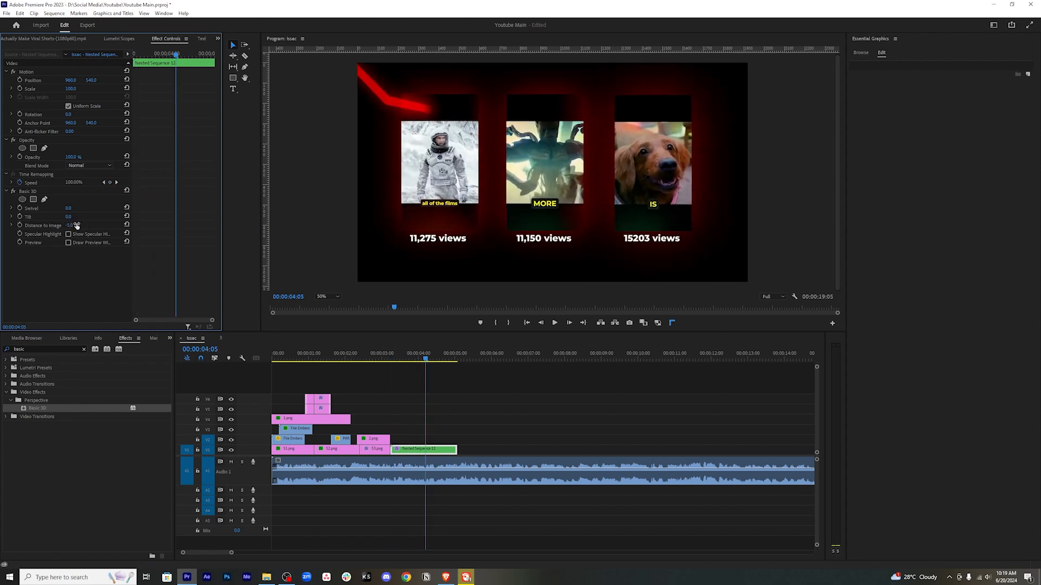
pyautogui.moveTo(70, 210)
pyautogui.mouseDown()
pyautogui.moveTo(79, 208)
pyautogui.moveTo(66, 208)
pyautogui.mouseUp()
pyautogui.click(75, 208)
pyautogui.write('-10')
pyautogui.press('Return')
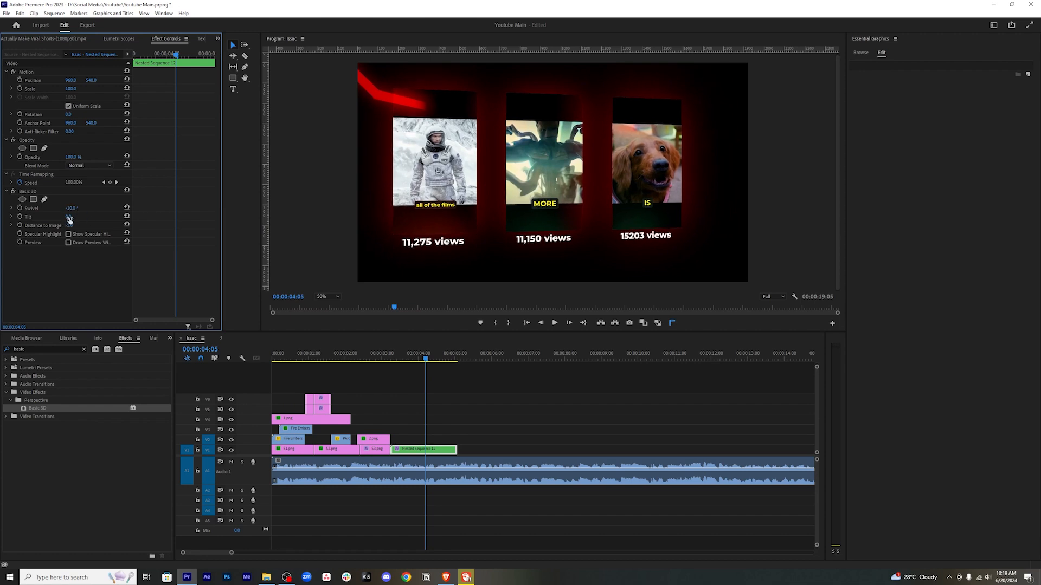
# Set the Basic 3D effect's Tilt to -4°.
pyautogui.moveTo(74, 217); pyautogui.dragTo(74, 217)
pyautogui.click(74, 216)
pyautogui.write('-2')
pyautogui.press('Return')
pyautogui.click(74, 216)
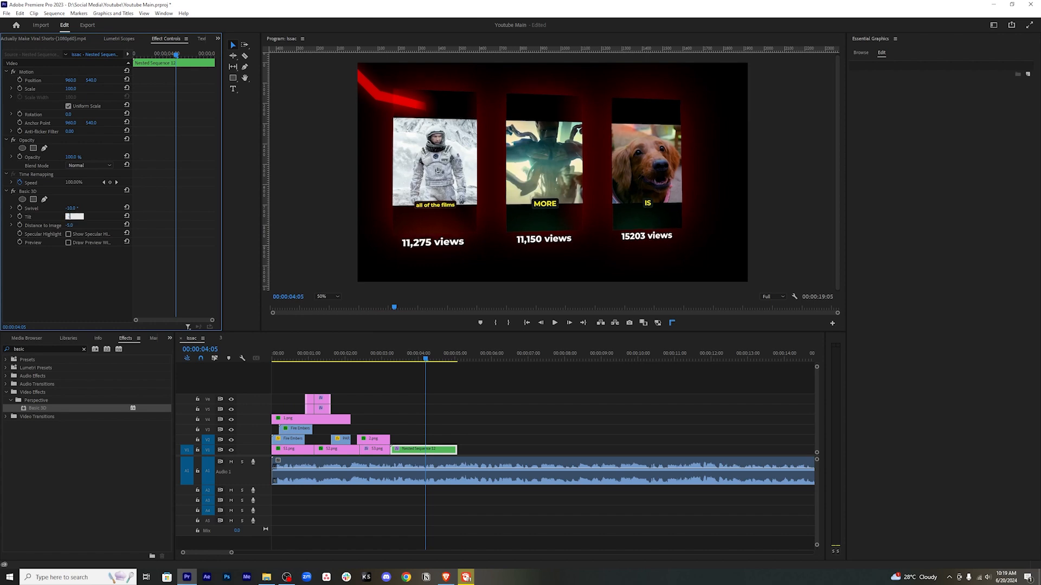
pyautogui.write('-4')
pyautogui.press('Return')
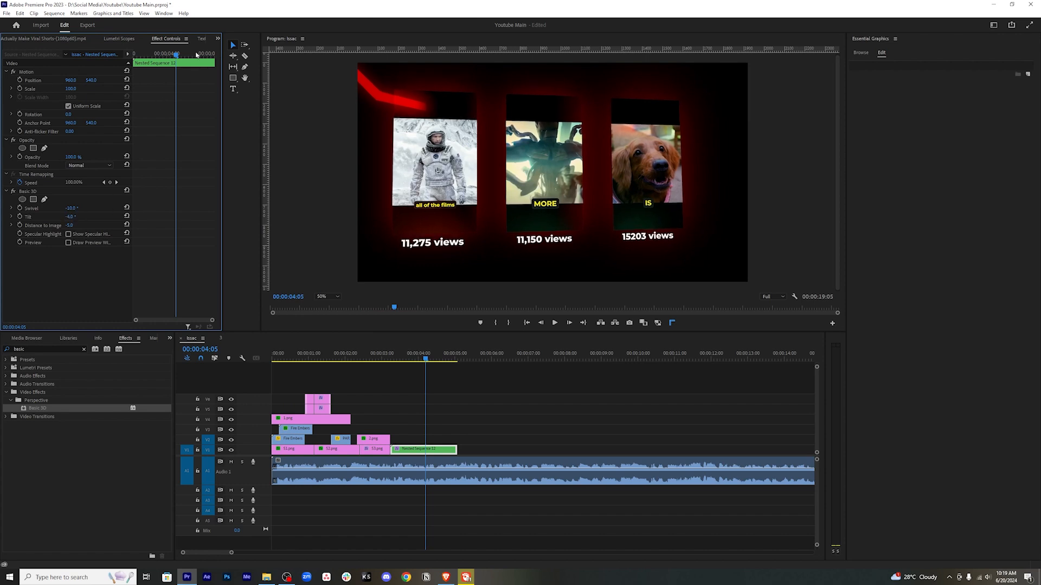
# Add keyframes for Basic 3D Swivel, Tilt and Distance to Image at the start of the nested clip.
pyautogui.moveTo(182, 55); pyautogui.dragTo(135, 56)
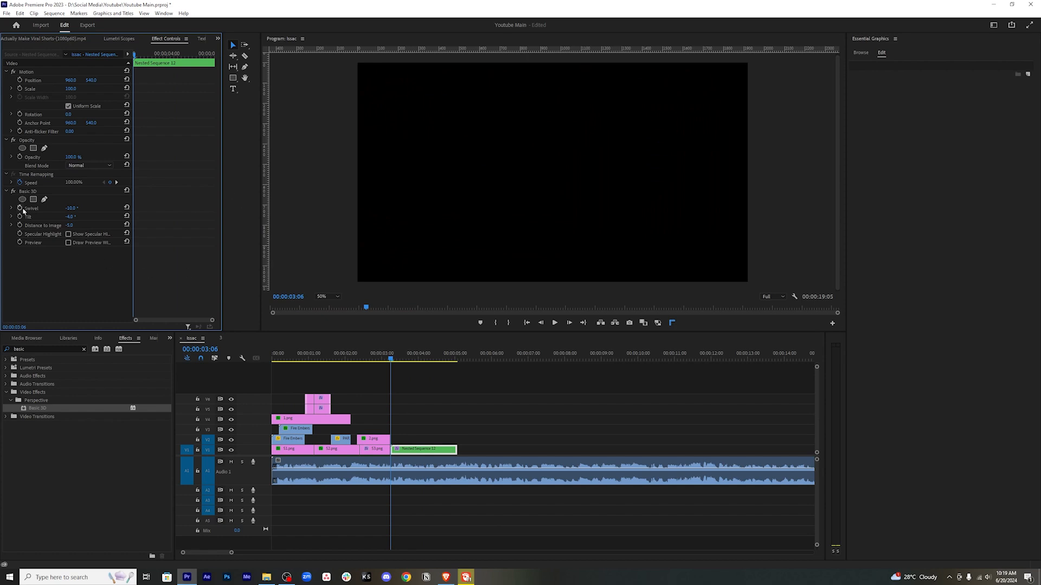
pyautogui.click(19, 208)
pyautogui.click(19, 216)
pyautogui.click(19, 225)
# At the end of the nested clip, keyframe Swivel at 10° and lower Distance to Image slightly.
pyautogui.click(183, 54)
pyautogui.moveTo(182, 55); pyautogui.dragTo(212, 54)
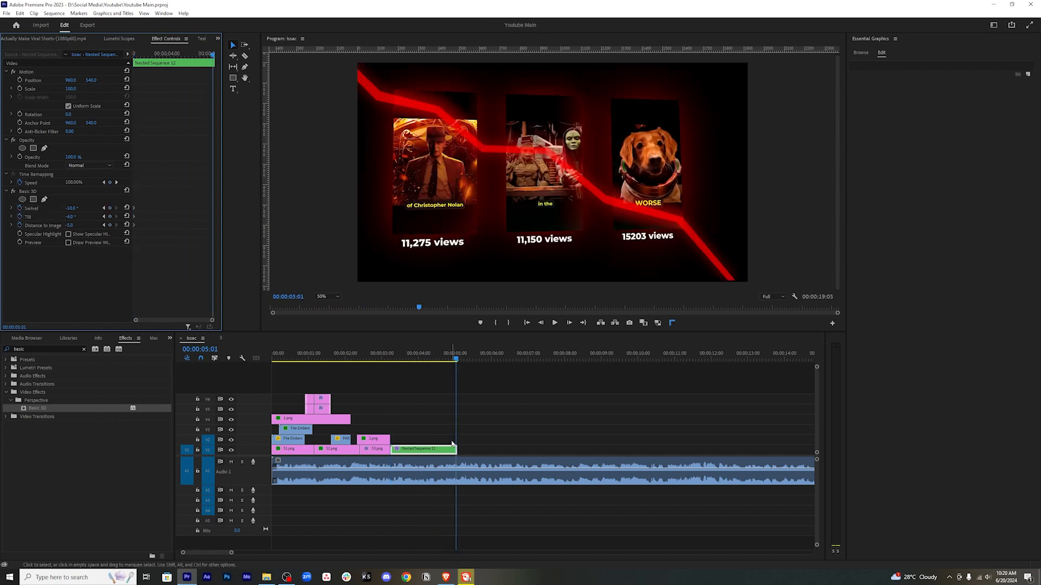
pyautogui.moveTo(72, 210); pyautogui.dragTo(82, 208)
pyautogui.click(74, 208)
pyautogui.write('1')
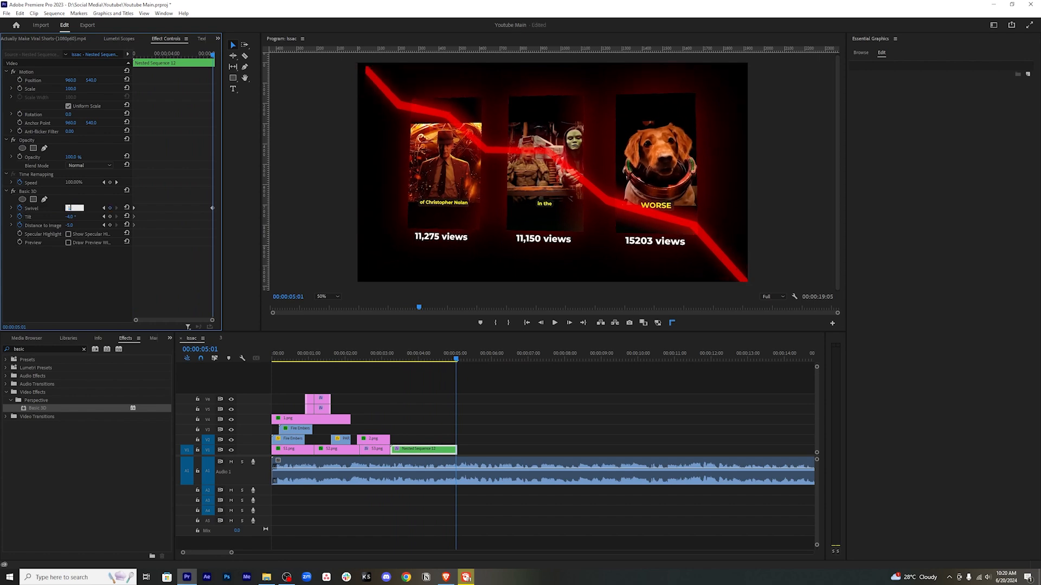
pyautogui.write('0')
pyautogui.press('Return')
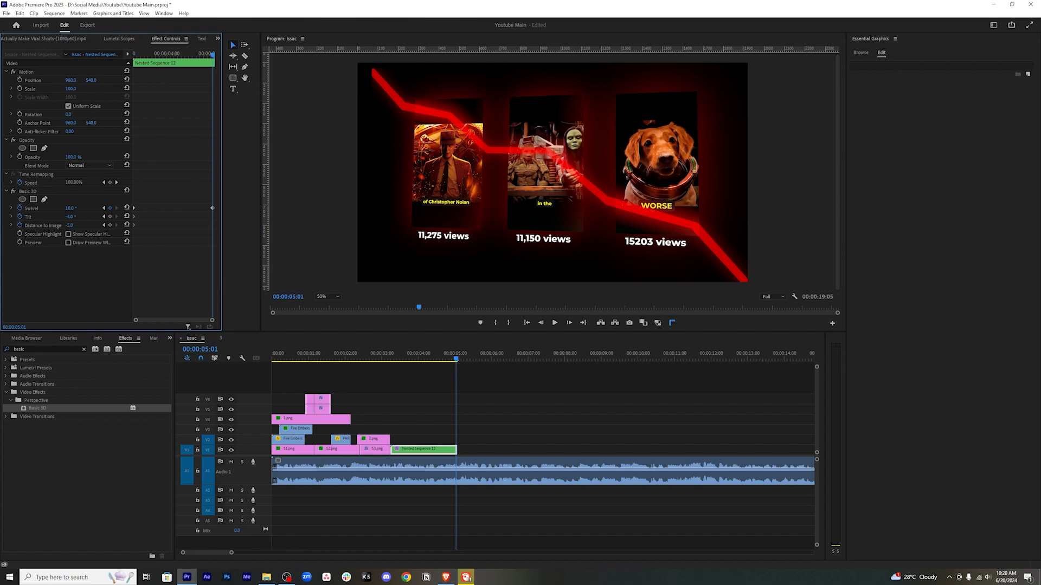
pyautogui.click(70, 226)
pyautogui.click(93, 192)
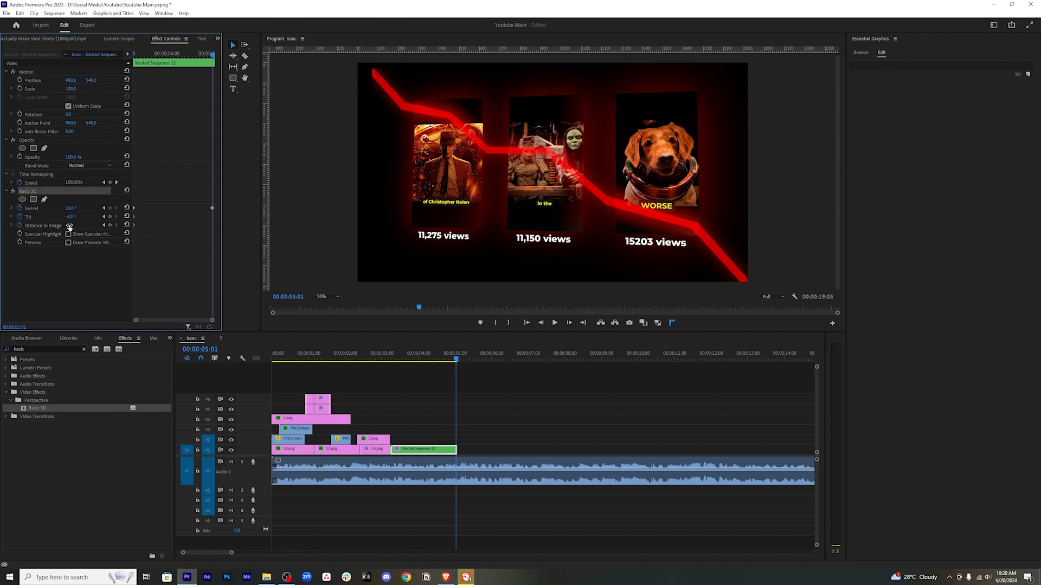
pyautogui.moveTo(70, 225); pyautogui.dragTo(65, 225)
# Ease the Basic 3D keyframes at the clip's start and end and preview the 3D motion.
pyautogui.moveTo(213, 55); pyautogui.dragTo(164, 55)
pyautogui.press('Up')
pyautogui.moveTo(213, 198); pyautogui.dragTo(101, 269)
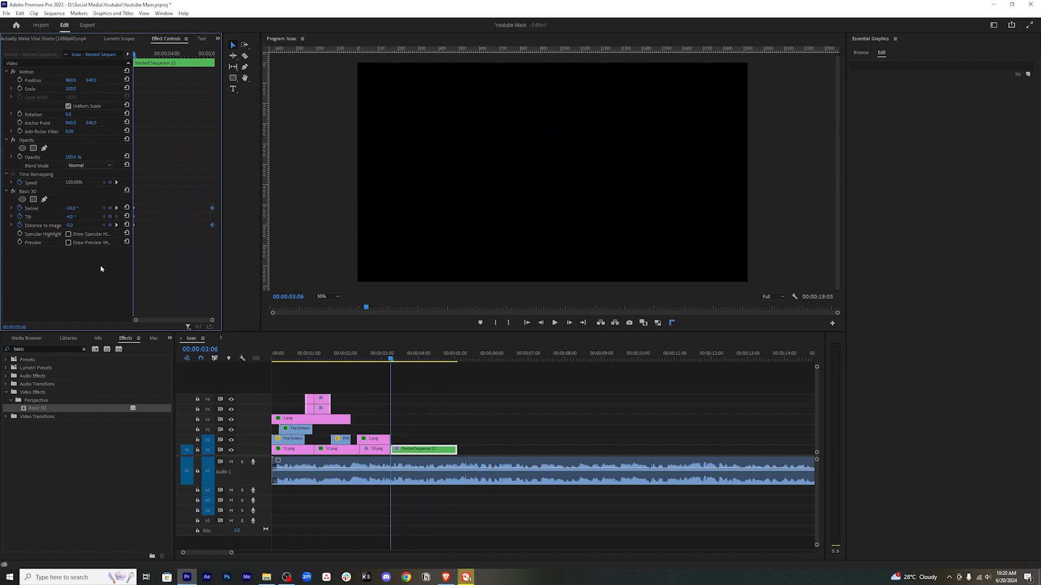
pyautogui.click(453, 410)
pyautogui.press('space')
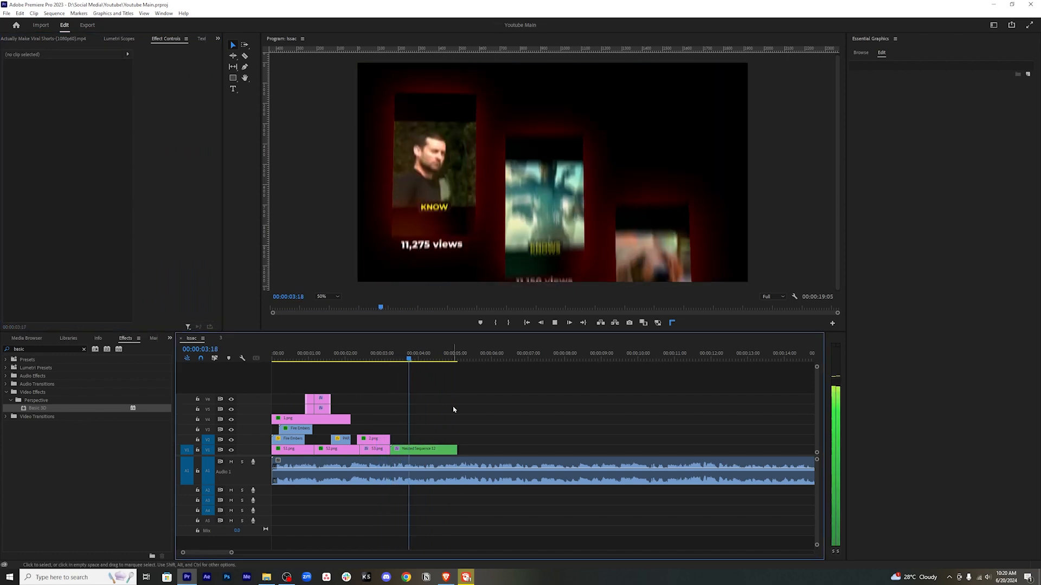
pyautogui.press('space')
# Apply a Pan transition from Premiere Composer's Starter Pack at the cut before the nested clip.
pyautogui.moveTo(381, 354)
pyautogui.mouseDown()
pyautogui.moveTo(400, 354)
pyautogui.moveTo(383, 356)
pyautogui.mouseUp()
pyautogui.click(163, 13)
pyautogui.moveTo(191, 37)
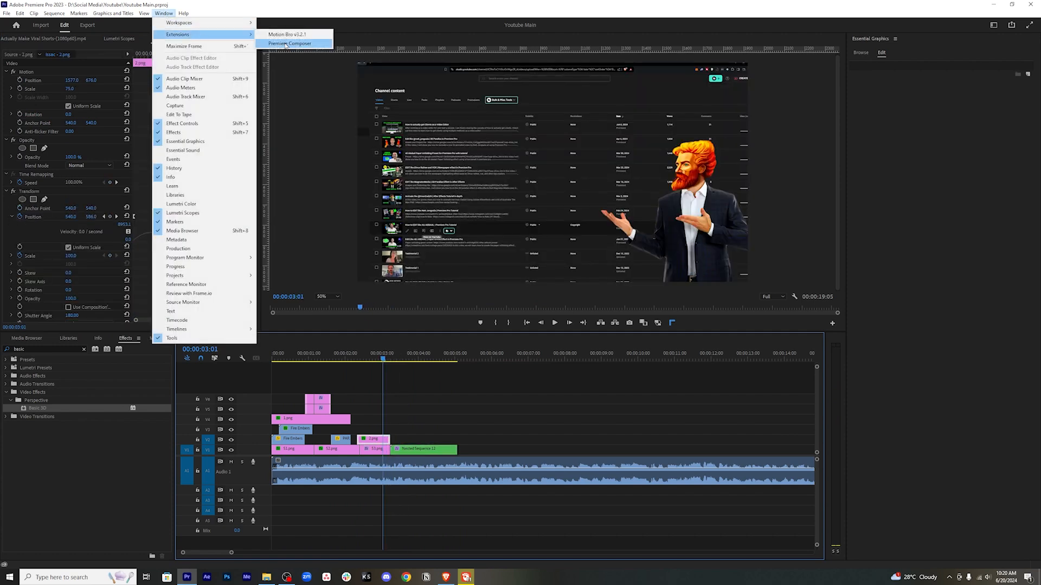
pyautogui.click(293, 44)
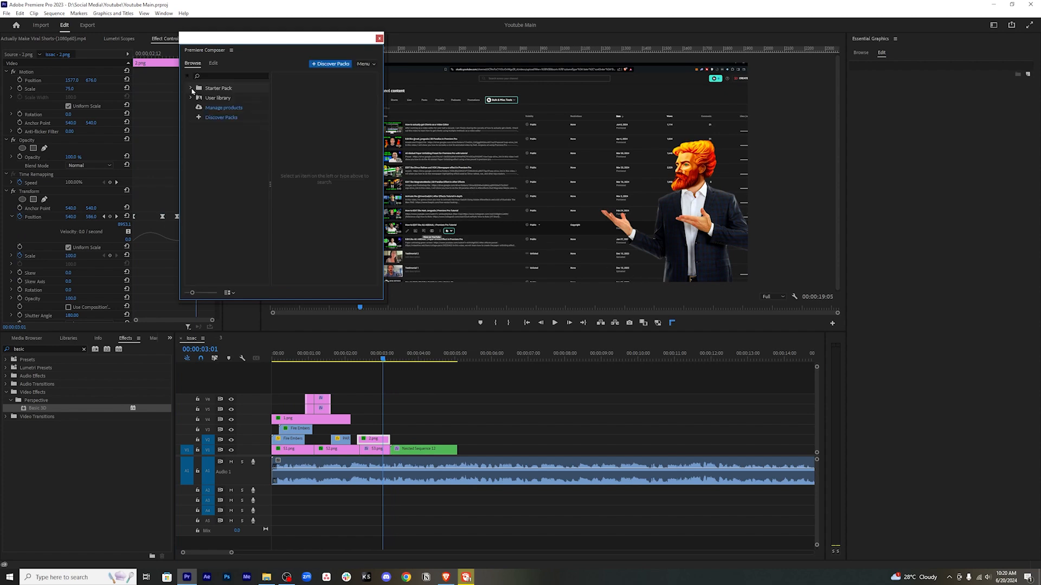
pyautogui.click(198, 118)
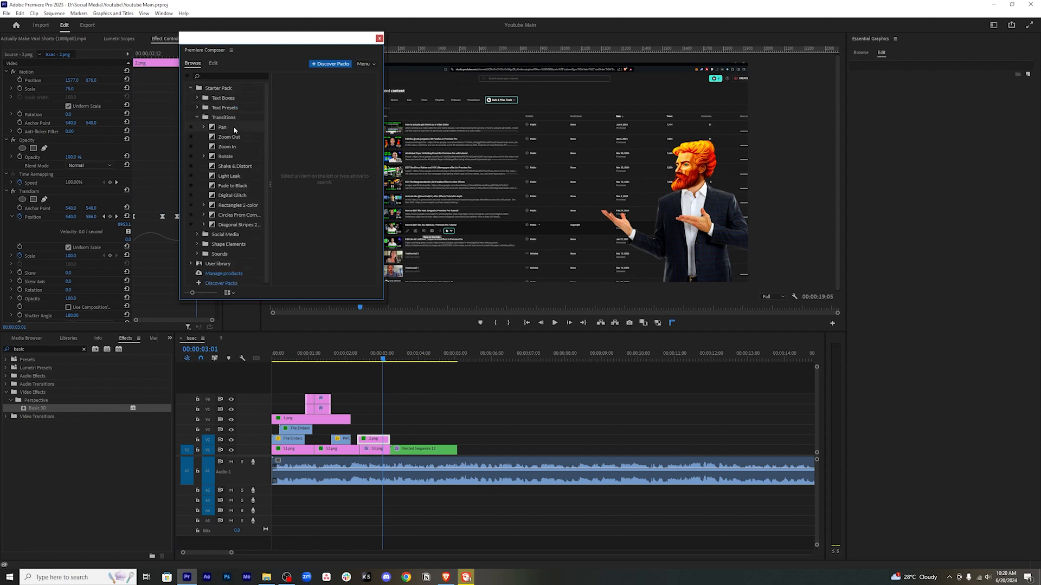
pyautogui.click(235, 129)
pyautogui.moveTo(357, 133); pyautogui.dragTo(396, 423)
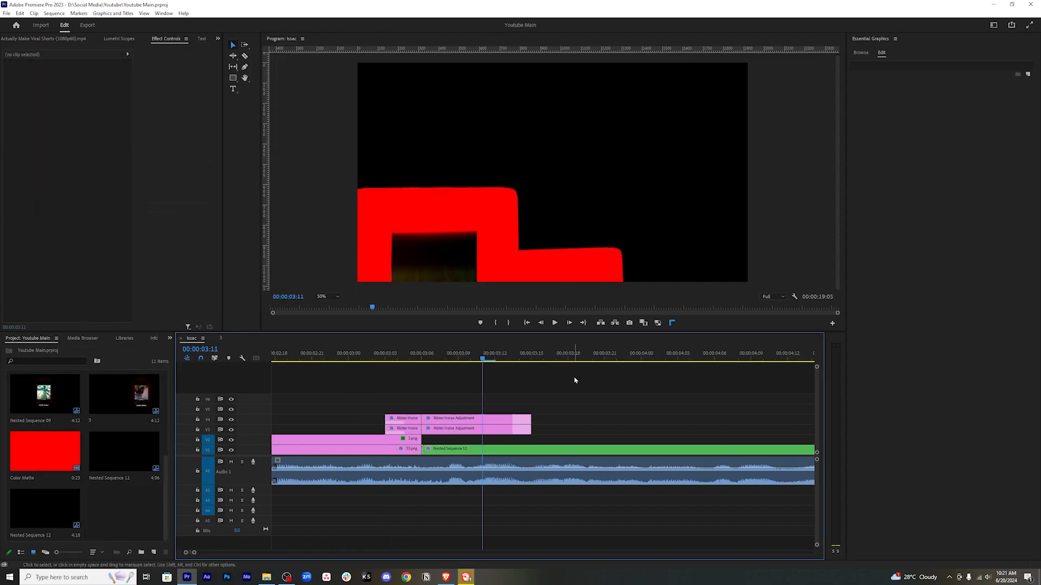
# Turn off the masked Alpha Adjust on the upper Mister Horse Adjustment clip after the cut and preview the transition.
pyautogui.moveTo(493, 356)
pyautogui.mouseDown()
pyautogui.moveTo(567, 355)
pyautogui.moveTo(483, 357)
pyautogui.mouseUp()
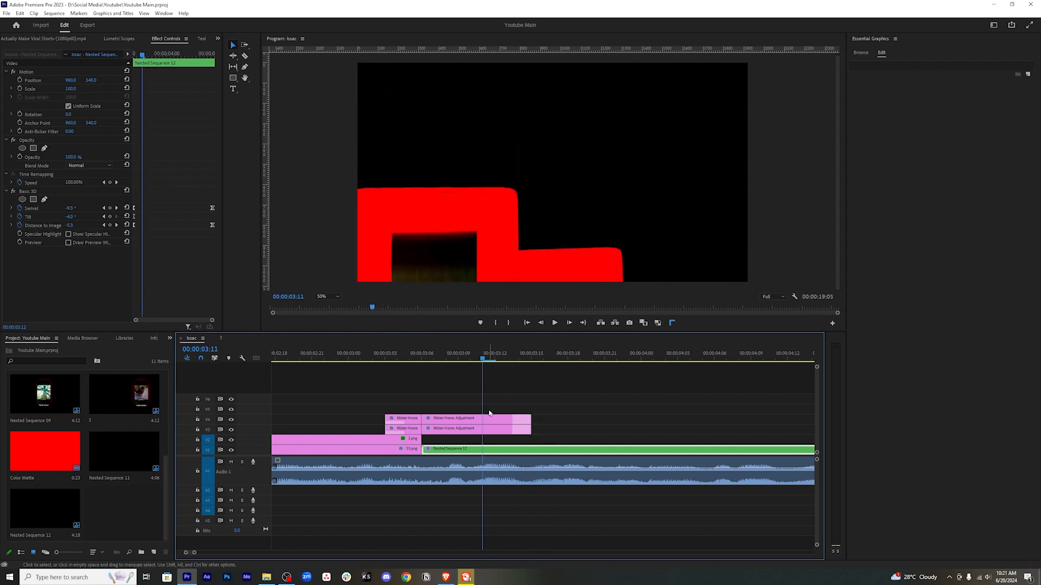
pyautogui.click(491, 421)
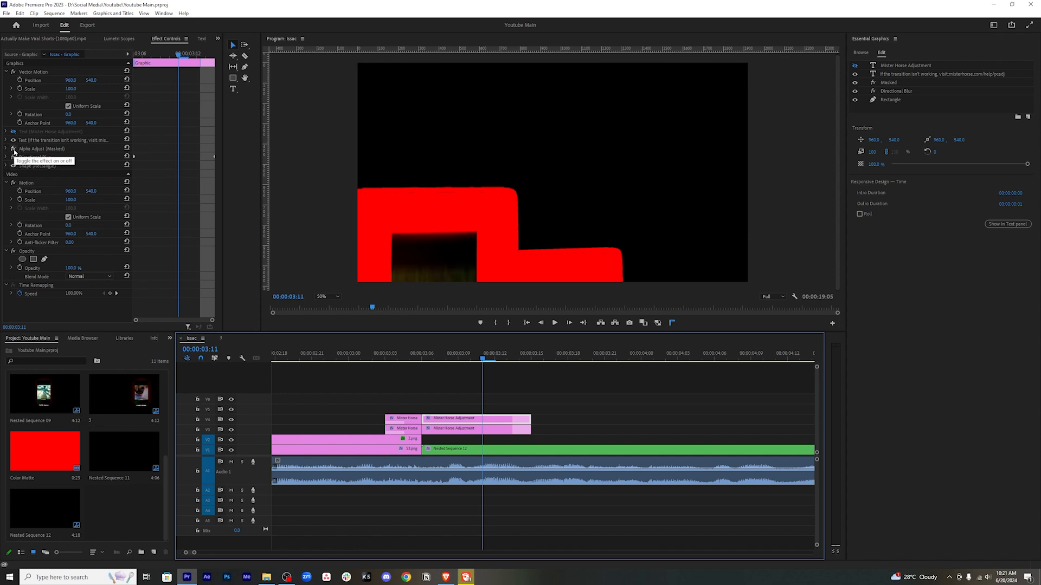
pyautogui.click(13, 150)
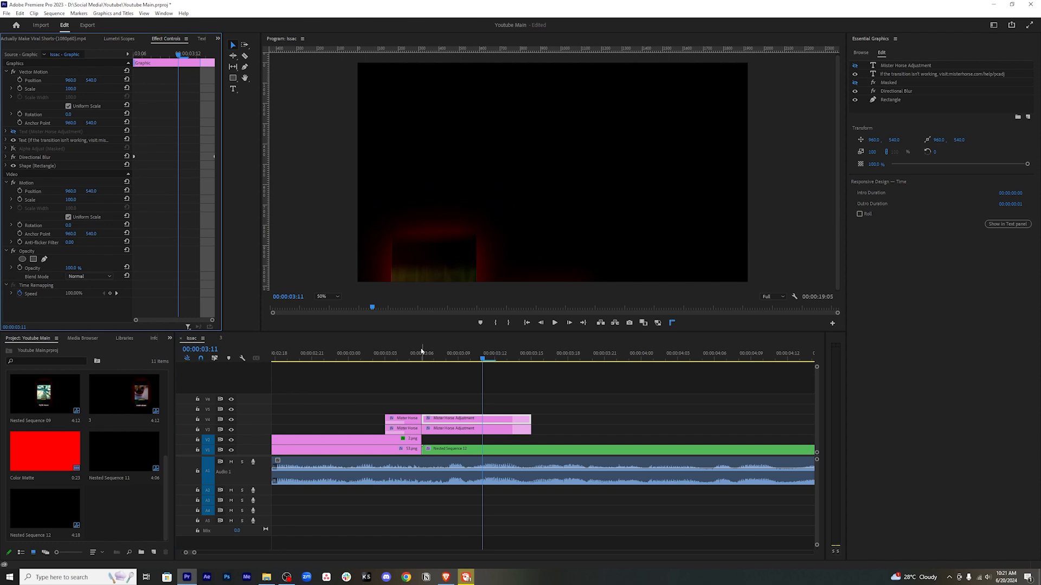
pyautogui.moveTo(434, 358); pyautogui.dragTo(480, 354)
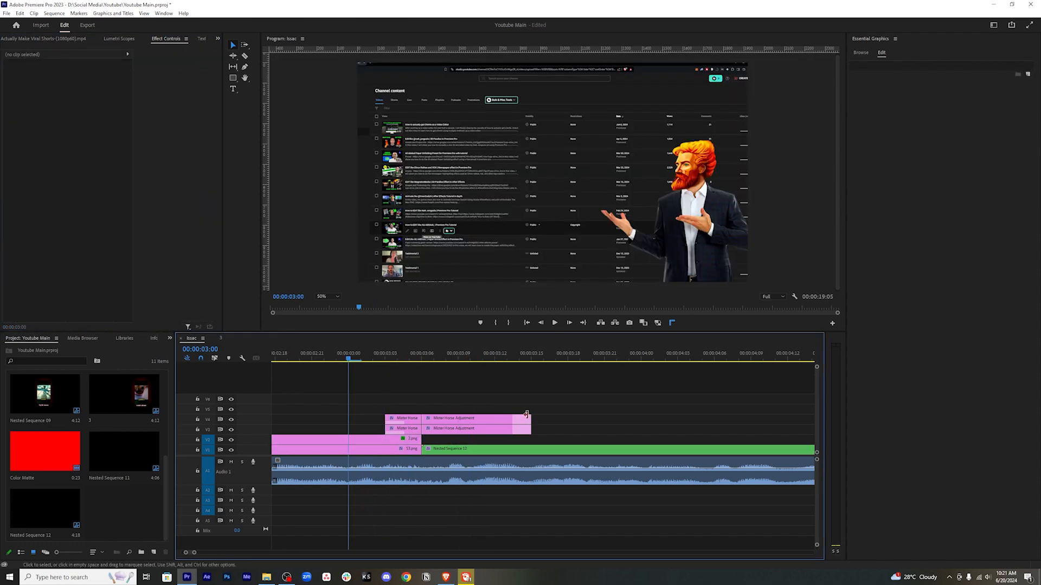
pyautogui.press('space')
pyautogui.moveTo(471, 357); pyautogui.dragTo(519, 355)
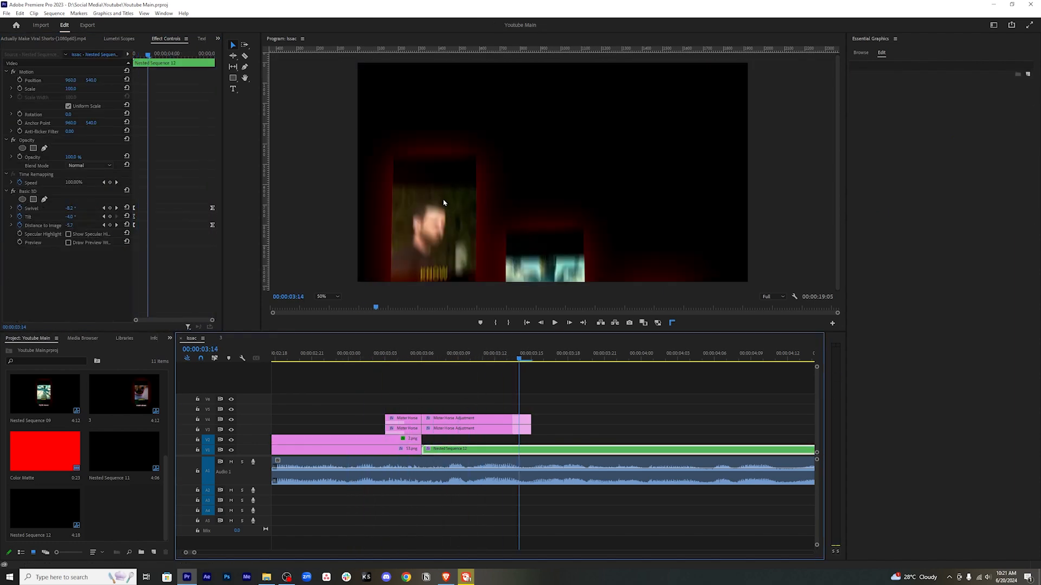
# Delete the first video card's starting Position keyframe inside the nested sequence, and preview the transition in the main sequence.
pyautogui.doubleClick(529, 455)
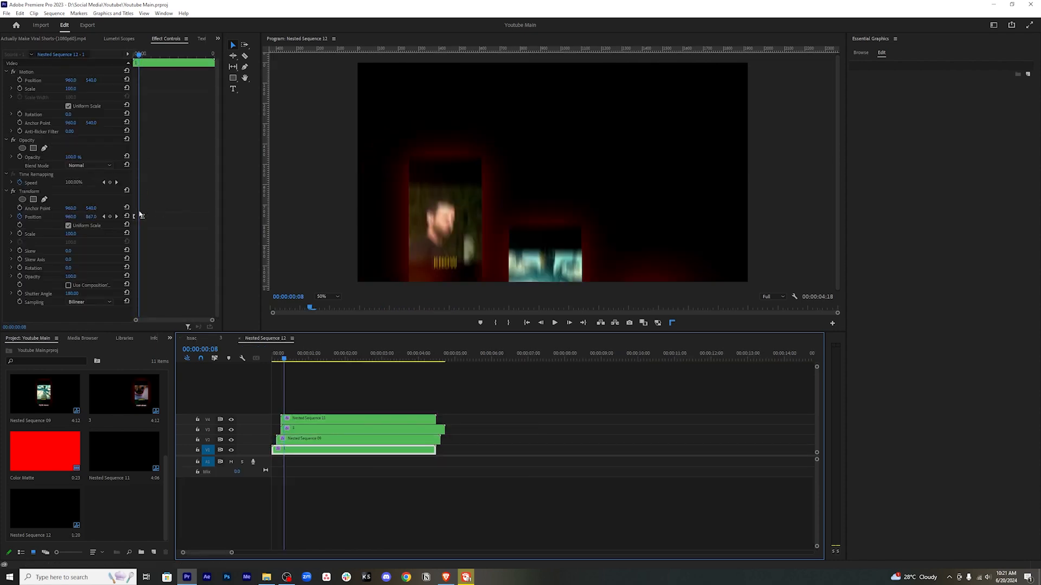
pyautogui.moveTo(136, 210); pyautogui.dragTo(125, 235)
pyautogui.press('Delete')
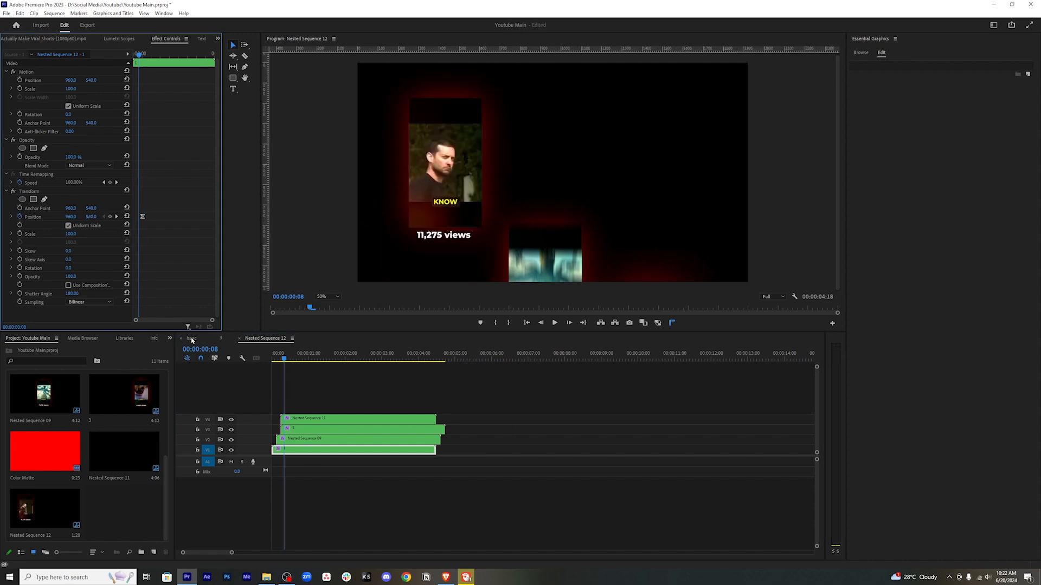
pyautogui.click(239, 339)
pyautogui.click(211, 339)
pyautogui.moveTo(339, 354); pyautogui.dragTo(299, 355)
pyautogui.click(439, 392)
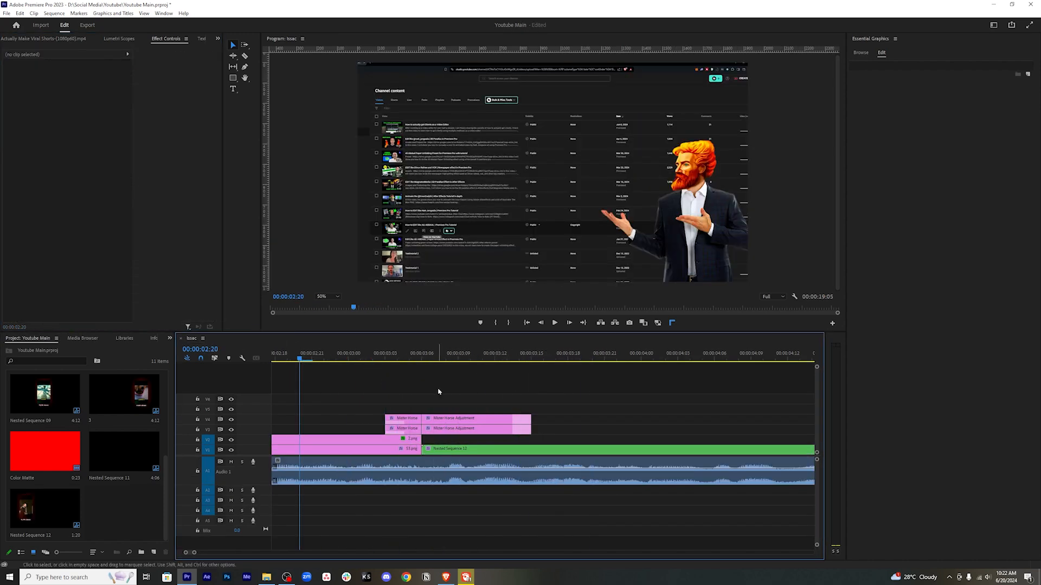
pyautogui.press('-')
pyautogui.press('space')
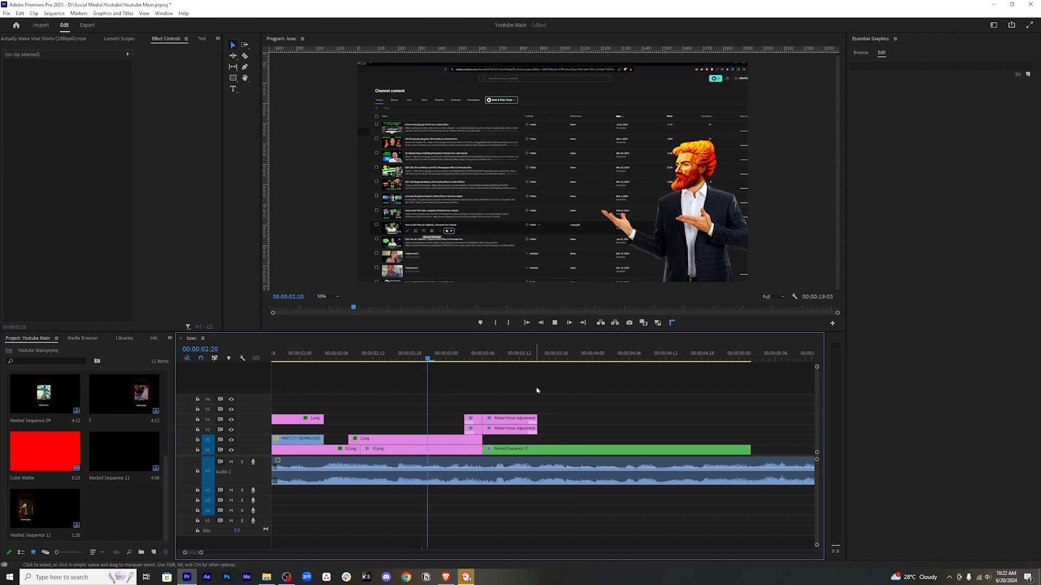
pyautogui.press('space')
# Shift the clips of the second and third video cards slightly earlier inside the nested sequence.
pyautogui.click(458, 354)
pyautogui.doubleClick(507, 452)
pyautogui.click(339, 398)
pyautogui.press('=')
pyautogui.press('=')
pyautogui.press('=')
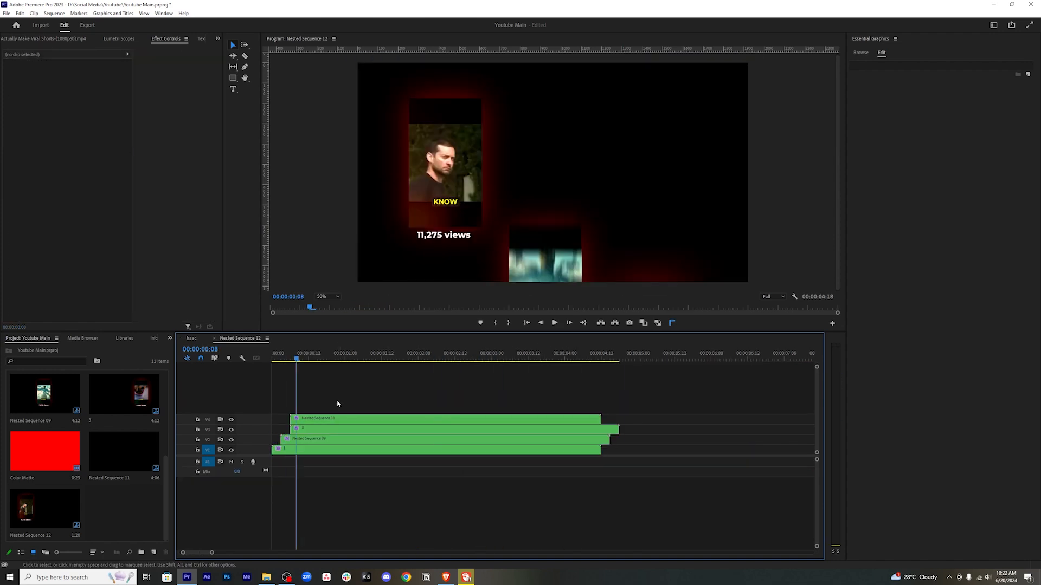
pyautogui.click(323, 440)
pyautogui.moveTo(323, 440); pyautogui.dragTo(311, 441)
pyautogui.moveTo(375, 432); pyautogui.dragTo(323, 433)
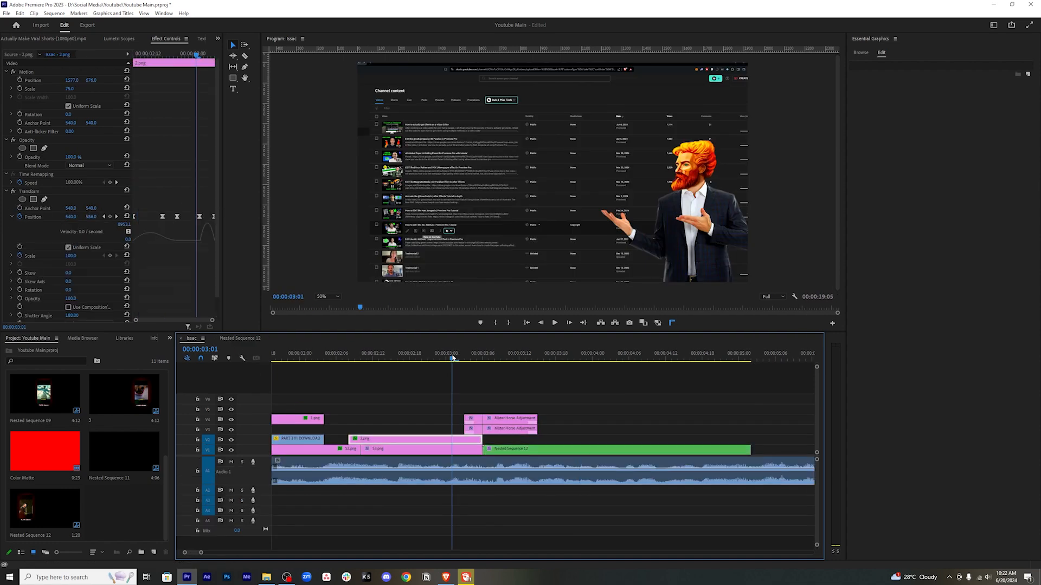
# Play the main sequence through the transition into the nested clip and save the project.
pyautogui.press('space')
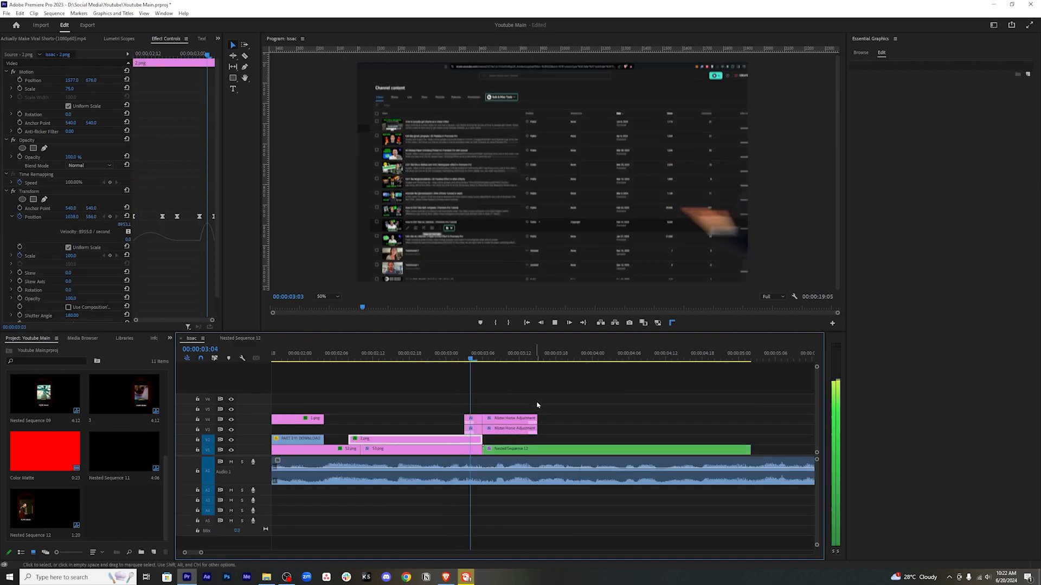
pyautogui.click(663, 406)
pyautogui.hotkey('ctrl', 's')
pyautogui.press('space')
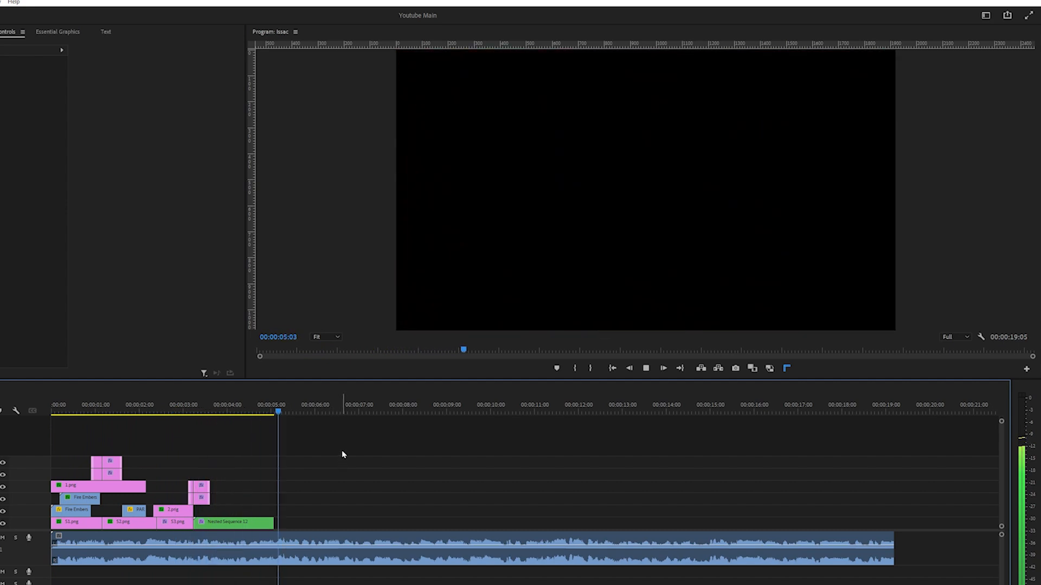
pyautogui.press('space')
# Set the last two Transform Position and Scale keyframes of the S2.png clip to Linear temporal interpolation.
pyautogui.moveTo(294, 413); pyautogui.dragTo(152, 419)
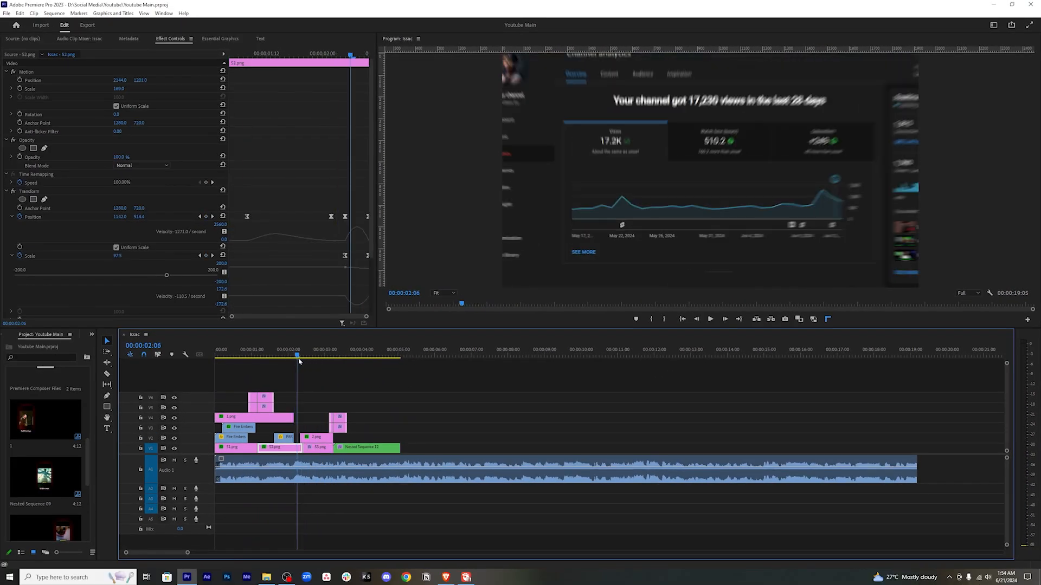
pyautogui.moveTo(298, 361)
pyautogui.mouseDown()
pyautogui.moveTo(313, 358)
pyautogui.moveTo(302, 357)
pyautogui.mouseUp()
pyautogui.press('=')
pyautogui.press('=')
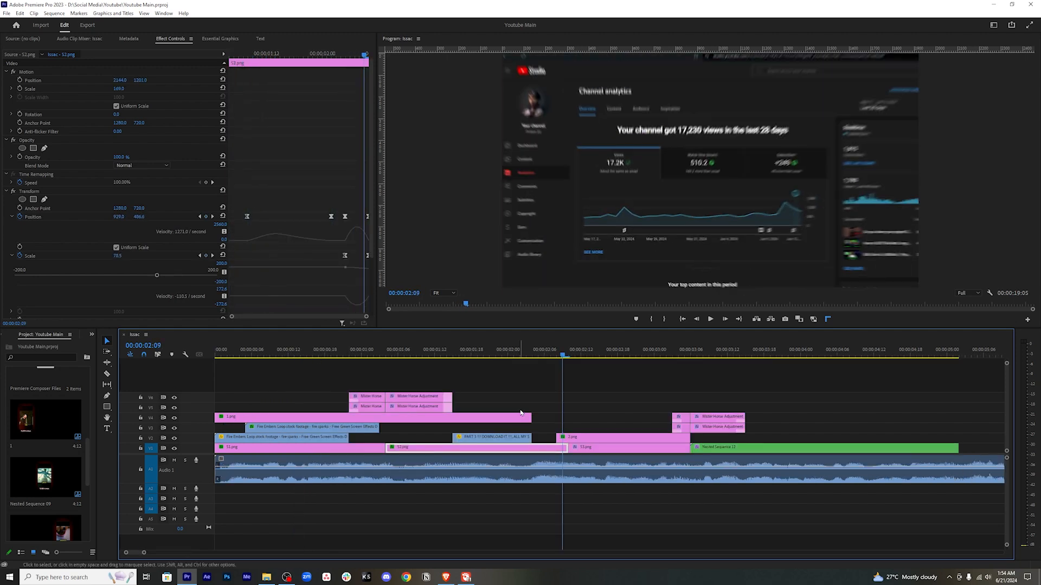
pyautogui.click(541, 400)
pyautogui.click(543, 451)
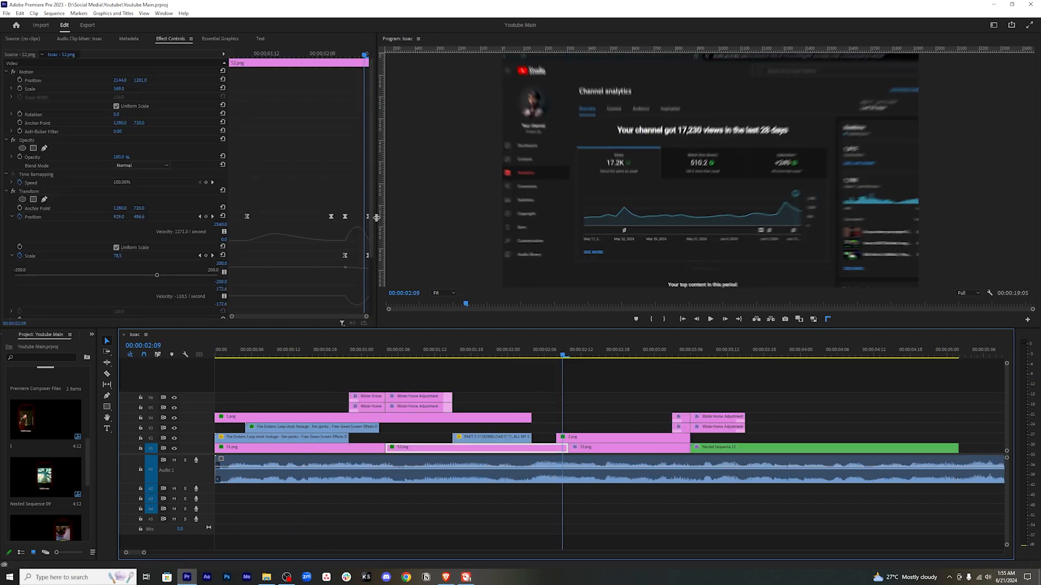
pyautogui.click(345, 217)
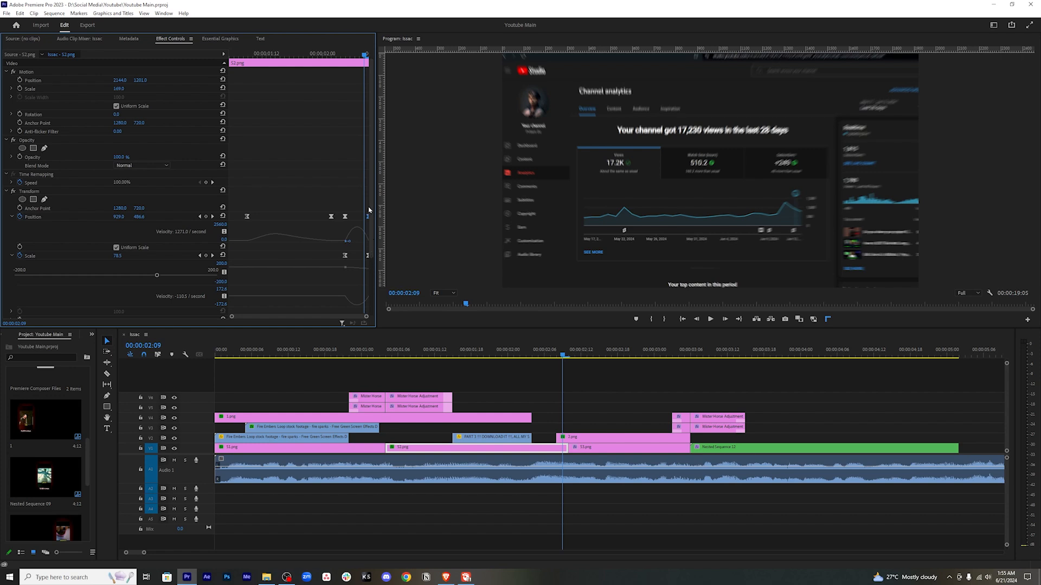
pyautogui.moveTo(342, 198); pyautogui.dragTo(365, 291)
pyautogui.rightClick(347, 218)
pyautogui.moveTo(403, 284)
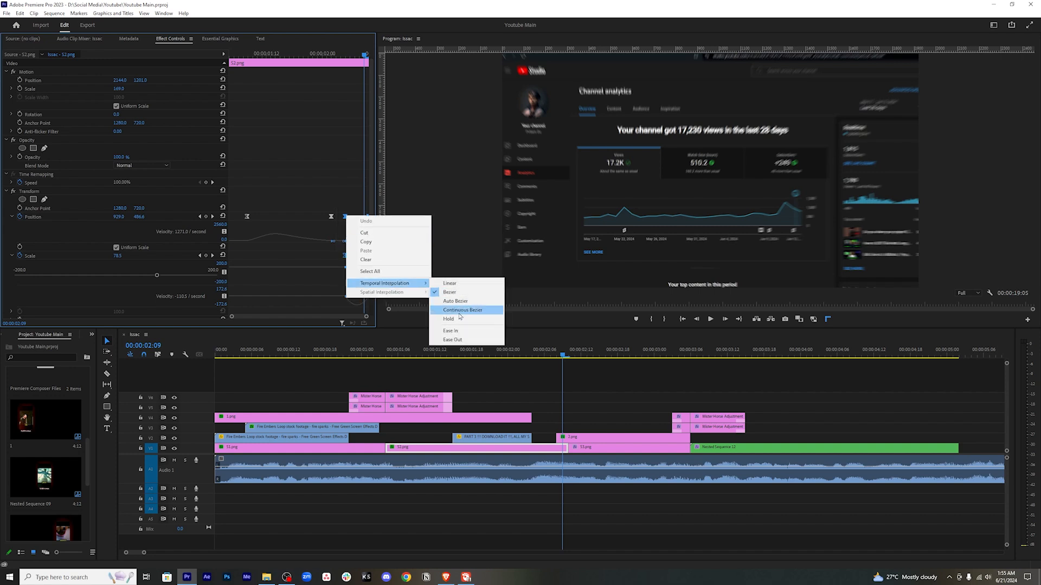
pyautogui.click(461, 294)
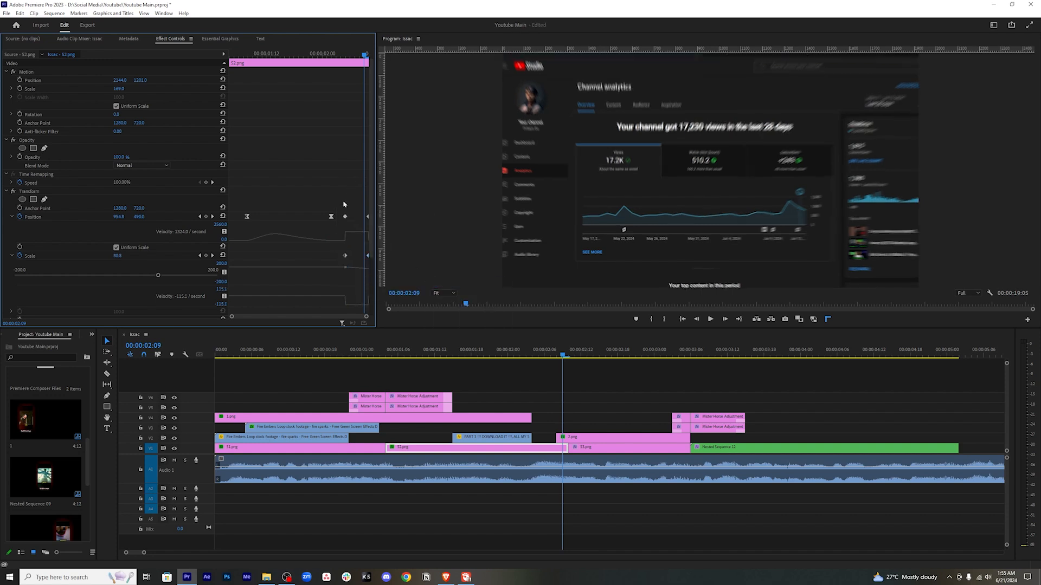
# Apply Ease Out to the S2.png clip's Position and Scale keyframes that start its final move.
pyautogui.rightClick(345, 217)
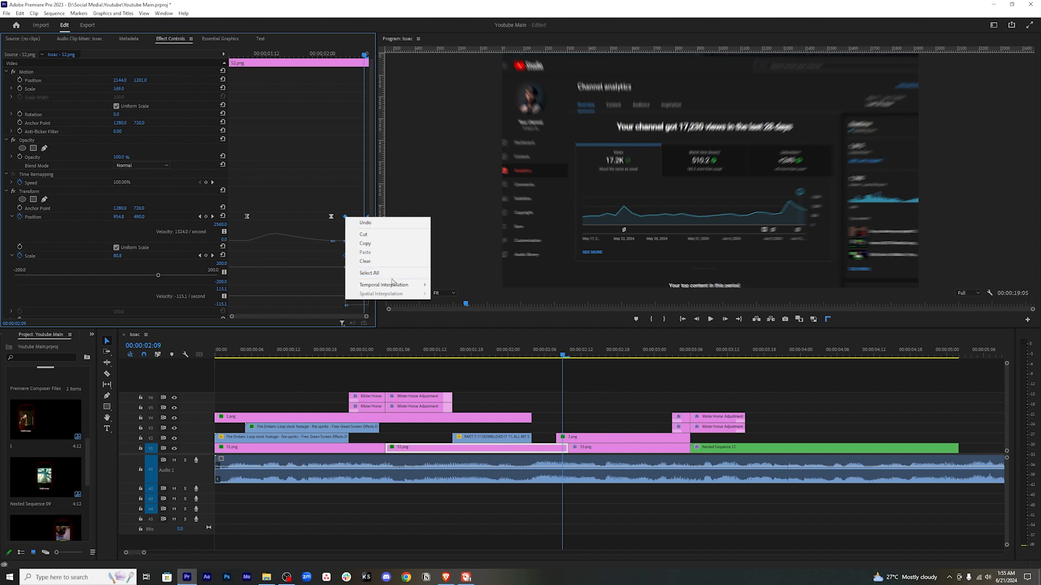
pyautogui.moveTo(393, 285)
pyautogui.click(452, 341)
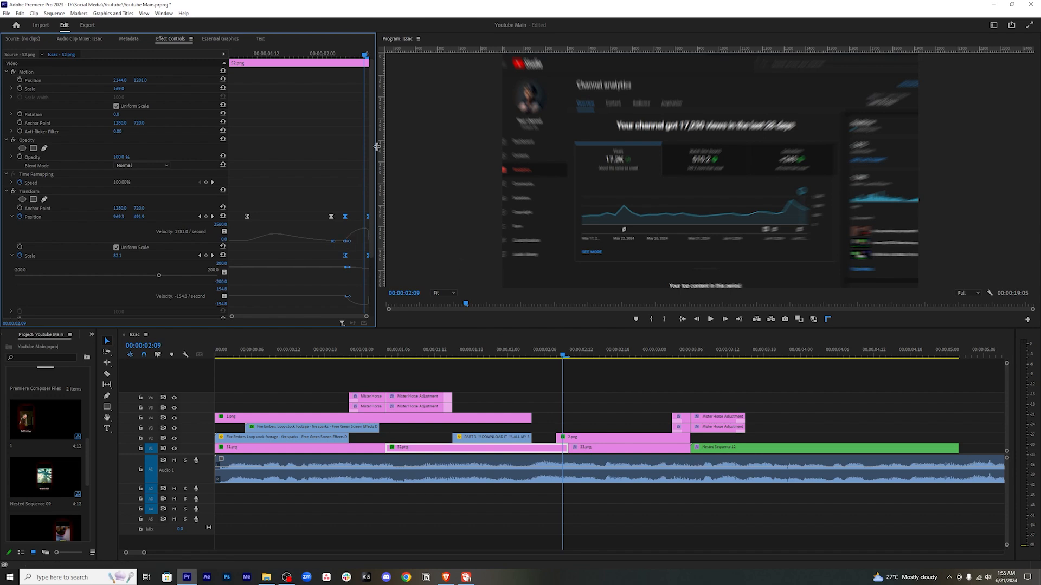
# Set the opening Position and Scale keyframes of the S3.png clip to Linear, and apply Ease In to them.
pyautogui.moveTo(563, 356); pyautogui.dragTo(575, 356)
pyautogui.rightClick(264, 256)
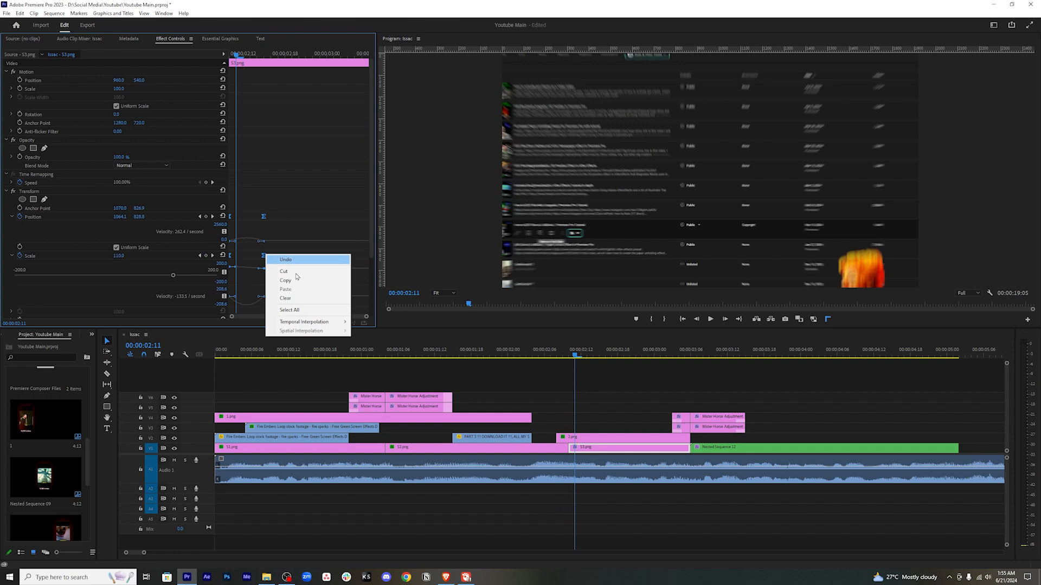
pyautogui.moveTo(325, 322)
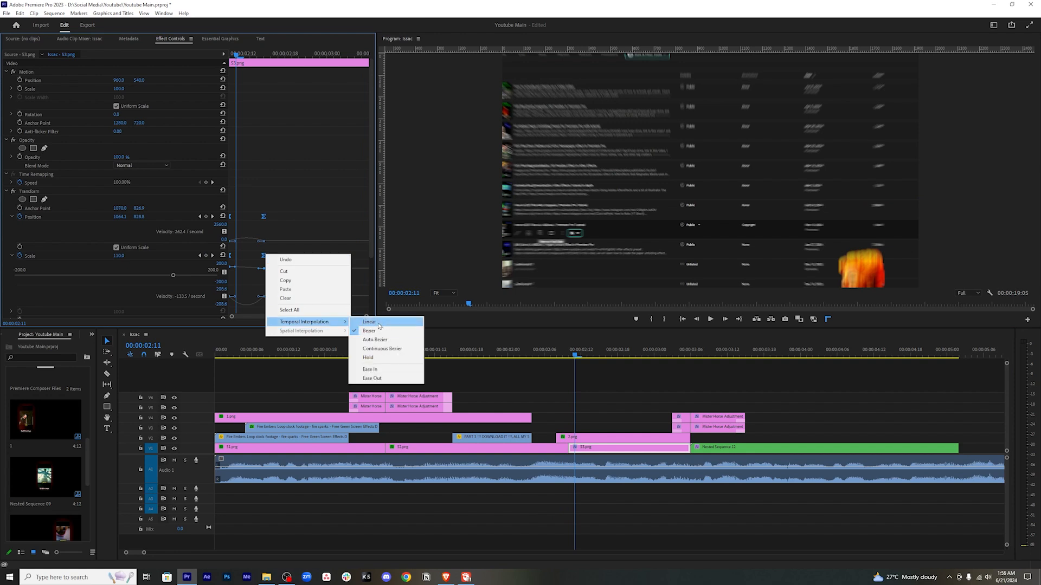
pyautogui.click(379, 323)
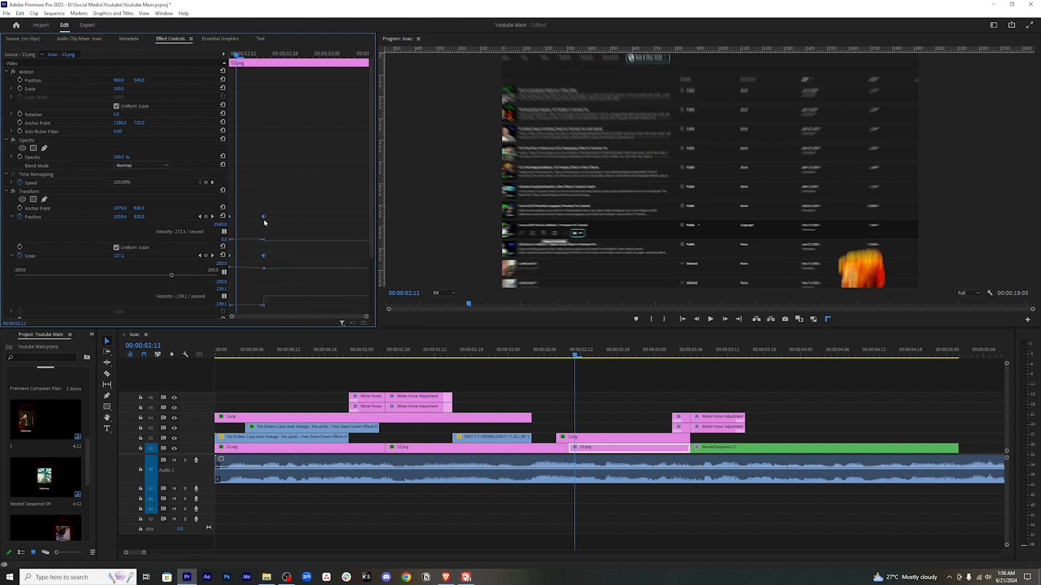
pyautogui.rightClick(264, 220)
pyautogui.moveTo(325, 286)
pyautogui.click(392, 336)
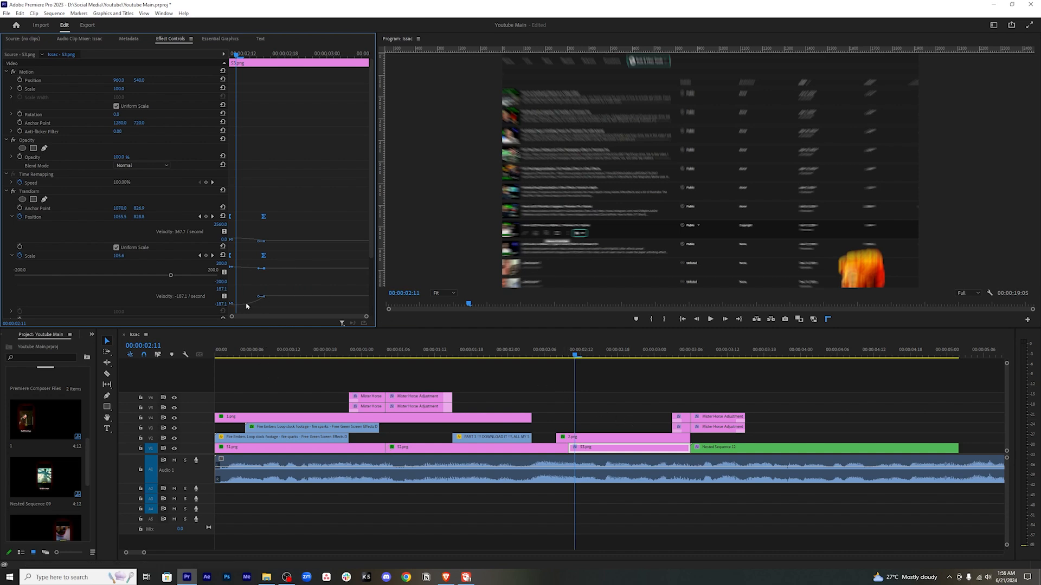
# Compare the frames on both sides of the S2.png to S3.png cut and save the project.
pyautogui.press('Left')
pyautogui.press('Left')
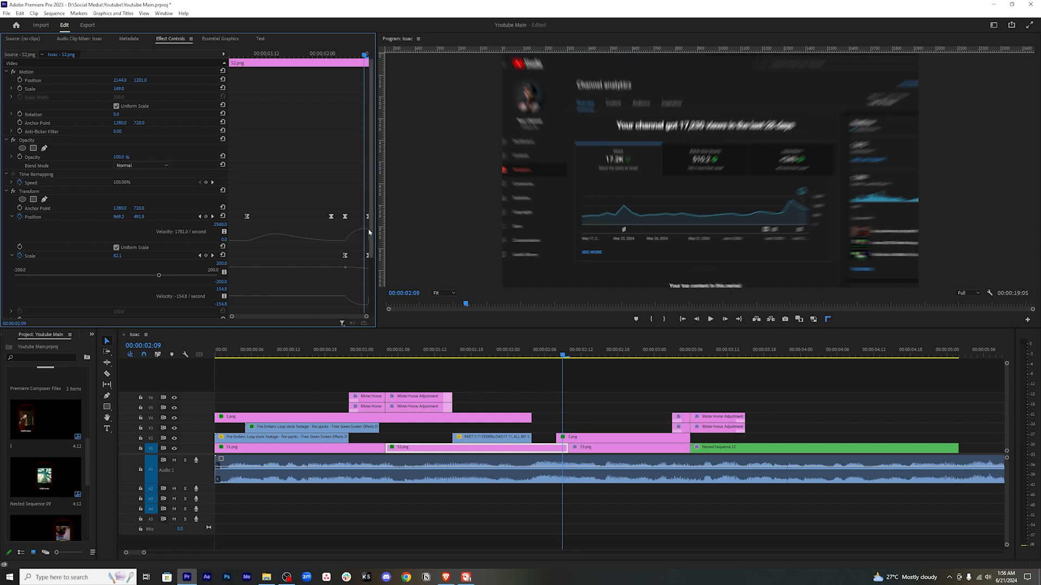
pyautogui.press('Right')
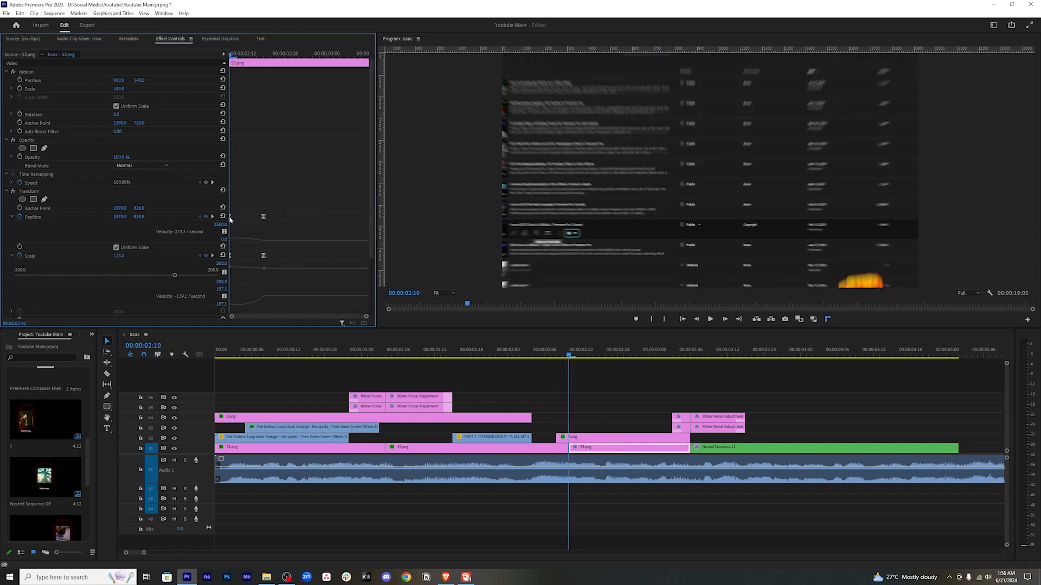
pyautogui.press('Left')
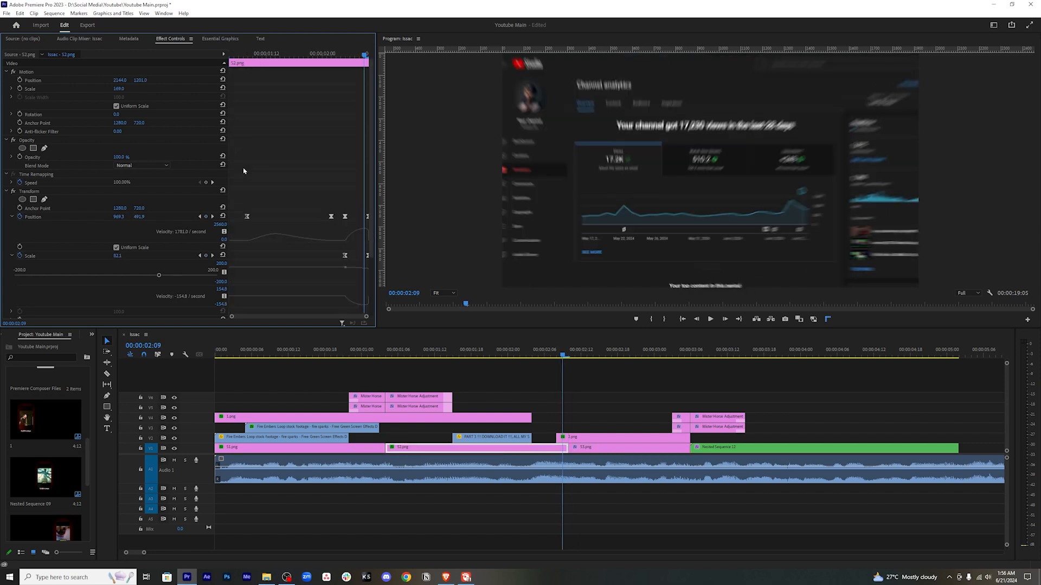
pyautogui.press('Right')
pyautogui.press('Left')
pyautogui.press('Right')
pyautogui.hotkey('ctrl', 's')
# Play the transition at the S2.png to S3.png cut and preview the sequence from its beginning.
pyautogui.click(613, 406)
pyautogui.press('Left')
pyautogui.press('space')
pyautogui.moveTo(594, 356); pyautogui.dragTo(212, 350)
pyautogui.press('-')
pyautogui.press('-')
pyautogui.press('space')
# Examine the 1.png character's movement frame by frame from its entrance up to the first transition.
pyautogui.press('Left')
pyautogui.press('Left')
pyautogui.press('Left')
pyautogui.press('Left')
pyautogui.press('Left')
pyautogui.press('Left')
pyautogui.press('Left')
pyautogui.press('Left')
pyautogui.press('Right')
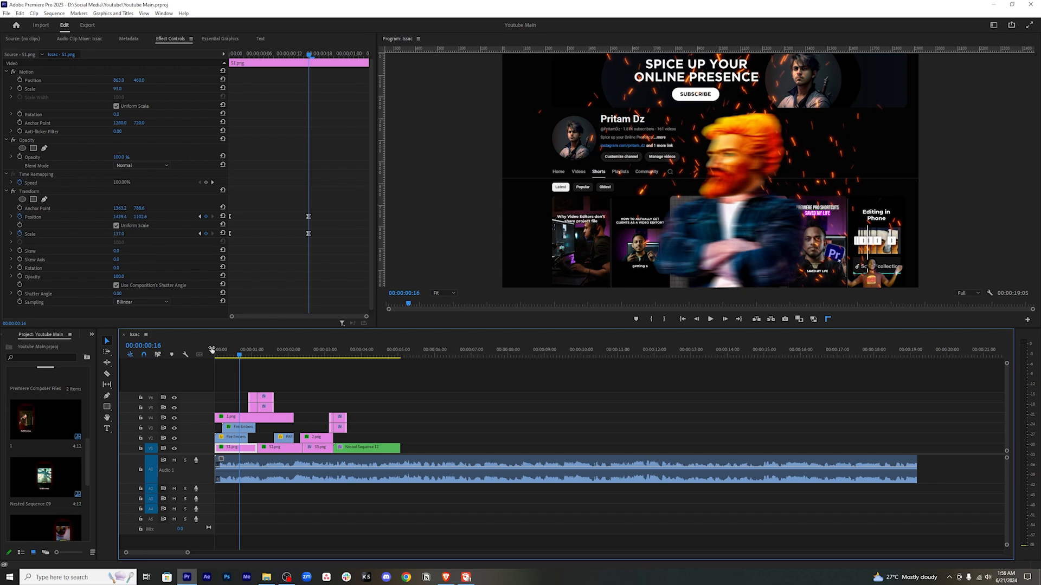
pyautogui.click(244, 423)
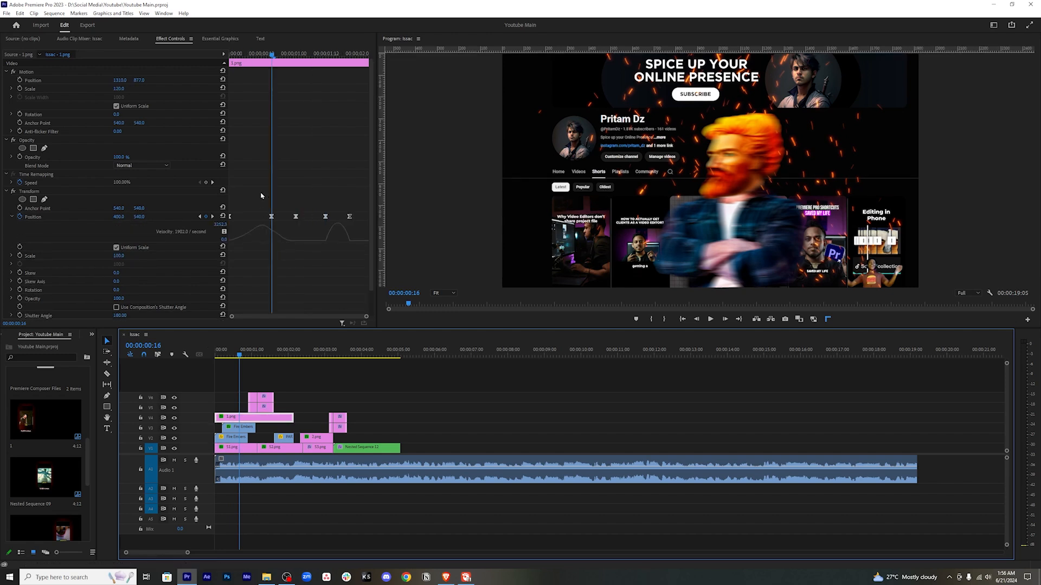
pyautogui.press('Right')
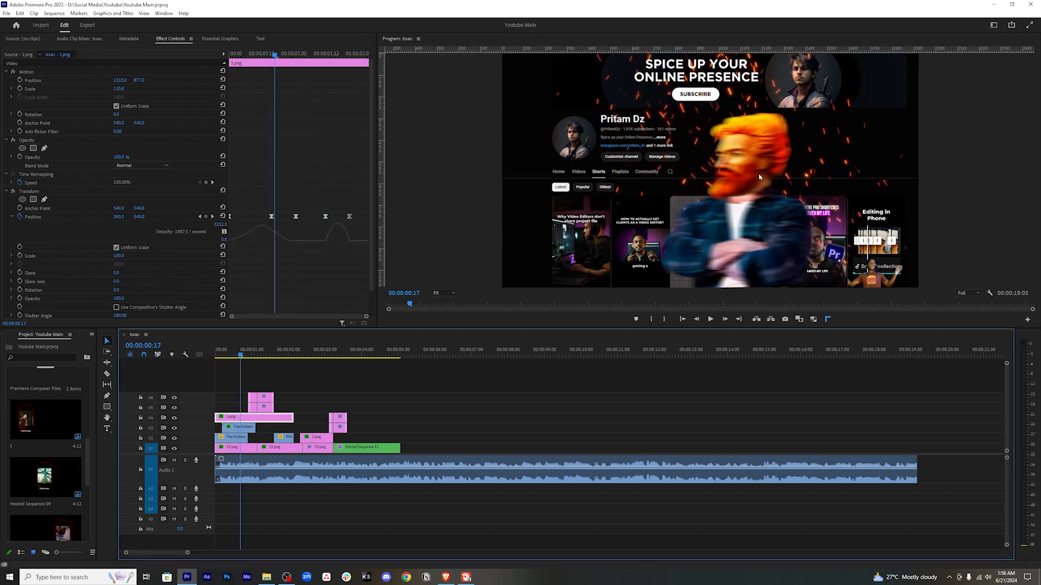
pyautogui.press('Right')
pyautogui.press('Right')
pyautogui.press('Right')
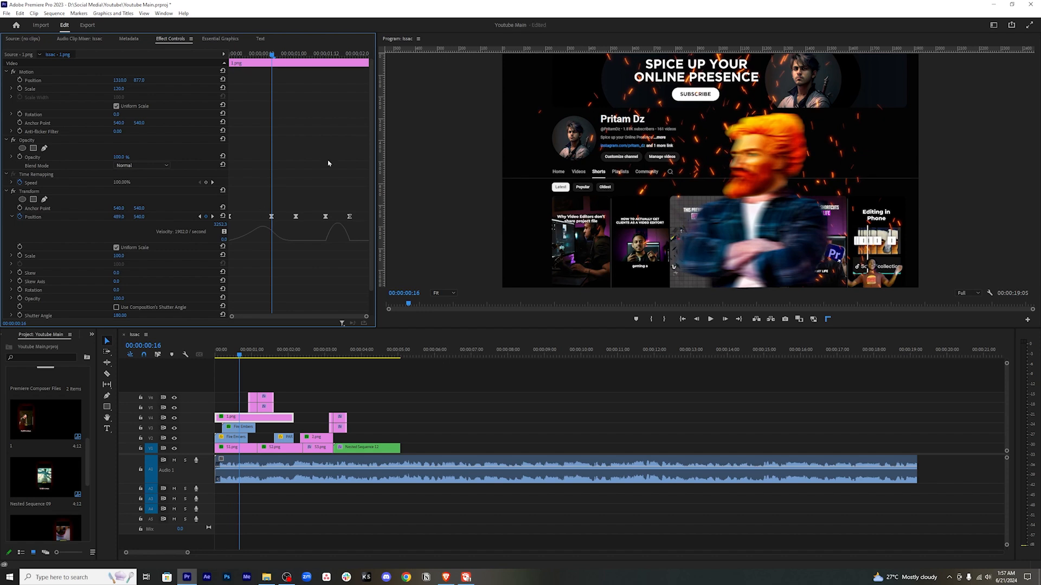
pyautogui.press('Right')
pyautogui.press('Right')
pyautogui.press('Right')
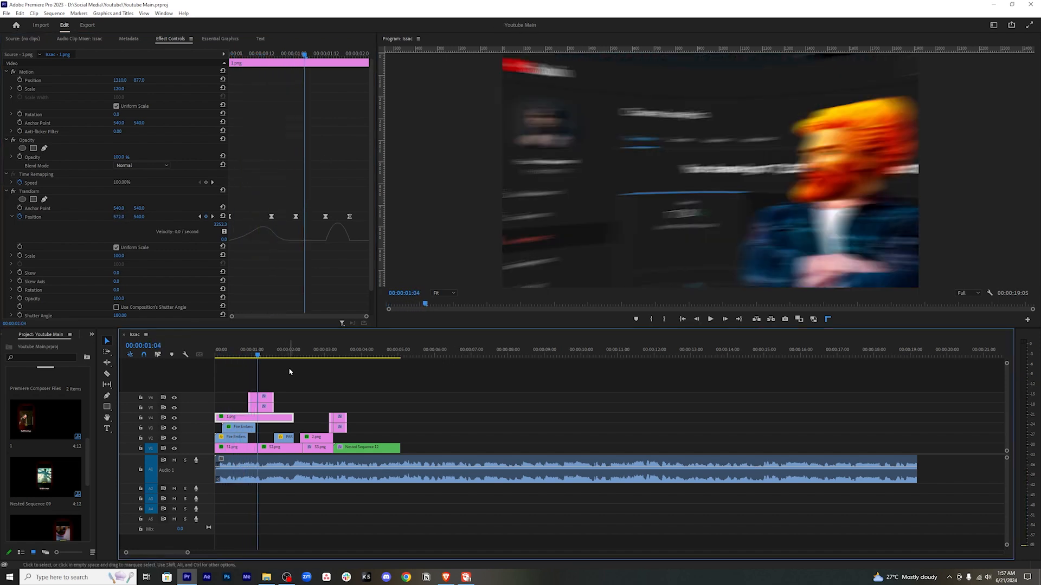
pyautogui.write('540')
pyautogui.press('Return')
pyautogui.press('space')
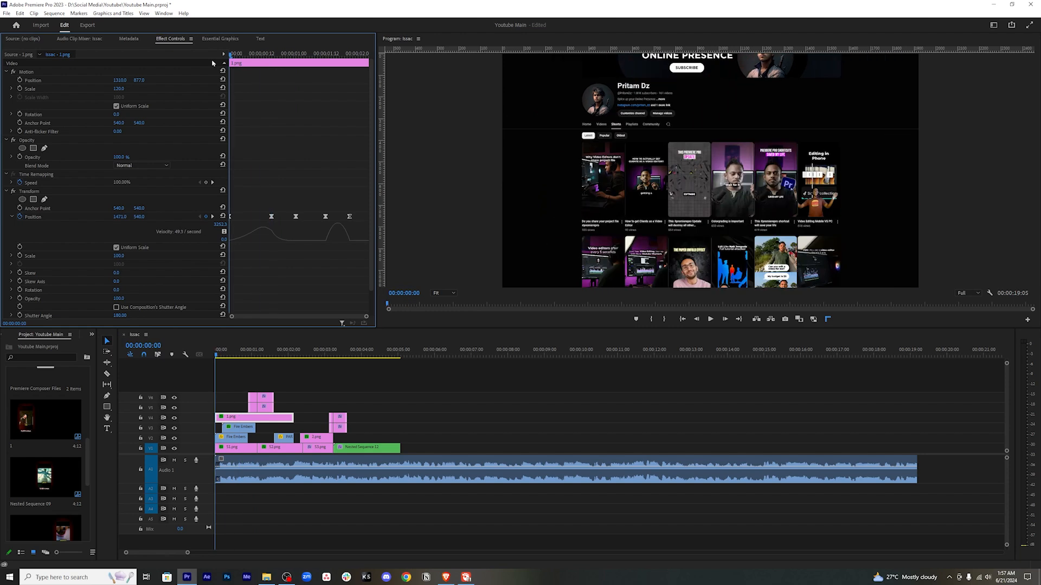
# Adjust the velocity handle of the 1.png clip's second Position keyframe, check the motion, and save the project.
pyautogui.click(259, 56)
pyautogui.moveTo(259, 59); pyautogui.dragTo(271, 61)
pyautogui.hotkey('ctrl', 's')
pyautogui.press('=')
pyautogui.press('=')
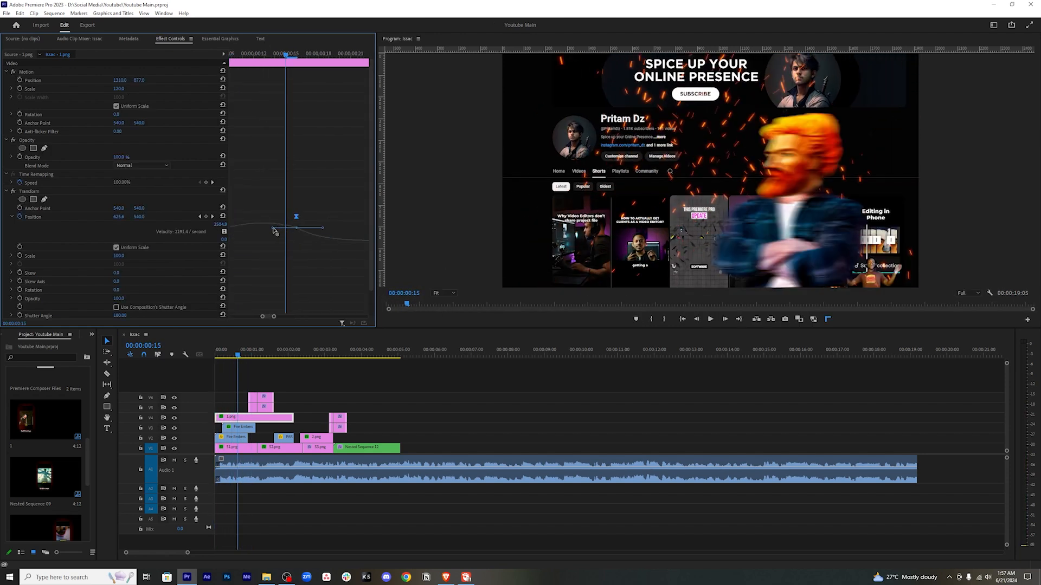
pyautogui.moveTo(273, 228); pyautogui.dragTo(323, 231)
pyautogui.click(313, 142)
pyautogui.press('-')
pyautogui.press('-')
pyautogui.moveTo(270, 61); pyautogui.dragTo(301, 62)
pyautogui.hotkey('ctrl', 's')
pyautogui.click(400, 415)
pyautogui.press('Home')
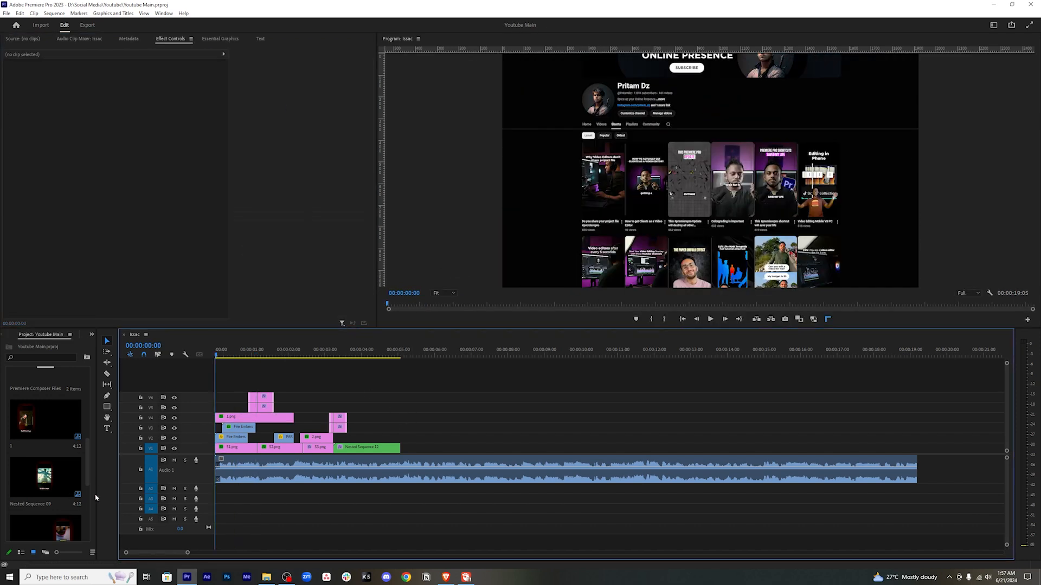
# Widen the project bin and examine the reference video's transition after the falling graph scene frame by frame in the source monitor.
pyautogui.moveTo(97, 494); pyautogui.dragTo(175, 494)
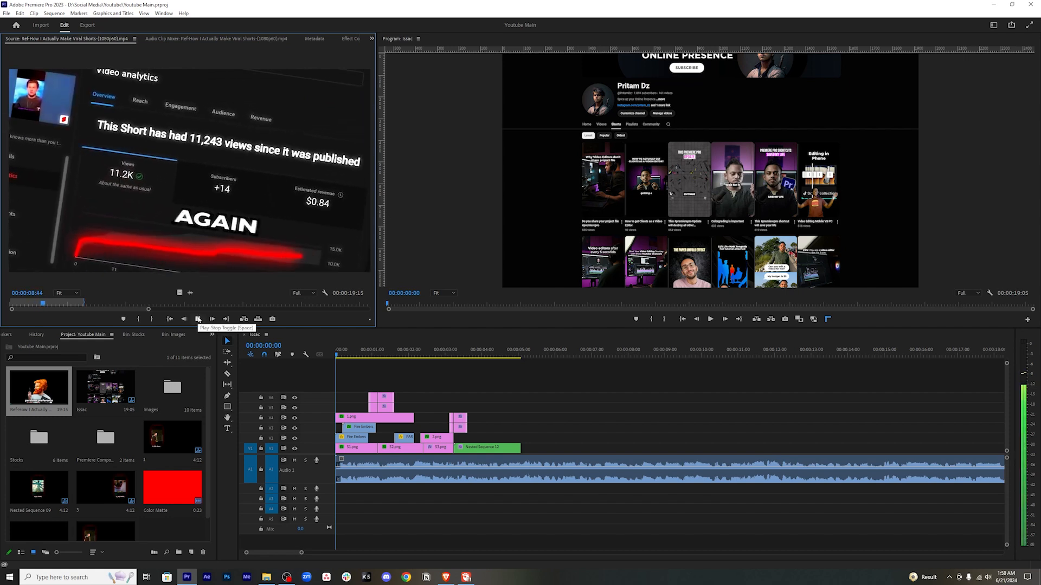
pyautogui.click(26, 302)
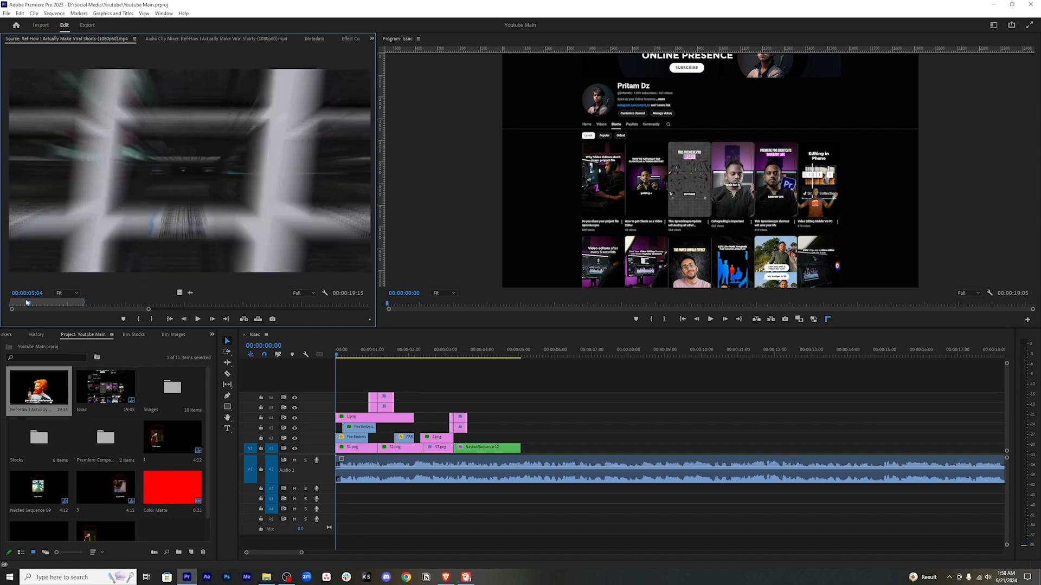
pyautogui.press('Left')
pyautogui.press('Left')
pyautogui.press('Left')
pyautogui.press('Left')
pyautogui.press('Left')
pyautogui.press('Left')
pyautogui.press('Left')
pyautogui.press('Left')
pyautogui.press('Right')
pyautogui.press('Right')
pyautogui.press('Right')
pyautogui.press('Right')
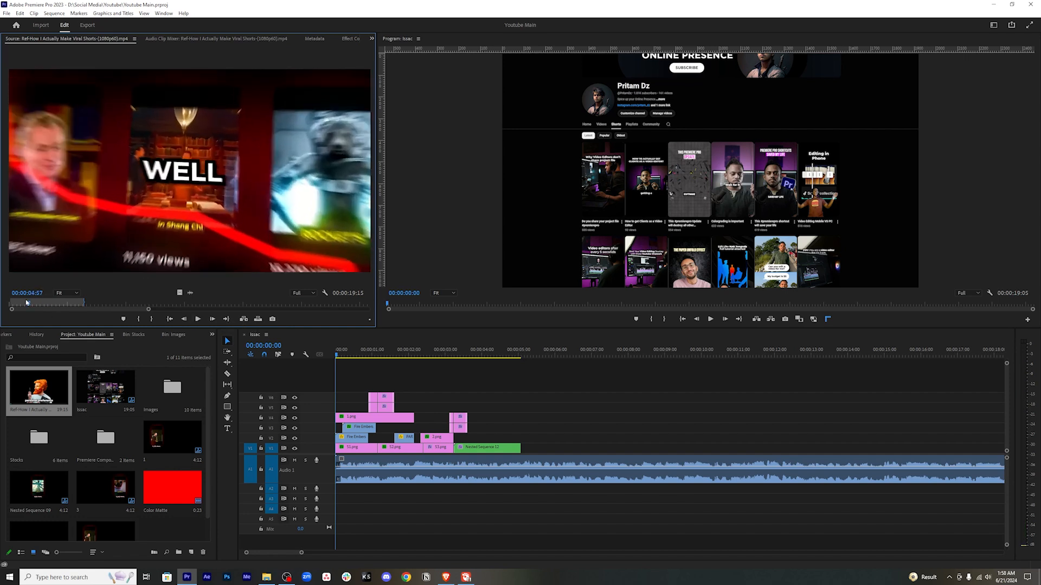
pyautogui.press('Right')
pyautogui.press('Right')
pyautogui.press('Right')
pyautogui.press('Right')
pyautogui.press('Right')
pyautogui.press('Right')
pyautogui.press('Right')
pyautogui.press('Right')
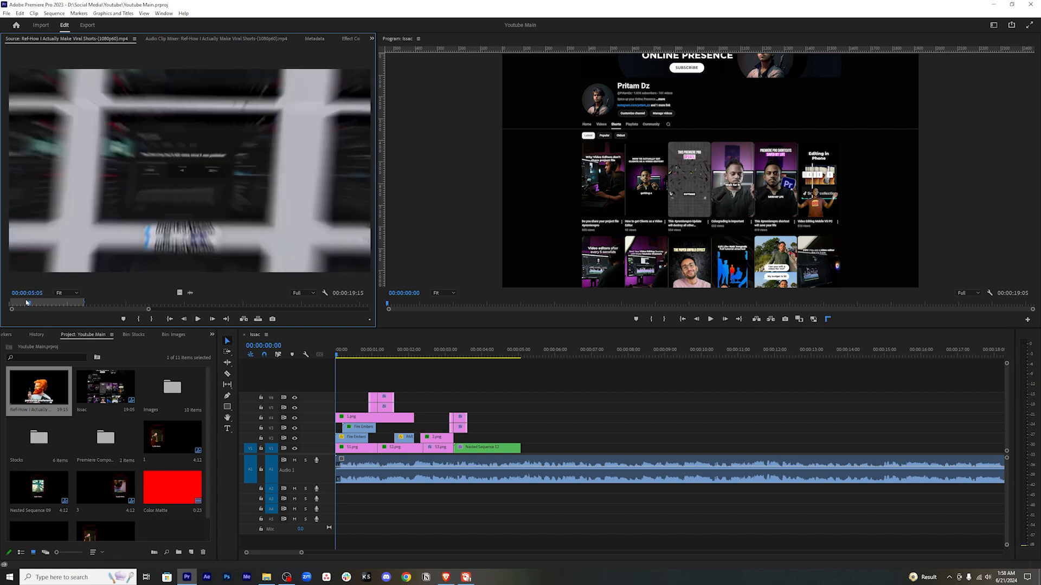
# Examine the reference video's Video analytics scene frame by frame, following how the glowing red line travels along the views graph.
pyautogui.press('Right')
pyautogui.press('Right')
pyautogui.press('Right')
pyautogui.press('Right')
pyautogui.press('Right')
pyautogui.press('Right')
pyautogui.press('Right')
pyautogui.press('Right')
pyautogui.press('Right')
pyautogui.press('Right')
pyautogui.press('Right')
pyautogui.press('Right')
pyautogui.press('Right')
pyautogui.press('Right')
pyautogui.press('Right')
pyautogui.press('Right')
pyautogui.press('Right')
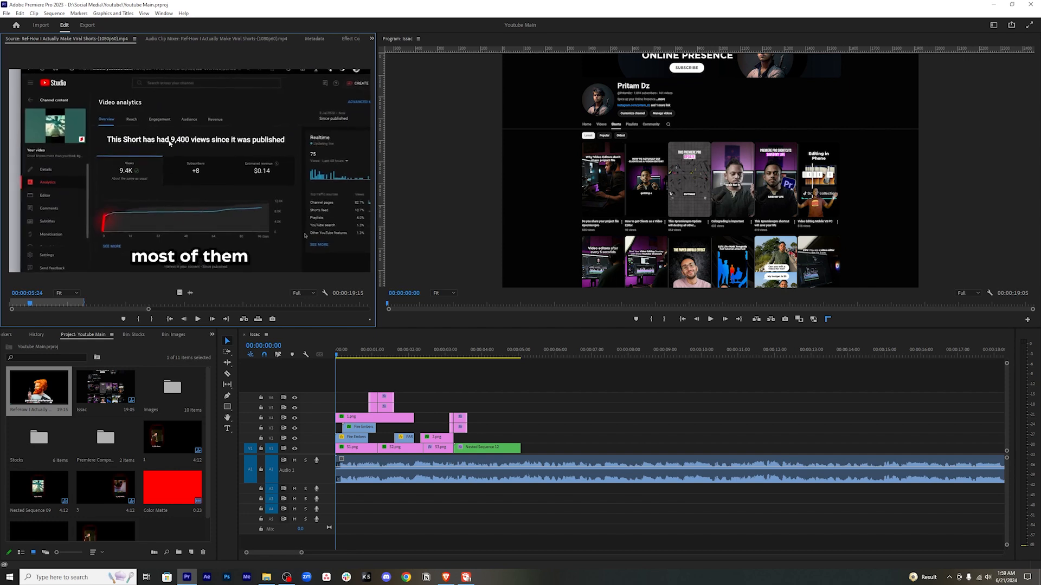
pyautogui.press('Right')
pyautogui.press('Right')
pyautogui.press('Right')
pyautogui.press('Right')
pyautogui.press('Right')
pyautogui.press('Right')
pyautogui.press('Right')
pyautogui.press('Right')
pyautogui.press('Right')
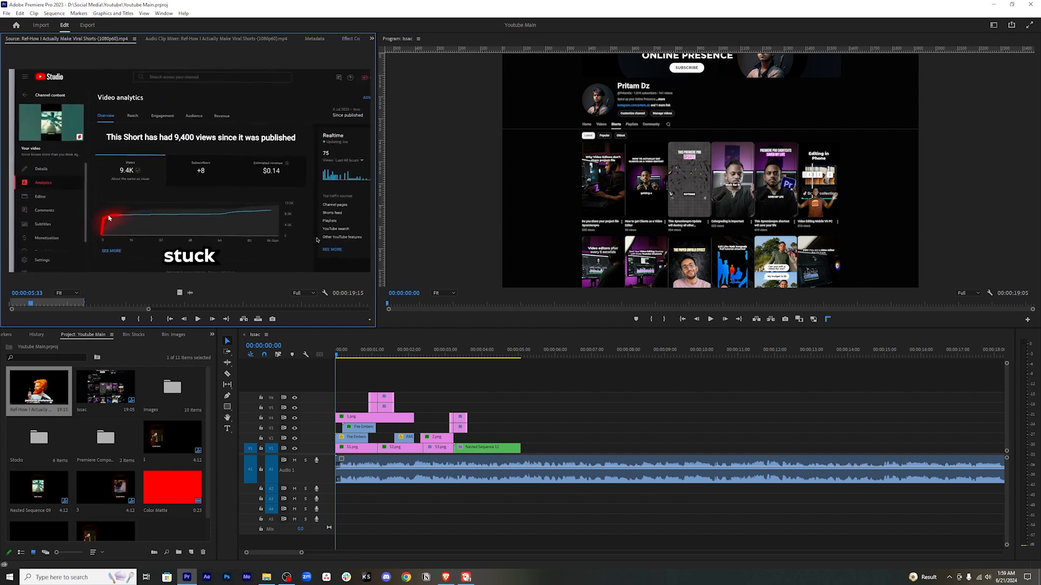
pyautogui.press('Right')
pyautogui.press('Right')
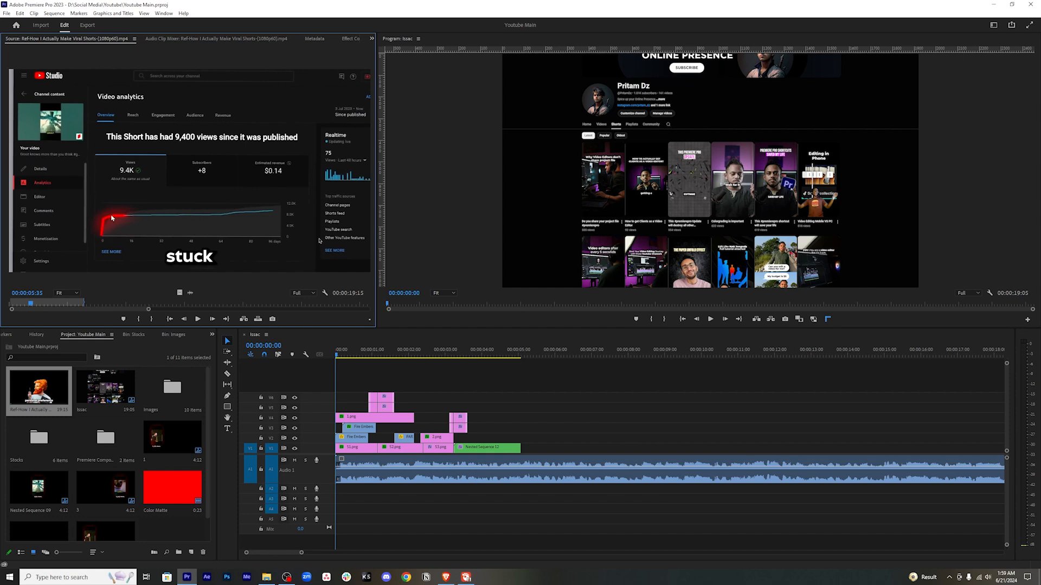
pyautogui.press('Right')
pyautogui.press('Right')
pyautogui.press('Right')
pyautogui.press('Right')
pyautogui.press('Right')
pyautogui.press('Right')
pyautogui.press('Right')
pyautogui.press('Right')
pyautogui.press('Right')
pyautogui.press('Right')
pyautogui.press('Right')
pyautogui.press('Right')
pyautogui.press('Right')
pyautogui.press('Right')
pyautogui.press('Right')
pyautogui.press('Right')
pyautogui.press('Right')
pyautogui.press('Right')
pyautogui.press('Right')
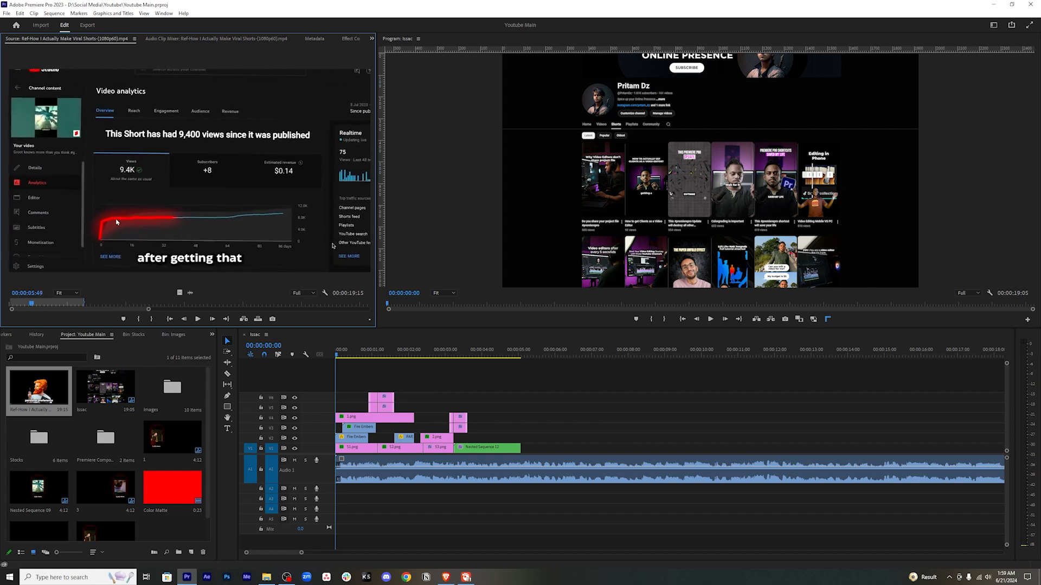
pyautogui.press('Right')
pyautogui.press('Right')
pyautogui.press('Right')
pyautogui.press('Right')
pyautogui.press('Right')
pyautogui.press('Right')
pyautogui.press('Right')
pyautogui.press('Right')
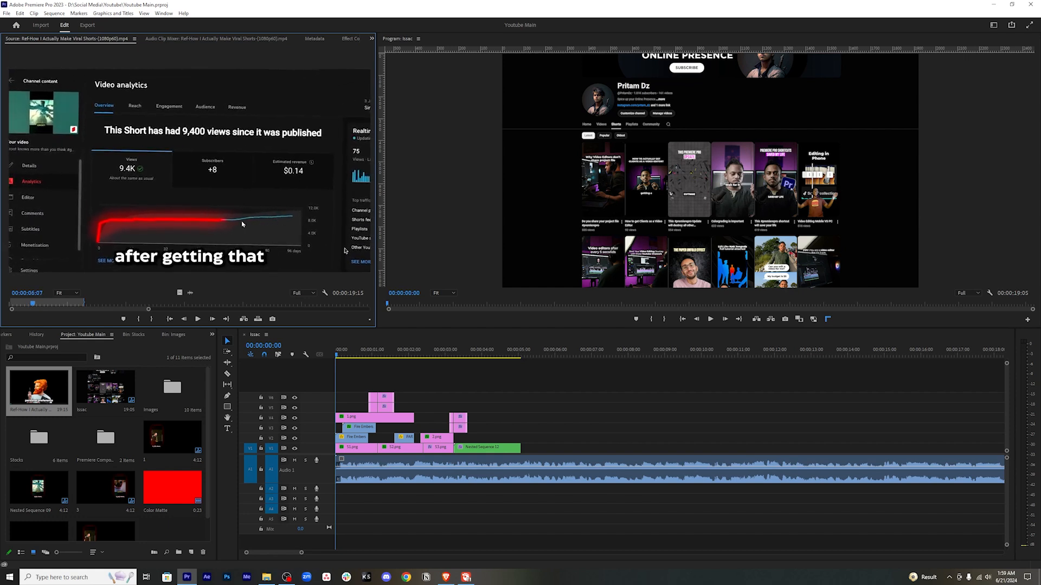
pyautogui.press('Right')
pyautogui.press('Right')
pyautogui.press('Right')
pyautogui.press('Right')
pyautogui.press('Right')
pyautogui.press('Right')
pyautogui.press('Right')
pyautogui.press('Right')
pyautogui.press('Right')
pyautogui.press('Right')
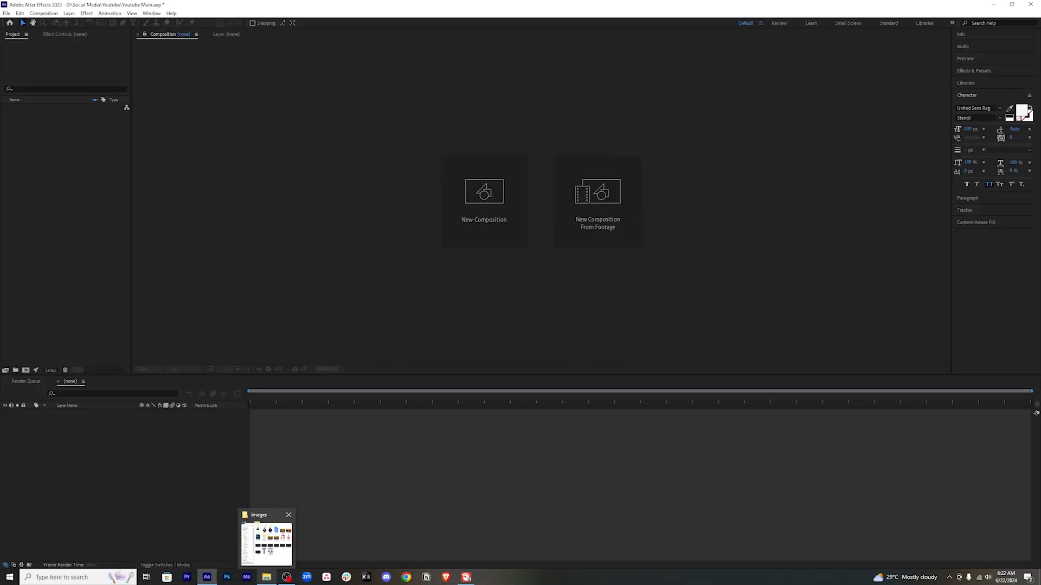
# Import S4.png, S6.png, S7.png and S8.png from the images folder into the After Effects project.
pyautogui.click(271, 545)
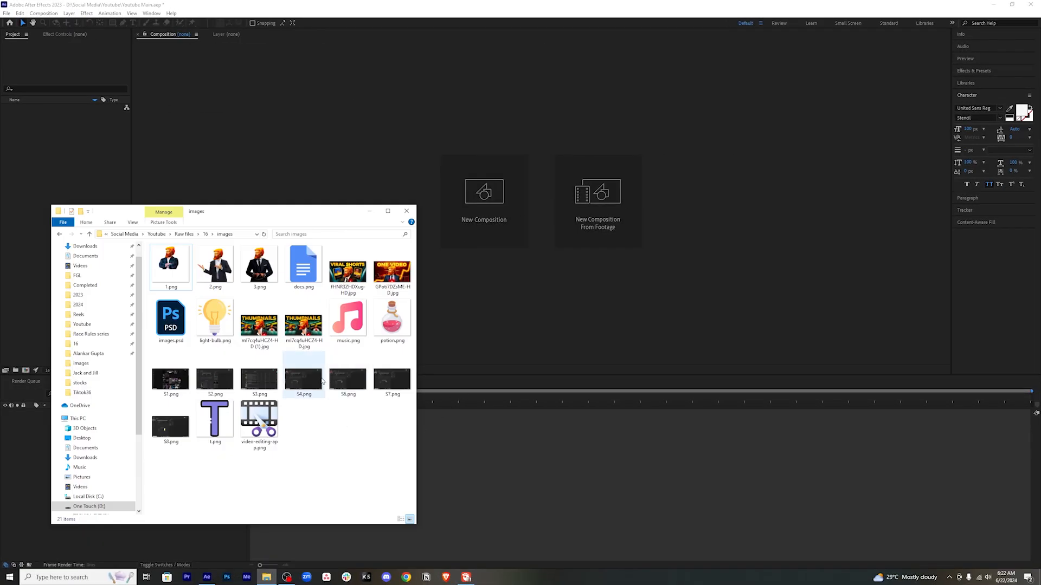
pyautogui.click(305, 380)
pyautogui.keyDown('shift'); pyautogui.click(173, 425); pyautogui.keyUp('shift')
pyautogui.moveTo(304, 375); pyautogui.dragTo(70, 186)
pyautogui.click(84, 252)
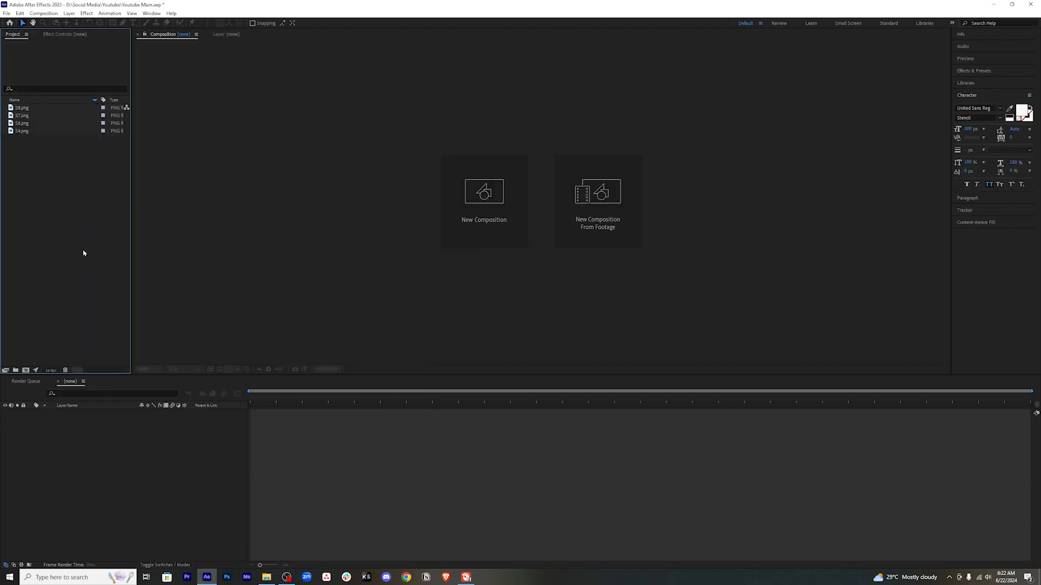
# Create a composition named "Graph line animation" with a frame rate of 23.976 fps.
pyautogui.click(25, 371)
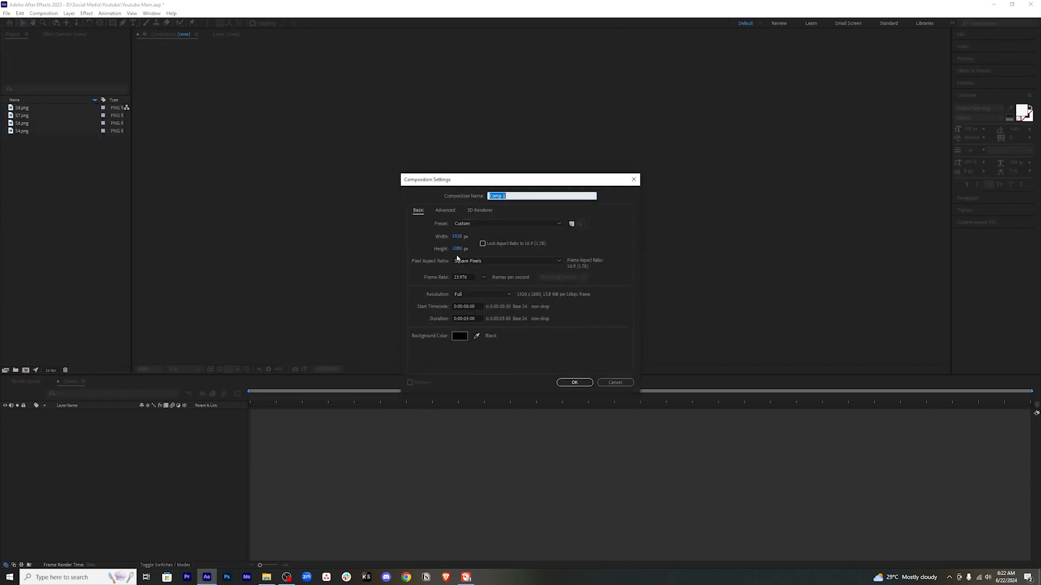
pyautogui.click(483, 278)
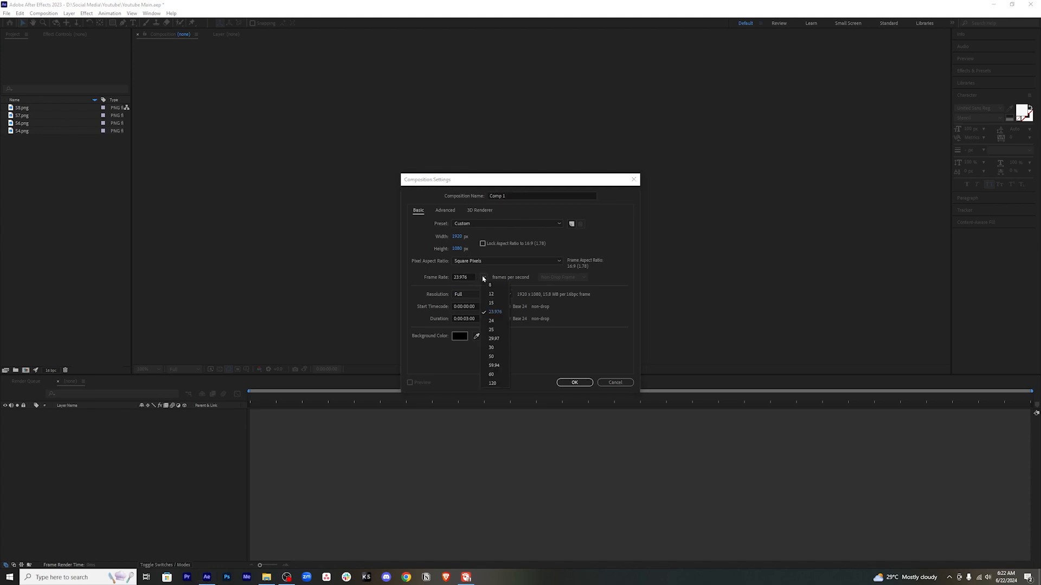
pyautogui.click(494, 312)
pyautogui.write('Graph line animation')
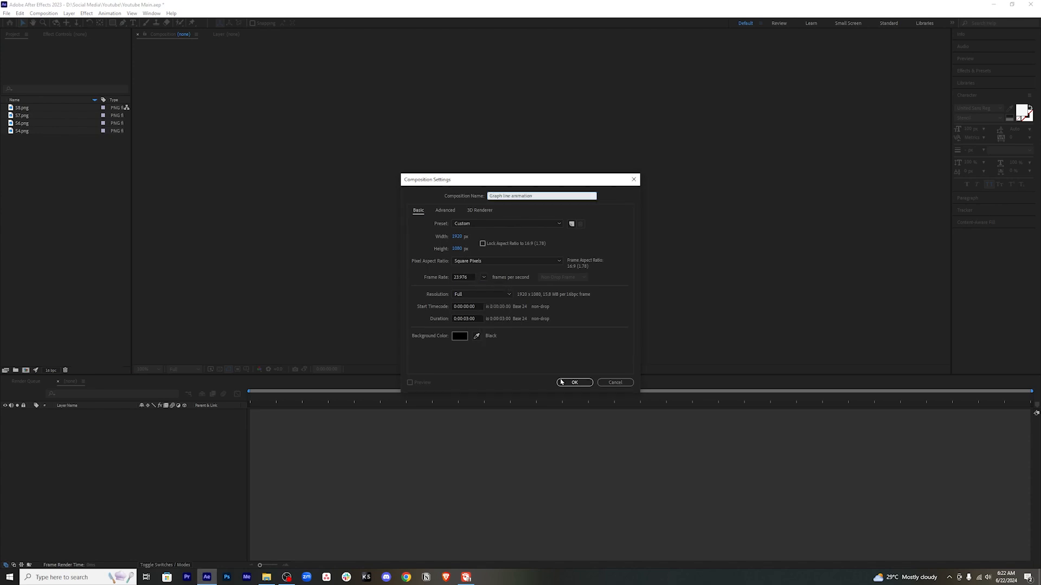
pyautogui.click(573, 382)
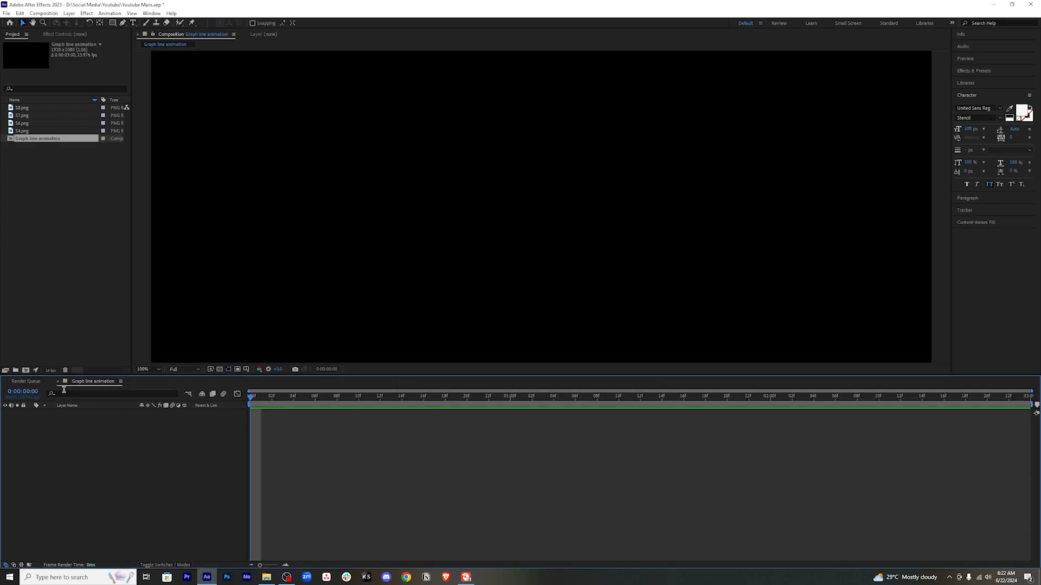
# Place S4.png in the Graph line animation composition at 77% scale and position 980, 553, and save the project.
pyautogui.doubleClick(23, 131)
pyautogui.moveTo(34, 131); pyautogui.dragTo(103, 424)
pyautogui.press('s')
pyautogui.moveTo(156, 420); pyautogui.dragTo(146, 419)
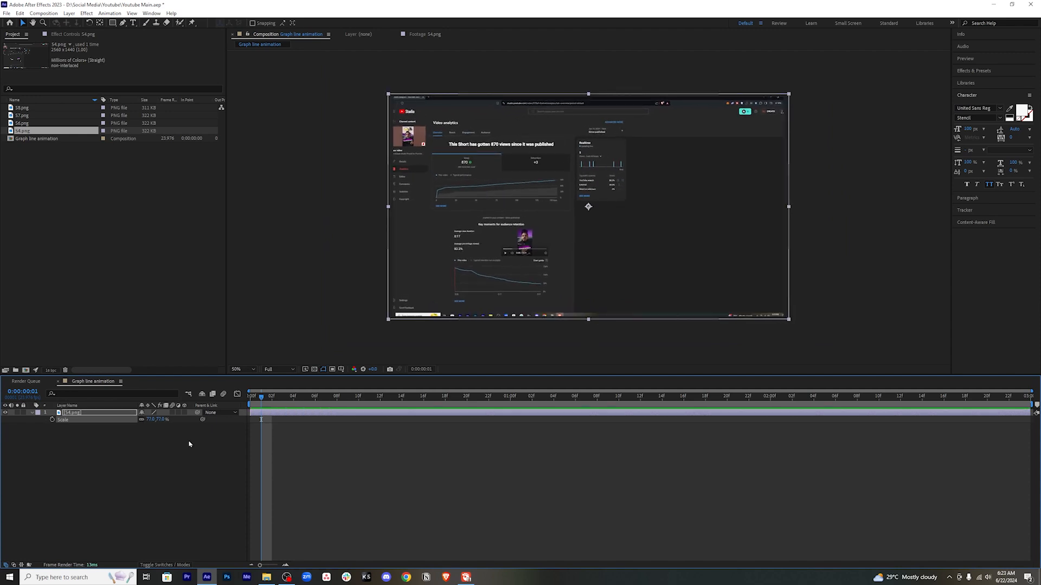
pyautogui.hotkey('shift', 'p')
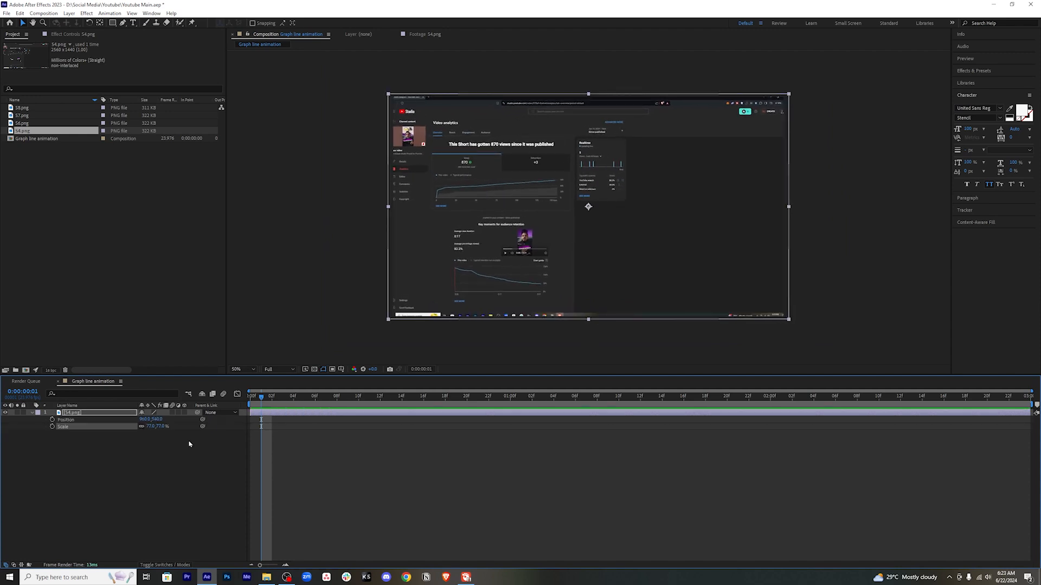
pyautogui.moveTo(144, 419); pyautogui.dragTo(163, 419)
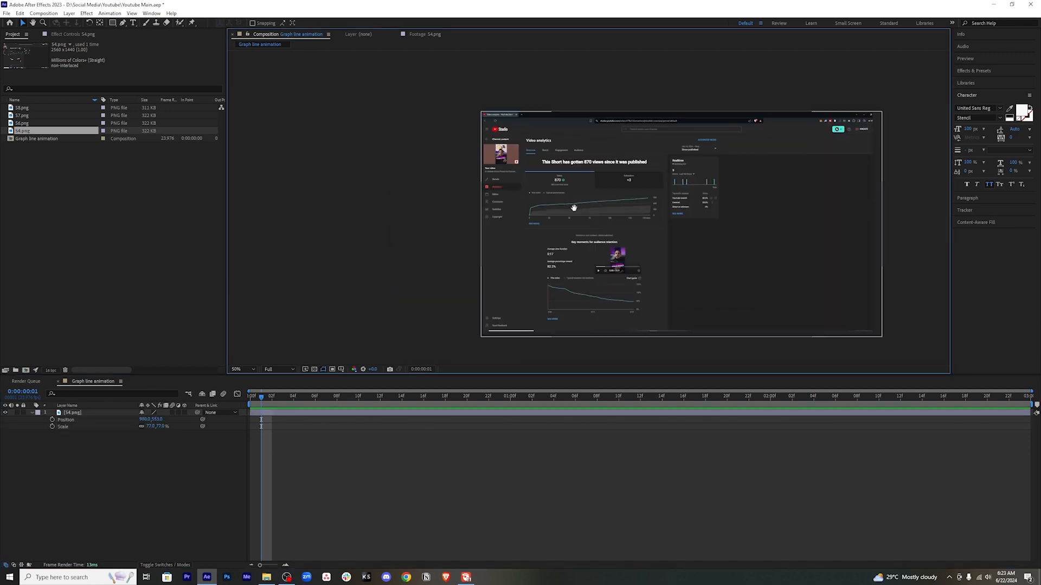
pyautogui.moveTo(535, 208); pyautogui.dragTo(529, 207)
pyautogui.scroll(2, 509, 213)
pyautogui.moveTo(633, 148); pyautogui.dragTo(768, 212)
pyautogui.press('v')
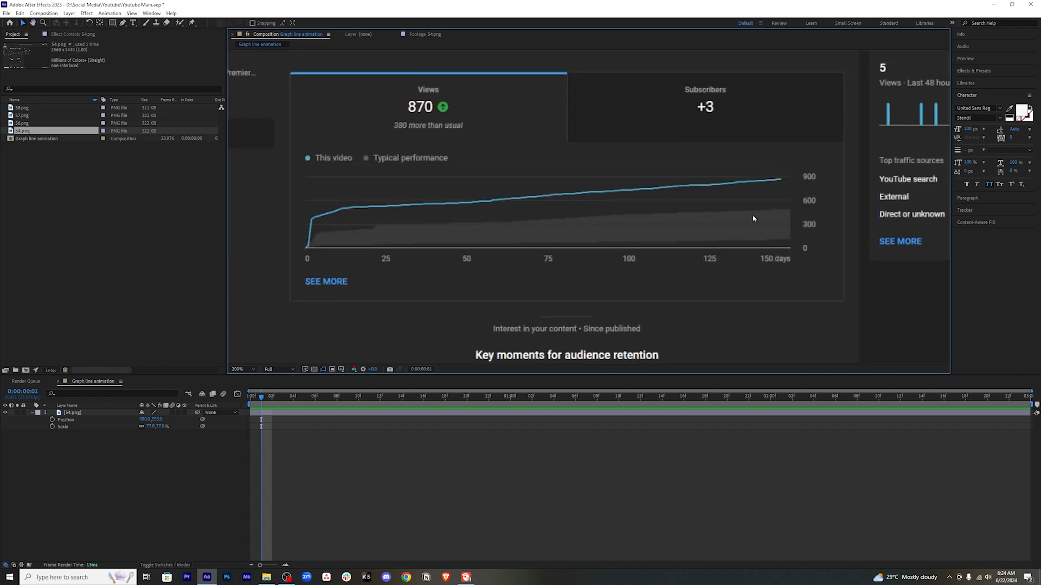
pyautogui.hotkey('ctrl', 's')
# Begin a Pen tool path up the steep start of the blue views curve and make its stroke thinner.
pyautogui.scroll(-2, 613, 228)
pyautogui.scroll(1, 615, 228)
pyautogui.press('space')
pyautogui.moveTo(619, 229); pyautogui.dragTo(538, 211)
pyautogui.moveTo(677, 194); pyautogui.dragTo(651, 219)
pyautogui.moveTo(441, 251); pyautogui.dragTo(510, 256)
pyautogui.scroll(1, 537, 262)
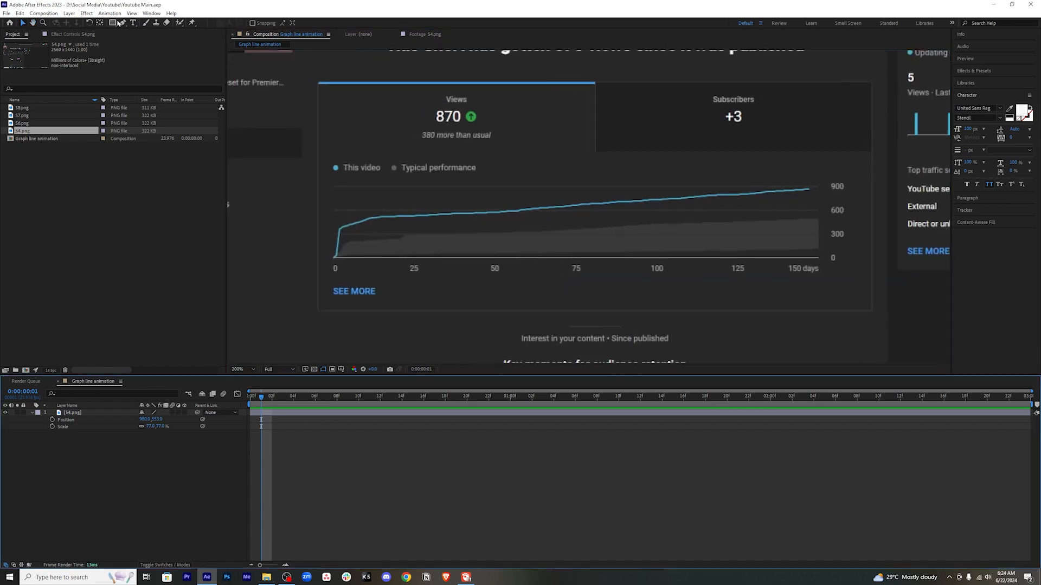
pyautogui.click(120, 23)
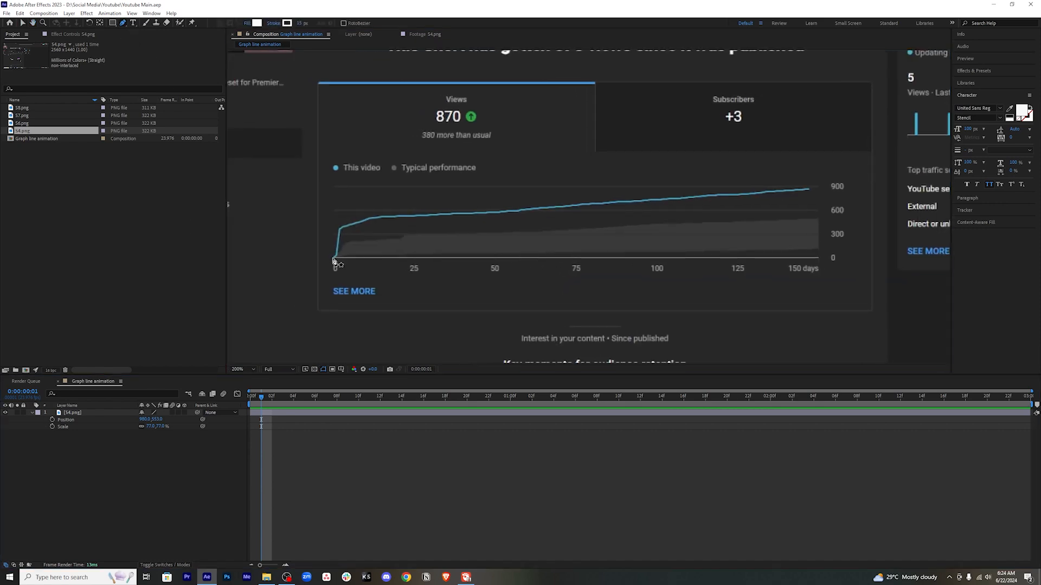
pyautogui.click(333, 258)
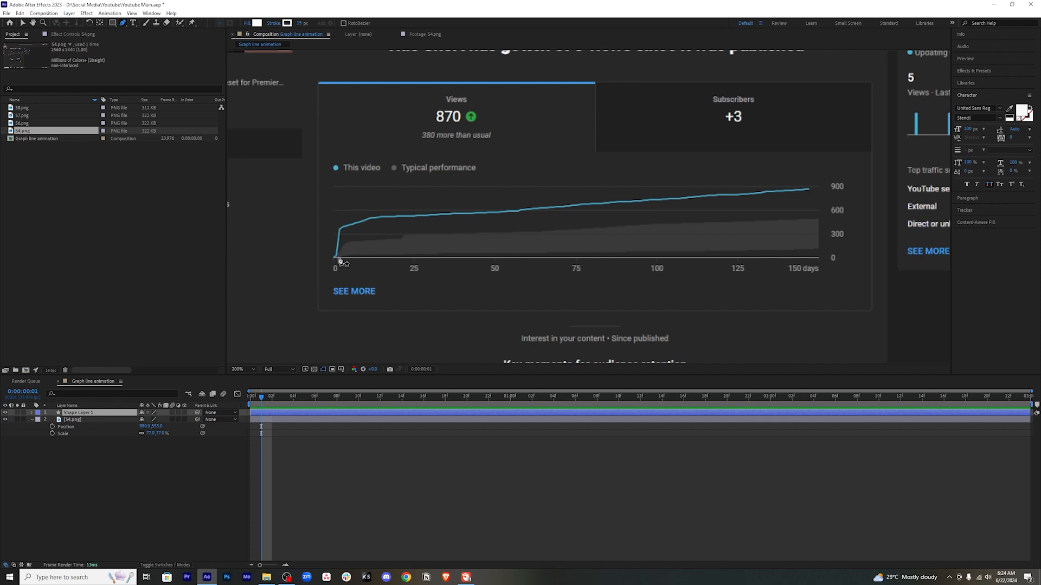
pyautogui.click(340, 230)
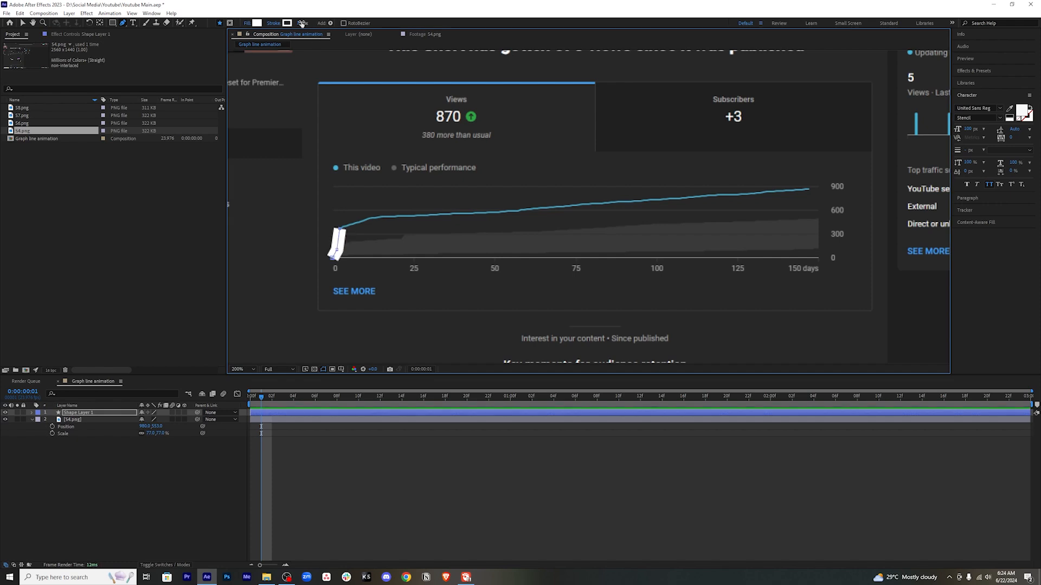
pyautogui.moveTo(301, 23); pyautogui.dragTo(298, 23)
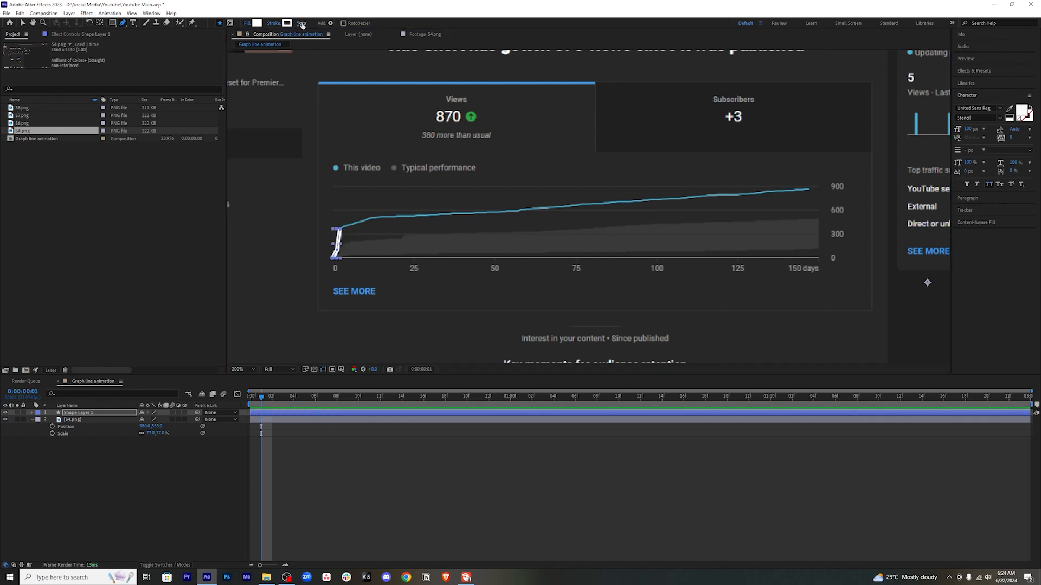
# Set the shape's fill colour to red FF0000 and its stroke colour to red.
pyautogui.click(257, 23)
pyautogui.moveTo(777, 330); pyautogui.dragTo(894, 276)
pyautogui.click(921, 280)
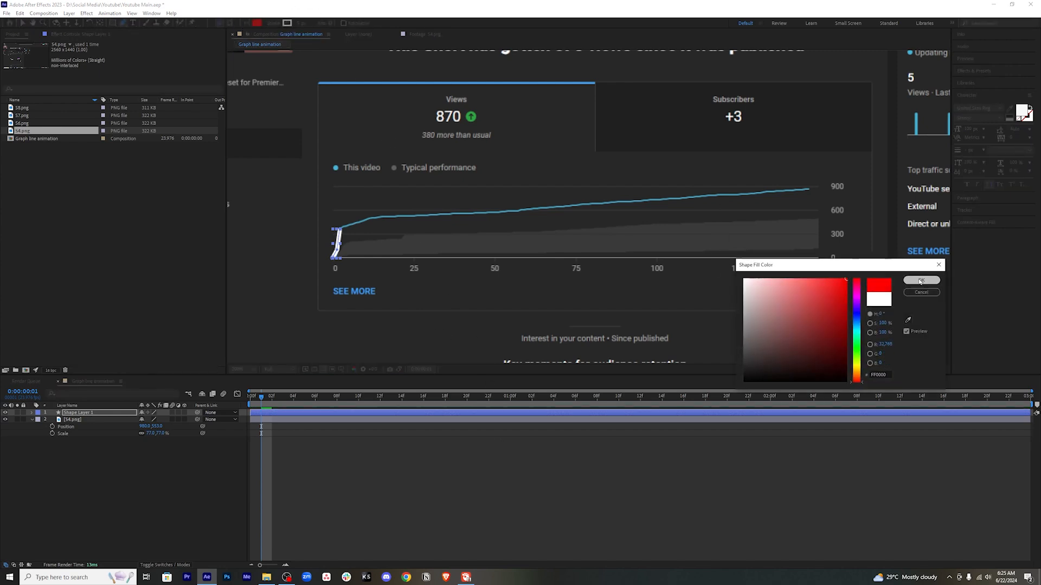
pyautogui.click(290, 23)
pyautogui.moveTo(747, 292); pyautogui.dragTo(866, 298)
pyautogui.click(921, 280)
# Set the shape's fill type to None so that only the red stroke remains.
pyautogui.click(257, 23)
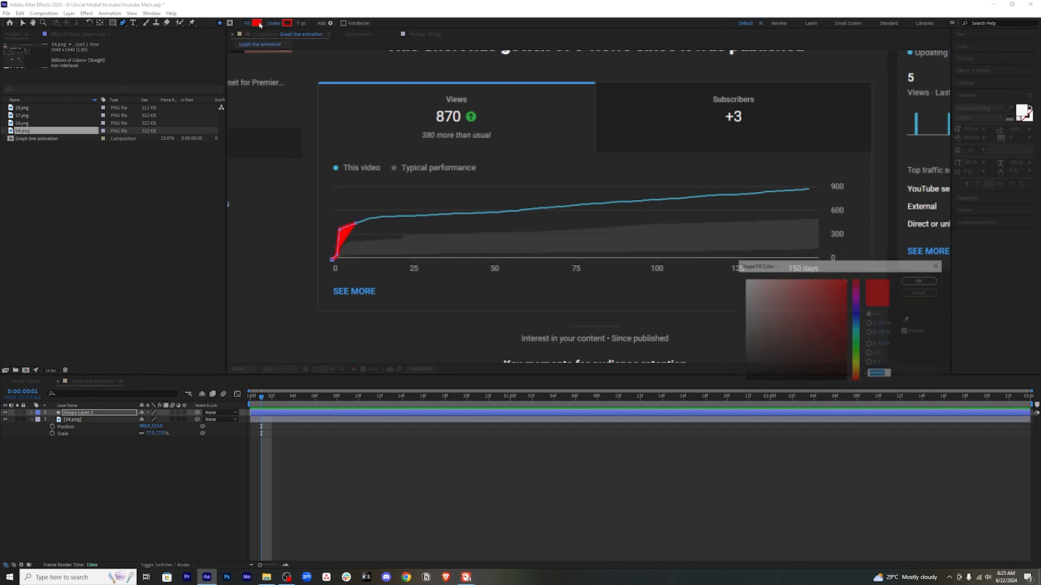
pyautogui.click(927, 293)
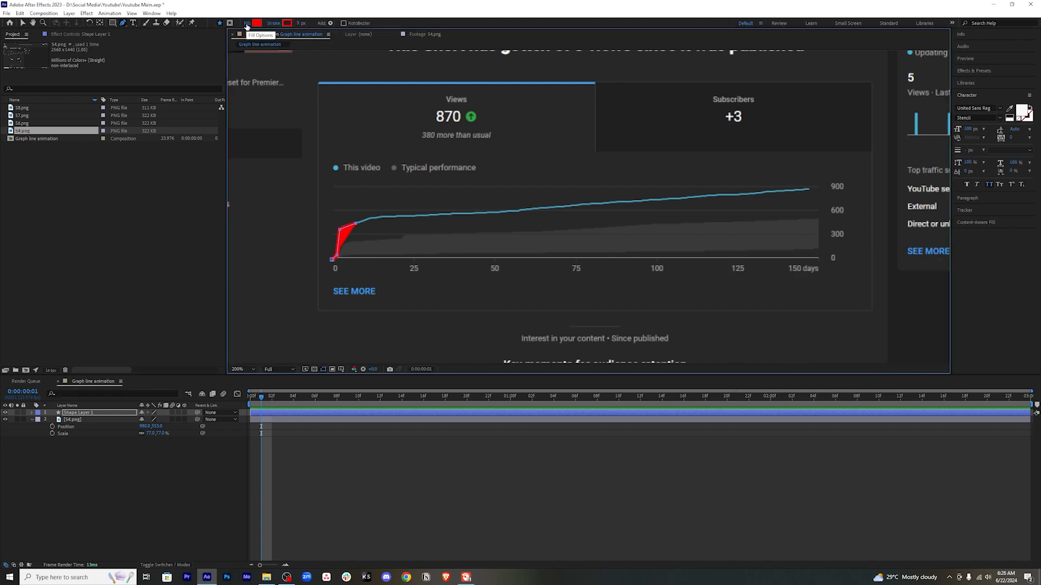
pyautogui.click(246, 25)
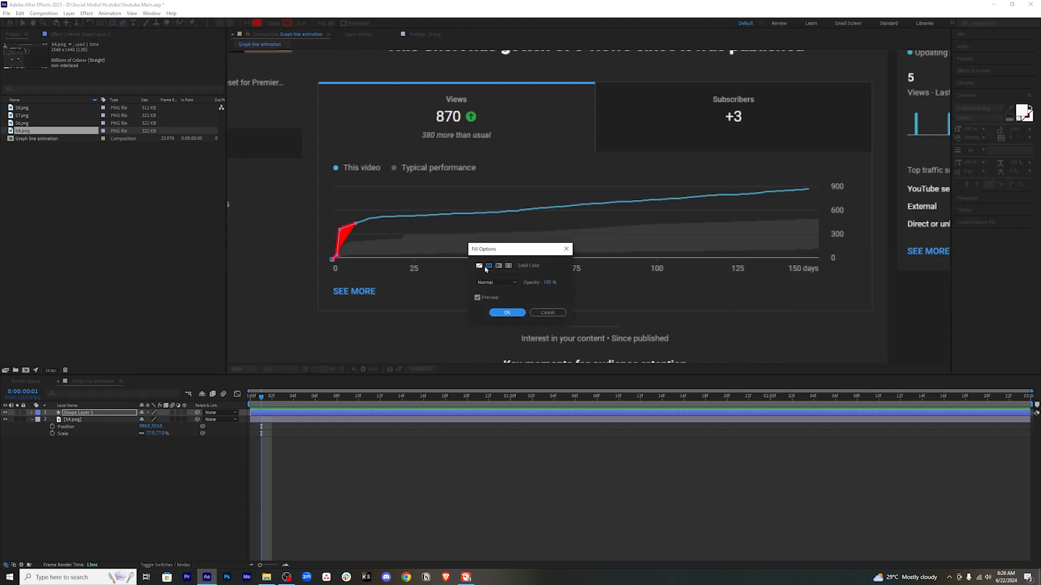
pyautogui.click(479, 265)
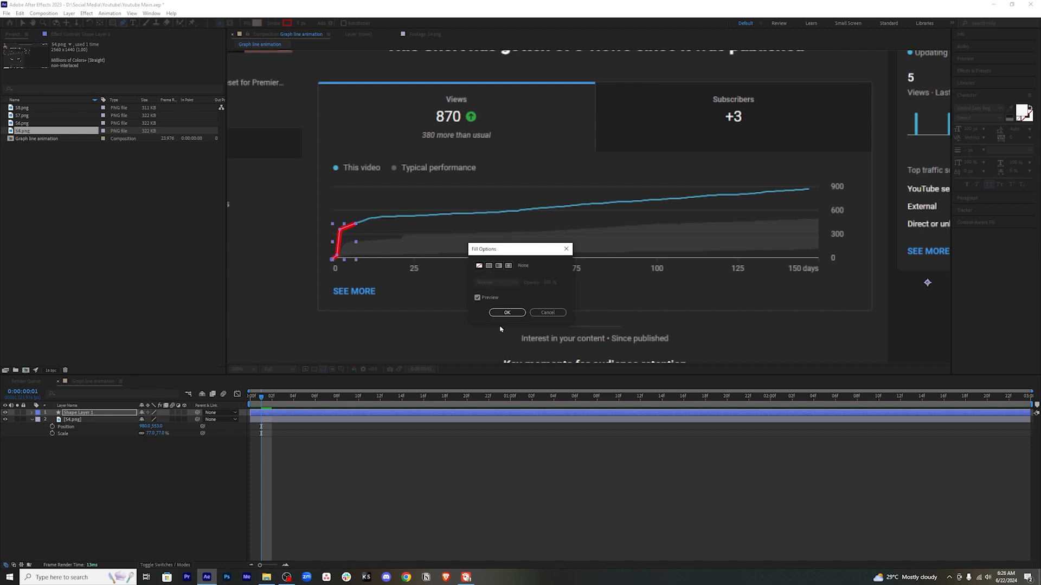
pyautogui.click(504, 312)
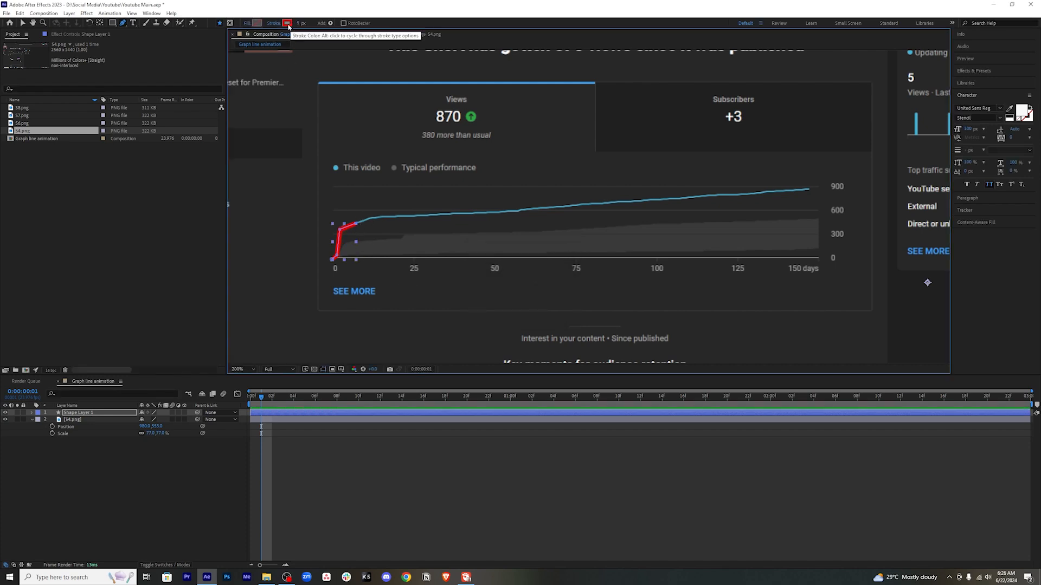
pyautogui.click(370, 220)
pyautogui.click(386, 219)
pyautogui.hotkey('ctrl', 'z')
pyautogui.hotkey('ctrl', 'z')
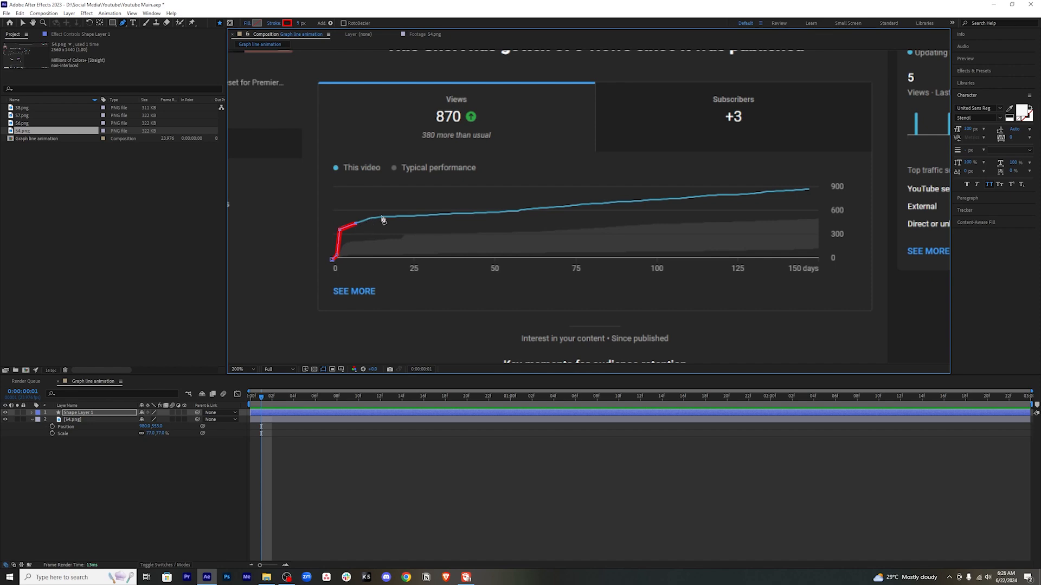
# Continue the red path point by point along the blue views curve to its end near 150 days.
pyautogui.click(372, 219)
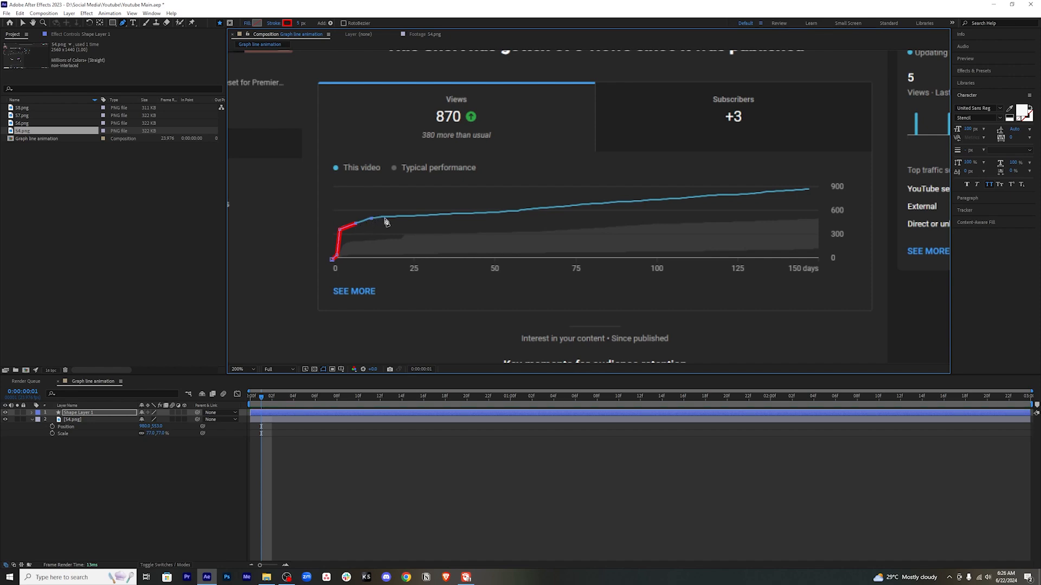
pyautogui.click(393, 217)
pyautogui.click(415, 216)
pyautogui.click(438, 215)
pyautogui.click(474, 213)
pyautogui.click(517, 210)
pyautogui.click(560, 206)
pyautogui.click(595, 203)
pyautogui.click(661, 199)
pyautogui.click(690, 197)
pyautogui.click(715, 195)
pyautogui.click(748, 195)
pyautogui.click(776, 192)
pyautogui.click(816, 188)
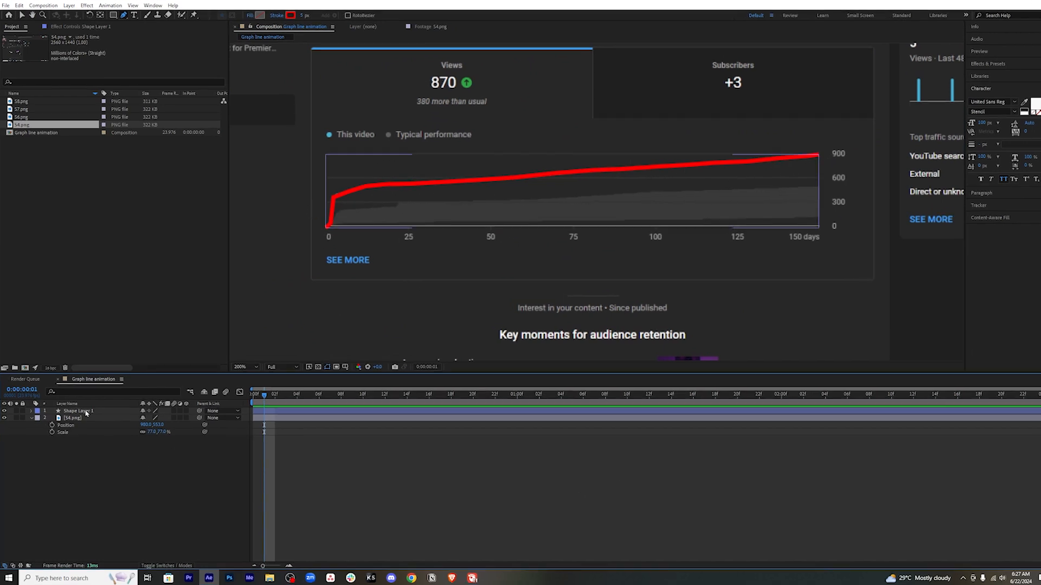
# Add Trim Paths to the red graph line's shape layer and reveal its Start, End and Offset properties.
pyautogui.click(87, 401)
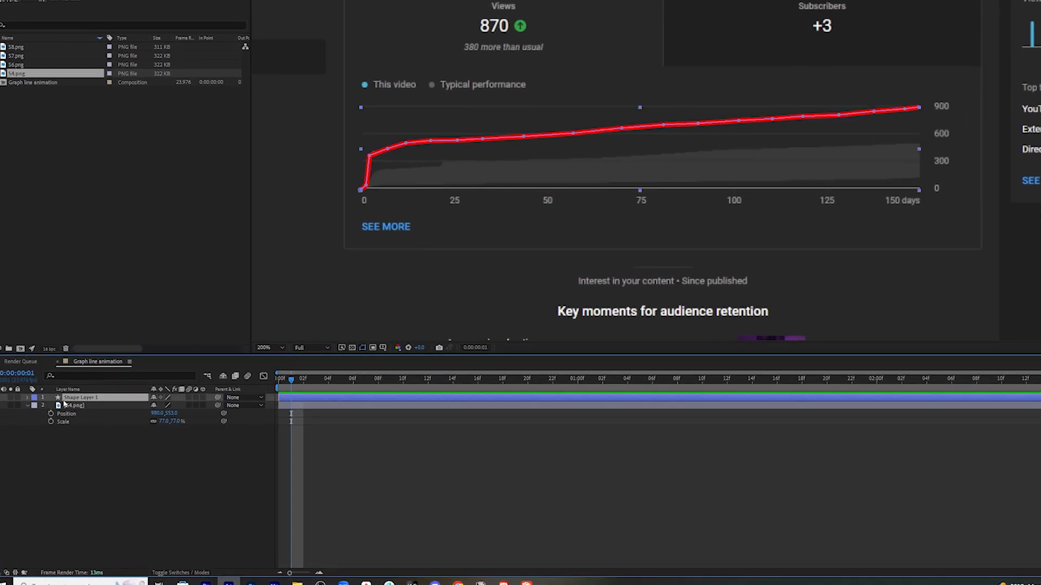
pyautogui.click(28, 398)
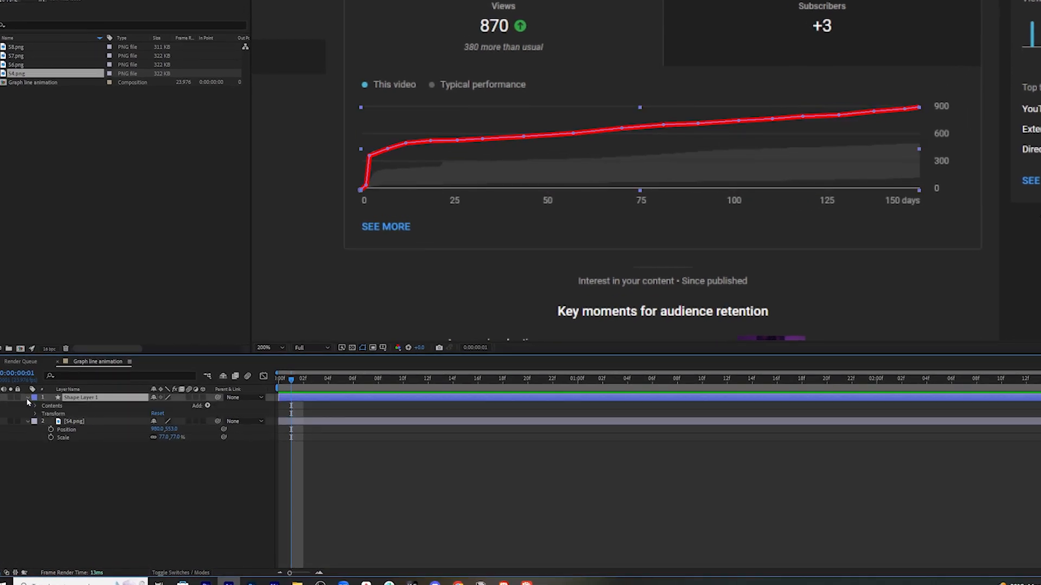
pyautogui.click(208, 407)
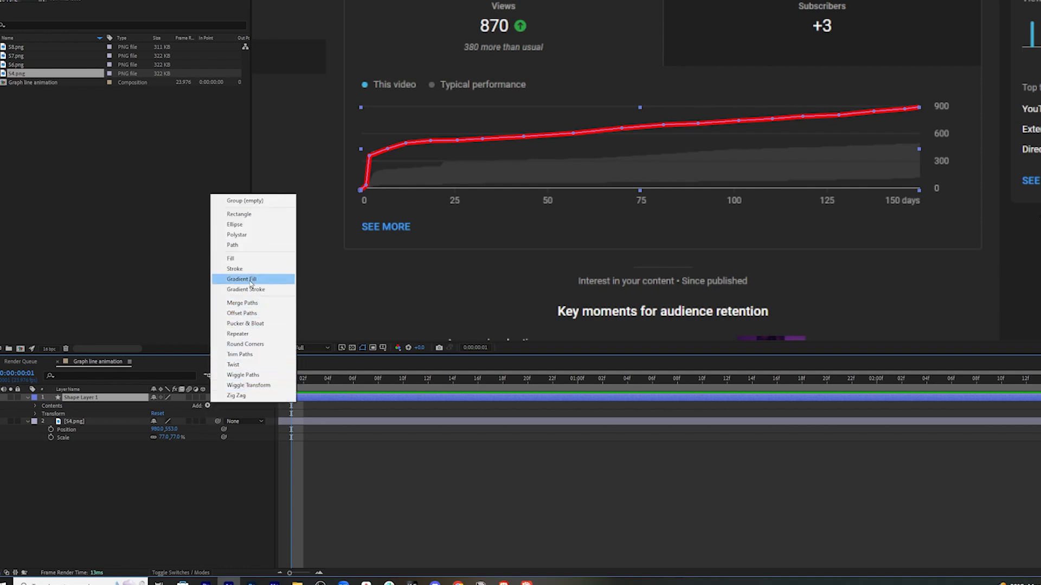
pyautogui.click(249, 355)
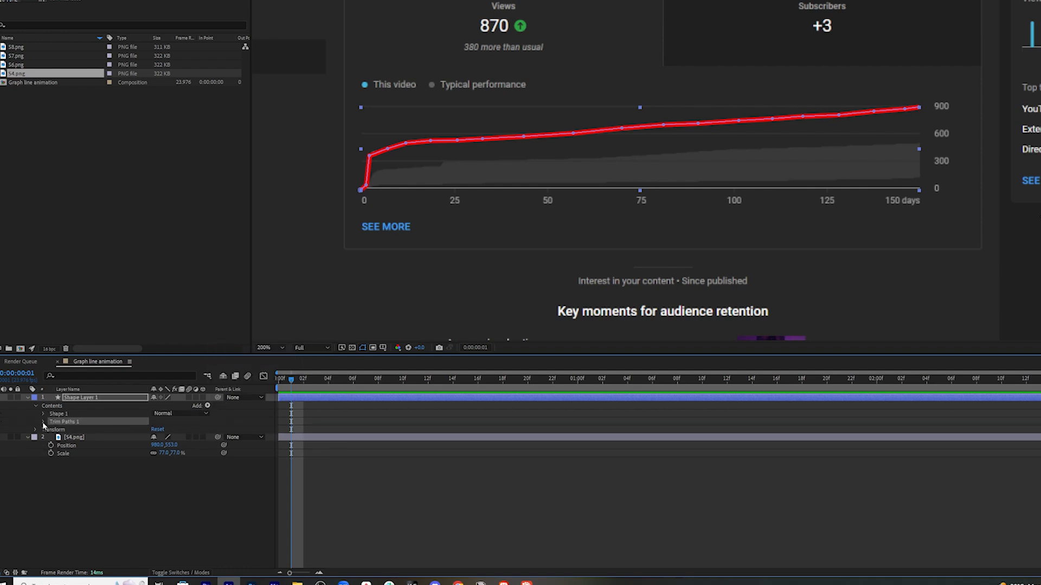
pyautogui.click(43, 422)
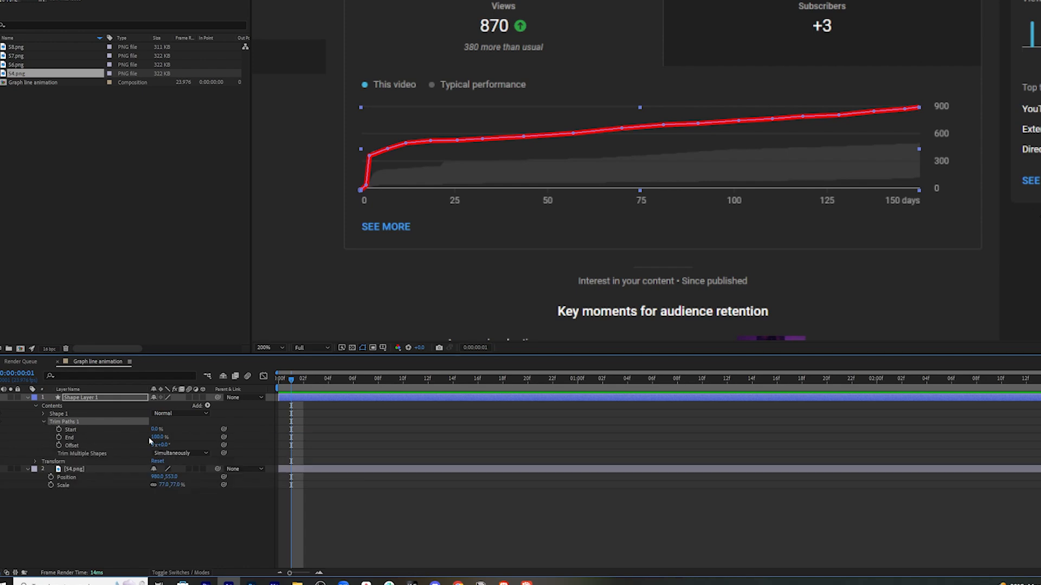
# Start keyframing the Trim Paths End property at the beginning of the composition.
pyautogui.press('Home')
pyautogui.click(58, 437)
pyautogui.moveTo(288, 378); pyautogui.dragTo(925, 386)
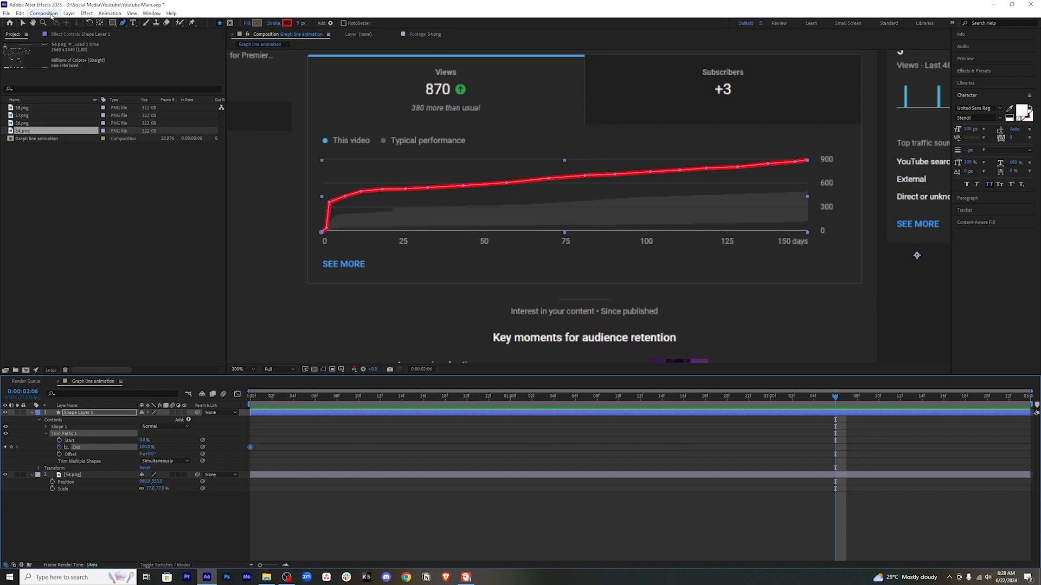
# Set the Graph line animation composition's duration to 4 seconds.
pyautogui.click(43, 13)
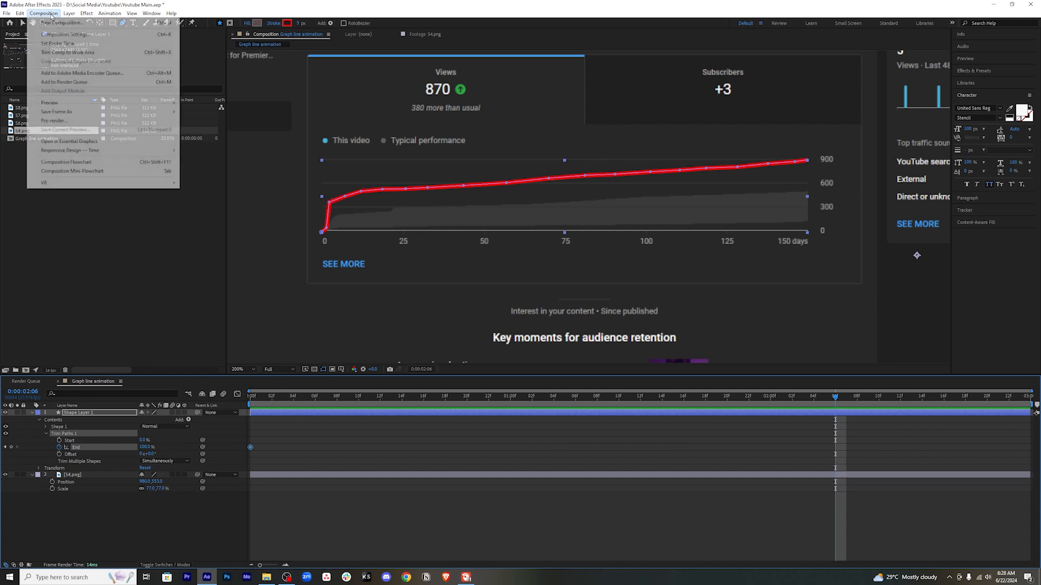
pyautogui.click(77, 35)
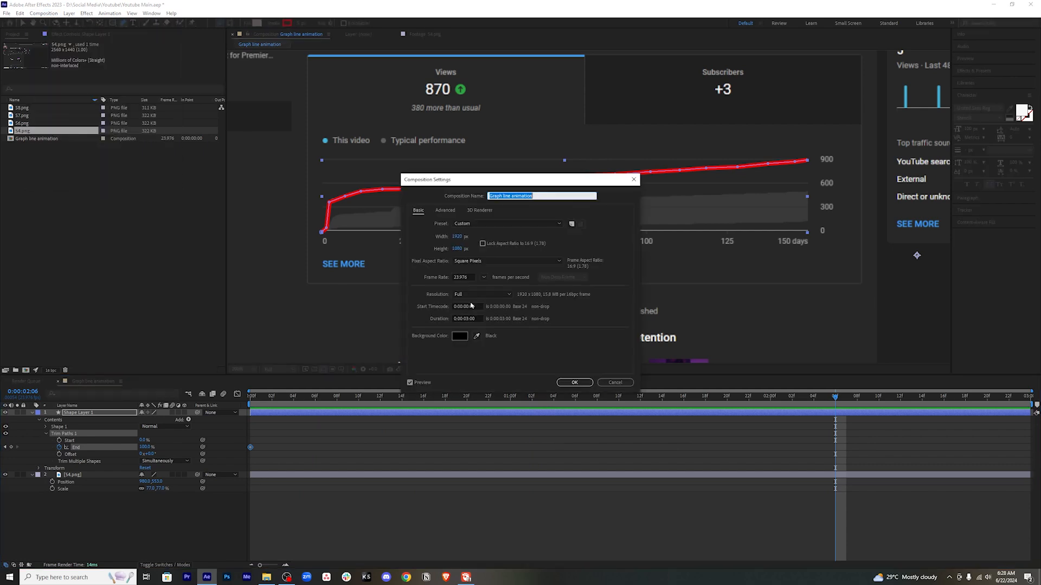
pyautogui.click(467, 319)
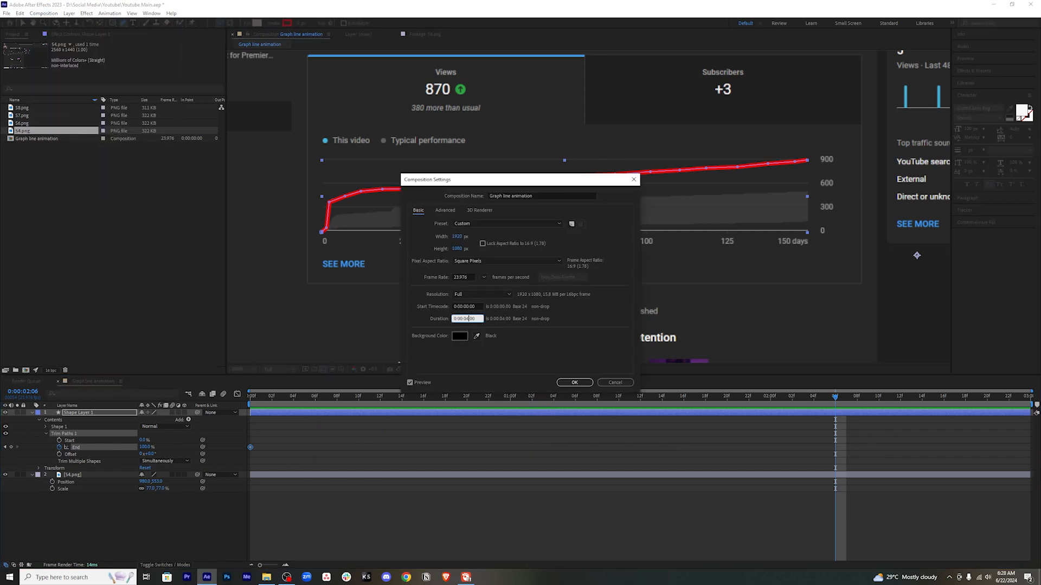
pyautogui.click(575, 383)
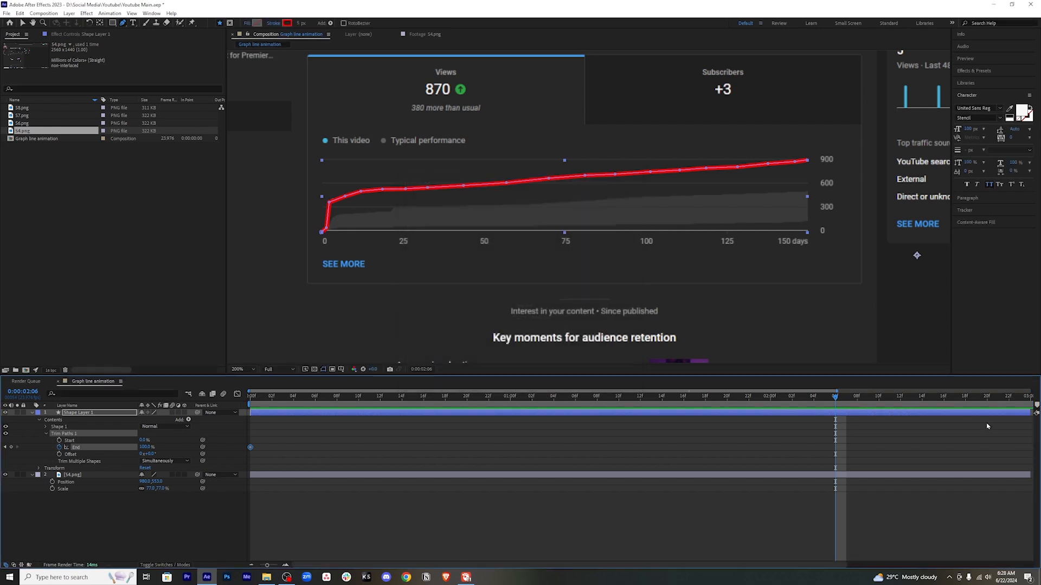
# Extend the red line's shape layer and the S4.png layer to the end of the 4-second composition.
pyautogui.press('Home')
pyautogui.moveTo(260, 397); pyautogui.dragTo(1011, 405)
pyautogui.press('-')
pyautogui.moveTo(835, 413); pyautogui.dragTo(1035, 410)
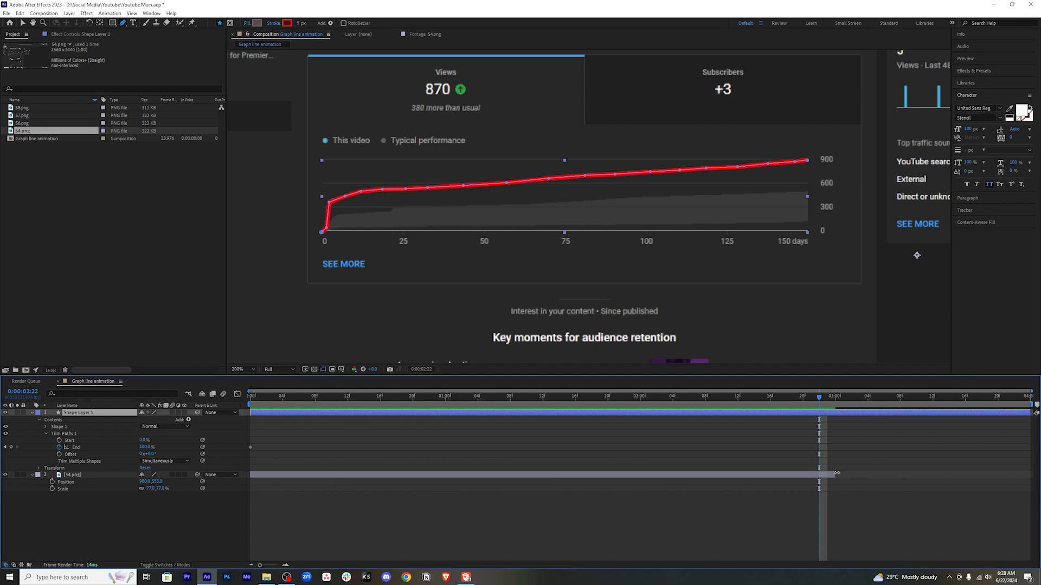
pyautogui.moveTo(837, 474); pyautogui.dragTo(1031, 474)
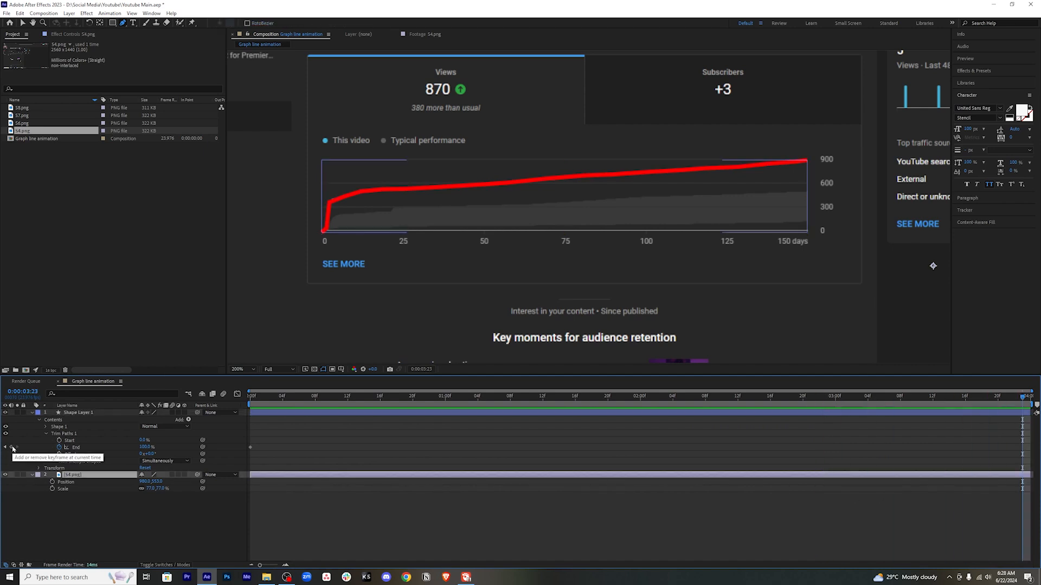
# Add a 100% End keyframe at 0:00:03:23, set the keyframe at the composition's start to 0%, and check the line's growth.
pyautogui.click(12, 447)
pyautogui.moveTo(1021, 397); pyautogui.dragTo(228, 428)
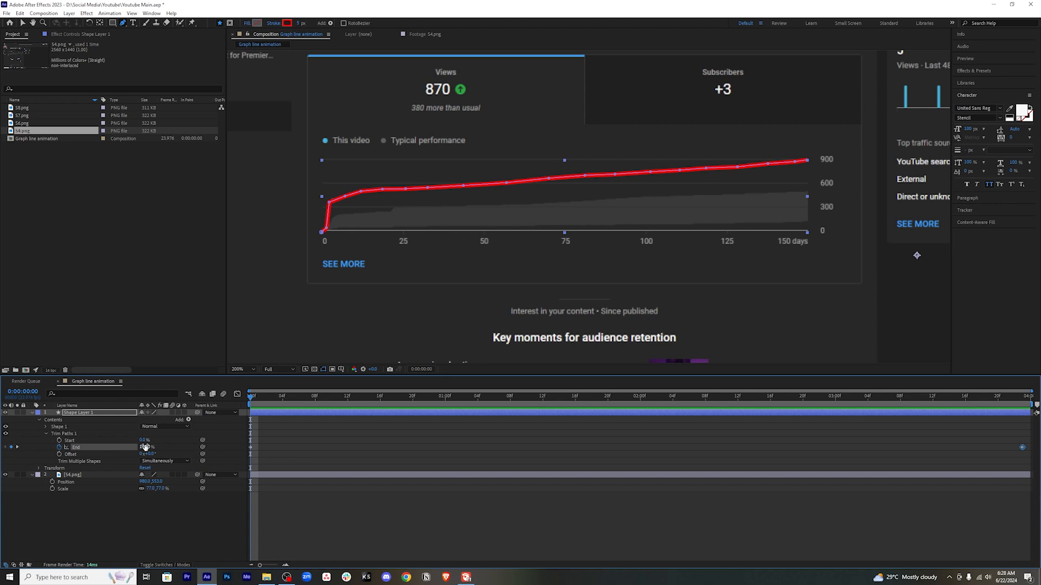
pyautogui.moveTo(144, 447); pyautogui.dragTo(120, 448)
pyautogui.moveTo(252, 398); pyautogui.dragTo(663, 397)
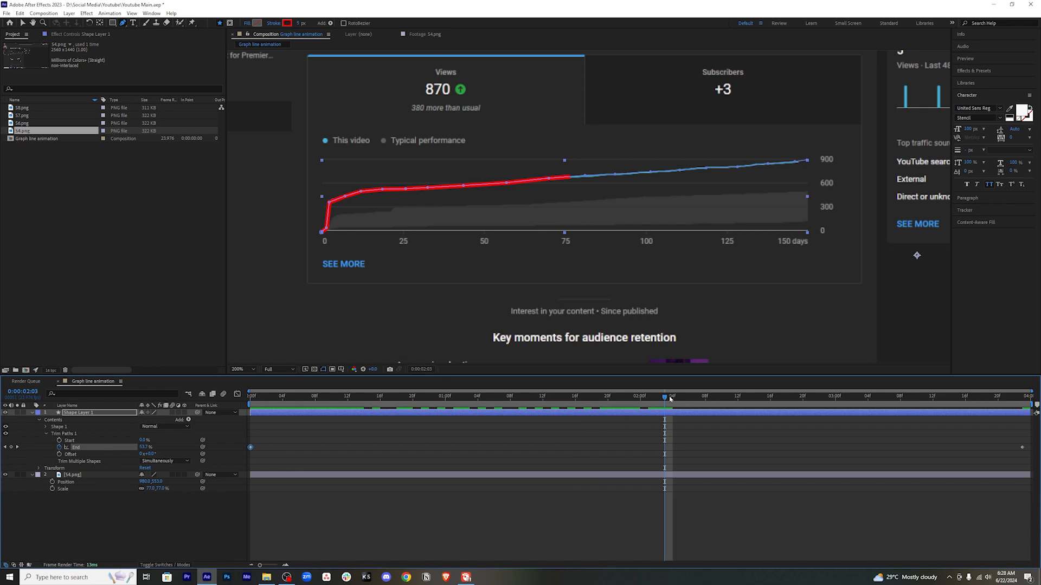
pyautogui.press('Home')
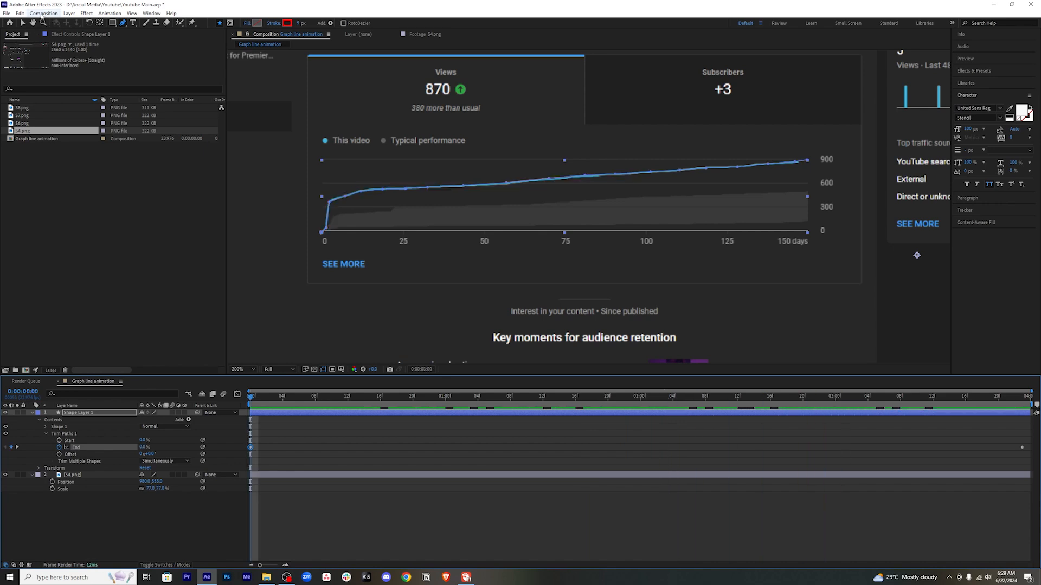
# Change the composition's frame rate to 59.94 fps and preview the line animation.
pyautogui.click(42, 14)
pyautogui.click(60, 27)
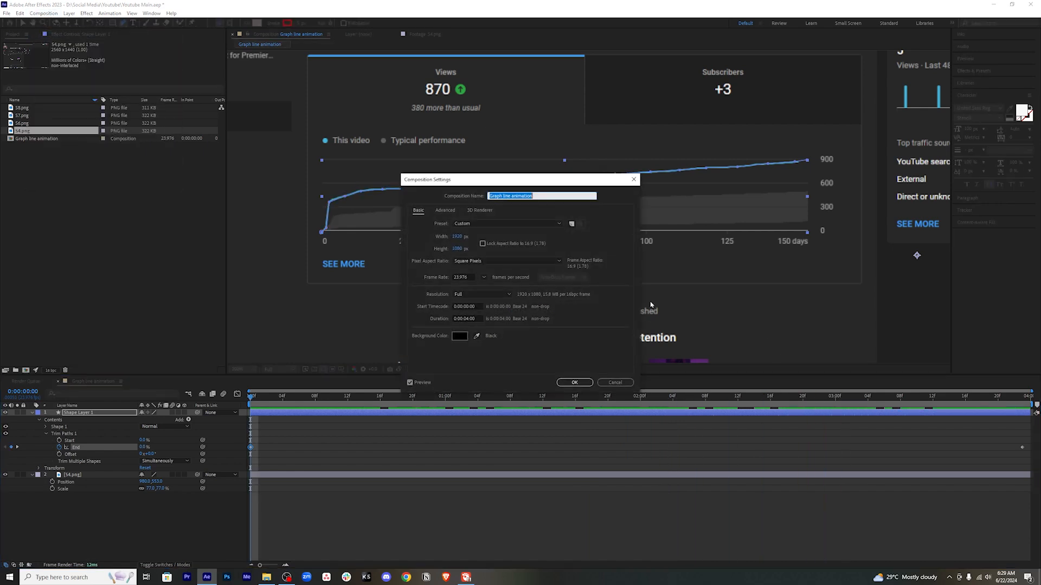
pyautogui.click(484, 278)
pyautogui.click(496, 366)
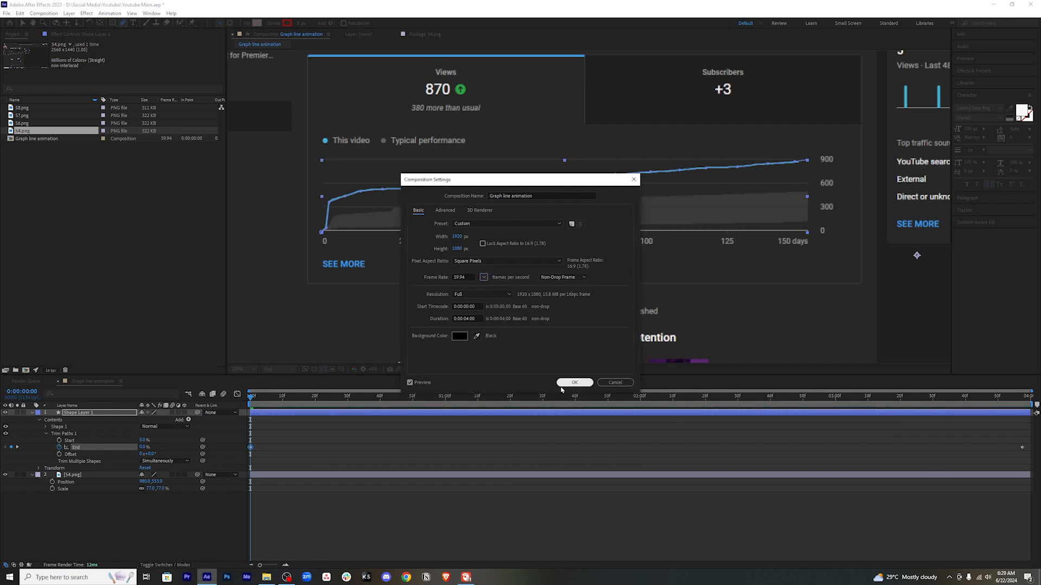
pyautogui.click(574, 383)
pyautogui.press('space')
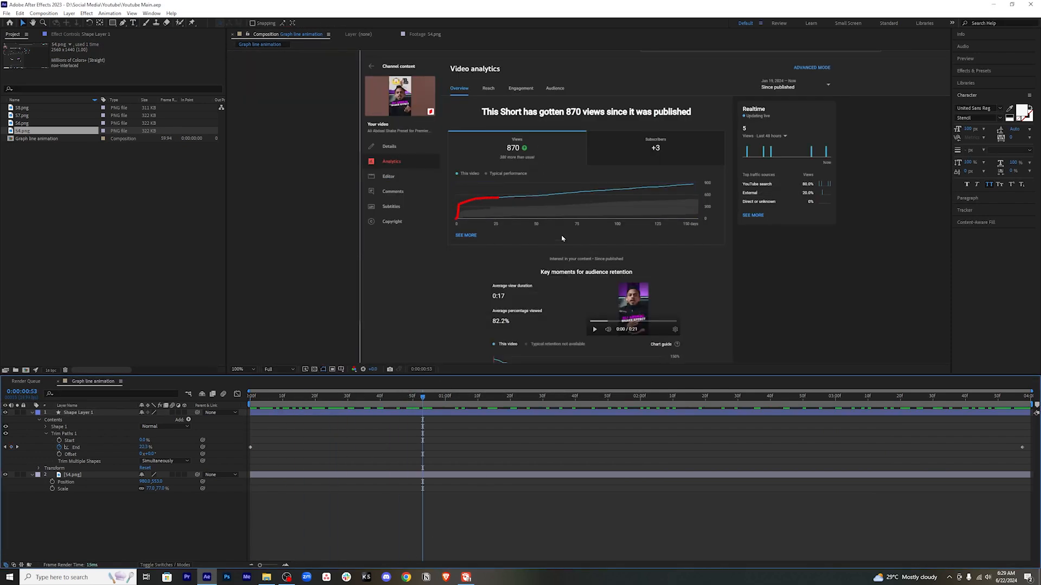
# Find the Deep Glow effect by searching for "glow" and apply it to the red line's shape layer.
pyautogui.click(987, 71)
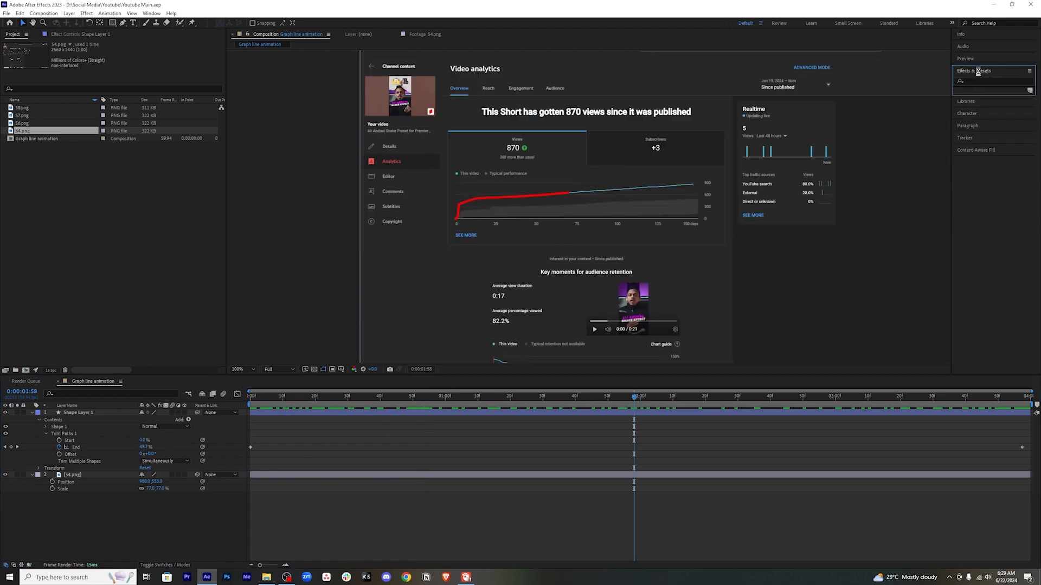
pyautogui.click(987, 80)
pyautogui.write('glow')
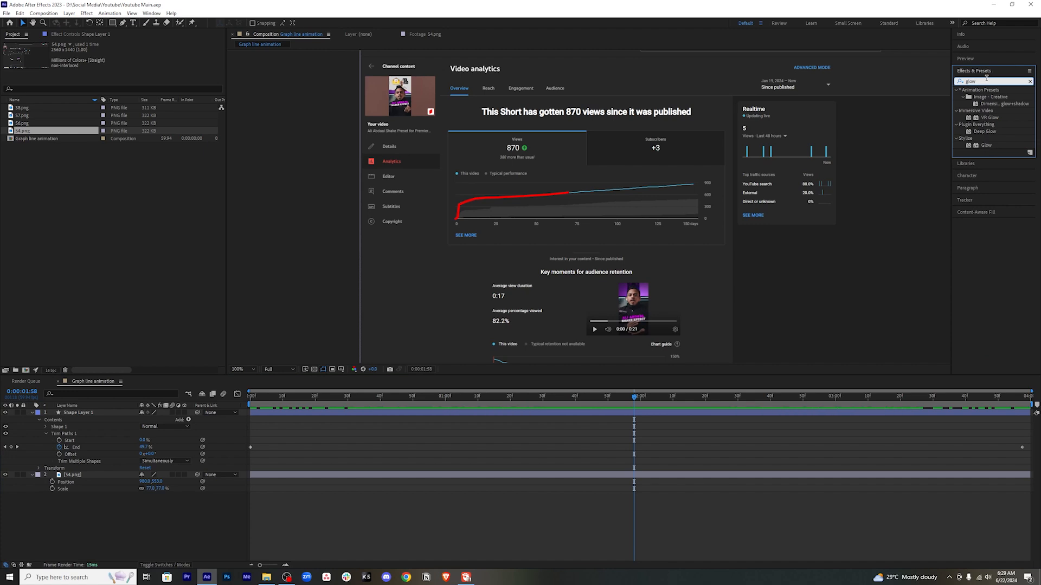
pyautogui.click(988, 131)
pyautogui.moveTo(989, 133); pyautogui.dragTo(443, 416)
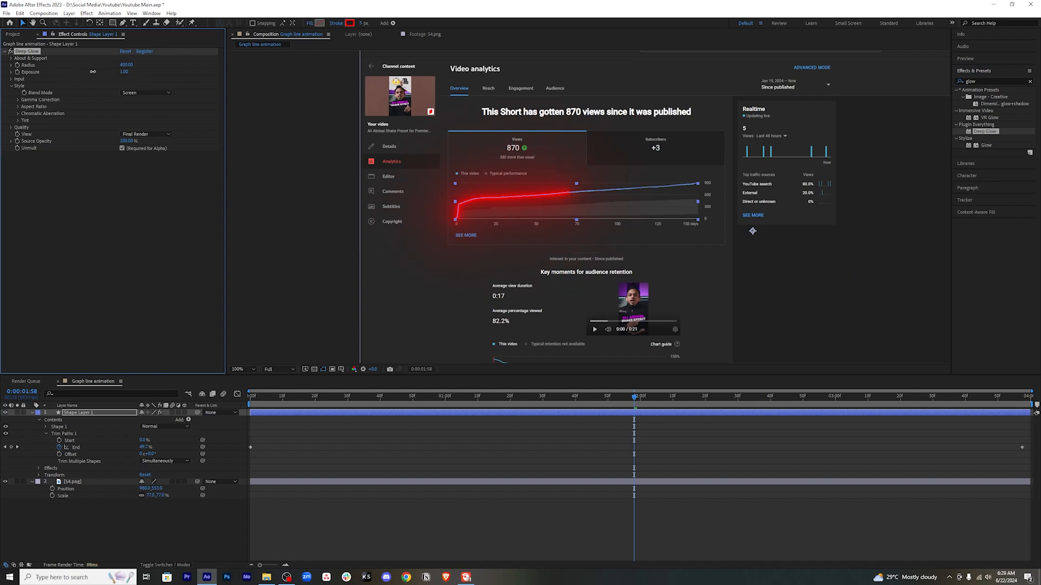
# Set the Deep Glow radius to 100 and its exposure to 0.35.
pyautogui.click(126, 65)
pyautogui.write('100')
pyautogui.press('Return')
pyautogui.click(126, 72)
pyautogui.write('0.35')
pyautogui.press('Return')
pyautogui.click(642, 505)
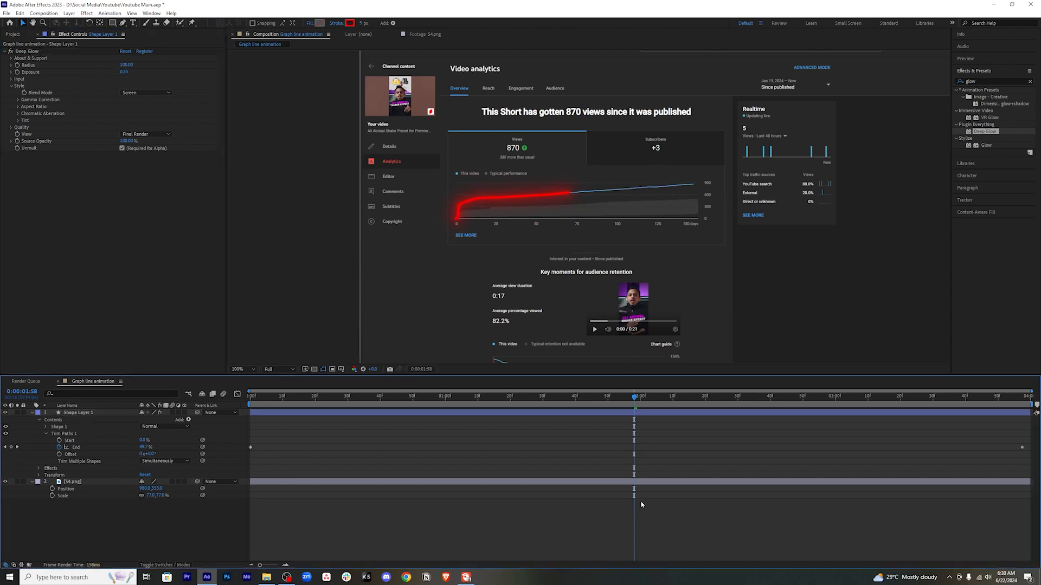
# Preview the glowing line, render the Graph line animation composition to H.264 as 4.mp4, and return to its timeline.
pyautogui.press('space')
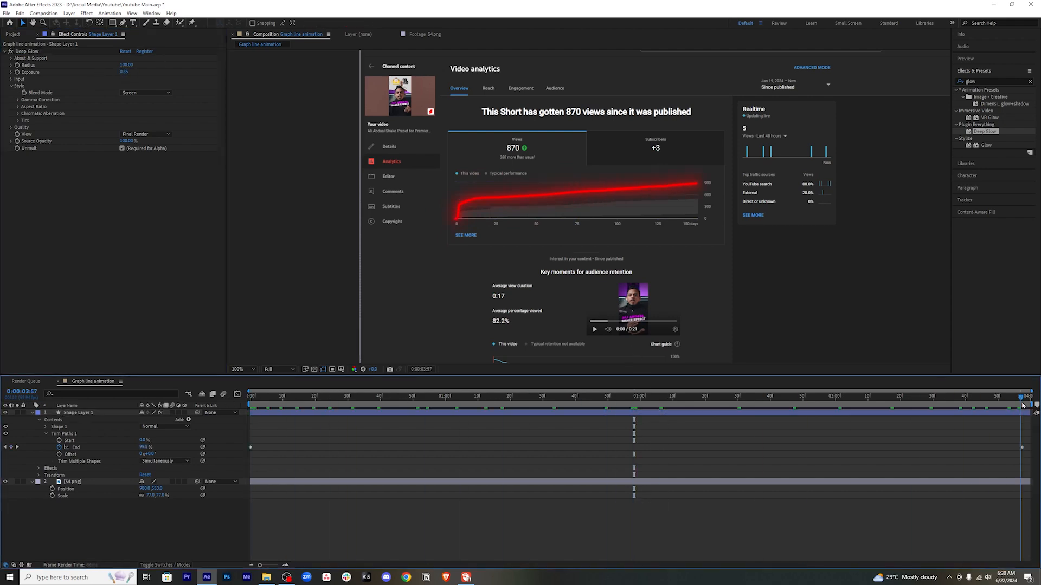
pyautogui.moveTo(245, 407); pyautogui.dragTo(246, 409)
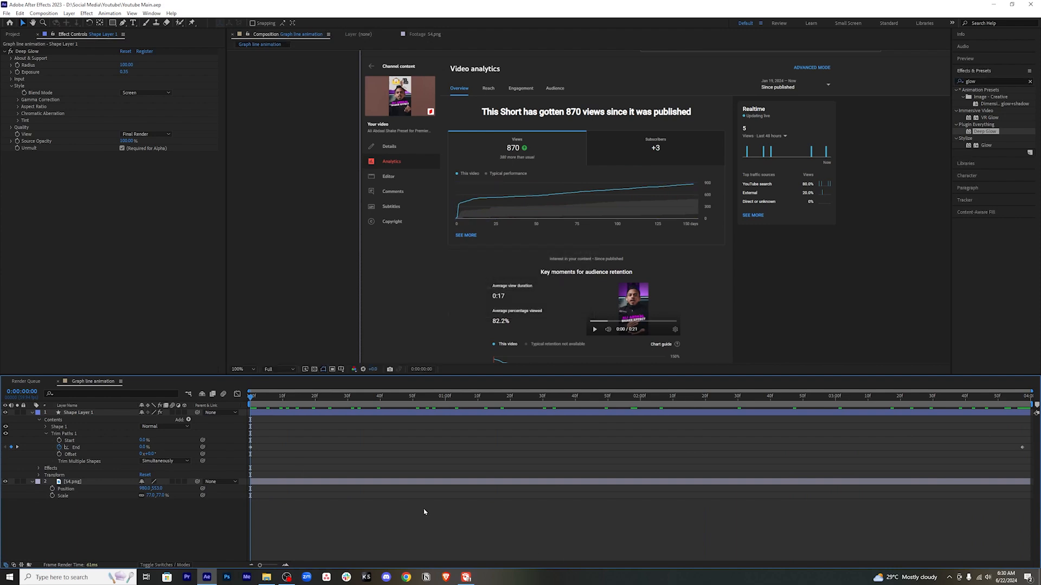
pyautogui.hotkey('ctrl', 'm')
pyautogui.press('Return')
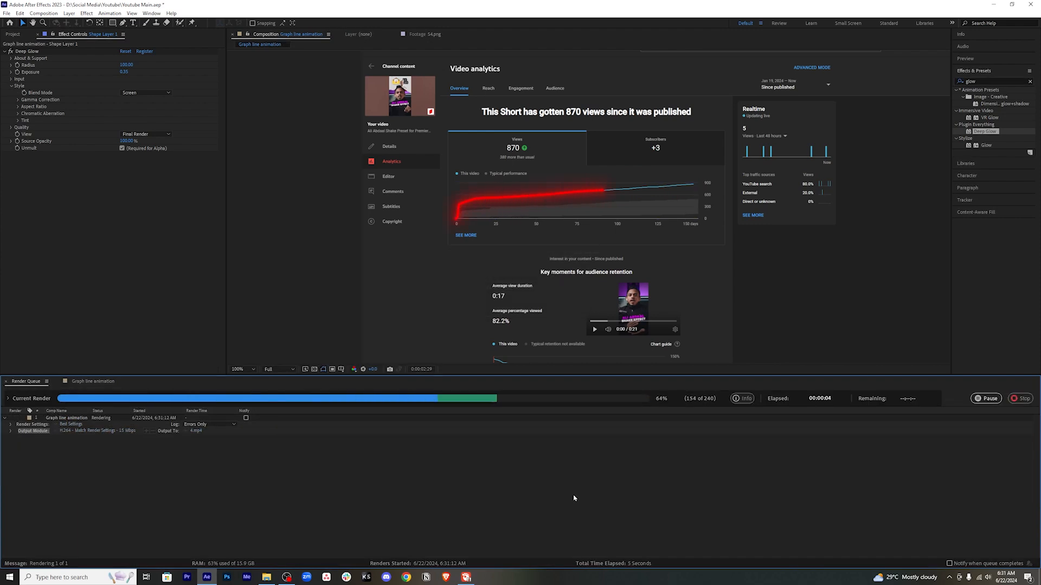
pyautogui.click(90, 385)
pyautogui.click(41, 323)
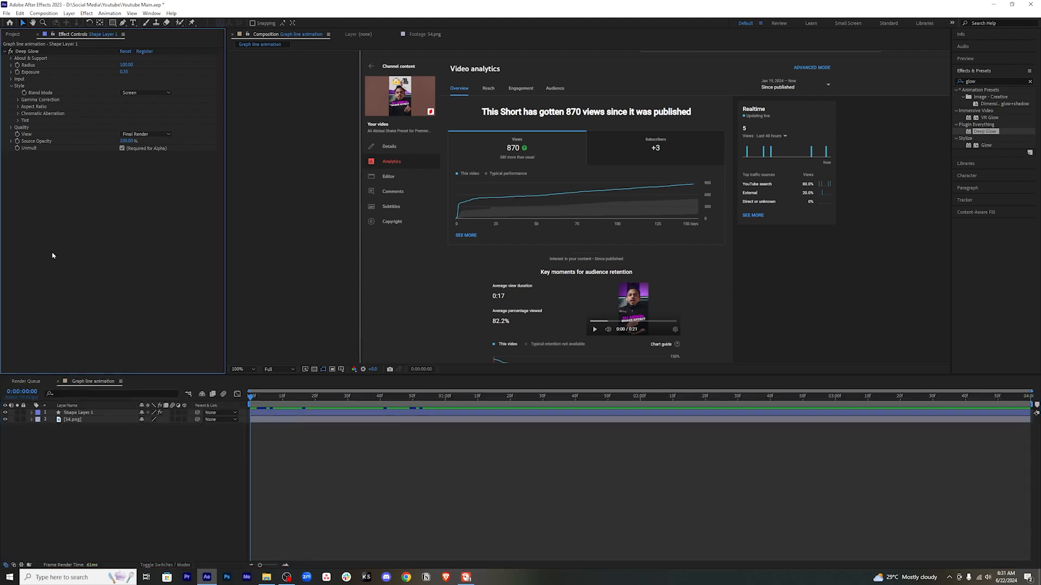
# Add S6.png to the Graph line animation composition as the uppermost layer.
pyautogui.click(14, 34)
pyautogui.moveTo(37, 123); pyautogui.dragTo(90, 411)
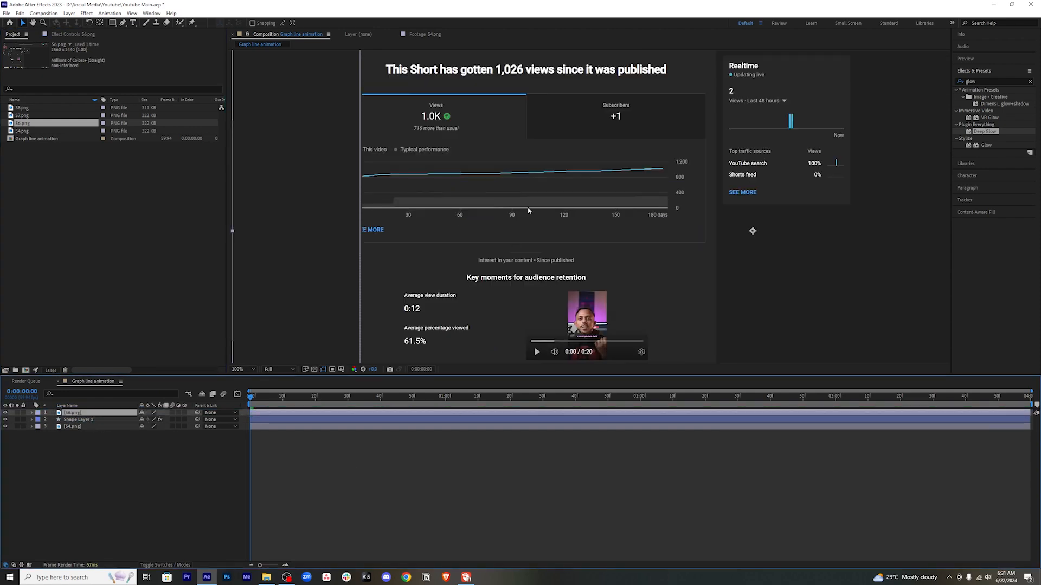
pyautogui.scroll(-1, 528, 211)
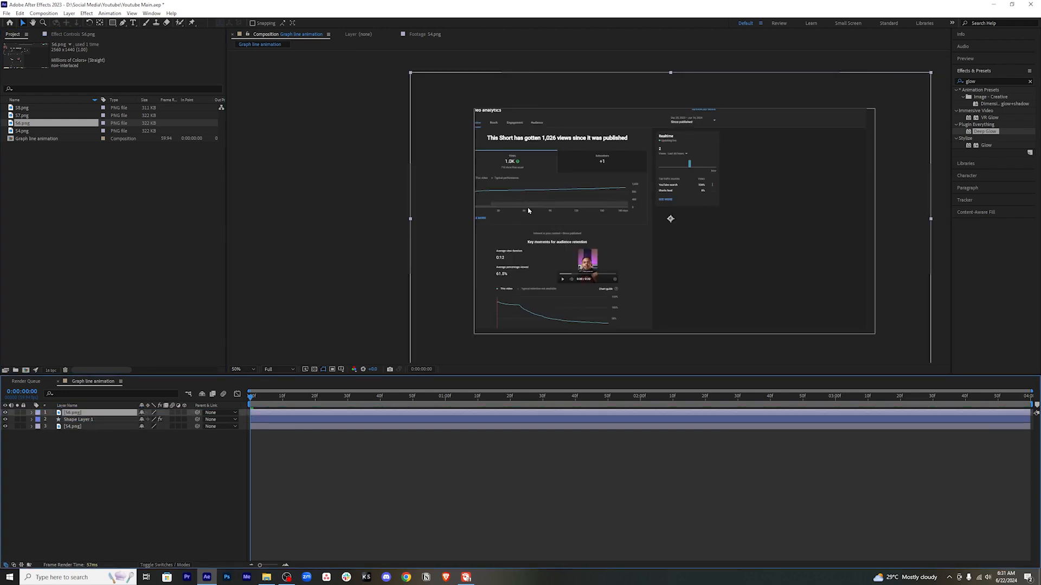
# Copy the S4.png layer's Position and Scale onto the S6.png layer.
pyautogui.click(102, 449)
pyautogui.click(89, 415)
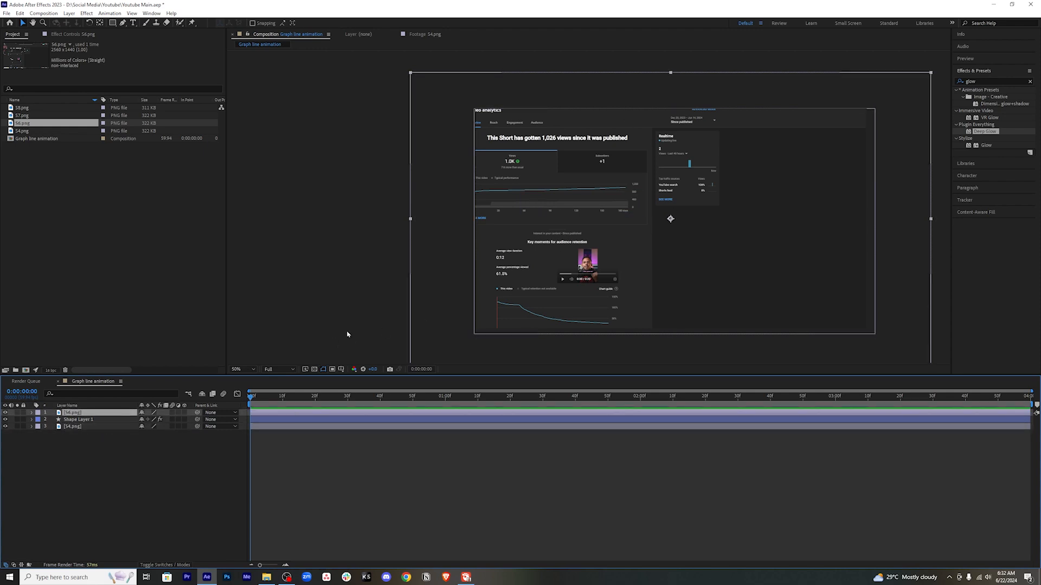
pyautogui.click(32, 427)
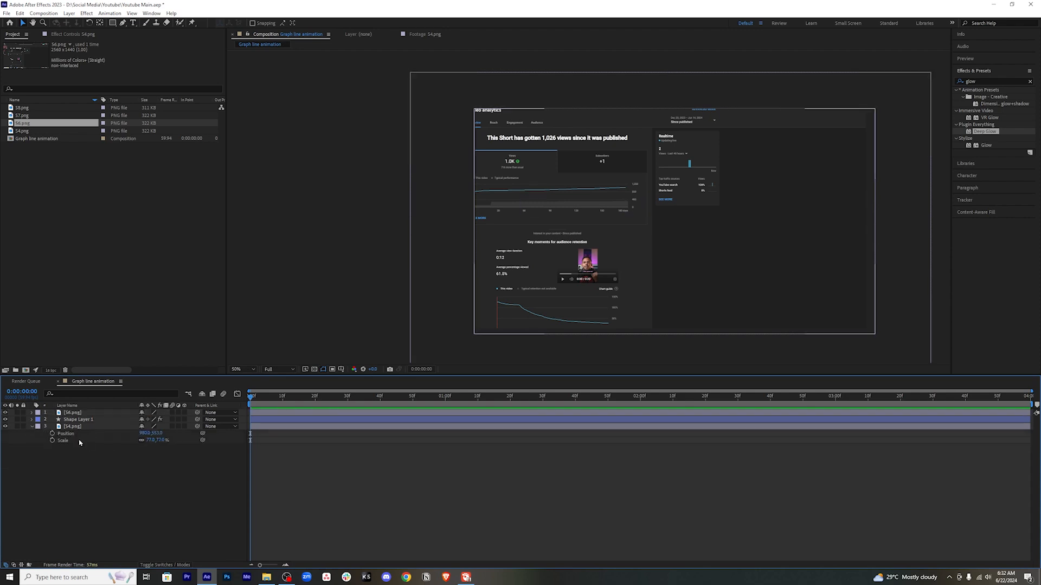
pyautogui.click(79, 443)
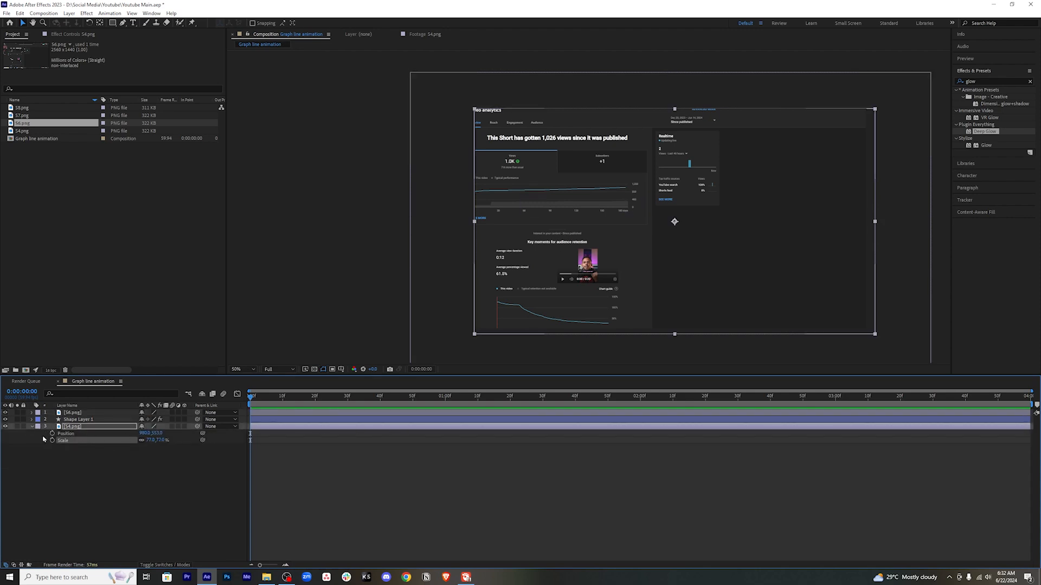
pyautogui.click(80, 414)
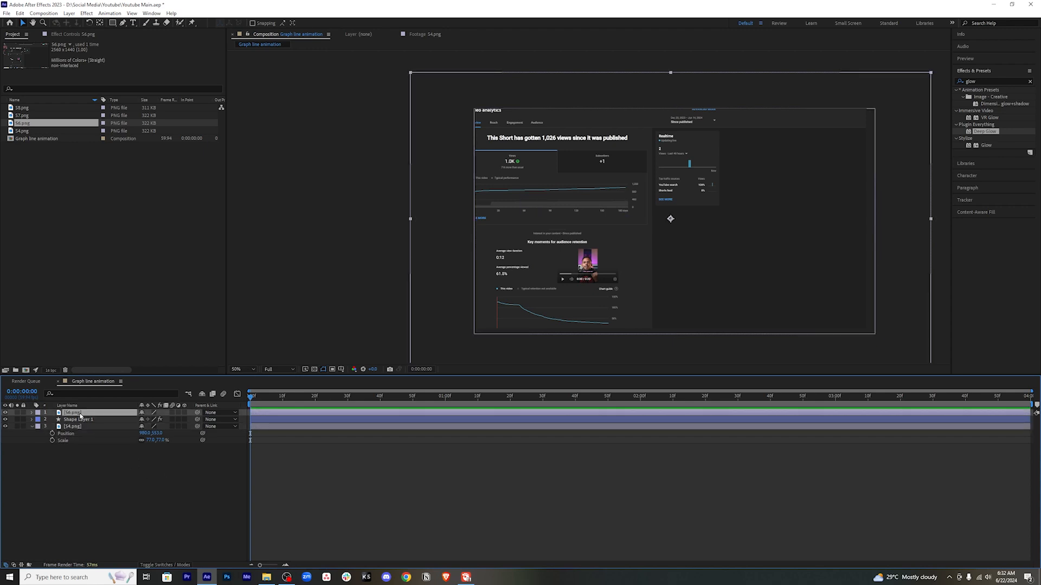
pyautogui.hotkey('ctrl', 'v')
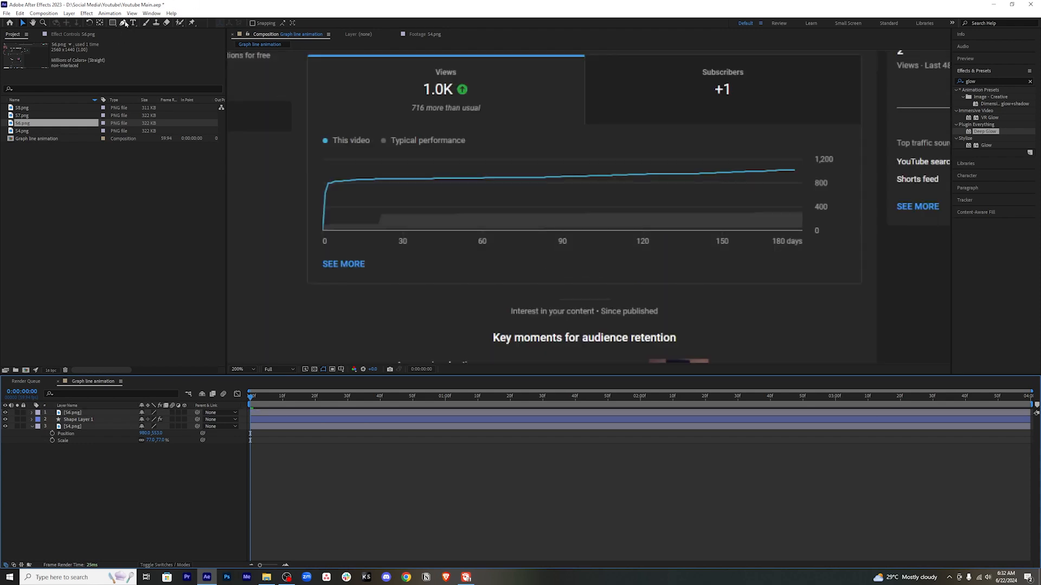
# Trace the S6.png views curve with a red Pen tool path on a new shape layer, then select the first line's shape layer.
pyautogui.click(124, 23)
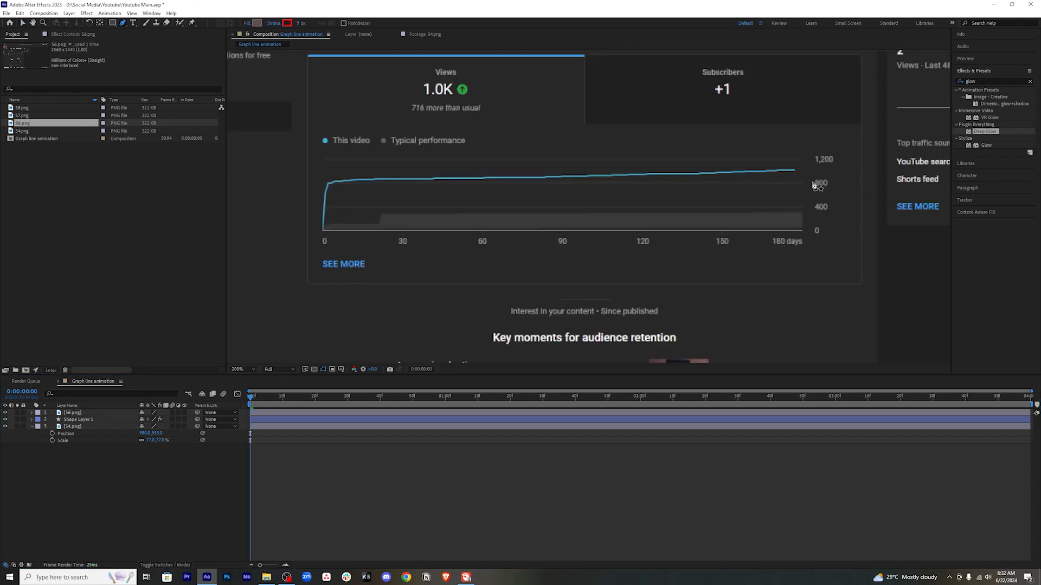
pyautogui.click(323, 230)
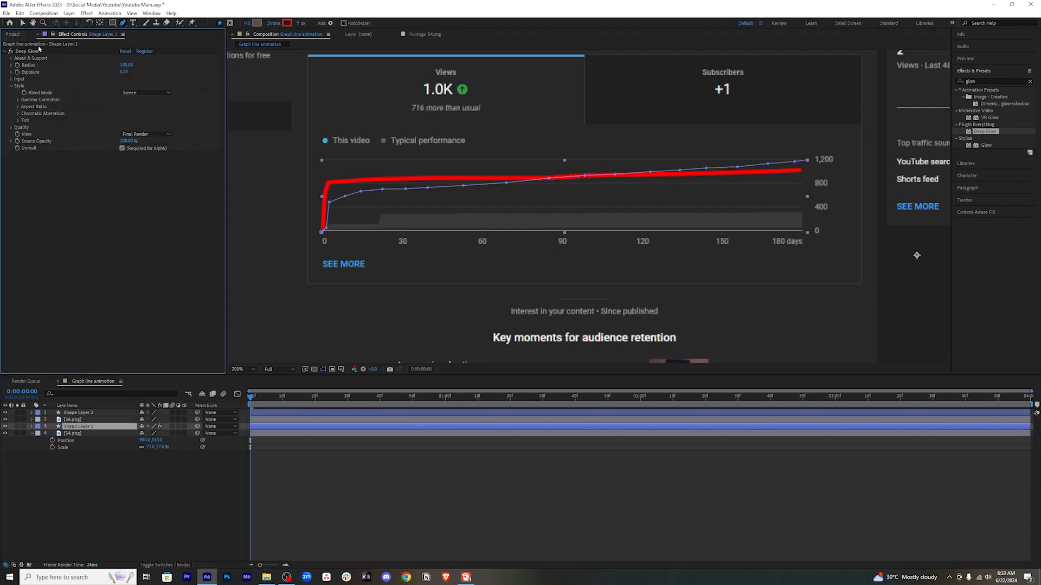
pyautogui.rightClick(189, 426)
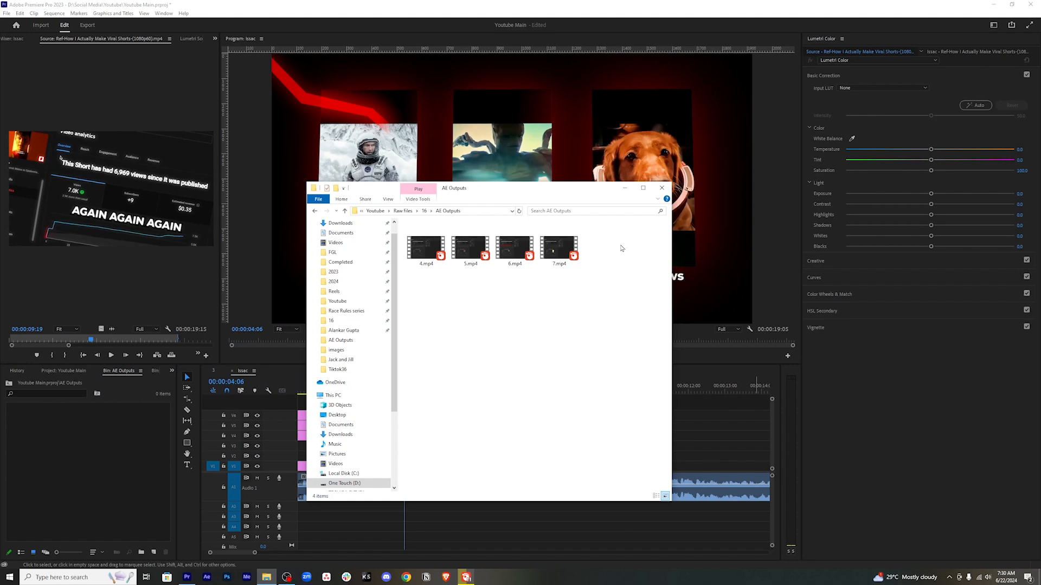
# In Premiere Pro, import 4.mp4 through 7.mp4 into the AE Outputs bin and place 4.mp4 on V1 right after the nested sequence.
pyautogui.moveTo(621, 249); pyautogui.dragTo(81, 458)
pyautogui.doubleClick(10, 422)
pyautogui.moveTo(33, 421); pyautogui.dragTo(454, 445)
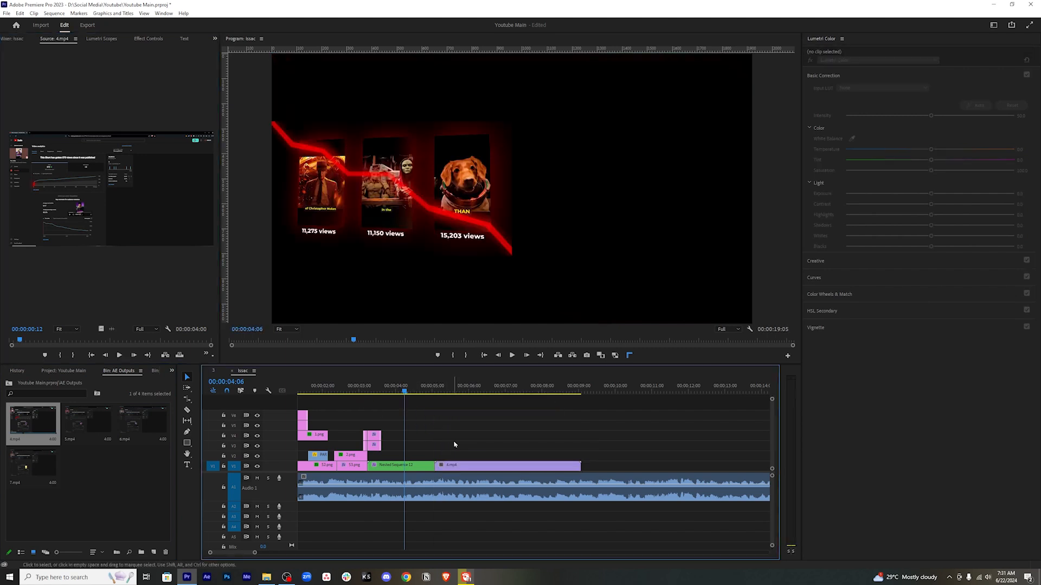
# Play through 4.mp4, place 5.mp4 on V2 from about 00:00:08:01 overlapping its end, and review the playback.
pyautogui.press('space')
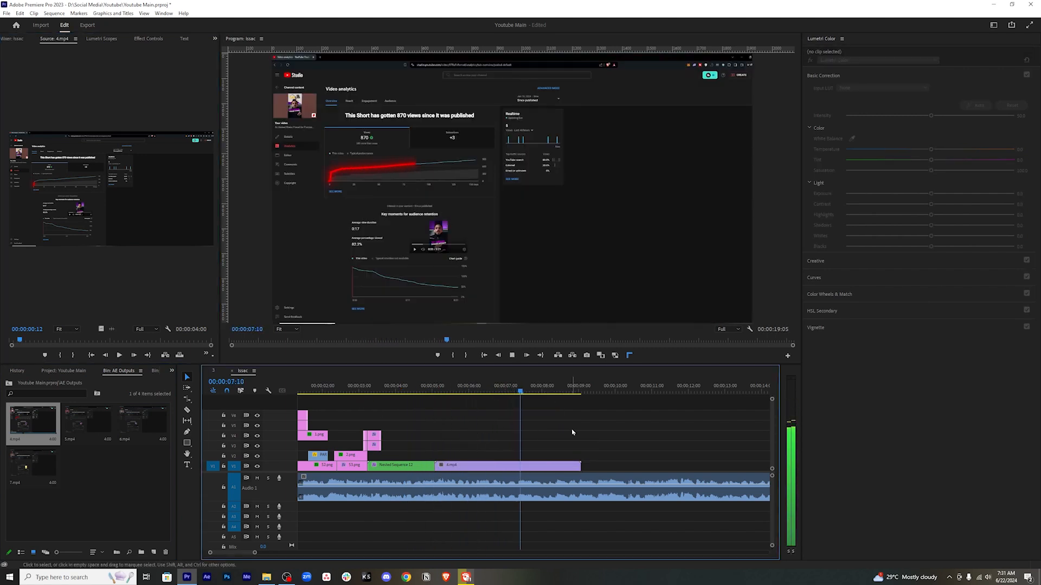
pyautogui.press('space')
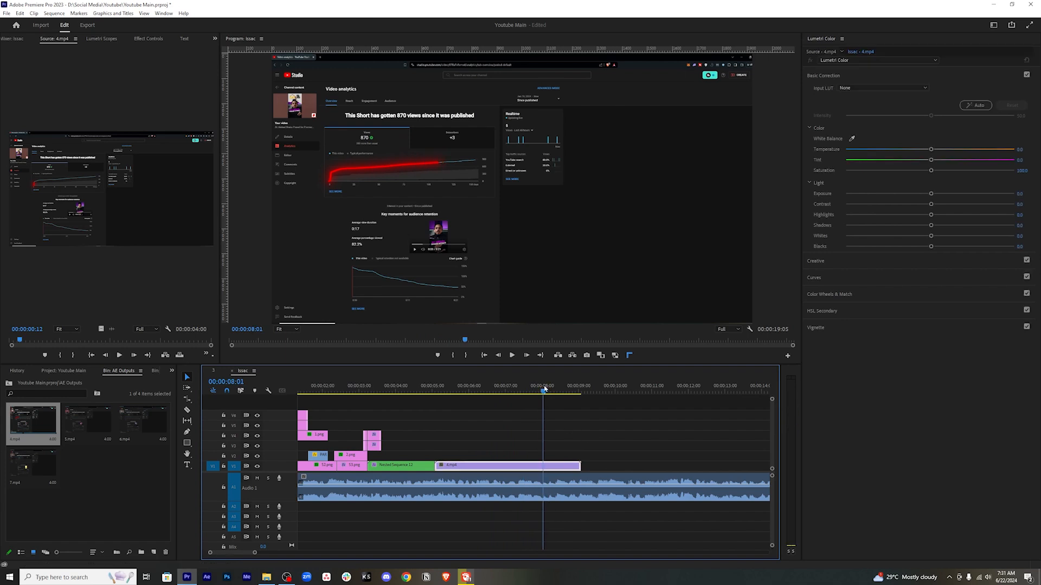
pyautogui.moveTo(86, 420); pyautogui.dragTo(549, 460)
pyautogui.scroll(-4, 559, 445)
pyautogui.click(563, 434)
pyautogui.press('space')
pyautogui.press('space')
pyautogui.click(444, 390)
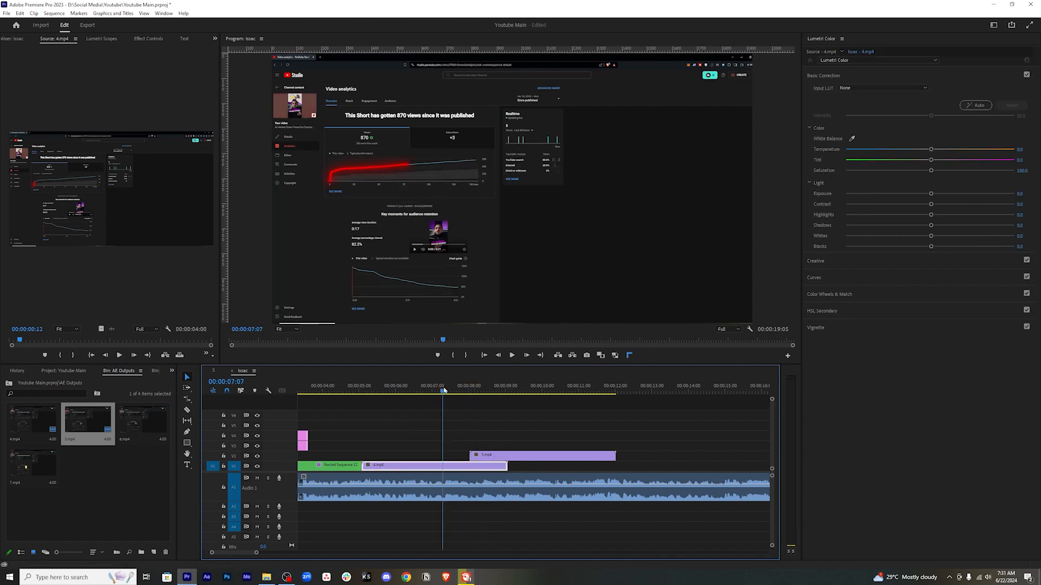
# Play through the overlap and place 6.mp4 on V3 from about 00:00:08:17, overlapping 5.mp4.
pyautogui.press('space')
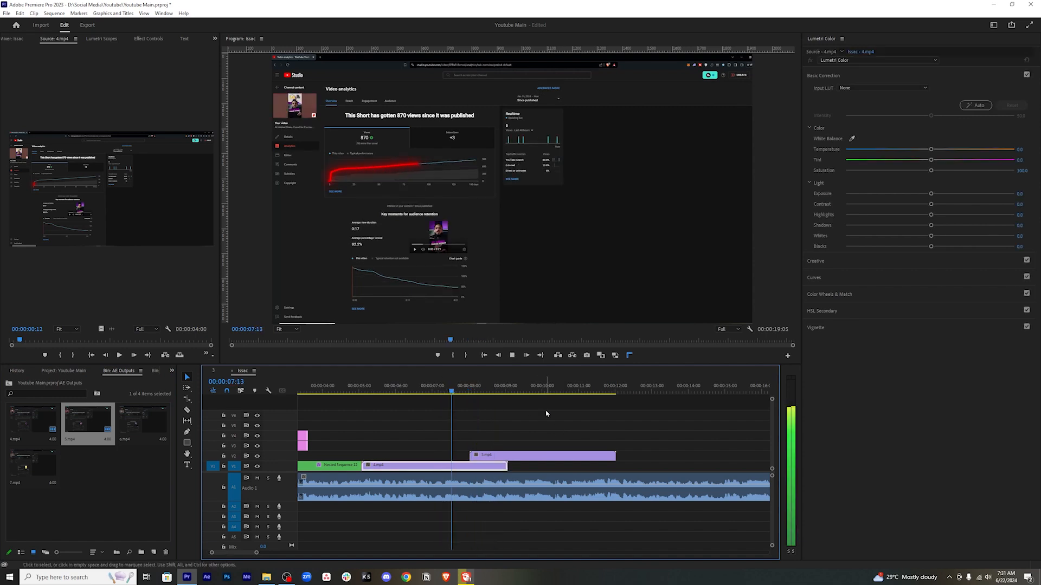
pyautogui.click(504, 388)
pyautogui.moveTo(504, 388); pyautogui.dragTo(495, 388)
pyautogui.moveTo(138, 422); pyautogui.dragTo(494, 445)
# Review the playback of 6.mp4 and place 7.mp4 on V4 from about 00:00:09:05.
pyautogui.click(38, 457)
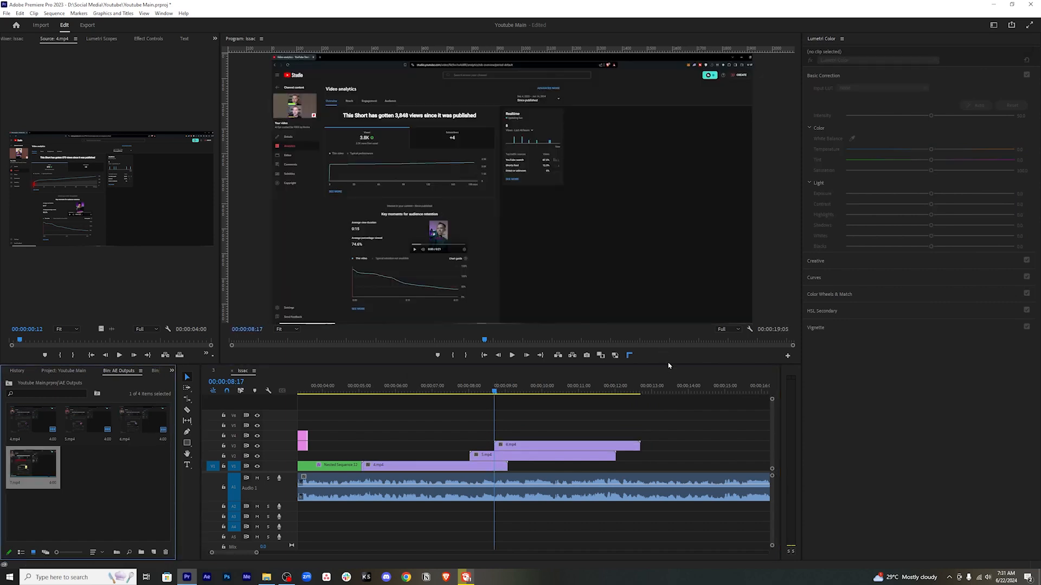
pyautogui.click(581, 421)
pyautogui.press('space')
pyautogui.press('space')
pyautogui.moveTo(524, 391); pyautogui.dragTo(514, 392)
pyautogui.press('space')
pyautogui.click(514, 391)
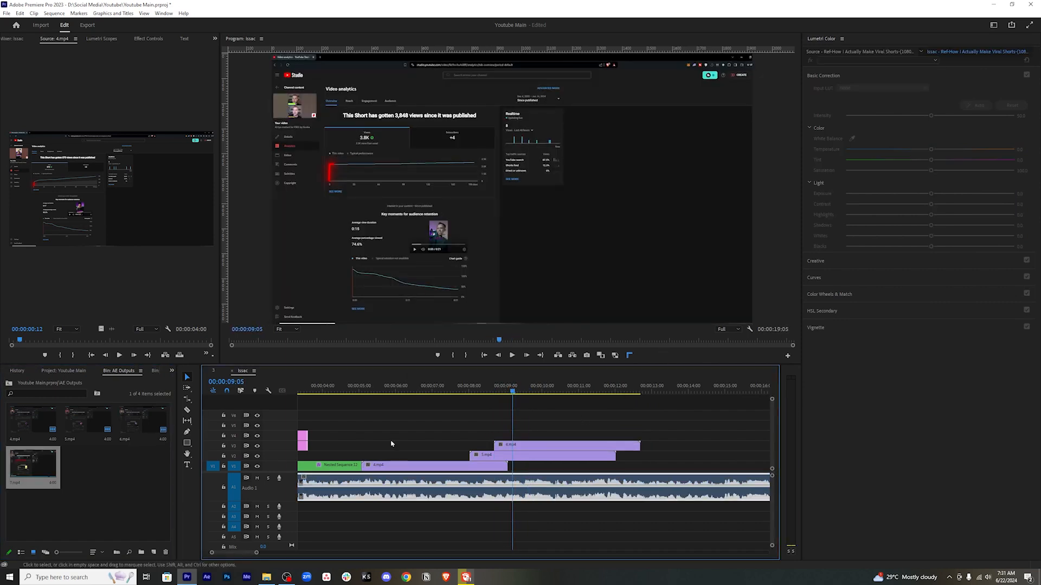
pyautogui.moveTo(27, 485); pyautogui.dragTo(541, 419)
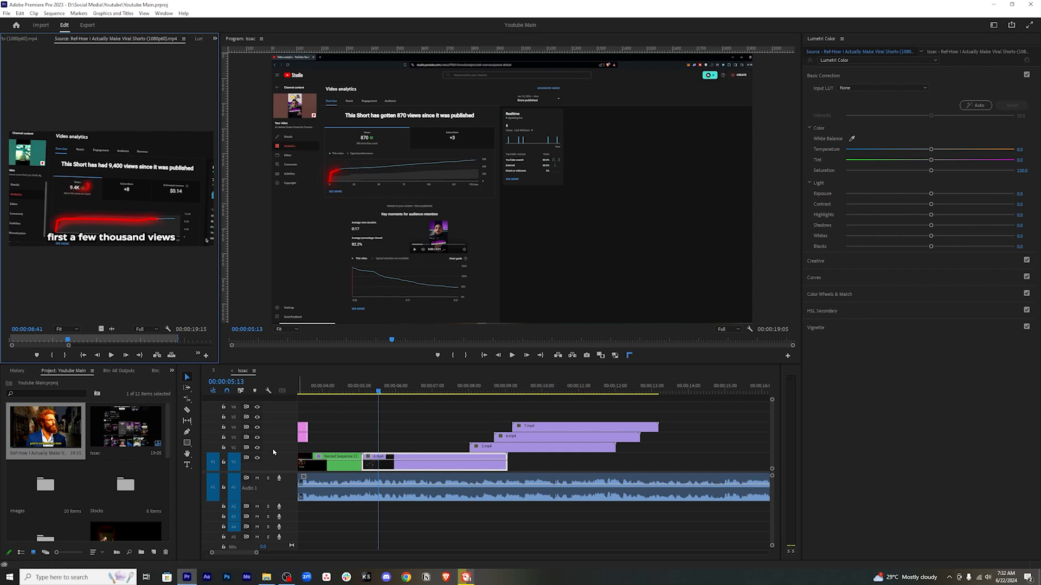
# Enlarge the V1 track and show the Time Remapping speed line on the 4.mp4 clip.
pyautogui.moveTo(283, 453); pyautogui.dragTo(285, 440)
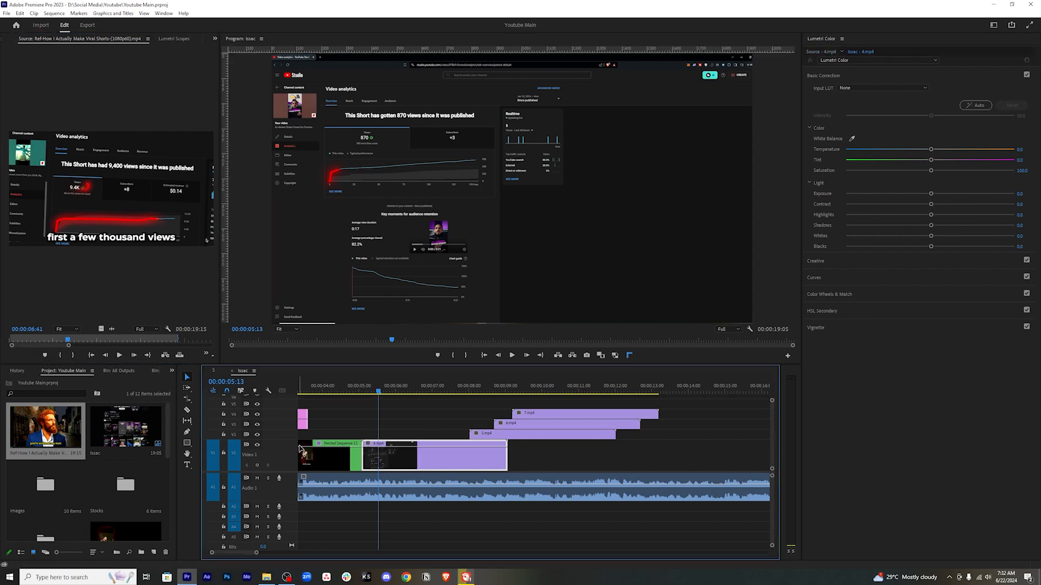
pyautogui.click(384, 425)
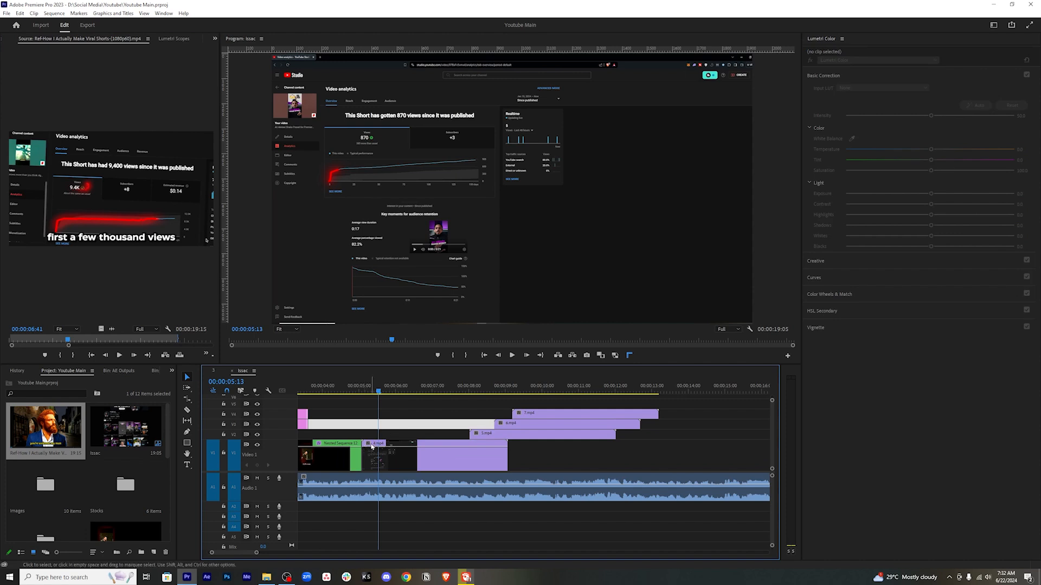
pyautogui.click(371, 446)
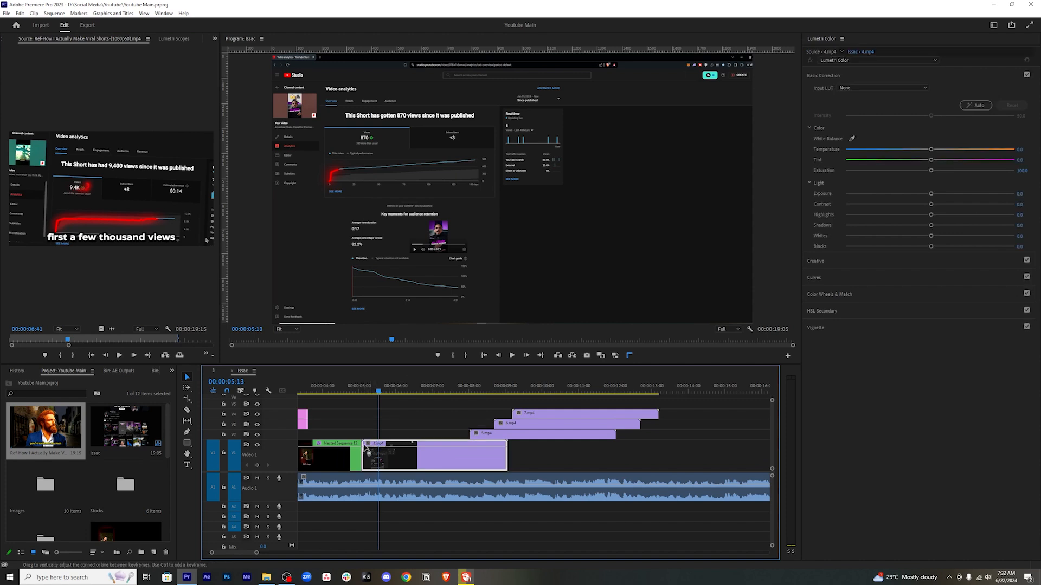
pyautogui.rightClick(369, 445)
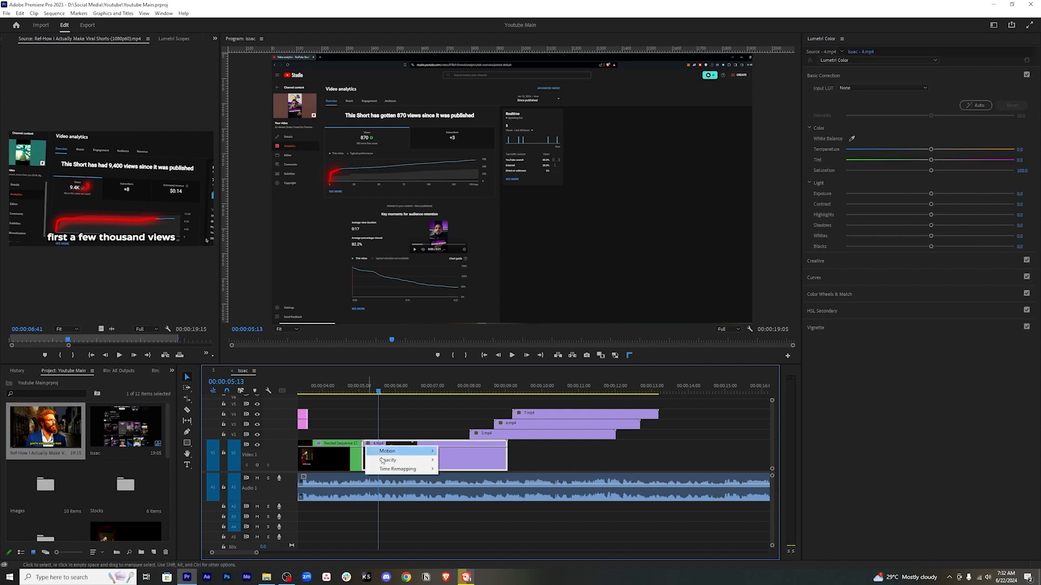
pyautogui.moveTo(423, 469)
pyautogui.click(471, 469)
# Add a speed keyframe to 4.mp4 at about 00:00:06:23, slow down the section after it, and spread the keyframe into a gradual ramp.
pyautogui.moveTo(379, 391); pyautogui.dragTo(432, 400)
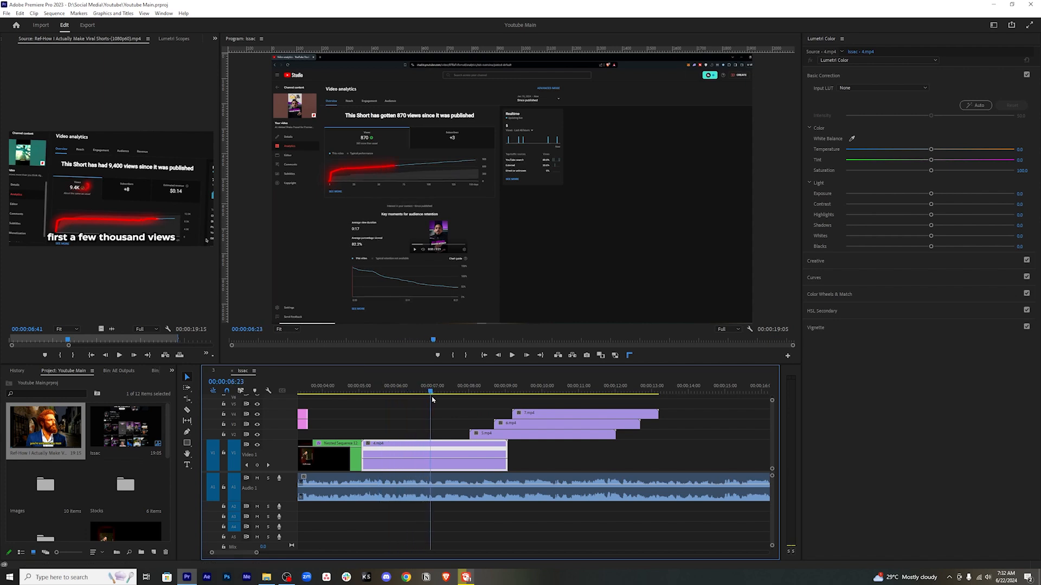
pyautogui.press('p')
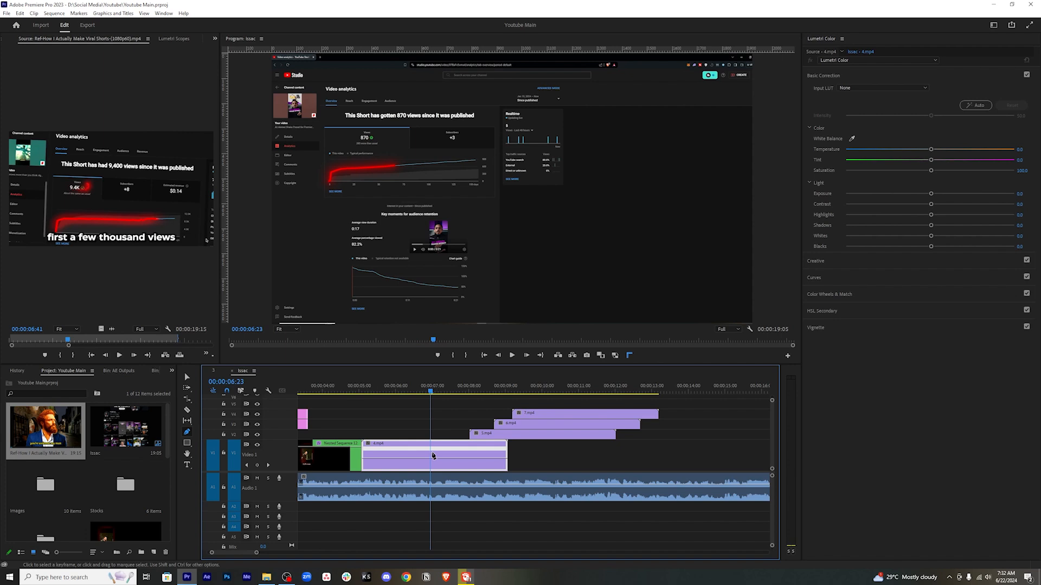
pyautogui.click(430, 448)
pyautogui.press('v')
pyautogui.moveTo(453, 456)
pyautogui.mouseDown()
pyautogui.moveTo(455, 477)
pyautogui.moveTo(455, 465)
pyautogui.mouseUp()
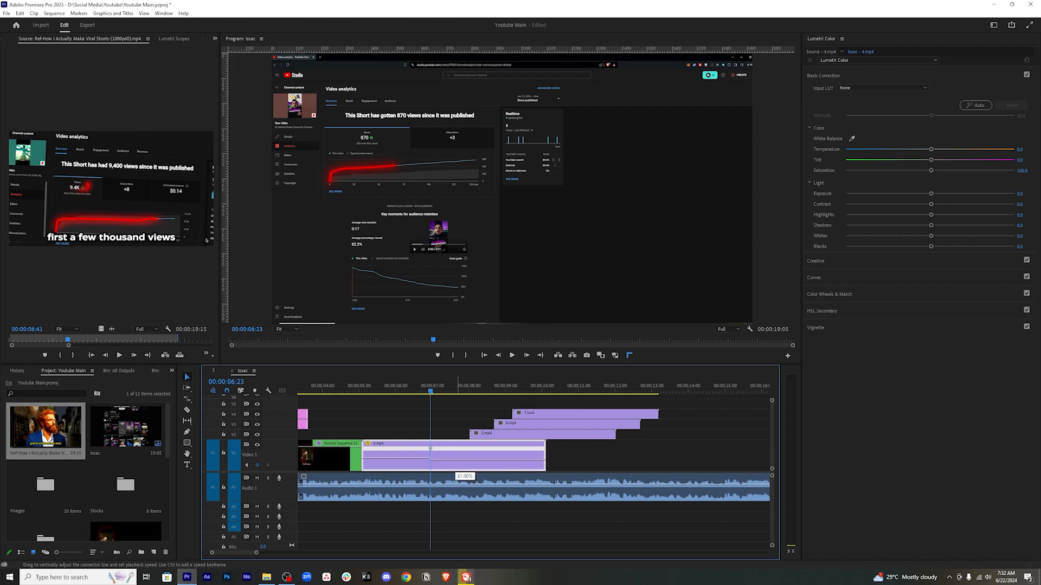
pyautogui.moveTo(461, 473)
pyautogui.mouseDown()
pyautogui.moveTo(460, 462)
pyautogui.moveTo(465, 478)
pyautogui.mouseUp()
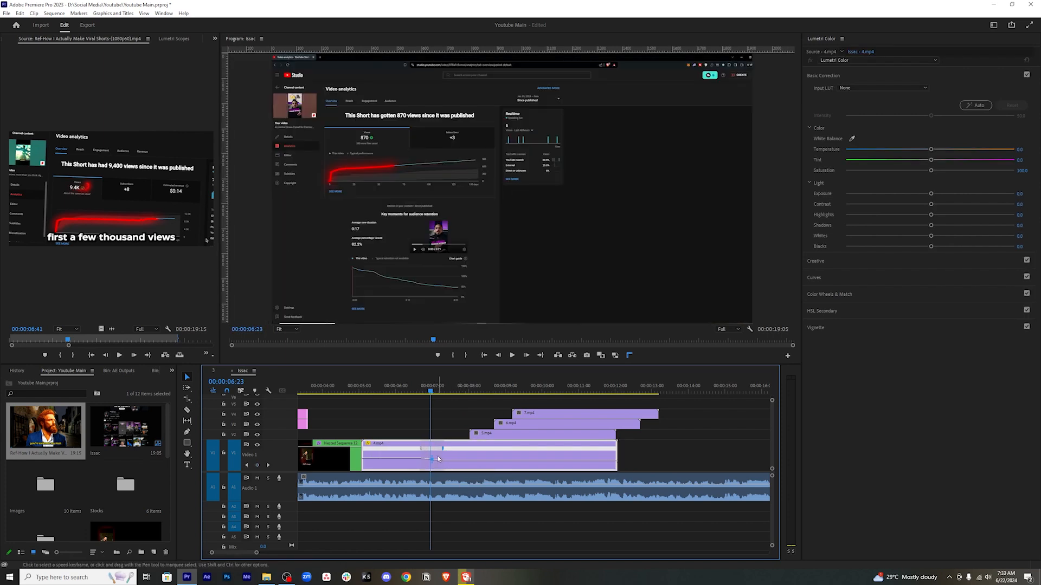
# Play back the speed ramp, increase the speed of 4.mp4's section before the ramp, and review it again.
pyautogui.click(355, 392)
pyautogui.press('space')
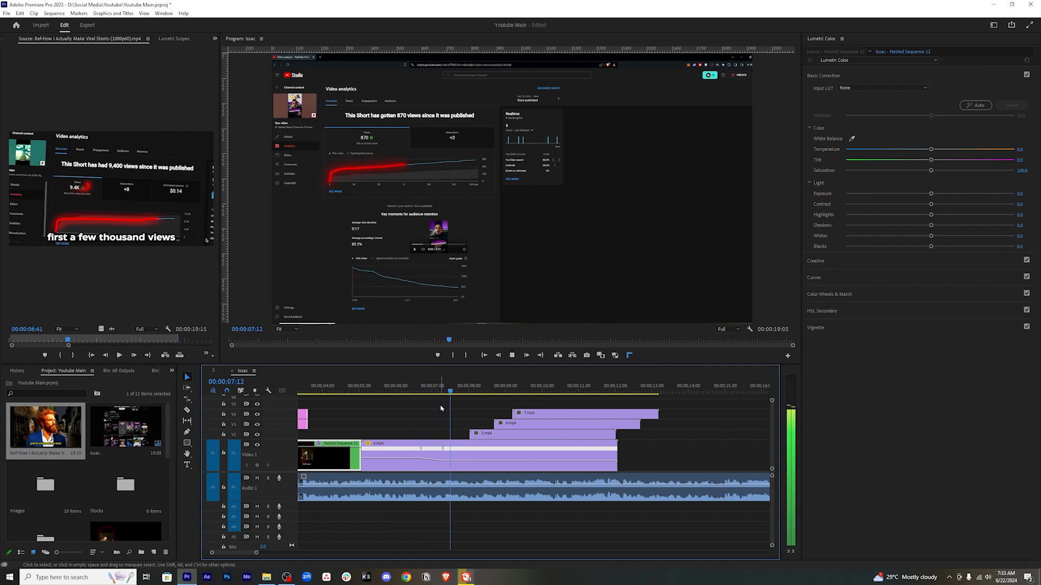
pyautogui.click(416, 396)
pyautogui.moveTo(408, 460); pyautogui.dragTo(387, 455)
pyautogui.moveTo(414, 393); pyautogui.dragTo(362, 394)
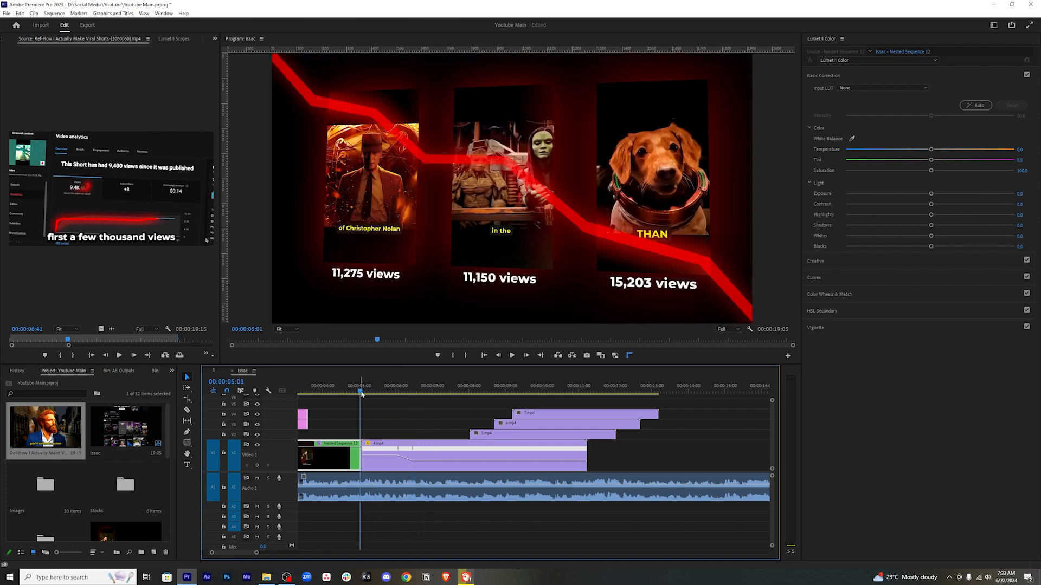
pyautogui.press('space')
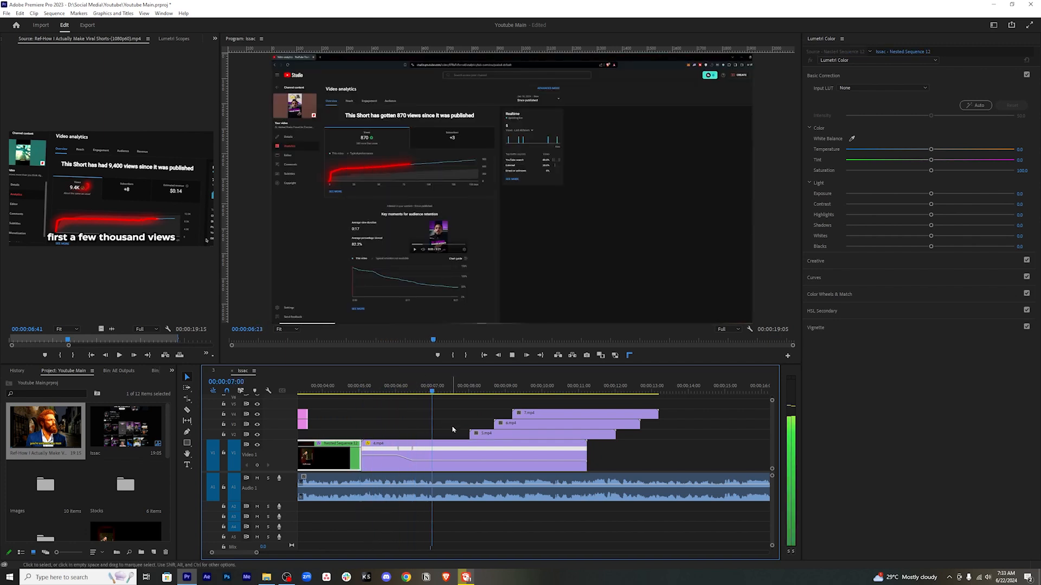
# Raise the speed of 4.mp4's section after the ramp, save the project, and play back the clip from its start.
pyautogui.click(450, 458)
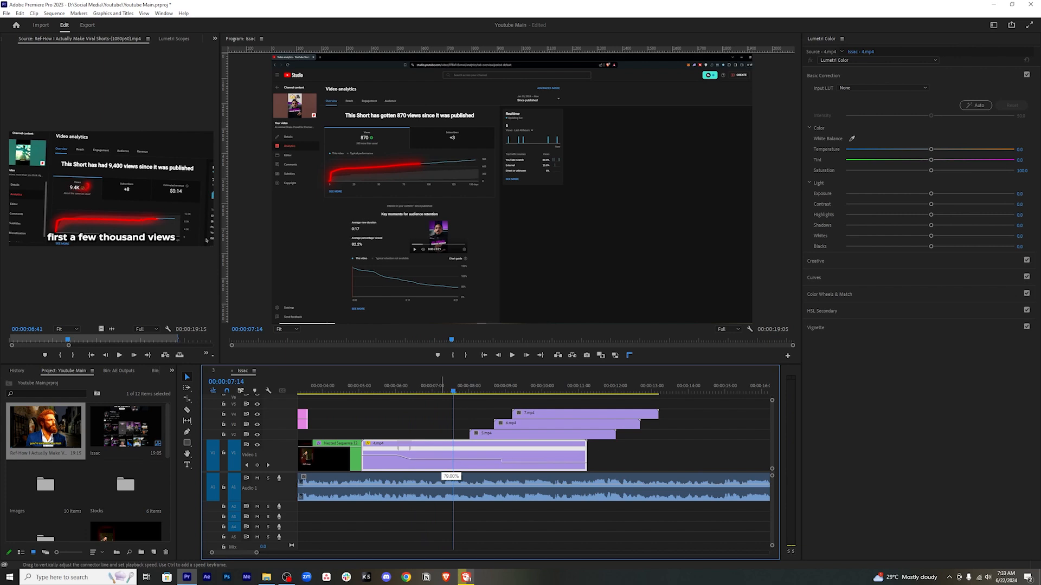
pyautogui.moveTo(450, 461); pyautogui.dragTo(432, 451)
pyautogui.moveTo(384, 391); pyautogui.dragTo(371, 393)
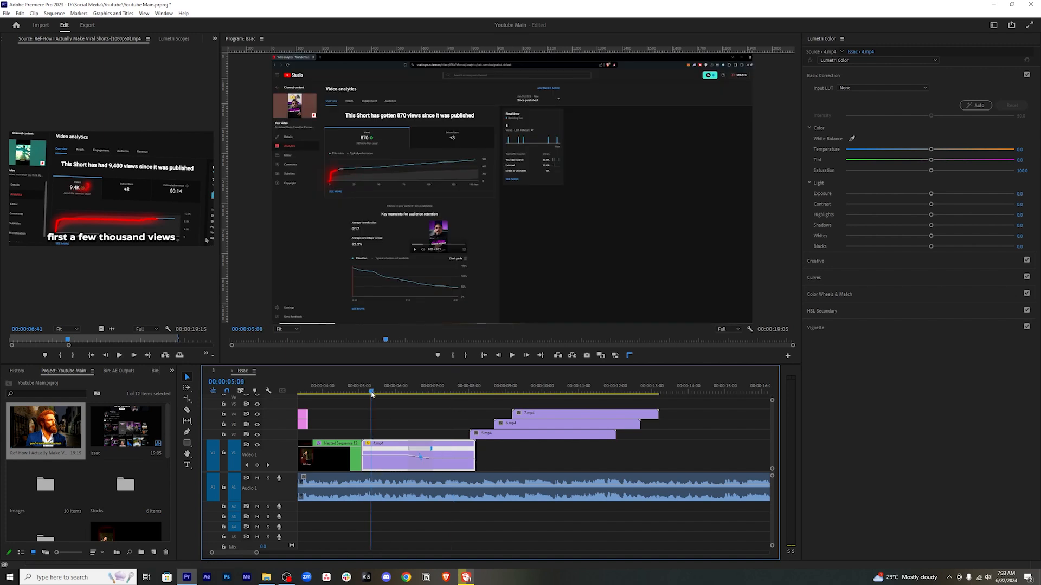
pyautogui.hotkey('ctrl', 's')
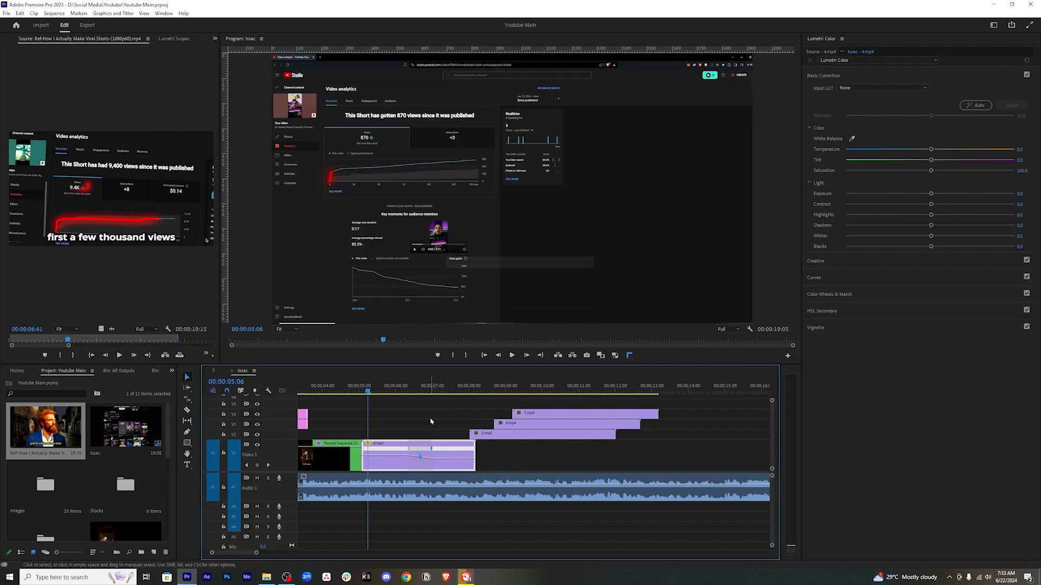
pyautogui.moveTo(369, 387); pyautogui.dragTo(359, 387)
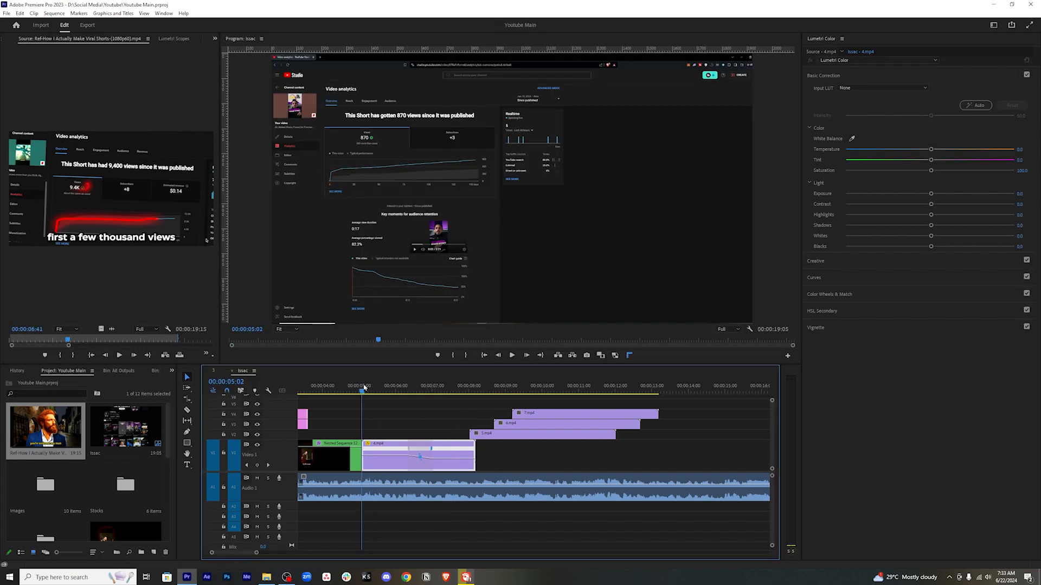
pyautogui.press('space')
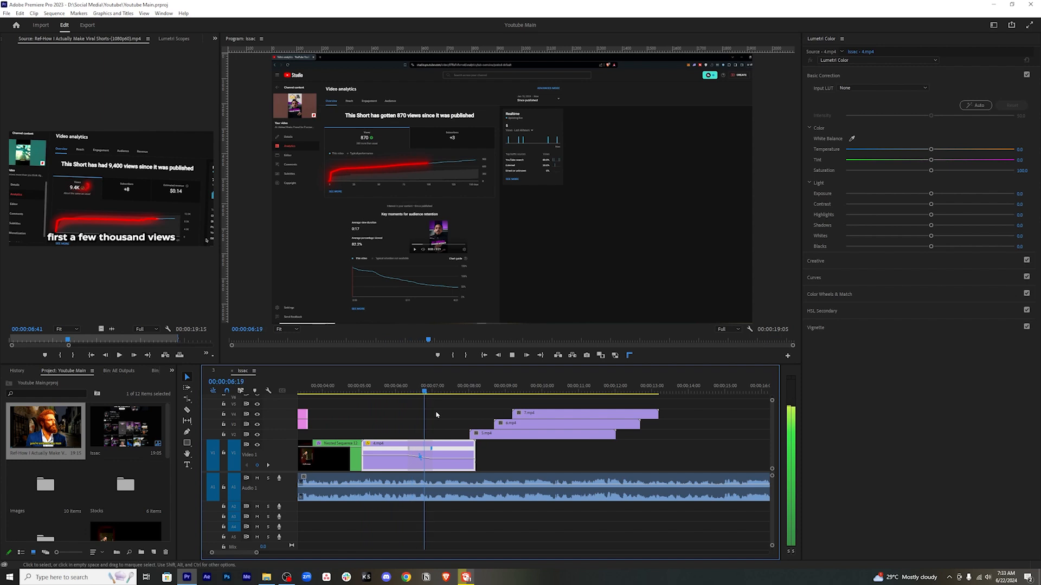
pyautogui.press('space')
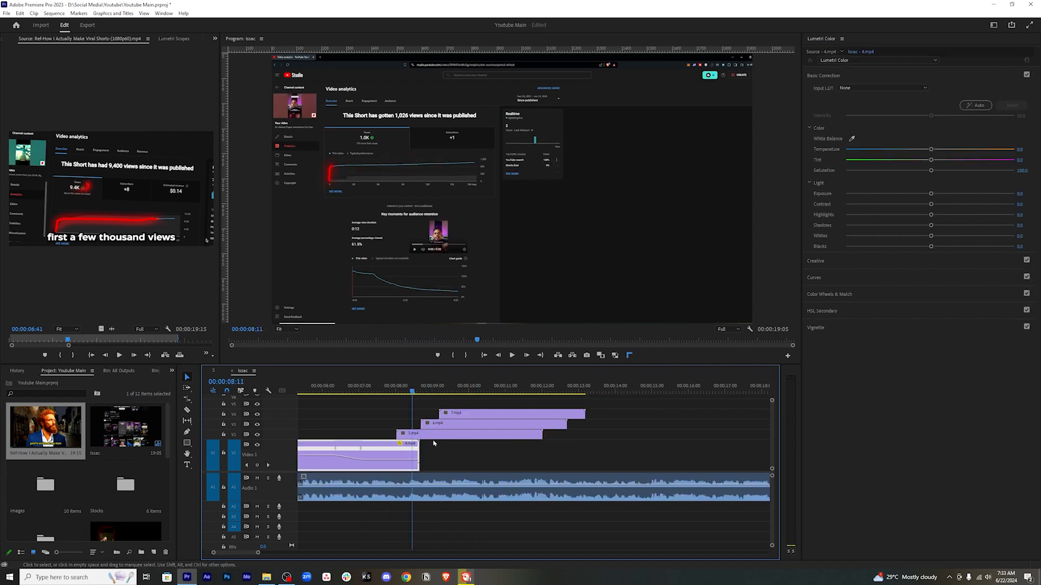
# Set the speed of 5.mp4 to 250% and play back the result.
pyautogui.click(433, 437)
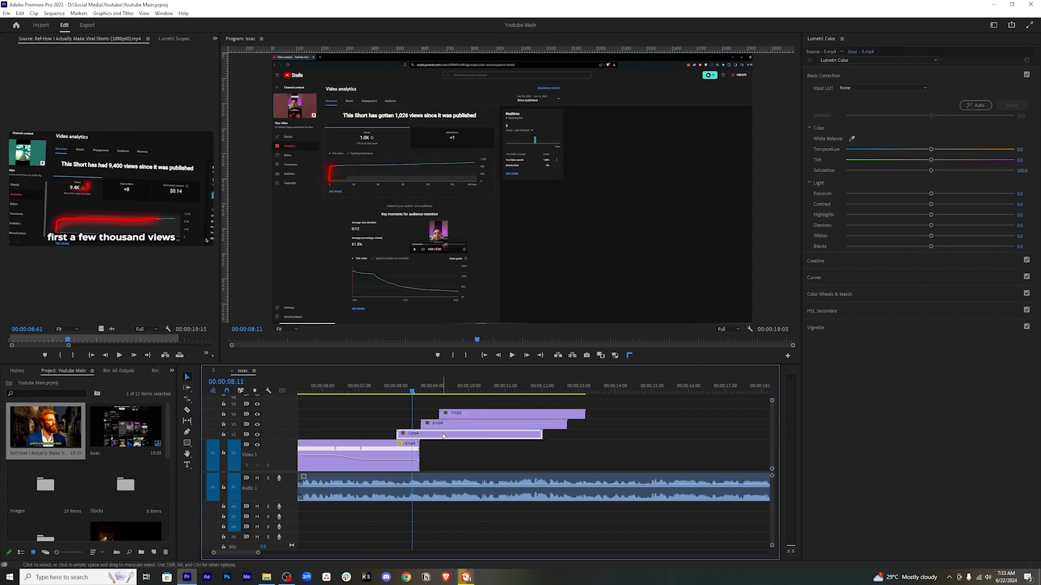
pyautogui.rightClick(450, 432)
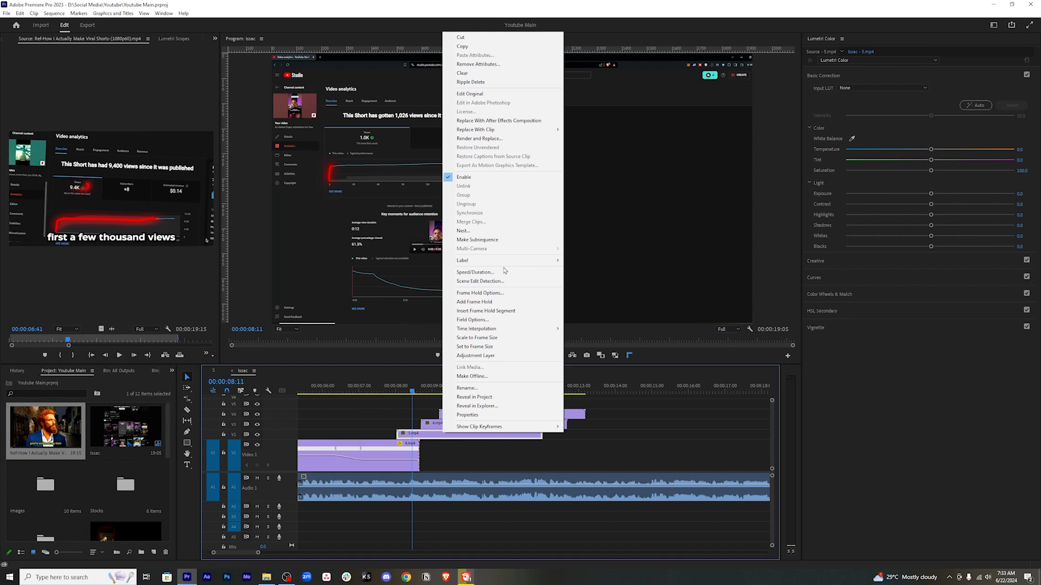
pyautogui.click(475, 272)
pyautogui.write('250')
pyautogui.press('Return')
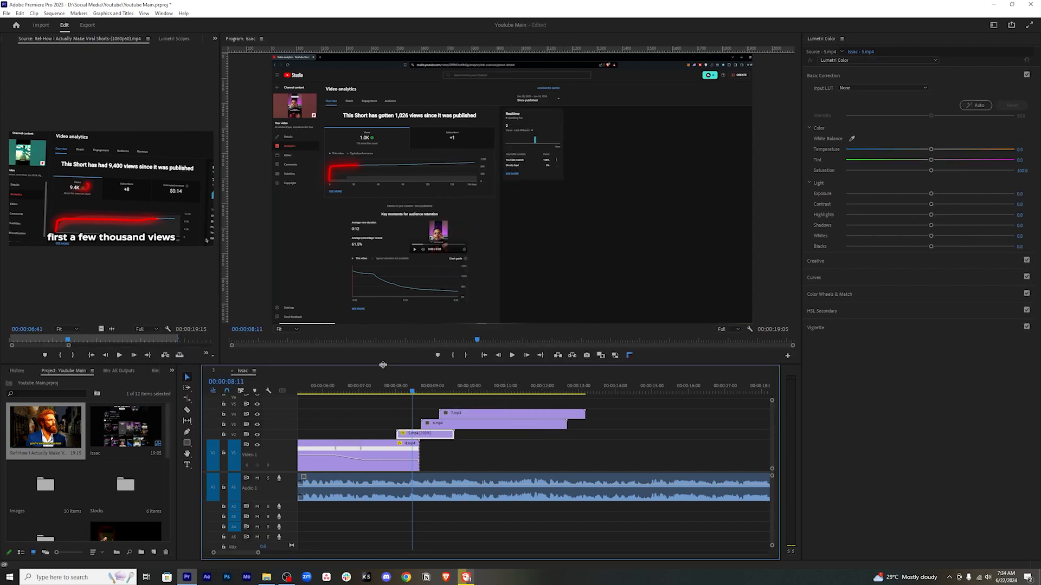
pyautogui.click(385, 391)
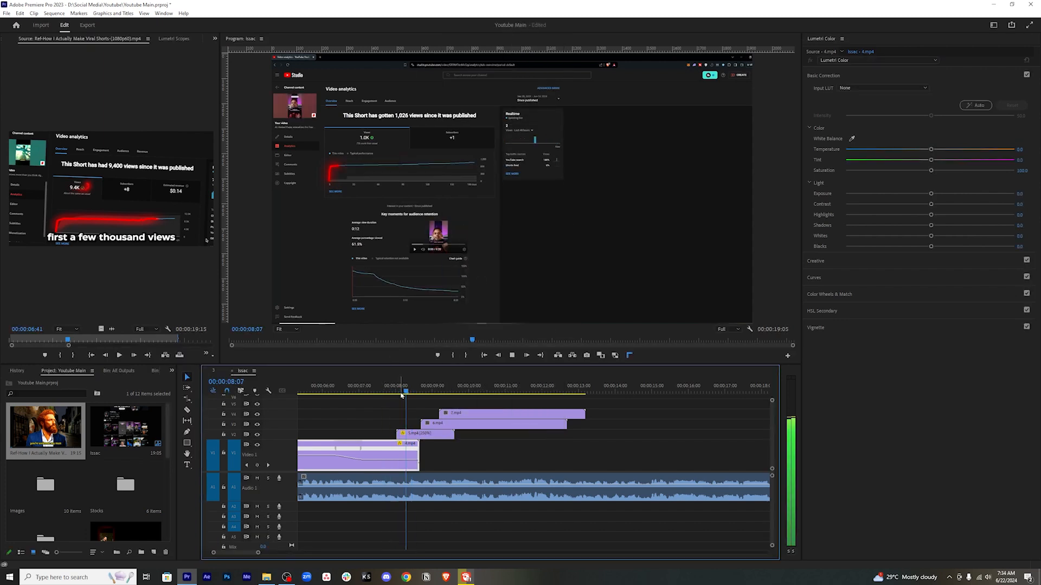
pyautogui.press('space')
# Set the speed of 6.mp4 to 228.57% and the speed of 7.mp4 to 260%.
pyautogui.rightClick(452, 427)
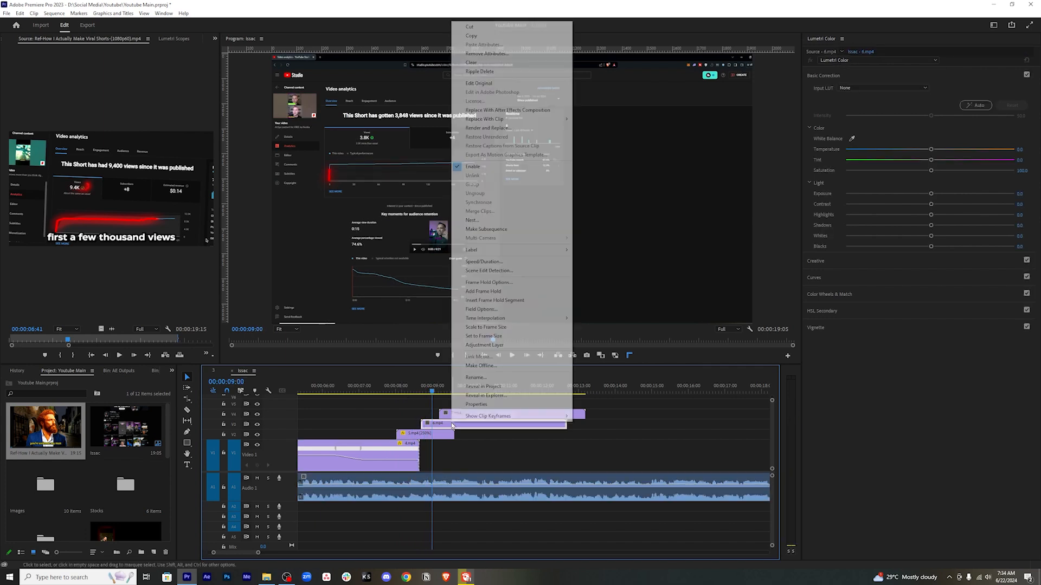
pyautogui.click(524, 266)
pyautogui.write('228.57')
pyautogui.press('Return')
pyautogui.rightClick(517, 415)
pyautogui.click(596, 253)
pyautogui.write('260')
pyautogui.press('Return')
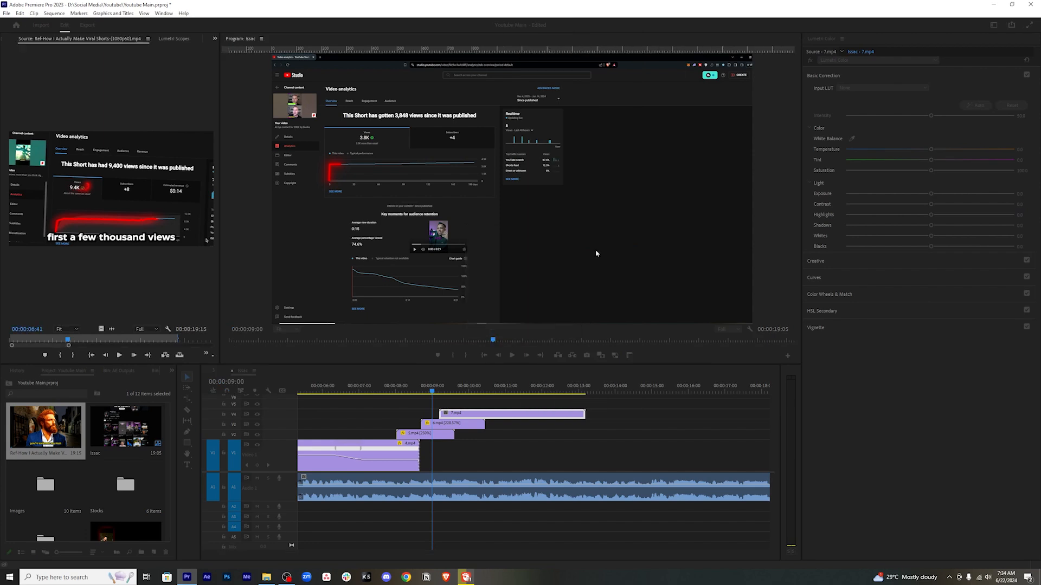
# Save the project, play back the retimed clips from about 00:00:07:08, and compare them with the matching reference video frame.
pyautogui.moveTo(394, 392); pyautogui.dragTo(372, 397)
pyautogui.hotkey('ctrl', 's')
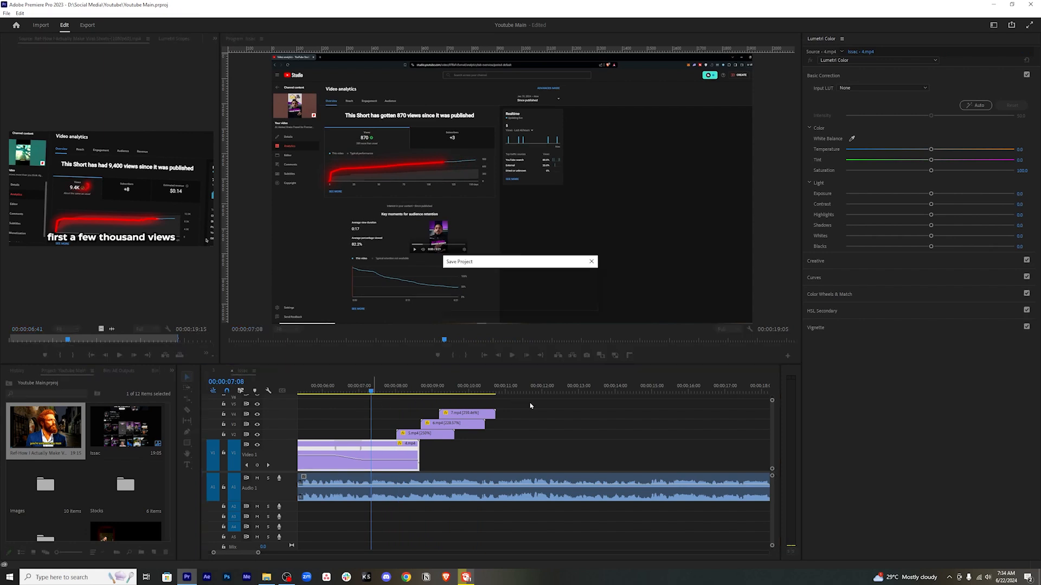
pyautogui.click(530, 406)
pyautogui.press('space')
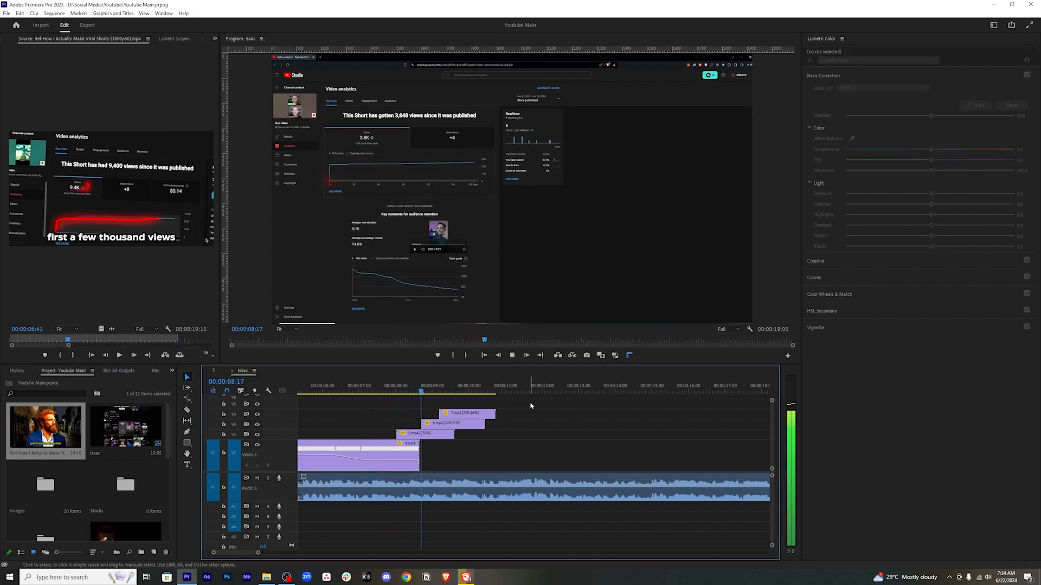
pyautogui.press('space')
pyautogui.press('f')
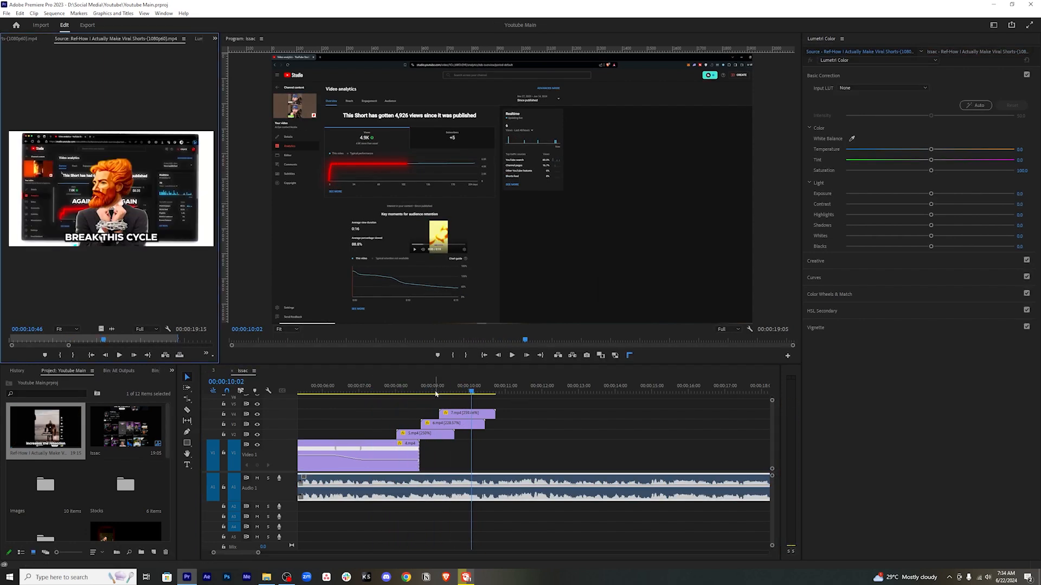
# Enlarge the V4 track and set the speed of 7.mp4 to 150%.
pyautogui.click(435, 392)
pyautogui.hscroll(3, 636, 441)
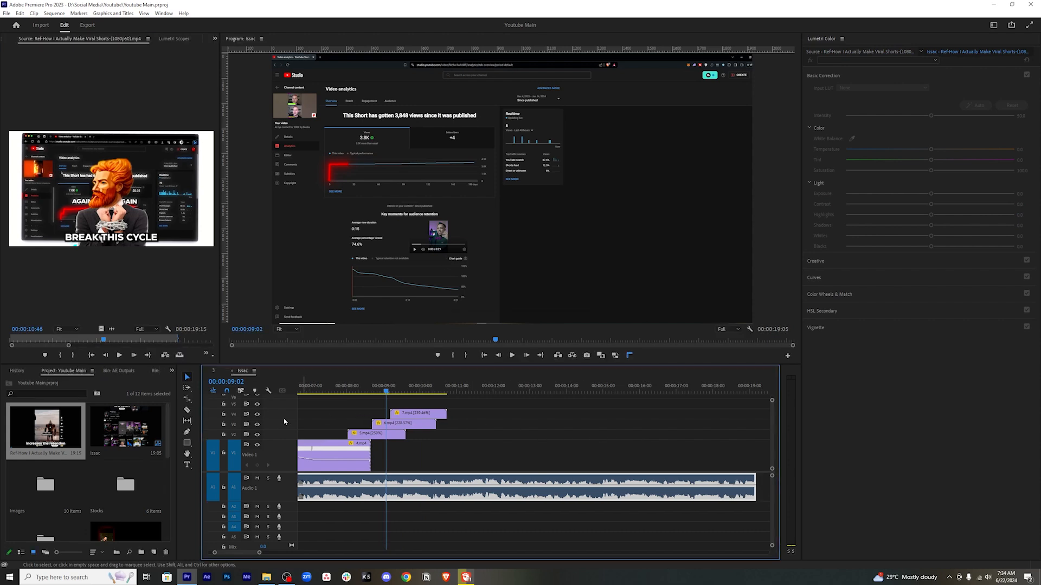
pyautogui.moveTo(275, 410); pyautogui.dragTo(275, 402)
pyautogui.click(398, 391)
pyautogui.click(420, 417)
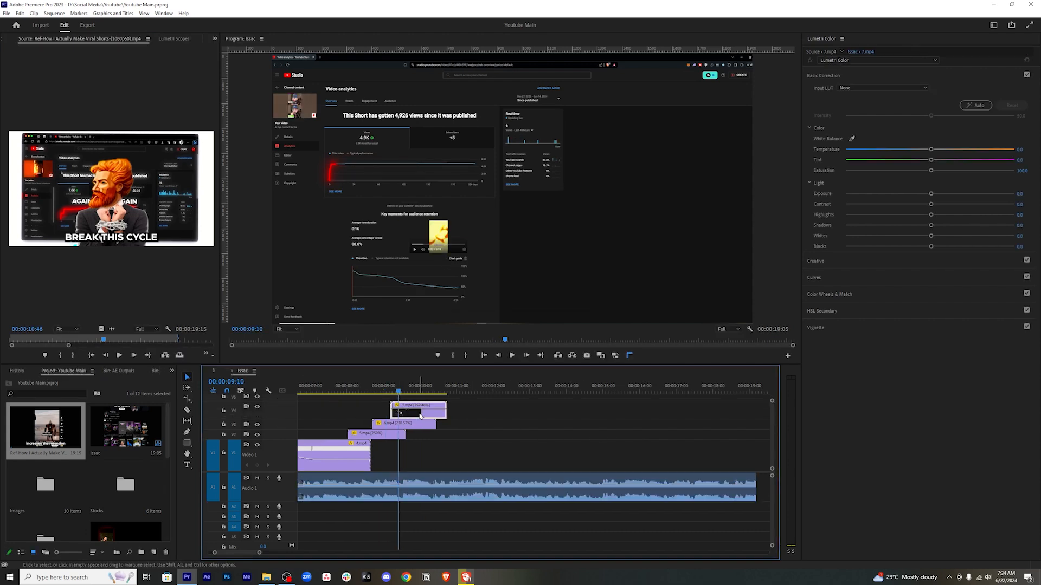
pyautogui.rightClick(420, 417)
pyautogui.click(483, 259)
pyautogui.write('150')
pyautogui.press('Return')
# Nest the four clips 4.mp4 through 7.mp4 into a sequence named "Line animations".
pyautogui.moveTo(468, 403); pyautogui.dragTo(364, 451)
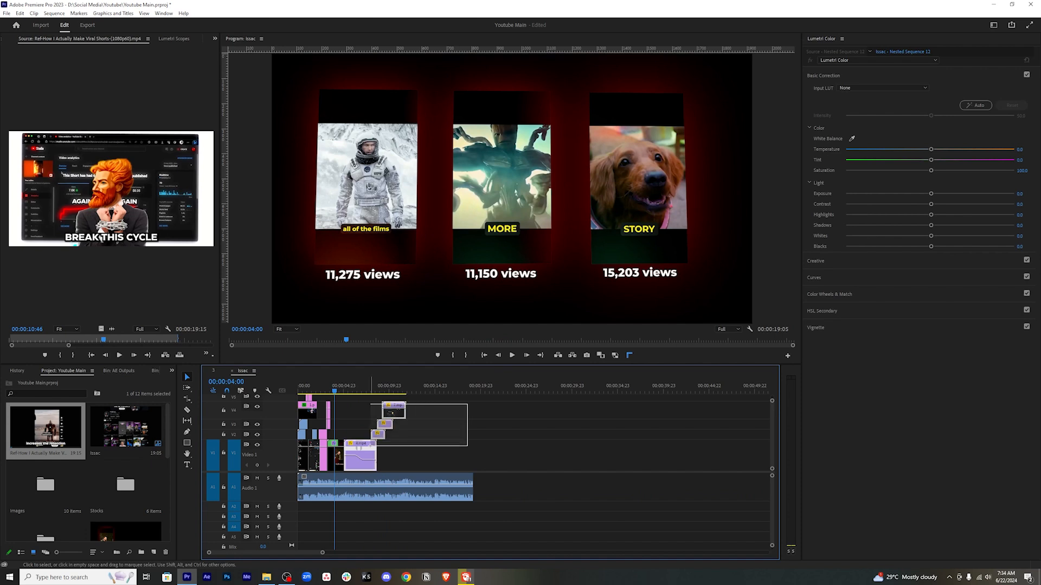
pyautogui.click(358, 390)
pyautogui.moveTo(425, 403); pyautogui.dragTo(368, 448)
pyautogui.rightClick(367, 449)
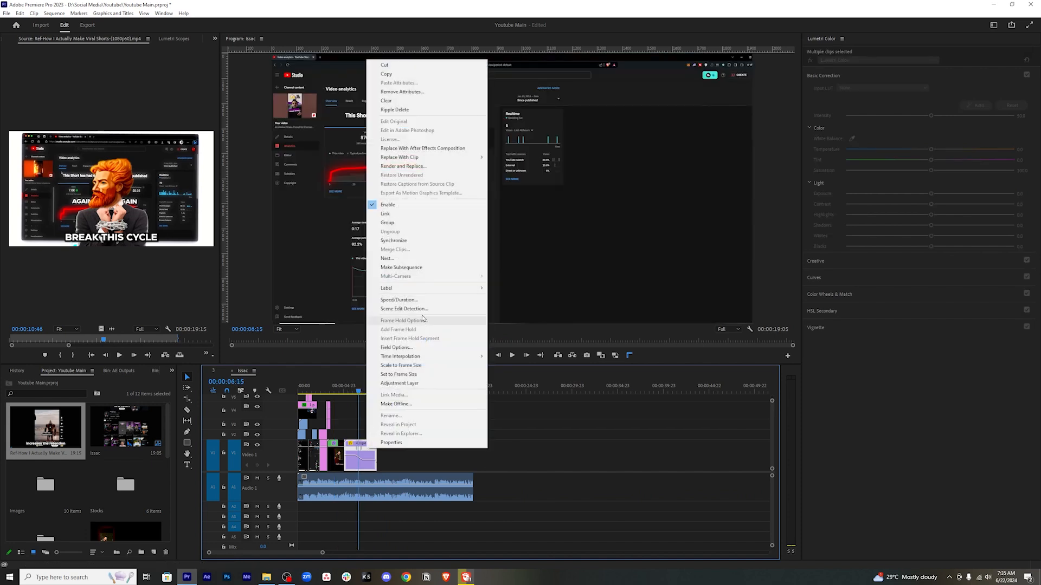
pyautogui.click(387, 258)
pyautogui.write('L')
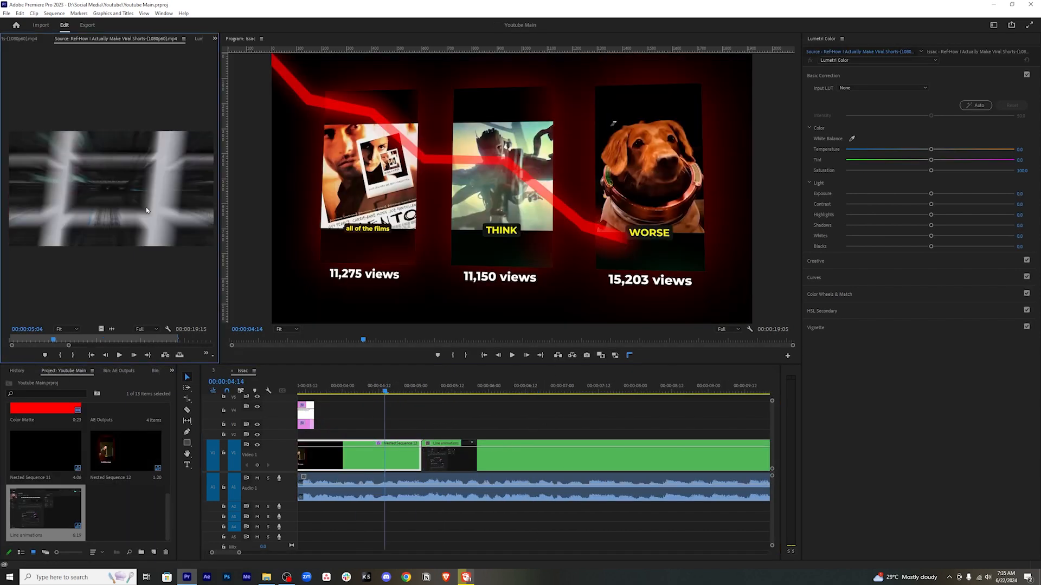
# Add the Zoom In transition from Premiere Composer's Starter Pack at the cut between Nested Sequence 12 and Line animations.
pyautogui.click(412, 419)
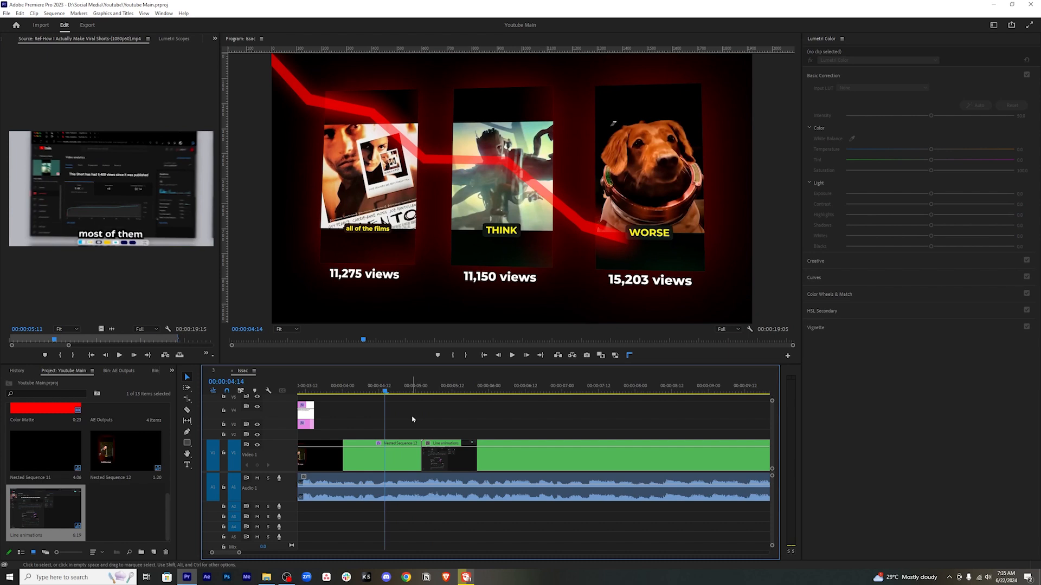
pyautogui.click(168, 16)
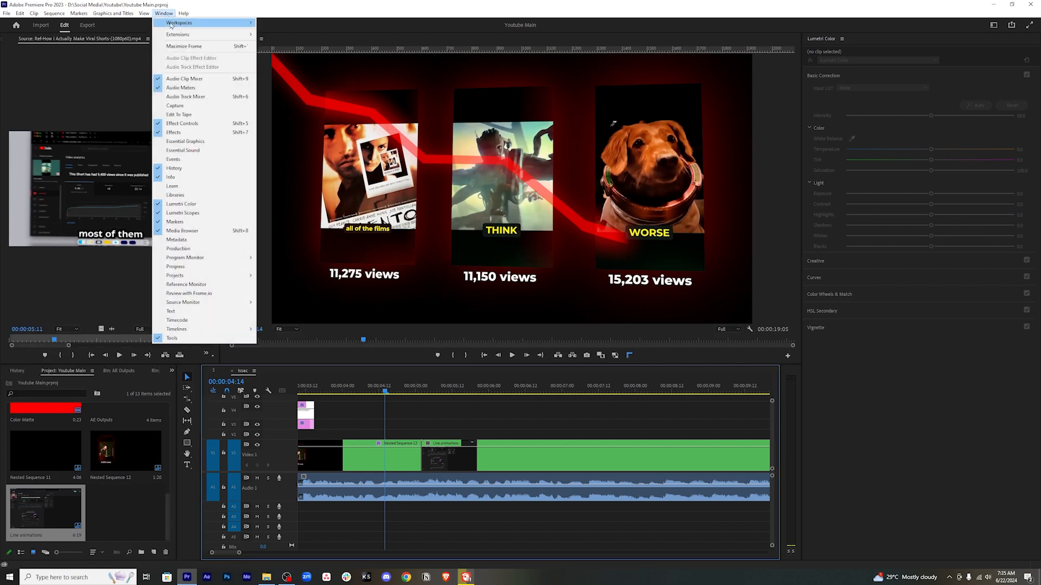
pyautogui.moveTo(184, 35)
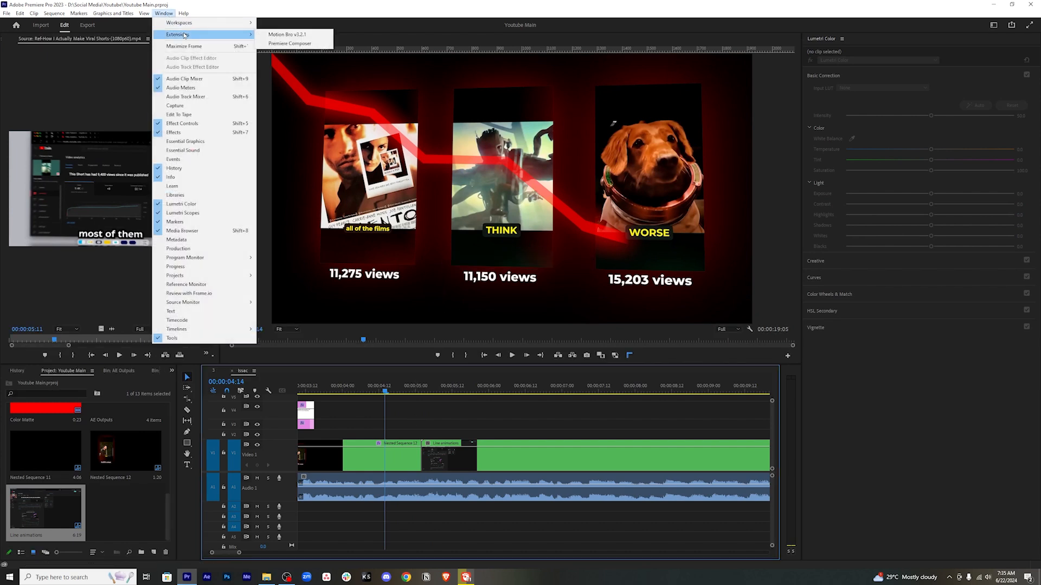
pyautogui.click(320, 43)
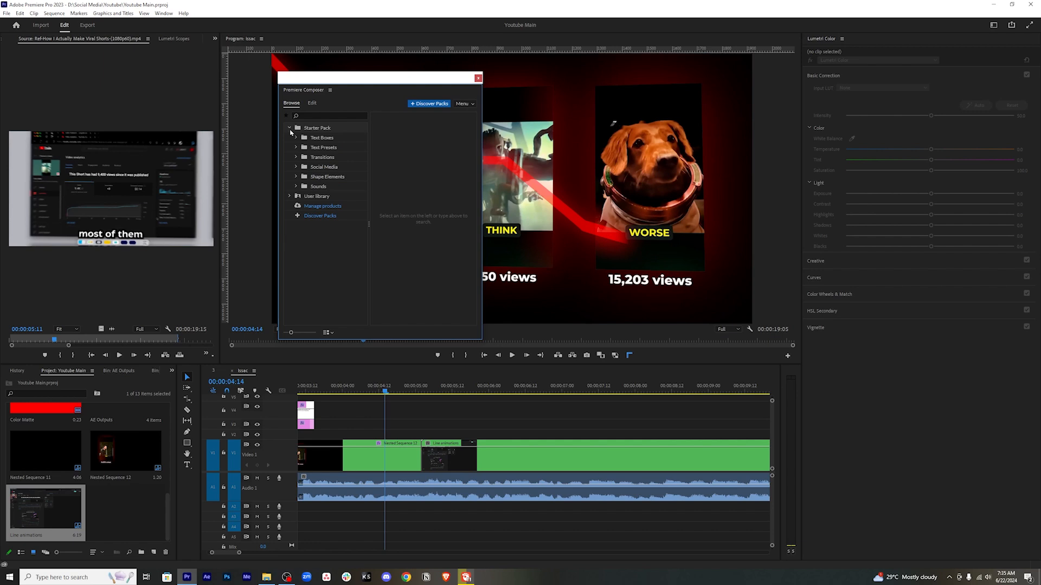
pyautogui.click(316, 158)
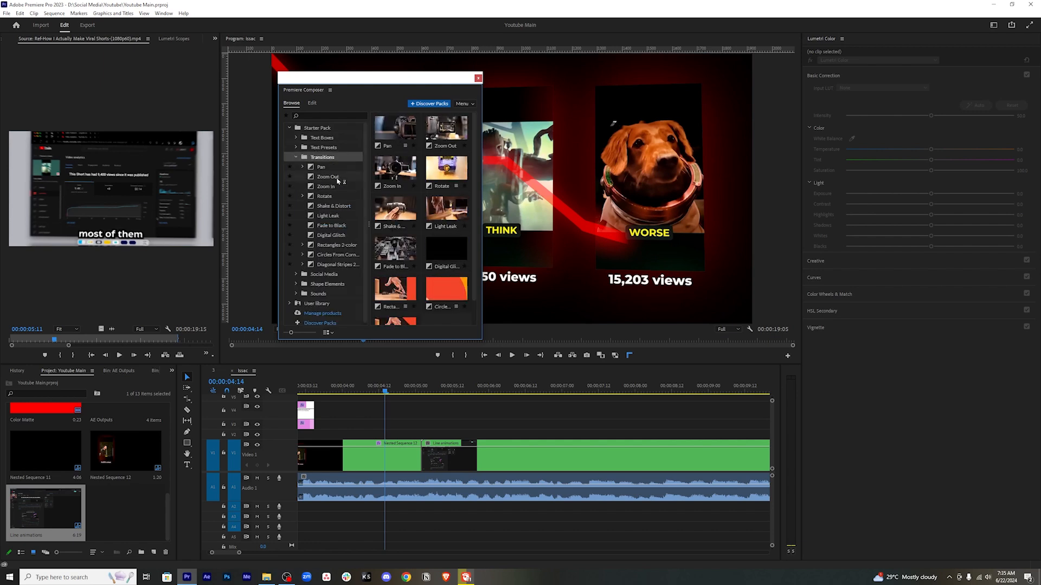
pyautogui.click(326, 186)
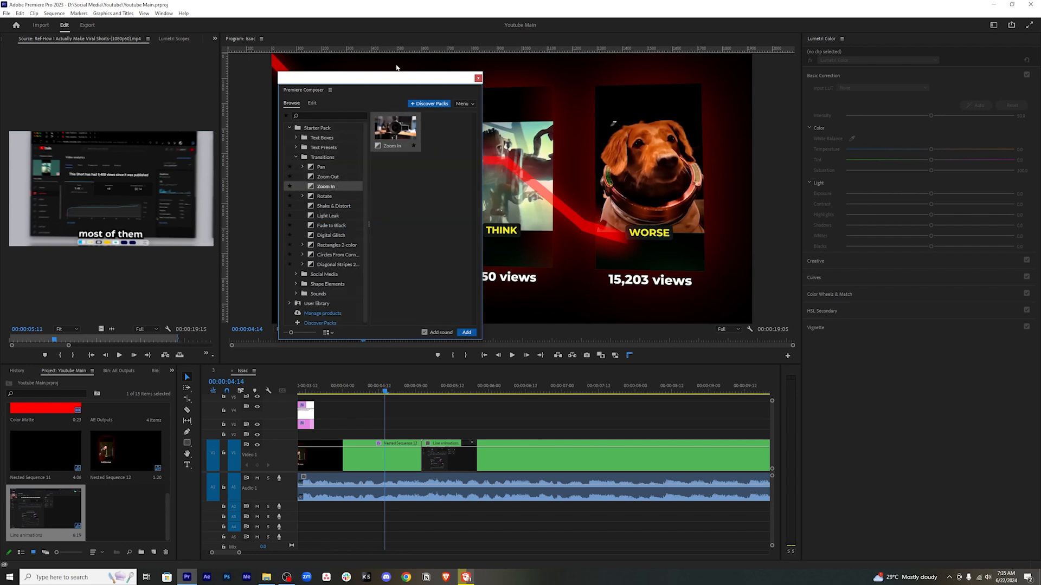
pyautogui.moveTo(392, 83); pyautogui.dragTo(209, 87)
pyautogui.moveTo(212, 133); pyautogui.dragTo(431, 436)
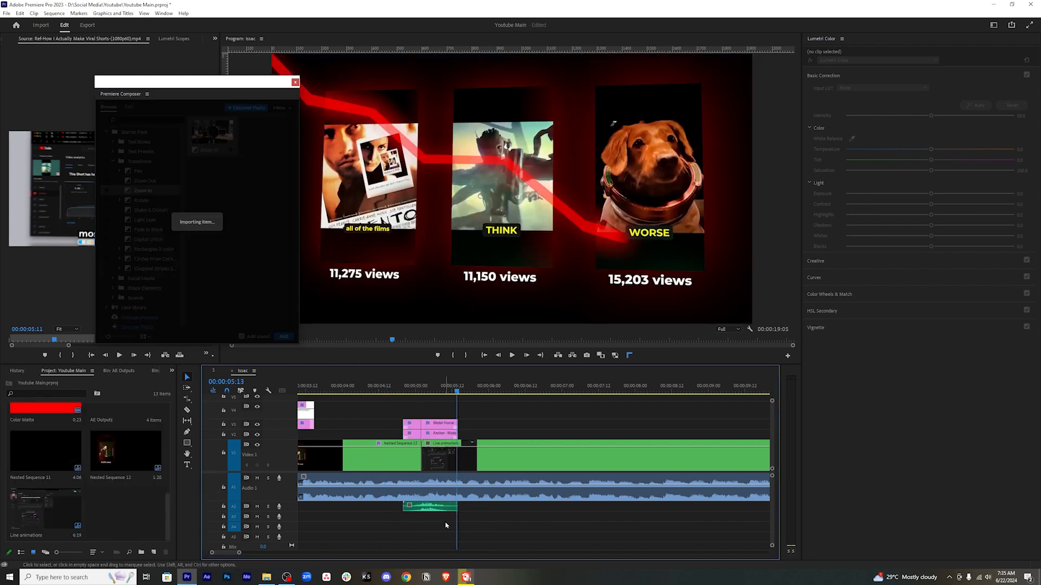
# Delete the transition's sound clip from the A2 track and close Premiere Composer.
pyautogui.click(447, 514)
pyautogui.press('Delete')
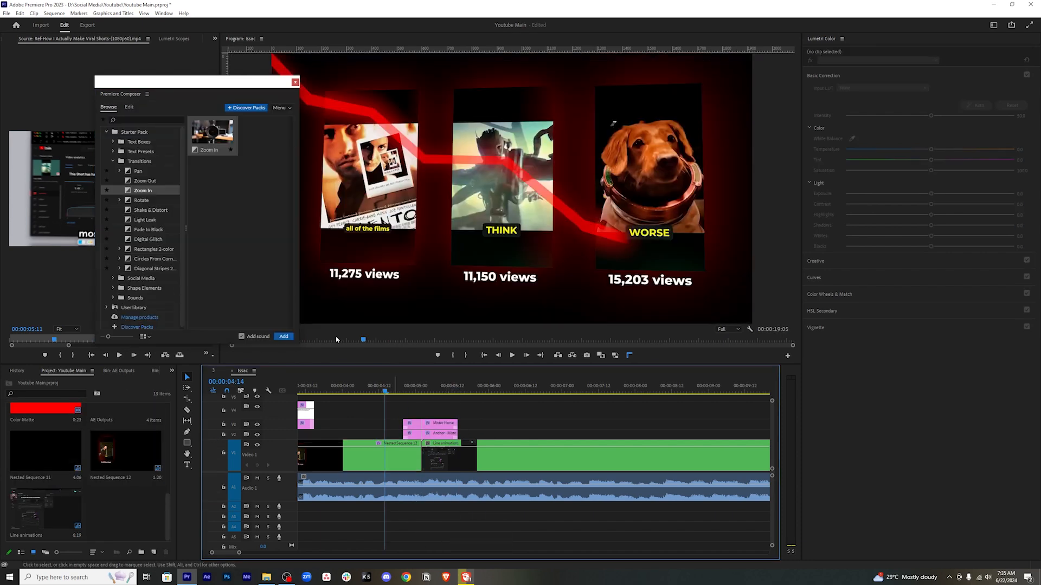
pyautogui.click(295, 82)
# Inspect the transition around 00:00:04:22 and disable Alpha Adjust on its upper graphic clip before the cut to remove the red fill.
pyautogui.click(412, 393)
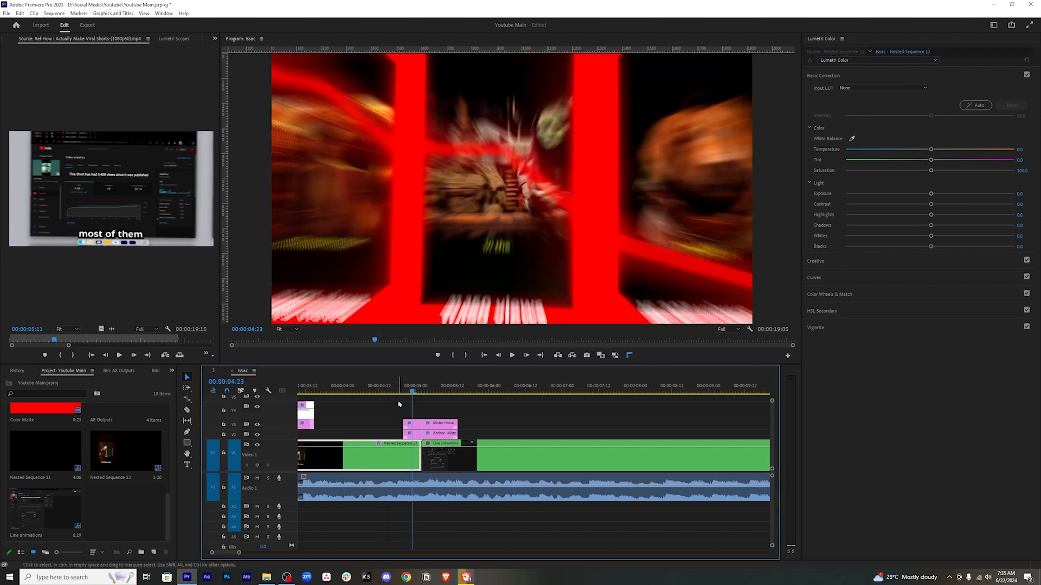
pyautogui.click(402, 390)
pyautogui.click(403, 390)
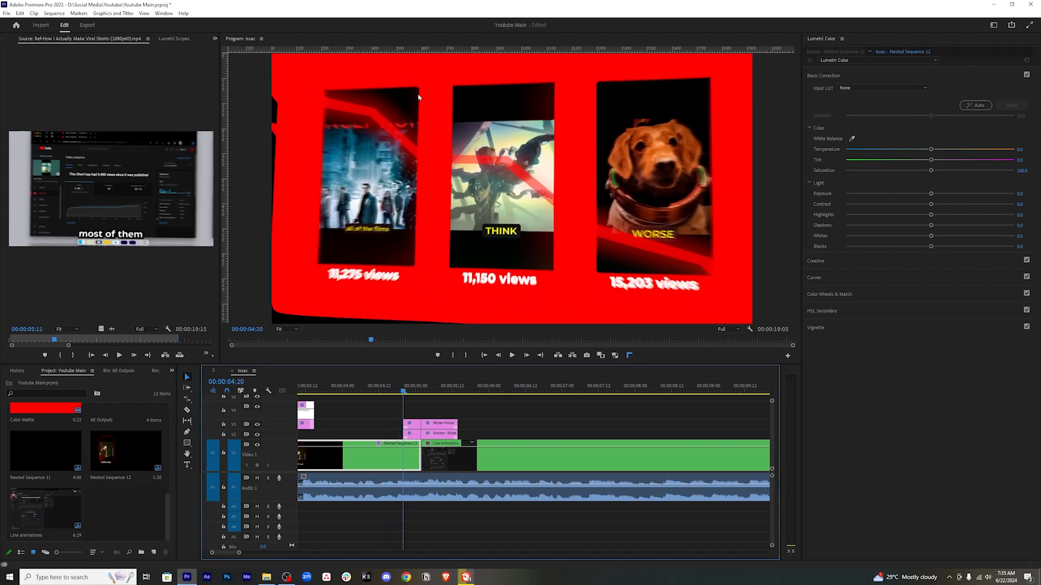
pyautogui.click(410, 389)
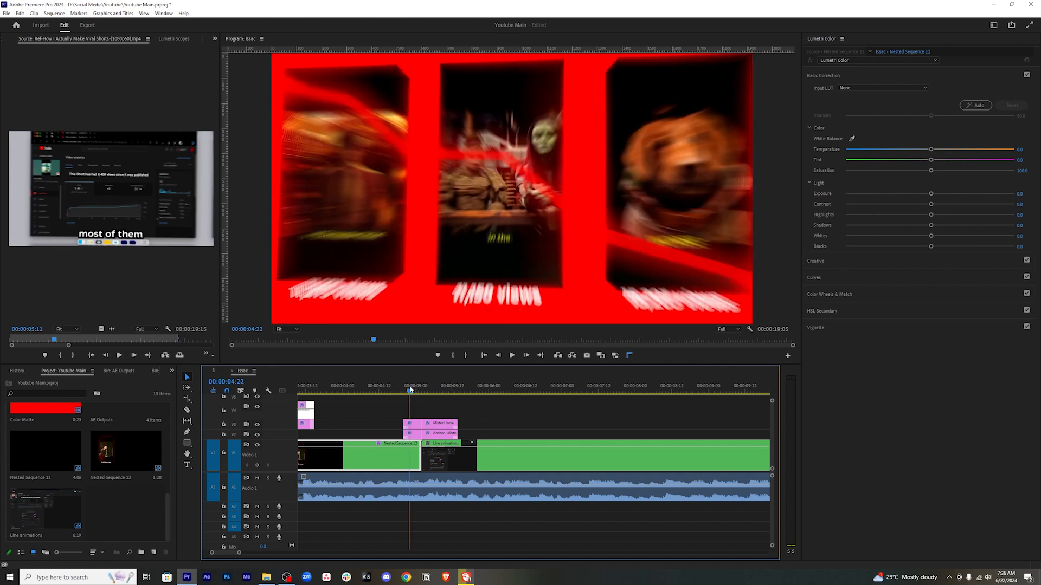
pyautogui.click(415, 427)
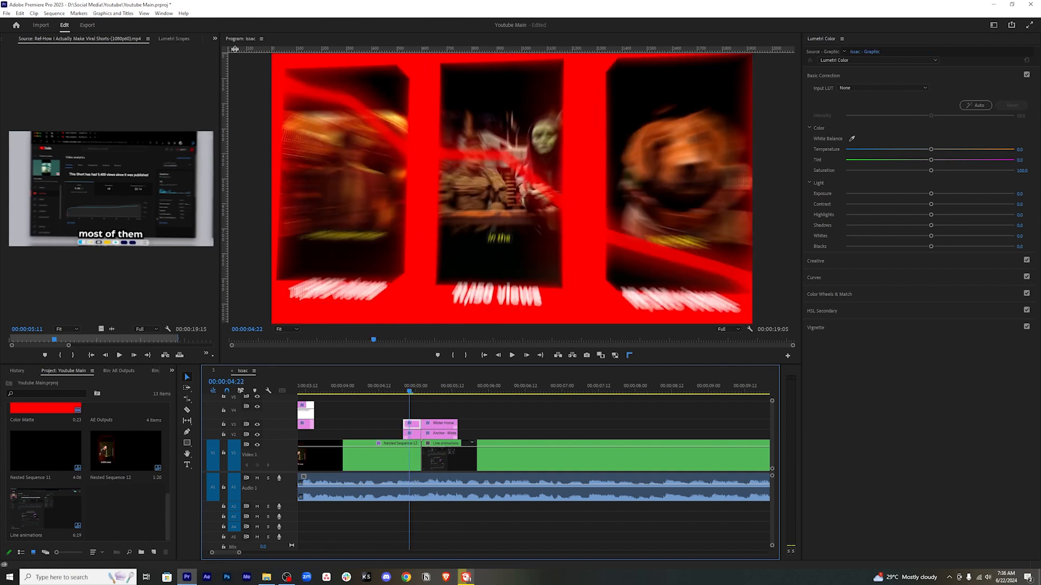
pyautogui.click(214, 38)
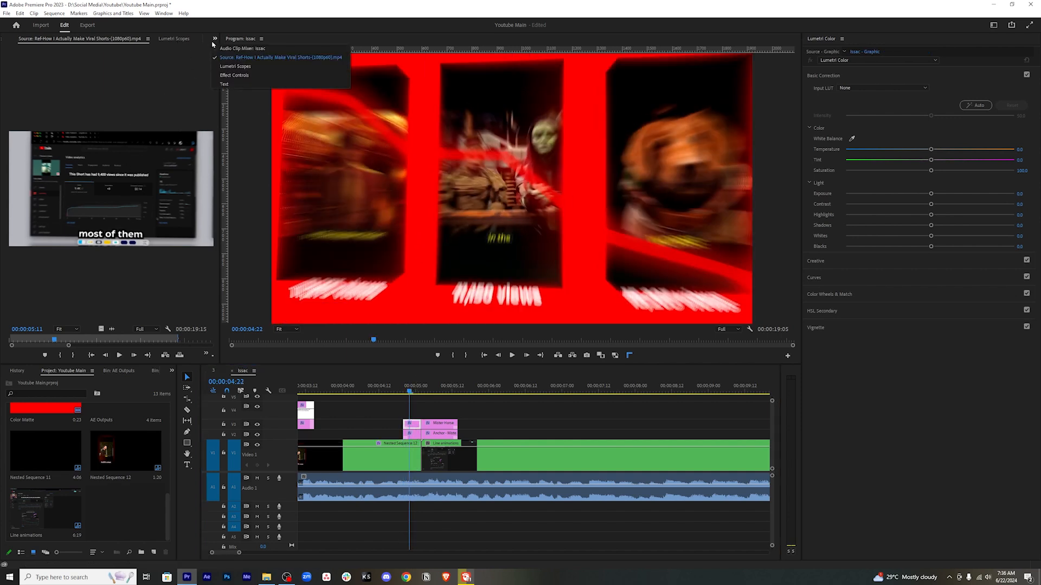
pyautogui.click(244, 69)
pyautogui.click(100, 54)
pyautogui.click(388, 416)
pyautogui.click(413, 425)
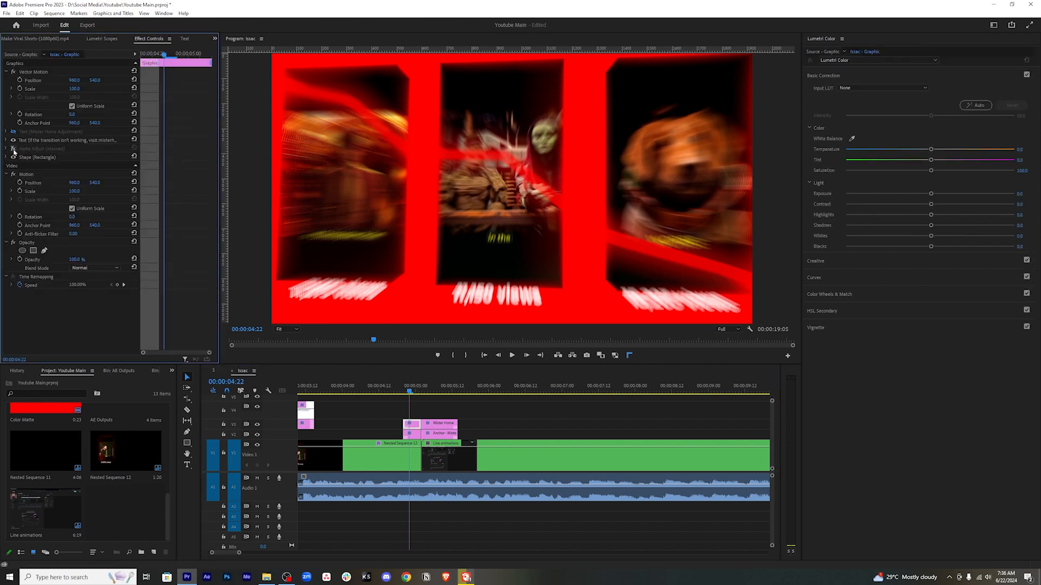
pyautogui.click(13, 149)
# Save the project and play back the zoom transition from just before the cut.
pyautogui.hotkey('ctrl', 's')
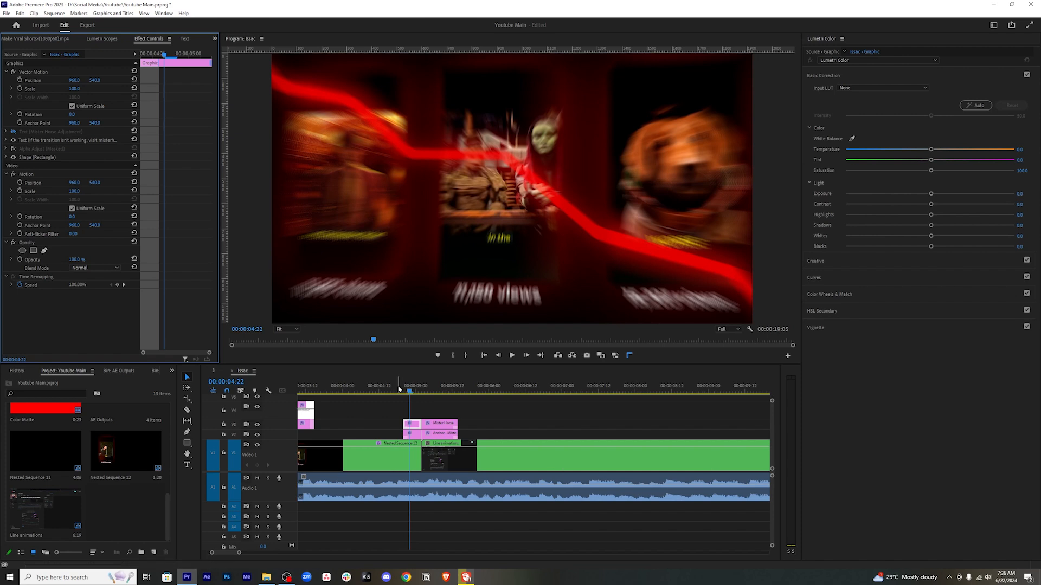
pyautogui.click(400, 390)
pyautogui.press('space')
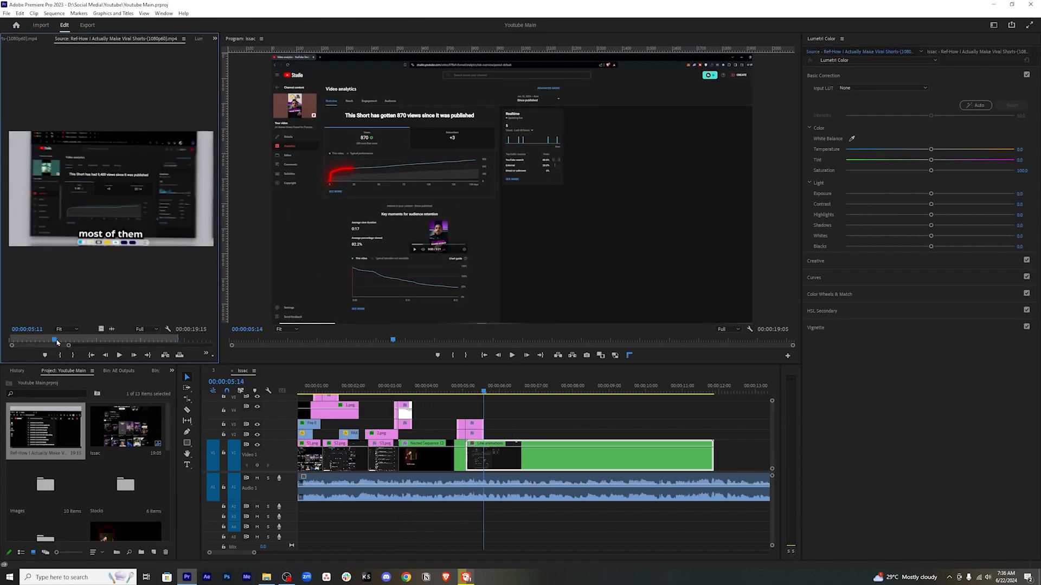
# Go through the reference video frame by frame from about 00:00:05:11 to examine the analytics shots' zoom, tilt and line motion.
pyautogui.moveTo(58, 342); pyautogui.dragTo(57, 342)
pyautogui.press('Right')
pyautogui.press('Right')
pyautogui.press('Right')
pyautogui.press('Right')
pyautogui.press('Right')
pyautogui.press('Right')
pyautogui.press('Right')
pyautogui.press('Right')
pyautogui.press('Right')
pyautogui.press('Right')
pyautogui.press('Right')
pyautogui.press('Right')
pyautogui.press('Right')
pyautogui.press('Right')
pyautogui.press('Right')
pyautogui.press('Right')
pyautogui.press('Right')
pyautogui.press('Right')
pyautogui.press('Right')
pyautogui.press('Right')
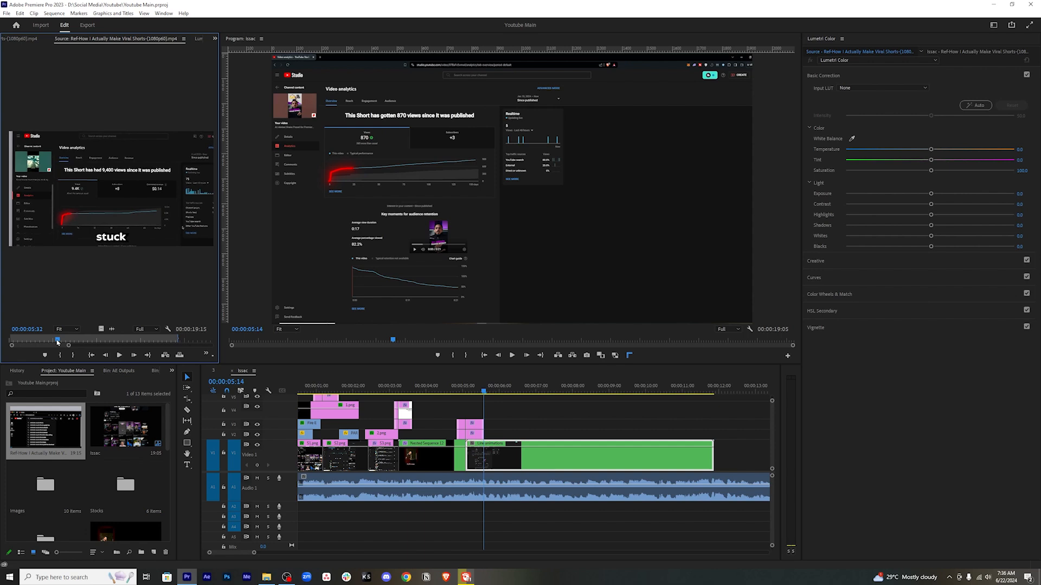
pyautogui.press('Right')
pyautogui.press('Right')
pyautogui.press('Right')
pyautogui.press('Right')
pyautogui.press('Right')
pyautogui.press('Right')
pyautogui.press('Right')
pyautogui.press('Right')
pyautogui.press('Right')
pyautogui.press('Right')
pyautogui.press('Right')
pyautogui.press('Right')
pyautogui.press('Right')
pyautogui.press('Right')
pyautogui.press('Right')
pyautogui.press('Right')
pyautogui.press('Right')
pyautogui.press('Right')
pyautogui.press('Right')
pyautogui.press('Right')
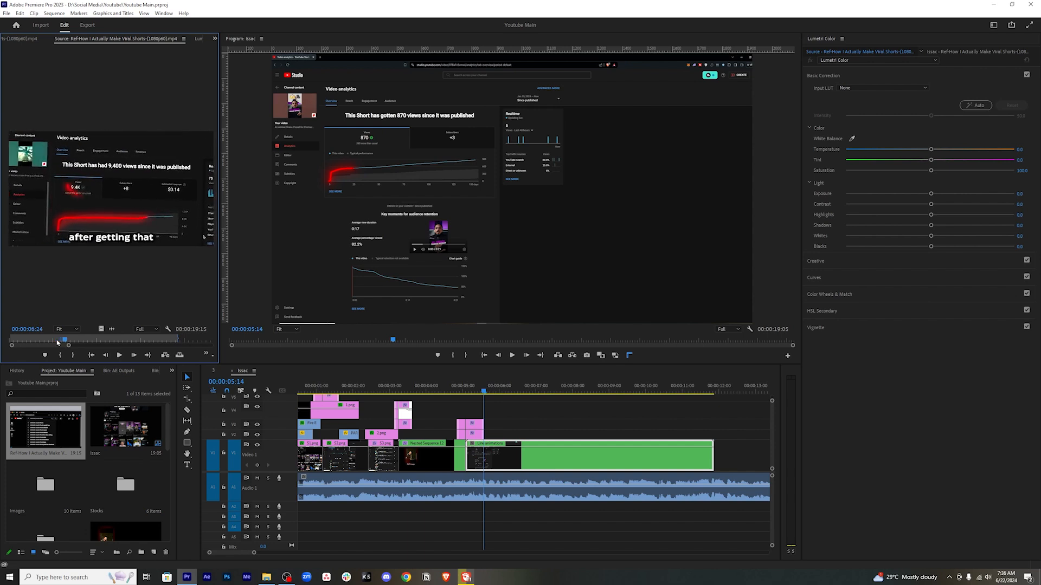
pyautogui.press('Right')
pyautogui.press('Right')
pyautogui.press('Right')
pyautogui.press('Right')
pyautogui.press('Right')
pyautogui.press('Right')
pyautogui.press('Right')
pyautogui.press('Right')
pyautogui.press('Right')
pyautogui.press('Right')
pyautogui.press('Right')
pyautogui.press('Right')
pyautogui.press('Right')
pyautogui.press('Right')
pyautogui.press('Right')
pyautogui.press('Right')
pyautogui.press('Right')
pyautogui.press('Right')
pyautogui.press('Right')
pyautogui.press('Right')
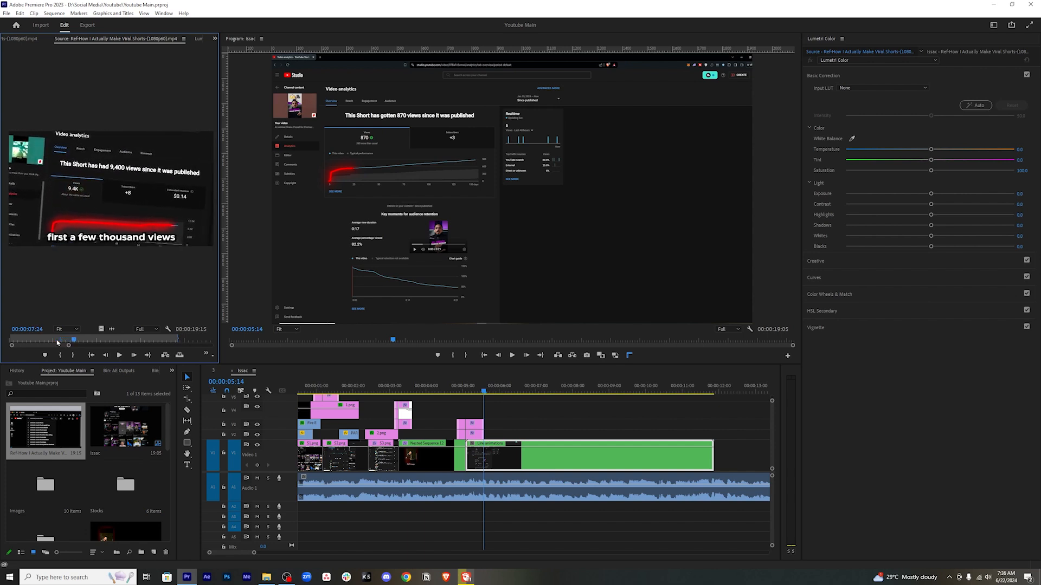
pyautogui.press('Right')
pyautogui.press('Right')
pyautogui.press('Right')
pyautogui.press('Right')
pyautogui.press('Right')
pyautogui.press('Right')
pyautogui.press('Right')
pyautogui.press('Right')
pyautogui.press('Right')
pyautogui.press('Right')
pyautogui.press('Right')
pyautogui.press('Right')
pyautogui.press('Right')
pyautogui.press('Right')
pyautogui.press('Right')
pyautogui.press('Right')
pyautogui.press('Right')
pyautogui.press('Right')
pyautogui.press('Right')
pyautogui.press('Right')
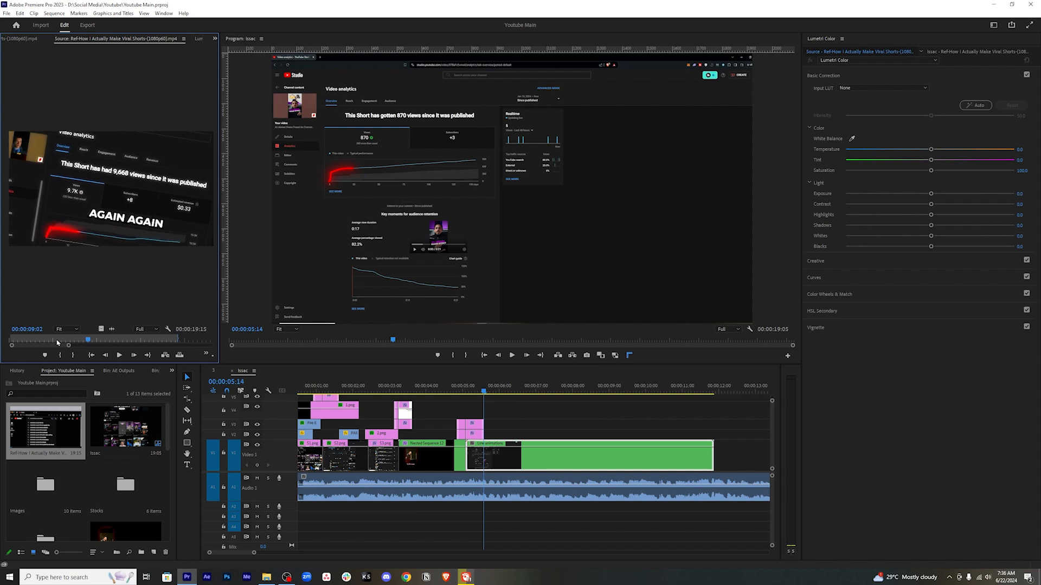
pyautogui.press('Left')
pyautogui.press('Left')
pyautogui.press('Left')
pyautogui.press('Left')
pyautogui.press('Left')
pyautogui.press('Left')
pyautogui.press('Left')
pyautogui.press('Left')
pyautogui.press('Left')
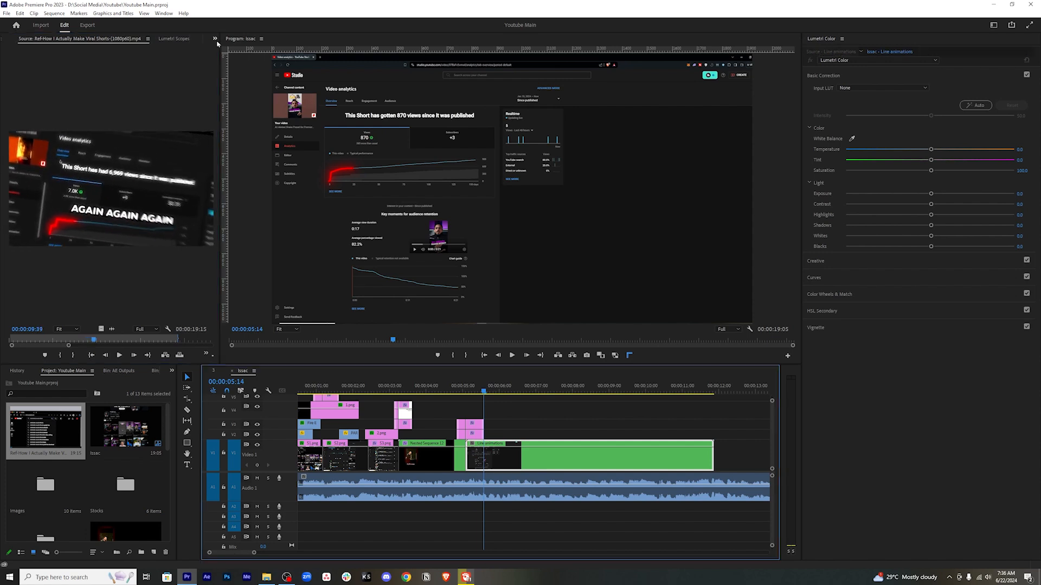
# Find the Transform effect and apply it to the Line animations clip.
pyautogui.click(172, 371)
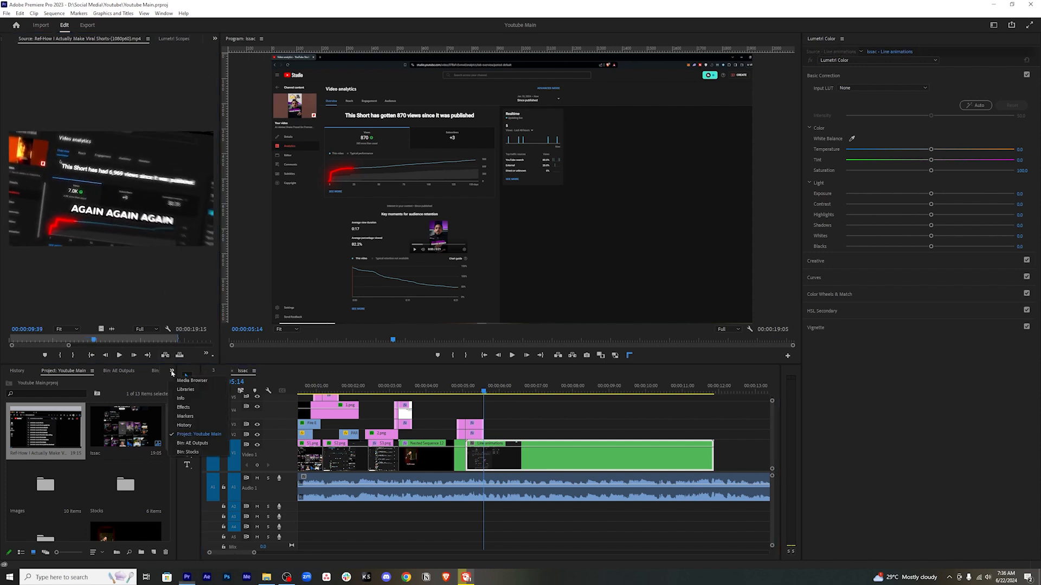
pyautogui.click(195, 404)
pyautogui.click(43, 382)
pyautogui.write('transform')
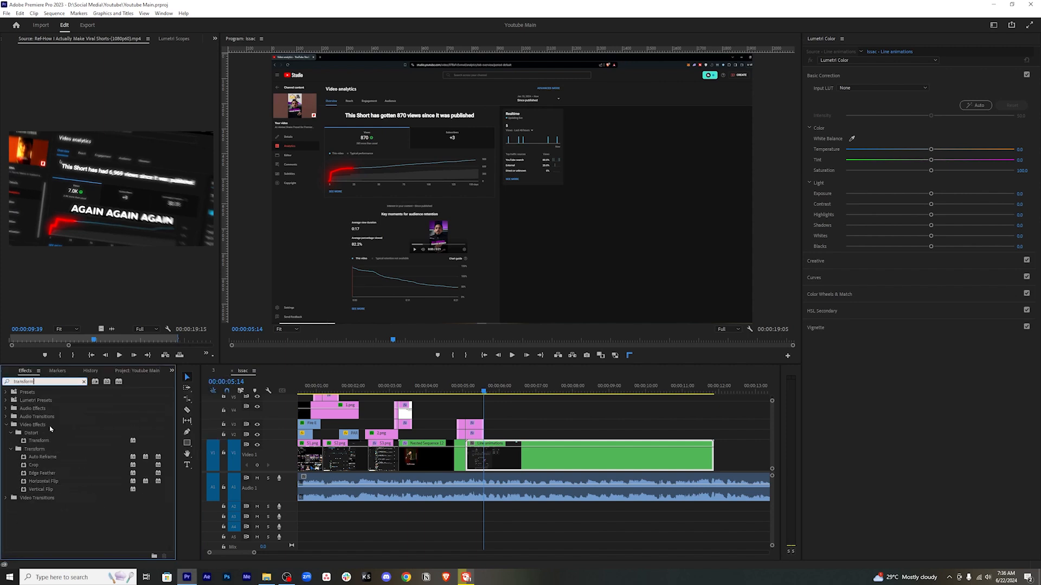
pyautogui.moveTo(39, 441); pyautogui.dragTo(569, 458)
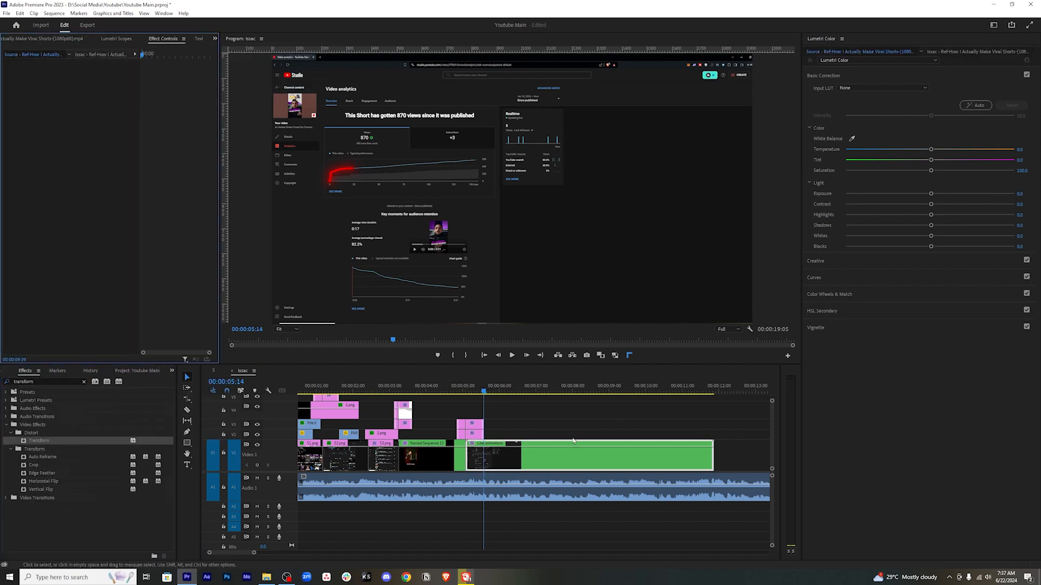
# Turn off the composition's shutter angle in Transform, set the Shutter Angle to 180, and save the project.
pyautogui.click(72, 285)
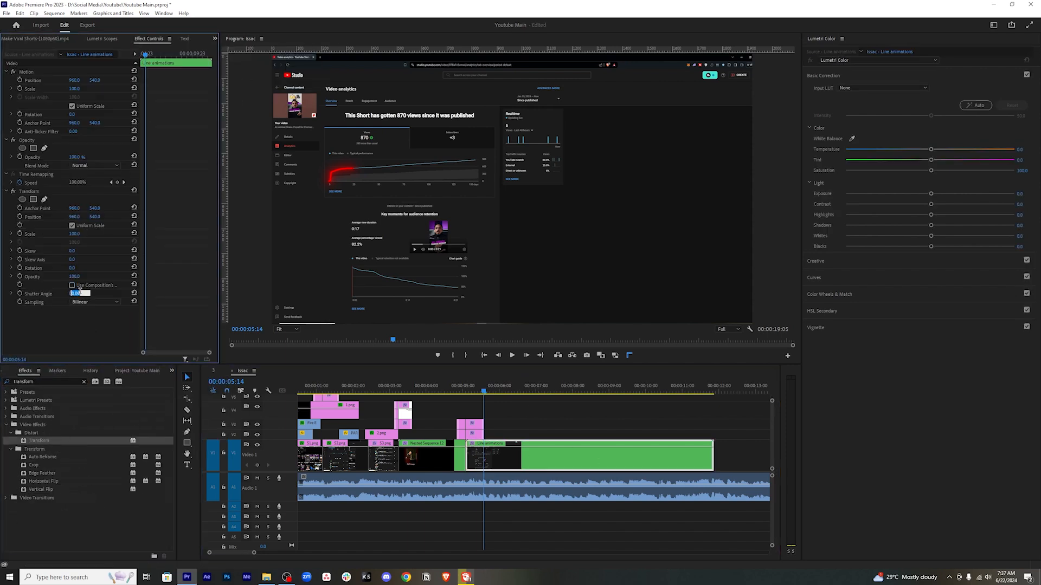
pyautogui.click(79, 293)
pyautogui.write('180')
pyautogui.press('Return')
pyautogui.hotkey('ctrl', 's')
# At the start of the Line animations clip (00:00:05:02), enable Transform keyframes for Position, Scale and Rotation.
pyautogui.press('Up')
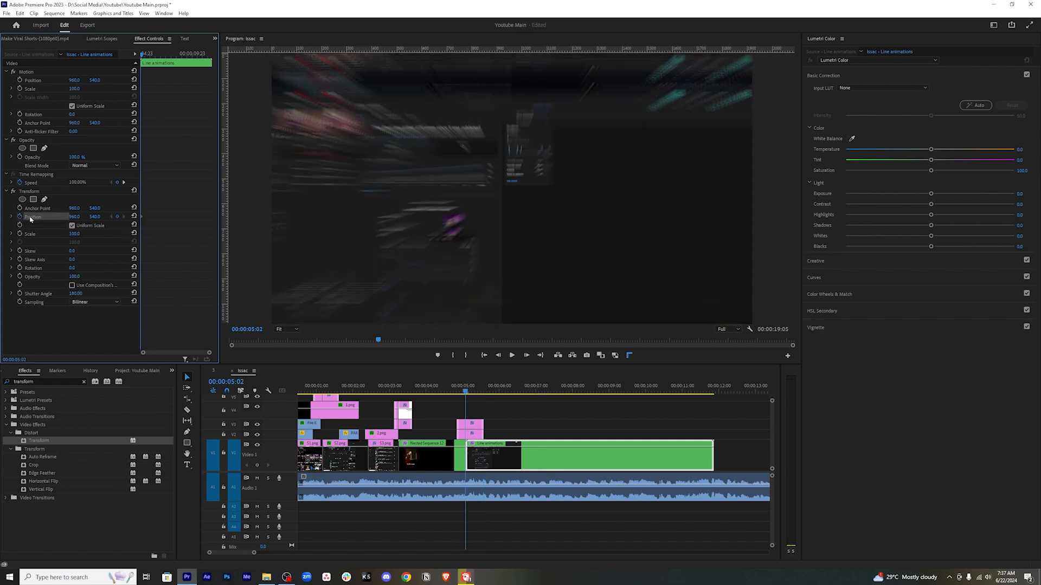
pyautogui.click(20, 235)
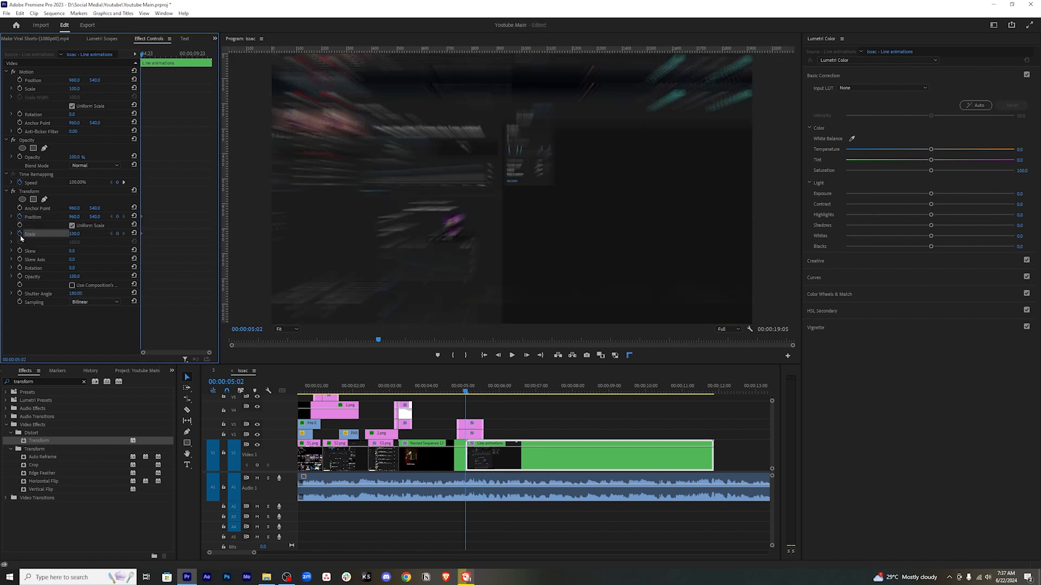
pyautogui.click(19, 268)
# At 00:00:09:15, keyframe the Line animations clip's Transform with its position shifted horizontally, a scale of 128 and a rotation of 8°.
pyautogui.click(595, 408)
pyautogui.press('space')
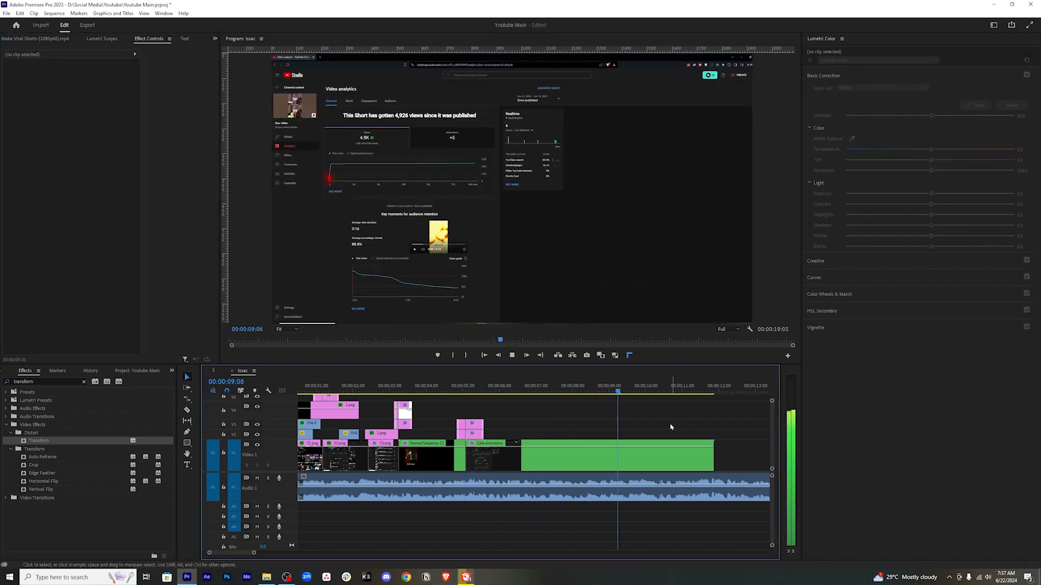
pyautogui.press('space')
pyautogui.moveTo(642, 391); pyautogui.dragTo(632, 392)
pyautogui.click(638, 459)
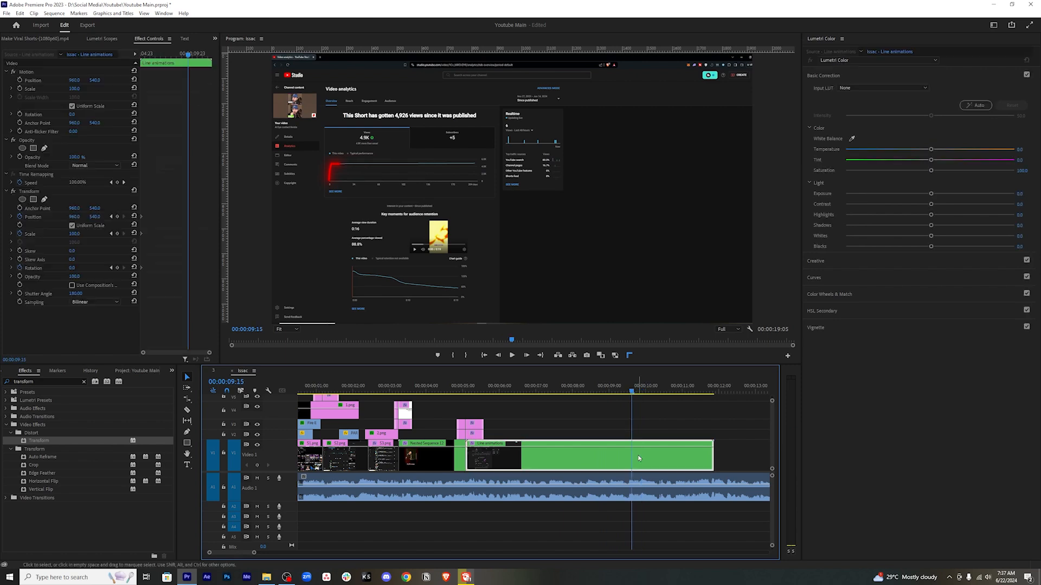
pyautogui.moveTo(74, 234)
pyautogui.mouseDown()
pyautogui.moveTo(89, 234)
pyautogui.moveTo(80, 219)
pyautogui.mouseUp()
pyautogui.moveTo(74, 270); pyautogui.dragTo(80, 269)
pyautogui.moveTo(74, 269); pyautogui.dragTo(74, 268)
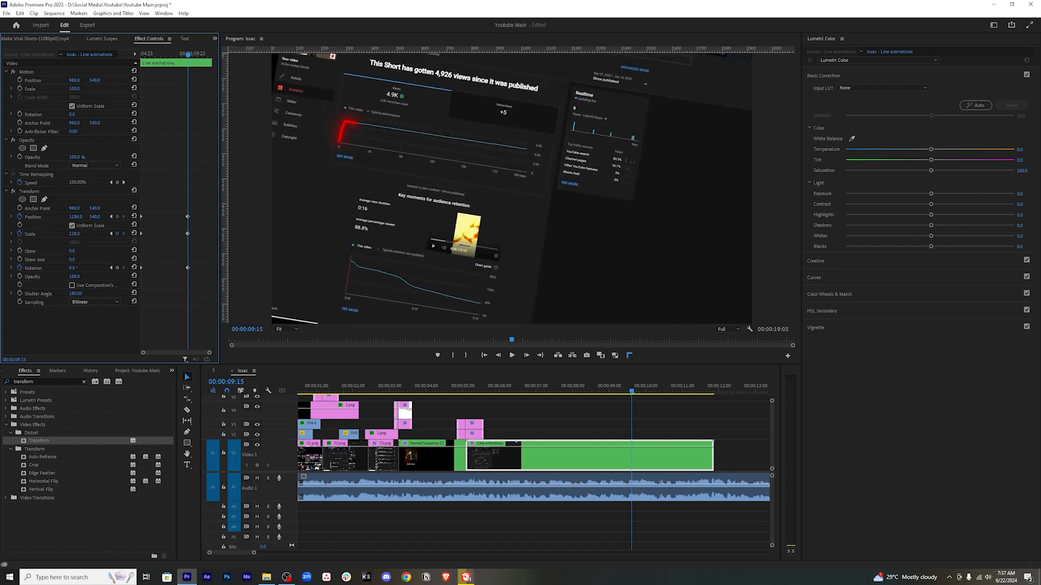
pyautogui.click(76, 268)
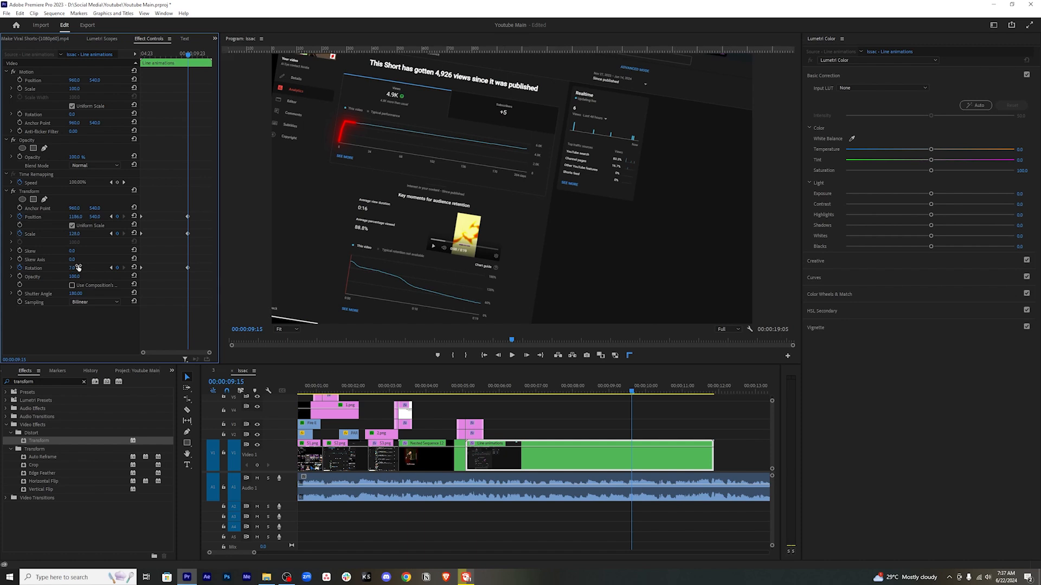
pyautogui.press('Return')
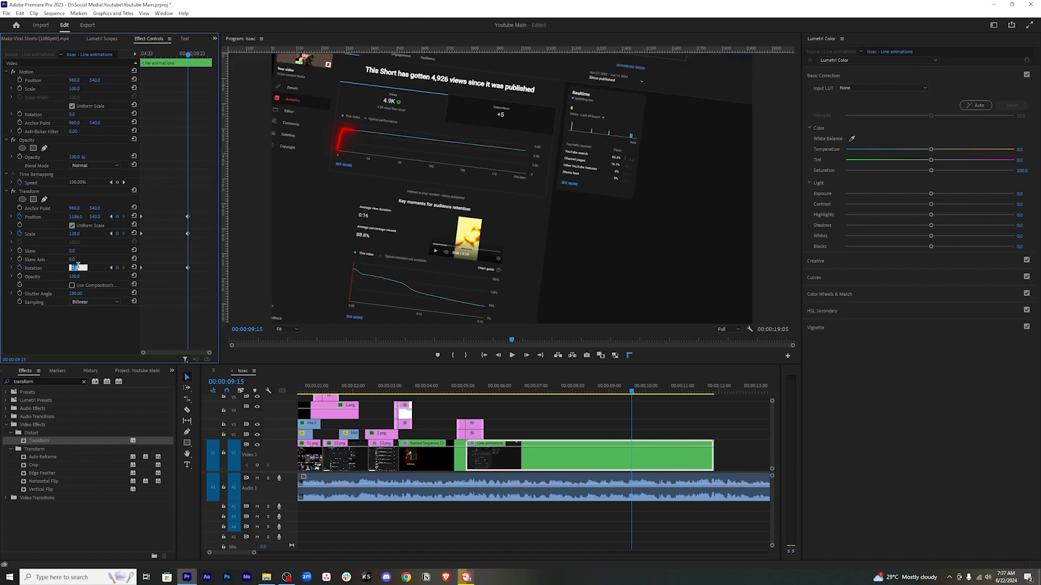
pyautogui.write('8')
pyautogui.press('Return')
# Refine the 00:00:09:15 Transform keyframes to position 1460, 756 and scale 167, and scrub through the move.
pyautogui.moveTo(106, 218); pyautogui.dragTo(223, 218)
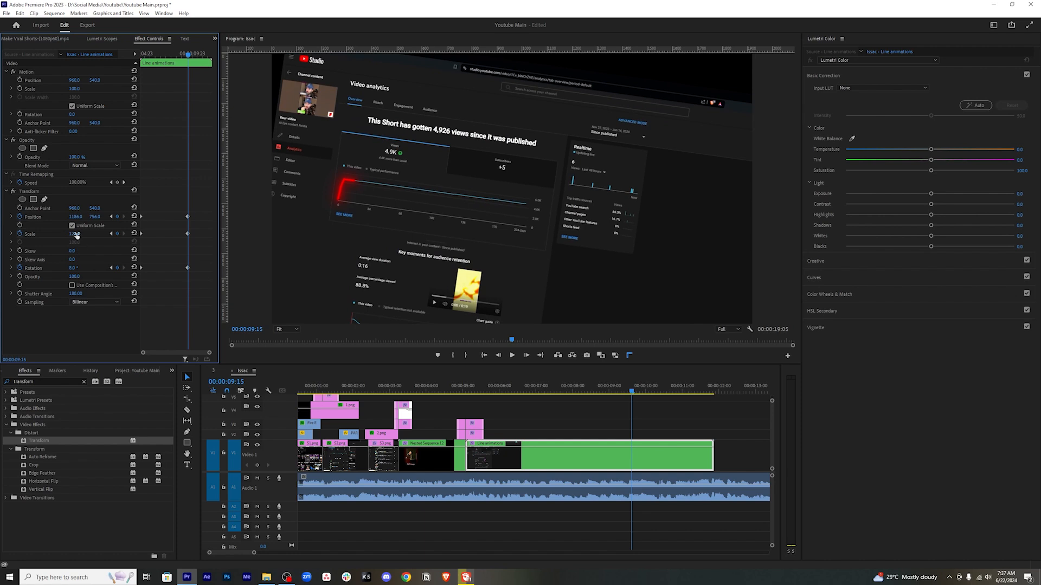
pyautogui.moveTo(90, 234); pyautogui.dragTo(225, 217)
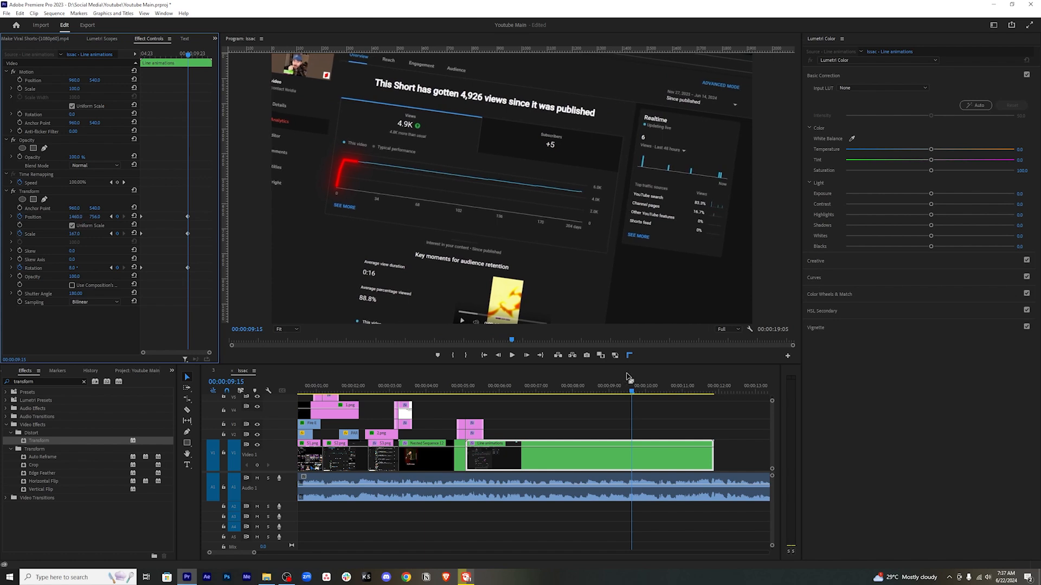
pyautogui.moveTo(492, 386); pyautogui.dragTo(616, 385)
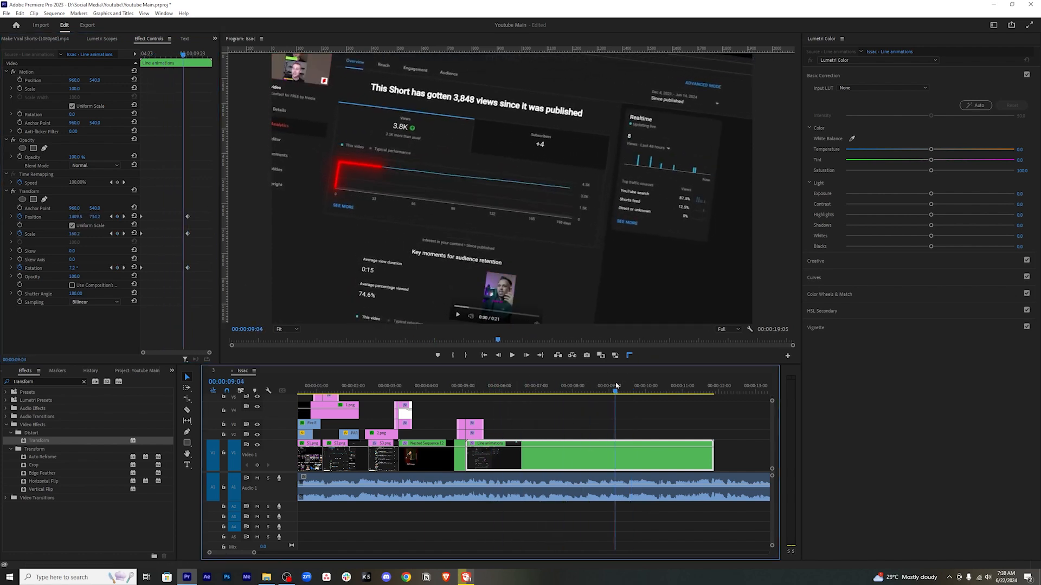
# Apply easing to all Transform keyframes of the Line animations clip and play back the zoom and tilt.
pyautogui.click(201, 192)
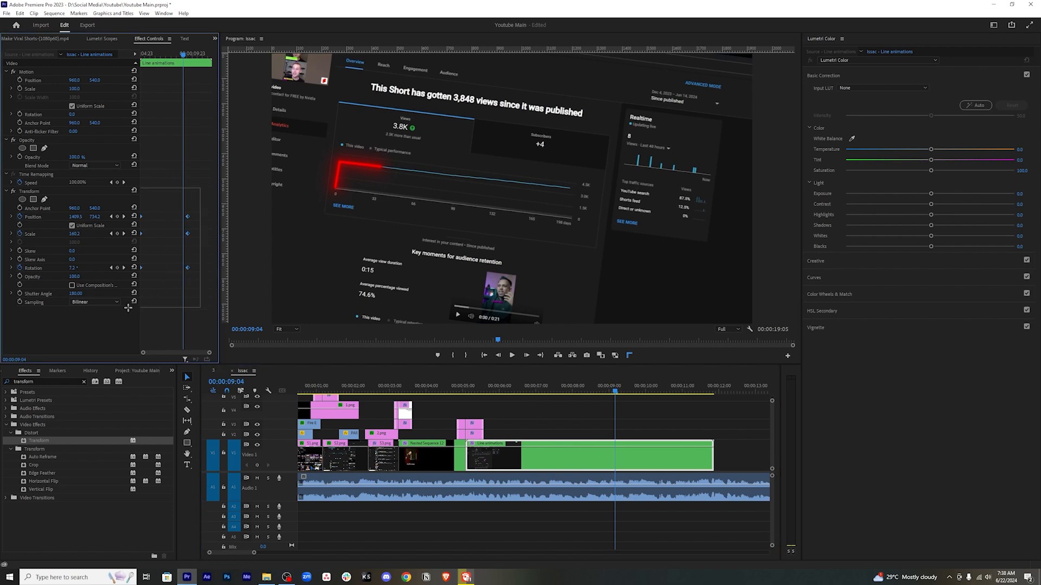
pyautogui.rightClick(191, 271)
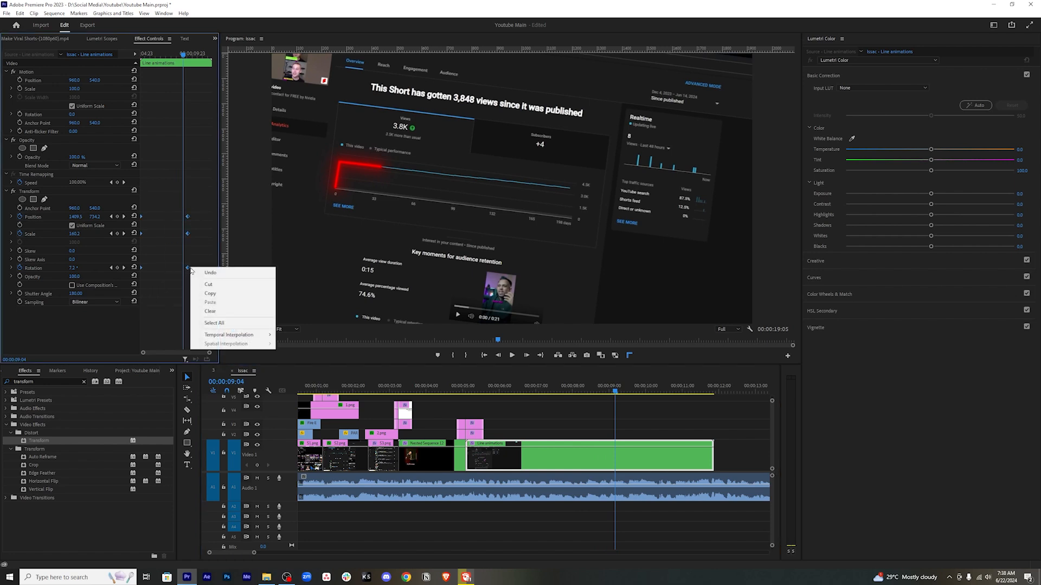
pyautogui.click(208, 186)
pyautogui.moveTo(206, 185); pyautogui.dragTo(108, 347)
pyautogui.press('F9')
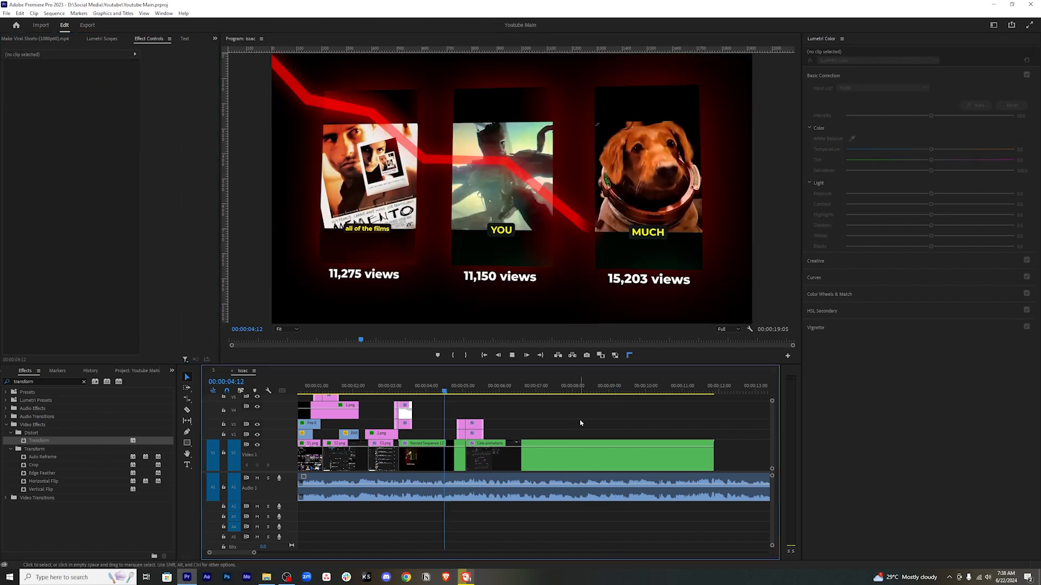
pyautogui.press('space')
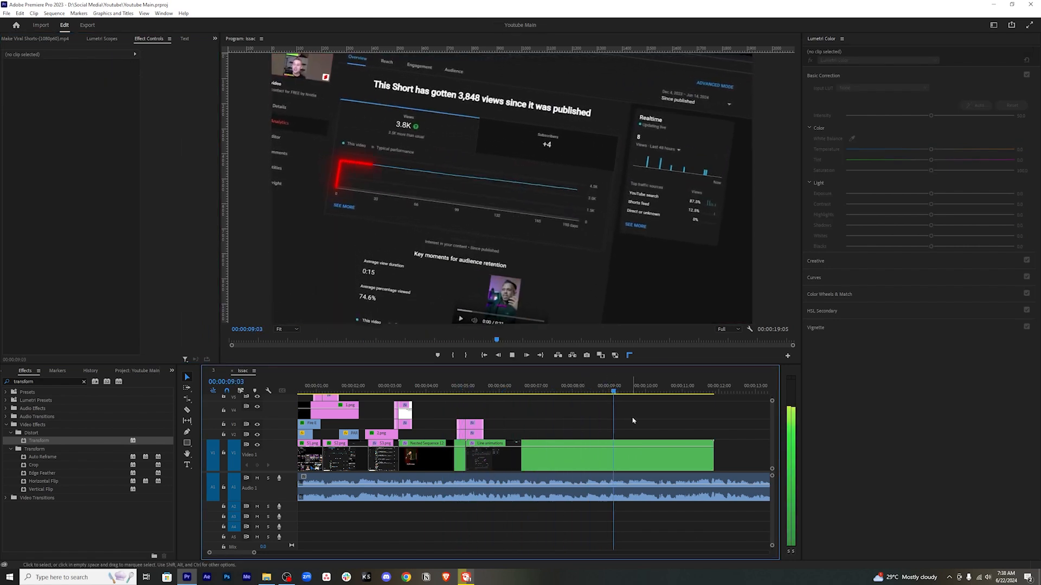
pyautogui.press('space')
# At 00:00:11:15, reset the Line animations clip's Transform Position, Scale and Rotation to their defaults as new keyframes.
pyautogui.click(613, 456)
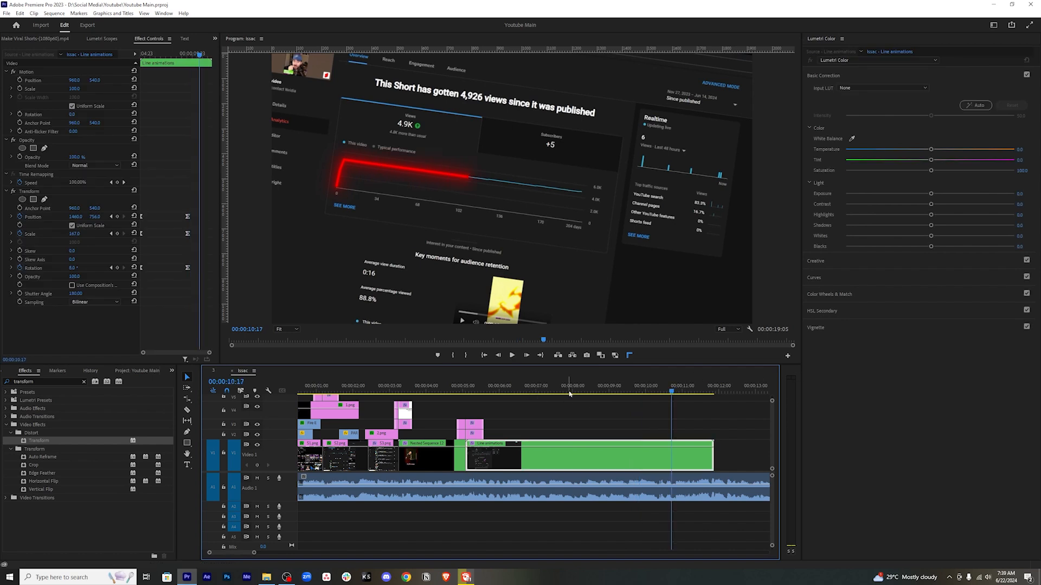
pyautogui.moveTo(569, 394); pyautogui.dragTo(600, 397)
pyautogui.moveTo(182, 54); pyautogui.dragTo(209, 56)
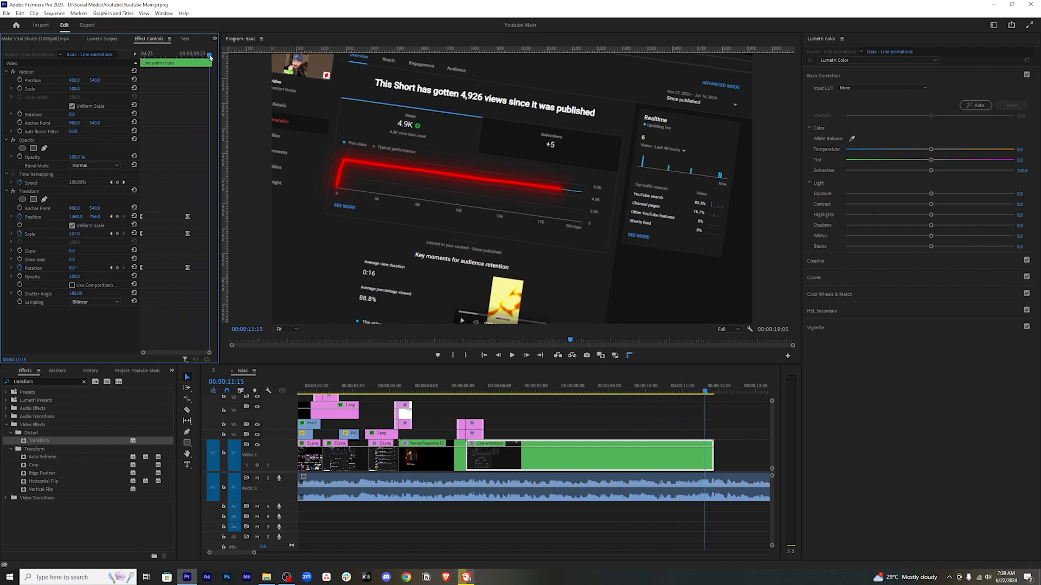
pyautogui.click(134, 217)
pyautogui.click(134, 233)
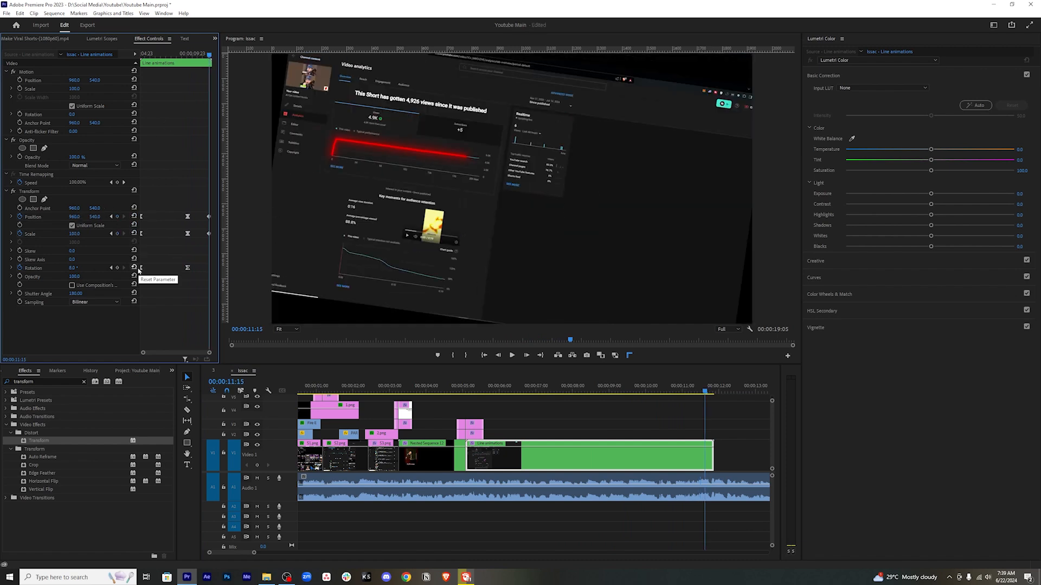
pyautogui.click(135, 269)
# Ease the reset Transform keyframes, move them earlier to 00:00:10:12, and save the project.
pyautogui.moveTo(202, 204); pyautogui.dragTo(219, 291)
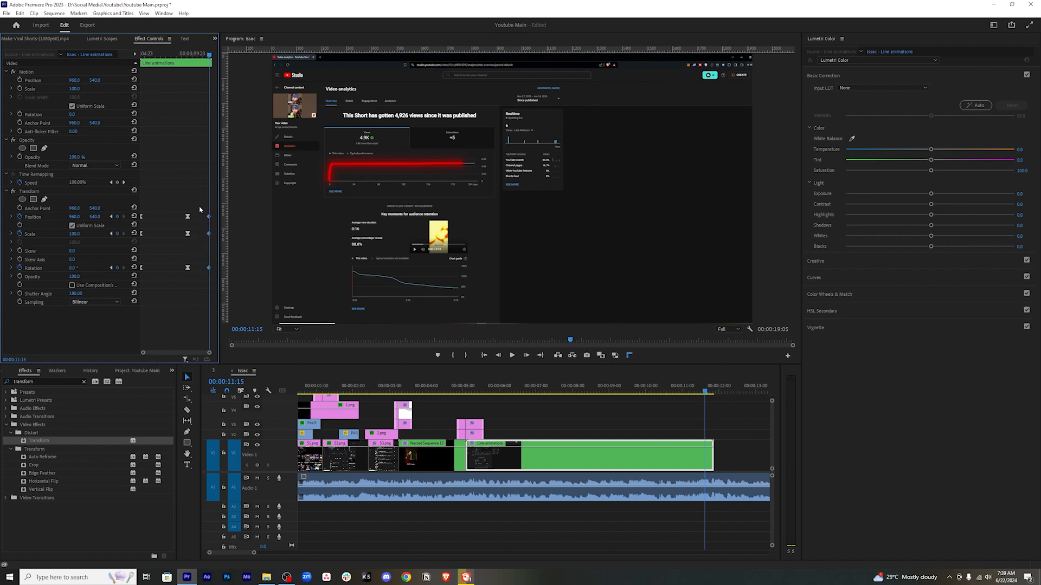
pyautogui.moveTo(212, 202); pyautogui.dragTo(203, 283)
pyautogui.press('F9')
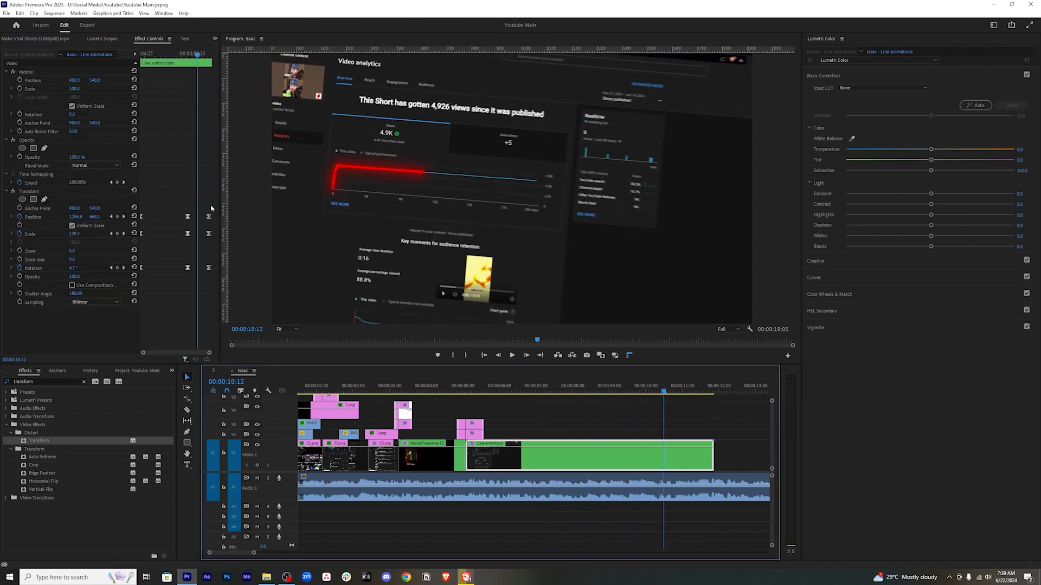
pyautogui.moveTo(211, 205); pyautogui.dragTo(197, 269)
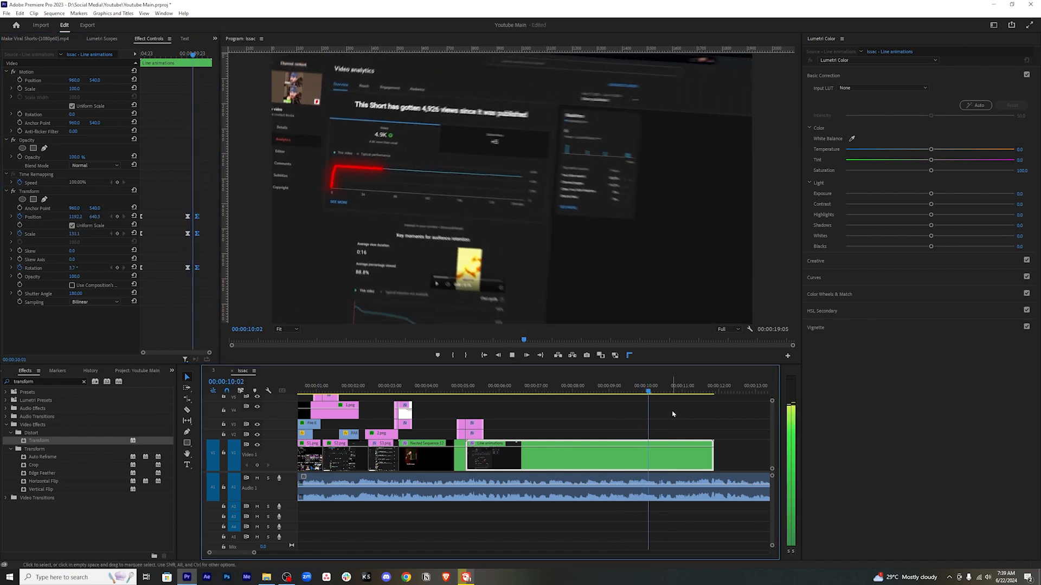
pyautogui.hotkey('ctrl', 's')
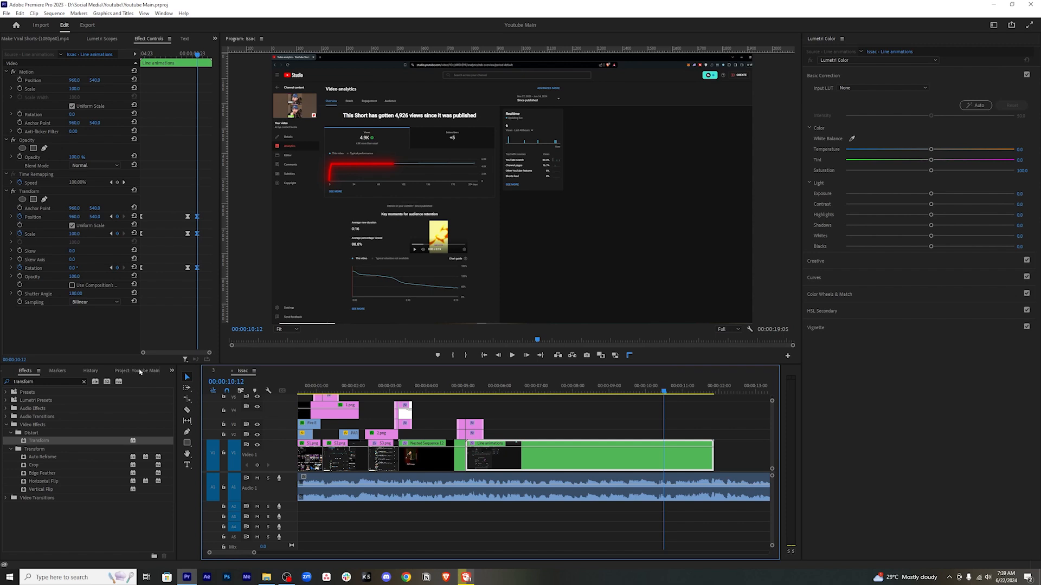
# Open the Images bin and place 3.png on the track above the Line animations clip.
pyautogui.click(140, 372)
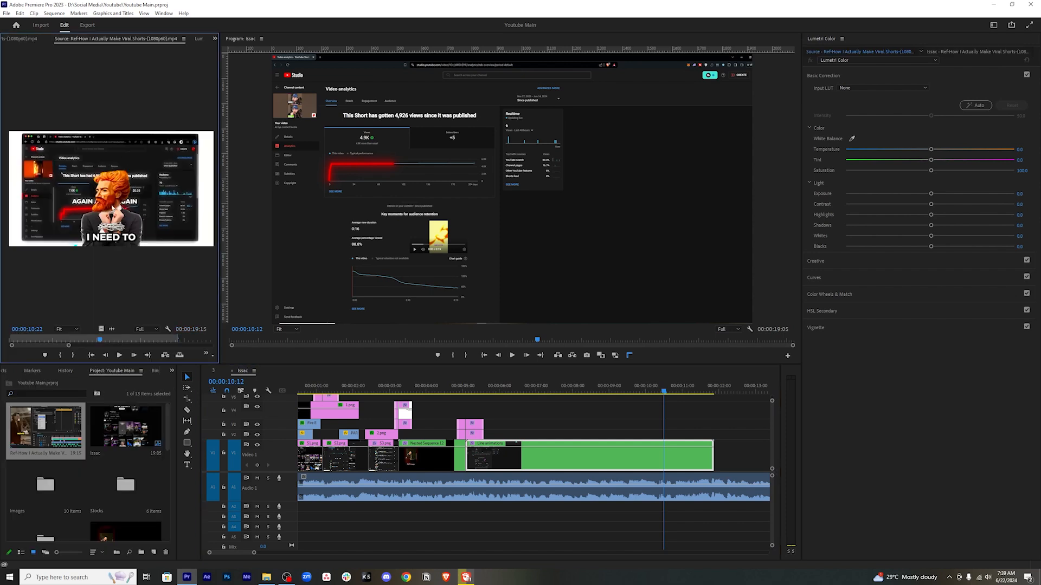
pyautogui.doubleClick(45, 484)
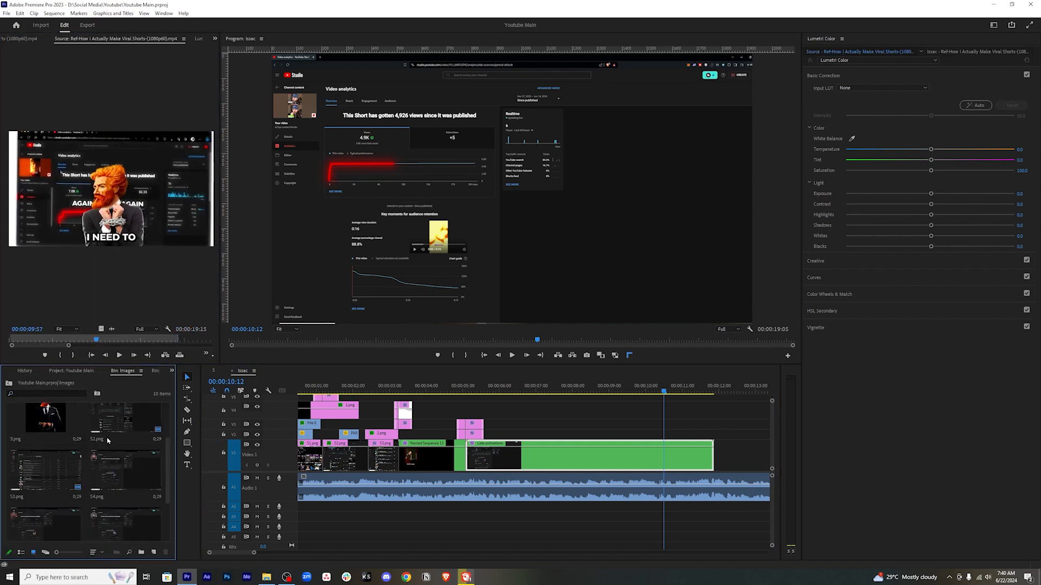
pyautogui.doubleClick(59, 414)
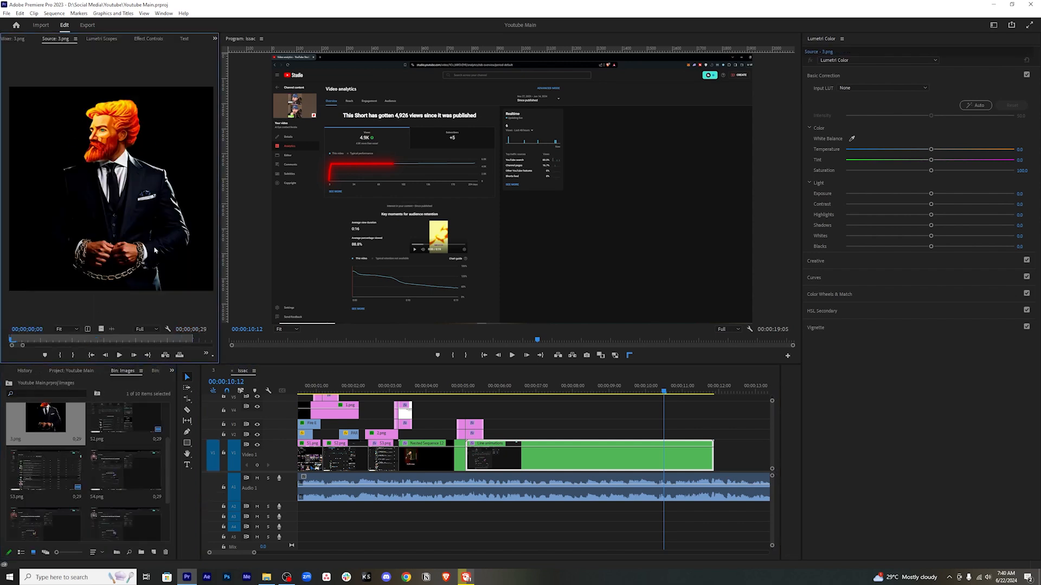
pyautogui.moveTo(99, 328); pyautogui.dragTo(660, 435)
# Start the 3.png clip at 00:00:09:17 and extend it to the end of the Line animations clip.
pyautogui.click(552, 389)
pyautogui.press('space')
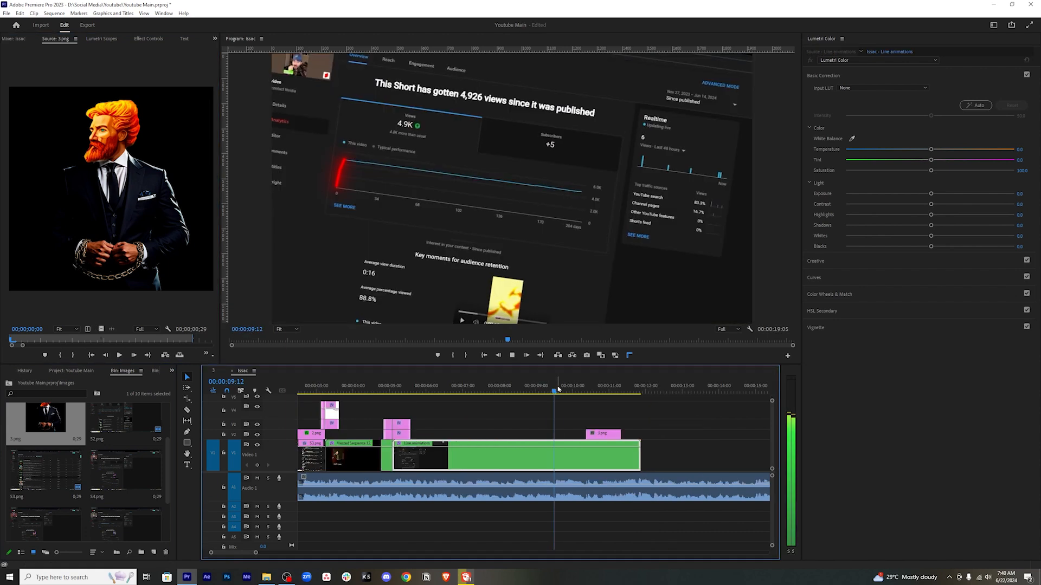
pyautogui.click(561, 389)
pyautogui.moveTo(603, 435); pyautogui.dragTo(570, 435)
pyautogui.moveTo(570, 435); pyautogui.dragTo(570, 435)
# Apply the Transform effect to the 3.png clip.
pyautogui.click(172, 370)
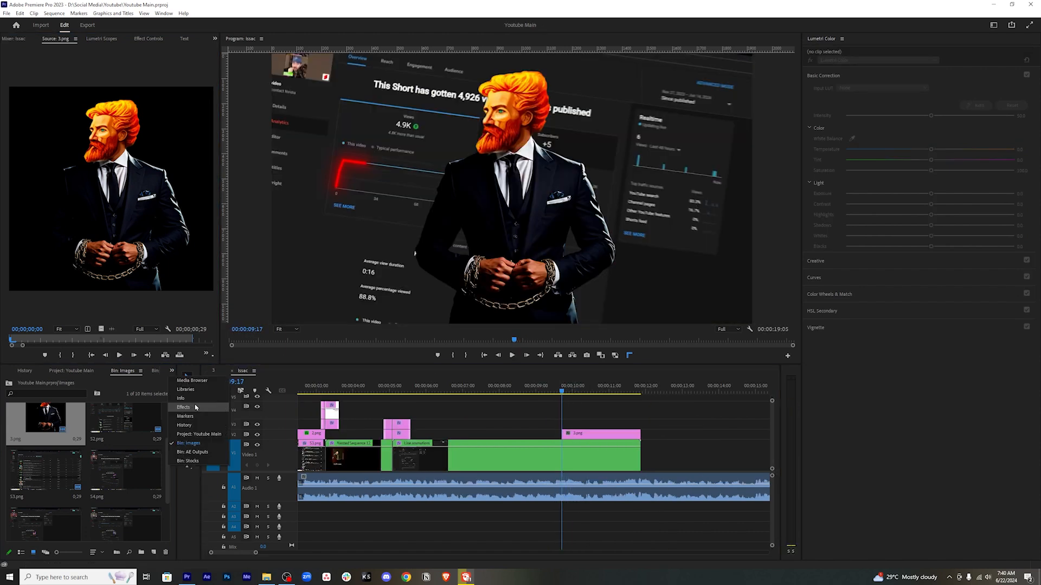
pyautogui.click(194, 407)
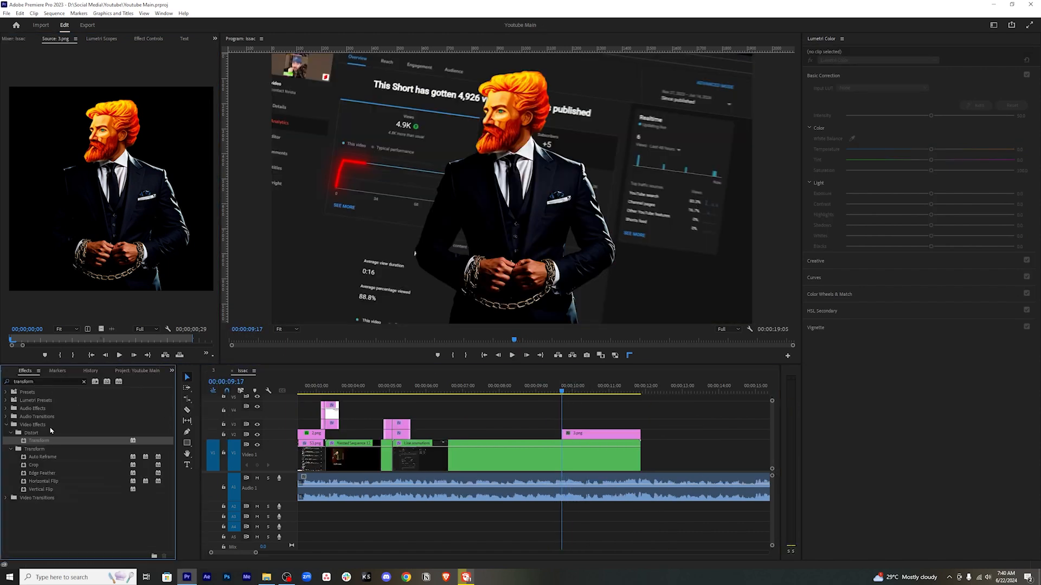
pyautogui.moveTo(60, 442); pyautogui.dragTo(621, 437)
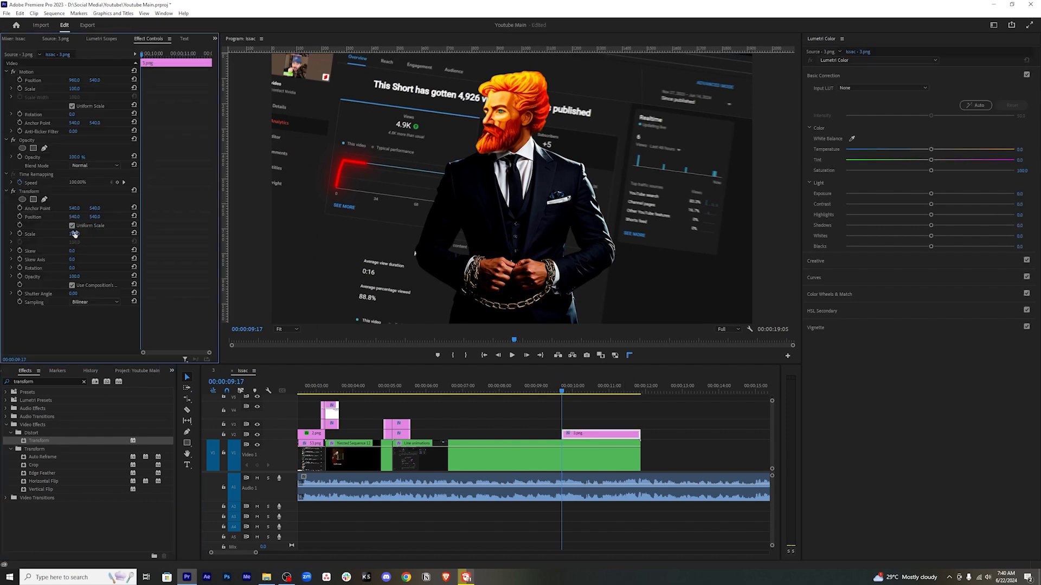
pyautogui.moveTo(61, 234); pyautogui.dragTo(91, 267)
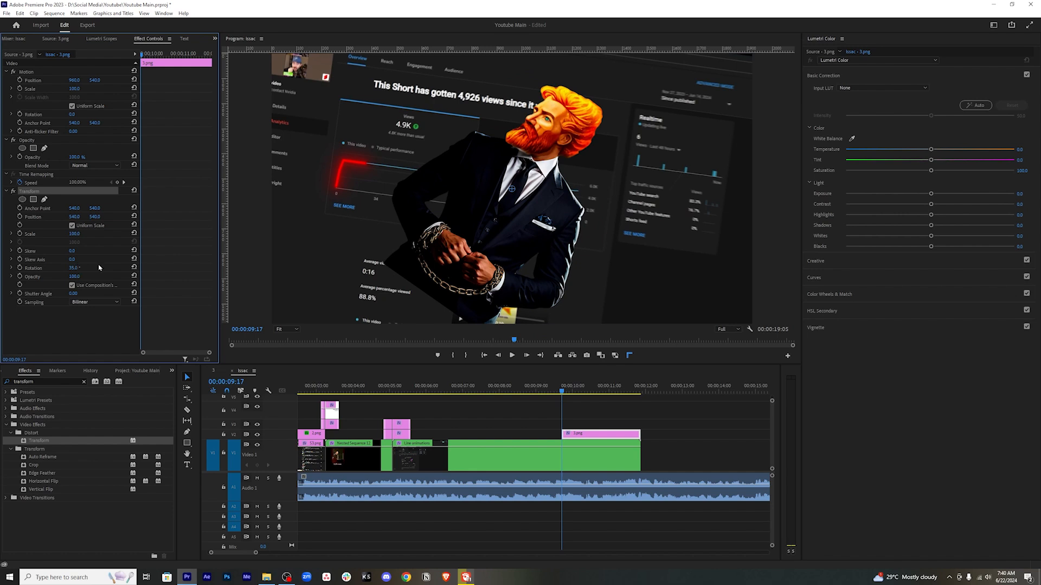
pyautogui.hotkey('ctrl', 'z')
pyautogui.hotkey('ctrl', 's')
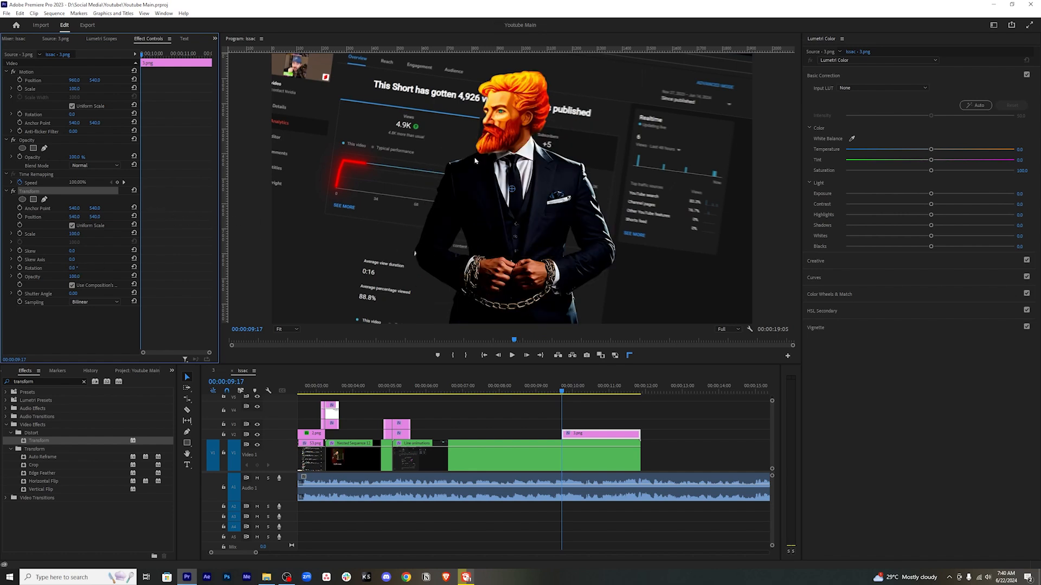
# At 00:00:10:11, set the 3.png clip's Transform position to 540, 722 and scale to 70, and enable Position, Scale and Rotation keyframes.
pyautogui.click(590, 391)
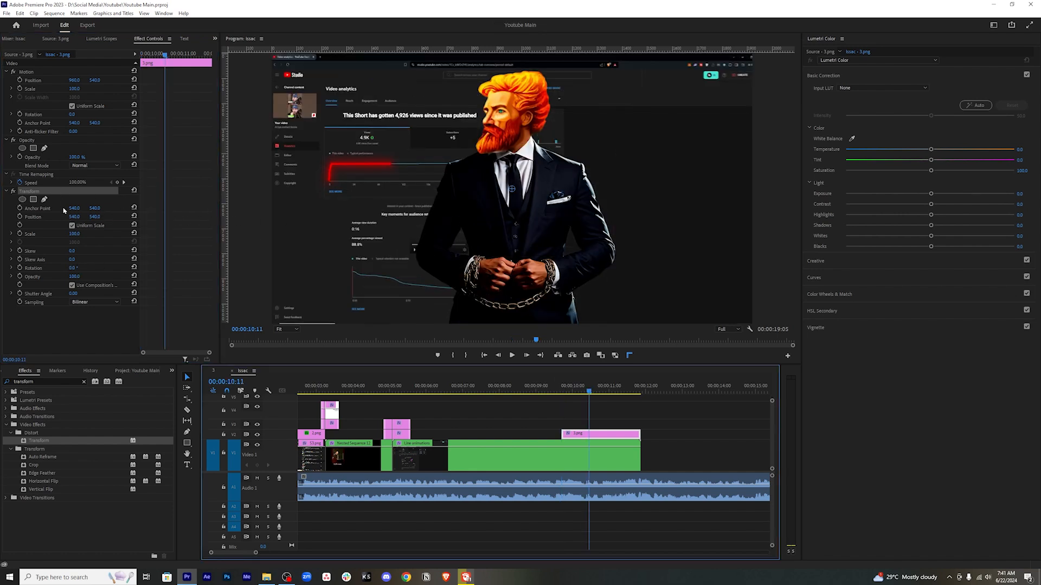
pyautogui.moveTo(94, 218); pyautogui.dragTo(35, 235)
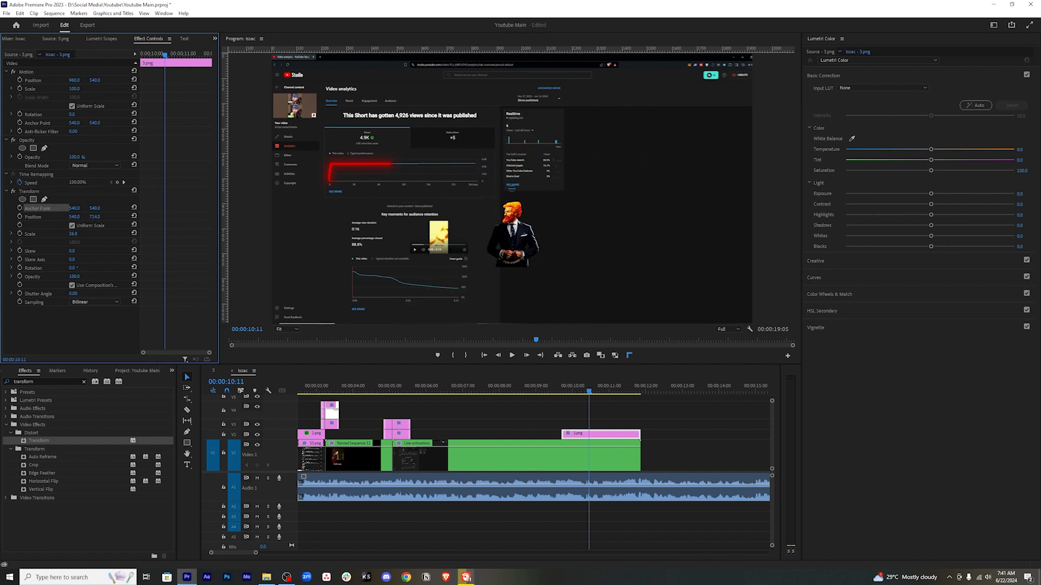
pyautogui.moveTo(35, 234); pyautogui.dragTo(45, 235)
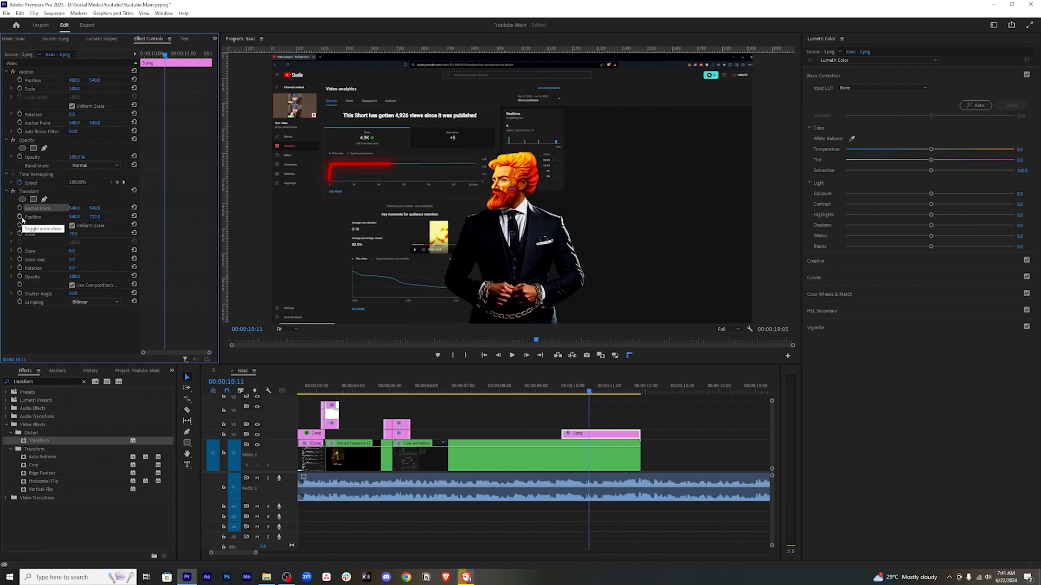
pyautogui.click(20, 218)
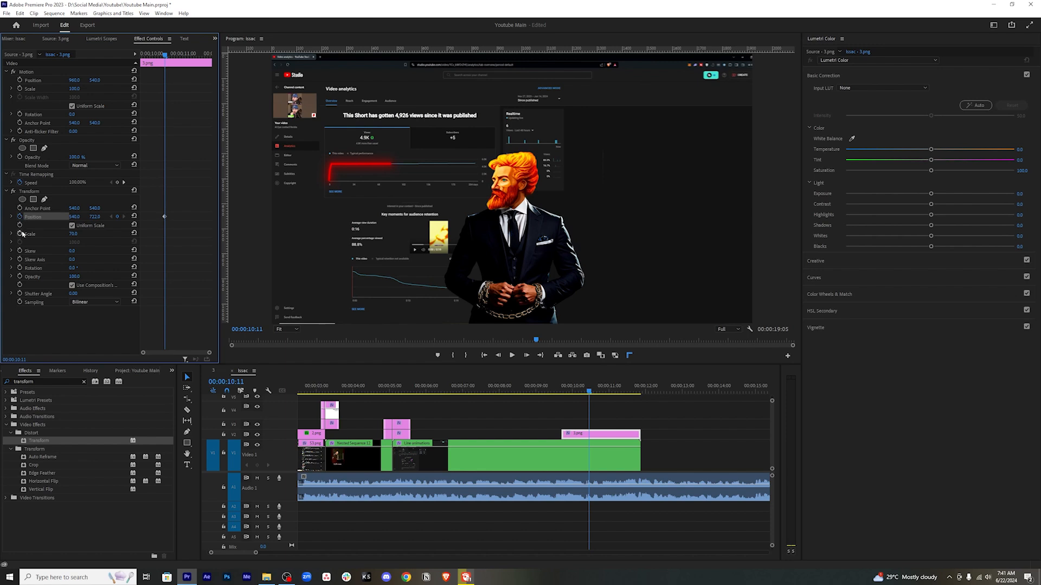
pyautogui.click(20, 234)
pyautogui.click(20, 268)
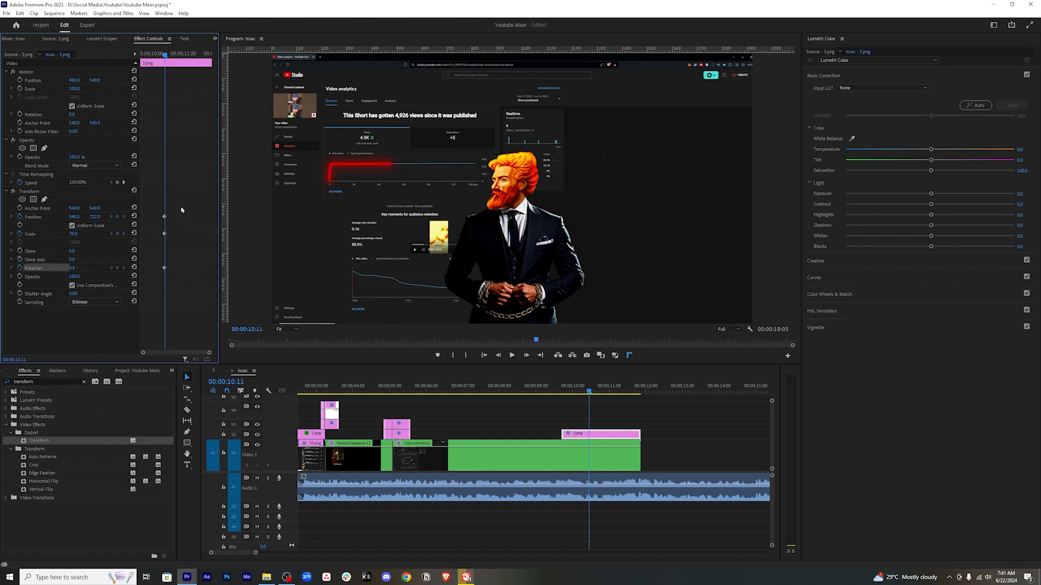
# At 00:00:09:17, keyframe 3.png below the frame with a Transform position of 540, 1402 and a rotation of 14°.
pyautogui.moveTo(166, 55); pyautogui.dragTo(139, 62)
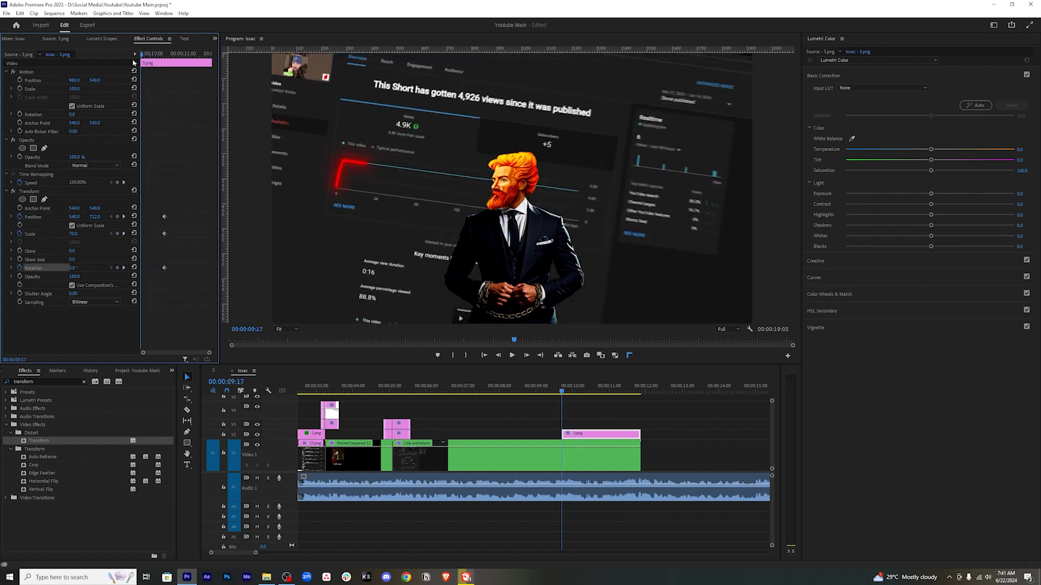
pyautogui.moveTo(95, 216)
pyautogui.mouseDown()
pyautogui.moveTo(206, 217)
pyautogui.moveTo(99, 219)
pyautogui.mouseUp()
pyautogui.moveTo(72, 268); pyautogui.dragTo(103, 268)
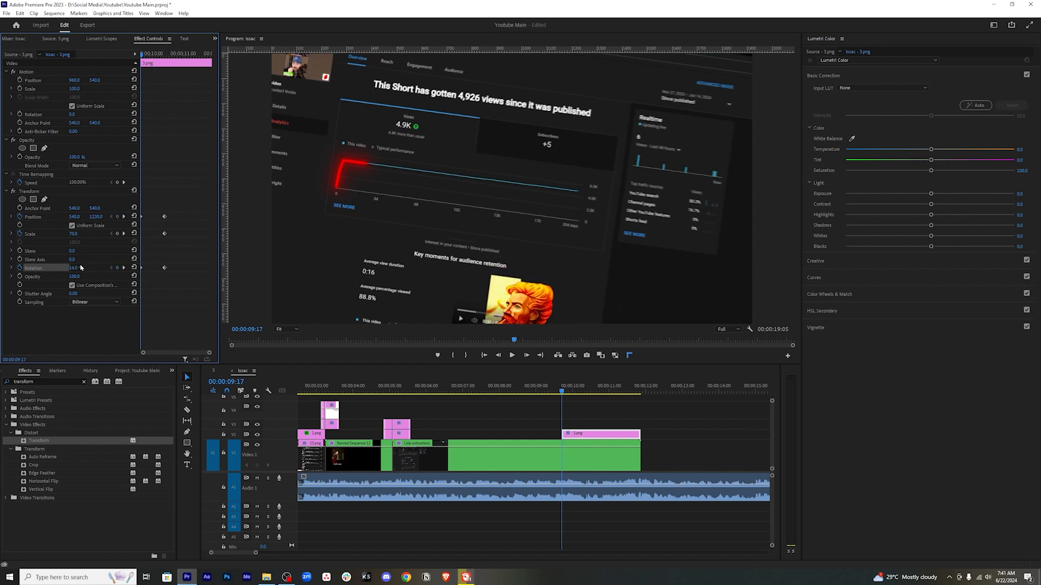
pyautogui.moveTo(96, 217); pyautogui.dragTo(189, 217)
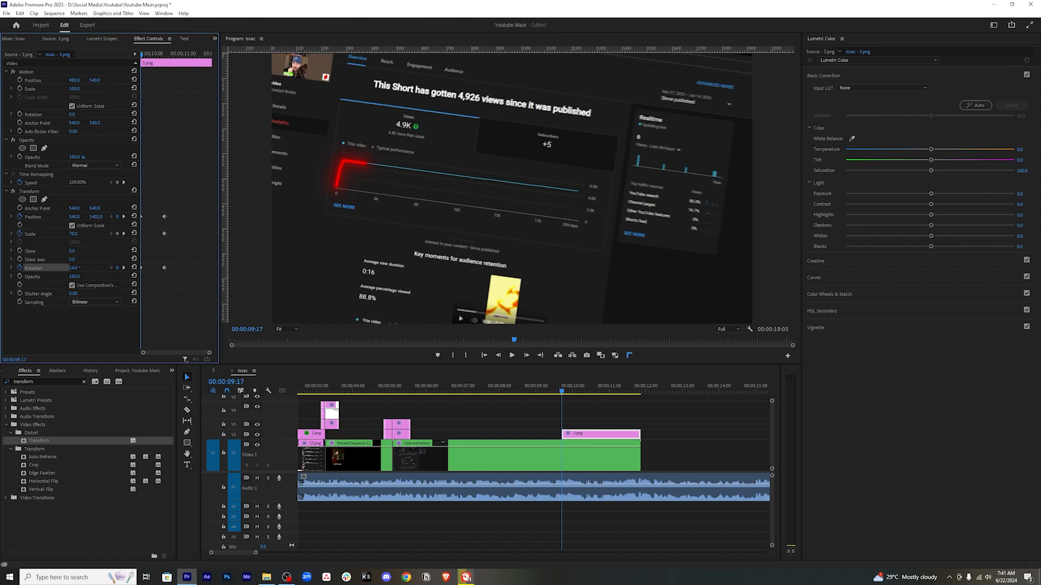
# Ease the 3.png clip's Transform keyframes and preview its rise over the Line animations clip.
pyautogui.moveTo(121, 277); pyautogui.dragTo(99, 298)
pyautogui.click(727, 449)
pyautogui.press('space')
pyautogui.click(618, 457)
pyautogui.moveTo(581, 389)
pyautogui.mouseDown()
pyautogui.moveTo(572, 389)
pyautogui.moveTo(591, 389)
pyautogui.moveTo(564, 389)
pyautogui.mouseUp()
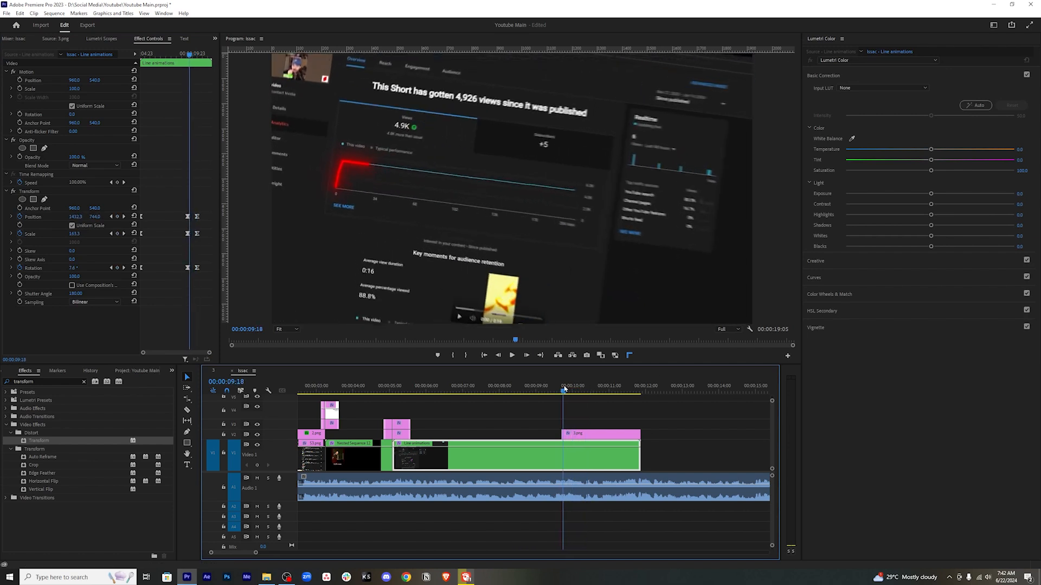
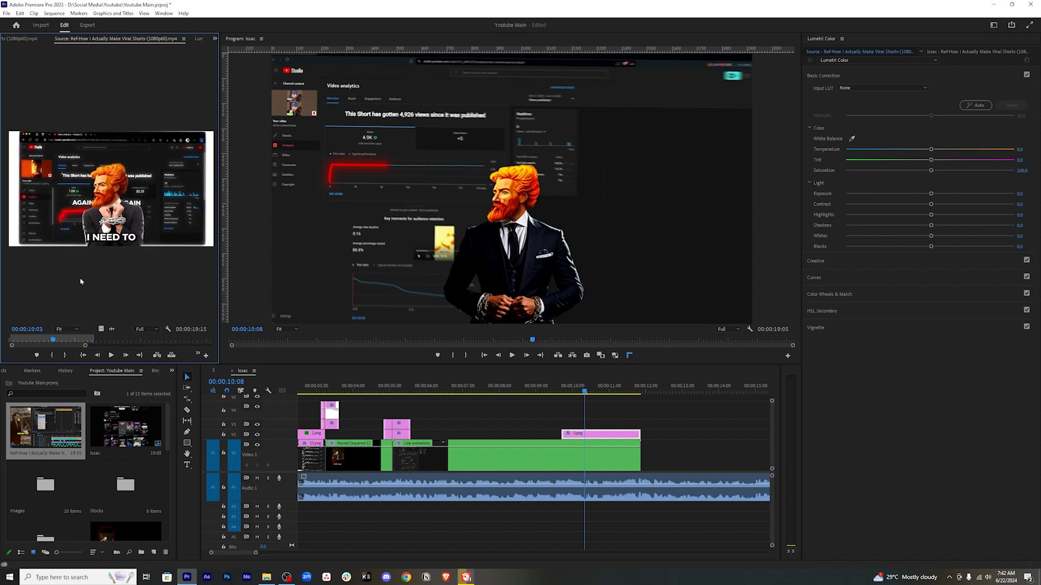
# At 00:00:10:05, add a Transform rotation keyframe of about -2.4° to the 3.png clip.
pyautogui.click(625, 435)
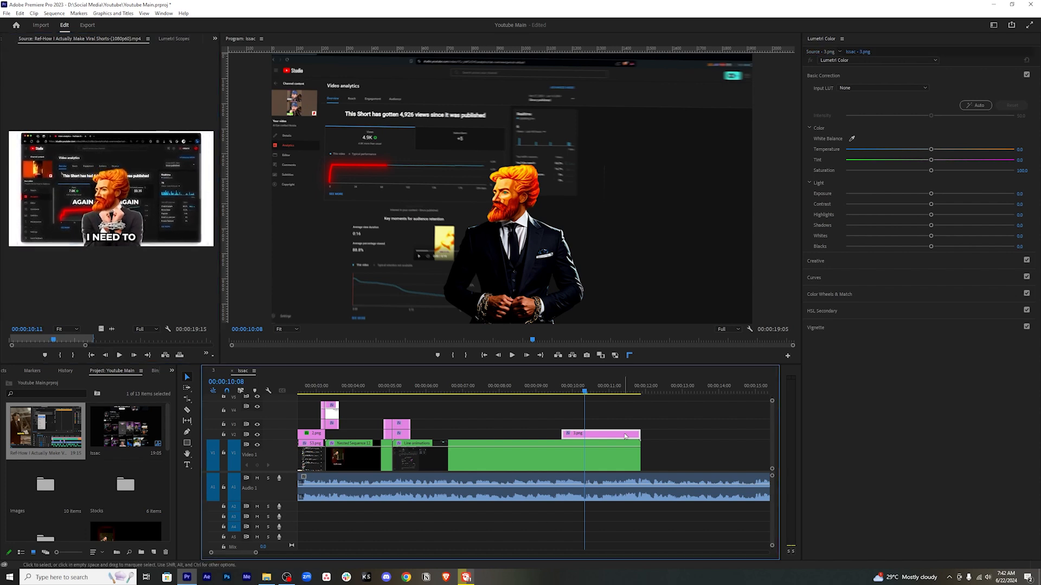
pyautogui.click(215, 38)
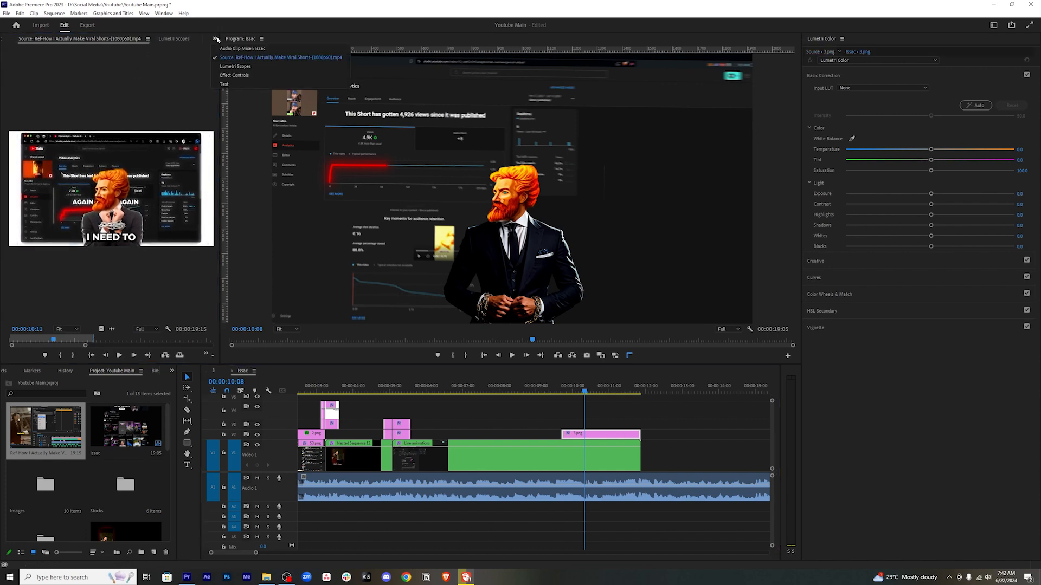
pyautogui.click(237, 75)
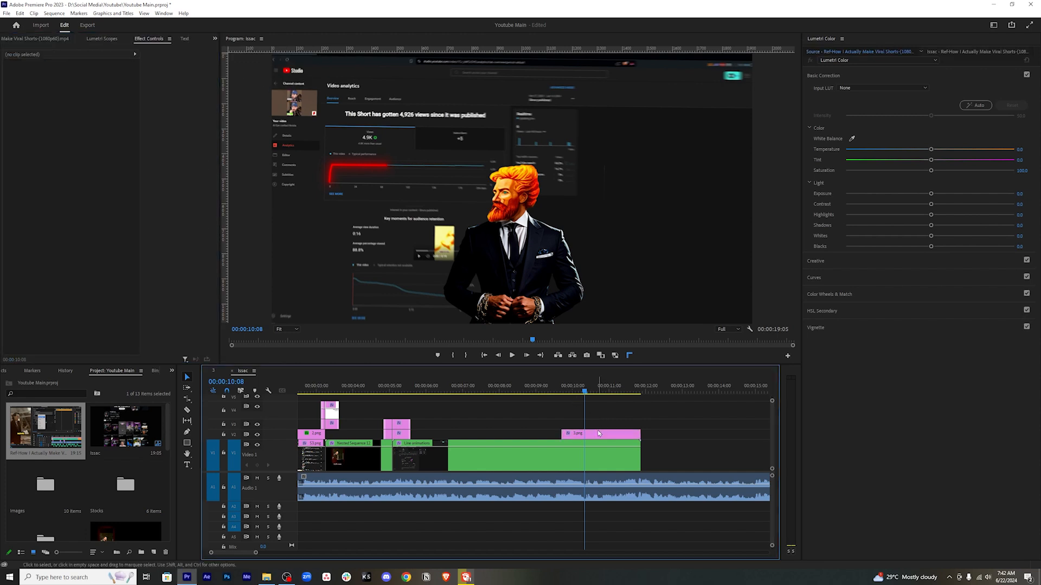
pyautogui.moveTo(160, 54); pyautogui.dragTo(157, 54)
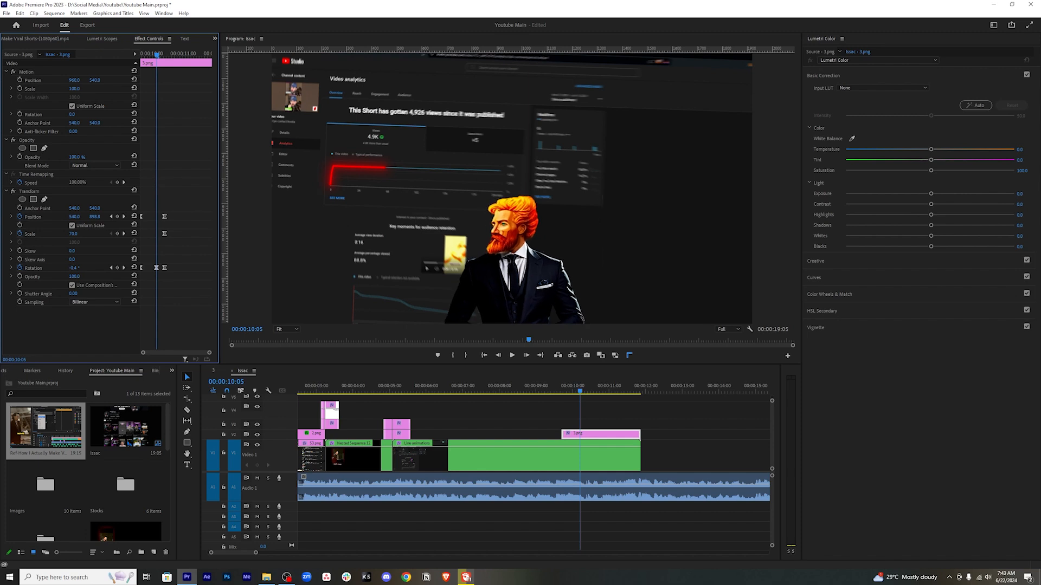
pyautogui.moveTo(74, 269); pyautogui.dragTo(63, 268)
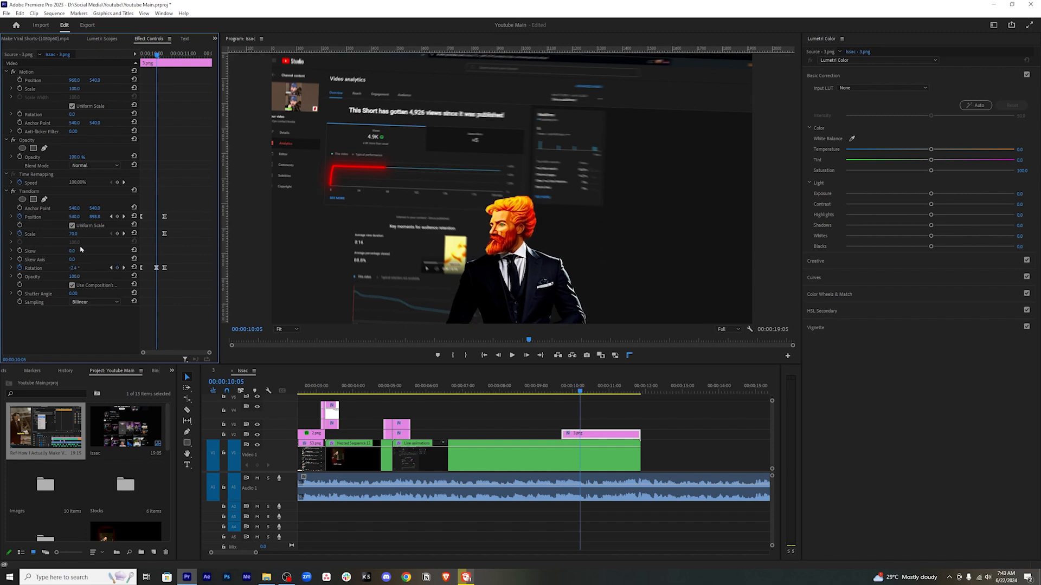
# Duplicate the 3.png clip's 540, 722 Transform Position keyframe onto the middle rotation keyframe at about 00:00:10:05 and preview the rise.
pyautogui.press('Right')
pyautogui.press('Right')
pyautogui.press('Right')
pyautogui.press('Right')
pyautogui.press('Right')
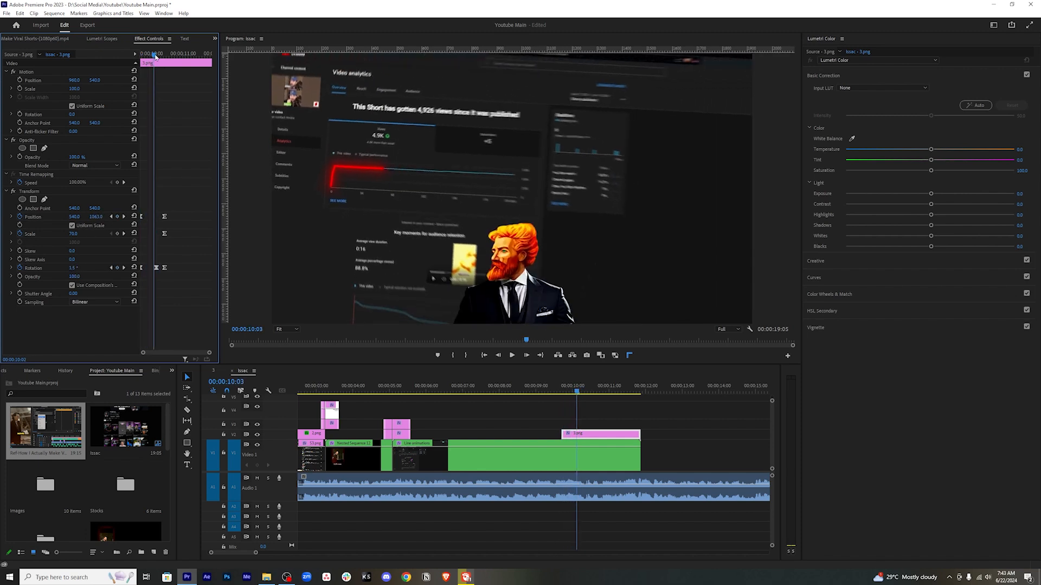
pyautogui.press('Right')
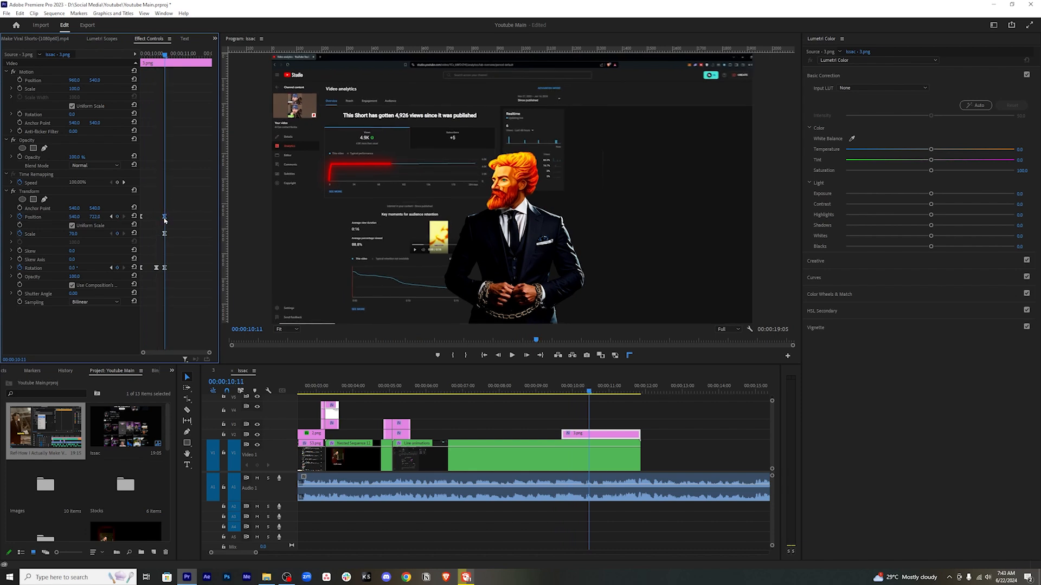
pyautogui.moveTo(165, 217); pyautogui.dragTo(157, 217)
pyautogui.press('Up')
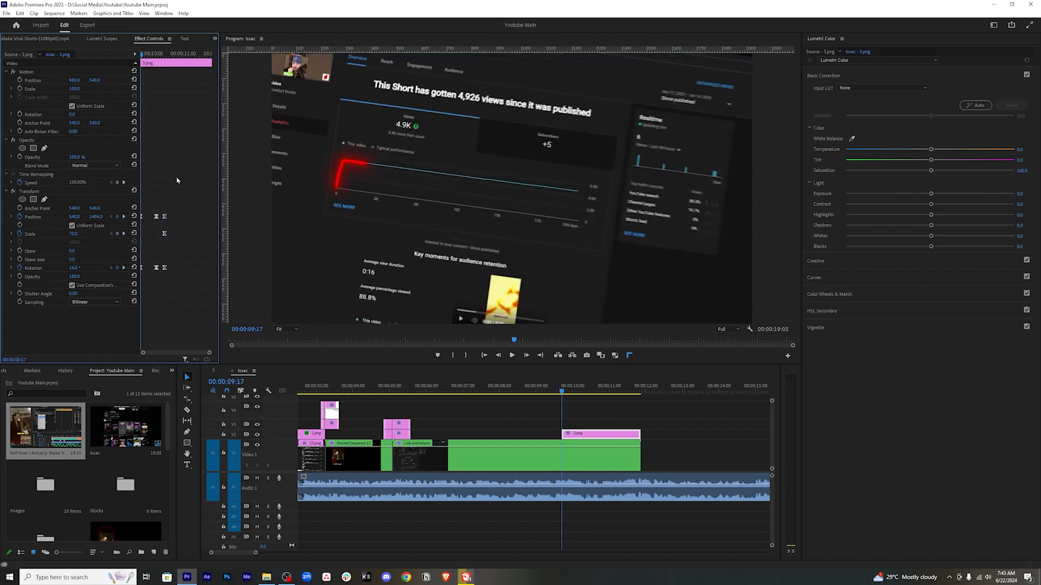
pyautogui.press('space')
pyautogui.moveTo(165, 62)
pyautogui.mouseDown()
pyautogui.moveTo(136, 64)
pyautogui.moveTo(161, 56)
pyautogui.moveTo(141, 55)
pyautogui.moveTo(153, 53)
pyautogui.mouseUp()
pyautogui.press('space')
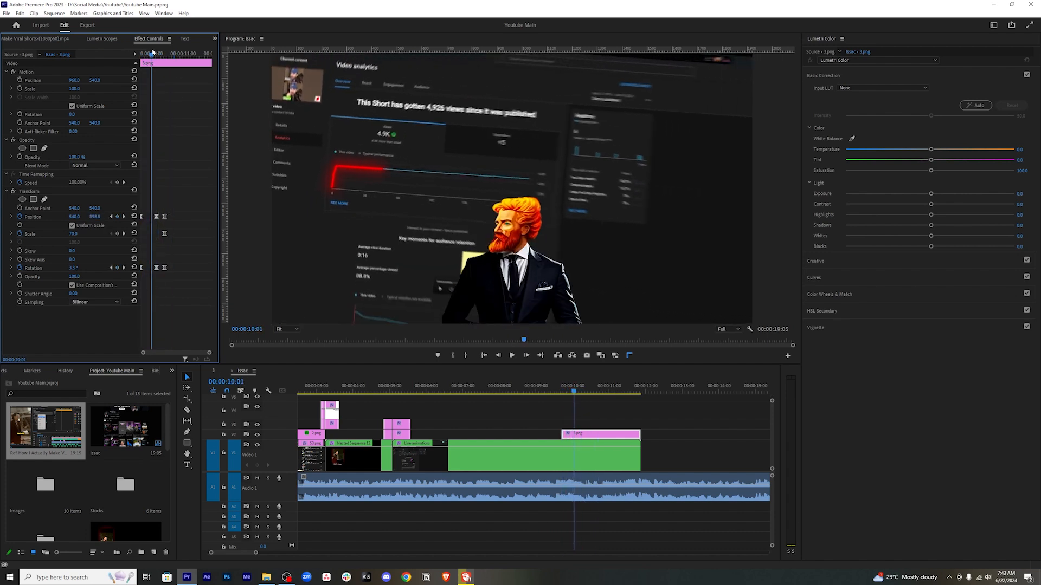
# Give the 3.png clip's Transform its own shutter angle of 180 instead of the composition's, and save the project.
pyautogui.click(72, 285)
pyautogui.click(77, 293)
pyautogui.write('180')
pyautogui.press('Return')
pyautogui.press('space')
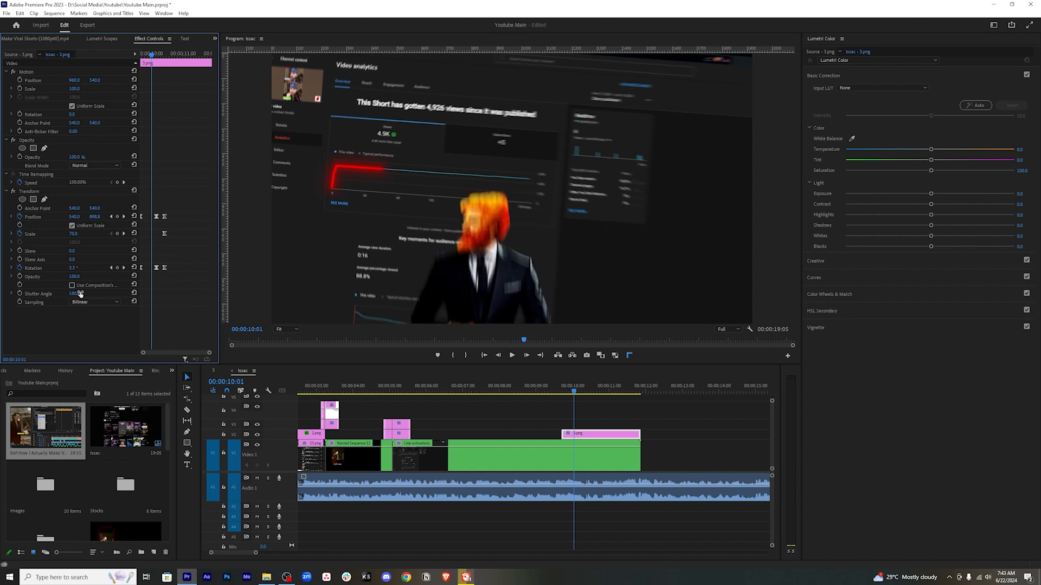
pyautogui.hotkey('ctrl', 's')
# At 00:00:11:07, keyframe the 3.png clip's Transform scale at 90 and its position at 486, 722.
pyautogui.click(590, 392)
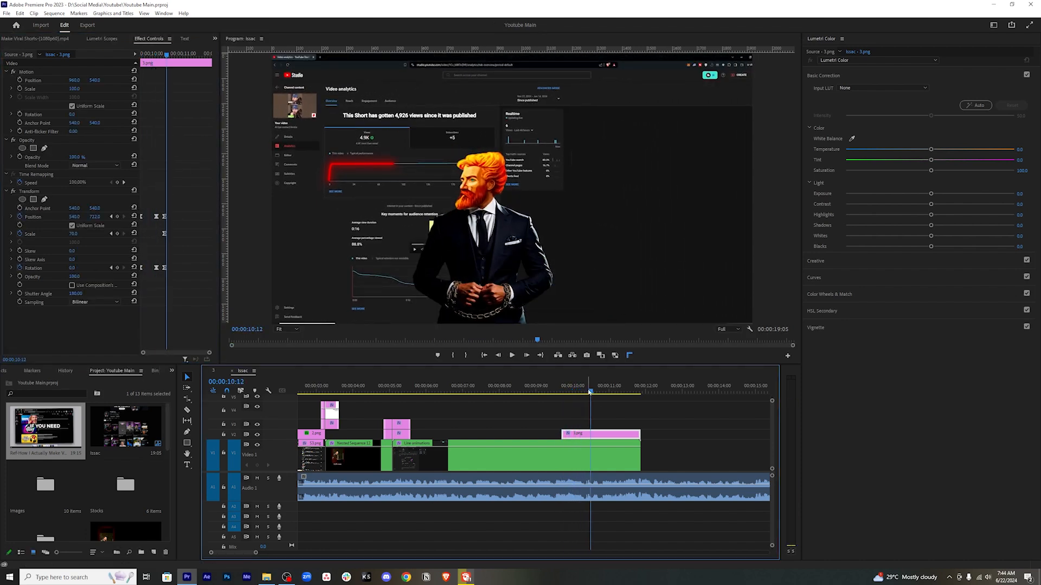
pyautogui.click(588, 391)
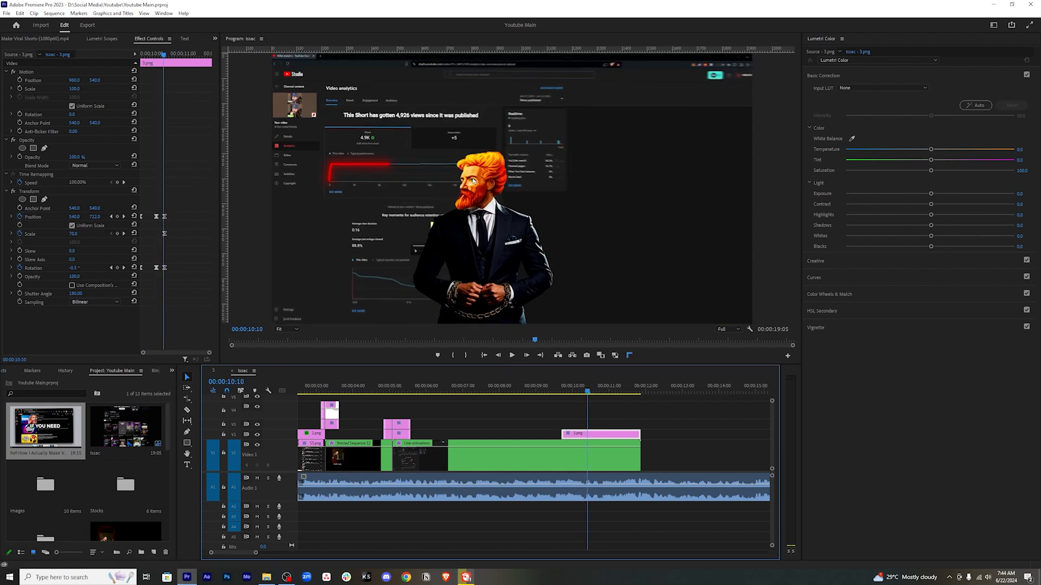
pyautogui.moveTo(168, 55); pyautogui.dragTo(193, 54)
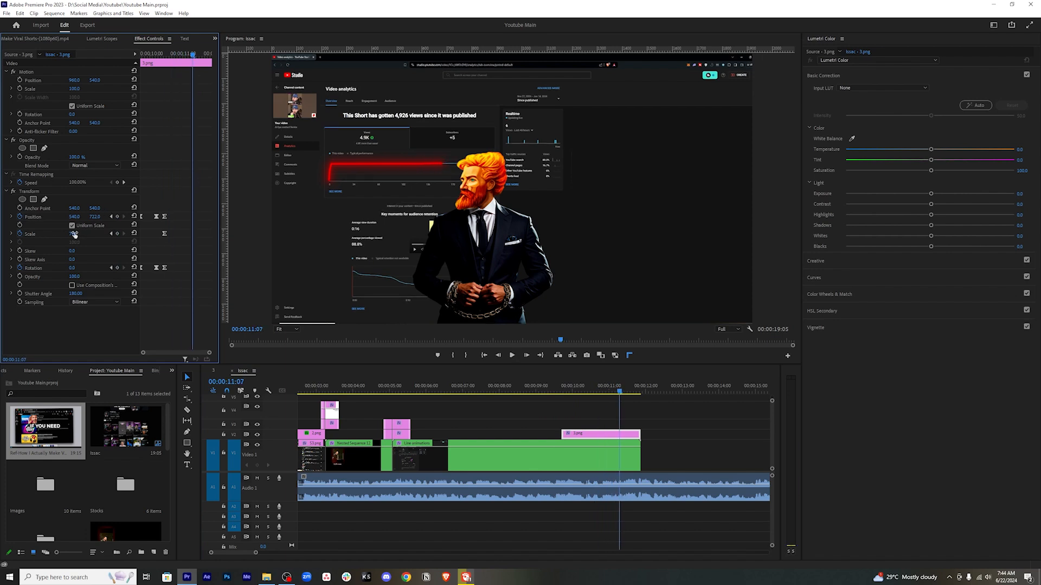
pyautogui.moveTo(75, 234); pyautogui.dragTo(86, 234)
pyautogui.moveTo(193, 55)
pyautogui.mouseDown()
pyautogui.moveTo(169, 55)
pyautogui.moveTo(192, 57)
pyautogui.mouseUp()
pyautogui.moveTo(84, 217); pyautogui.dragTo(71, 216)
# At 00:00:10:11, place a horizontal and a vertical guide crossing on the character's face.
pyautogui.moveTo(193, 53); pyautogui.dragTo(177, 55)
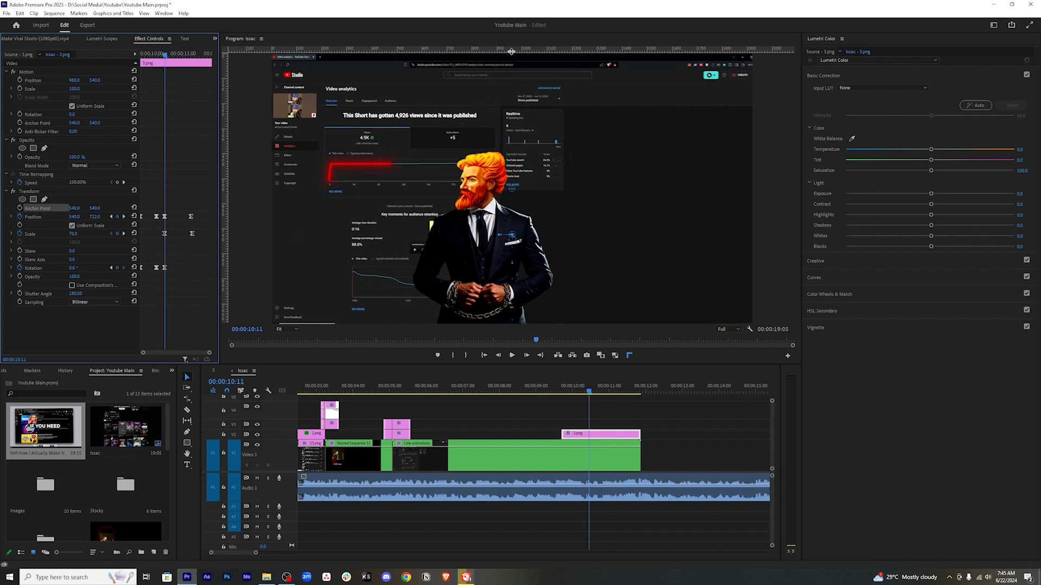
pyautogui.moveTo(512, 52); pyautogui.dragTo(521, 181)
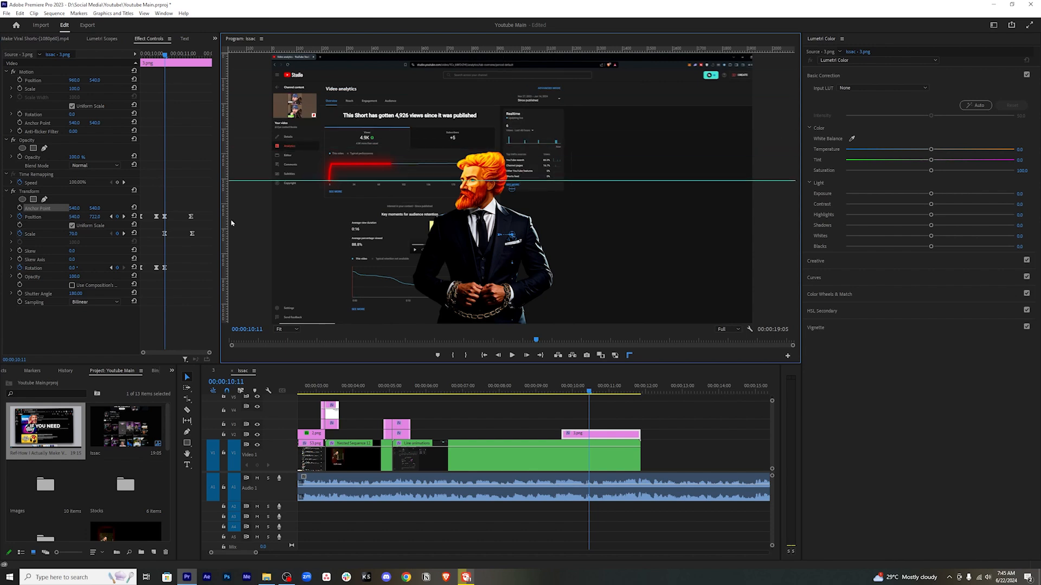
pyautogui.moveTo(227, 218); pyautogui.dragTo(403, 213)
pyautogui.moveTo(460, 203); pyautogui.dragTo(472, 202)
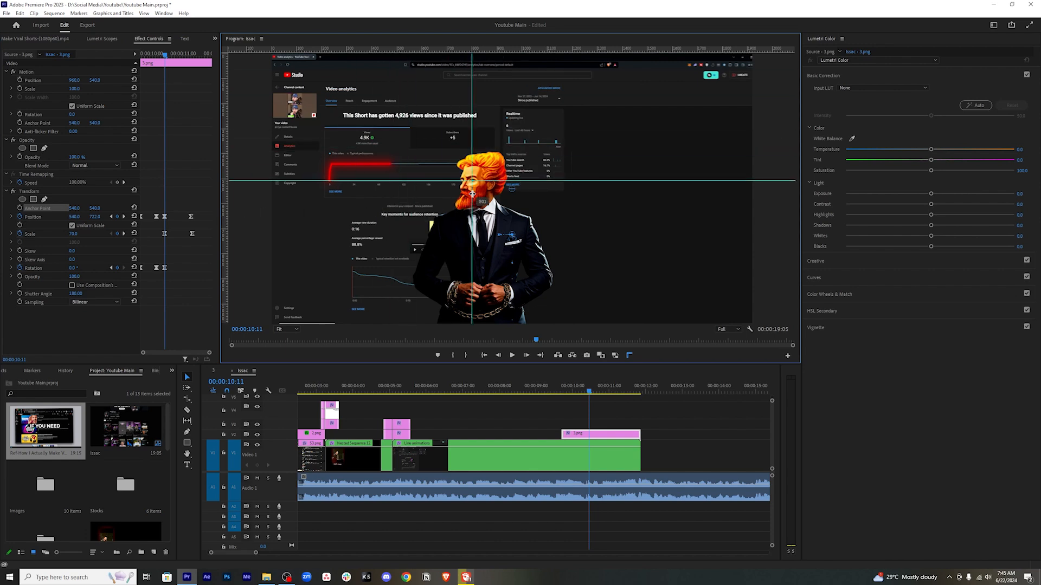
# Realign the enlarged character with the guides by setting its Transform Position to 462, 722 at 00:00:11:07, and preview the animation.
pyautogui.moveTo(167, 55); pyautogui.dragTo(192, 54)
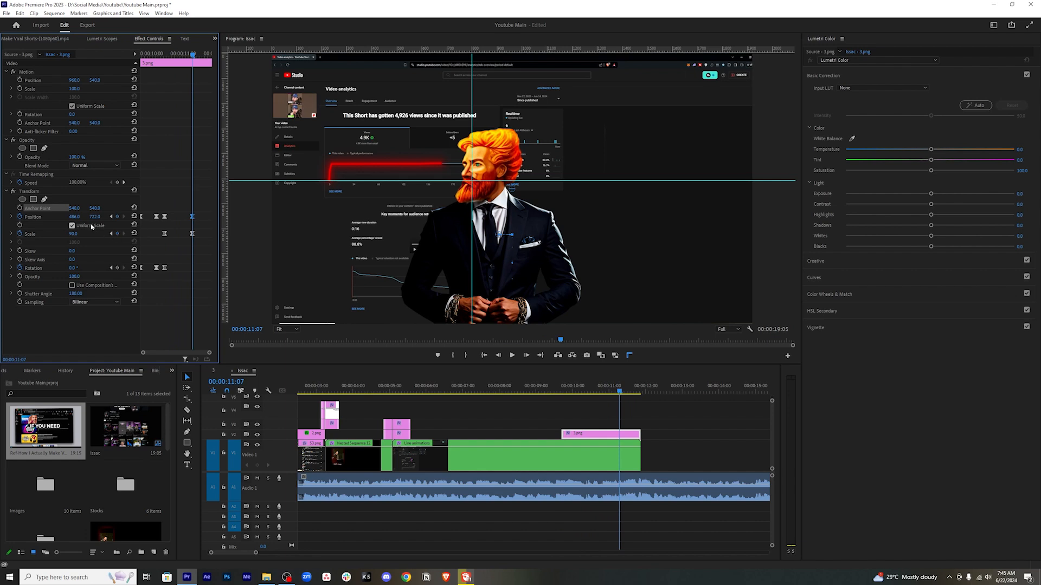
pyautogui.moveTo(75, 218); pyautogui.dragTo(62, 218)
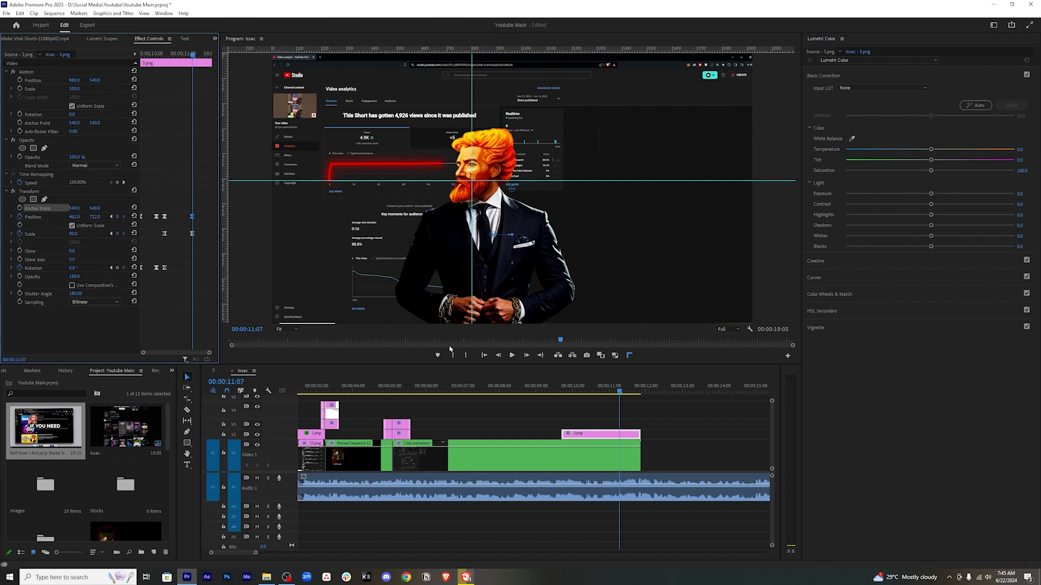
pyautogui.moveTo(205, 208); pyautogui.dragTo(192, 242)
pyautogui.click(158, 100)
pyautogui.press('Up')
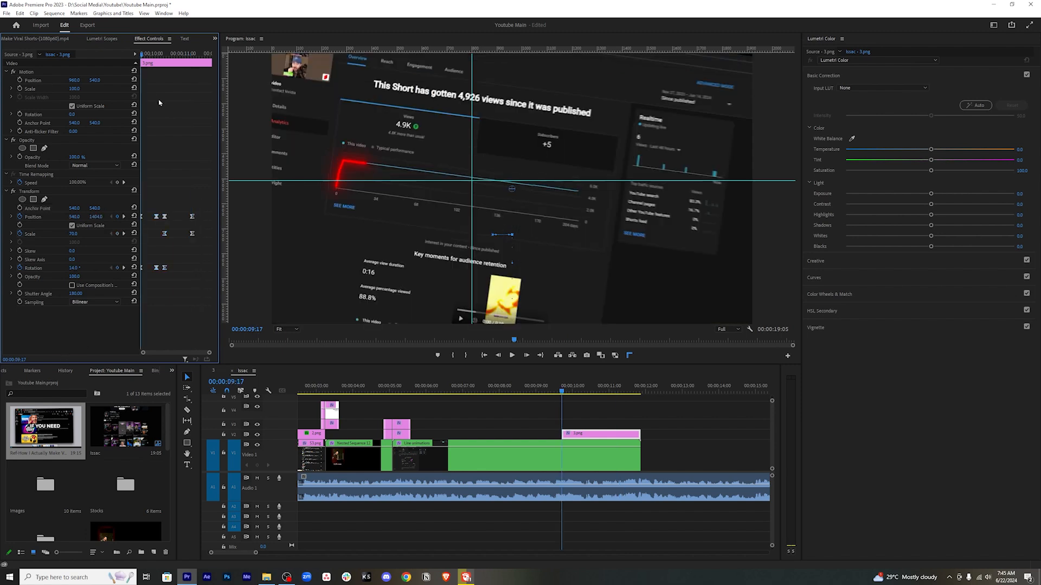
pyautogui.press('space')
pyautogui.press('space')
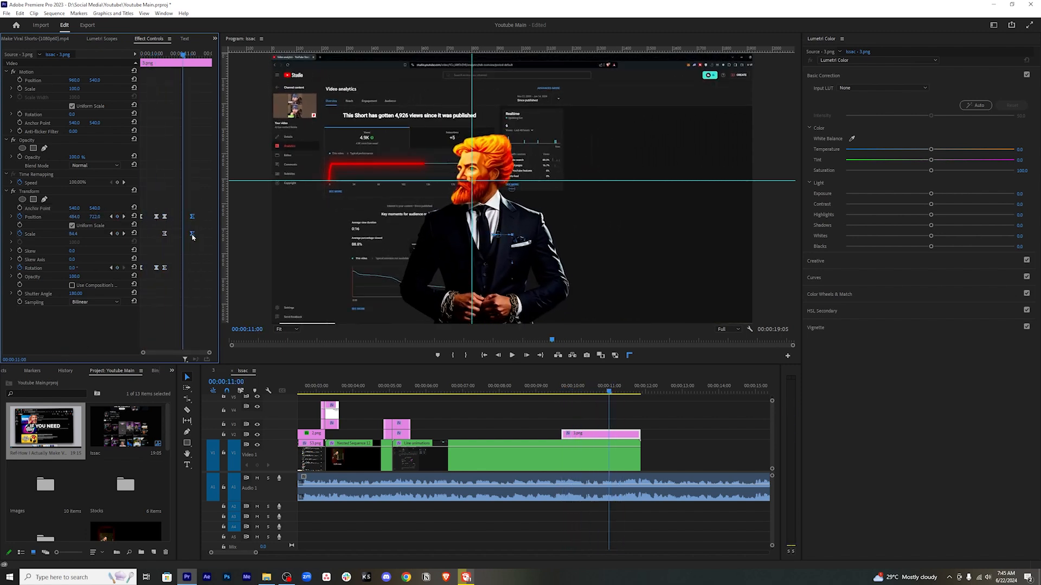
# Move the 3.png clip's last Transform Position and Scale keyframes to 00:00:11:00, preview the motion and save the project.
pyautogui.moveTo(193, 237); pyautogui.dragTo(184, 235)
pyautogui.moveTo(181, 53); pyautogui.dragTo(142, 53)
pyautogui.press('space')
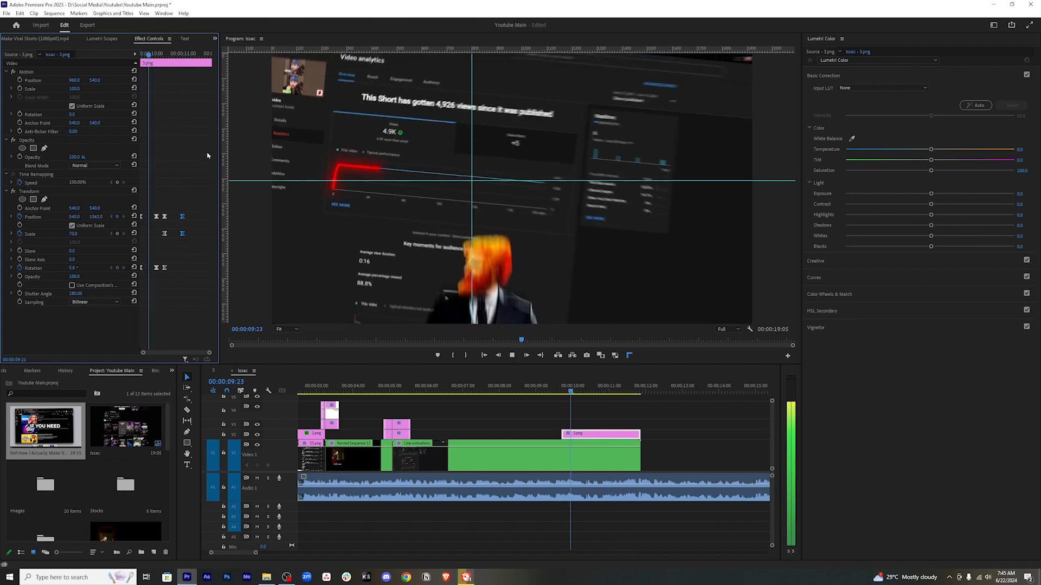
pyautogui.press('space')
pyautogui.hotkey('ctrl', 's')
# Remove both guides from the program preview, leave the rulers shown, and view the Show Rulers control in the Button Editor.
pyautogui.moveTo(411, 180); pyautogui.dragTo(392, 38)
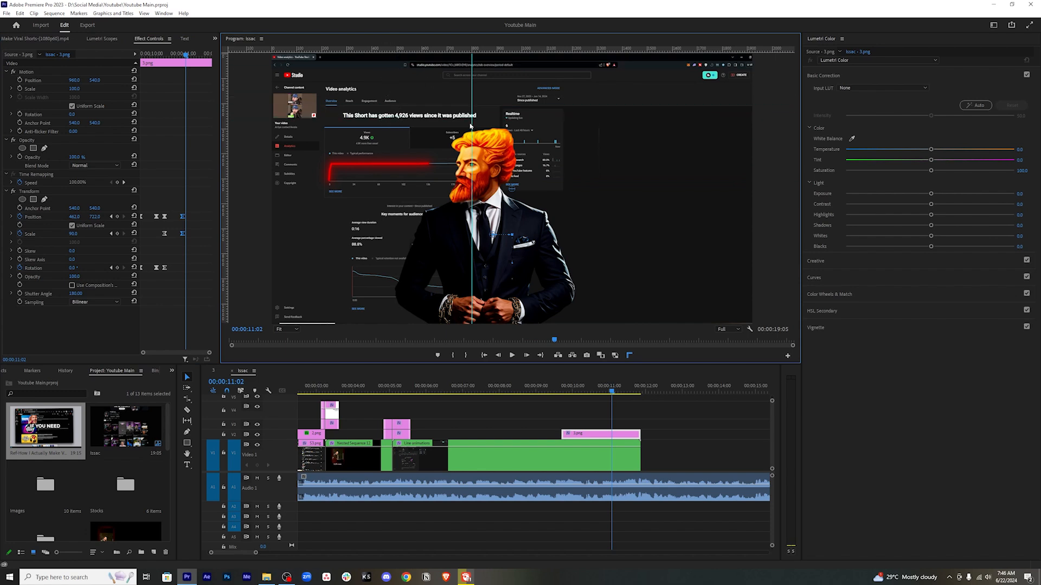
pyautogui.moveTo(471, 129); pyautogui.dragTo(605, 364)
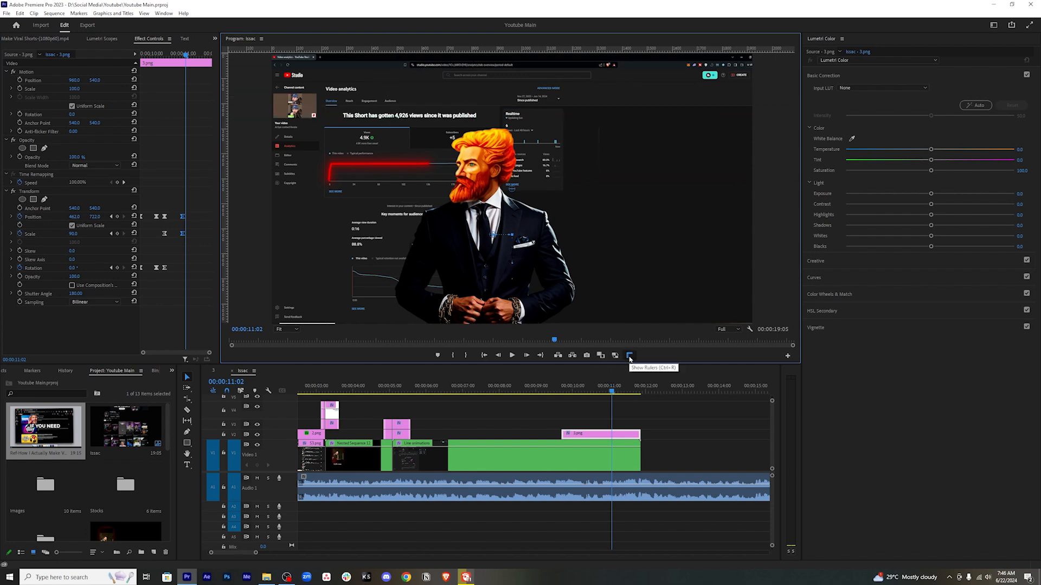
pyautogui.click(631, 355)
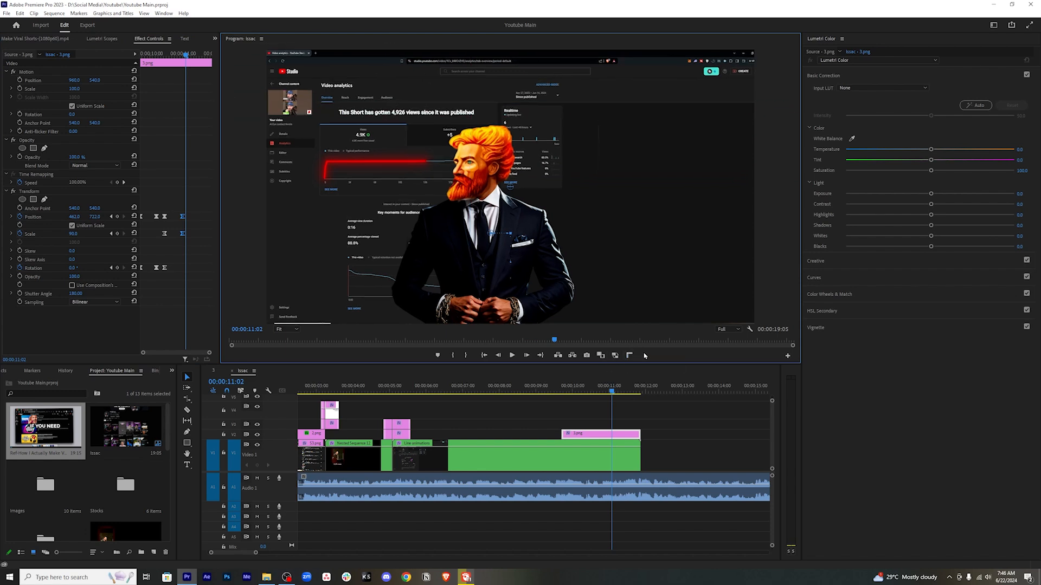
pyautogui.click(629, 356)
pyautogui.click(629, 355)
pyautogui.click(629, 356)
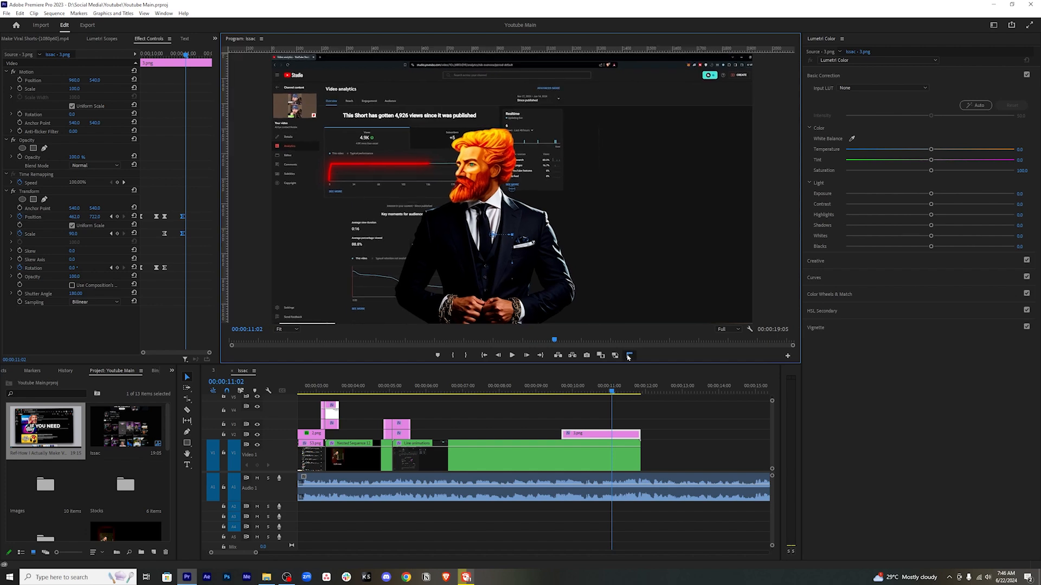
pyautogui.click(787, 357)
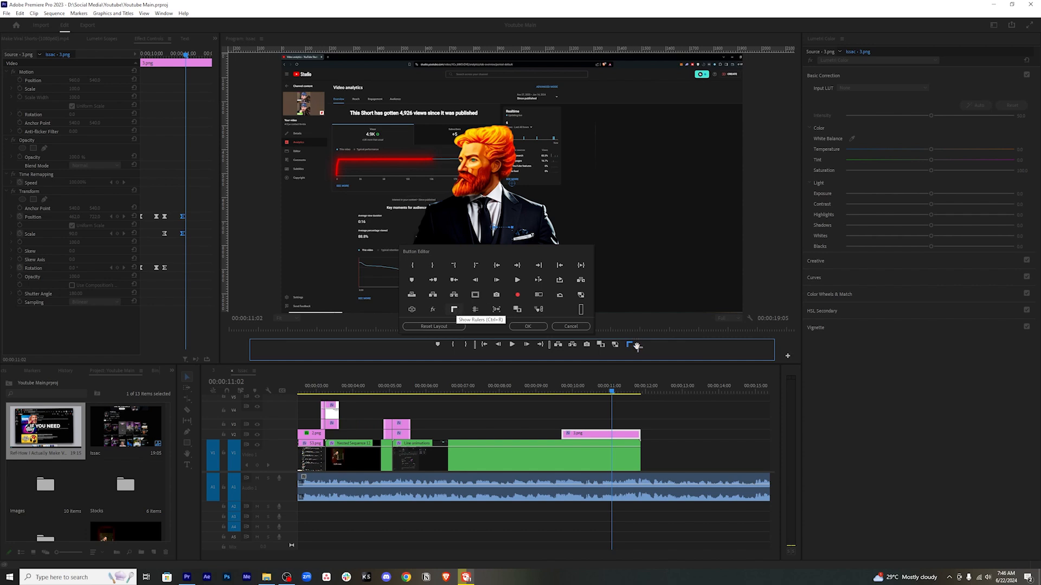
pyautogui.click(530, 327)
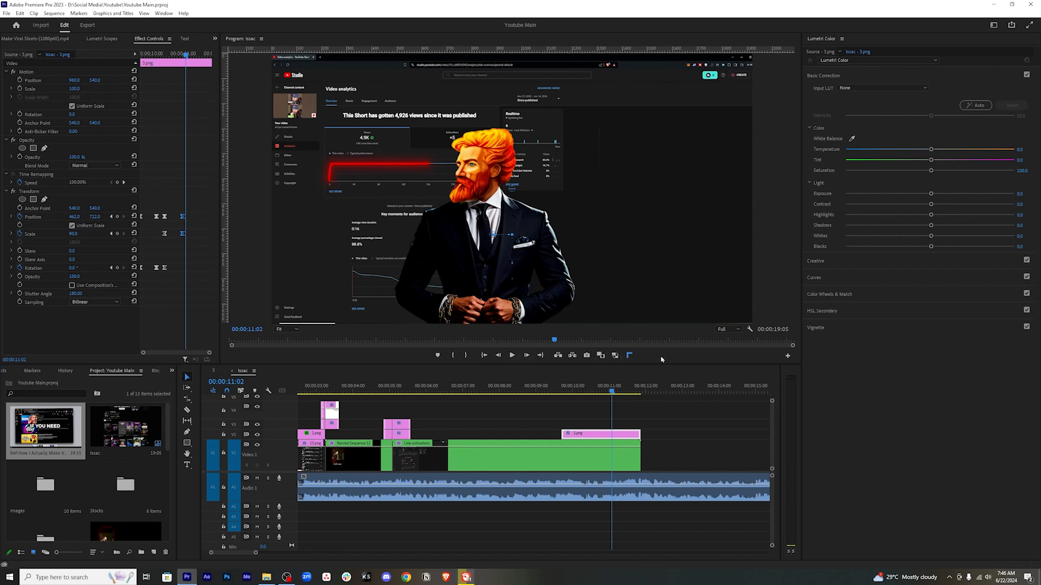
# Find where the reference shot cuts to the thumbnail, and trim the ends of the Line animations and 3.png clips to 00:00:11:06.
pyautogui.press('Right')
pyautogui.press('Right')
pyautogui.press('Right')
pyautogui.press('Right')
pyautogui.press('Right')
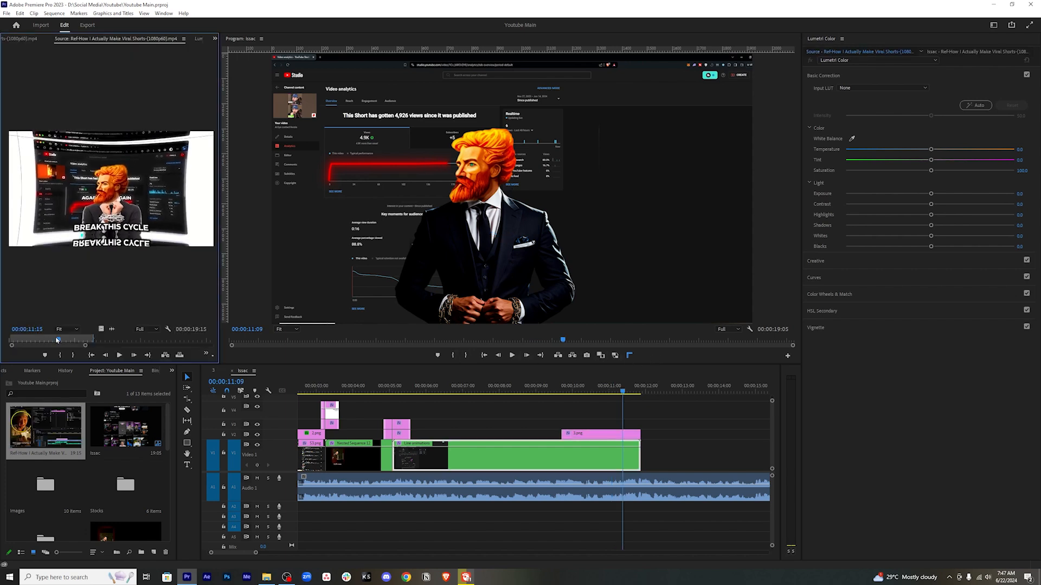
pyautogui.press('Right')
pyautogui.press('Right')
pyautogui.press('Right')
pyautogui.press('Right')
pyautogui.press('Right')
pyautogui.press('Right')
pyautogui.press('Right')
pyautogui.press('Right')
pyautogui.press('Right')
pyautogui.press('Right')
pyautogui.press('Right')
pyautogui.press('Right')
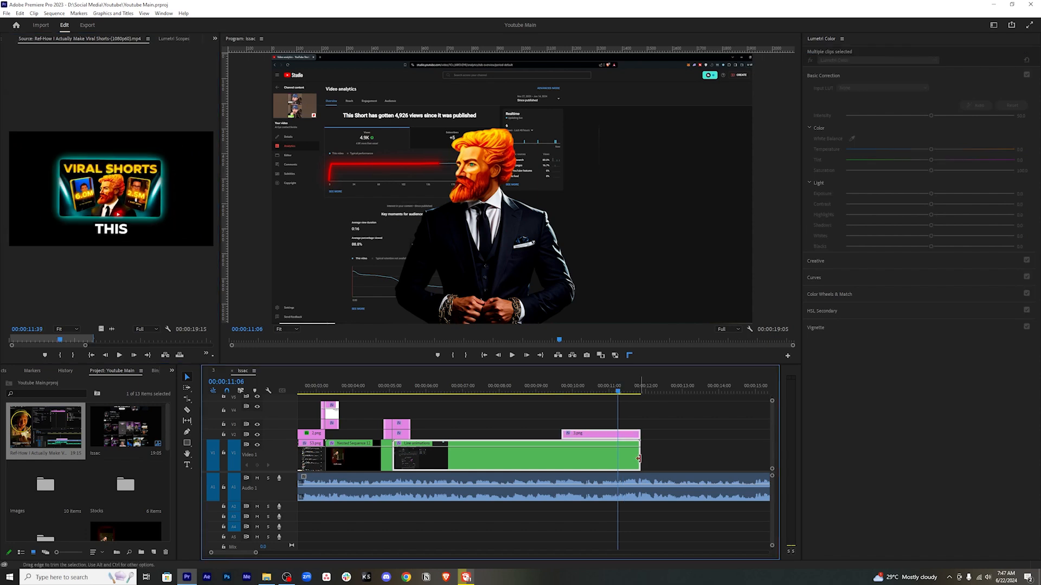
pyautogui.moveTo(638, 459); pyautogui.dragTo(618, 459)
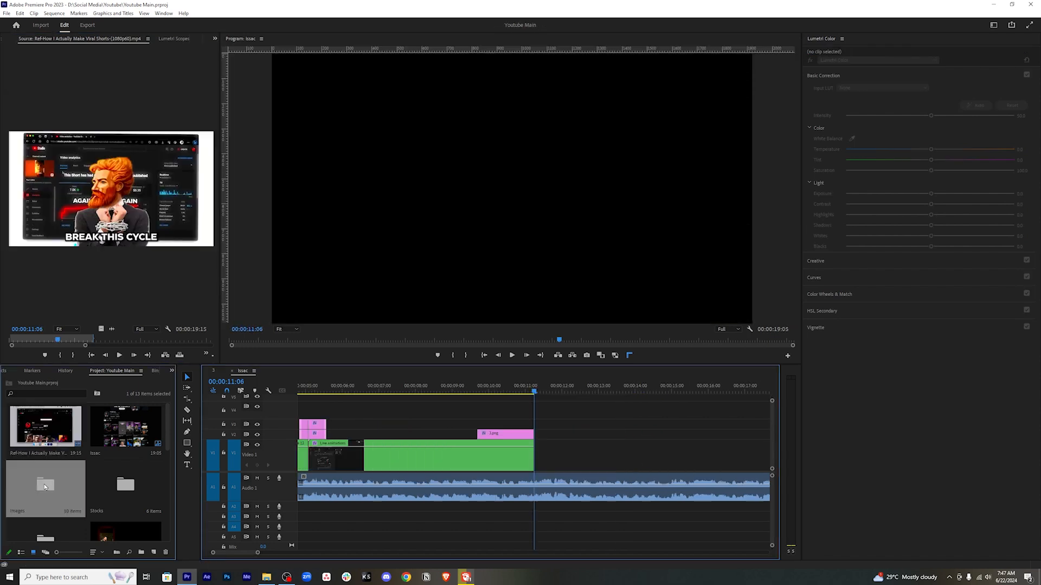
# Import the Viral Shorts thumbnail fHNR3ZHDXug-HD.jpg into the Images bin and place it directly after the Line animations clip.
pyautogui.doubleClick(45, 486)
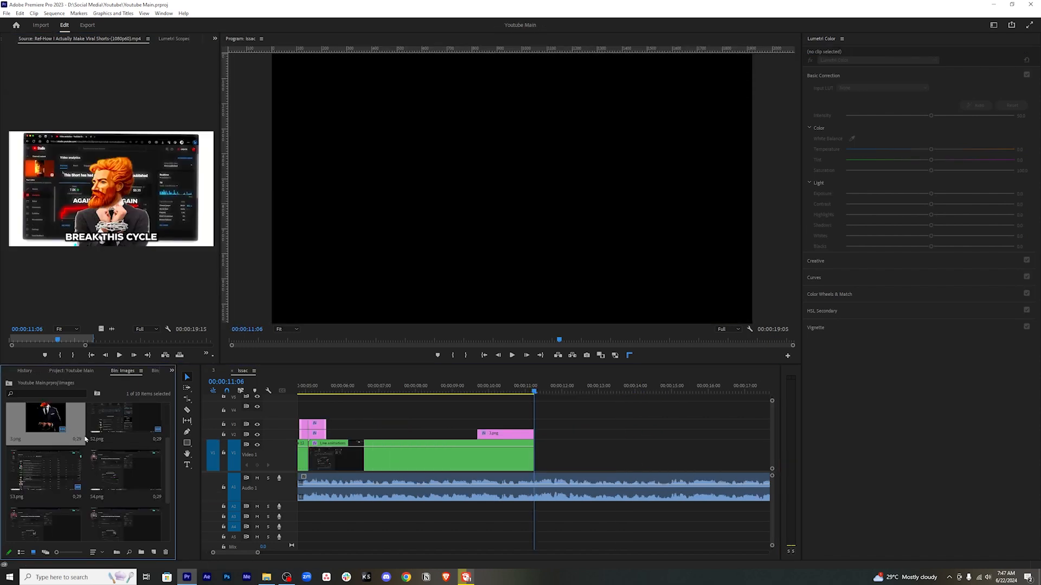
pyautogui.scroll(-3, 87, 436)
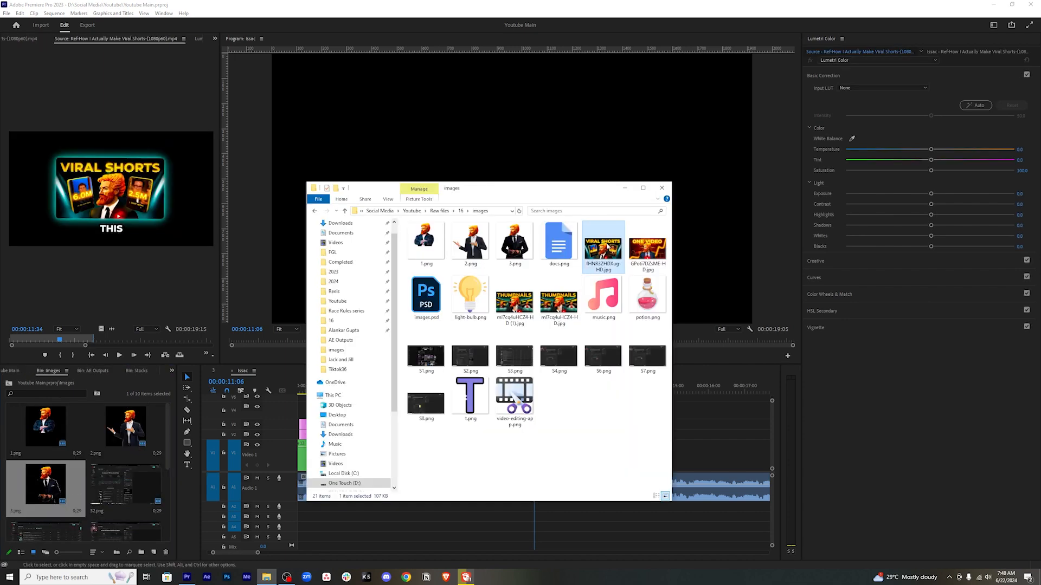
pyautogui.moveTo(603, 246); pyautogui.dragTo(146, 533)
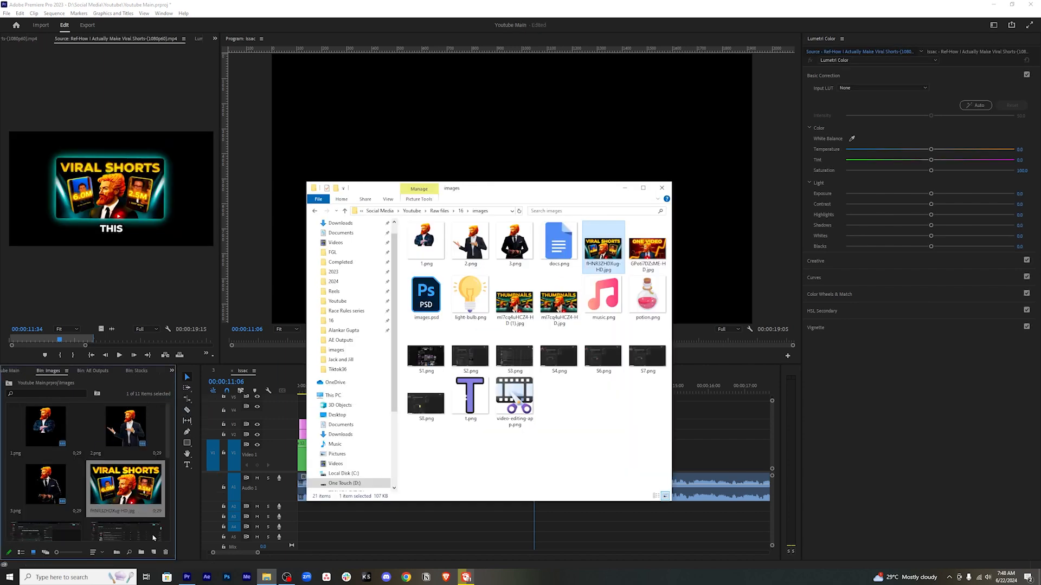
pyautogui.click(121, 482)
pyautogui.moveTo(645, 396); pyautogui.dragTo(644, 449)
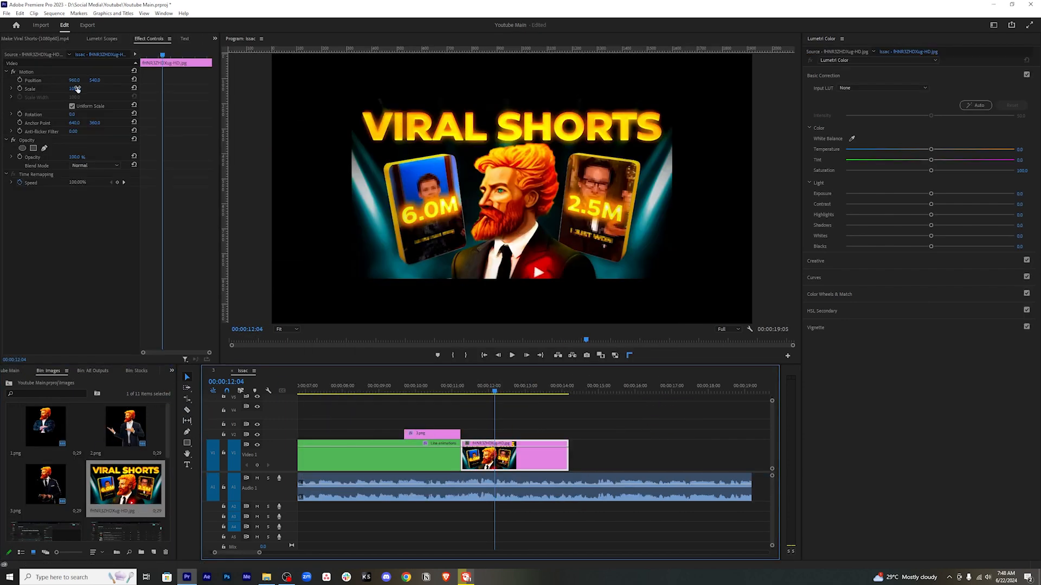
# Set the Viral Shorts thumbnail clip's Motion scale to 65 and its position to 960, 513.
pyautogui.moveTo(73, 89); pyautogui.dragTo(60, 89)
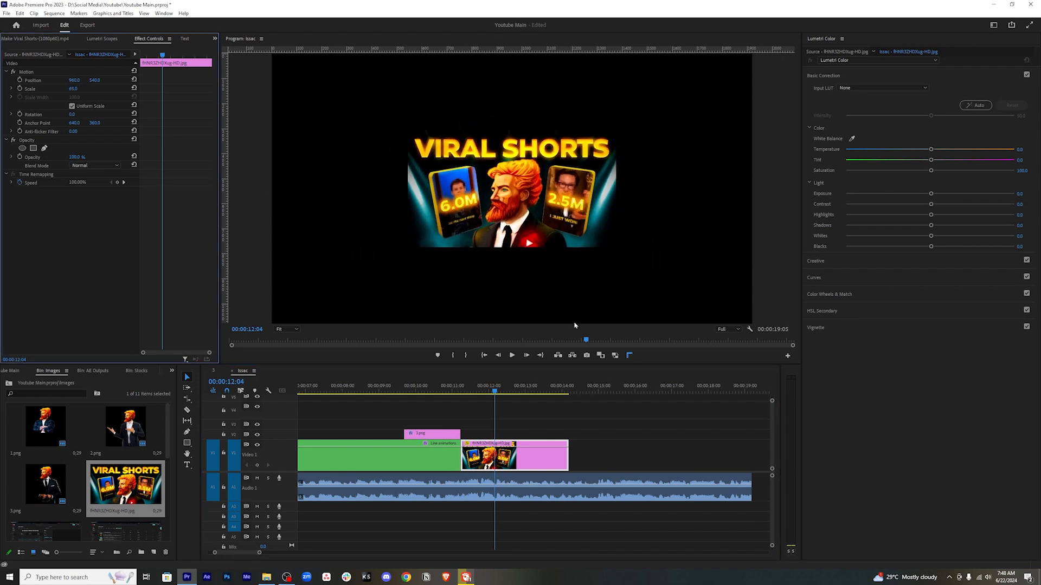
pyautogui.moveTo(97, 80); pyautogui.dragTo(84, 80)
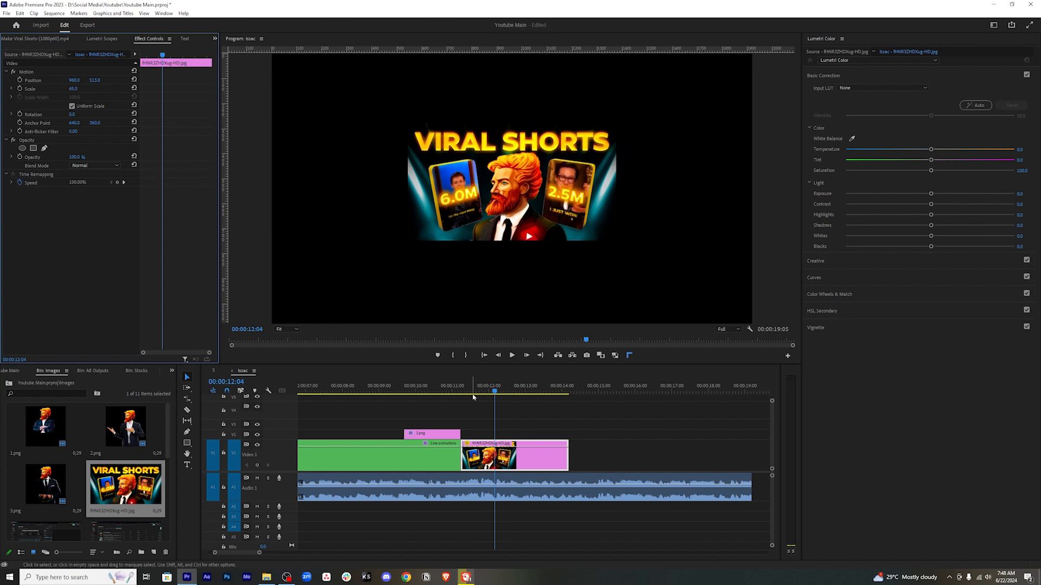
# Set the 3.png clip's Motion position to 1054, 540 and check the character's framing over the Line animations clip.
pyautogui.click(435, 391)
pyautogui.click(452, 434)
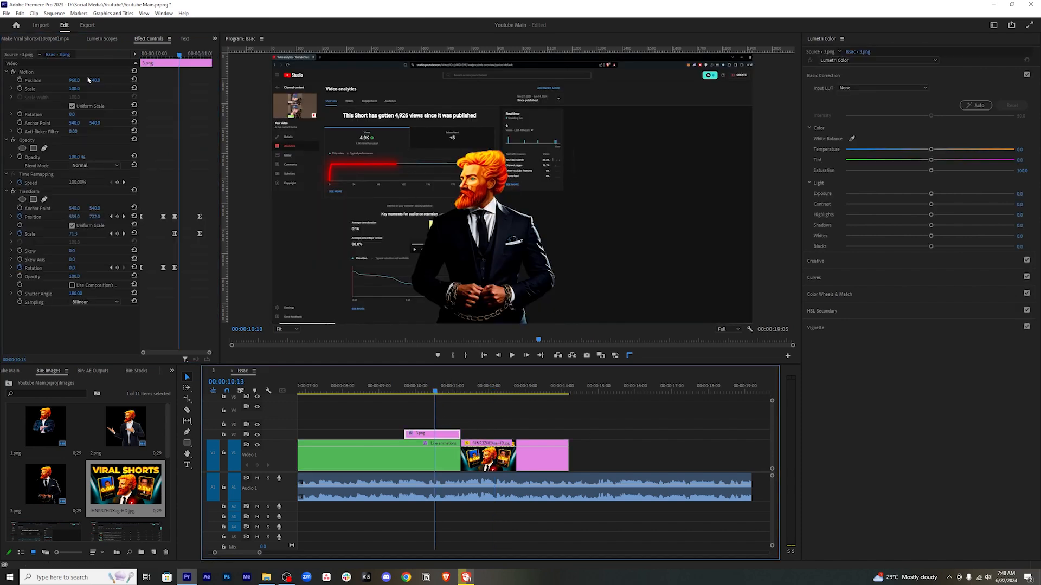
pyautogui.moveTo(76, 80); pyautogui.dragTo(127, 80)
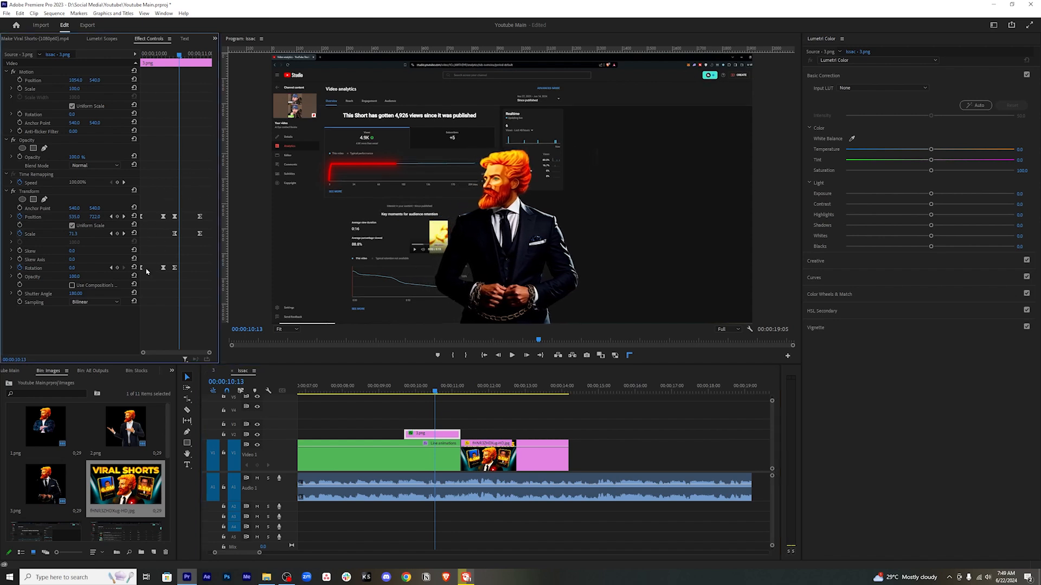
pyautogui.moveTo(158, 53); pyautogui.dragTo(163, 53)
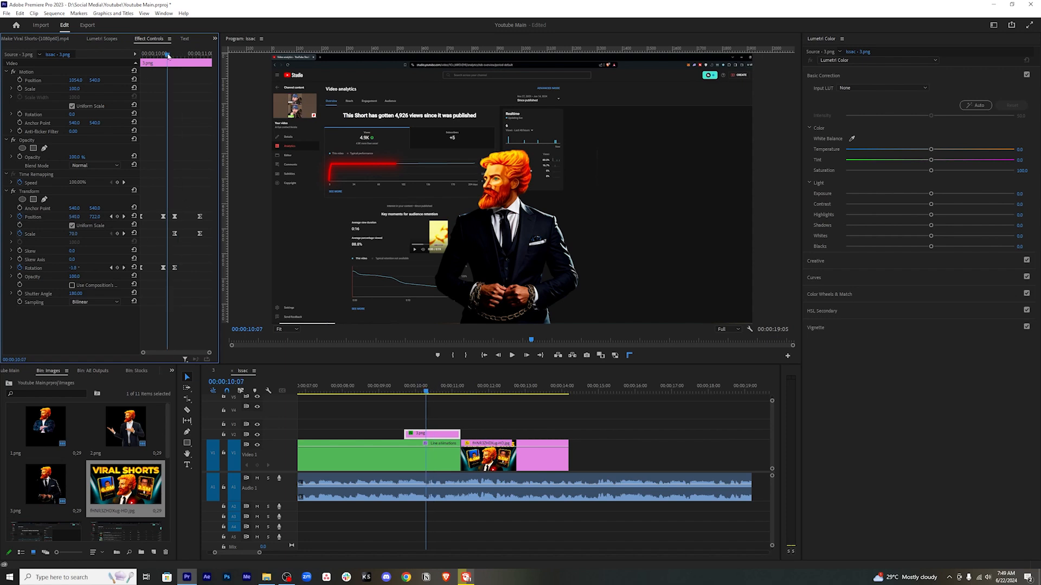
pyautogui.moveTo(442, 387)
pyautogui.mouseDown()
pyautogui.moveTo(469, 386)
pyautogui.moveTo(444, 387)
pyautogui.mouseUp()
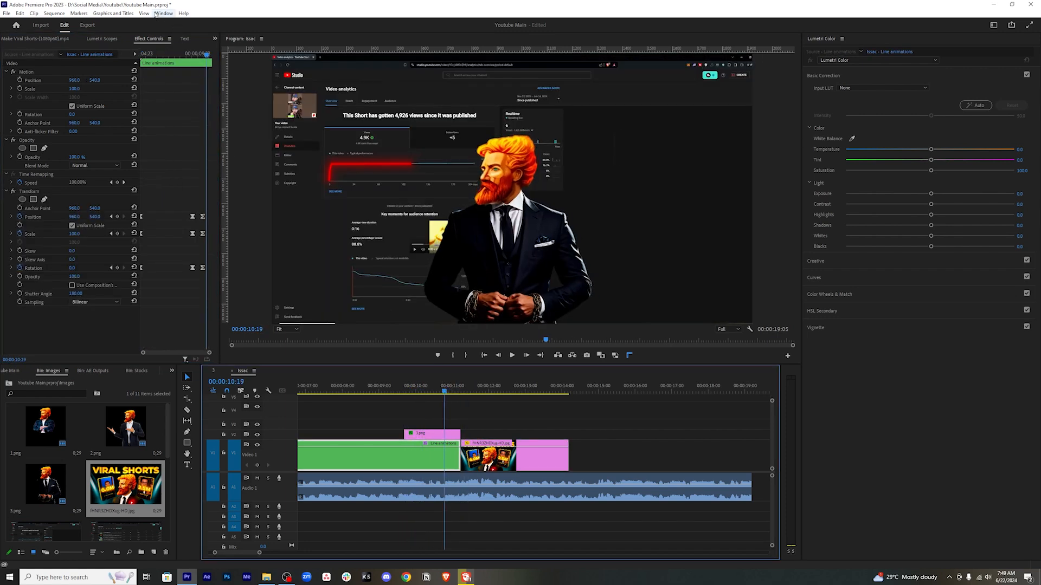
# Add the Premiere Composer Starter Pack's Zoom Out transition over the cut between the Line animations and thumbnail clips.
pyautogui.click(163, 13)
pyautogui.moveTo(238, 34)
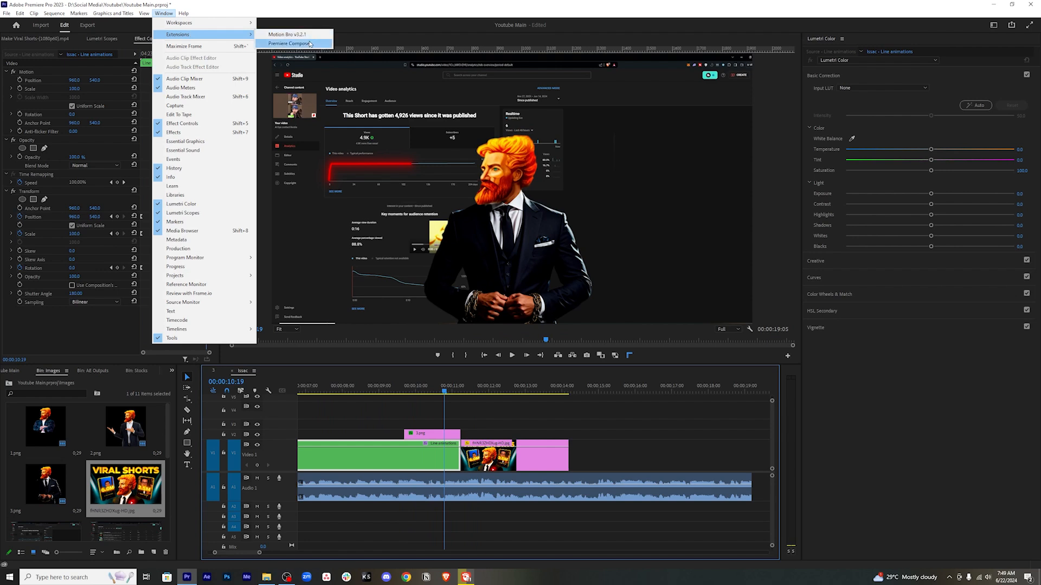
pyautogui.click(295, 44)
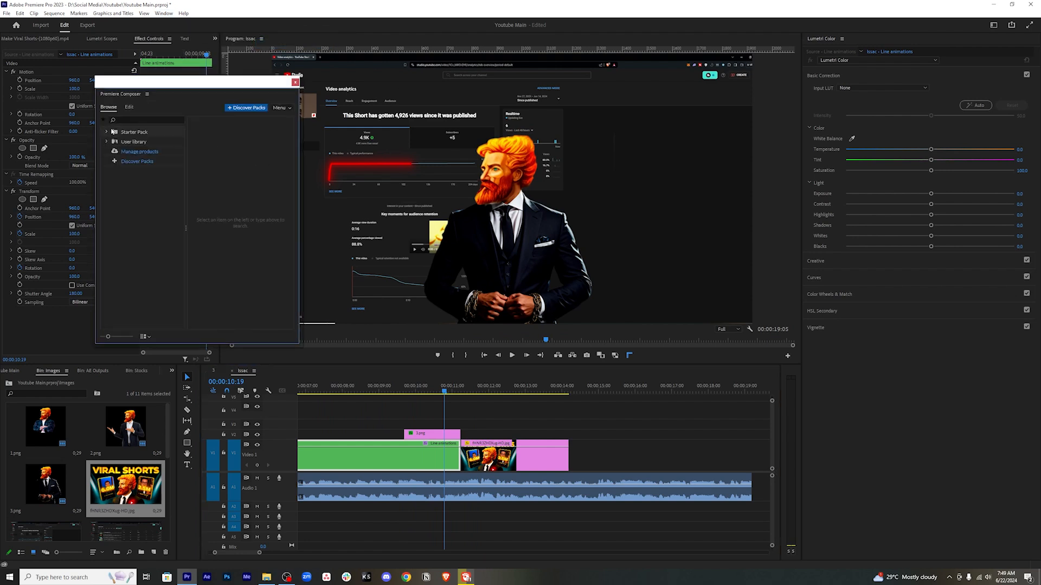
pyautogui.click(107, 132)
pyautogui.click(112, 162)
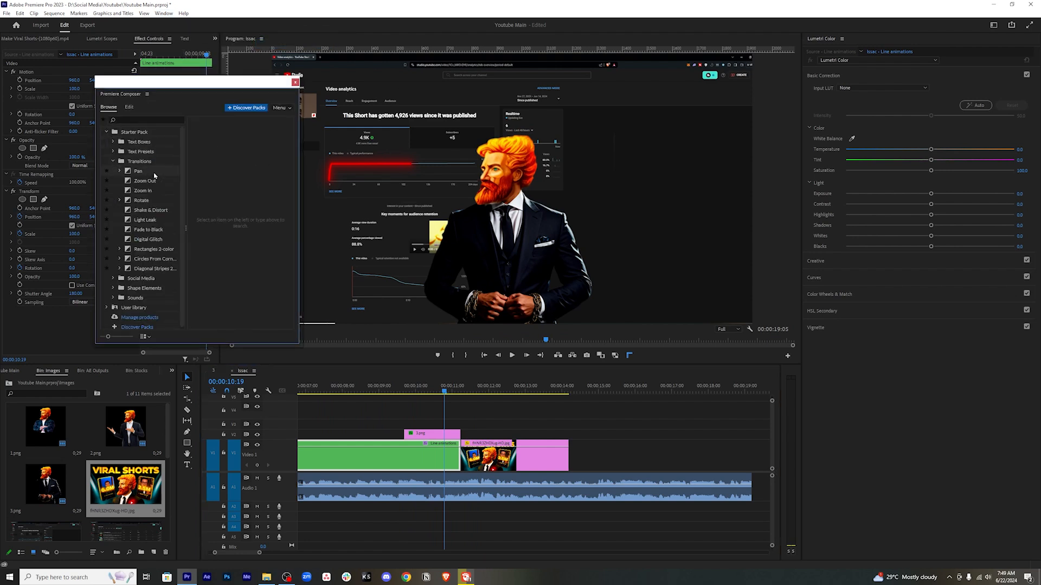
pyautogui.click(145, 180)
pyautogui.moveTo(211, 133); pyautogui.dragTo(491, 401)
pyautogui.click(462, 391)
pyautogui.click(608, 439)
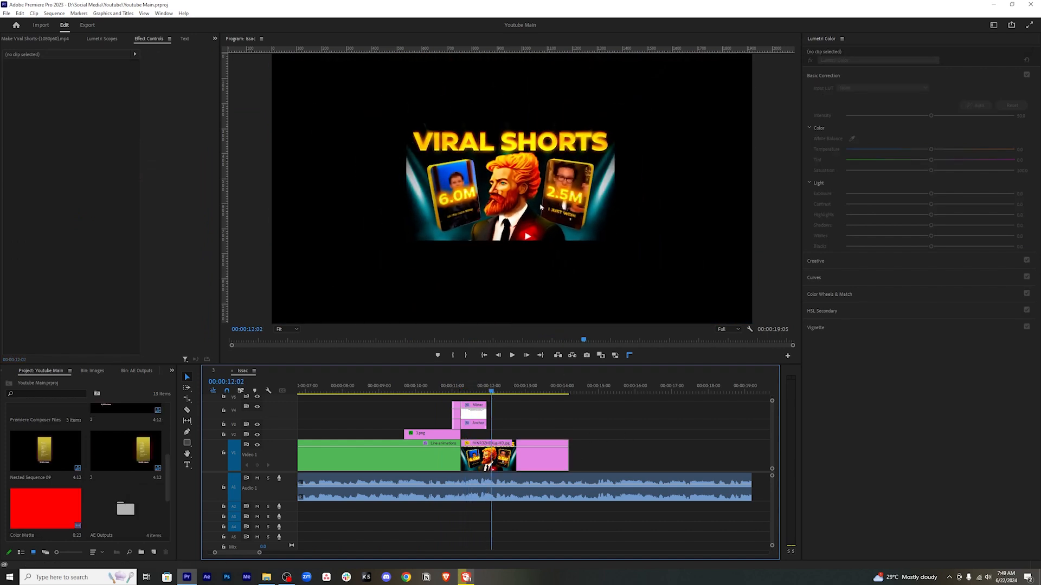
# Copy the red Drop Shadow from the 3.mp4 clip in sequence 3, nested within Nested Sequence 12, and paste it onto the thumbnail clip.
pyautogui.press('-')
pyautogui.press('-')
pyautogui.moveTo(371, 389); pyautogui.dragTo(336, 392)
pyautogui.doubleClick(336, 457)
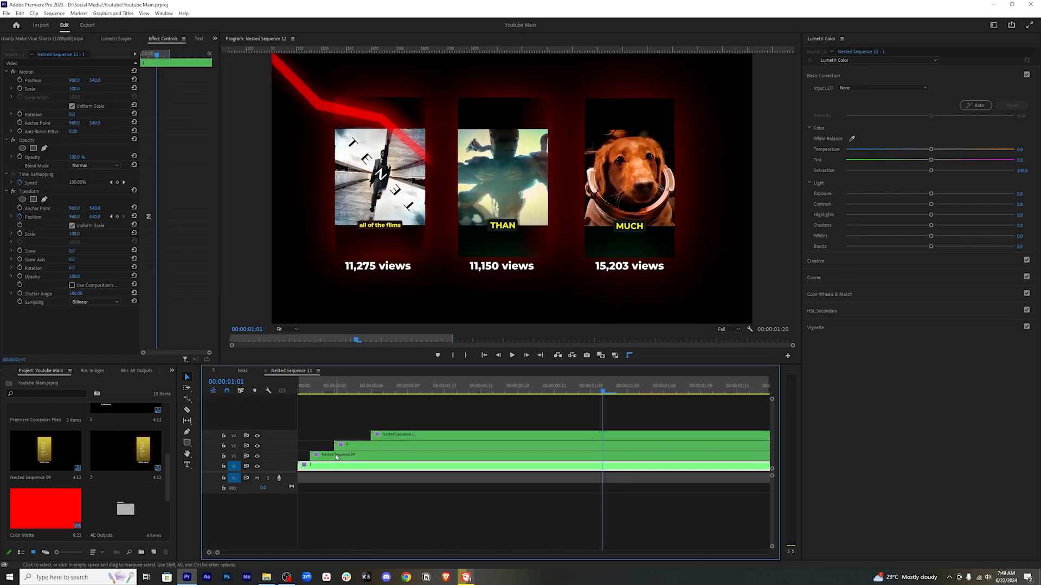
pyautogui.click(207, 373)
pyautogui.doubleClick(405, 447)
pyautogui.click(403, 450)
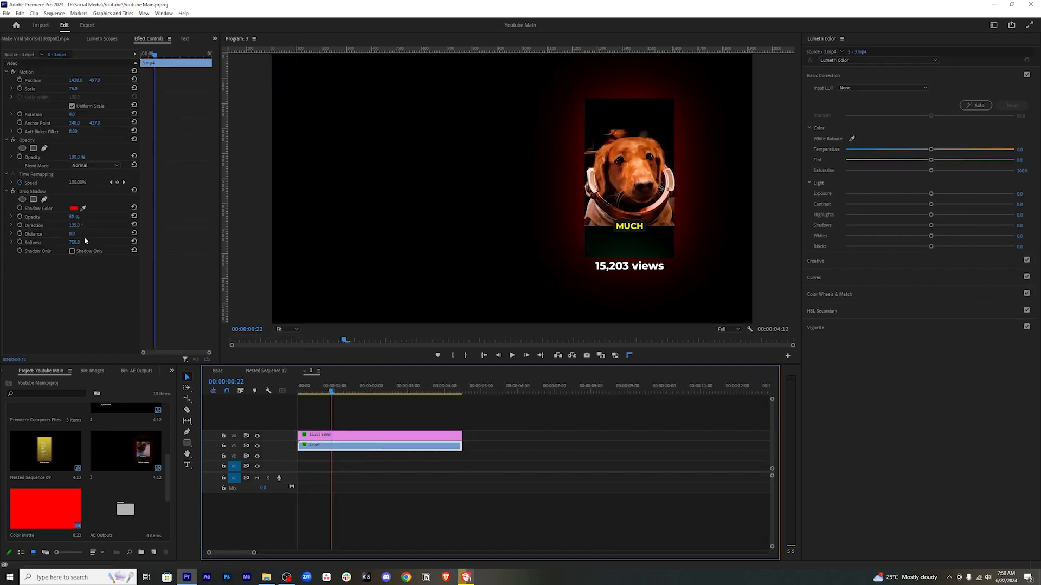
pyautogui.click(37, 193)
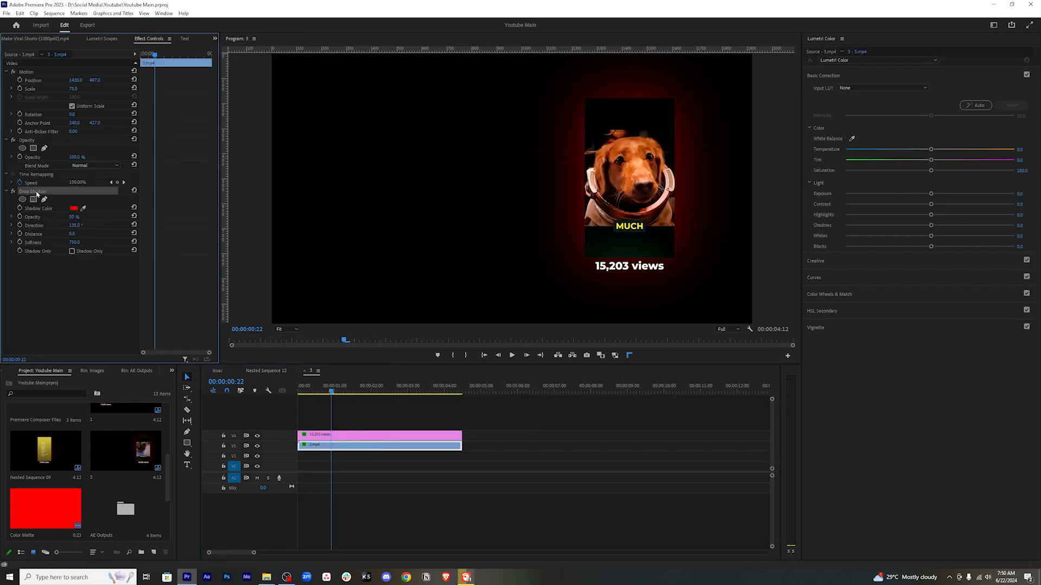
pyautogui.click(217, 370)
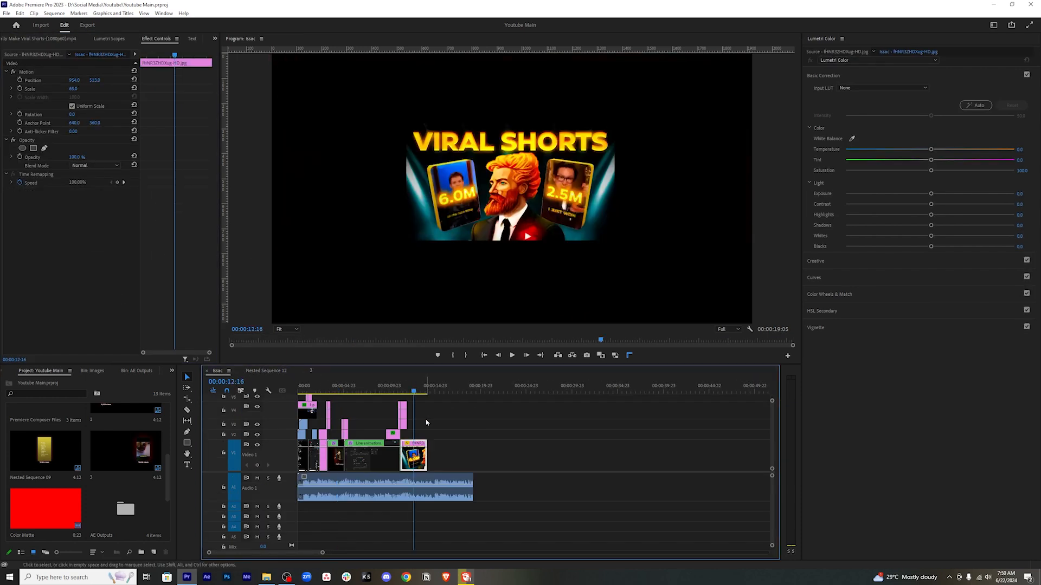
pyautogui.hotkey('ctrl', 'v')
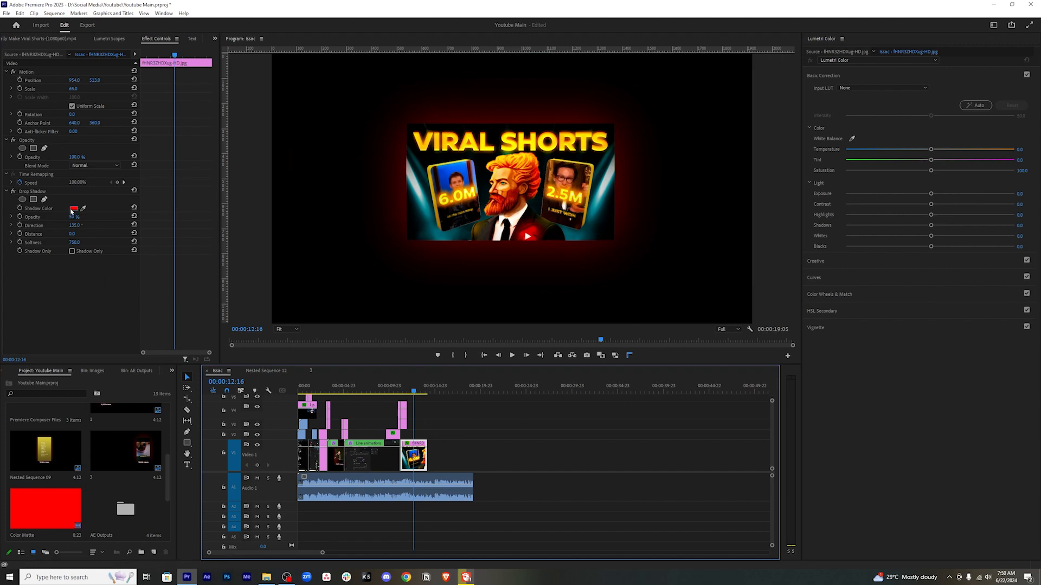
# Change the thumbnail clip's Drop Shadow color to cyan.
pyautogui.click(73, 208)
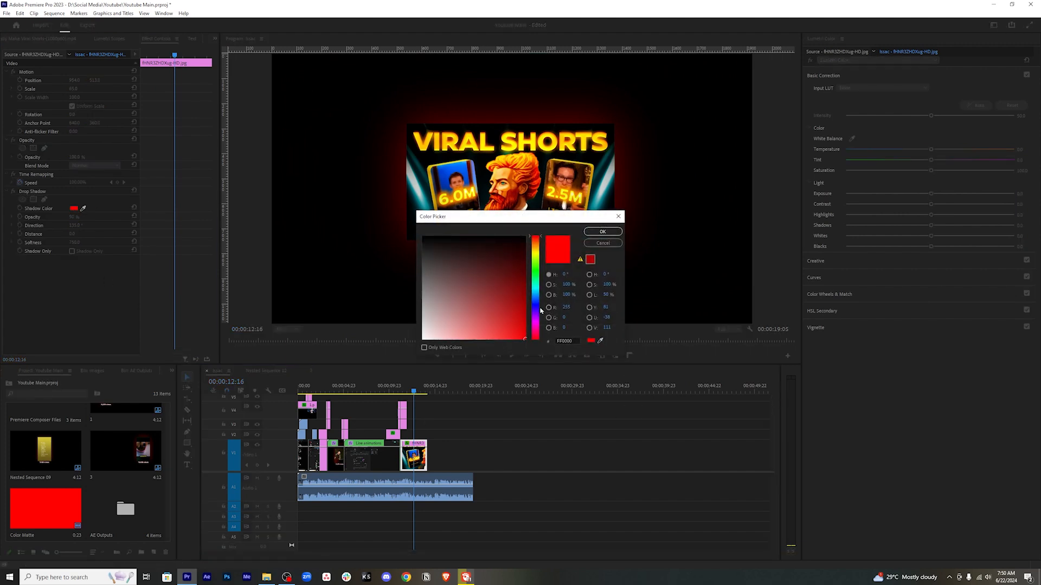
pyautogui.click(540, 285)
pyautogui.moveTo(539, 289); pyautogui.dragTo(539, 288)
pyautogui.click(602, 232)
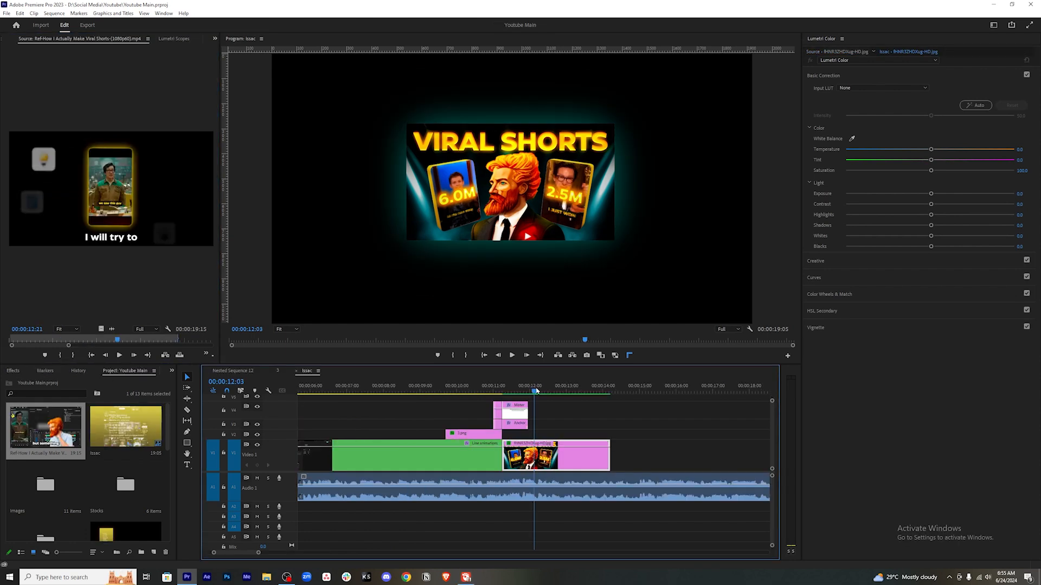
# Turn off Alpha Adjust (Masked) on the transition's Mister Horse adjustment graphic and play the transition back.
pyautogui.moveTo(536, 391); pyautogui.dragTo(458, 400)
pyautogui.press('space')
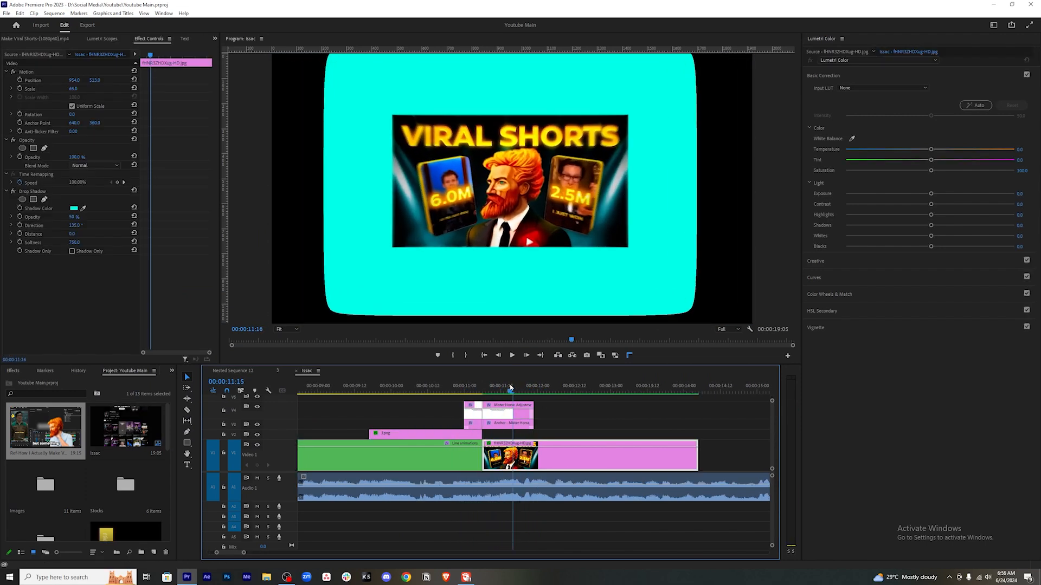
pyautogui.moveTo(511, 387)
pyautogui.mouseDown()
pyautogui.moveTo(534, 387)
pyautogui.moveTo(509, 384)
pyautogui.mouseUp()
pyautogui.click(515, 411)
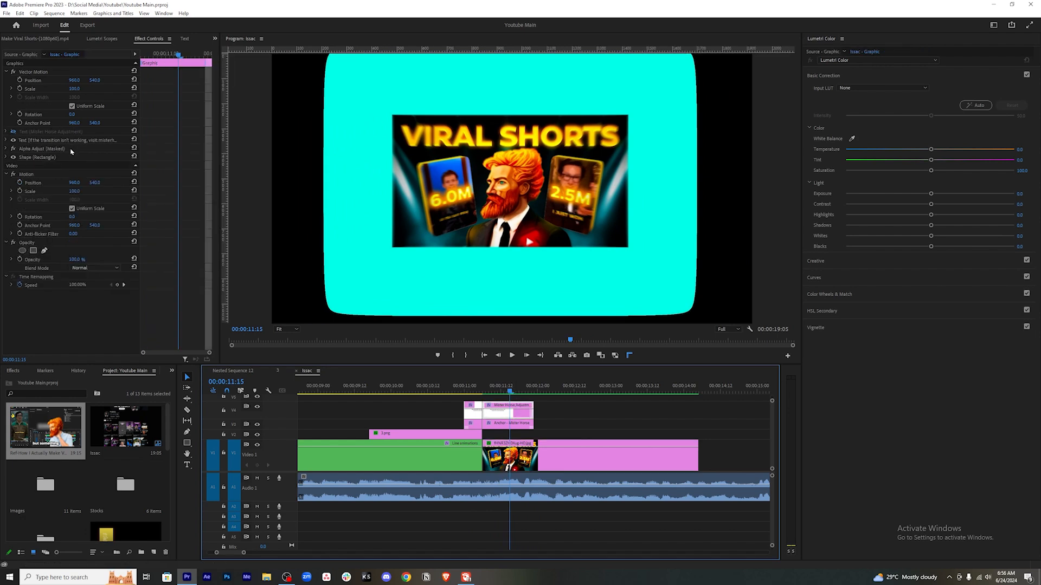
pyautogui.click(14, 149)
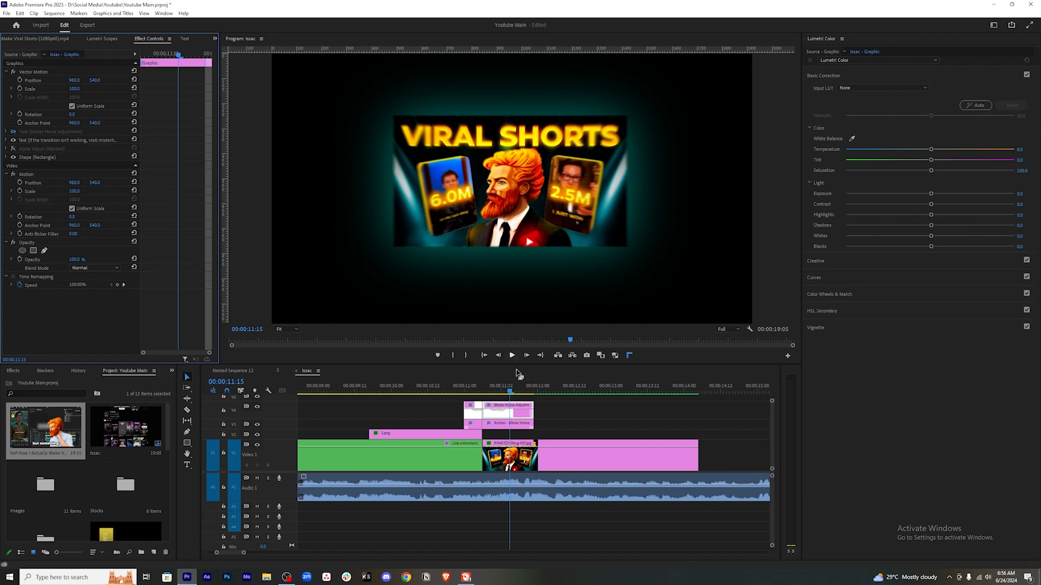
pyautogui.click(463, 386)
pyautogui.press('space')
pyautogui.press('space')
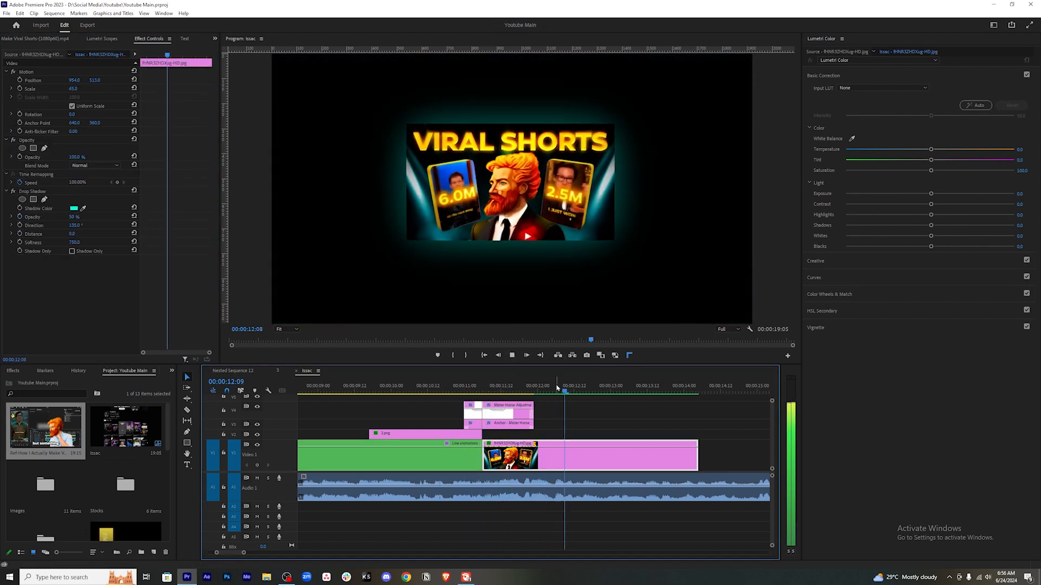
# Apply the Transform effect to the thumbnail clip with Use Composition's Shutter Angle off and a shutter angle of 180.
pyautogui.click(568, 435)
pyautogui.click(570, 450)
pyautogui.click(172, 371)
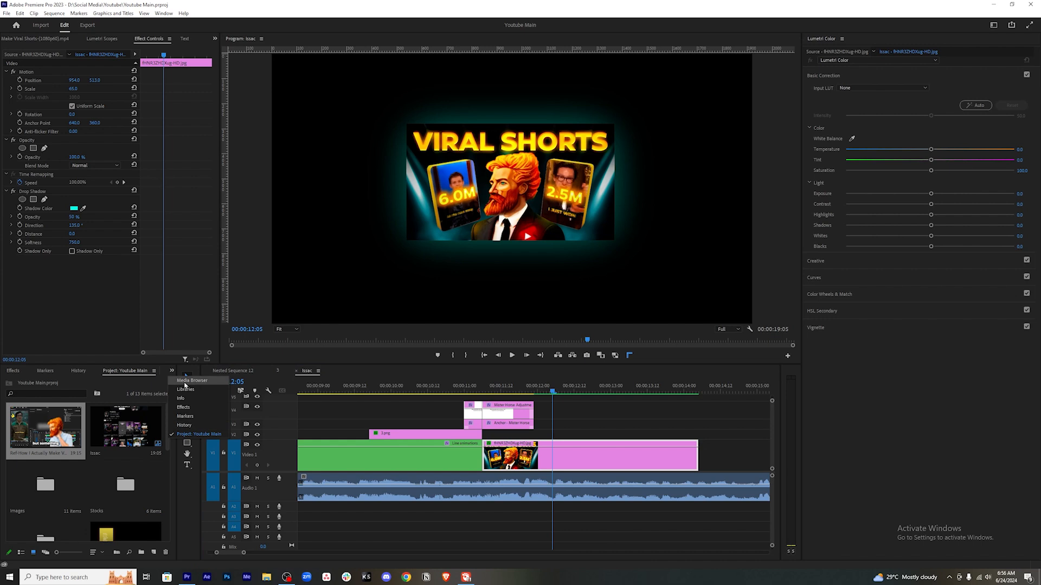
pyautogui.click(184, 407)
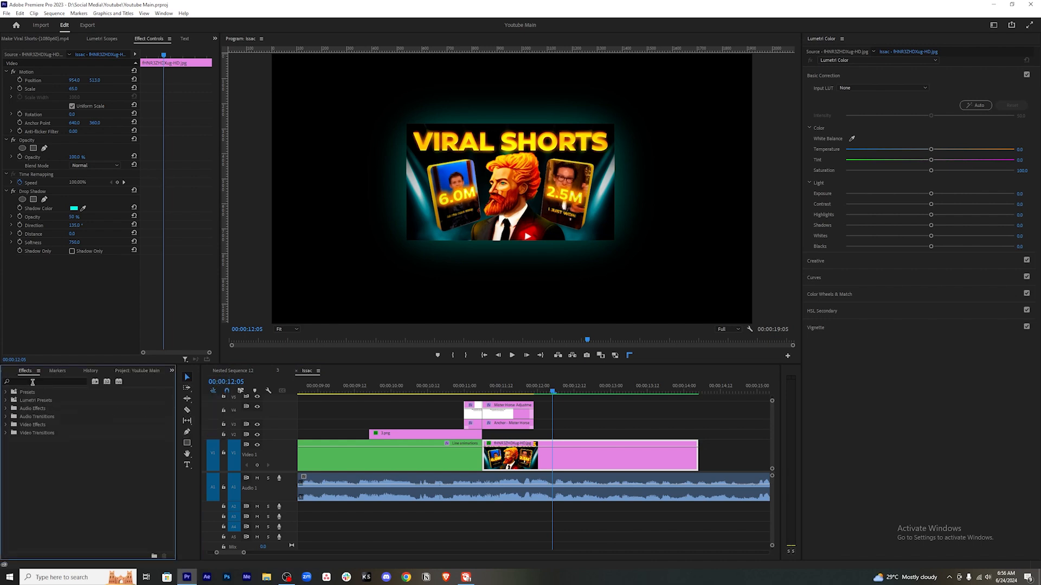
pyautogui.click(33, 382)
pyautogui.write('TRANSFORM')
pyautogui.moveTo(39, 441); pyautogui.dragTo(115, 243)
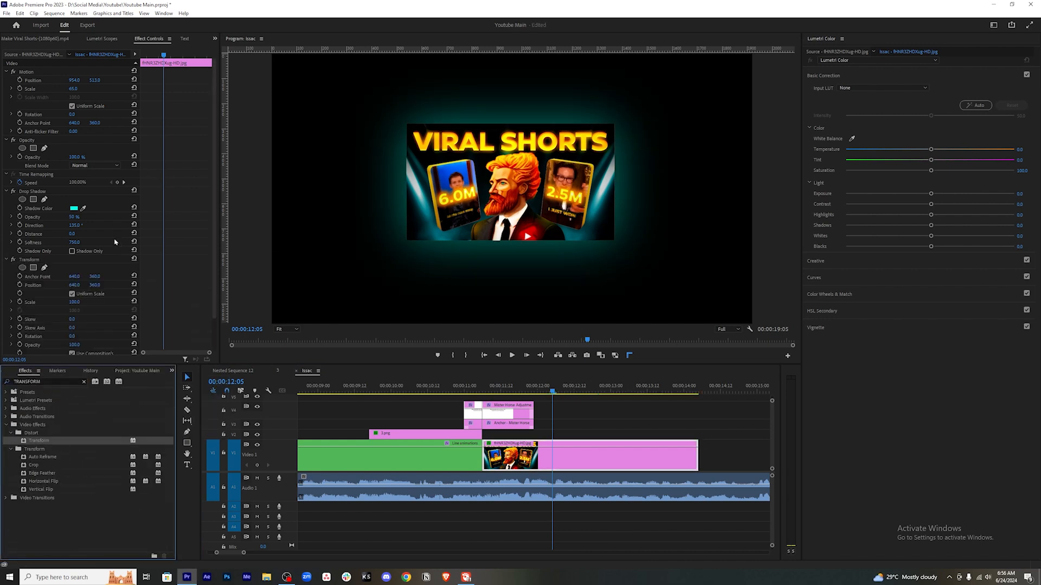
pyautogui.scroll(-2, 114, 242)
pyautogui.click(72, 316)
pyautogui.click(79, 323)
pyautogui.write('180')
pyautogui.press('Return')
# Start position, scale and rotation keyframes in the thumbnail's Transform effect at 00:00:12:05.
pyautogui.click(37, 239)
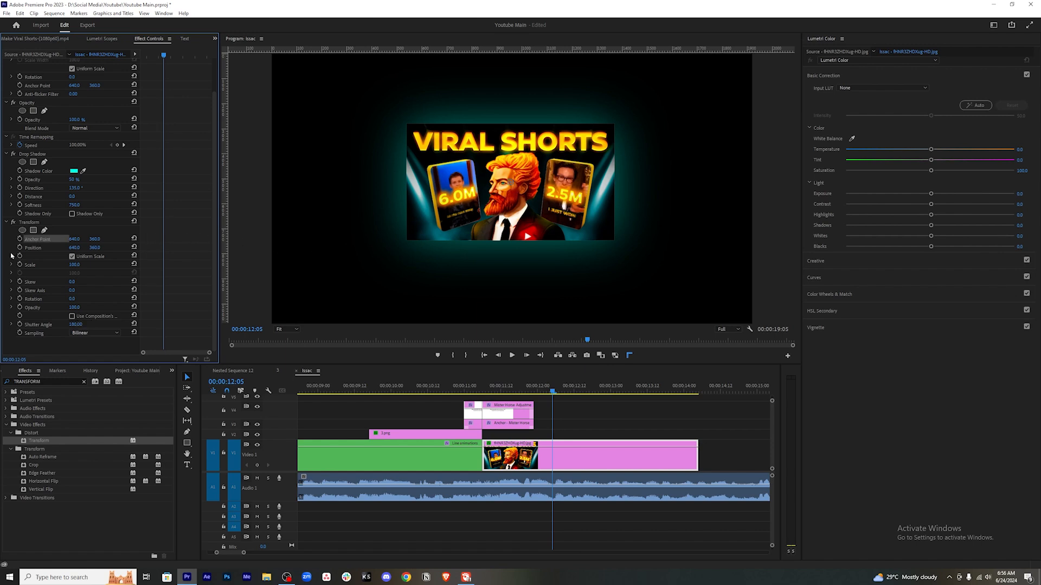
pyautogui.click(20, 247)
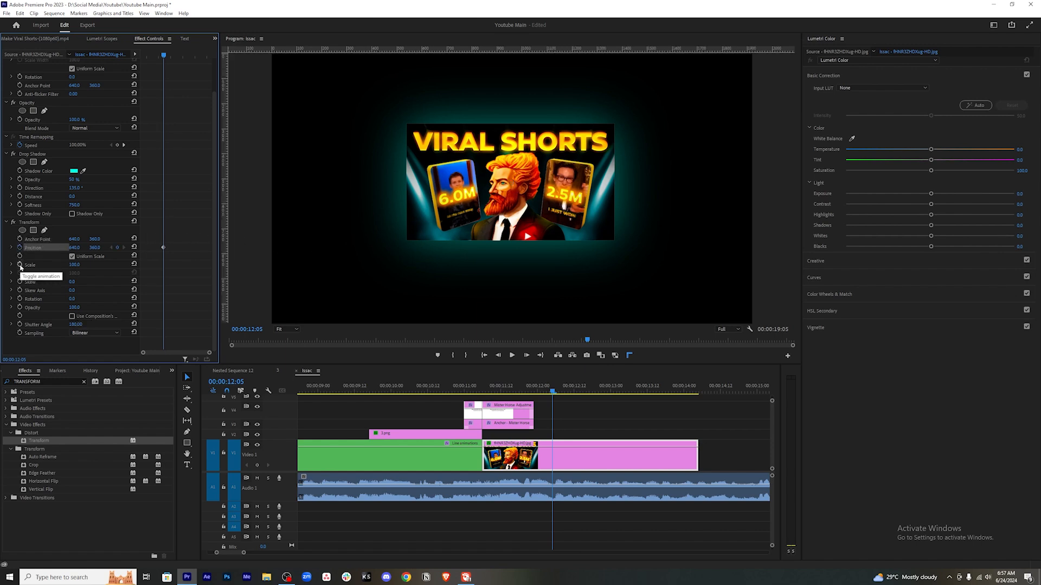
pyautogui.click(20, 265)
pyautogui.click(20, 298)
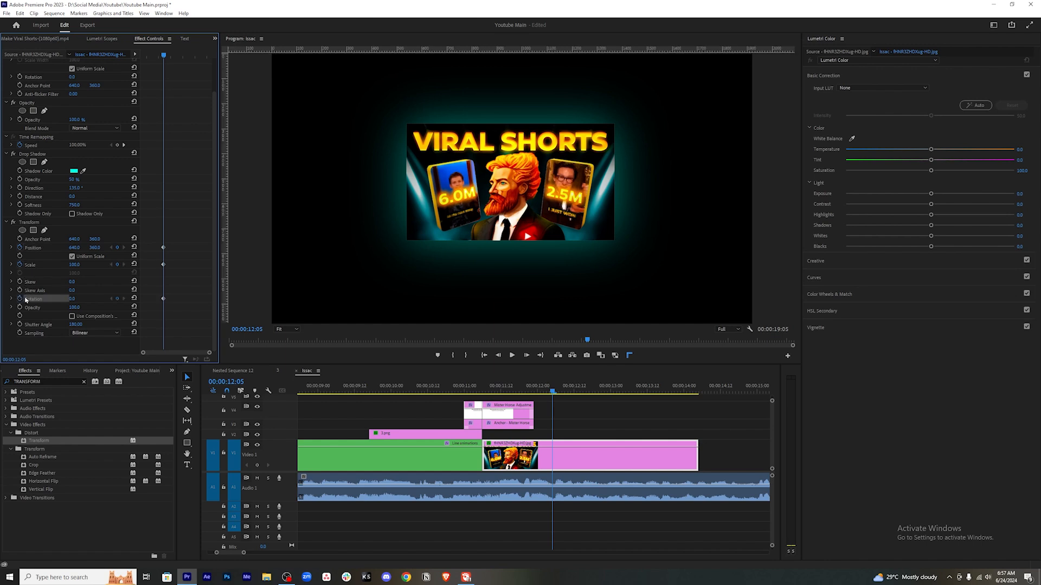
# Try rotating the thumbnail at 00:00:12:20 with the Transform effect, first to 90° and then to about 38°.
pyautogui.click(607, 438)
pyautogui.press('space')
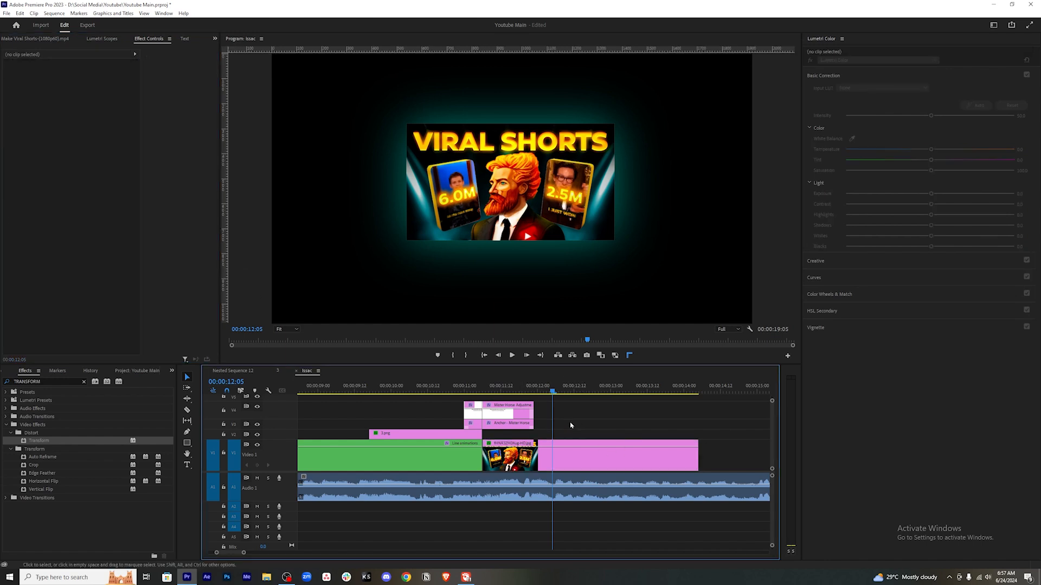
pyautogui.click(607, 441)
pyautogui.click(74, 320)
pyautogui.write('954.0')
pyautogui.press('Return')
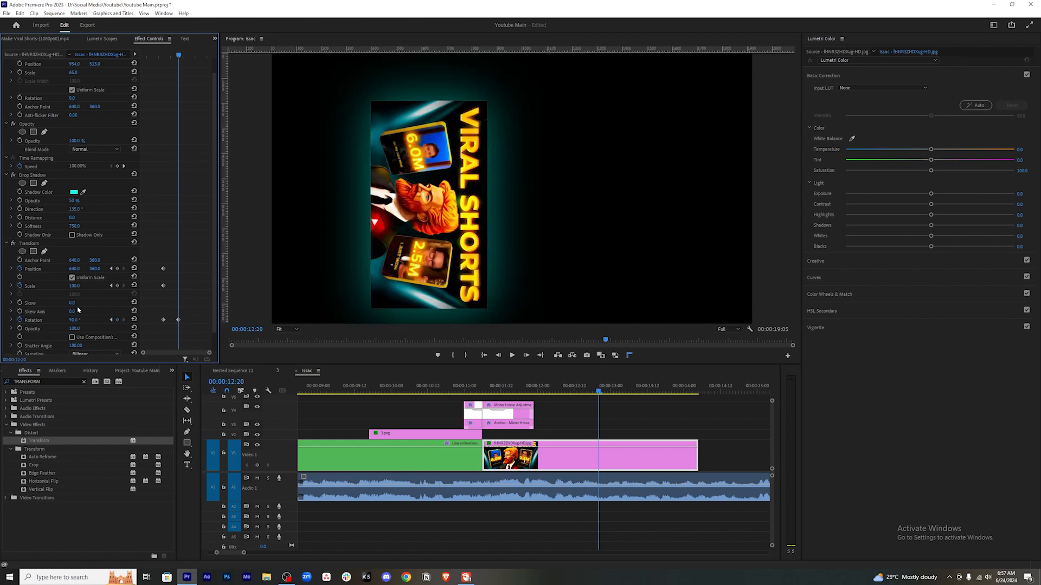
pyautogui.moveTo(75, 320)
pyautogui.mouseDown()
pyautogui.moveTo(42, 261)
pyautogui.moveTo(80, 310)
pyautogui.mouseUp()
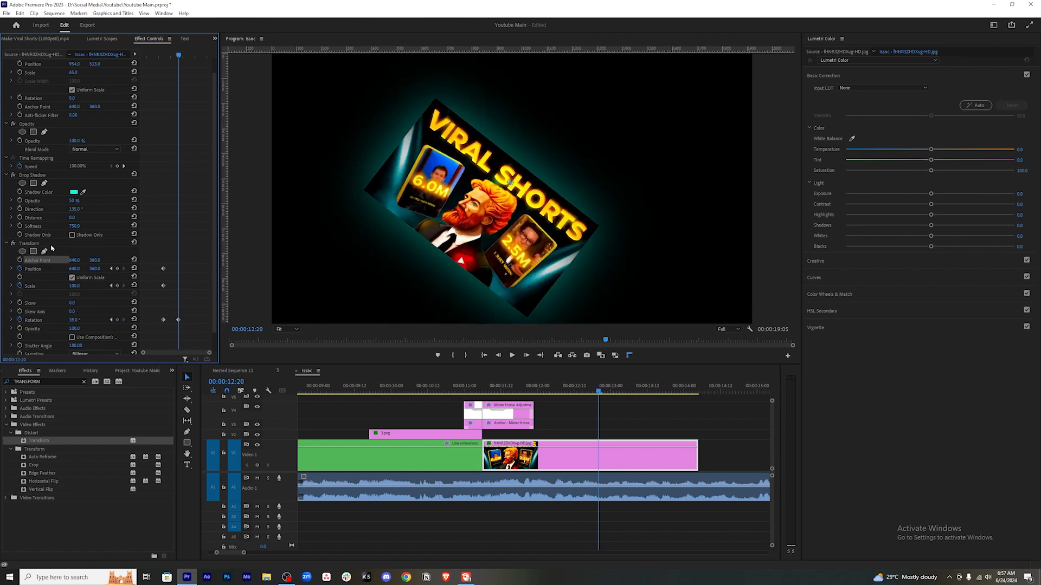
# Apply a fresh Transform effect in place of the keyframed one and try rotating the thumbnail to about -15°.
pyautogui.press('Delete')
pyautogui.doubleClick(86, 441)
pyautogui.moveTo(72, 336)
pyautogui.mouseDown()
pyautogui.moveTo(82, 336)
pyautogui.moveTo(73, 336)
pyautogui.mouseUp()
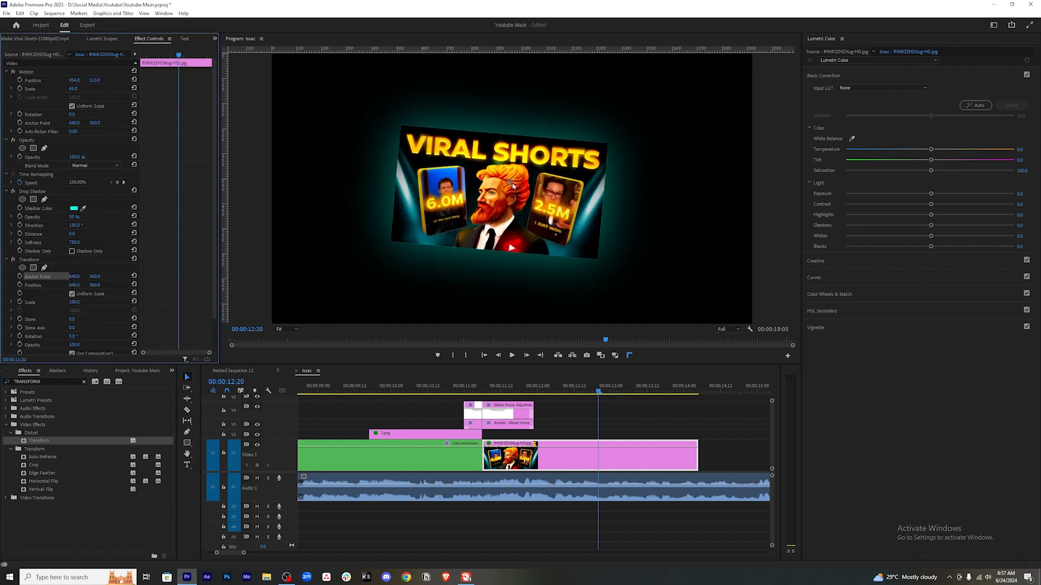
pyautogui.scroll(-2, 41, 283)
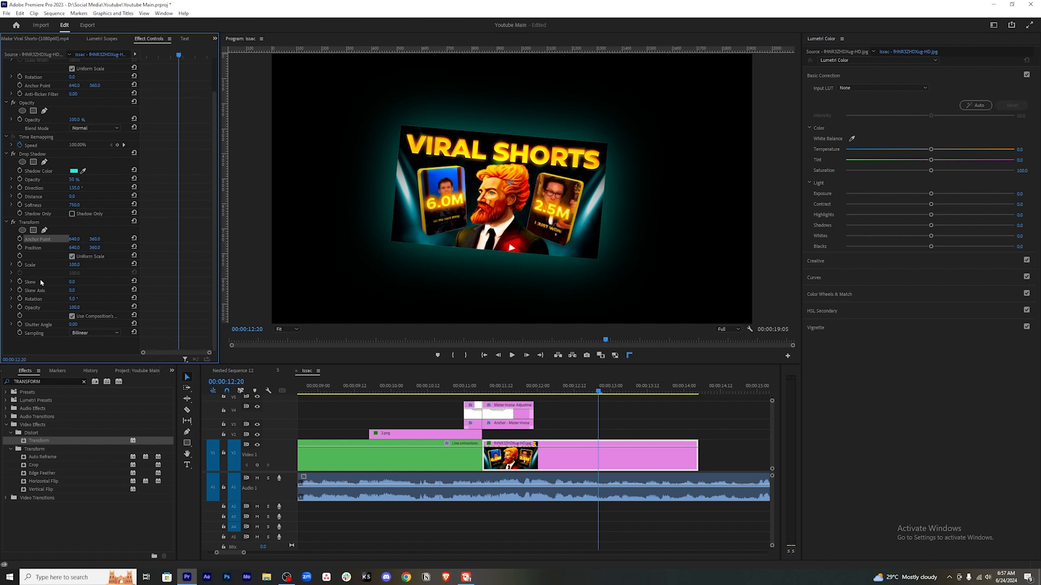
pyautogui.moveTo(71, 299); pyautogui.dragTo(54, 299)
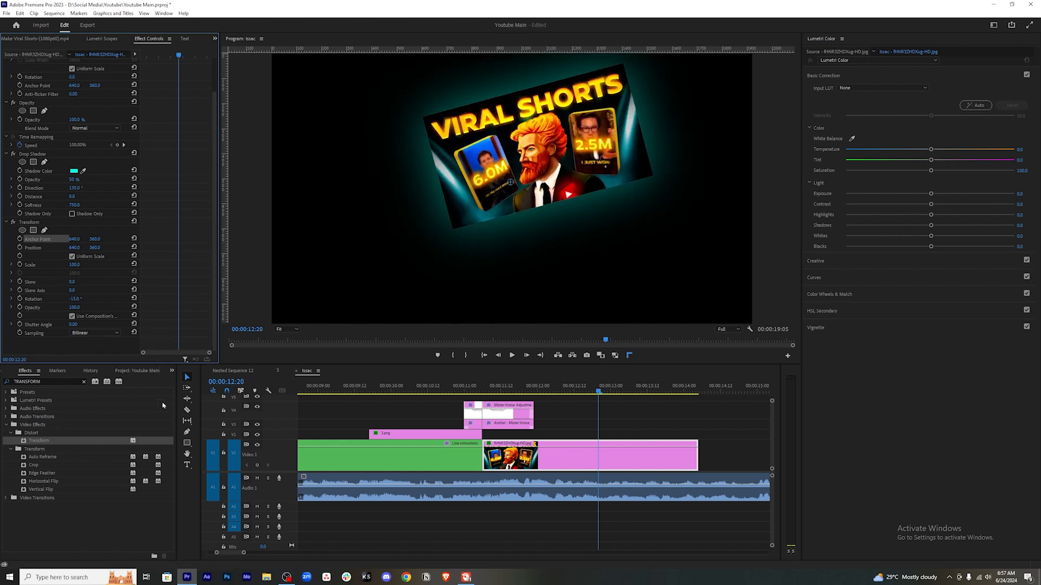
# Replace the thumbnail clip's Transform effect with a new one placed above Drop Shadow.
pyautogui.click(67, 438)
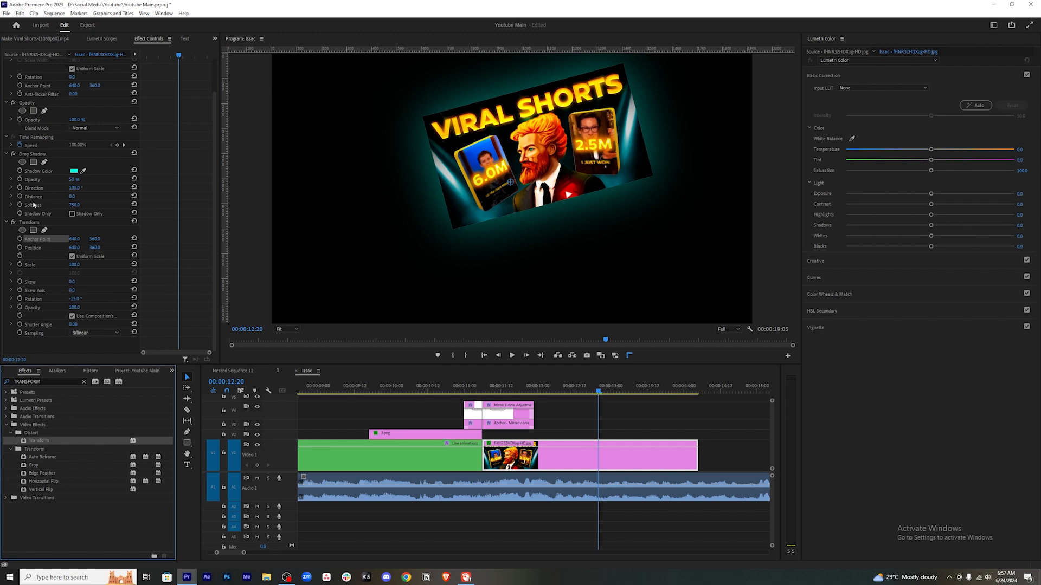
pyautogui.click(46, 225)
pyautogui.press('Delete')
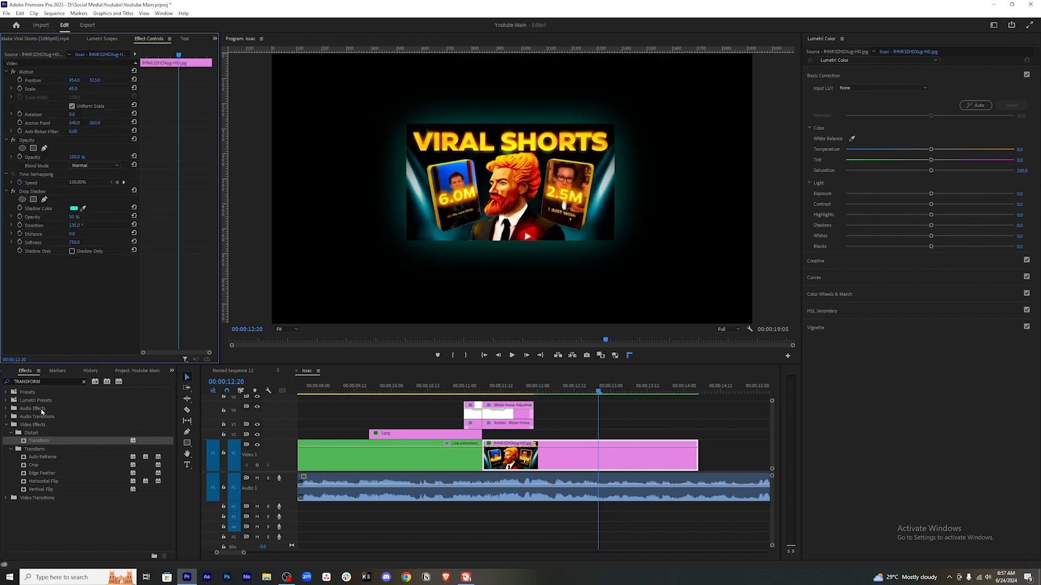
pyautogui.moveTo(55, 444); pyautogui.dragTo(582, 453)
pyautogui.moveTo(33, 260); pyautogui.dragTo(51, 188)
# Test the thumbnail's tilt and shadow with the reordered Transform effect's rotation, and undo the test rotations.
pyautogui.moveTo(72, 267); pyautogui.dragTo(96, 267)
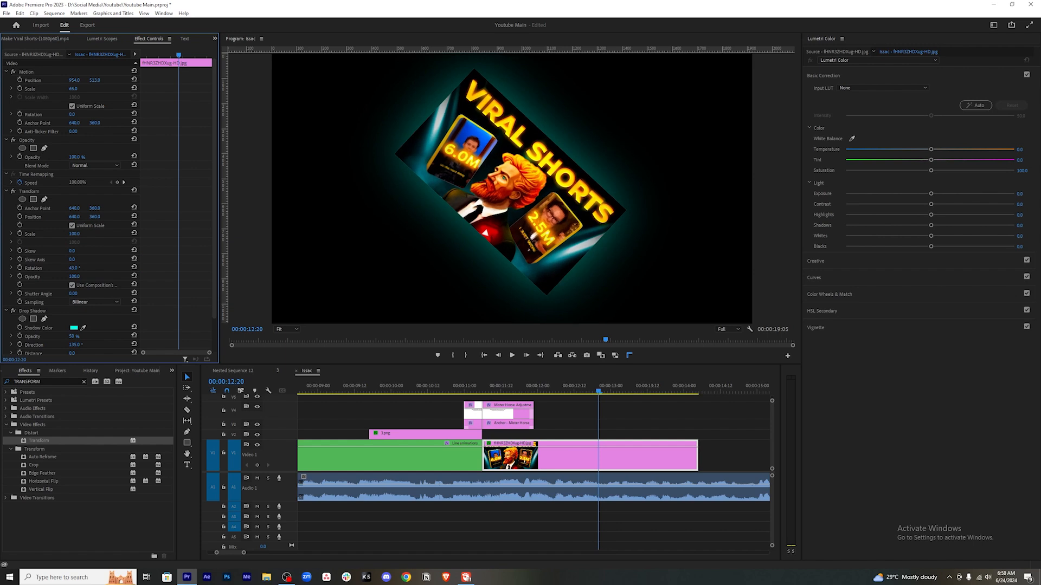
pyautogui.hotkey('ctrl', 'z')
pyautogui.scroll(-2, 68, 288)
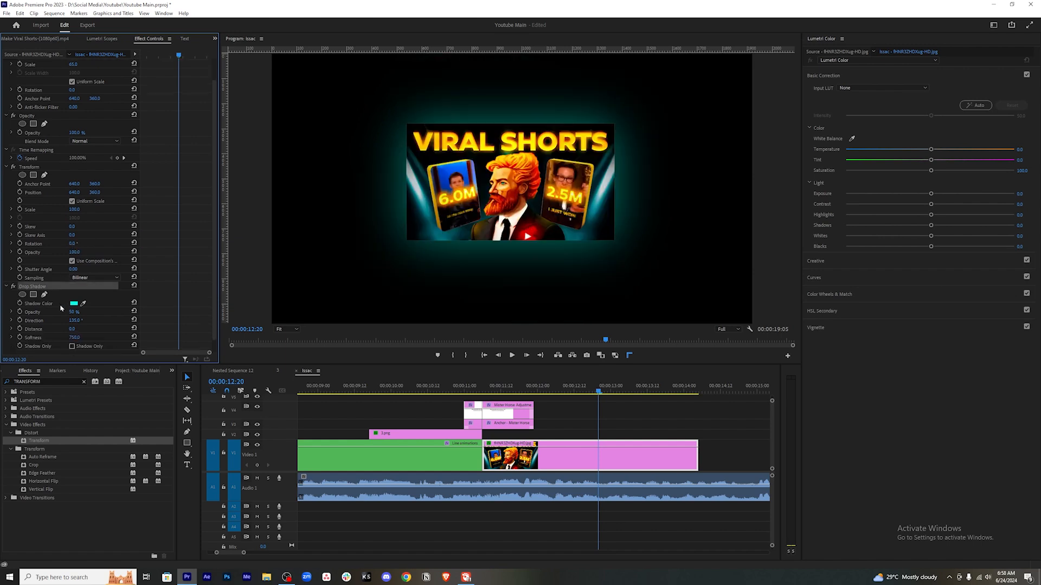
pyautogui.click(45, 154)
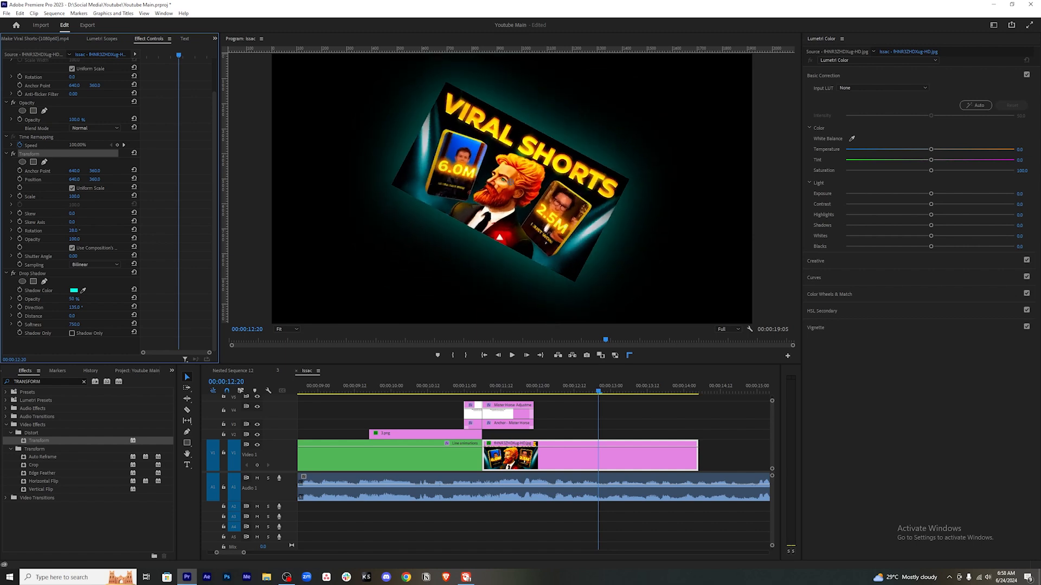
pyautogui.click(655, 426)
pyautogui.click(624, 455)
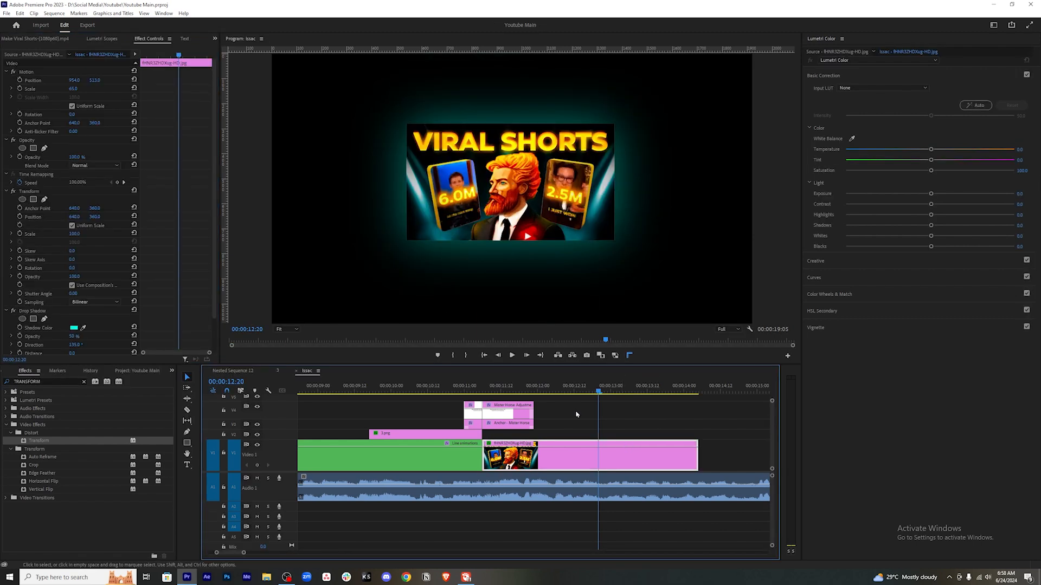
# Start Transform position, scale and rotation keyframes on the thumbnail clip at 00:00:12:04 and play on from there.
pyautogui.click(537, 389)
pyautogui.moveTo(537, 390); pyautogui.dragTo(550, 387)
pyautogui.press('space')
pyautogui.click(581, 422)
pyautogui.click(590, 452)
pyautogui.click(20, 216)
pyautogui.click(19, 234)
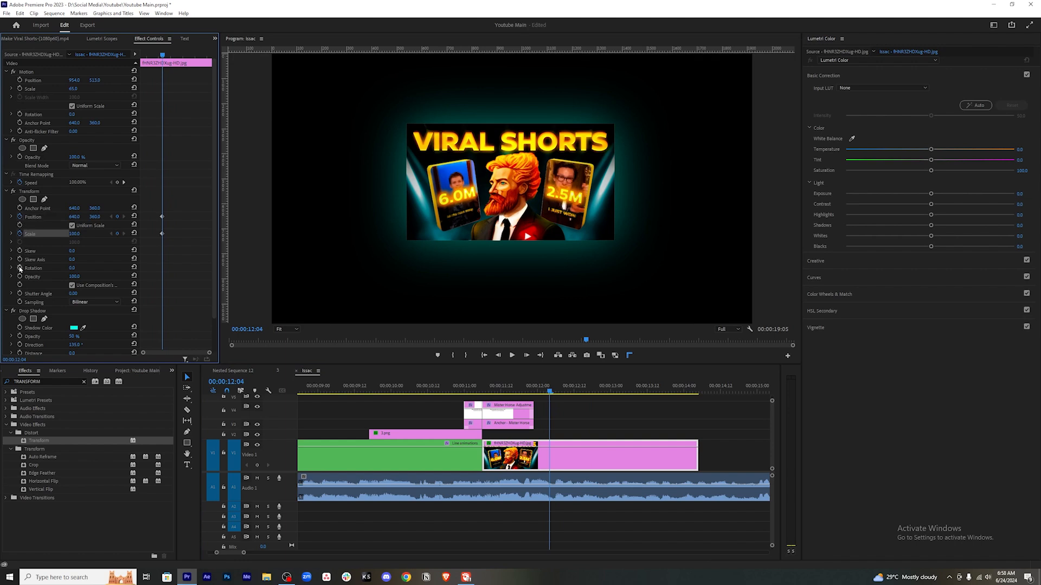
pyautogui.click(20, 268)
pyautogui.press('space')
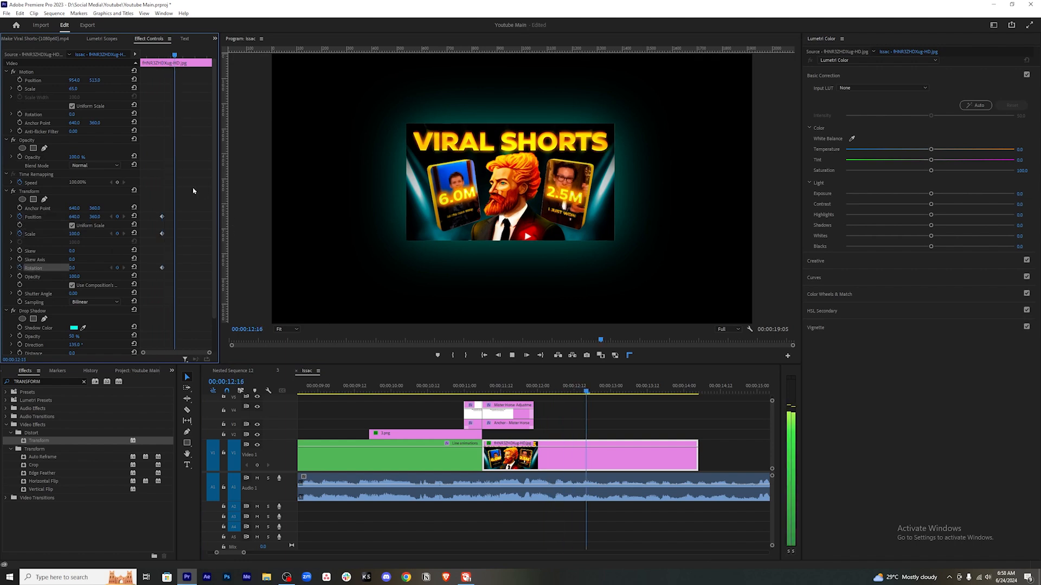
# At 00:00:12:21, keyframe the thumbnail's Transform rotation to 90° and scale to 80, and save the project.
pyautogui.click(73, 268)
pyautogui.write('90')
pyautogui.press('Return')
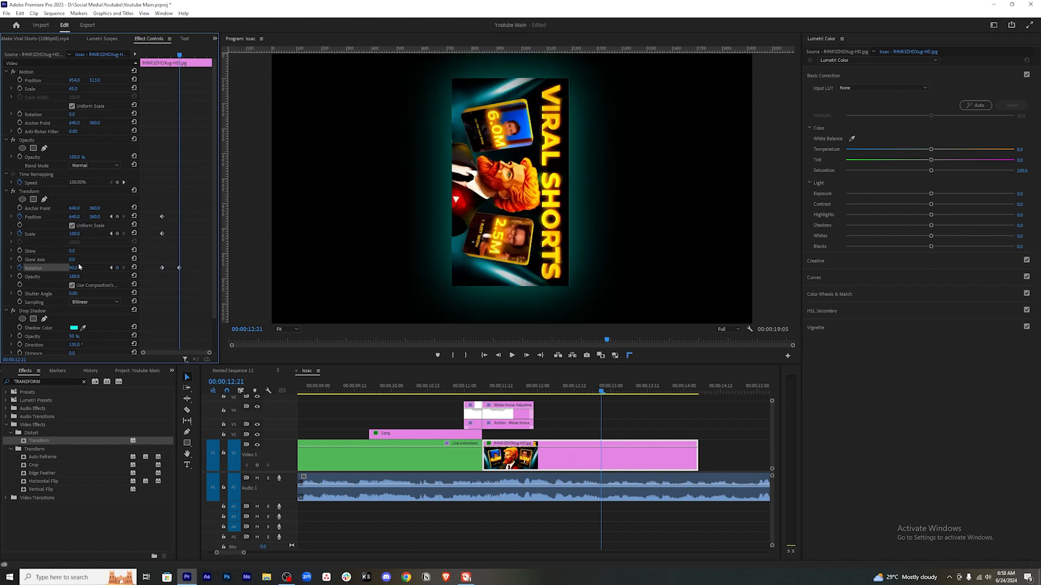
pyautogui.click(79, 234)
pyautogui.write('85')
pyautogui.press('Return')
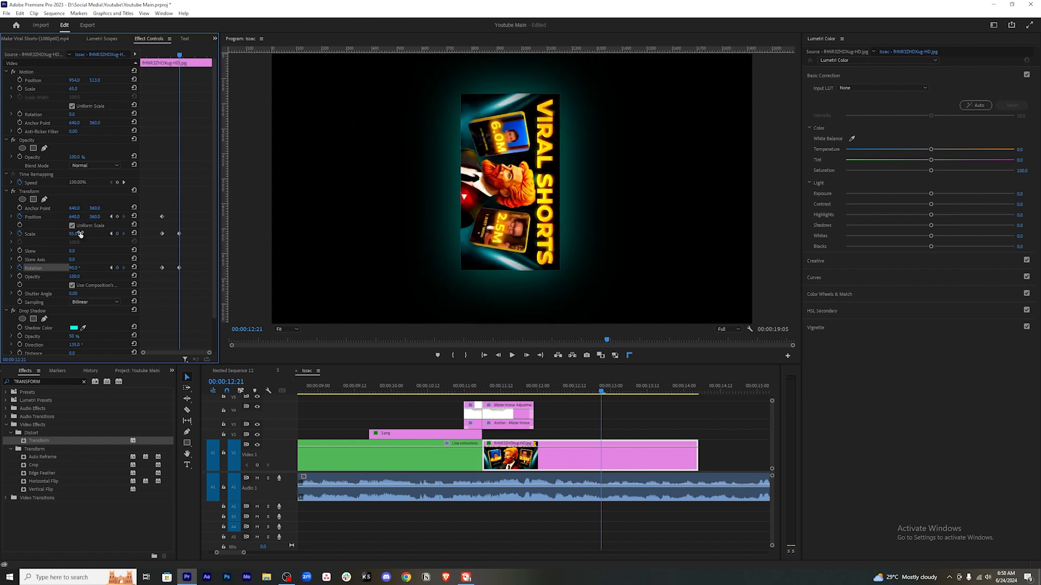
pyautogui.click(74, 233)
pyautogui.write('80')
pyautogui.press('Return')
pyautogui.hotkey('ctrl', 's')
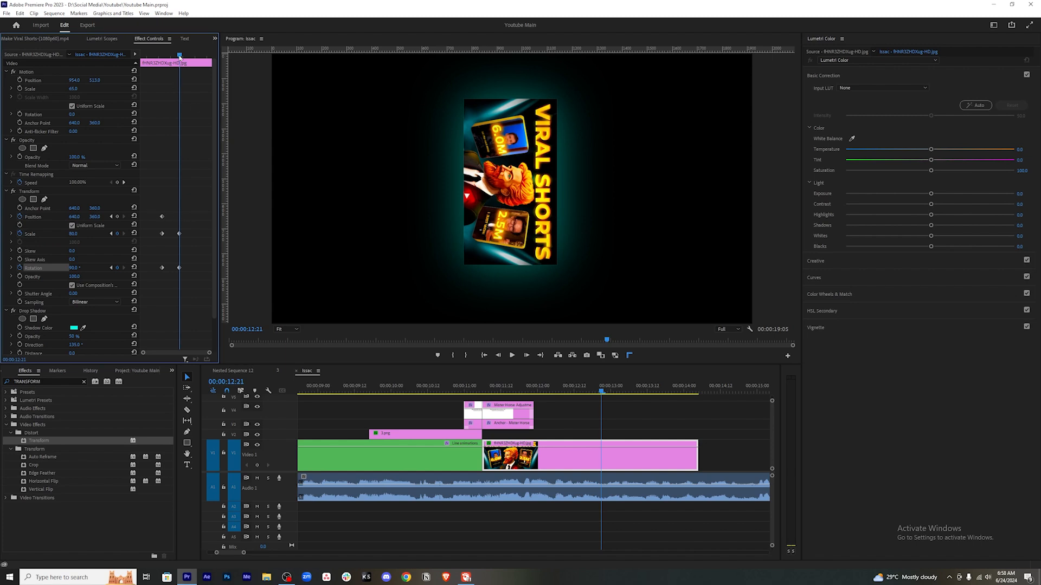
# Apply ease in and ease out to the thumbnail's Transform scale and rotation keyframes, check the motion, and save.
pyautogui.moveTo(180, 55); pyautogui.dragTo(167, 61)
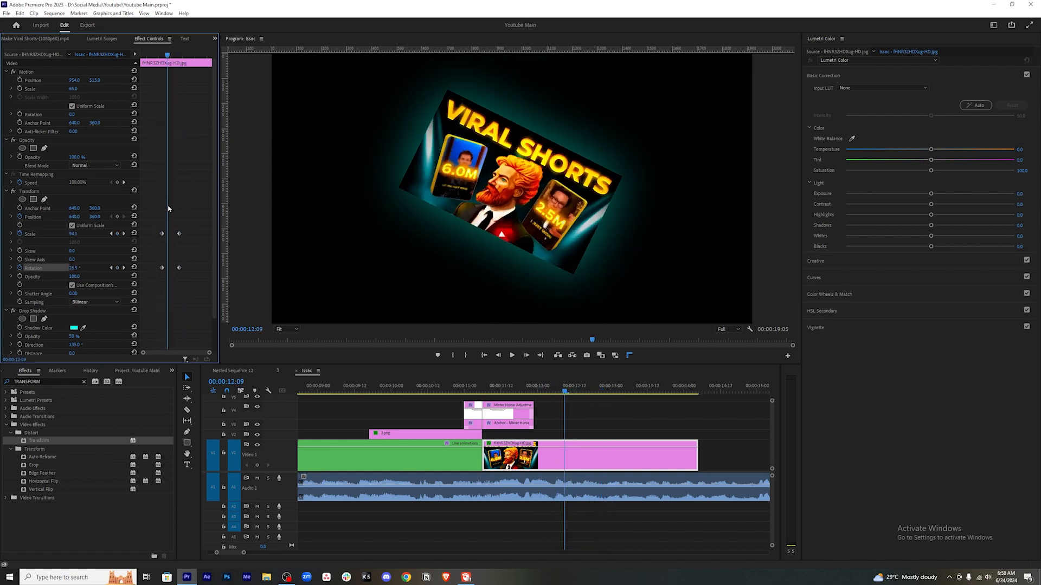
pyautogui.moveTo(189, 211); pyautogui.dragTo(150, 292)
pyautogui.hotkey('shift', 'F9')
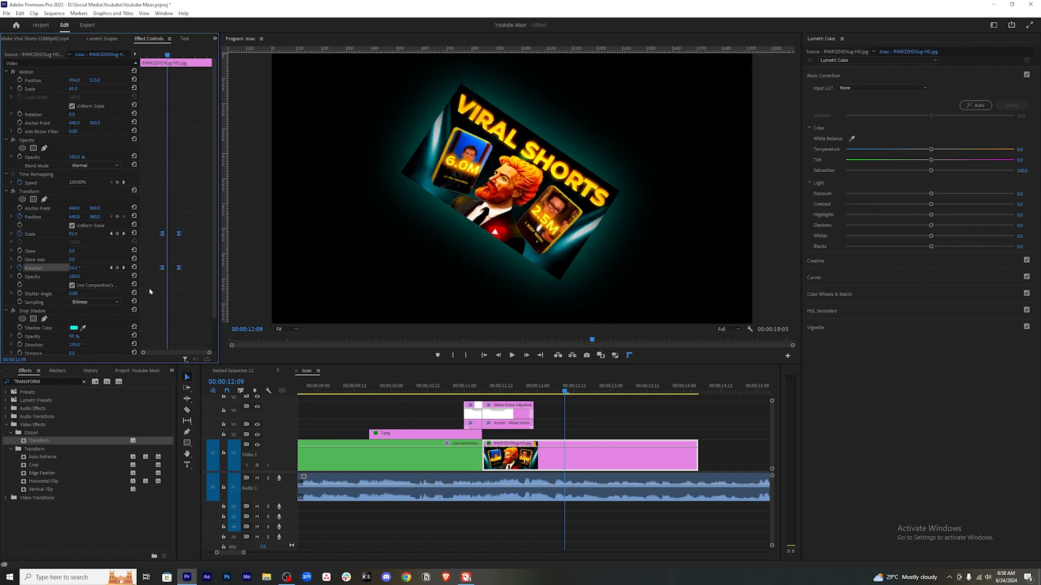
pyautogui.hotkey('ctrl', 'shift', 'F9')
pyautogui.moveTo(195, 207); pyautogui.dragTo(152, 281)
pyautogui.click(161, 55)
pyautogui.moveTo(161, 55)
pyautogui.mouseDown()
pyautogui.moveTo(177, 54)
pyautogui.moveTo(164, 54)
pyautogui.mouseUp()
pyautogui.hotkey('ctrl', 's')
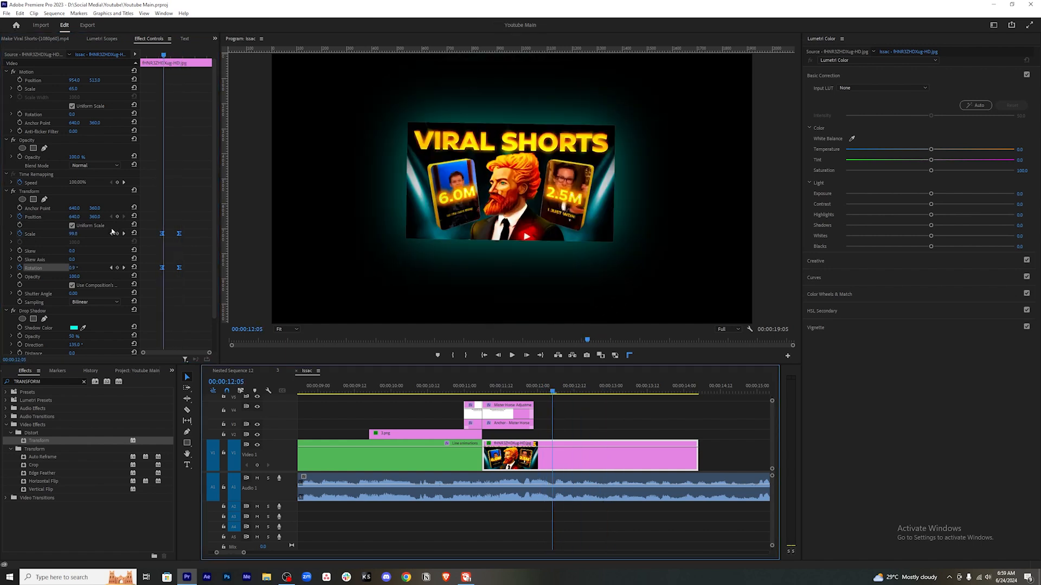
# Place the Loki Season 2 clip from the Stocks bin above the thumbnail from 00:00:12:04 and cut off everything after about 00:00:14:00.
pyautogui.click(550, 388)
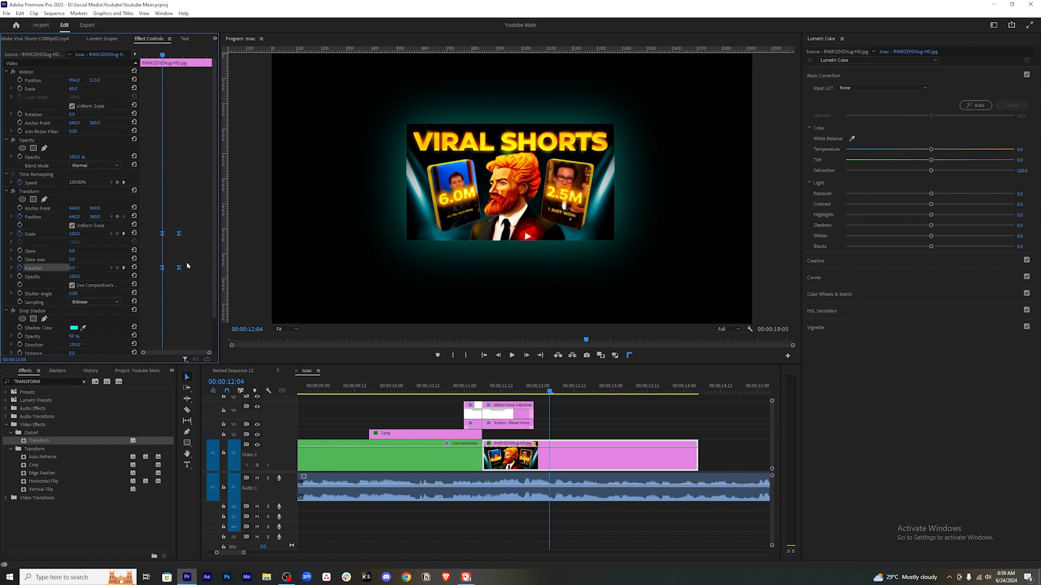
pyautogui.click(144, 371)
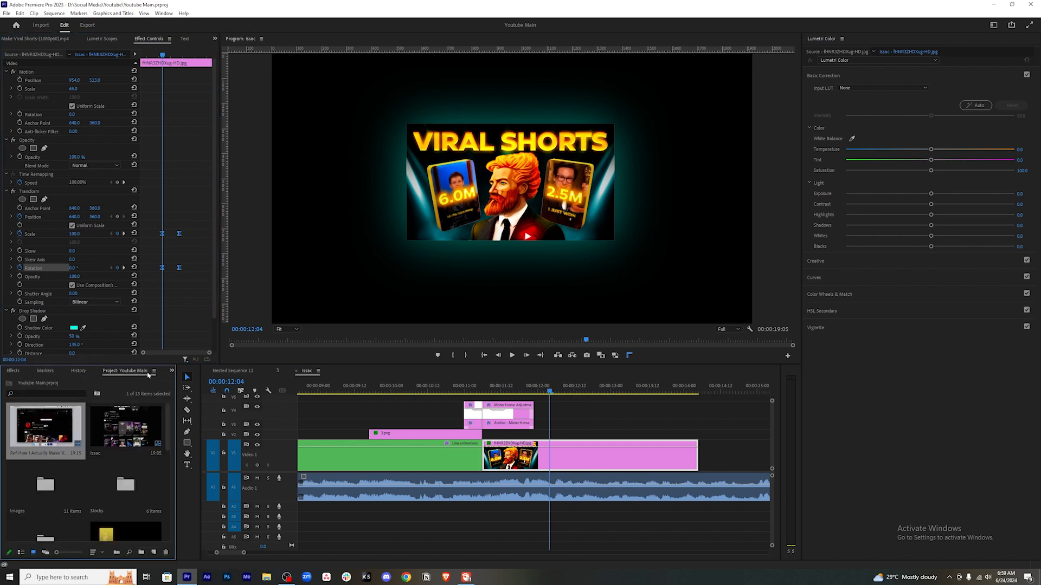
pyautogui.click(172, 371)
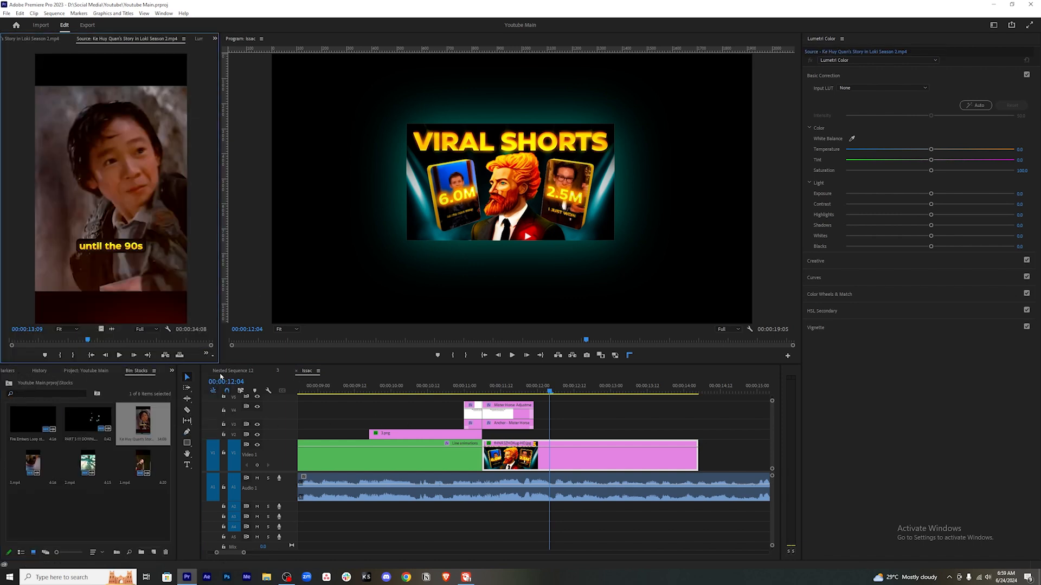
pyautogui.moveTo(220, 376); pyautogui.dragTo(627, 436)
pyautogui.press('space')
pyautogui.press('space')
pyautogui.hotkey('ctrl', 'k')
pyautogui.click(723, 434)
pyautogui.press('Delete')
# Rotate the Loki clip to -90° in its Motion settings, with the playhead at the clip's start.
pyautogui.click(553, 387)
pyautogui.moveTo(553, 386); pyautogui.dragTo(550, 388)
pyautogui.click(568, 435)
pyautogui.hotkey('shift', '5')
pyautogui.click(72, 115)
pyautogui.write('-90')
pyautogui.press('Return')
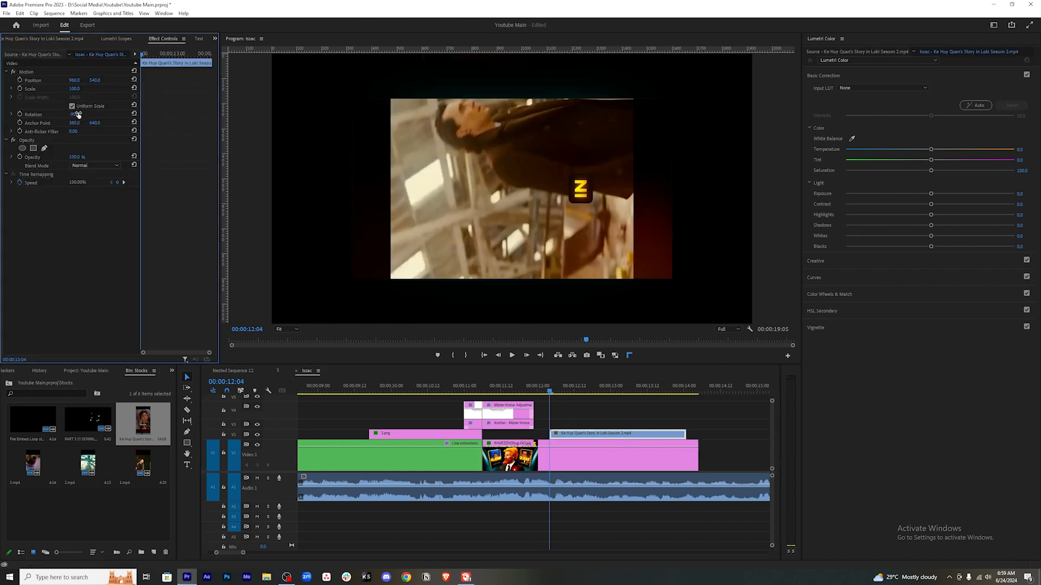
# Fit the Loki clip over the thumbnail with scale 62 and vertical position 514, and lower its opacity to about 51%.
pyautogui.moveTo(76, 89)
pyautogui.mouseDown()
pyautogui.moveTo(56, 89)
pyautogui.moveTo(84, 81)
pyautogui.moveTo(89, 88)
pyautogui.mouseUp()
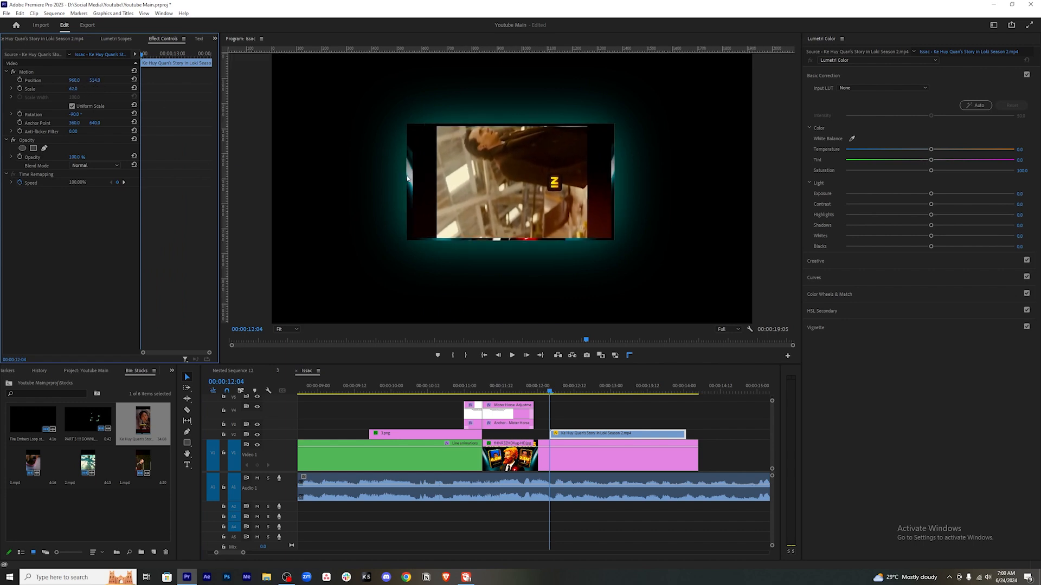
pyautogui.click(629, 435)
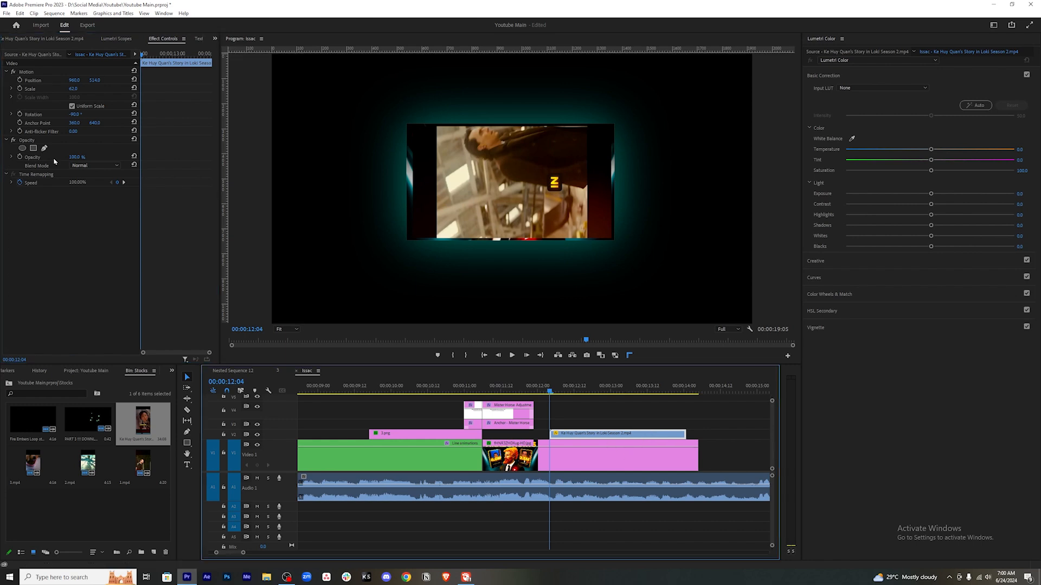
pyautogui.moveTo(76, 157); pyautogui.dragTo(66, 158)
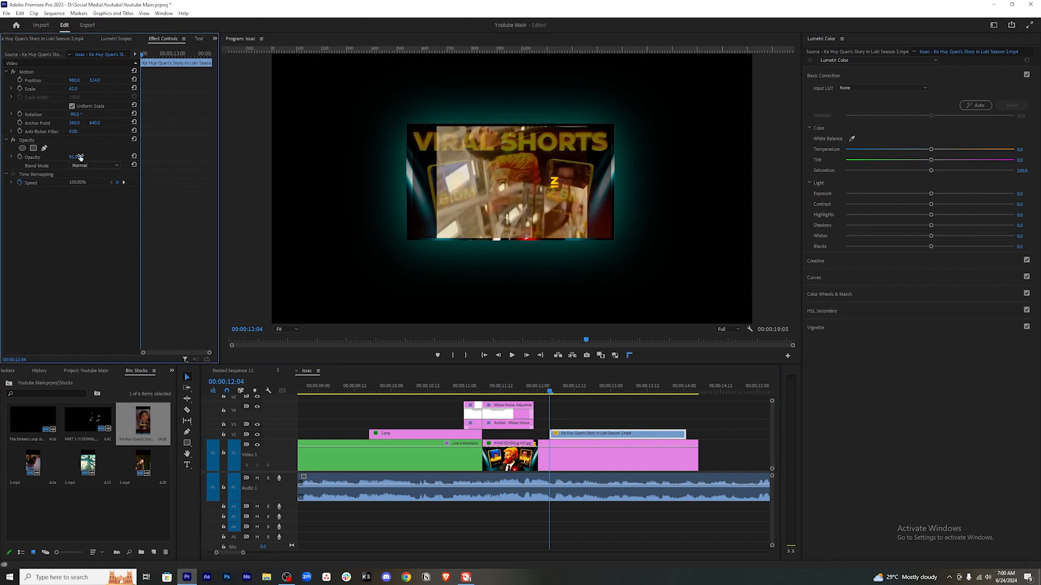
# Fit the Loki clip over the thumbnail with scale 65 and position 952, 512, restoring its opacity to 100%.
pyautogui.click(72, 90)
pyautogui.write('65')
pyautogui.press('Return')
pyautogui.moveTo(98, 82); pyautogui.dragTo(74, 81)
pyautogui.hotkey('ctrl', 's')
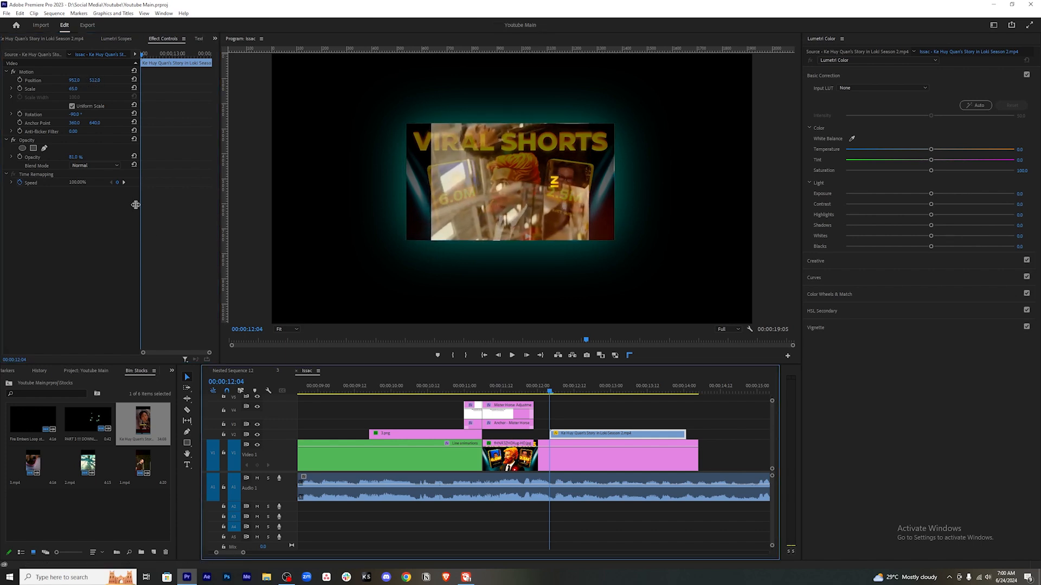
pyautogui.moveTo(77, 157); pyautogui.dragTo(93, 157)
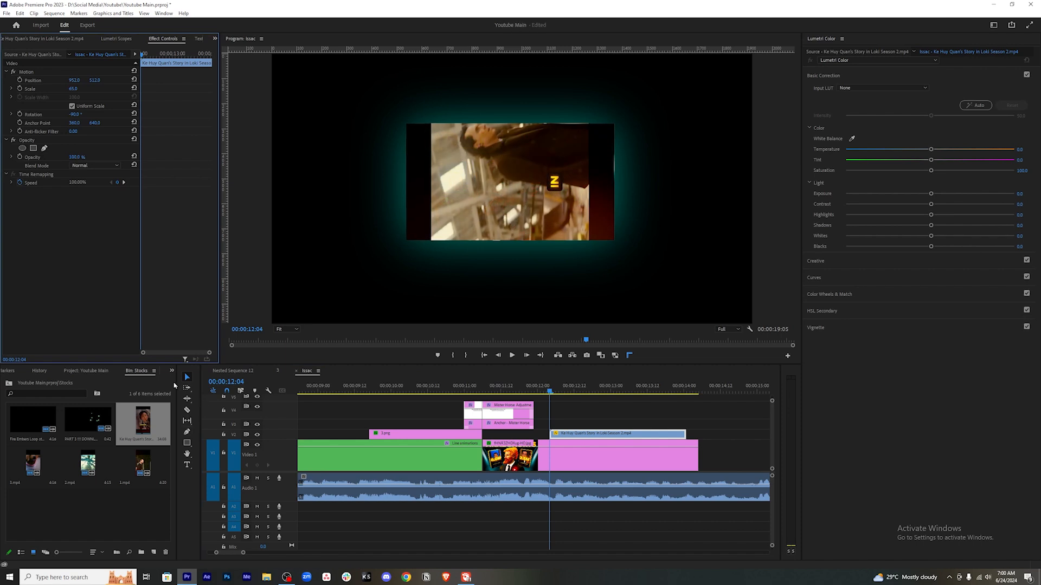
# Apply the Transform effect to the Loki clip and test its rotation, undoing the test value.
pyautogui.click(172, 371)
pyautogui.click(191, 408)
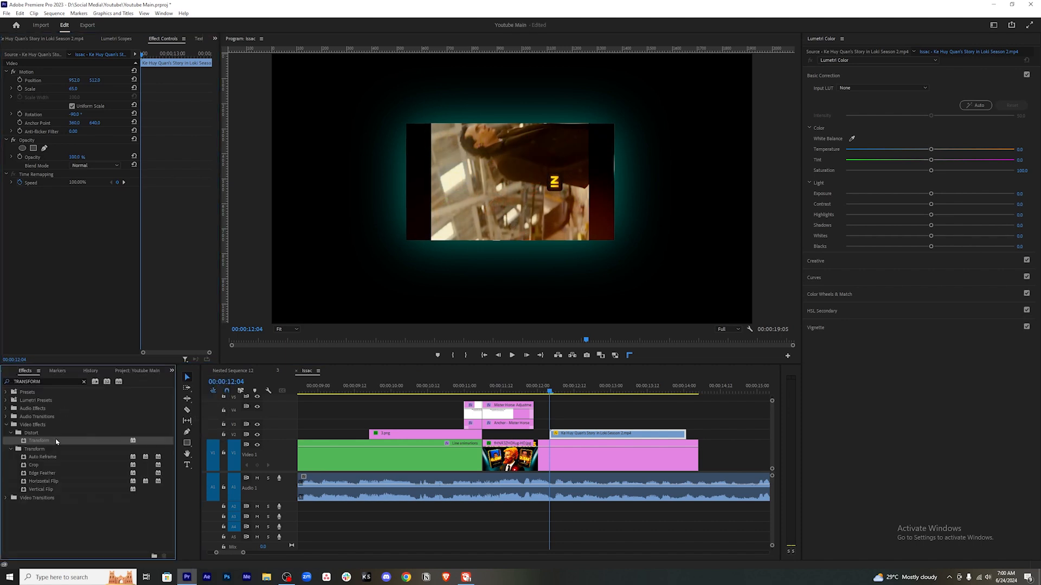
pyautogui.moveTo(54, 442); pyautogui.dragTo(46, 210)
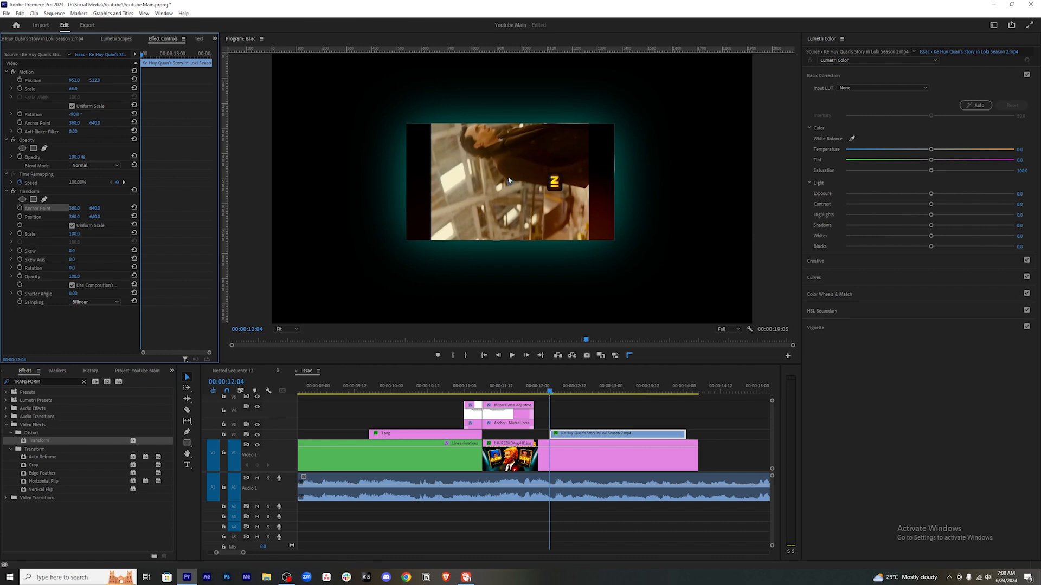
pyautogui.moveTo(72, 268); pyautogui.dragTo(97, 269)
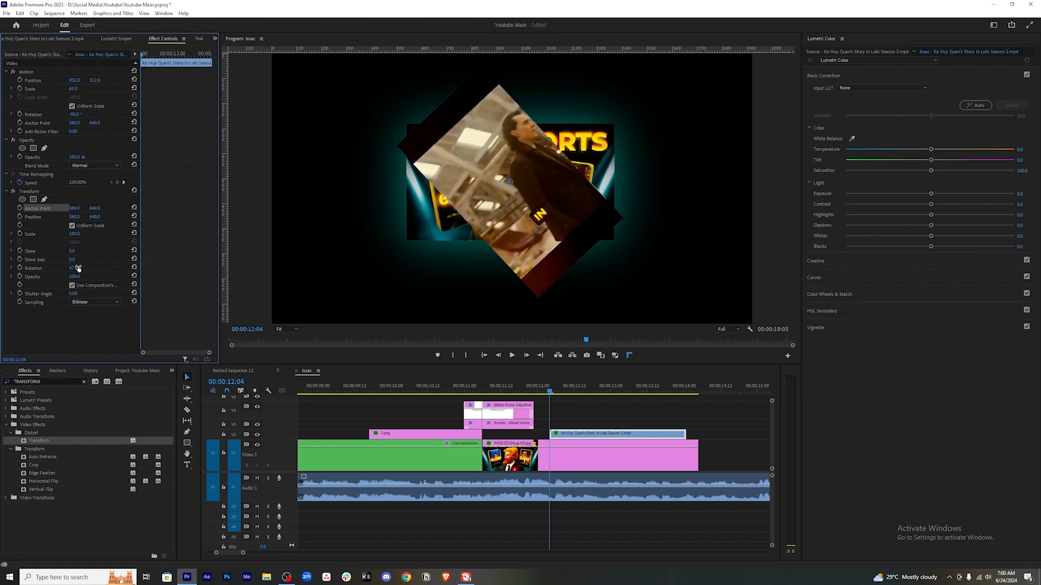
pyautogui.hotkey('ctrl', 'z')
# Set the Transform effect's own shutter angle to 180 and add a starting rotation keyframe at 00:00:12:04.
pyautogui.click(72, 286)
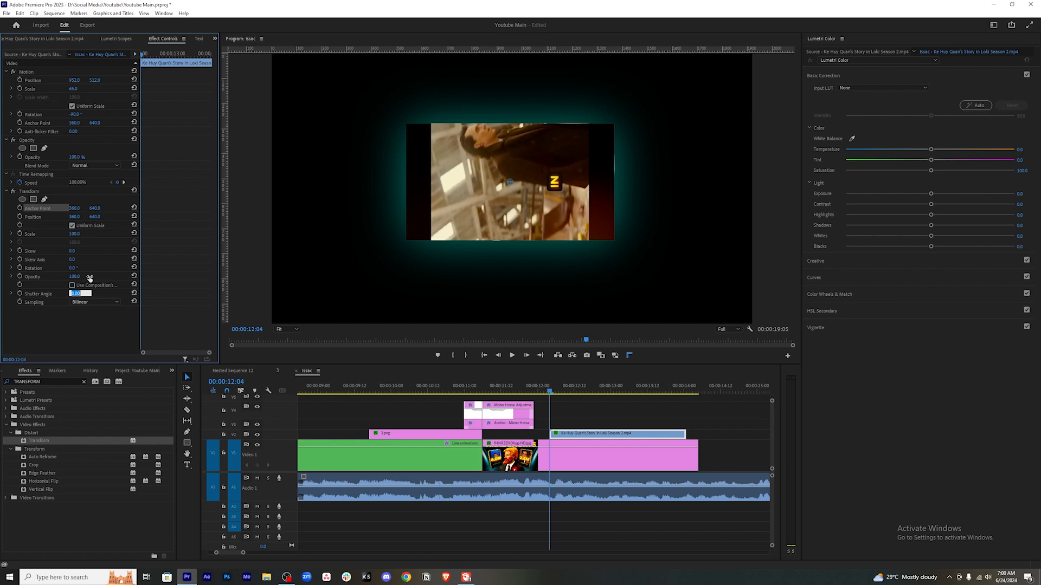
pyautogui.click(603, 456)
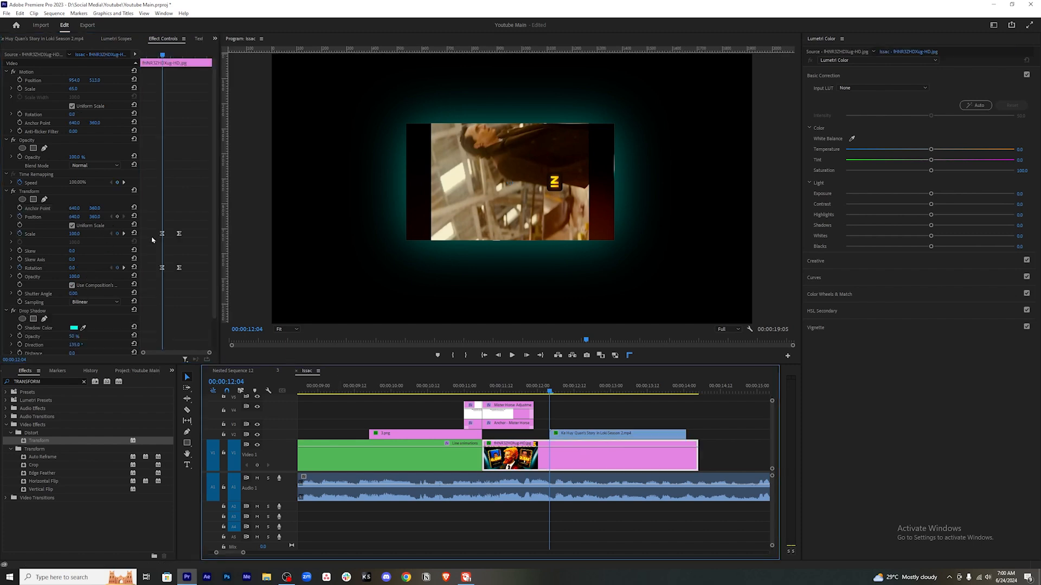
pyautogui.click(596, 434)
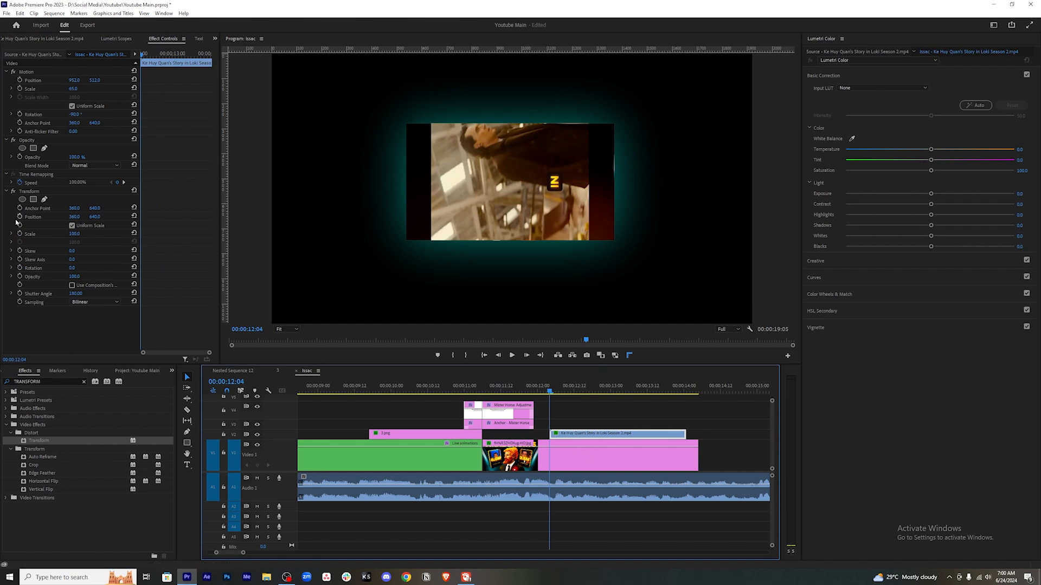
pyautogui.click(20, 268)
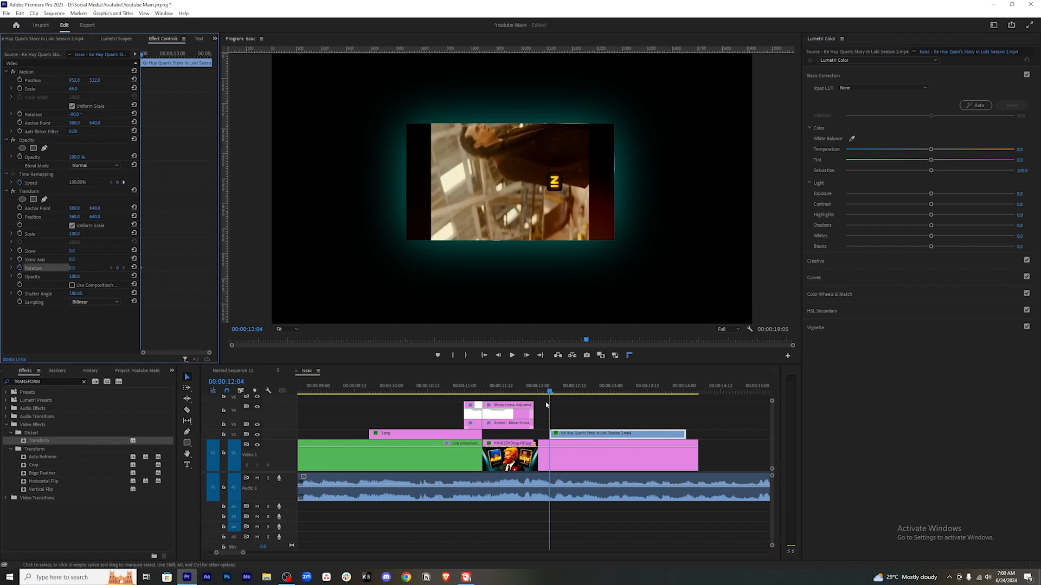
# Add a 90° Transform rotation keyframe to the Loki clip at the thumbnail's second keyframe, 00:00:12:21.
pyautogui.click(607, 458)
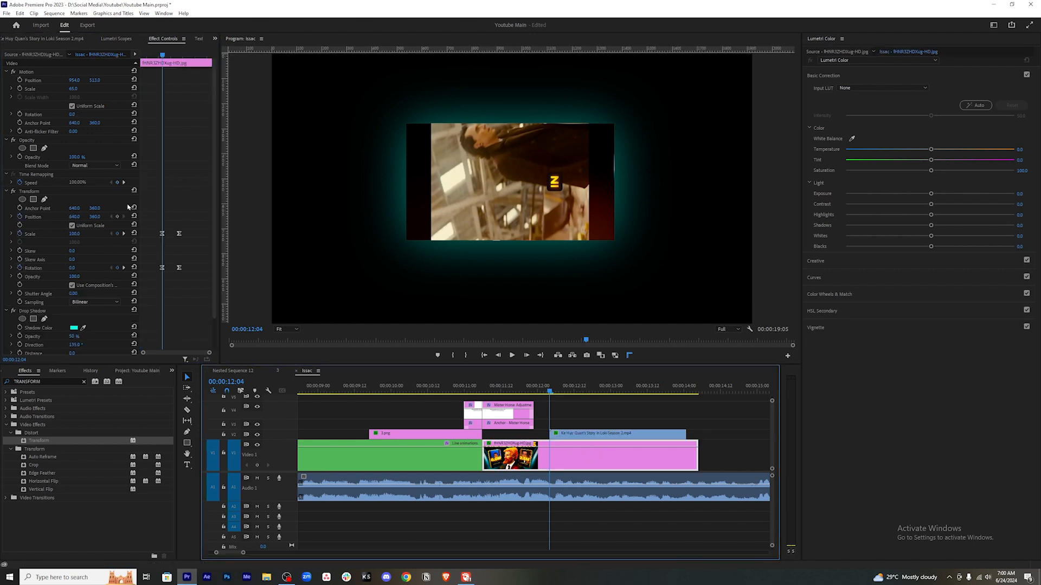
pyautogui.click(124, 234)
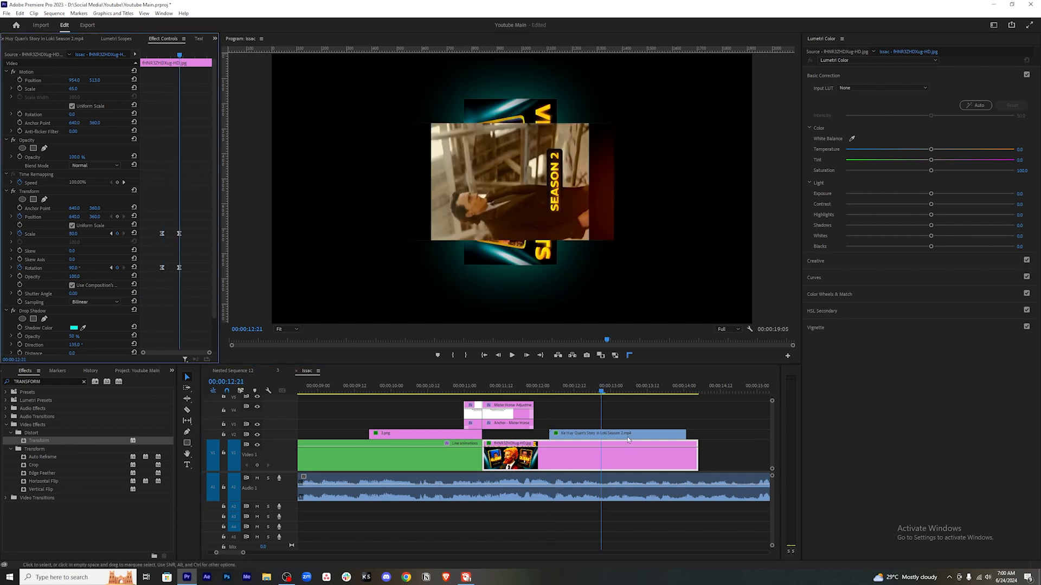
pyautogui.click(604, 434)
pyautogui.click(76, 268)
pyautogui.write('90')
pyautogui.press('Return')
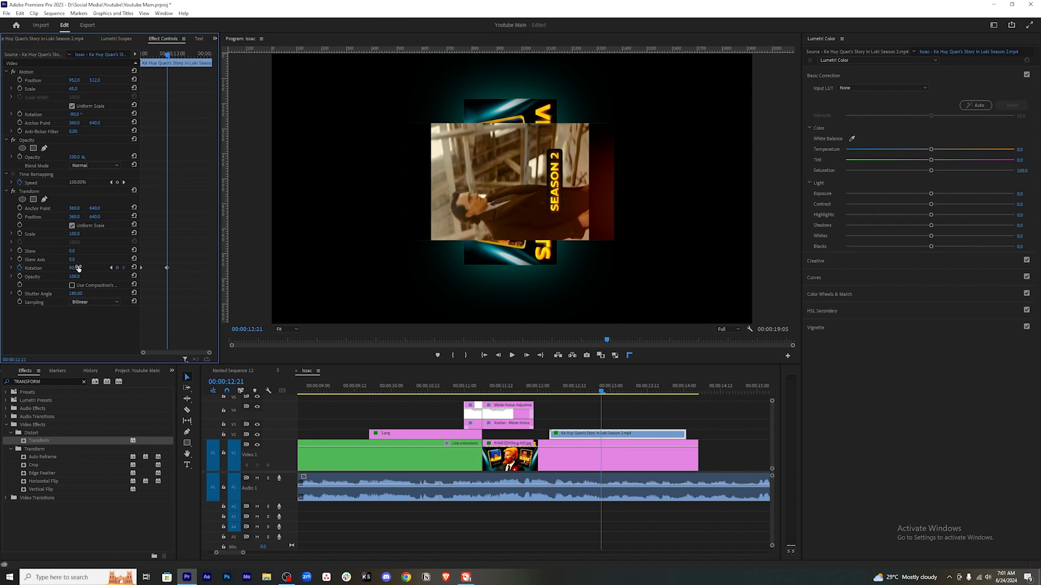
# Undo the rotation trials and remove the Transform effect from the Loki clip.
pyautogui.moveTo(77, 268)
pyautogui.mouseDown()
pyautogui.moveTo(61, 268)
pyautogui.moveTo(77, 268)
pyautogui.mouseUp()
pyautogui.hotkey('ctrl', 'z')
pyautogui.hotkey('ctrl', 'z')
pyautogui.moveTo(74, 268); pyautogui.dragTo(108, 267)
pyautogui.hotkey('ctrl', 'z')
pyautogui.click(41, 209)
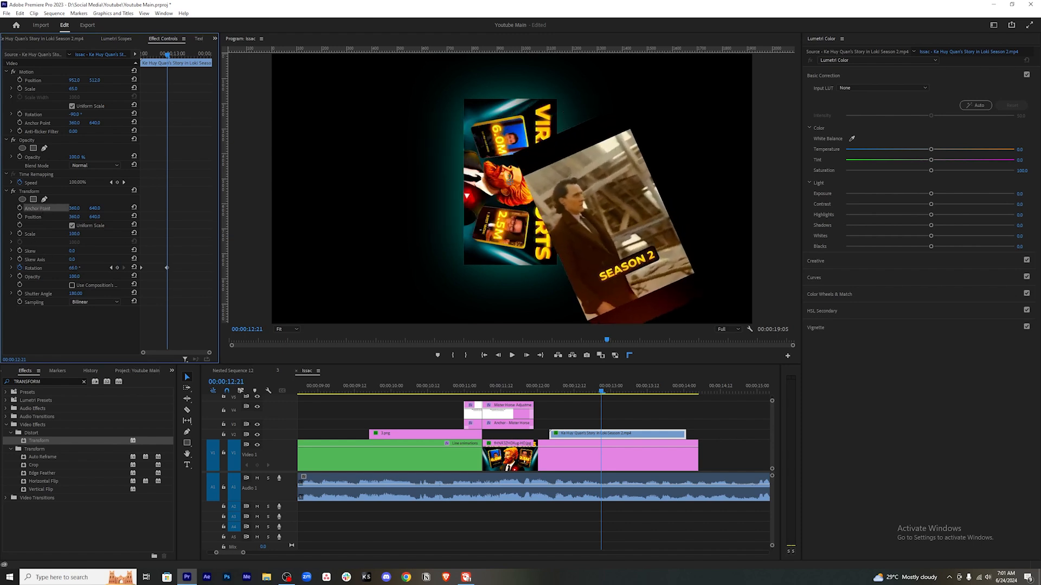
pyautogui.click(33, 192)
pyautogui.click(33, 325)
pyautogui.click(134, 191)
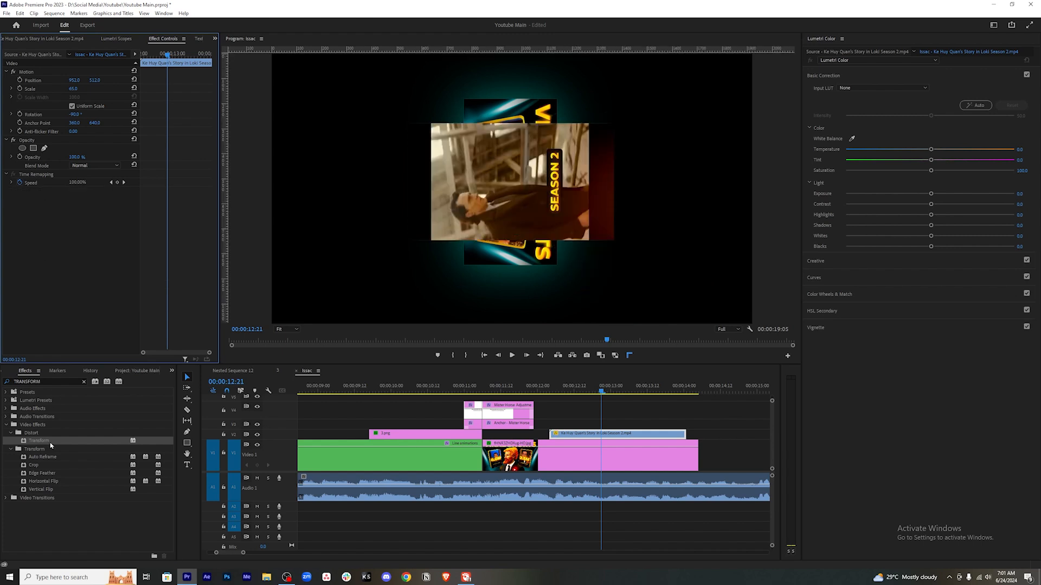
# Reapply Transform to the Loki clip, keyframing rotation from 0 at 00:00:12:04 to 90° at 00:00:12:21 and scale from 100 at the clip's start.
pyautogui.click(19, 268)
pyautogui.press('Up')
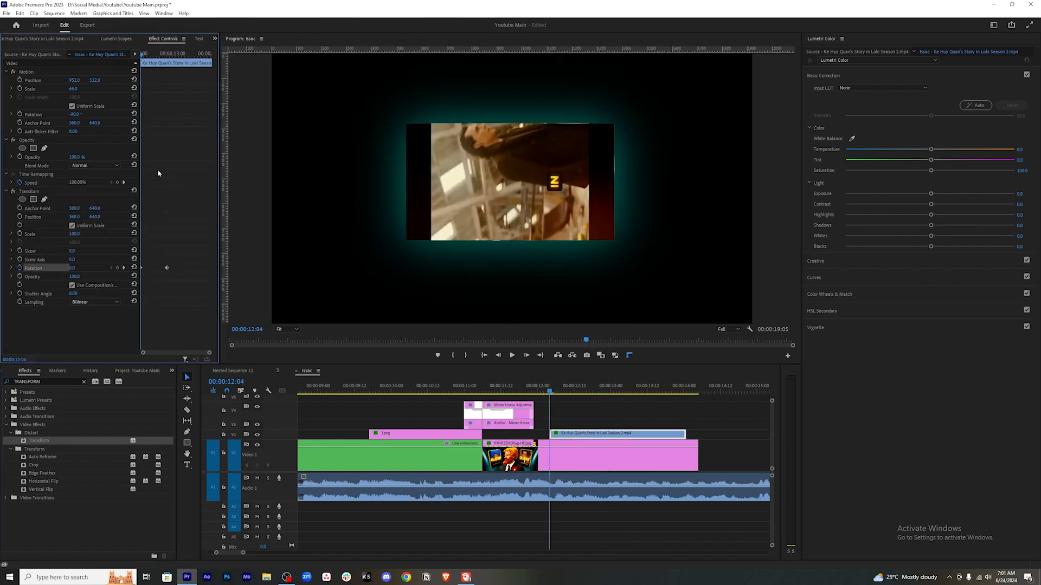
pyautogui.click(124, 268)
pyautogui.click(73, 268)
pyautogui.write('90')
pyautogui.press('Return')
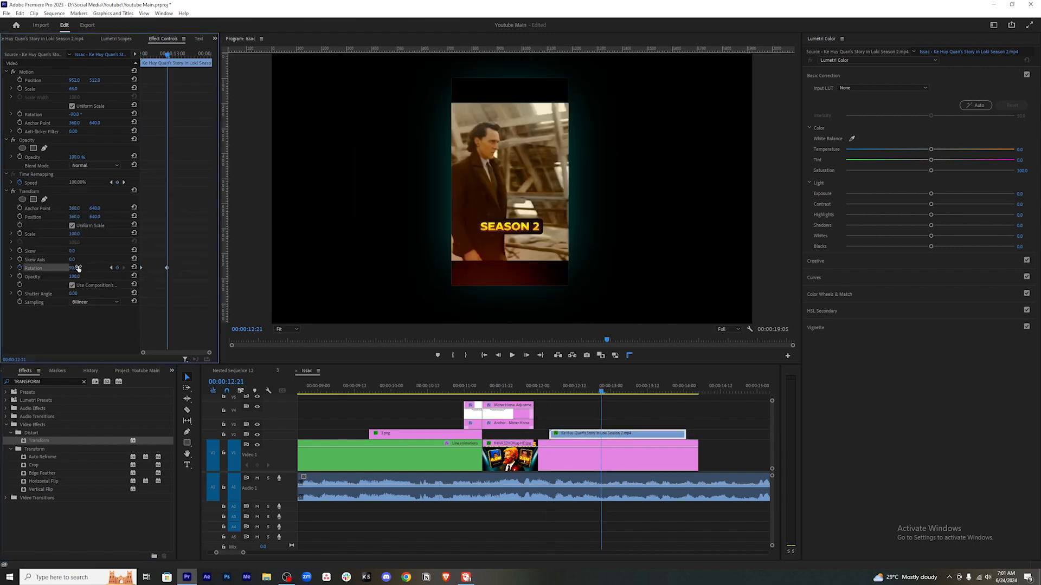
pyautogui.moveTo(153, 53)
pyautogui.mouseDown()
pyautogui.moveTo(139, 56)
pyautogui.moveTo(168, 54)
pyautogui.moveTo(139, 61)
pyautogui.mouseUp()
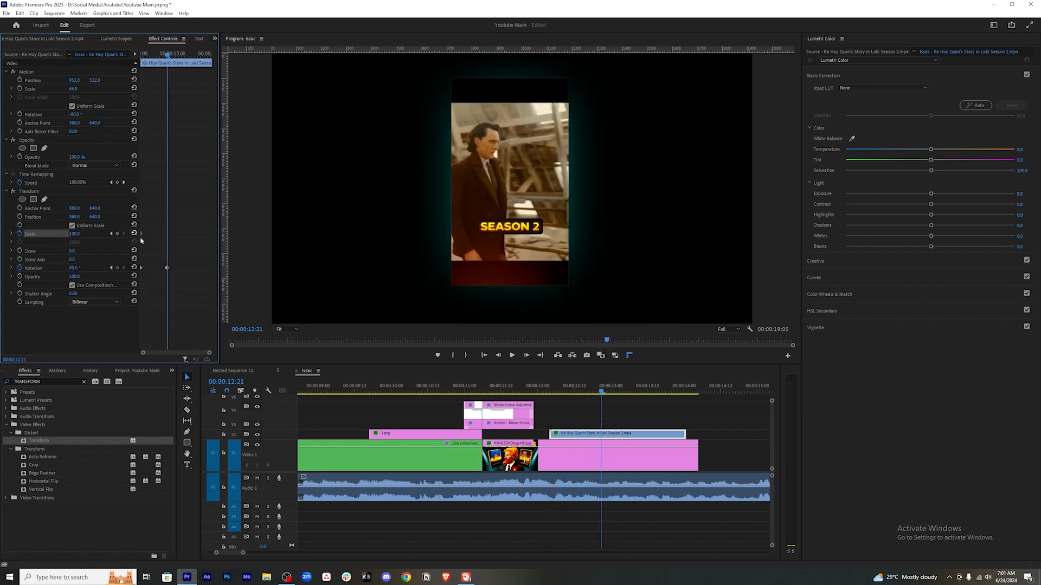
# Try a shutter angle of 180 on the Transform effect and restore the use of the composition's shutter angle.
pyautogui.click(78, 293)
pyautogui.write('180')
pyautogui.press('Return')
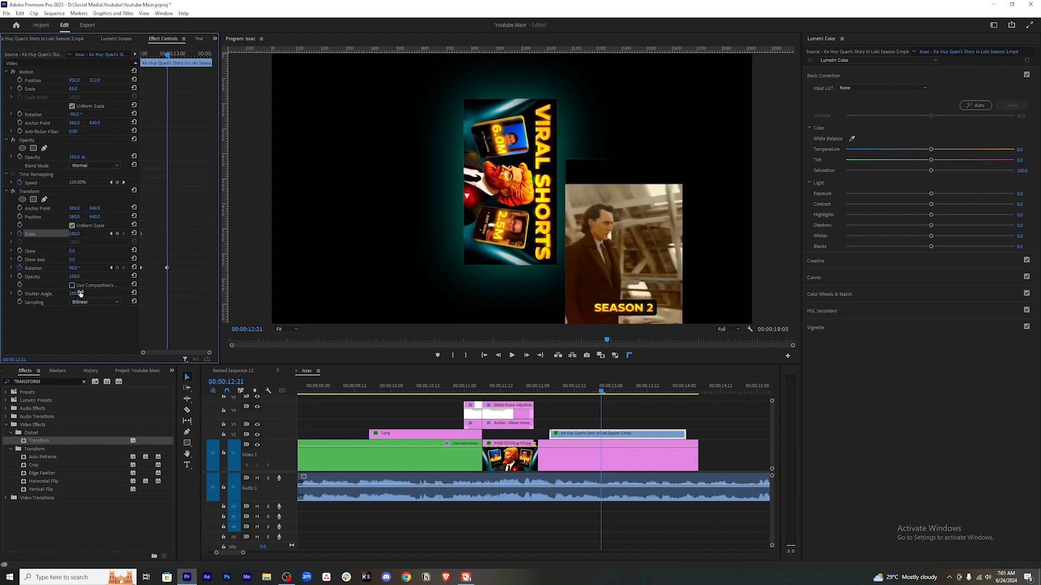
pyautogui.hotkey('ctrl', 'z')
pyautogui.click(81, 294)
pyautogui.write('180')
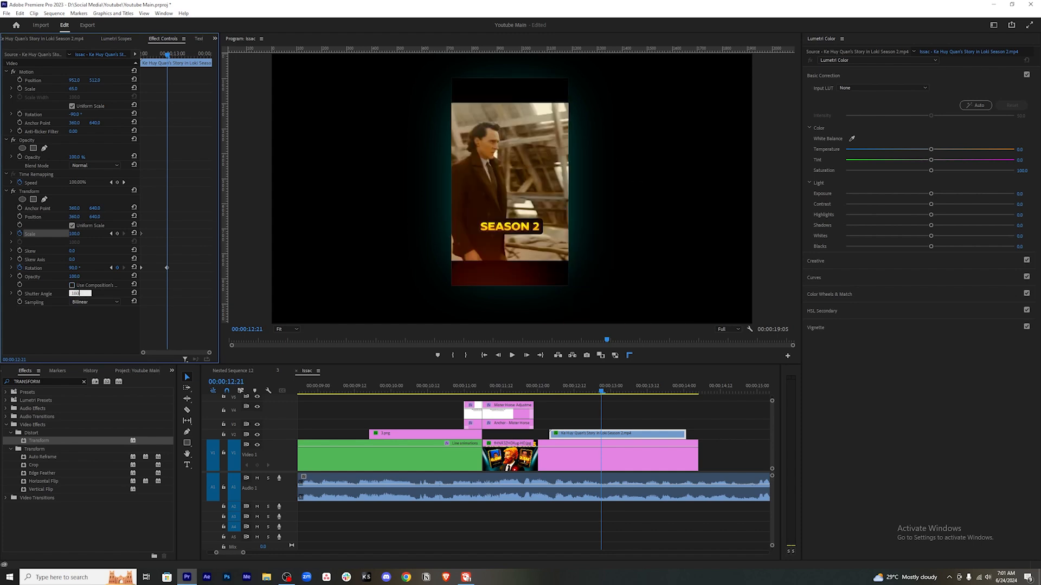
pyautogui.press('Return')
pyautogui.hotkey('ctrl', 'z')
pyautogui.click(72, 285)
# Keyframe the Transform scale to 80 at 00:00:12:21 with the clip temporarily see-through, and ease the scale and rotation keyframes.
pyautogui.moveTo(75, 157); pyautogui.dragTo(64, 157)
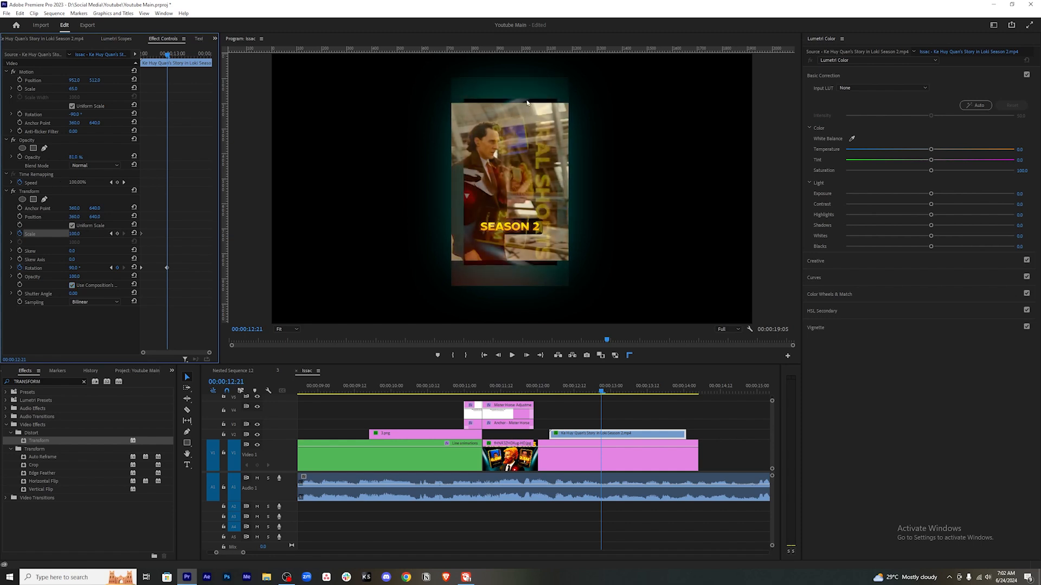
pyautogui.click(74, 233)
pyautogui.write('80')
pyautogui.press('Return')
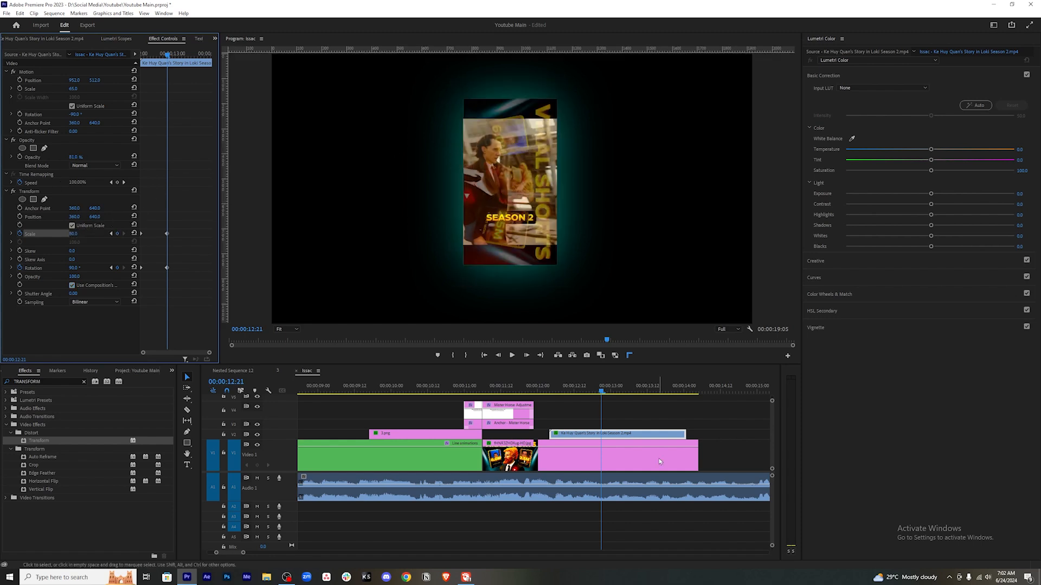
pyautogui.moveTo(76, 157); pyautogui.dragTo(92, 157)
pyautogui.moveTo(196, 186); pyautogui.dragTo(118, 302)
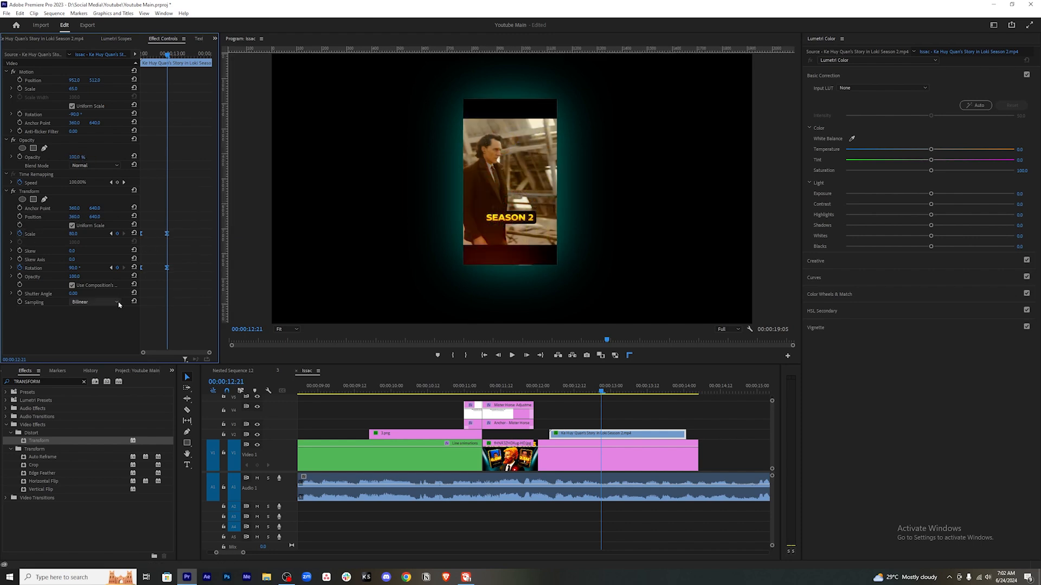
pyautogui.hotkey('ctrl', 's')
# Preview the rotation and trim the start of the Loki clip to 00:00:12:10.
pyautogui.moveTo(569, 385)
pyautogui.mouseDown()
pyautogui.moveTo(550, 385)
pyautogui.moveTo(599, 385)
pyautogui.moveTo(546, 391)
pyautogui.moveTo(569, 388)
pyautogui.mouseUp()
pyautogui.press('space')
pyautogui.press('space')
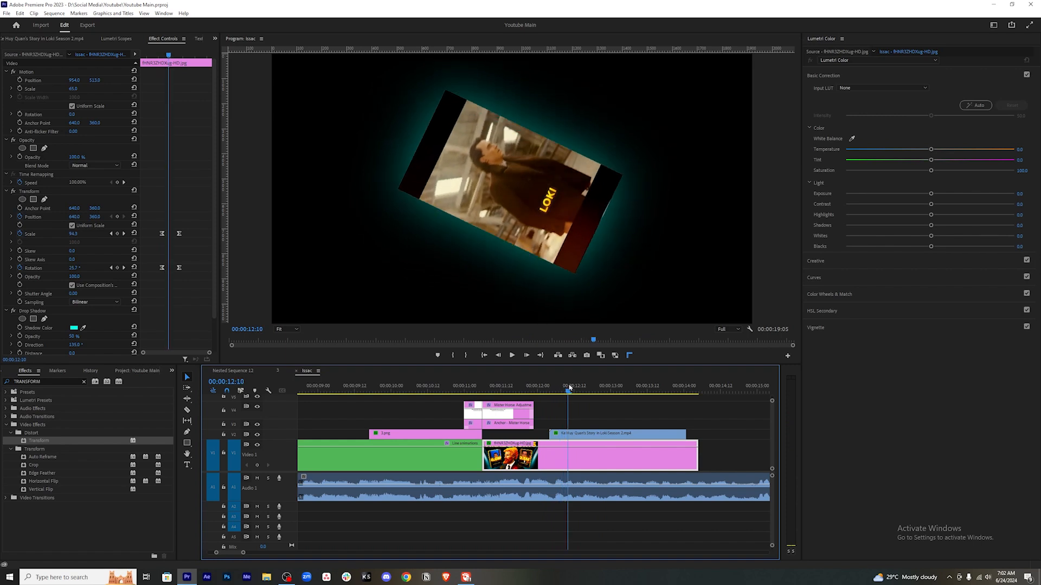
pyautogui.moveTo(555, 433); pyautogui.dragTo(573, 422)
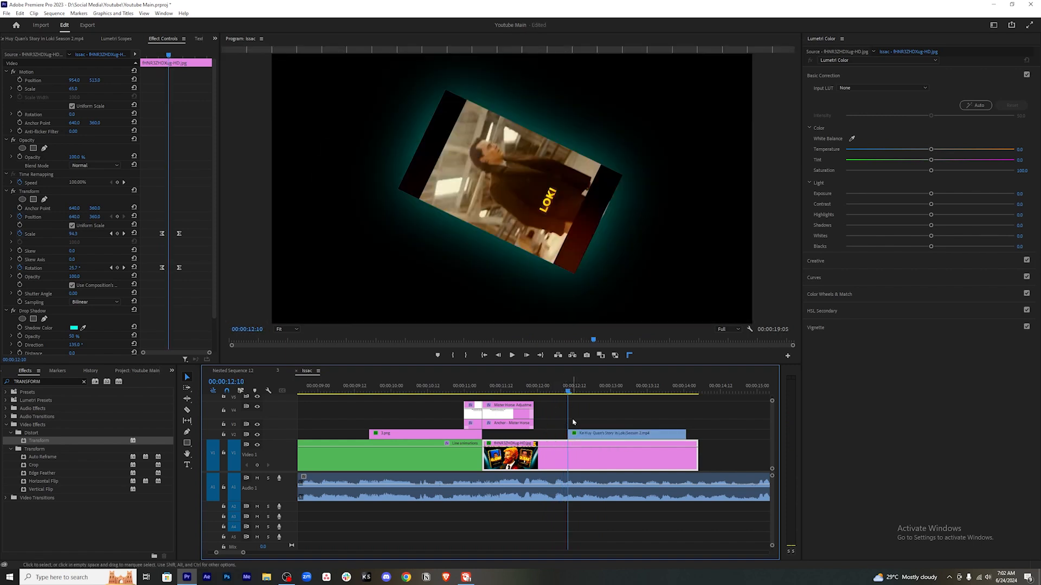
pyautogui.click(572, 422)
# Add the default Cross Dissolve to the start of the Loki clip and shorten it to 5 frames.
pyautogui.rightClick(563, 432)
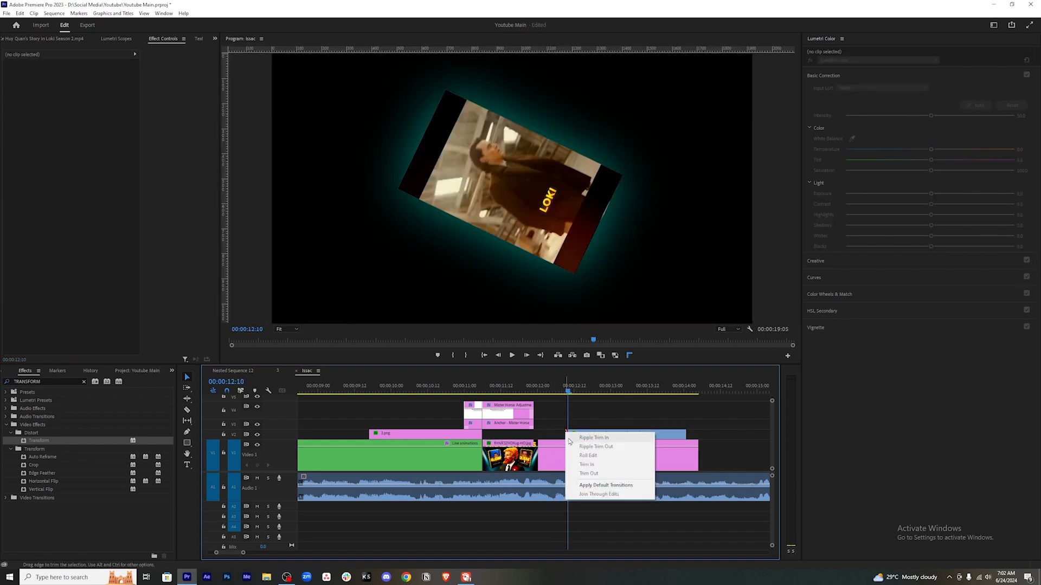
pyautogui.click(595, 485)
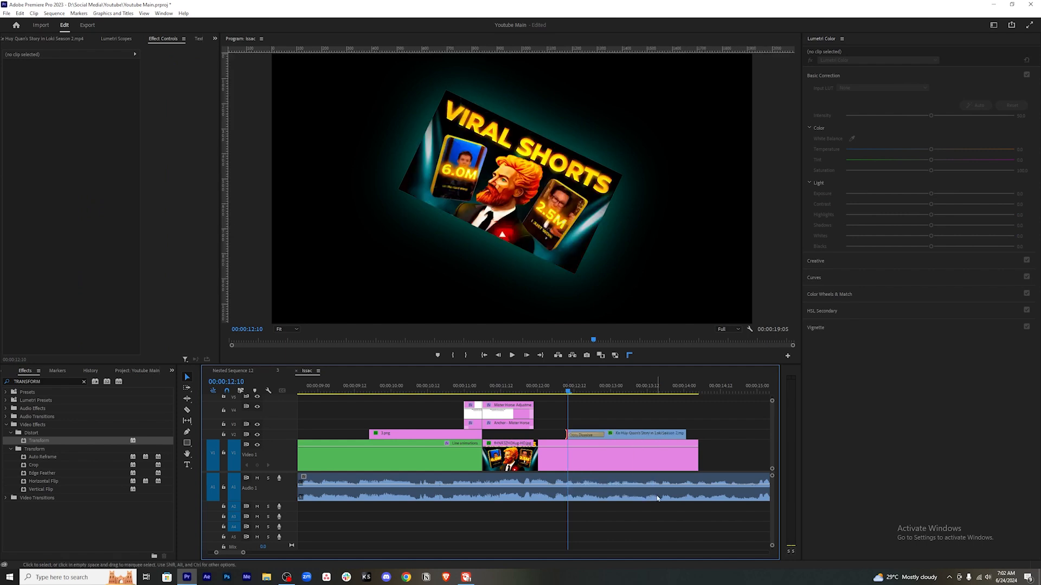
pyautogui.hotkey('ctrl', 'z')
pyautogui.rightClick(565, 436)
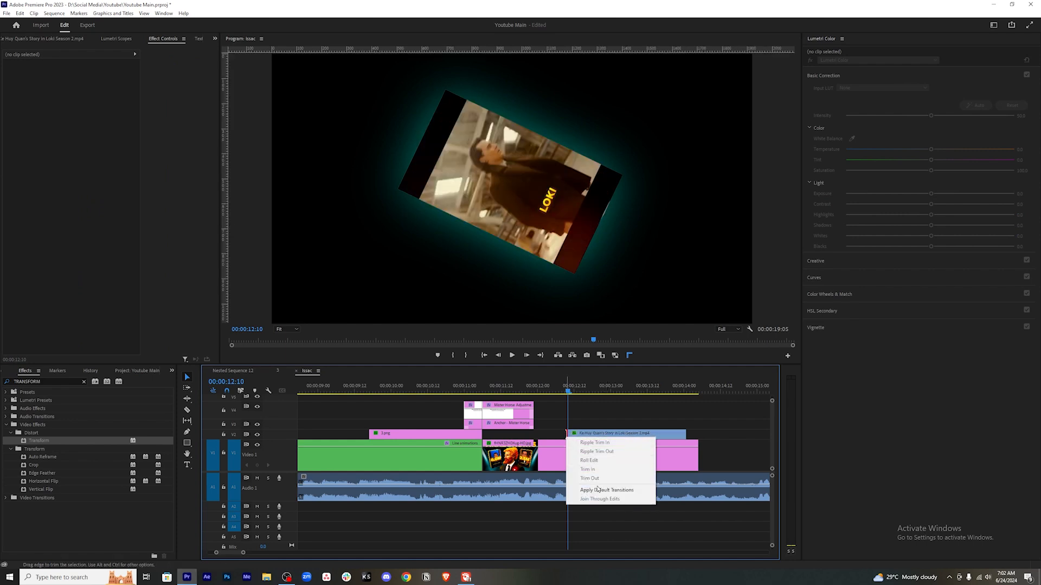
pyautogui.click(598, 491)
pyautogui.moveTo(598, 434); pyautogui.dragTo(584, 435)
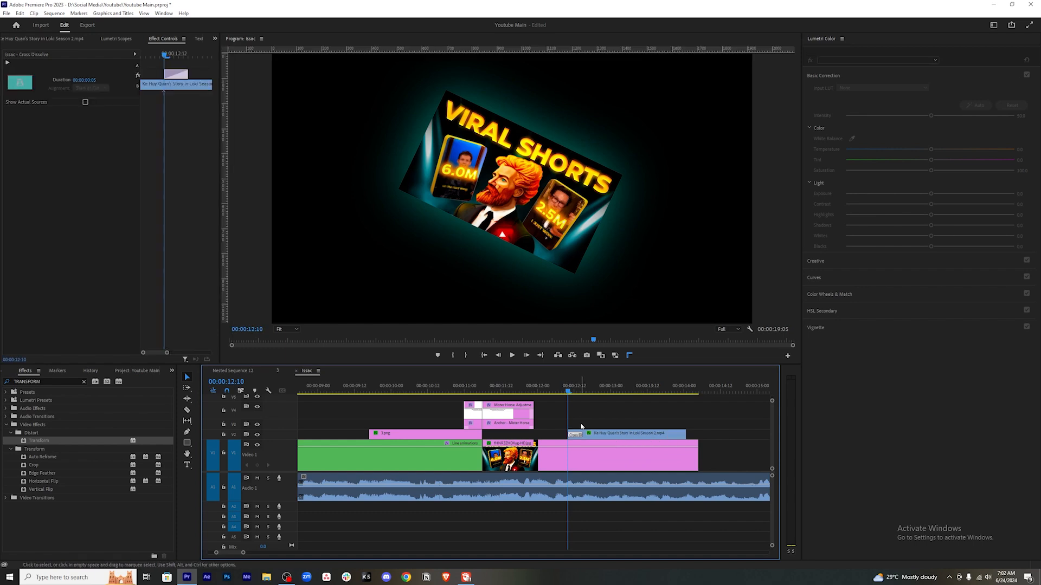
# Scrub through the dissolve and compare it frame by frame with the same rotation in the reference video.
pyautogui.press('=')
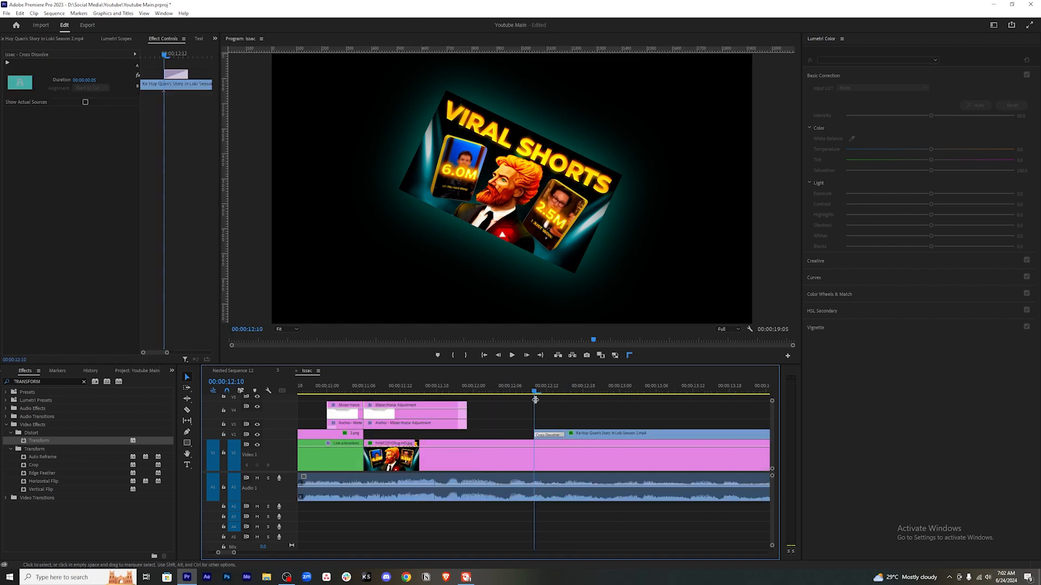
pyautogui.moveTo(534, 392); pyautogui.dragTo(530, 392)
pyautogui.moveTo(554, 390)
pyautogui.mouseDown()
pyautogui.moveTo(524, 390)
pyautogui.moveTo(557, 394)
pyautogui.mouseUp()
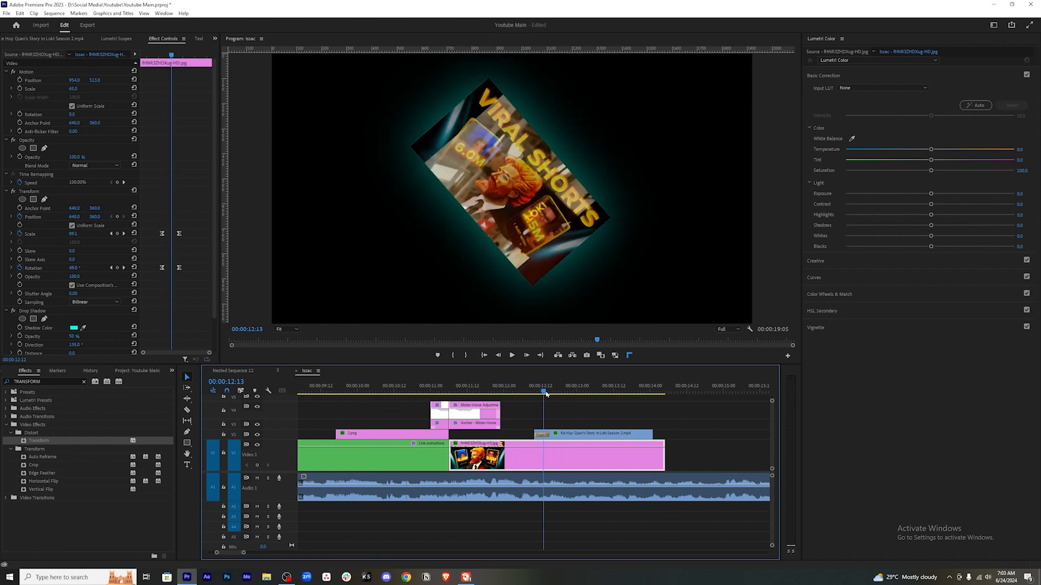
pyautogui.click(137, 372)
pyautogui.doubleClick(54, 427)
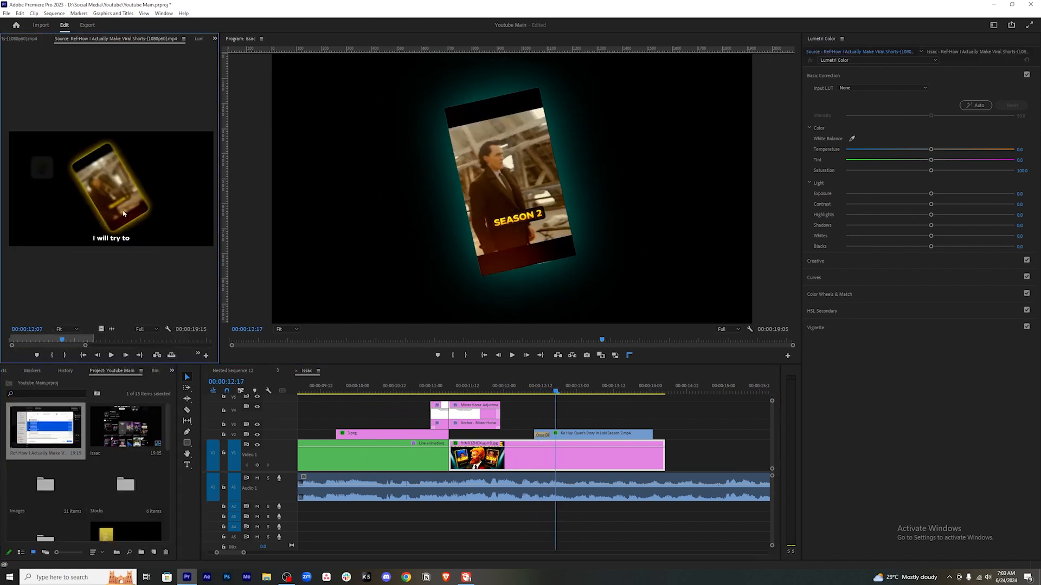
pyautogui.press('Left')
pyautogui.press('Left')
pyautogui.press('Left')
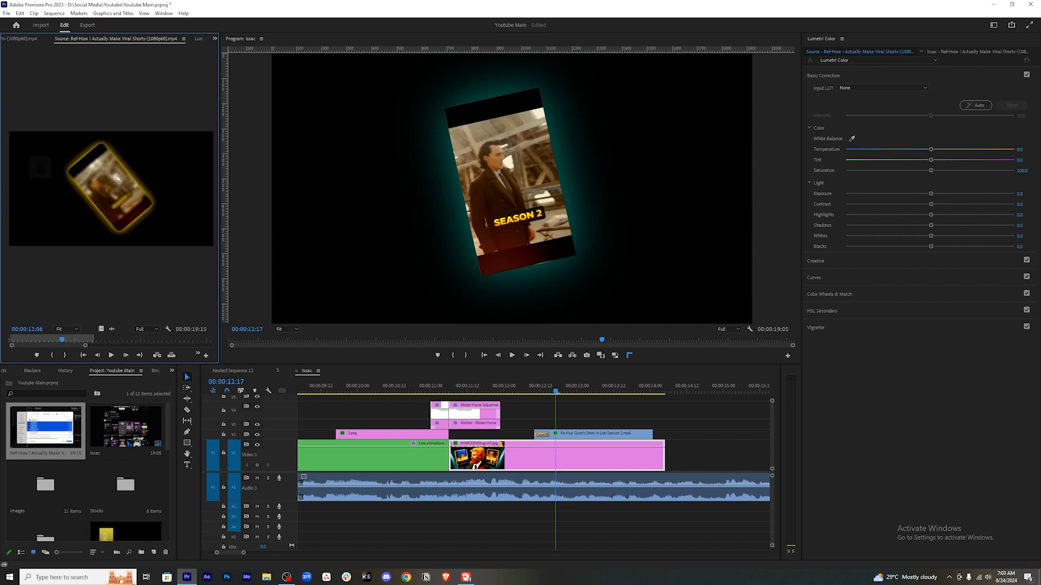
pyautogui.click(576, 416)
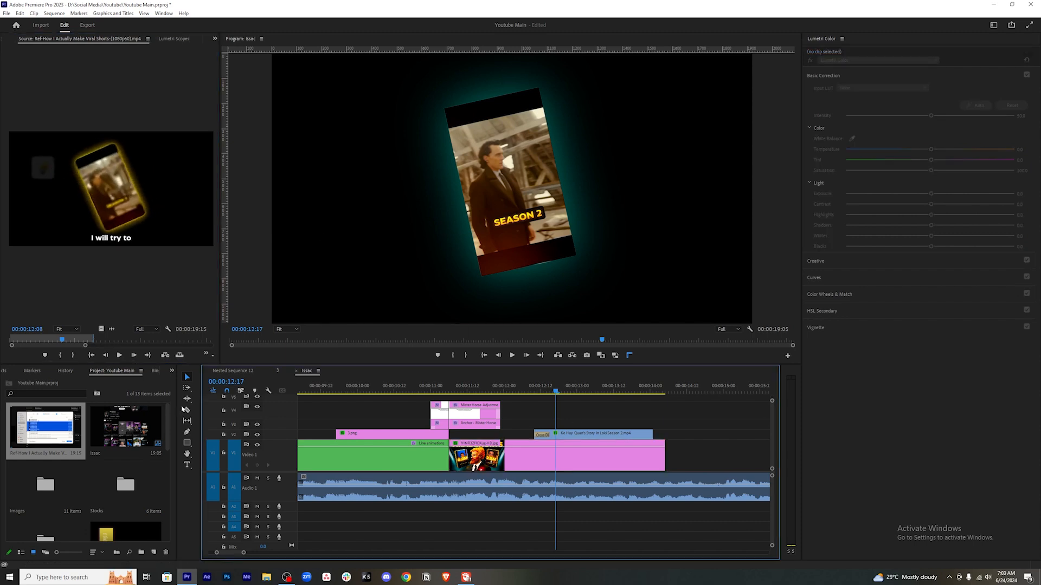
# Create an adjustment layer and place it on the track above the Loki clip, starting just before the dissolve.
pyautogui.click(154, 552)
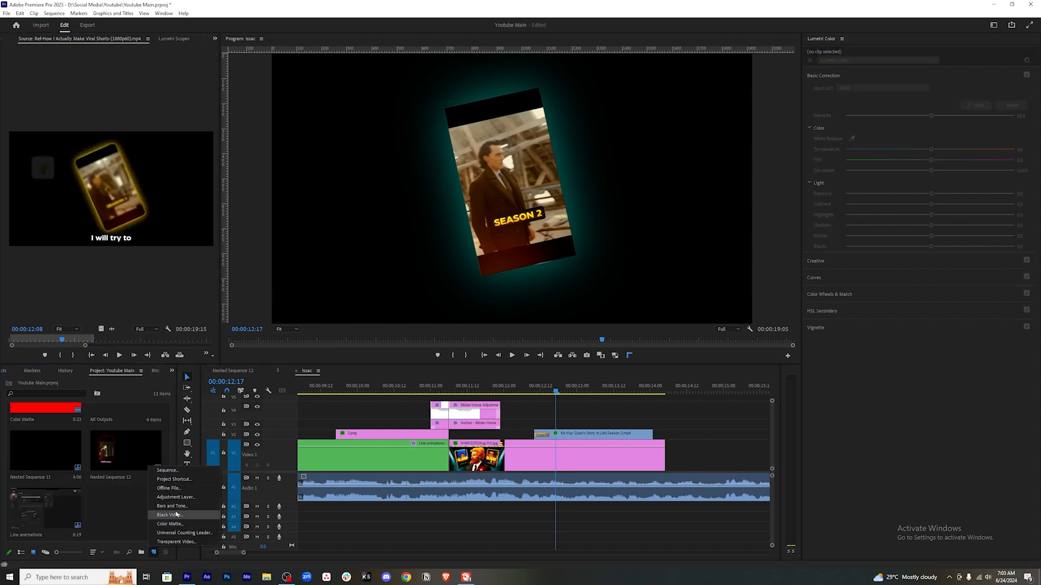
pyautogui.click(177, 498)
pyautogui.click(533, 315)
pyautogui.moveTo(127, 507); pyautogui.dragTo(526, 427)
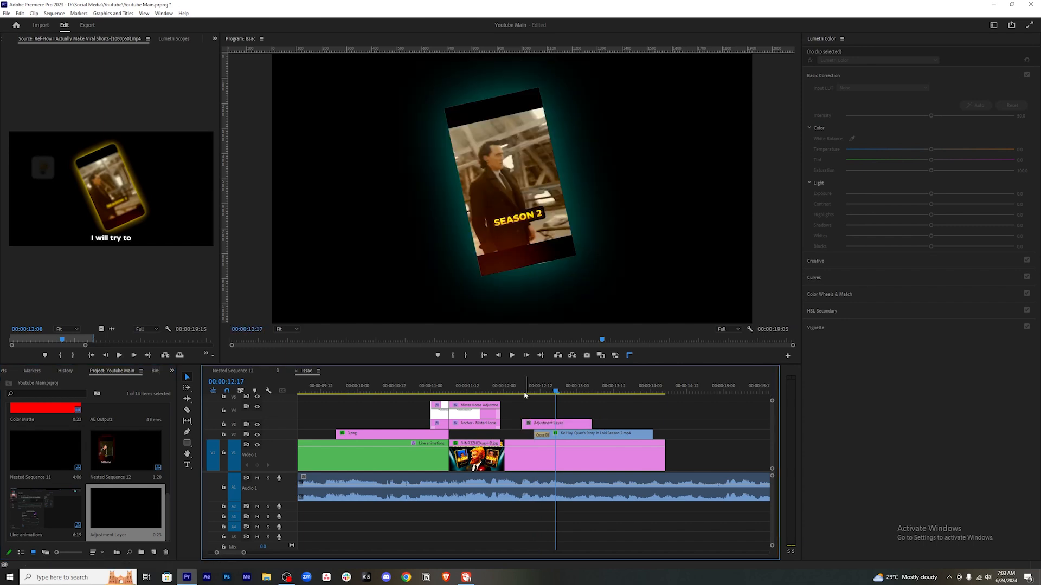
# Trim the end of the adjustment layer above the Loki clip to 00:00:12:17.
pyautogui.click(521, 389)
pyautogui.moveTo(522, 389); pyautogui.dragTo(556, 389)
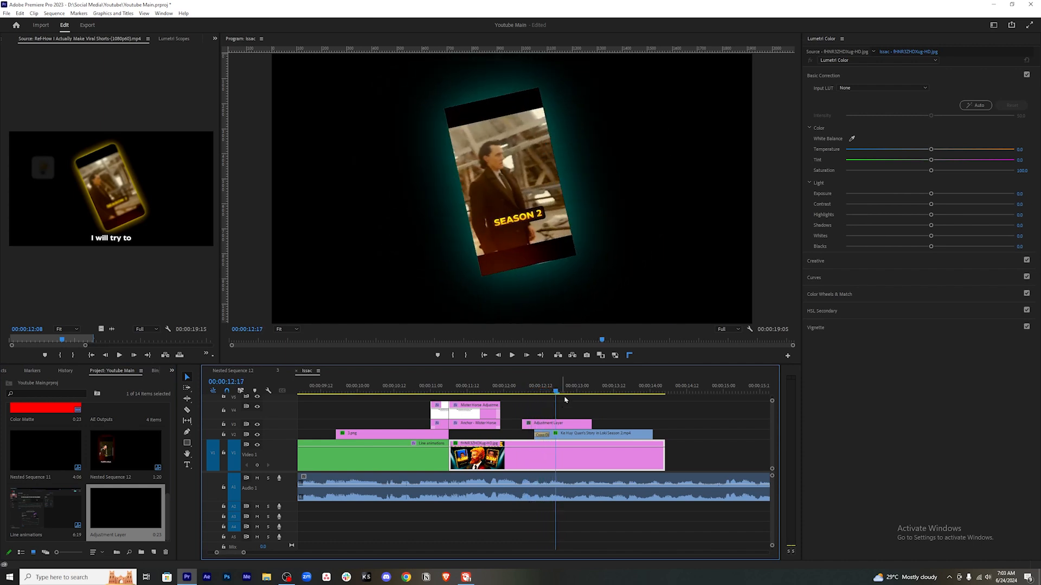
pyautogui.moveTo(590, 423); pyautogui.dragTo(555, 423)
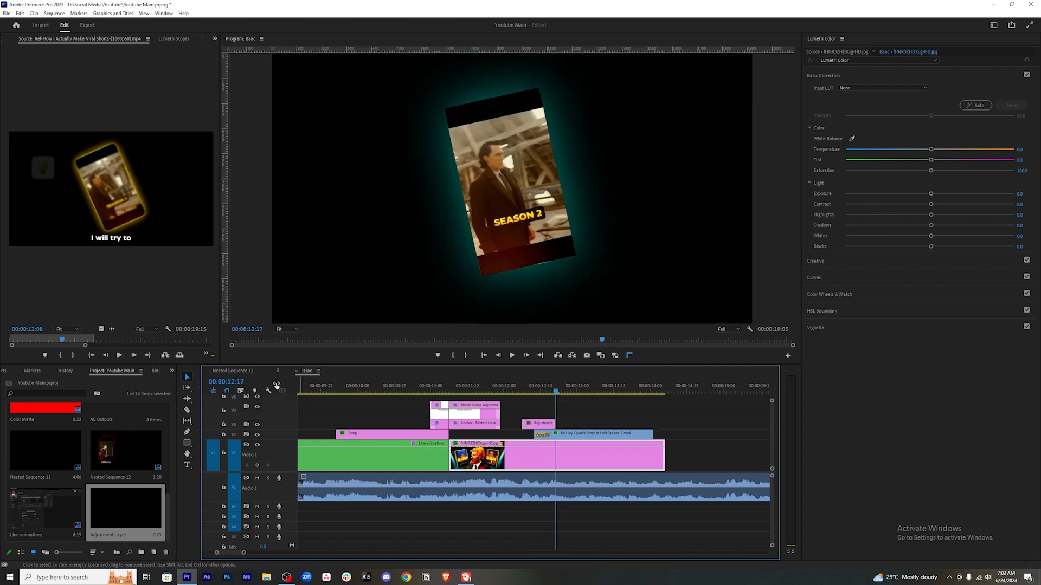
# Apply the Directional Blur effect to the adjustment layer, bring up its effect settings and save the project.
pyautogui.click(176, 370)
pyautogui.click(187, 402)
pyautogui.click(41, 382)
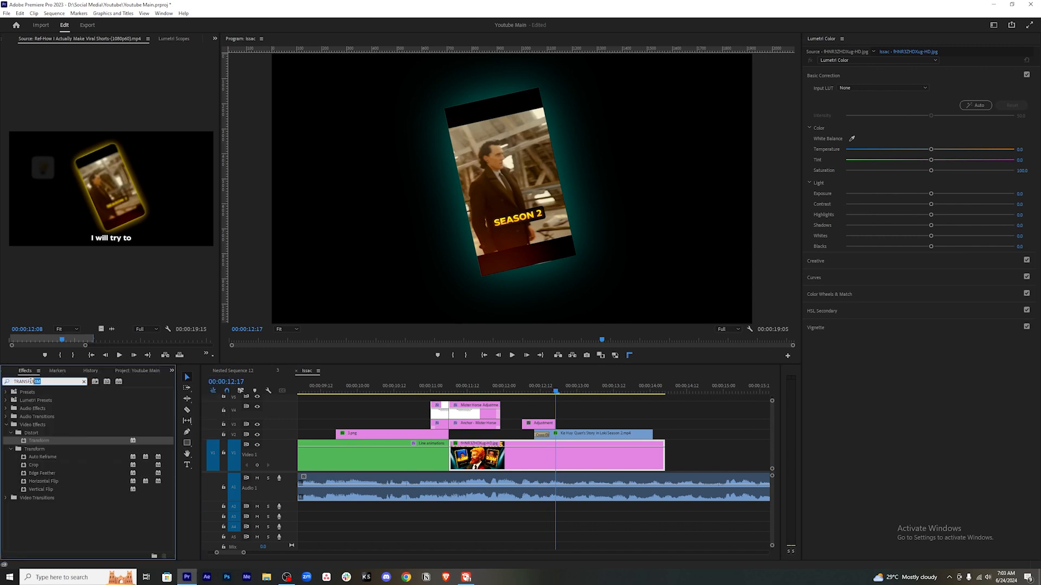
pyautogui.write('DIRECTION')
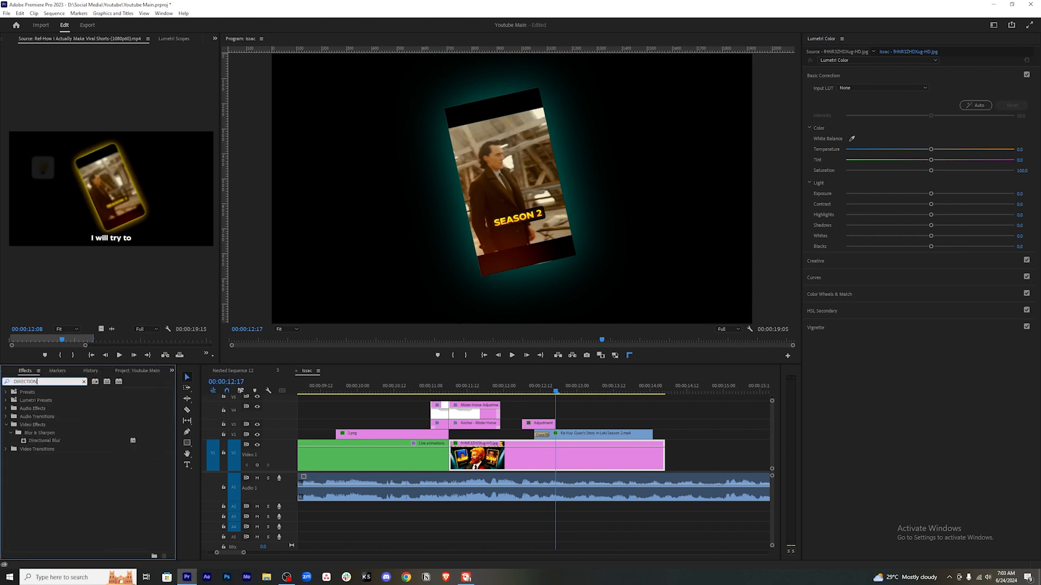
pyautogui.moveTo(48, 441); pyautogui.dragTo(544, 425)
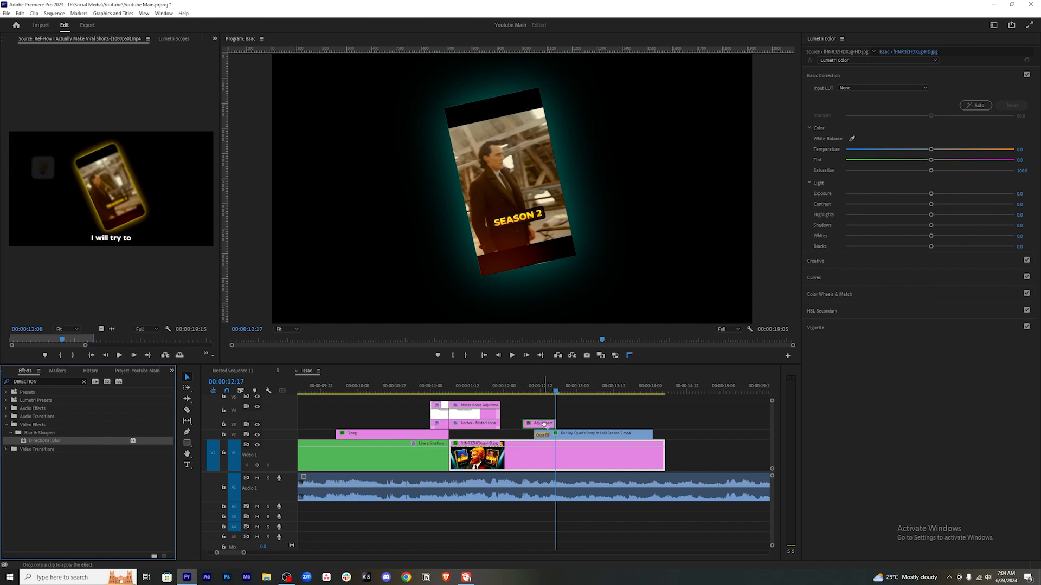
pyautogui.click(215, 38)
pyautogui.click(233, 76)
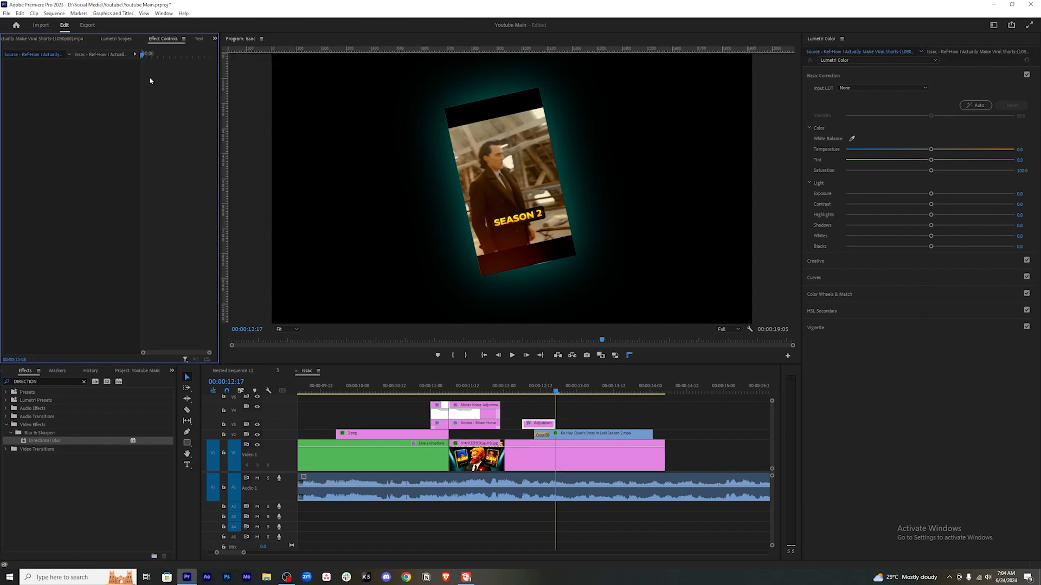
pyautogui.click(543, 425)
pyautogui.hotkey('ctrl', 's')
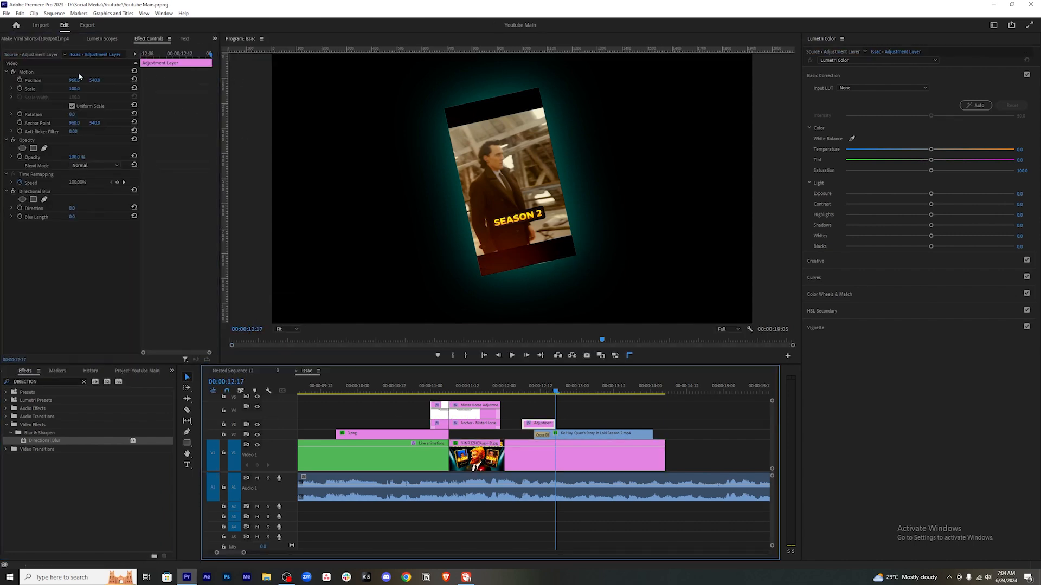
# At 00:00:12:12, set the Directional Blur's Blur Length to 15 and its Direction to about -114°.
pyautogui.click(181, 54)
pyautogui.moveTo(184, 55); pyautogui.dragTo(185, 54)
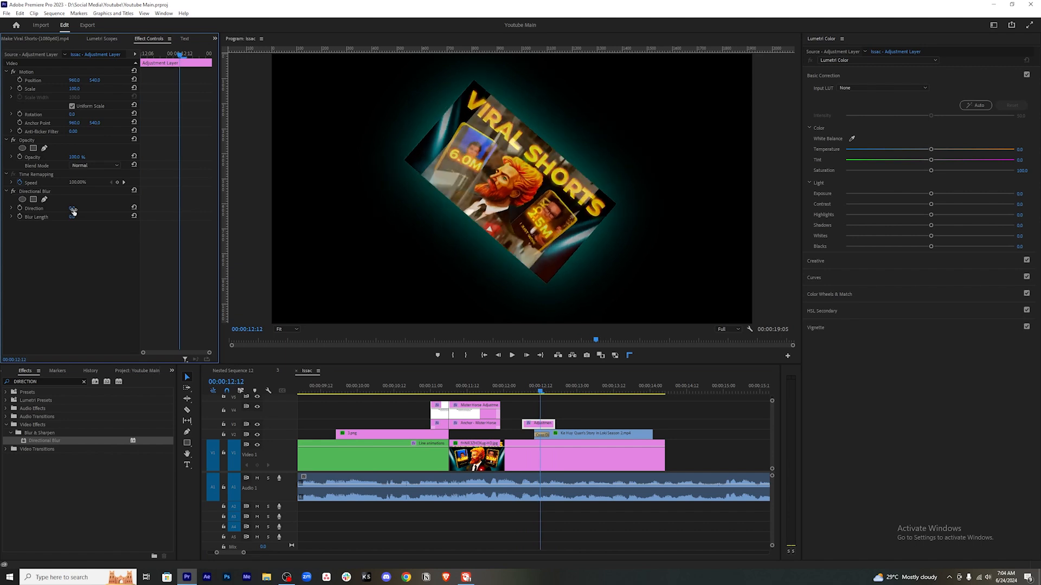
pyautogui.moveTo(73, 218); pyautogui.dragTo(79, 216)
pyautogui.click(79, 216)
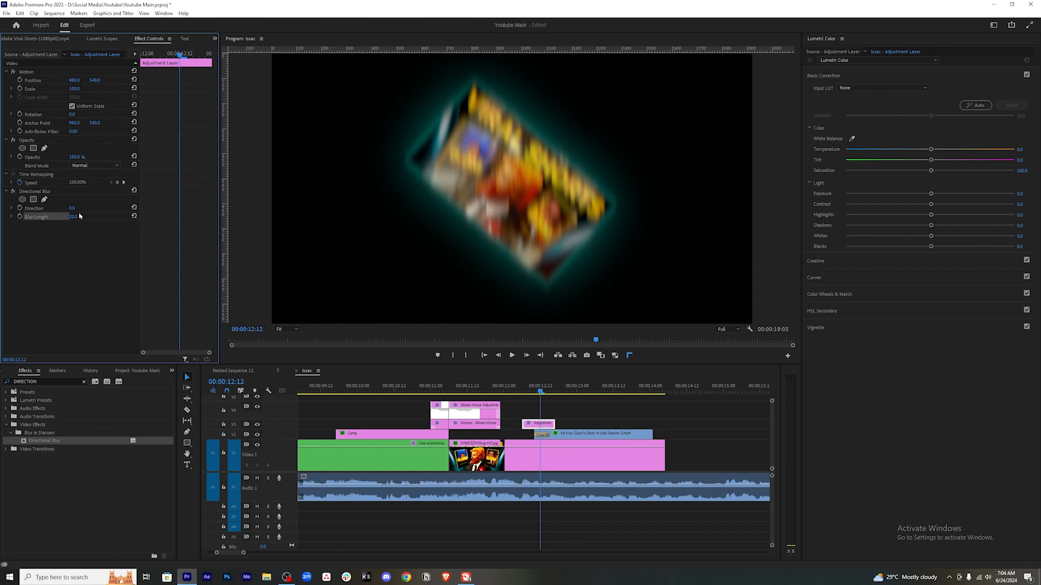
pyautogui.write('15')
pyautogui.press('Return')
pyautogui.moveTo(72, 209); pyautogui.dragTo(27, 208)
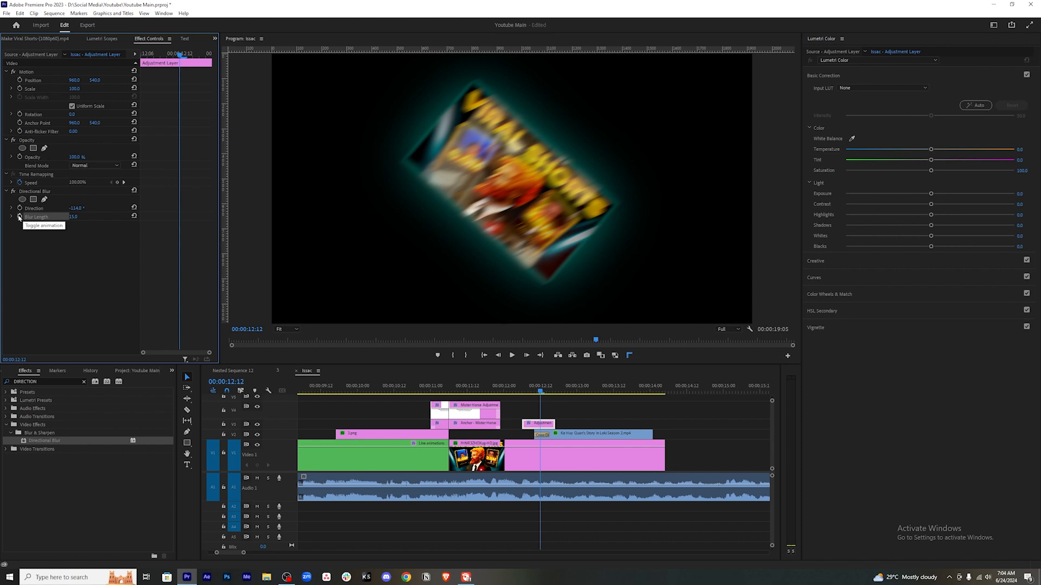
# Keyframe the Blur Length at 2 on 00:00:12:06, 15 on 00:00:12:12 and 0 on 00:00:12:16.
pyautogui.click(18, 217)
pyautogui.moveTo(179, 53); pyautogui.dragTo(132, 64)
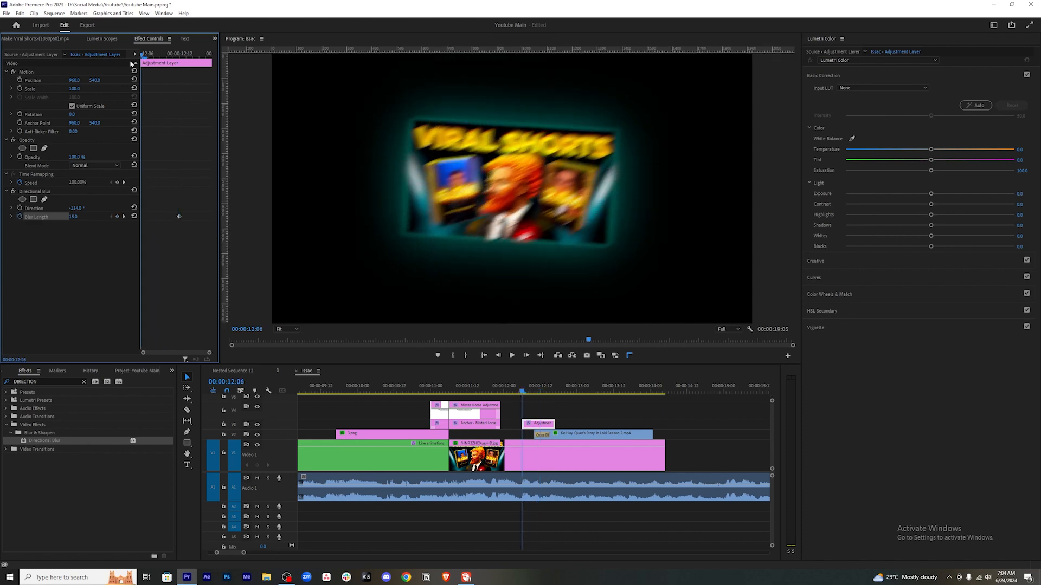
pyautogui.click(73, 217)
pyautogui.write('2')
pyautogui.press('Return')
pyautogui.click(157, 56)
pyautogui.moveTo(157, 56); pyautogui.dragTo(210, 64)
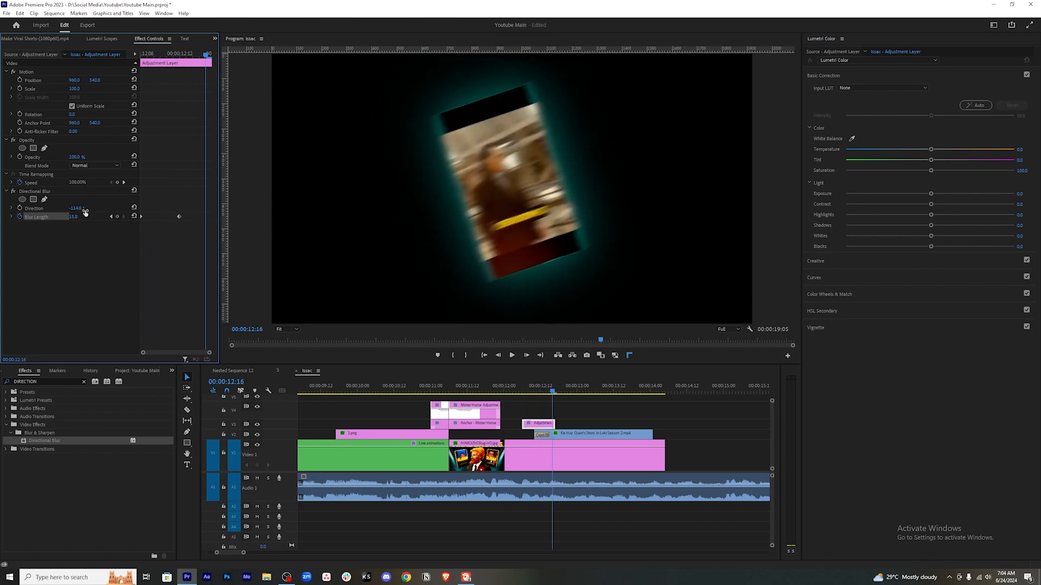
pyautogui.write('0')
pyautogui.press('Return')
pyautogui.moveTo(206, 218)
pyautogui.mouseDown()
pyautogui.moveTo(235, 224)
pyautogui.moveTo(205, 217)
pyautogui.mouseUp()
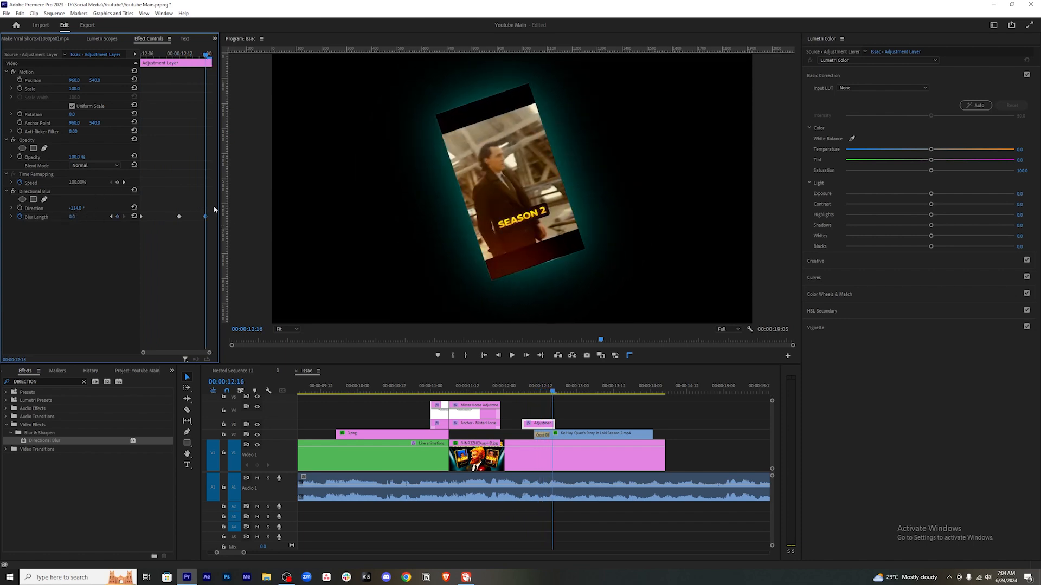
pyautogui.moveTo(208, 208); pyautogui.dragTo(100, 245)
pyautogui.moveTo(206, 216); pyautogui.dragTo(212, 221)
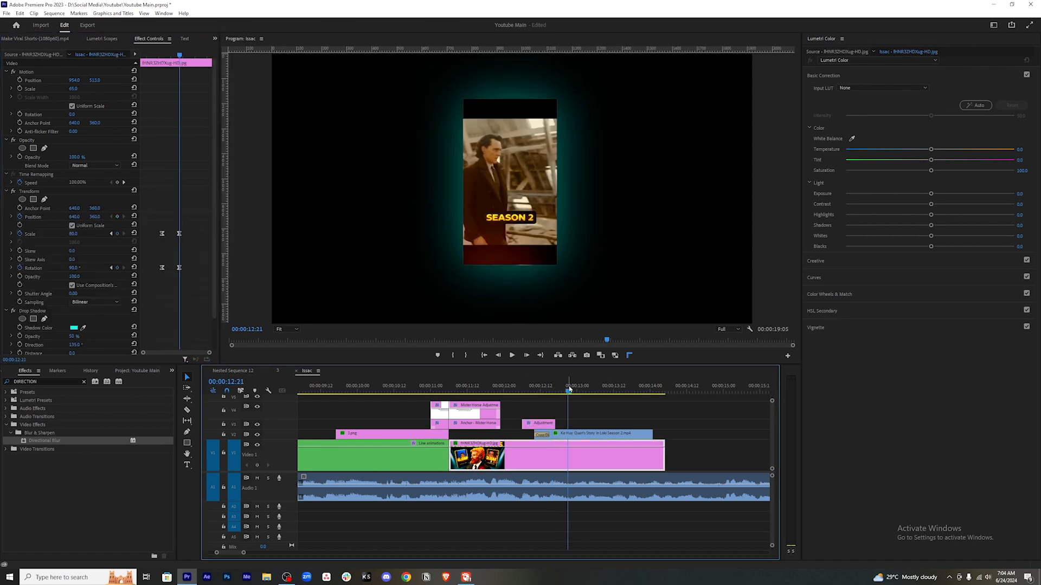
# Preview the blurred rotation and play the reference video's following section with the icons around the vertical clip.
pyautogui.moveTo(568, 386); pyautogui.dragTo(520, 385)
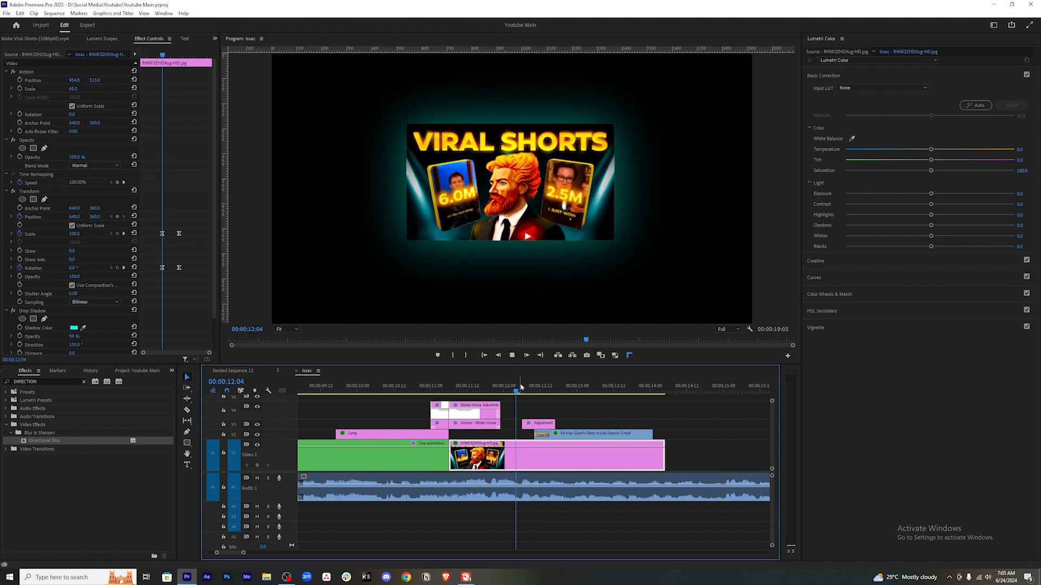
pyautogui.click(137, 371)
pyautogui.scroll(2, 109, 436)
pyautogui.doubleClick(45, 428)
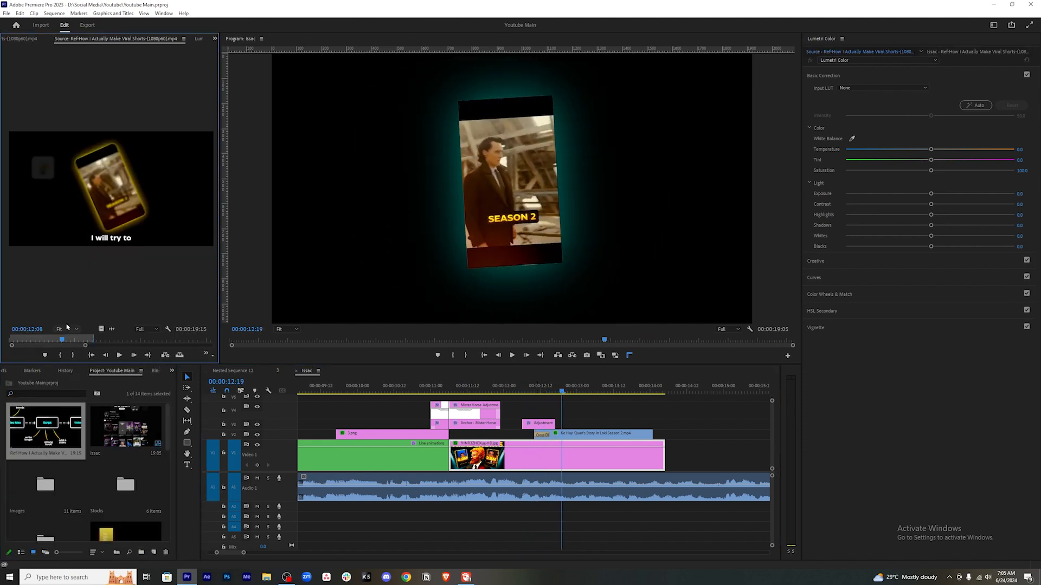
pyautogui.press('space')
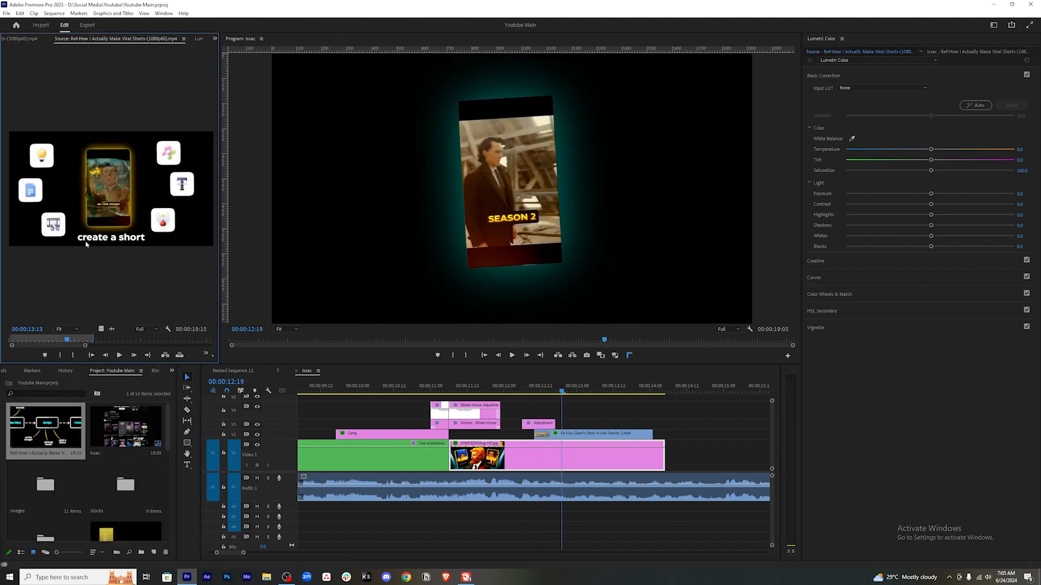
pyautogui.press('space')
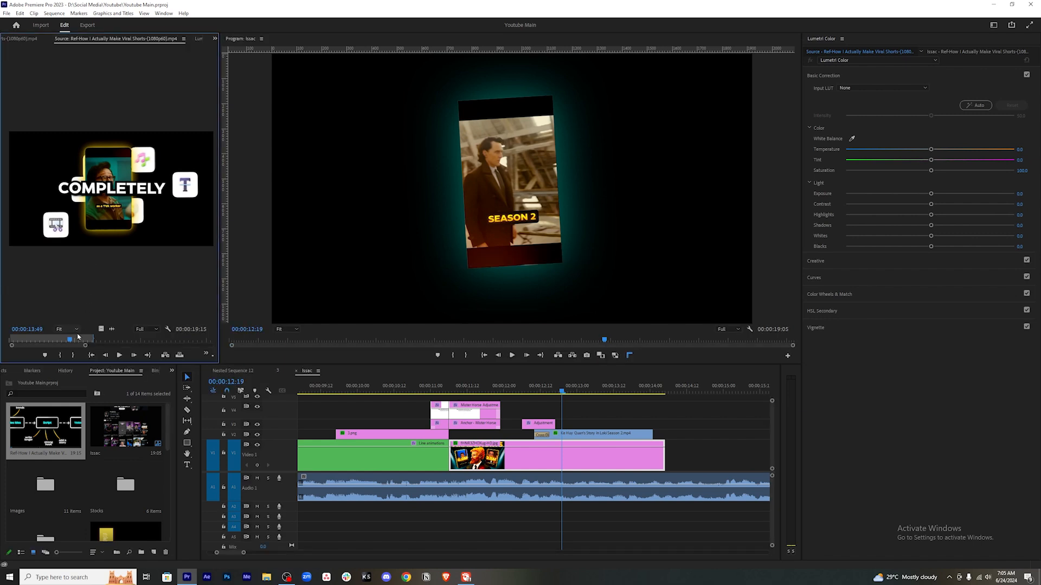
pyautogui.moveTo(74, 340); pyautogui.dragTo(68, 340)
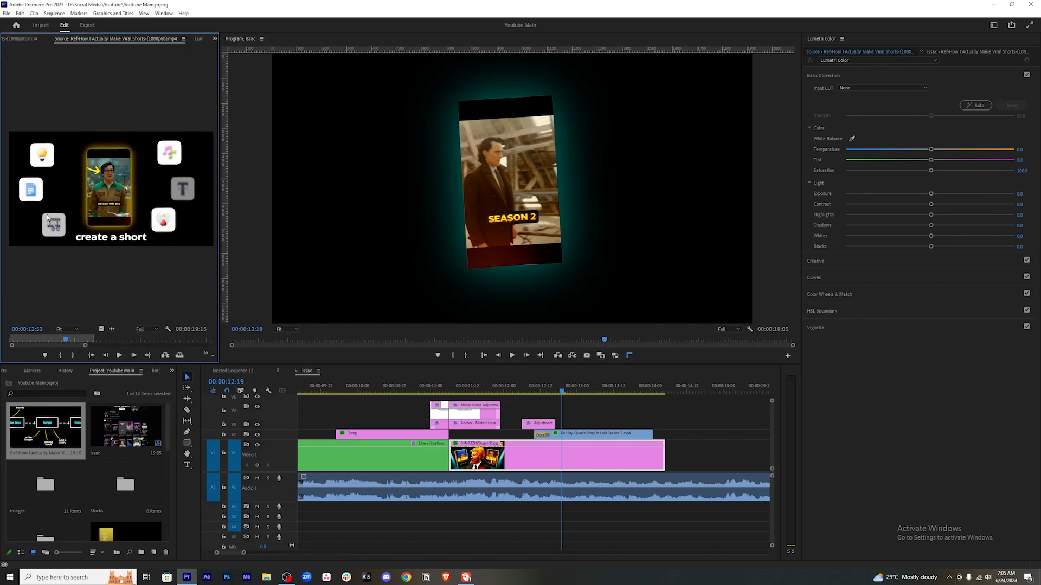
# Enlarge the timeline area and step through the reference video frame by frame to examine the icon animation around the phone clip.
pyautogui.moveTo(531, 364); pyautogui.dragTo(530, 291)
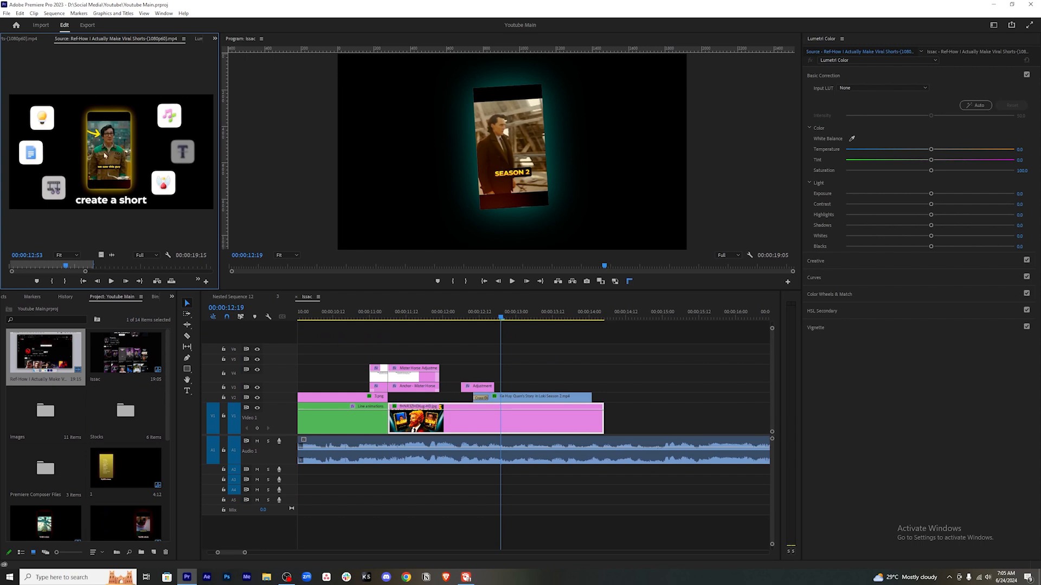
pyautogui.moveTo(513, 365); pyautogui.dragTo(470, 416)
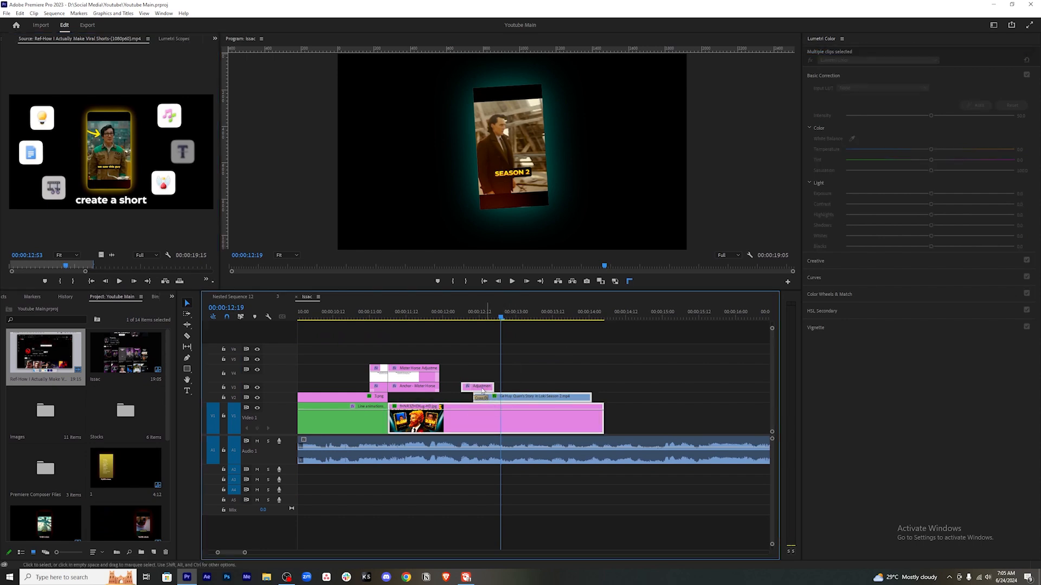
pyautogui.click(67, 266)
pyautogui.press('Right')
pyautogui.press('Right')
pyautogui.press('Right')
pyautogui.press('Right')
pyautogui.press('Right')
pyautogui.press('Right')
pyautogui.press('Right')
pyautogui.press('Right')
pyautogui.press('Right')
pyautogui.press('Right')
pyautogui.press('Right')
pyautogui.press('Right')
pyautogui.press('Right')
pyautogui.press('Right')
pyautogui.press('Right')
pyautogui.press('Right')
pyautogui.press('Right')
pyautogui.press('Right')
pyautogui.press('Right')
pyautogui.press('Right')
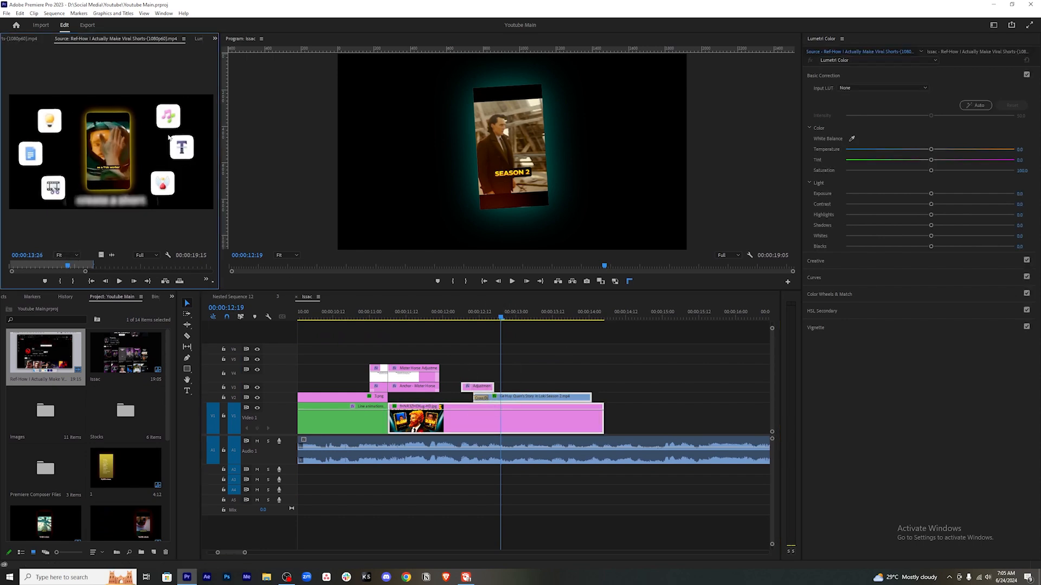
pyautogui.press('Right')
pyautogui.press('Right')
pyautogui.press('Right')
pyautogui.press('Right')
pyautogui.press('Right')
pyautogui.press('Right')
pyautogui.press('Right')
pyautogui.press('Right')
pyautogui.press('Right')
pyautogui.press('Right')
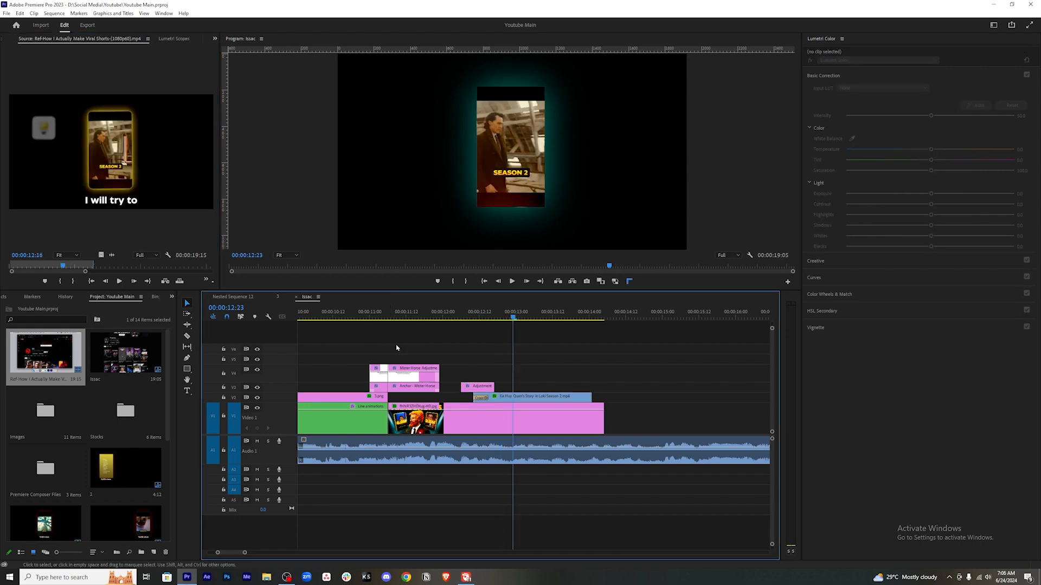
# Move the Loki clip and its adjustment layer up to tracks V8 and V9, leaving empty tracks beneath them.
pyautogui.moveTo(569, 356); pyautogui.dragTo(473, 395)
pyautogui.moveTo(542, 399); pyautogui.dragTo(542, 350)
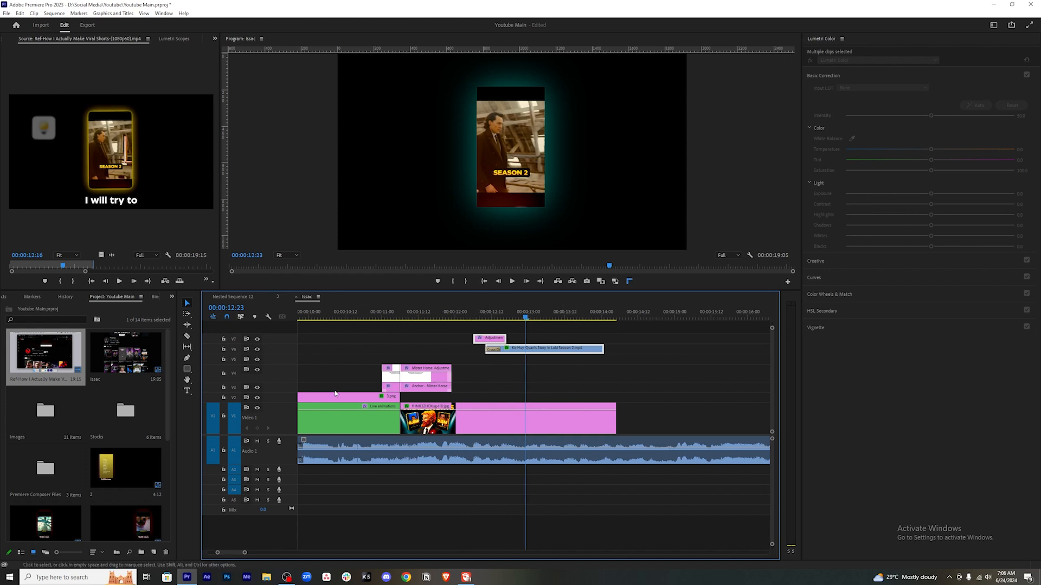
# Scrub through the reference video's rotation to examine how the thumbnail and its glow give way to the Loki clip.
pyautogui.click(62, 266)
pyautogui.moveTo(62, 266); pyautogui.dragTo(61, 266)
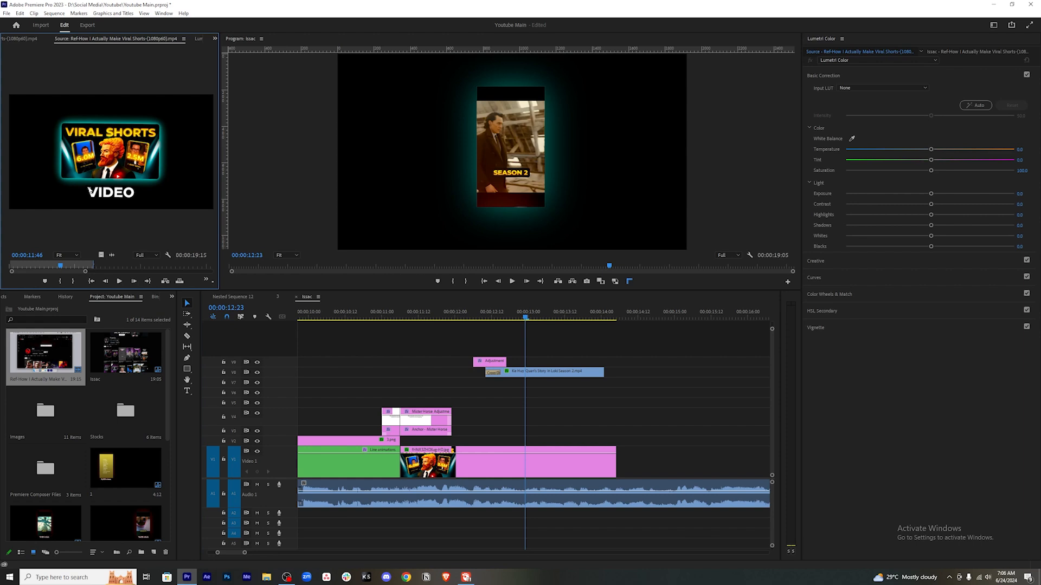
pyautogui.scroll(-20, 107, 148)
pyautogui.scroll(5, 99, 136)
pyautogui.scroll(3, 99, 136)
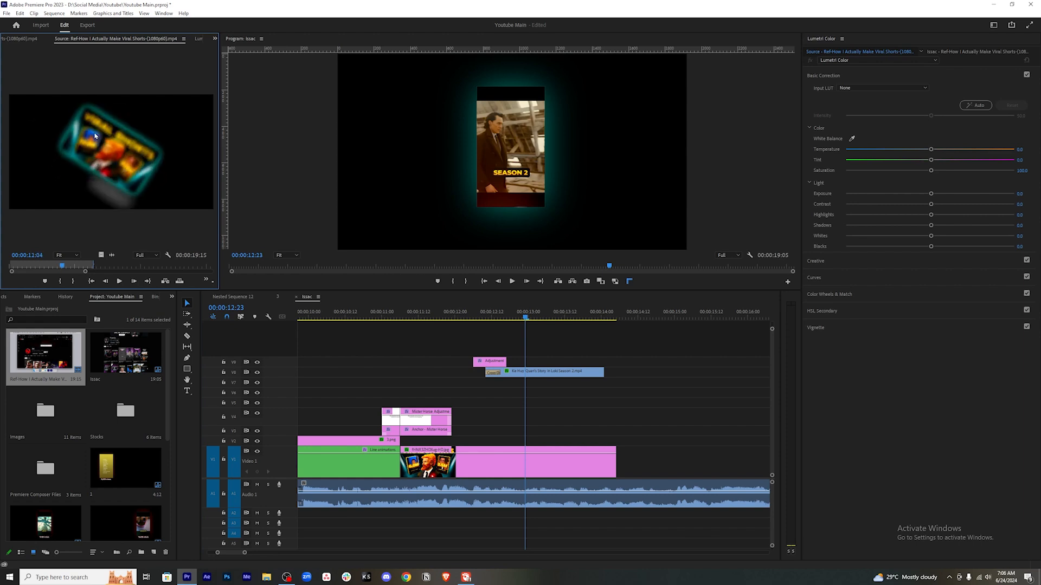
# Trim the thumbnail clip so it ends where the Loki clip's Cross Dissolve ends.
pyautogui.click(477, 313)
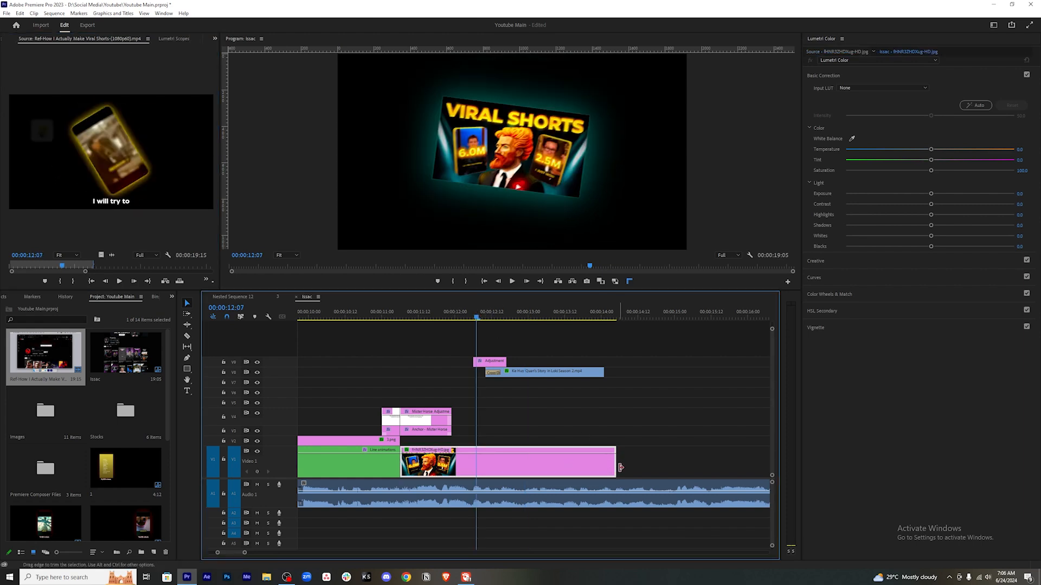
pyautogui.hotkey('shift', 'Right')
pyautogui.moveTo(616, 464); pyautogui.dragTo(496, 461)
pyautogui.click(526, 426)
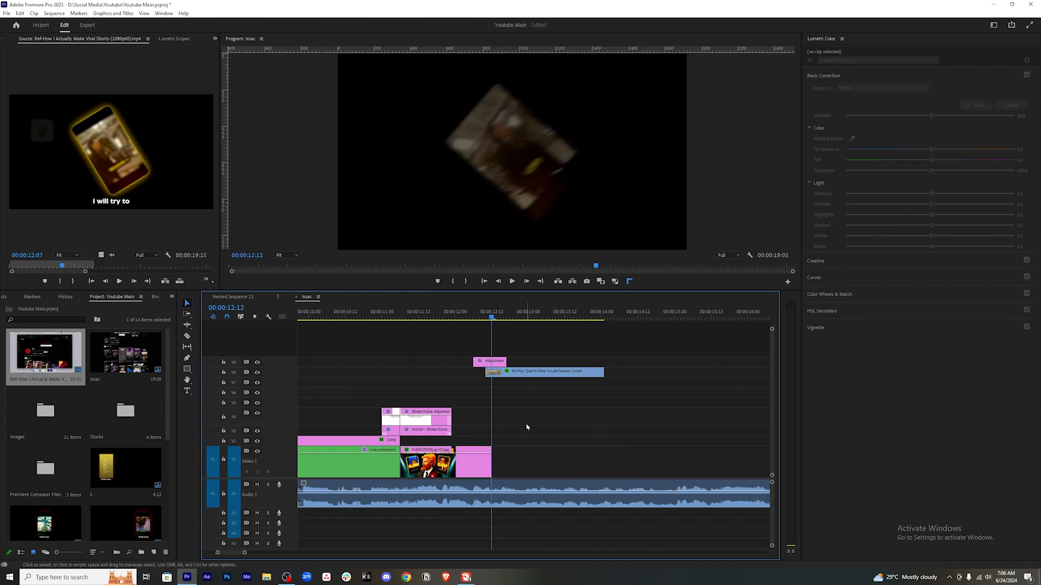
pyautogui.press('=')
pyautogui.press('=')
pyautogui.moveTo(476, 317); pyautogui.dragTo(445, 325)
pyautogui.moveTo(532, 461); pyautogui.dragTo(569, 461)
# Add the default Cross Dissolve to the thumbnail clip's end and shorten it to match the Loki clip's dissolve.
pyautogui.rightClick(569, 462)
pyautogui.click(612, 515)
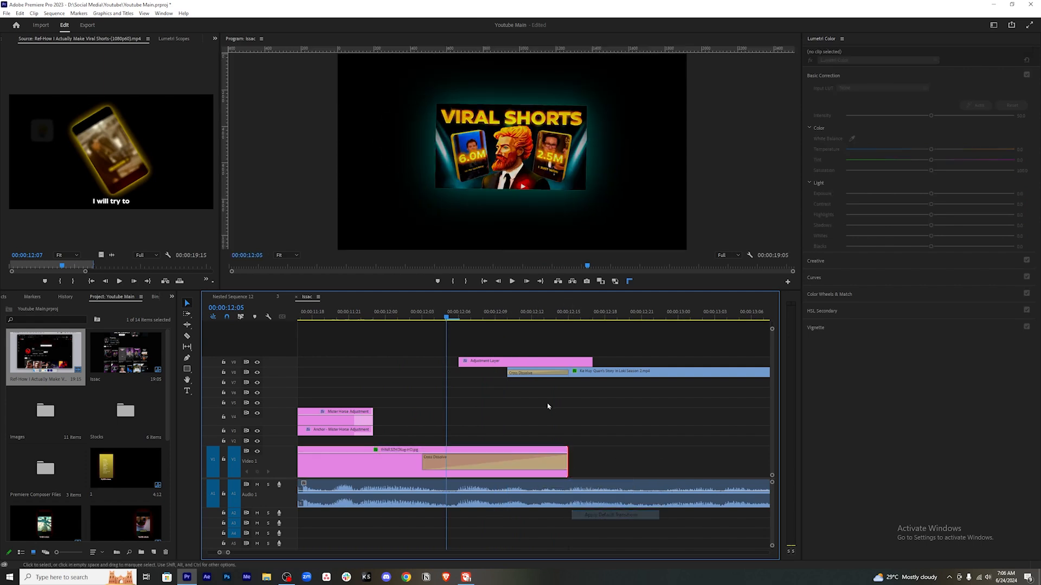
pyautogui.moveTo(431, 463); pyautogui.dragTo(507, 465)
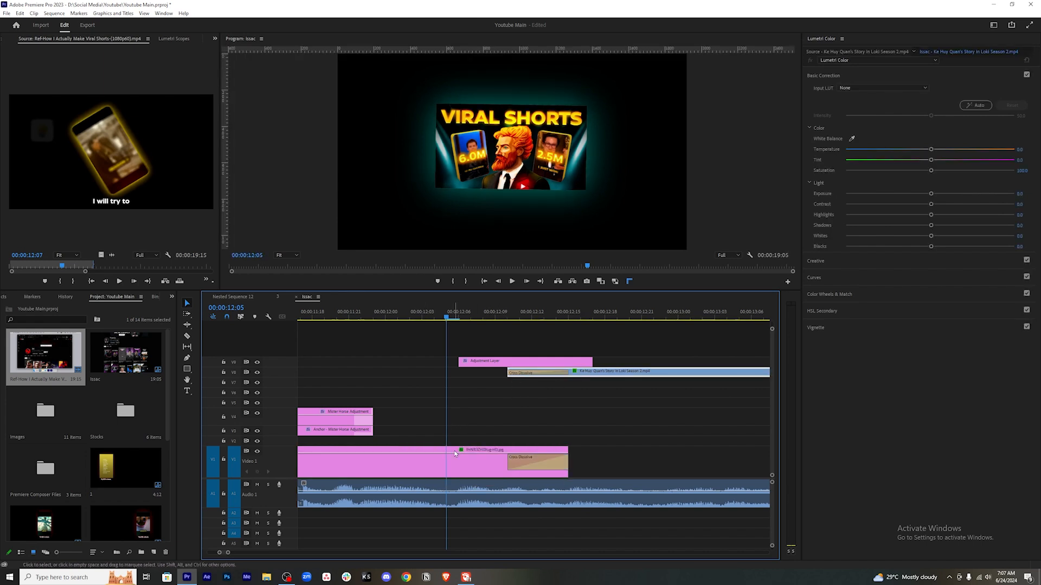
# Copy the Drop Shadow effect from the thumbnail clip to the Loki clip and check it at 00:00:12:19.
pyautogui.click(182, 40)
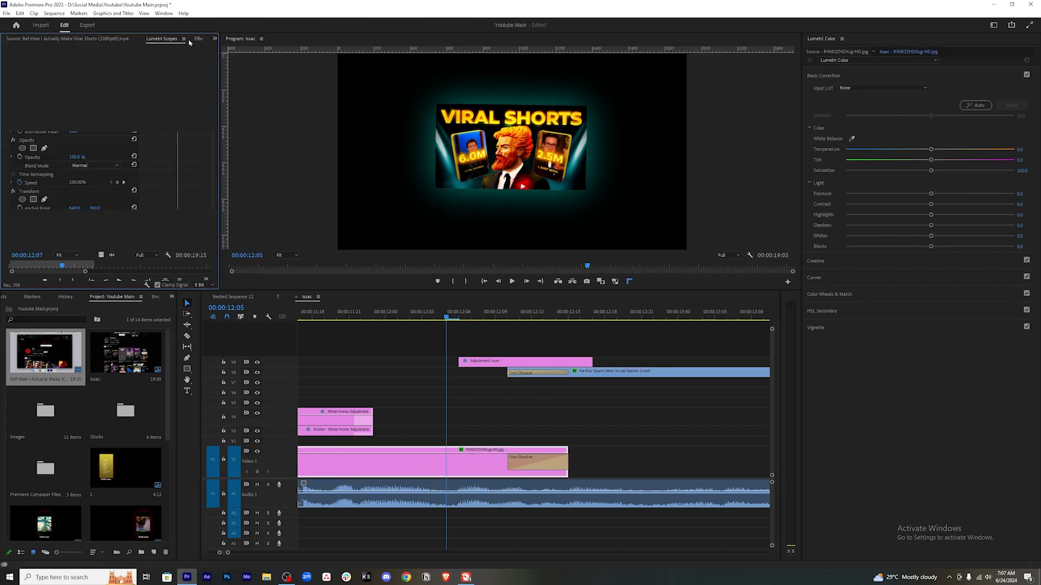
pyautogui.click(197, 39)
pyautogui.scroll(-2, 109, 163)
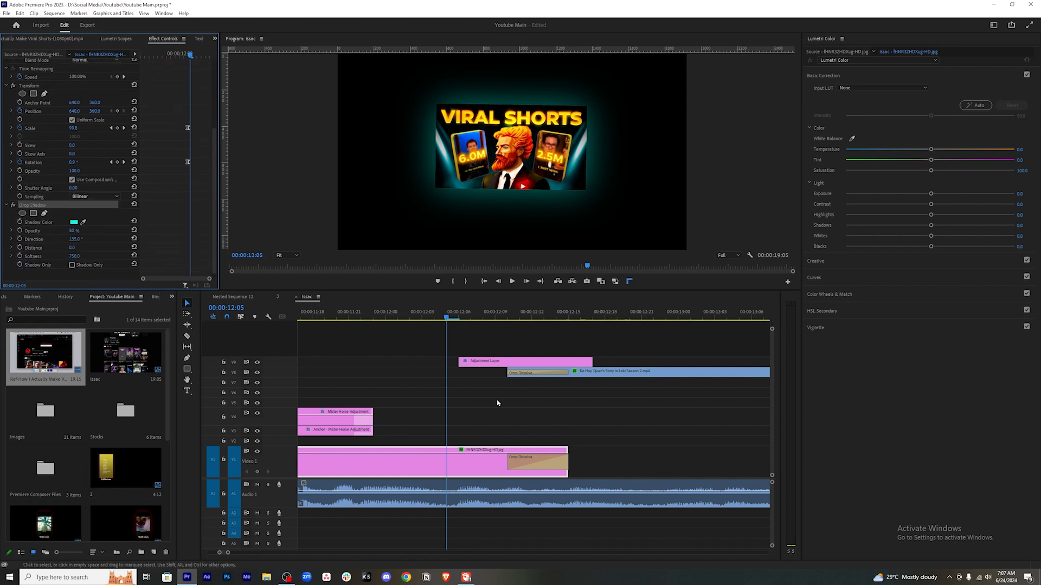
pyautogui.click(477, 459)
pyautogui.click(633, 373)
pyautogui.click(623, 312)
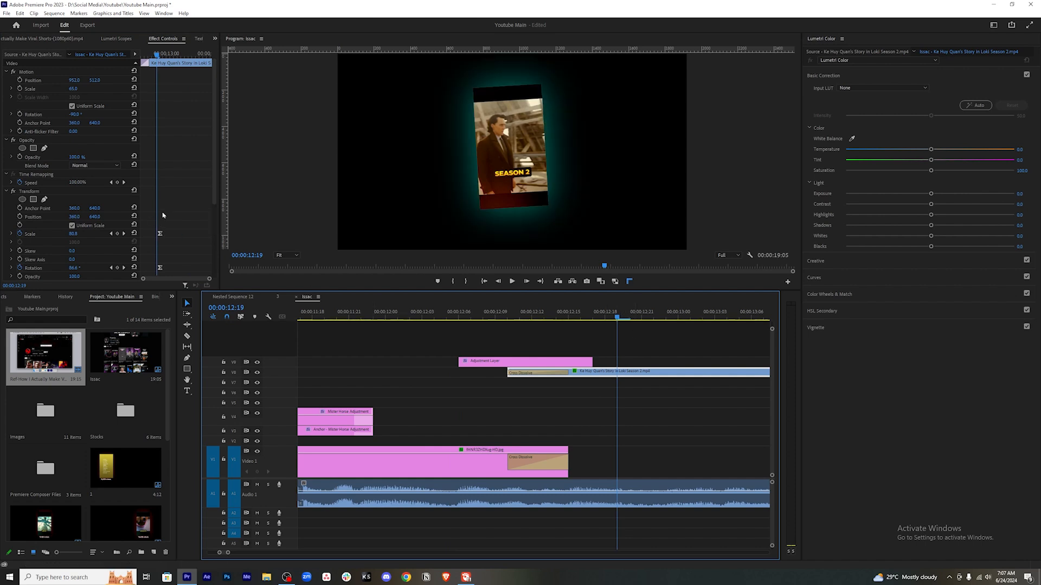
# Change the Loki clip's Drop Shadow colour to yellow-orange FFC000 and scrub the timeline to check the glow.
pyautogui.scroll(-4, 167, 219)
pyautogui.scroll(-1, 167, 219)
pyautogui.click(74, 216)
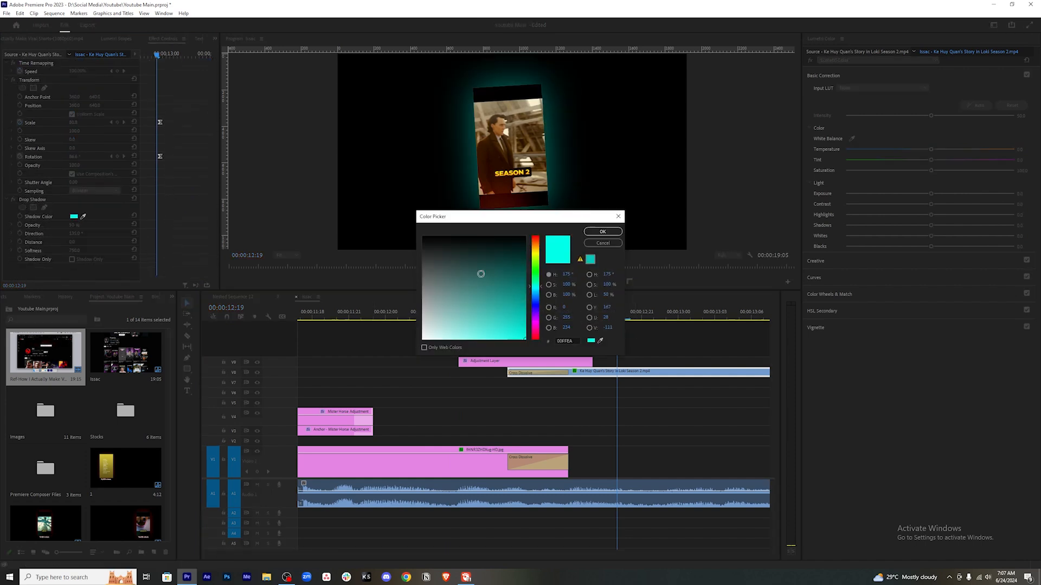
pyautogui.click(539, 280)
pyautogui.moveTo(538, 280); pyautogui.dragTo(543, 254)
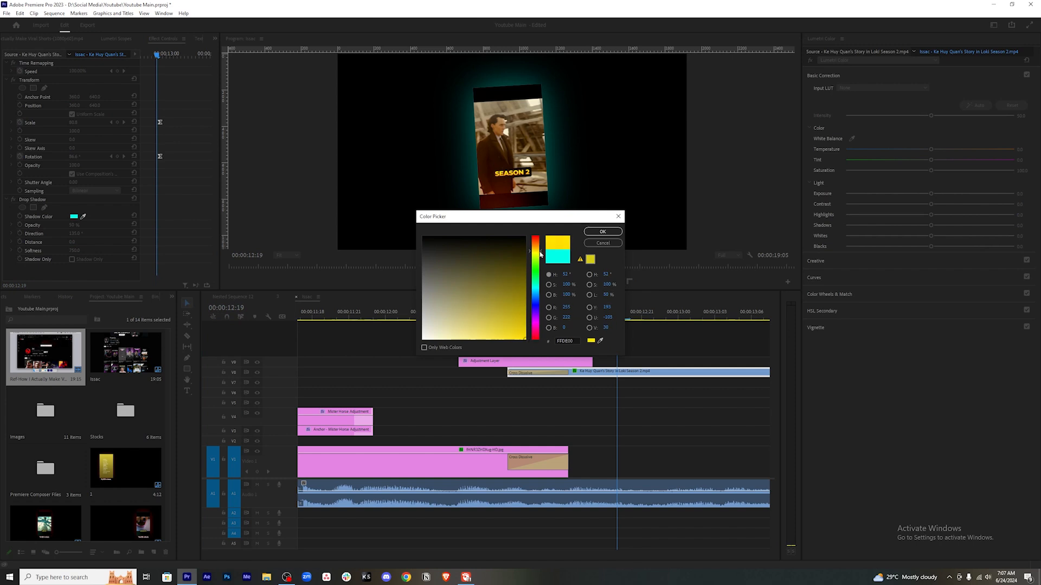
pyautogui.moveTo(540, 254); pyautogui.dragTo(540, 251)
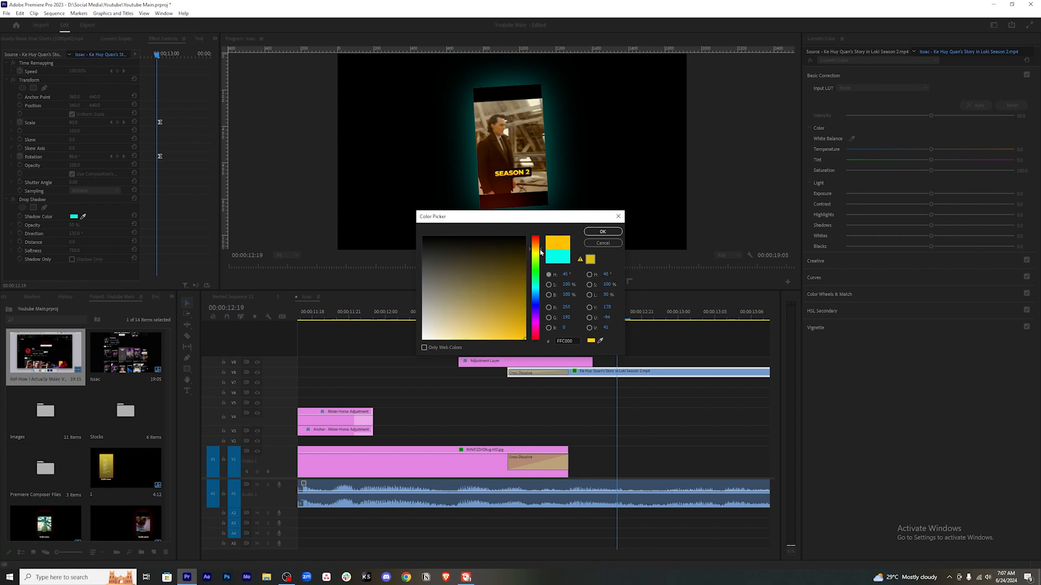
pyautogui.click(602, 231)
pyautogui.moveTo(570, 317)
pyautogui.mouseDown()
pyautogui.moveTo(432, 314)
pyautogui.moveTo(616, 320)
pyautogui.moveTo(413, 319)
pyautogui.moveTo(568, 321)
pyautogui.mouseUp()
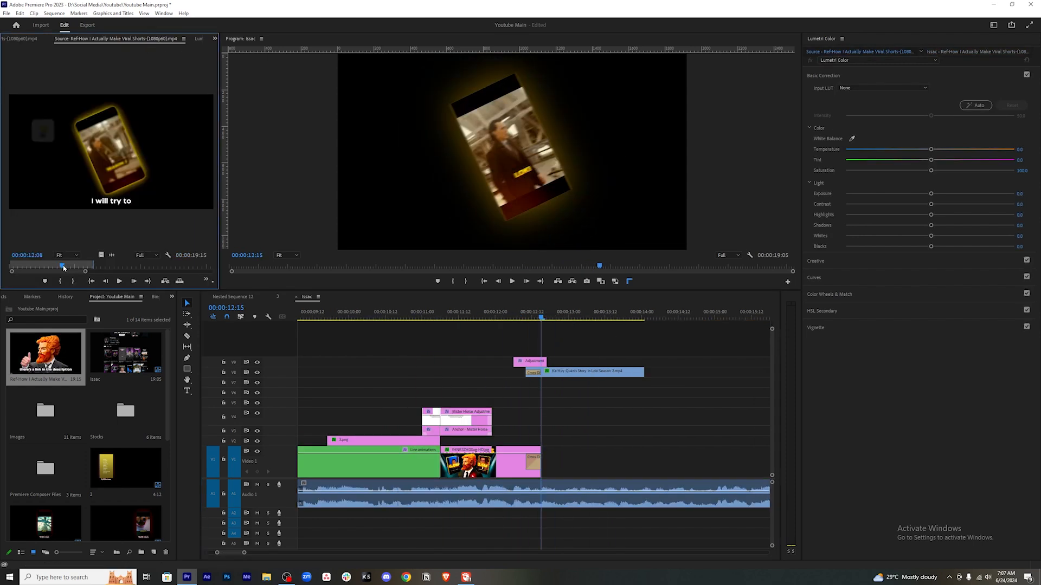
# Find the icons around the clip in the reference video and import docs, light-bulb, music, potion, t and video-editing-app PNGs into the Images bin.
pyautogui.moveTo(62, 268); pyautogui.dragTo(67, 268)
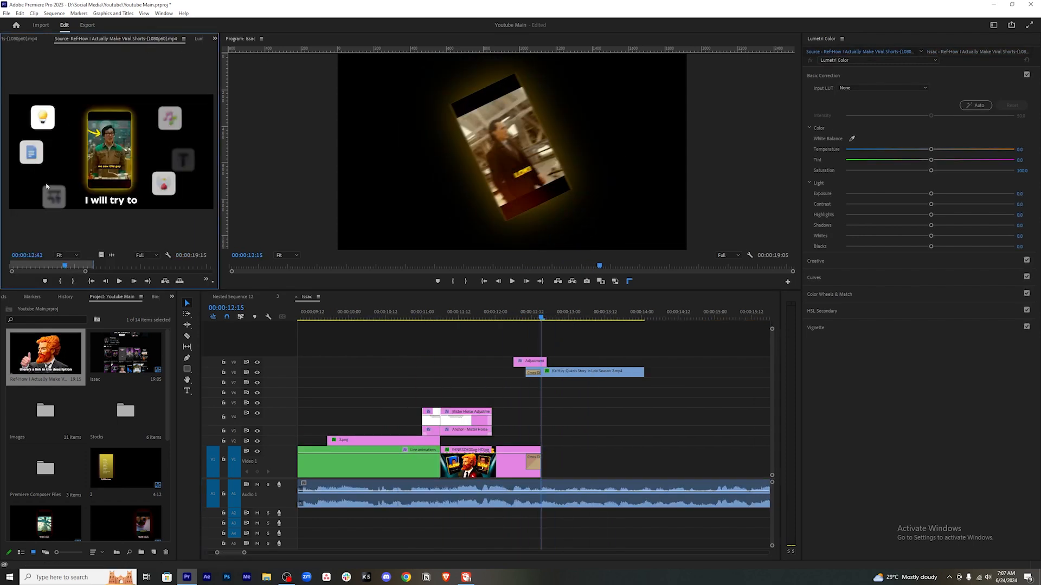
pyautogui.moveTo(66, 268); pyautogui.dragTo(68, 268)
pyautogui.click(48, 412)
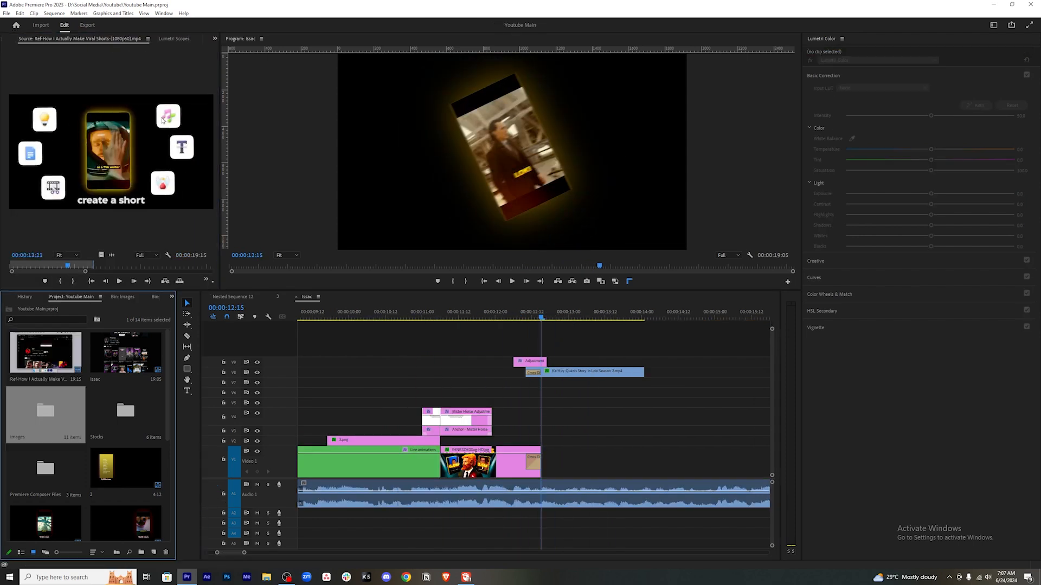
pyautogui.doubleClick(135, 414)
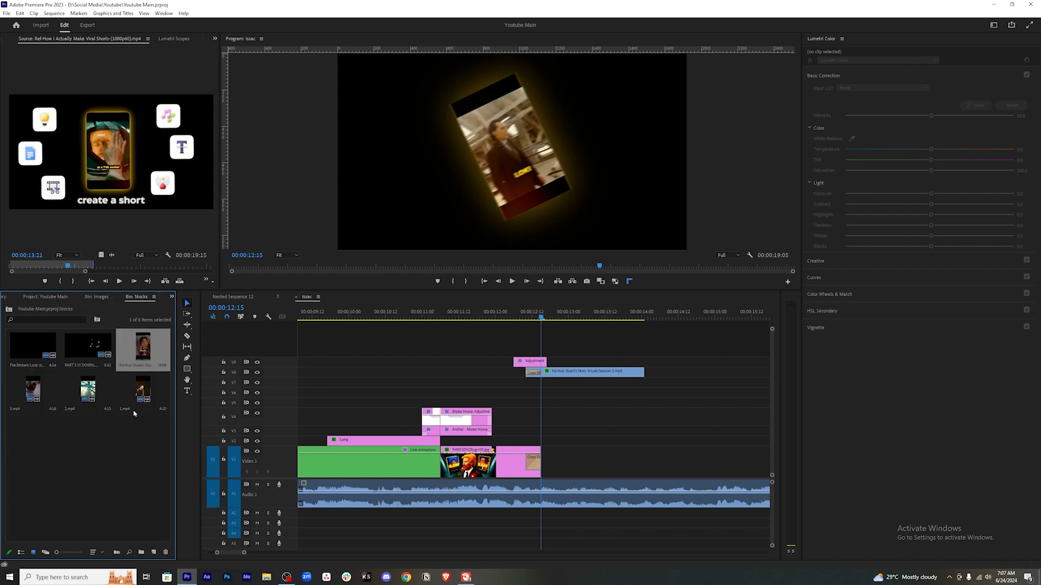
pyautogui.keyDown('ctrl'); pyautogui.click(603, 297); pyautogui.keyUp('ctrl')
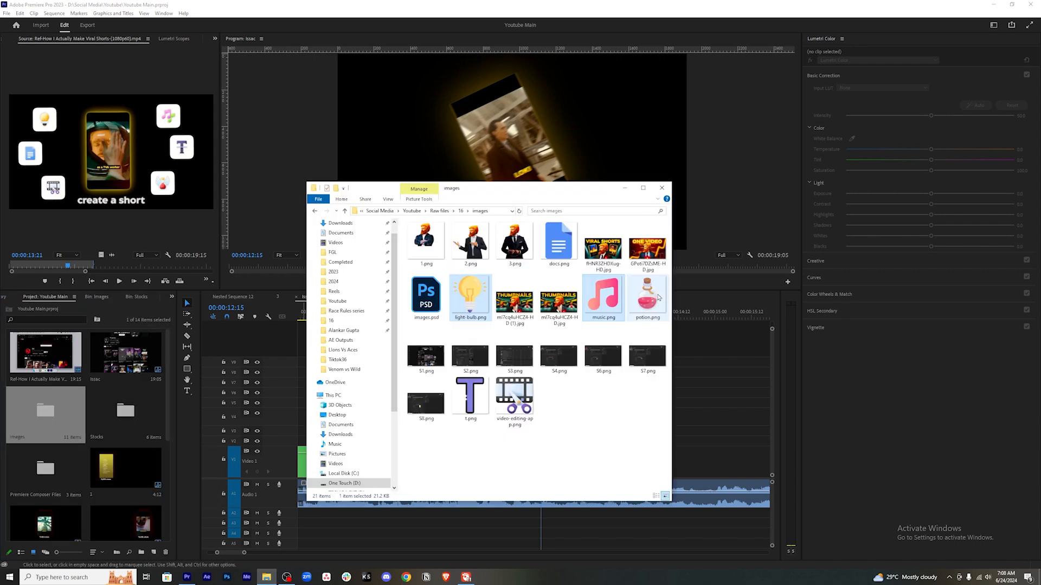
pyautogui.keyDown('ctrl'); pyautogui.click(655, 297); pyautogui.keyUp('ctrl')
pyautogui.keyDown('ctrl'); pyautogui.click(514, 400); pyautogui.keyUp('ctrl')
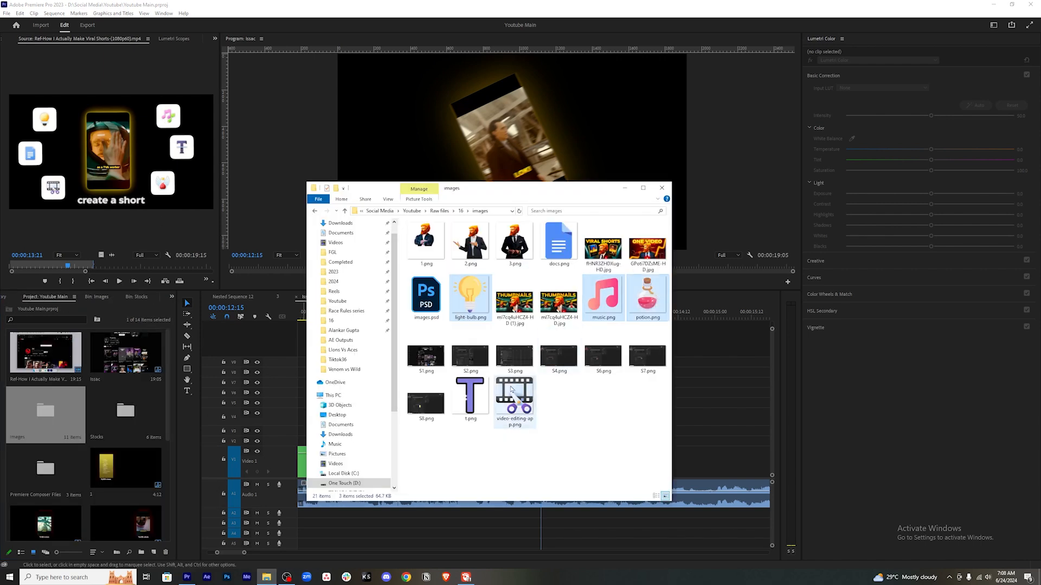
pyautogui.keyDown('ctrl'); pyautogui.click(470, 399); pyautogui.keyUp('ctrl')
pyautogui.keyDown('ctrl'); pyautogui.click(558, 243); pyautogui.keyUp('ctrl')
pyautogui.moveTo(558, 243); pyautogui.dragTo(59, 418)
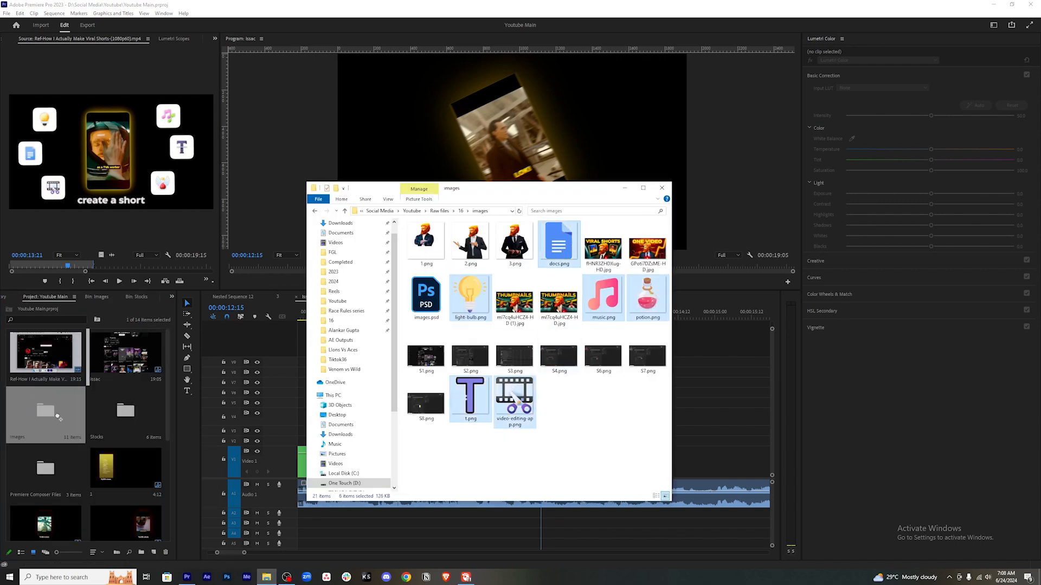
pyautogui.moveTo(58, 417); pyautogui.dragTo(59, 418)
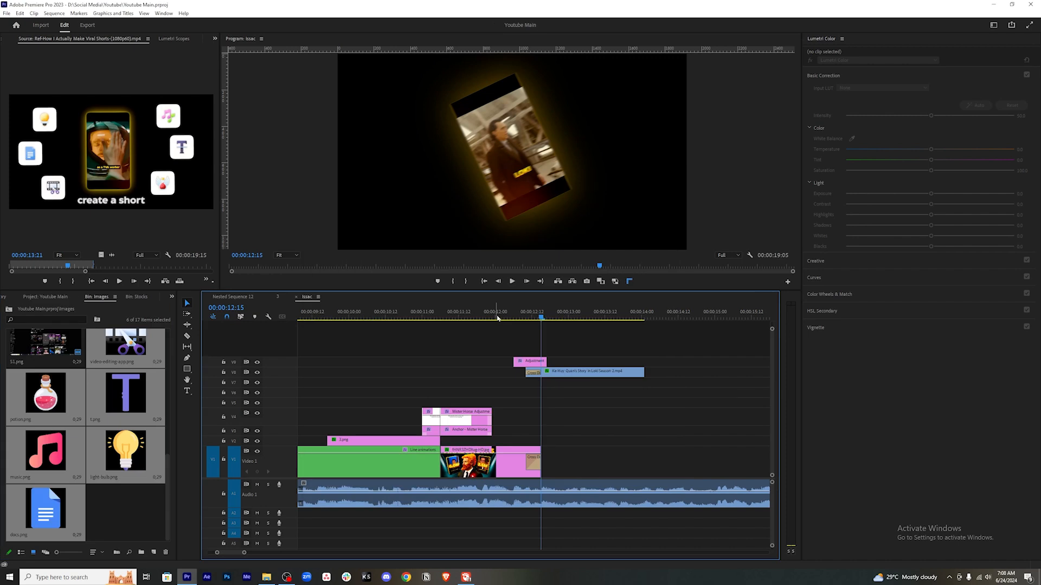
# Place the six icon images at 00:00:12:22 on stacked tracks below the Loki clip.
pyautogui.moveTo(496, 318); pyautogui.dragTo(567, 322)
pyautogui.click(48, 137)
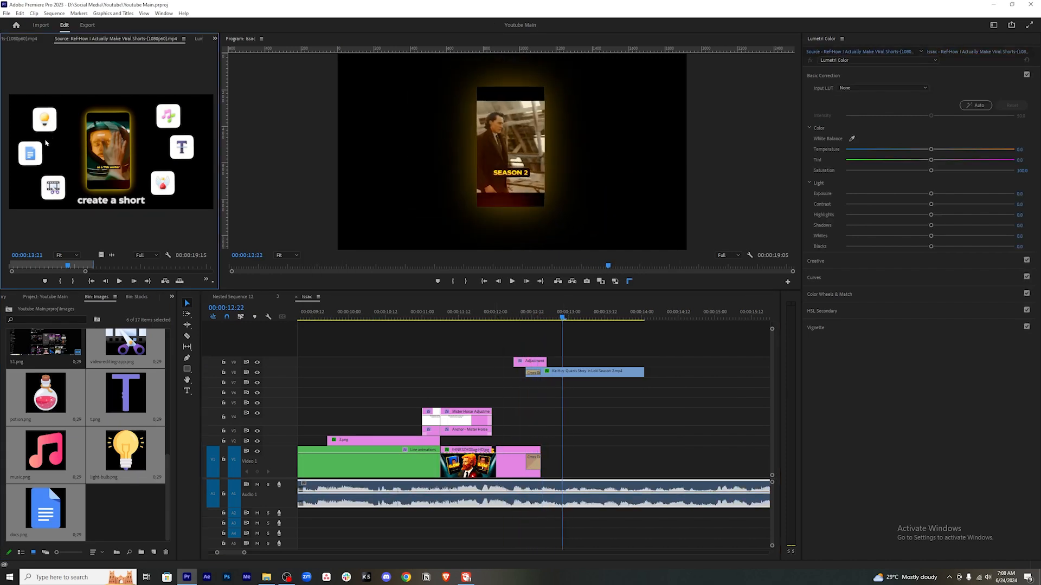
pyautogui.moveTo(125, 453); pyautogui.dragTo(566, 462)
pyautogui.moveTo(45, 506); pyautogui.dragTo(533, 440)
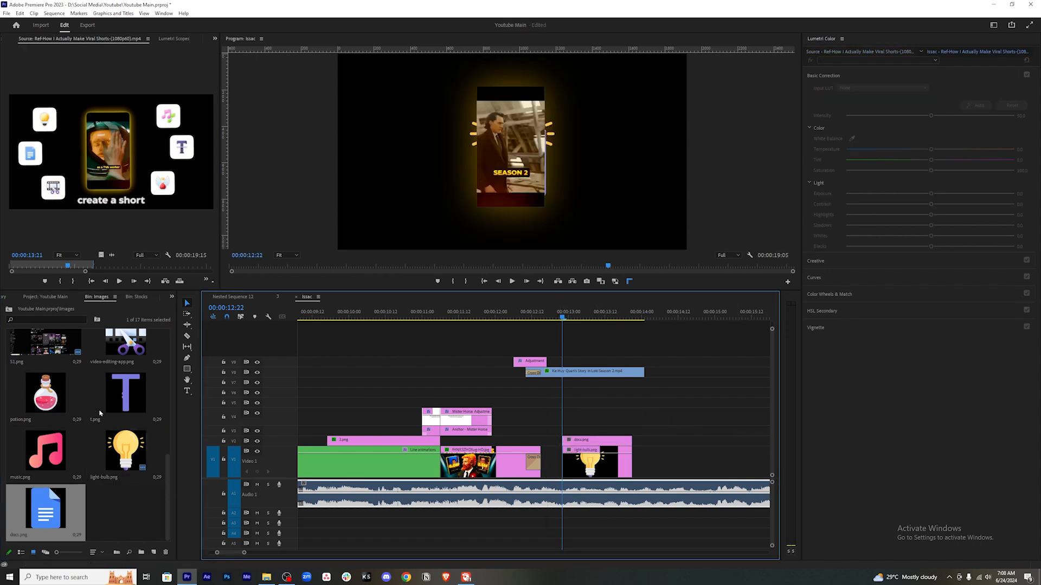
pyautogui.moveTo(131, 343); pyautogui.dragTo(564, 431)
pyautogui.moveTo(46, 450); pyautogui.dragTo(588, 419)
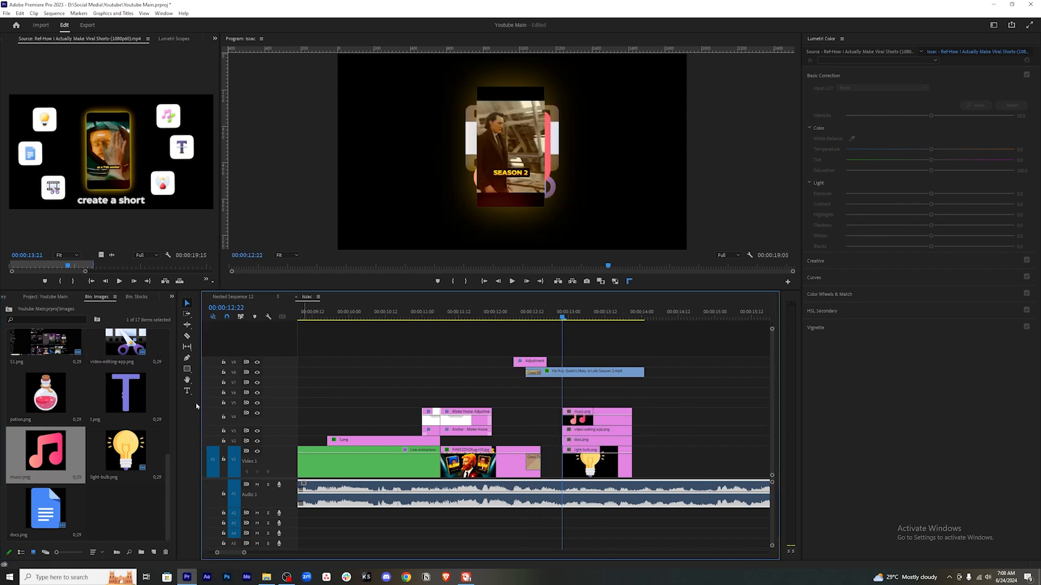
pyautogui.moveTo(126, 393); pyautogui.dragTo(588, 404)
pyautogui.click(92, 434)
pyautogui.moveTo(39, 401); pyautogui.dragTo(569, 397)
# Play the transition from 00:00:12:04 and save the project.
pyautogui.press('=')
pyautogui.click(422, 313)
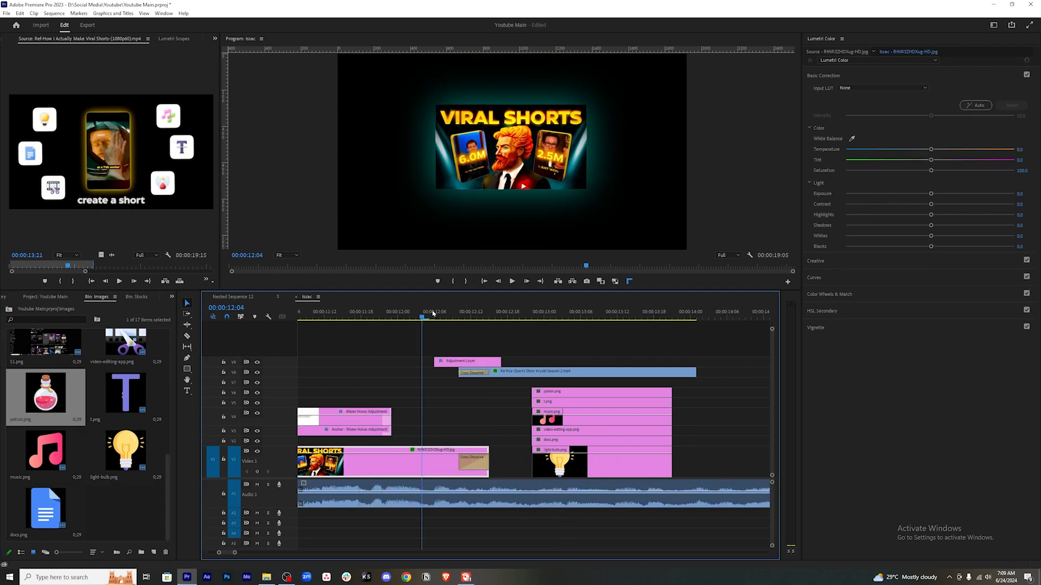
pyautogui.press('space')
pyautogui.press('space')
pyautogui.hotkey('ctrl', 's')
# Open the effect settings of the light-bulb clip.
pyautogui.scroll(-2, 532, 335)
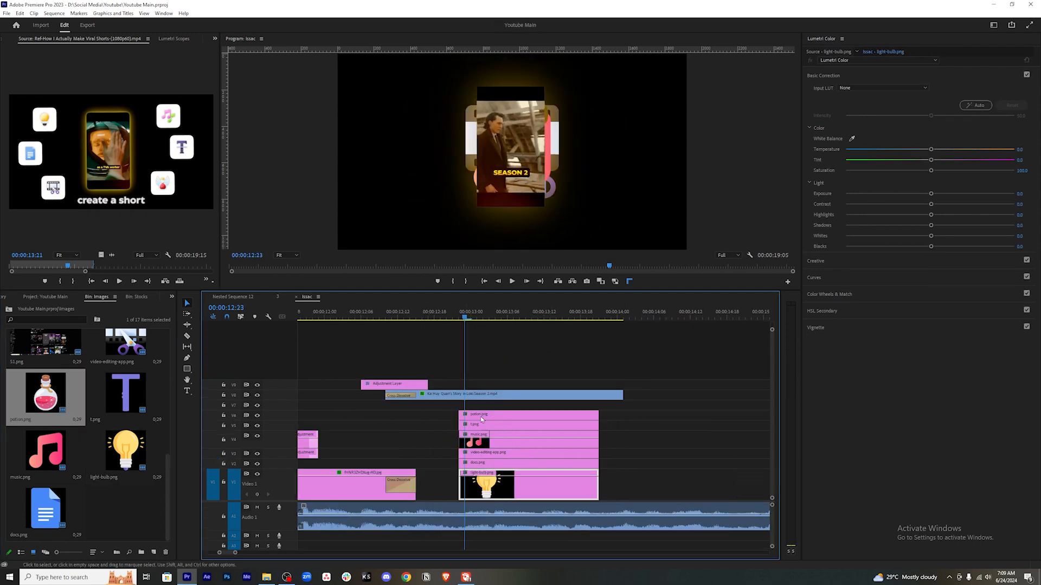
pyautogui.click(214, 39)
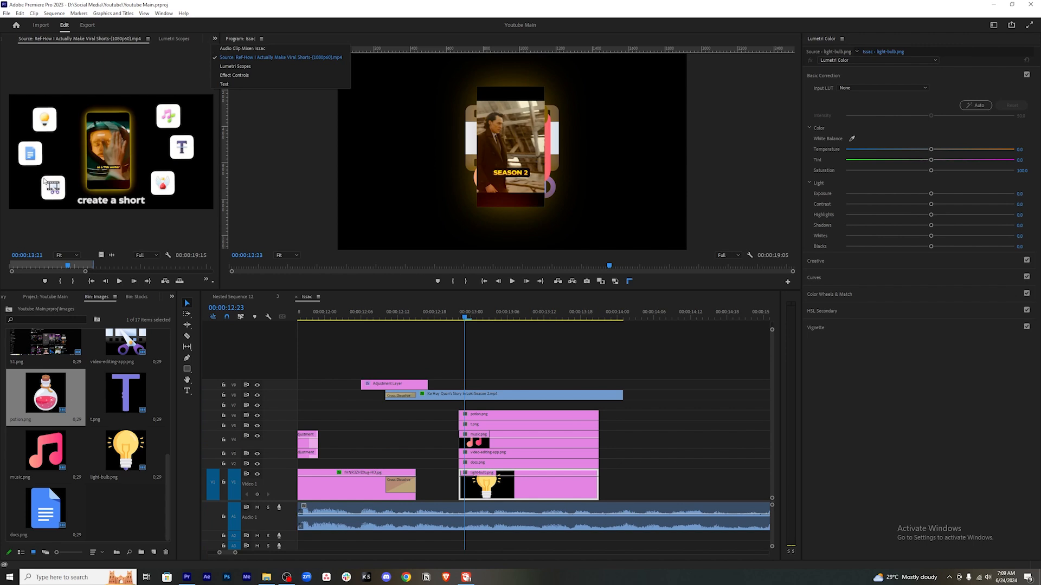
pyautogui.click(234, 74)
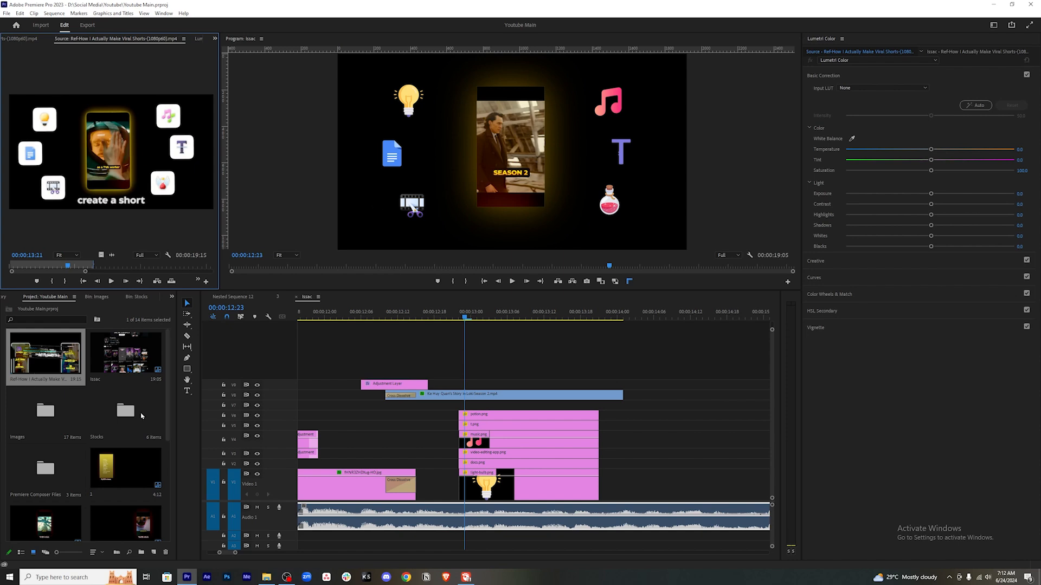
# Create a 1920 x 1080 Color Matte in the white sampled from an icon tile in the reference video.
pyautogui.scroll(-4, 87, 434)
pyautogui.click(133, 522)
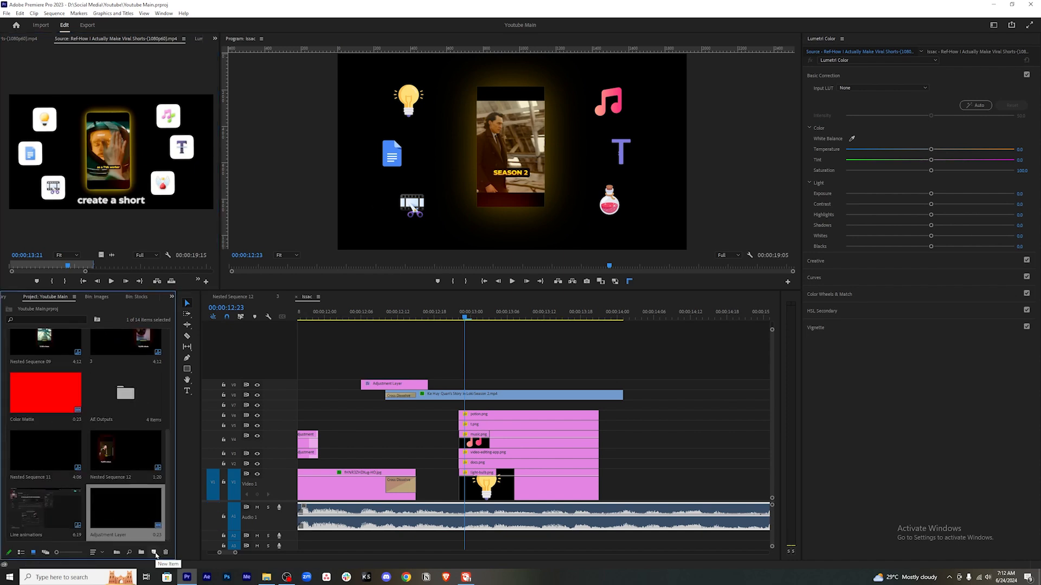
pyautogui.click(155, 554)
pyautogui.click(175, 531)
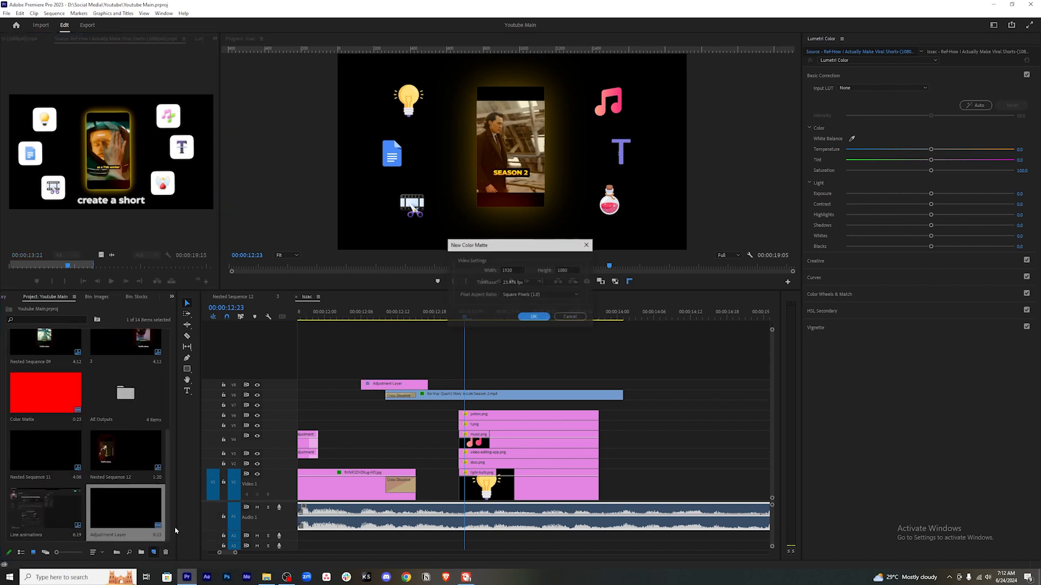
pyautogui.click(533, 316)
pyautogui.click(600, 342)
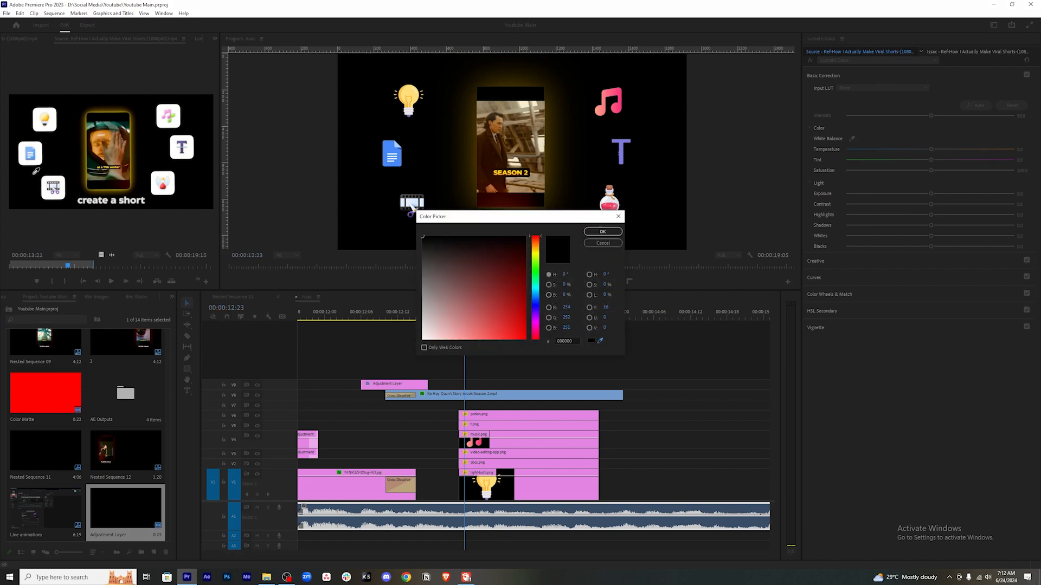
pyautogui.click(63, 180)
pyautogui.click(603, 234)
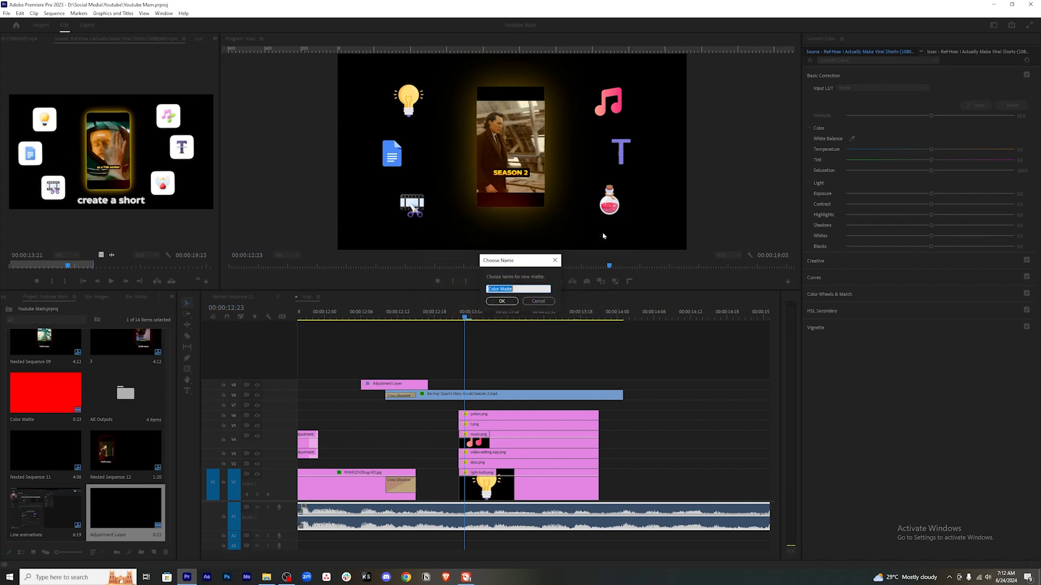
pyautogui.click(510, 306)
# Move the Adjustment Layer, Loki and potion clips to higher tracks and place the white matte directly beneath potion.png.
pyautogui.moveTo(334, 369); pyautogui.dragTo(527, 355)
pyautogui.moveTo(518, 416); pyautogui.dragTo(519, 366)
pyautogui.moveTo(41, 511); pyautogui.dragTo(505, 374)
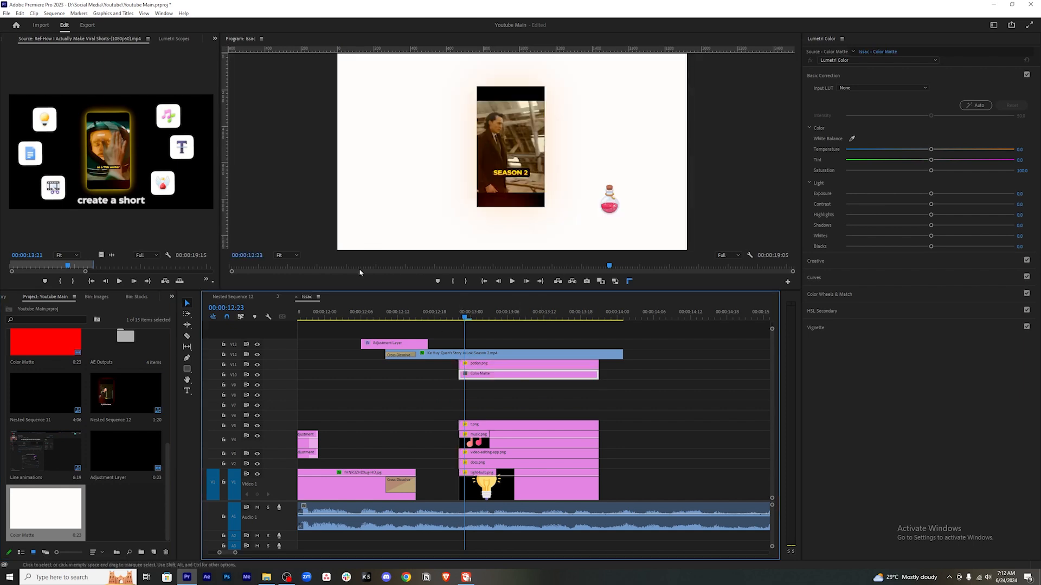
# Add a rectangular opacity mask to the white matte and place it around the potion icon.
pyautogui.click(214, 39)
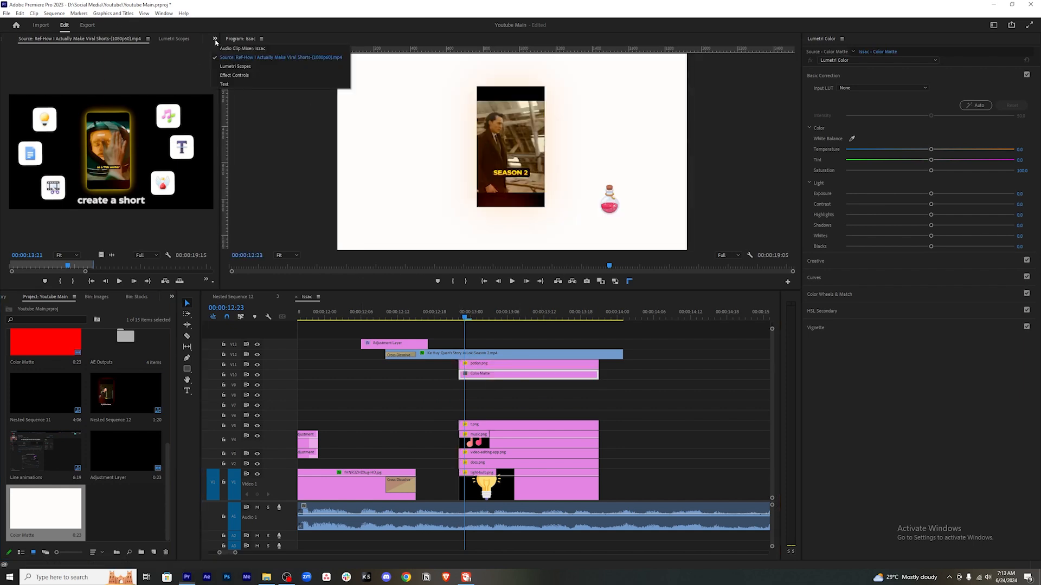
pyautogui.click(235, 76)
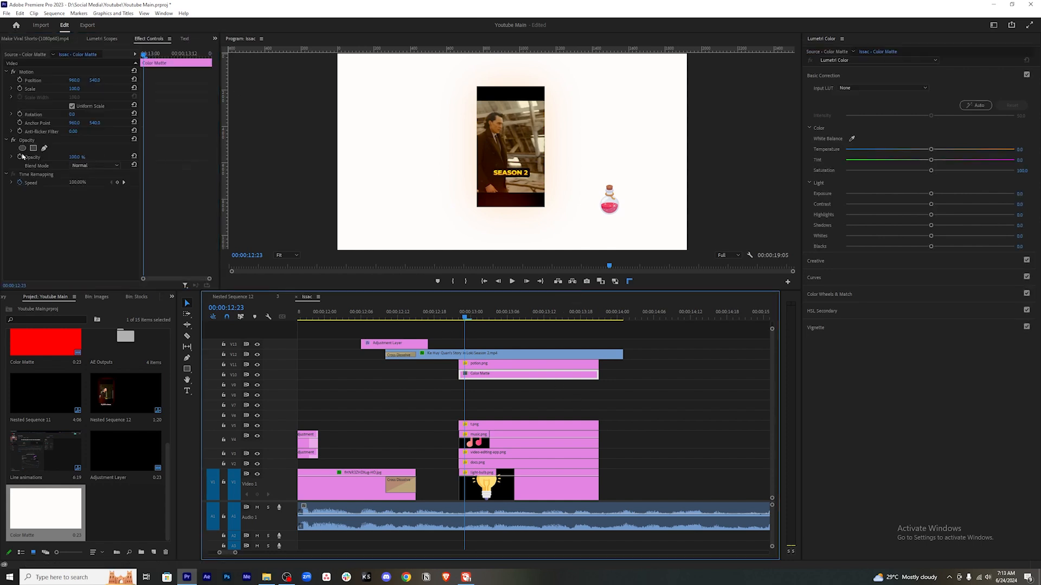
pyautogui.click(33, 149)
pyautogui.moveTo(522, 157); pyautogui.dragTo(645, 237)
# Move the mask's right and left edges inward to form a nearly square tile around the potion.
pyautogui.hotkey('shift', 'Left')
pyautogui.hotkey('shift', 'Left')
pyautogui.hotkey('shift', 'Left')
pyautogui.hotkey('shift', 'Left')
pyautogui.hotkey('shift', 'Left')
pyautogui.hotkey('shift', 'Left')
pyautogui.hotkey('shift', 'Left')
pyautogui.hotkey('shift', 'Left')
pyautogui.hotkey('shift', 'Left')
pyautogui.hotkey('shift', 'Left')
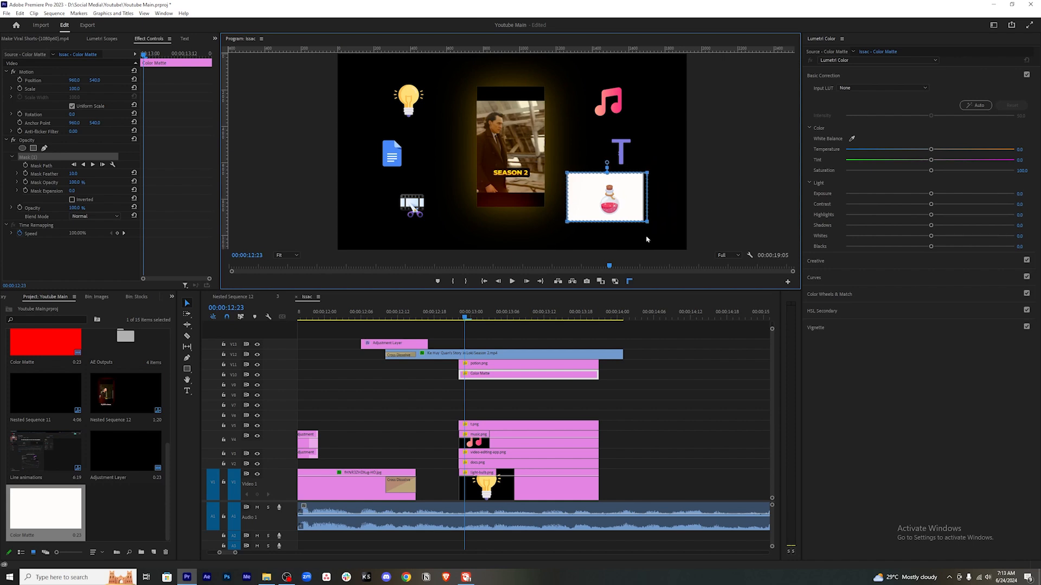
pyautogui.hotkey('shift', 'Left')
pyautogui.moveTo(553, 151); pyautogui.dragTo(576, 233)
pyautogui.hotkey('shift', 'Right')
pyautogui.hotkey('shift', 'Right')
pyautogui.hotkey('shift', 'Right')
pyautogui.hotkey('shift', 'Right')
pyautogui.hotkey('shift', 'Right')
pyautogui.hotkey('shift', 'Right')
pyautogui.hotkey('shift', 'Right')
pyautogui.hotkey('shift', 'Right')
pyautogui.hotkey('shift', 'Right')
pyautogui.hotkey('shift', 'Right')
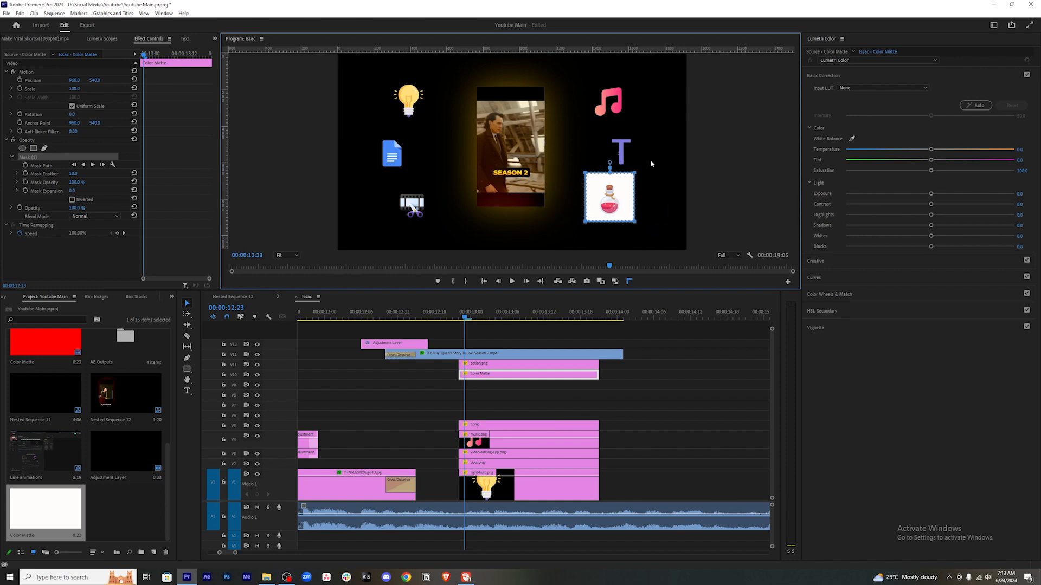
# Nudge the mask sideways and down to centre the white tile on the potion icon.
pyautogui.hotkey('shift', 'Left')
pyautogui.hotkey('shift', 'Left')
pyautogui.hotkey('shift', 'Left')
pyautogui.hotkey('shift', 'Right')
pyautogui.hotkey('shift', 'Down')
pyautogui.hotkey('shift', 'Down')
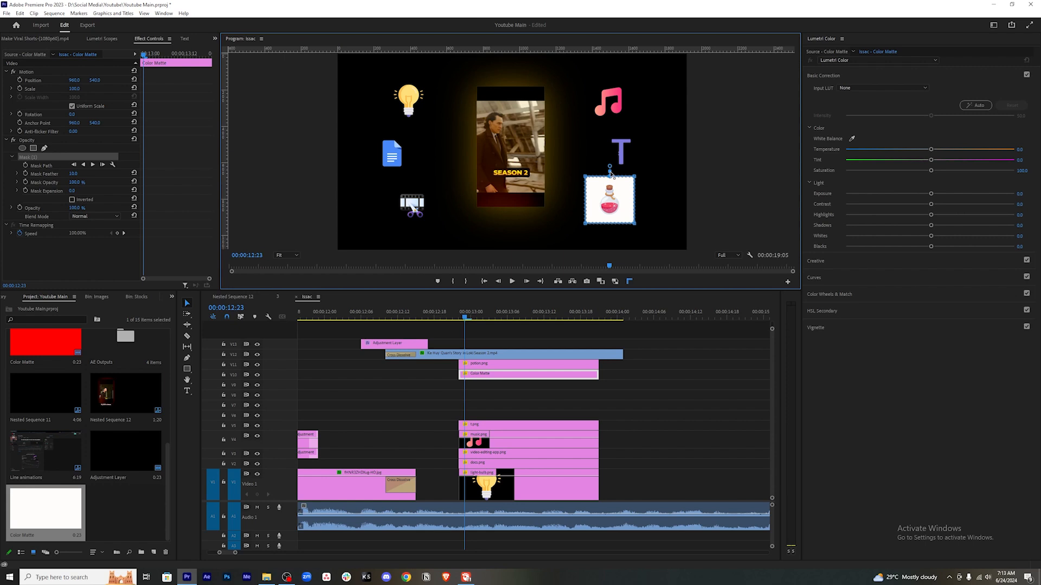
# Increase the Mask Expansion to about 27 for rounded corners and lower the mask's top edge toward the potion.
pyautogui.moveTo(611, 174)
pyautogui.mouseDown()
pyautogui.moveTo(610, 153)
pyautogui.moveTo(561, 183)
pyautogui.mouseUp()
pyautogui.press('Down')
pyautogui.press('Down')
pyautogui.press('Down')
pyautogui.press('Down')
pyautogui.press('Down')
pyautogui.press('Down')
pyautogui.press('Down')
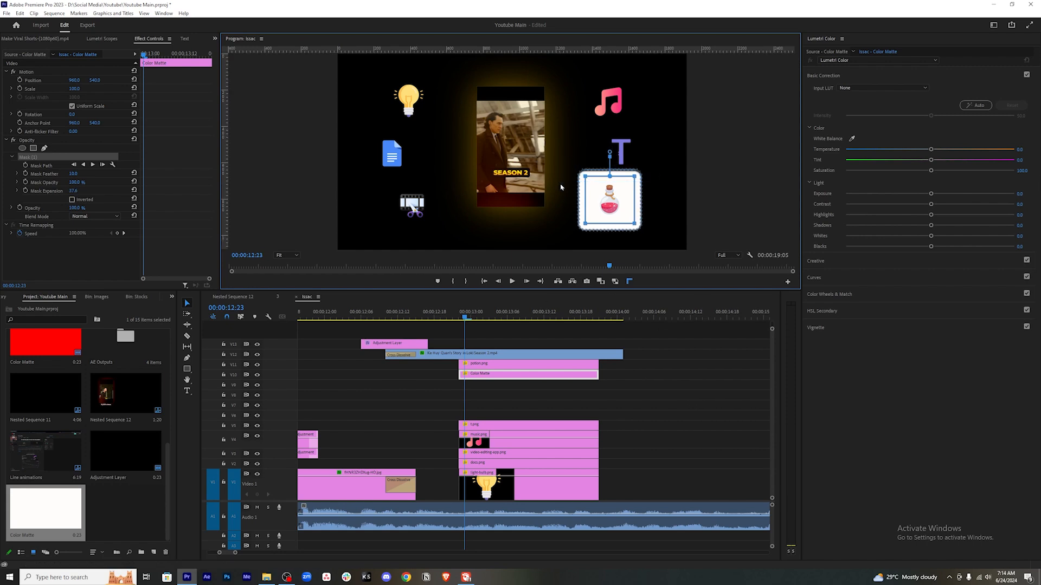
pyautogui.press('Down')
pyautogui.press('Down')
pyautogui.press('Down')
pyautogui.press('Down')
# Raise the mask's bottom edge to shorten the white tile under the potion.
pyautogui.moveTo(656, 205); pyautogui.dragTo(549, 256)
pyautogui.press('Up')
pyautogui.press('Up')
pyautogui.press('Up')
pyautogui.press('Up')
pyautogui.press('Up')
pyautogui.press('Up')
pyautogui.press('Up')
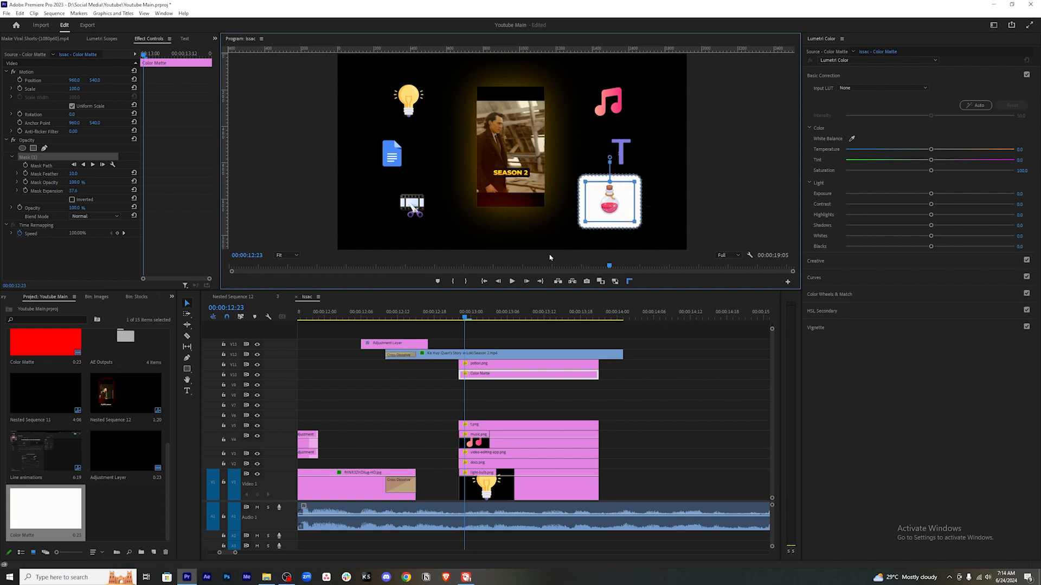
# Pull the mask's sides further inward so the rounded white tile fits closely around the potion.
pyautogui.moveTo(663, 154); pyautogui.dragTo(618, 247)
pyautogui.press('Left')
pyautogui.press('Left')
pyautogui.press('Left')
pyautogui.press('Left')
pyautogui.press('Left')
pyautogui.press('Left')
pyautogui.press('Left')
pyautogui.moveTo(661, 168); pyautogui.dragTo(620, 226)
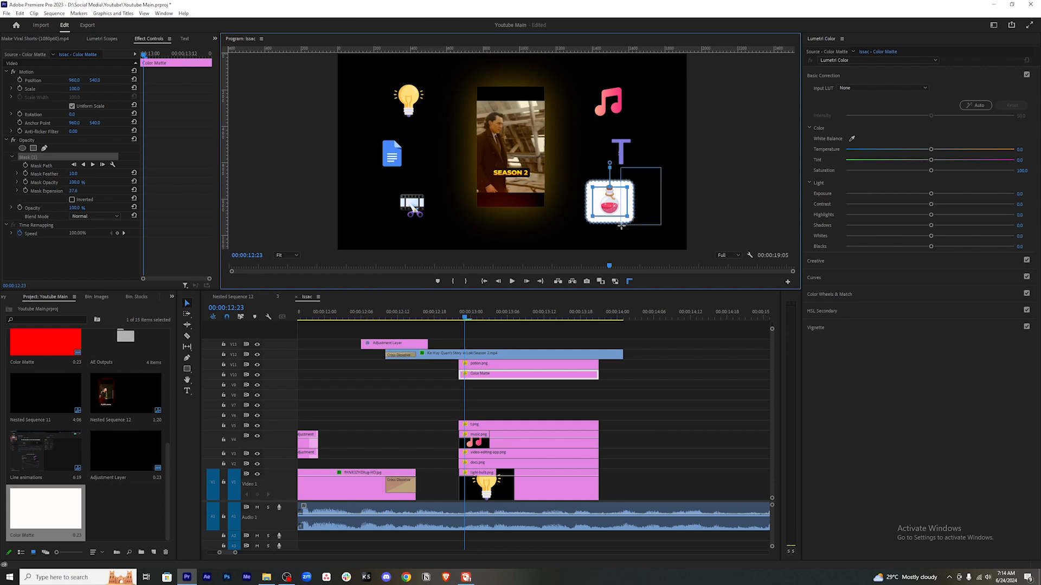
pyautogui.click(649, 358)
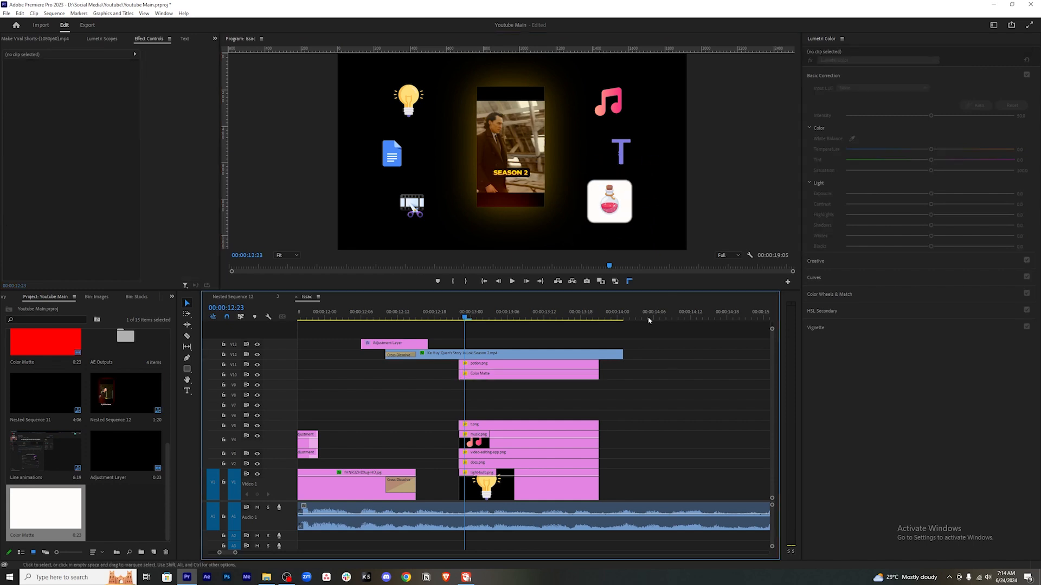
# Set the matte's Mask Feather to 0 and shift the mask slightly up behind the potion icon.
pyautogui.click(512, 375)
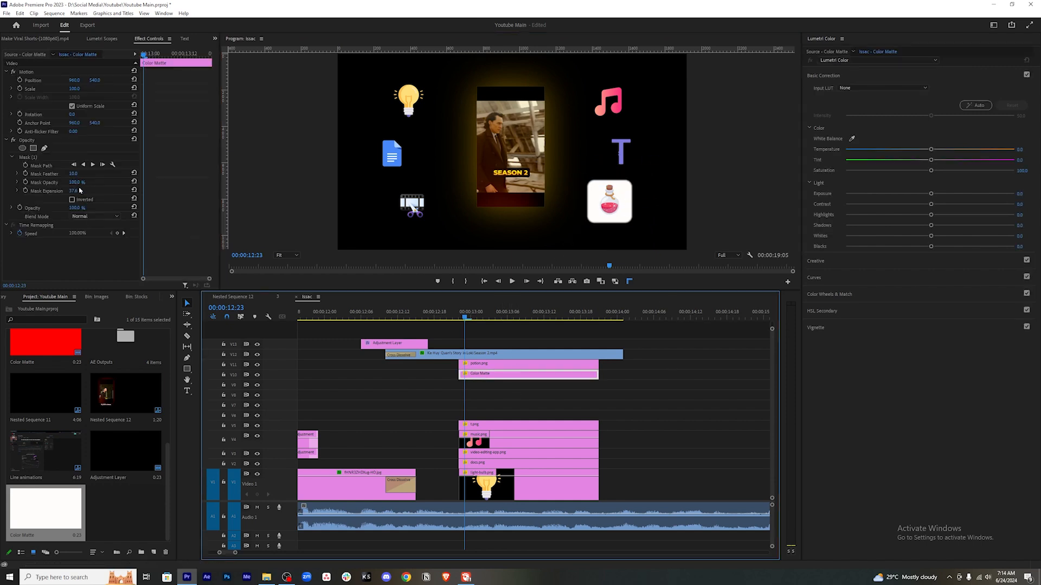
pyautogui.moveTo(74, 174); pyautogui.dragTo(51, 174)
pyautogui.click(36, 158)
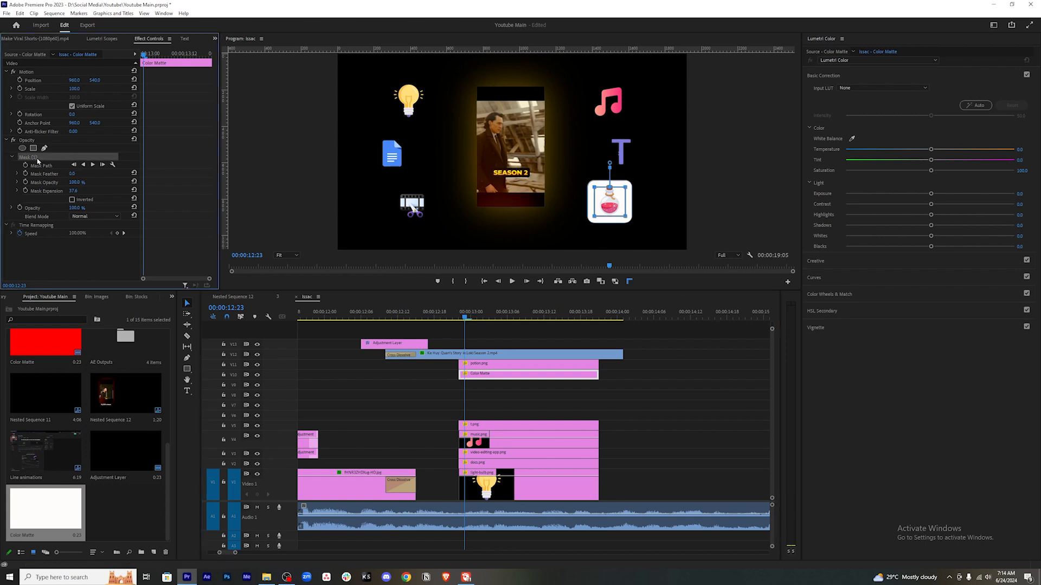
pyautogui.click(612, 202)
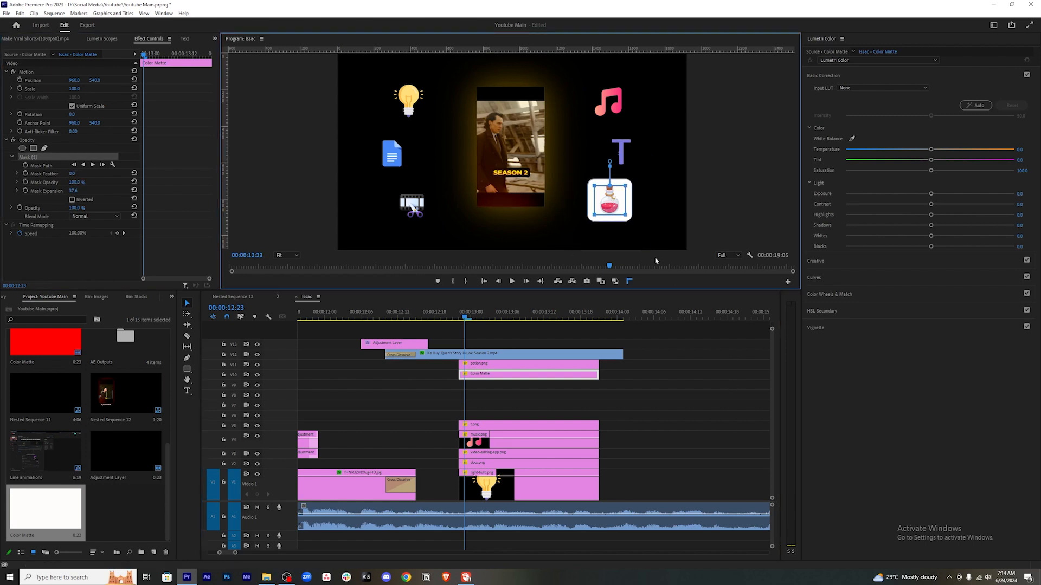
# Move the T icon clip to the track below the potion tile and place a duplicate of the masked Color Matte beneath it.
pyautogui.moveTo(541, 426); pyautogui.dragTo(528, 399)
pyautogui.click(525, 367)
pyautogui.click(525, 373)
pyautogui.click(524, 385)
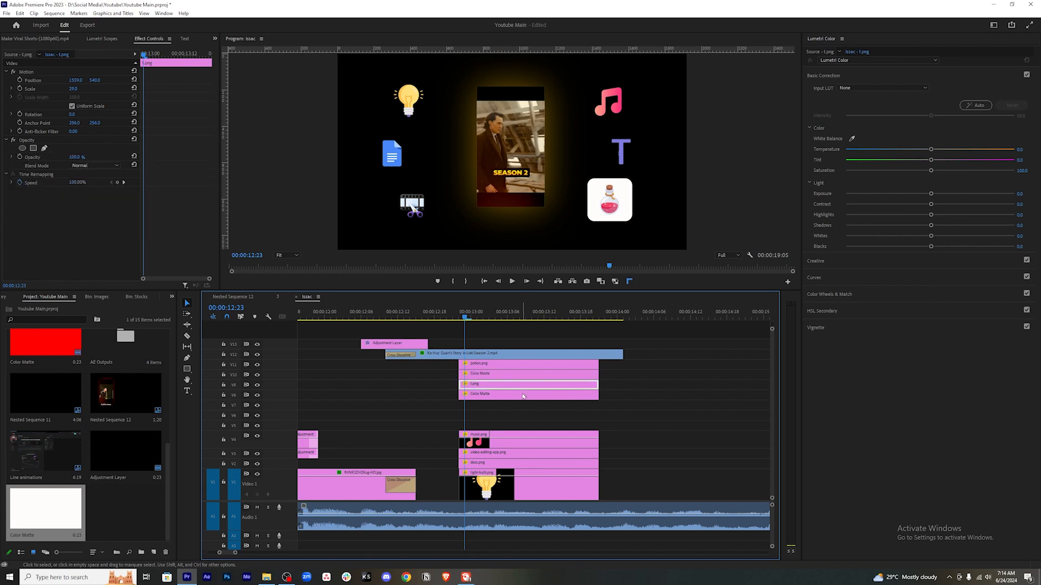
pyautogui.click(523, 396)
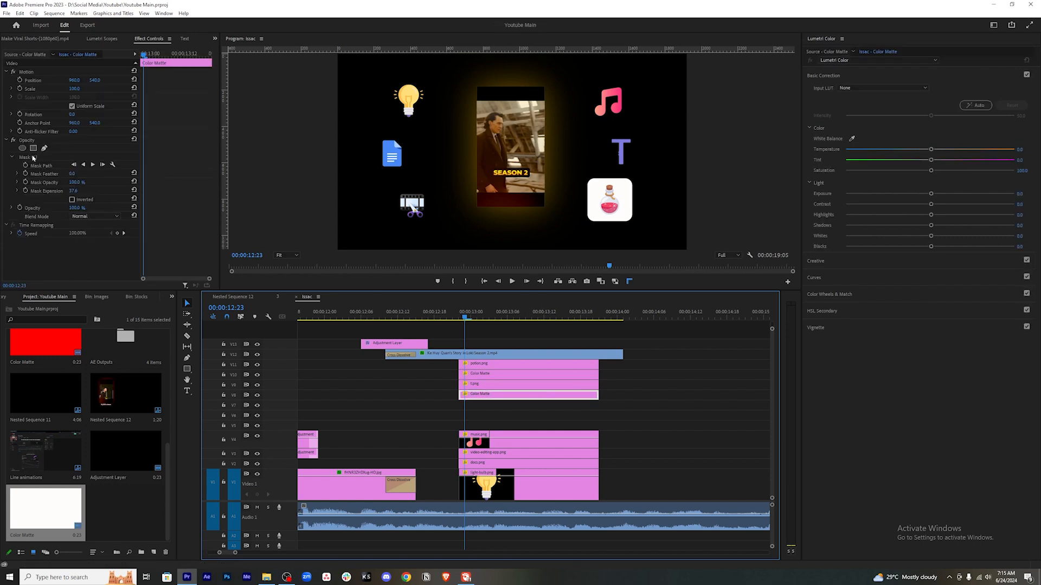
# Move the duplicated matte's mask up behind the T icon.
pyautogui.click(42, 157)
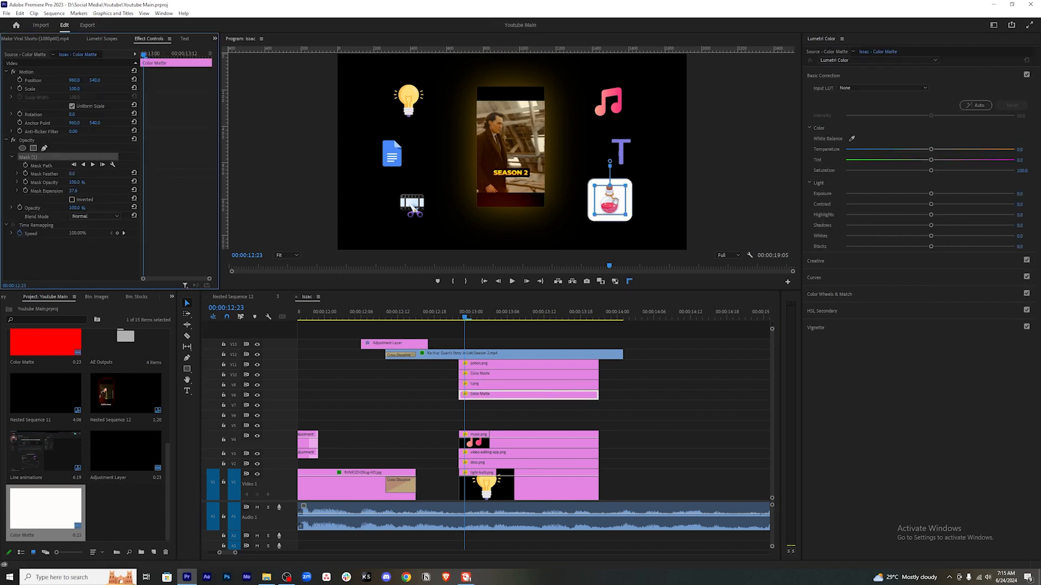
pyautogui.click(411, 206)
pyautogui.moveTo(614, 201); pyautogui.dragTo(625, 152)
# Stack the music icon with another masked Color Matte copy beneath it and shift the copy's mask behind the music icon.
pyautogui.moveTo(515, 440); pyautogui.dragTo(511, 418)
pyautogui.click(508, 395)
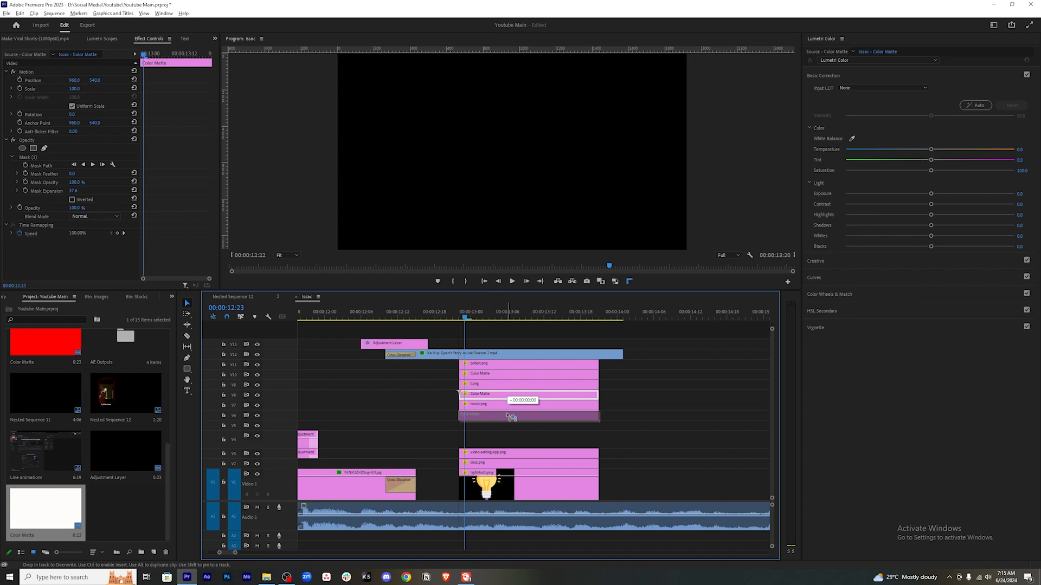
pyautogui.moveTo(512, 418); pyautogui.dragTo(512, 416)
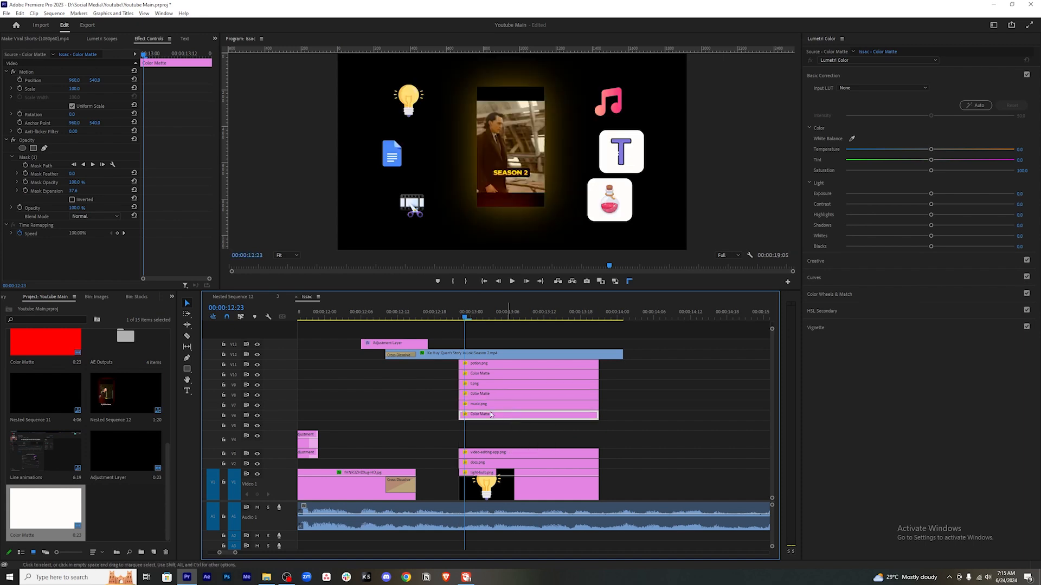
pyautogui.click(56, 157)
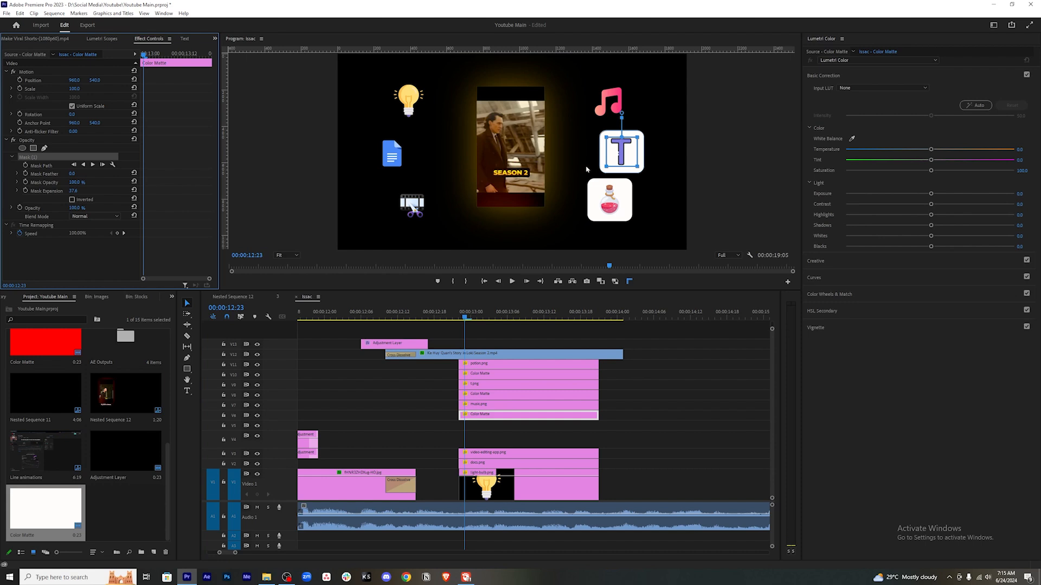
pyautogui.moveTo(629, 153); pyautogui.dragTo(612, 101)
pyautogui.click(678, 383)
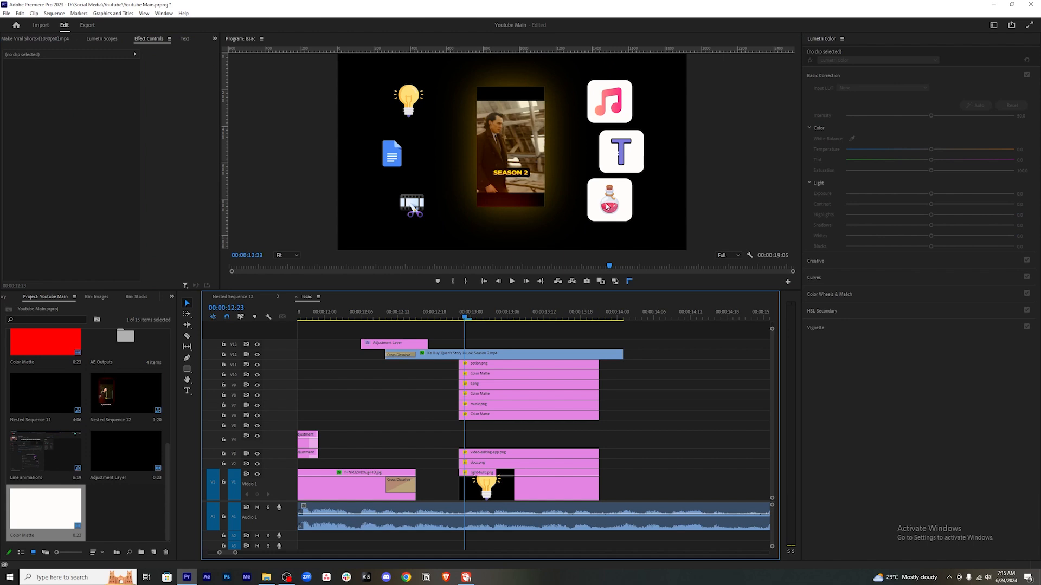
# Nest the potion icon with its Color Matte, keeping the default sequence name.
pyautogui.moveTo(619, 361); pyautogui.dragTo(572, 375)
pyautogui.rightClick(572, 376)
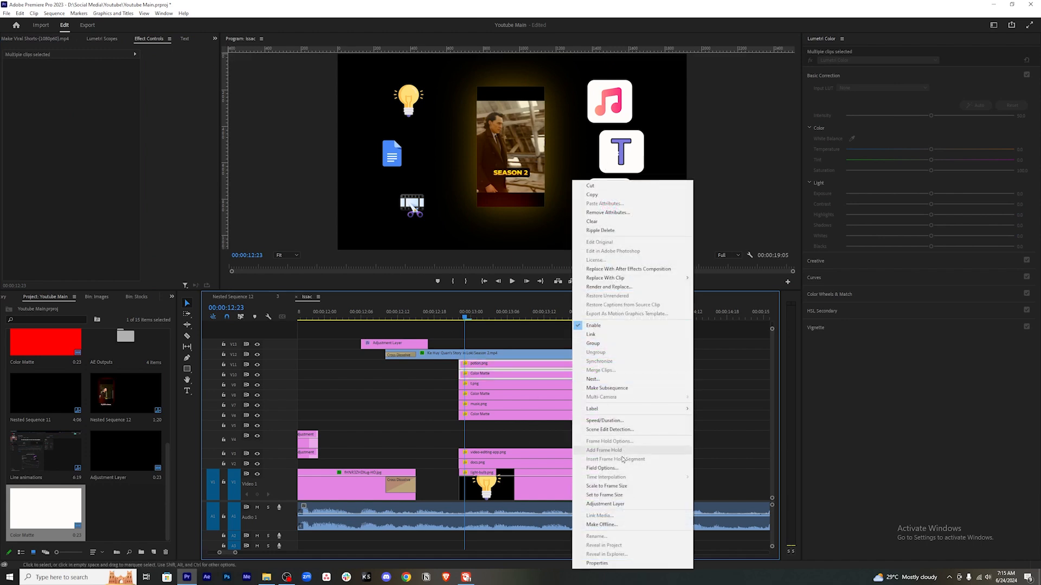
pyautogui.click(593, 379)
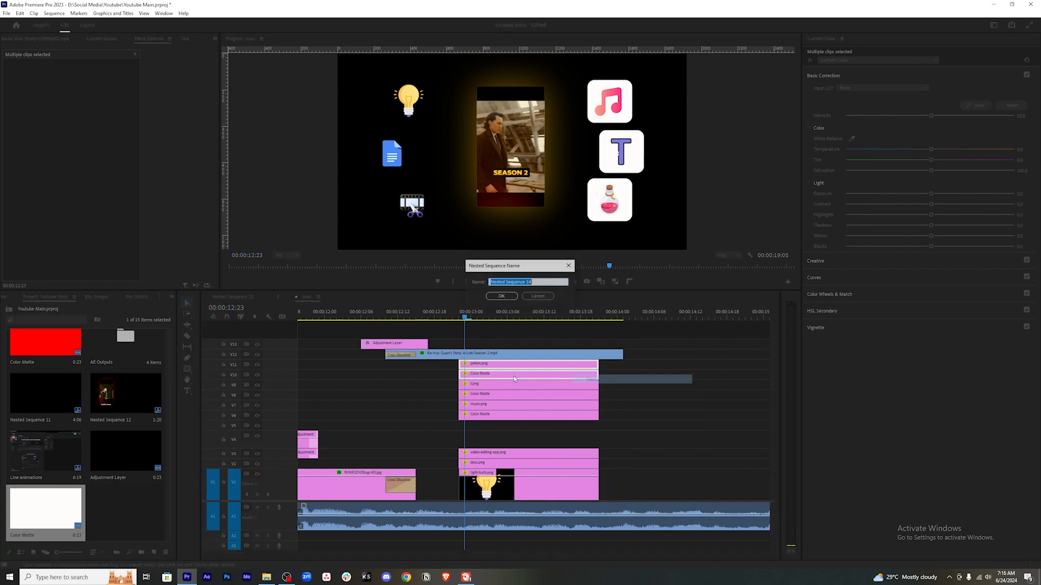
pyautogui.click(512, 296)
# Nest the T icon with its Color Matte under the default sequence name.
pyautogui.moveTo(621, 387); pyautogui.dragTo(573, 398)
pyautogui.rightClick(573, 398)
pyautogui.click(596, 210)
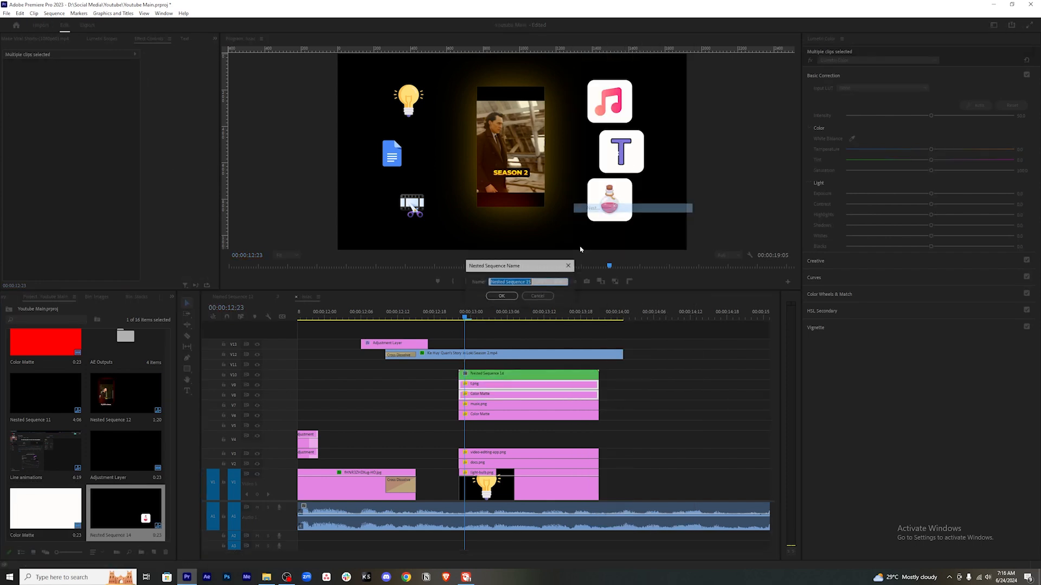
pyautogui.click(501, 296)
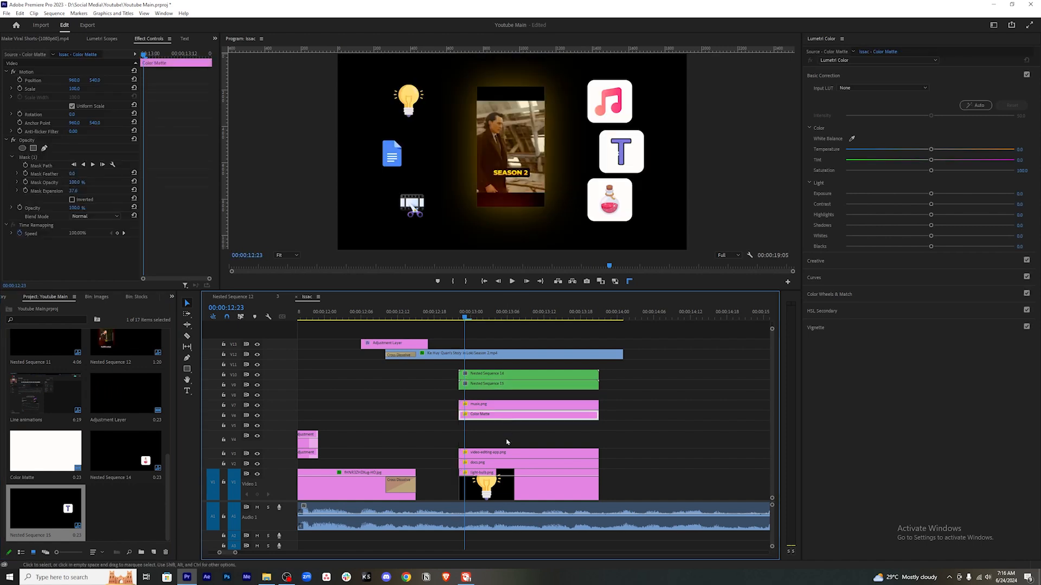
# Place a masked Color Matte copy under the raised video-editing icon clip and move its mask behind the film-and-scissors icon.
pyautogui.moveTo(508, 451); pyautogui.dragTo(511, 440)
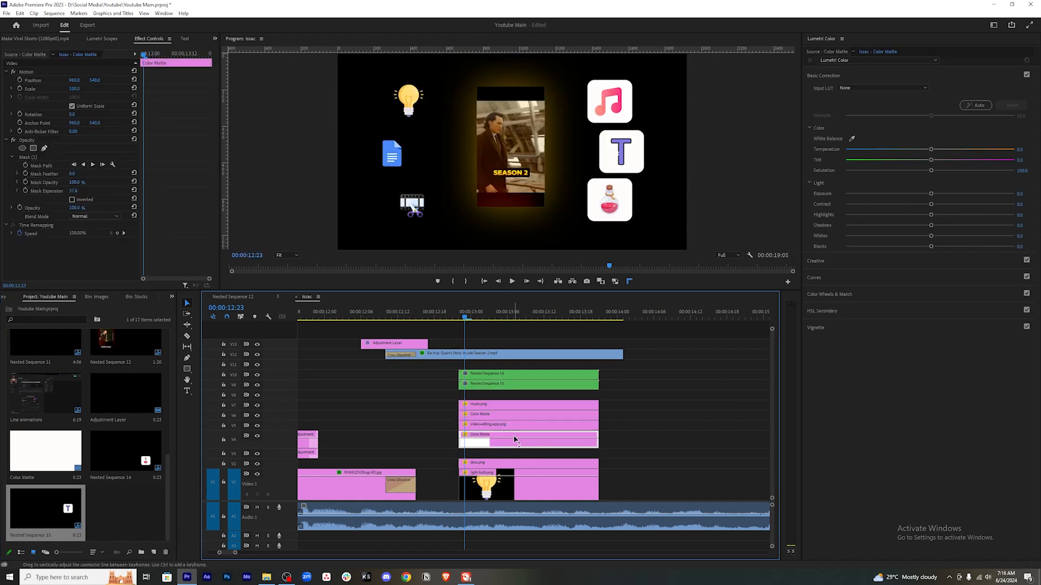
pyautogui.click(34, 157)
pyautogui.moveTo(610, 104); pyautogui.dragTo(413, 208)
# Nest the music icon with its Color Matte, accepting the default name.
pyautogui.rightClick(573, 405)
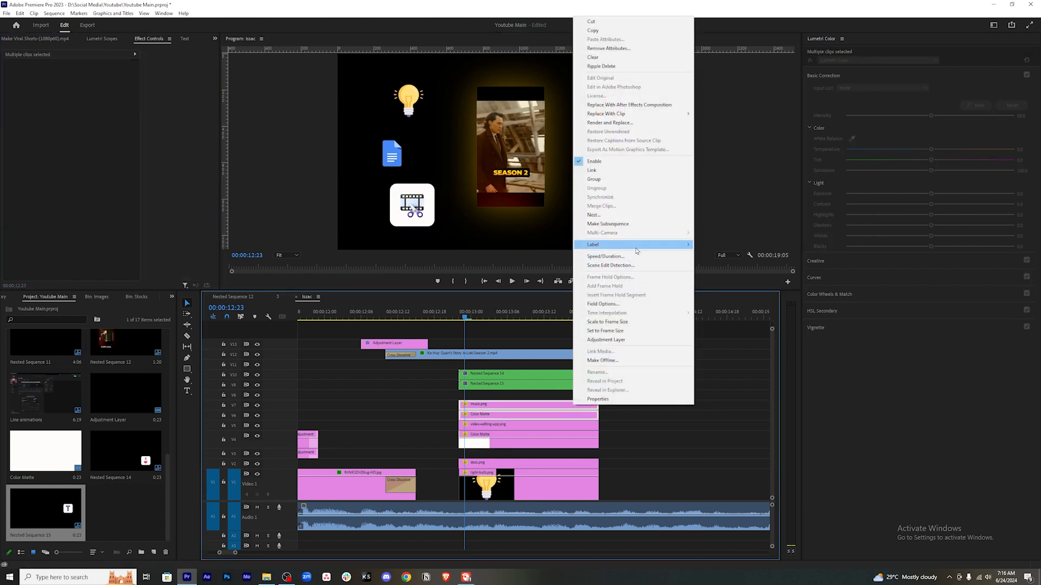
pyautogui.click(625, 218)
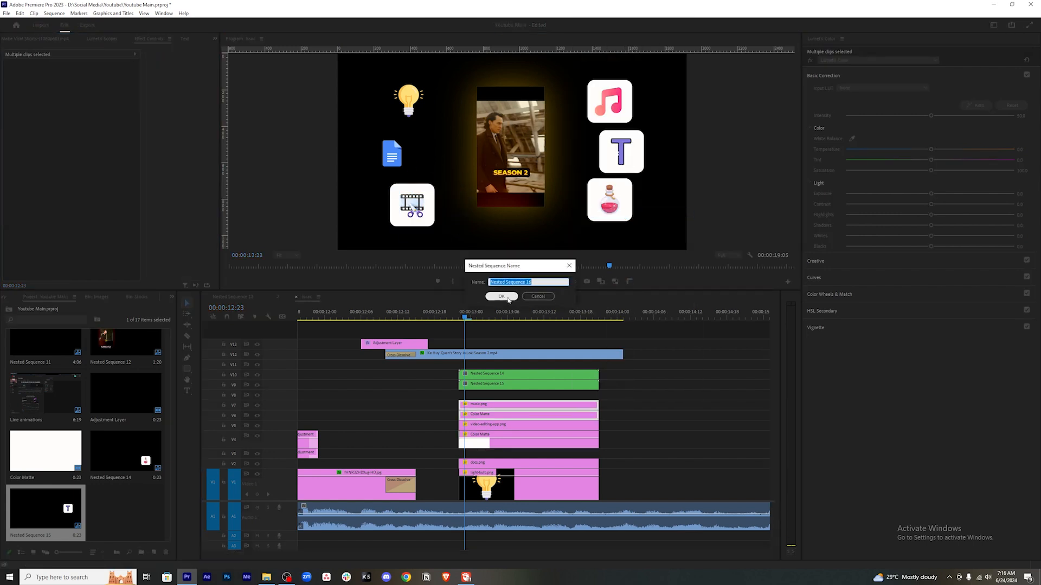
pyautogui.click(501, 296)
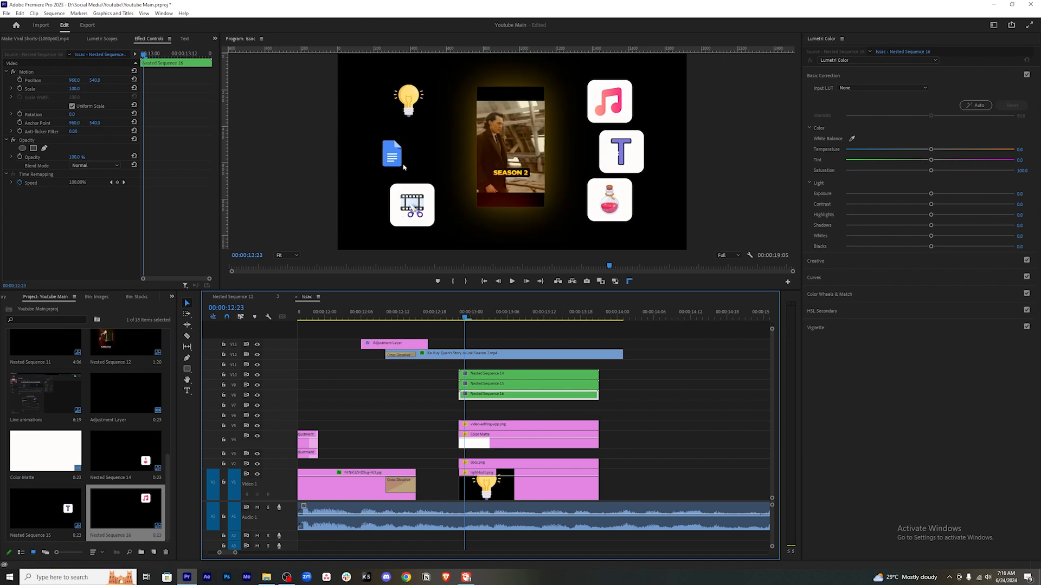
# Move the video-editing icon and its matte up the stack and place a matte copy under the raised docs icon clip.
pyautogui.click(537, 434)
pyautogui.moveTo(539, 439); pyautogui.dragTo(543, 415)
pyautogui.moveTo(535, 464)
pyautogui.mouseDown()
pyautogui.moveTo(530, 438)
pyautogui.moveTo(527, 453)
pyautogui.mouseUp()
pyautogui.click(528, 415)
# Nest the video-editing icon with its Color Matte using the default name.
pyautogui.moveTo(662, 423); pyautogui.dragTo(572, 405)
pyautogui.rightClick(567, 407)
pyautogui.click(605, 219)
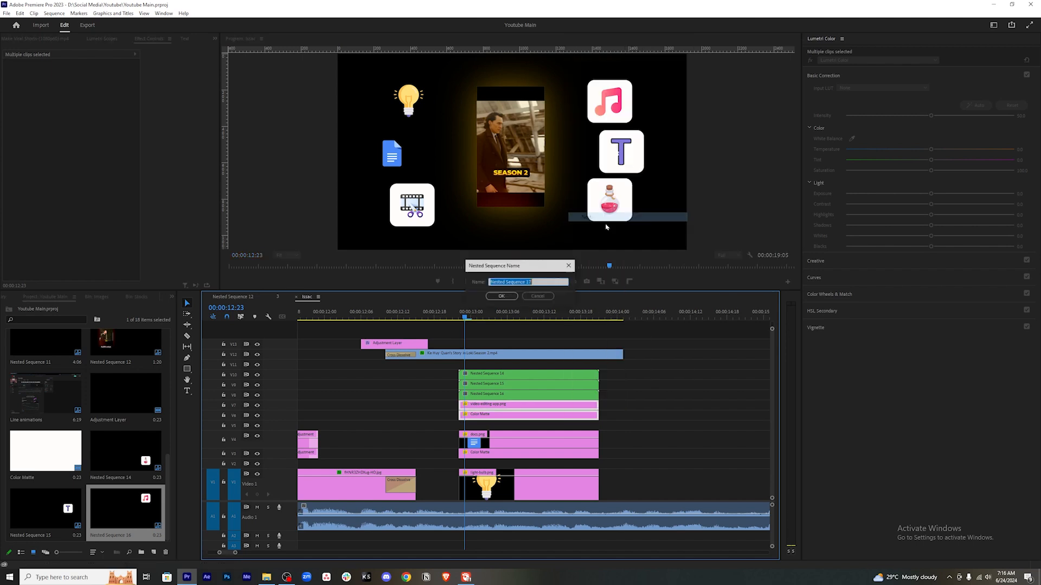
pyautogui.press('Return')
# Move the docs icon and its matte up the stack and place a matte copy beneath the raised light bulb clip.
pyautogui.moveTo(634, 460); pyautogui.dragTo(542, 443)
pyautogui.rightClick(536, 445)
pyautogui.click(529, 453)
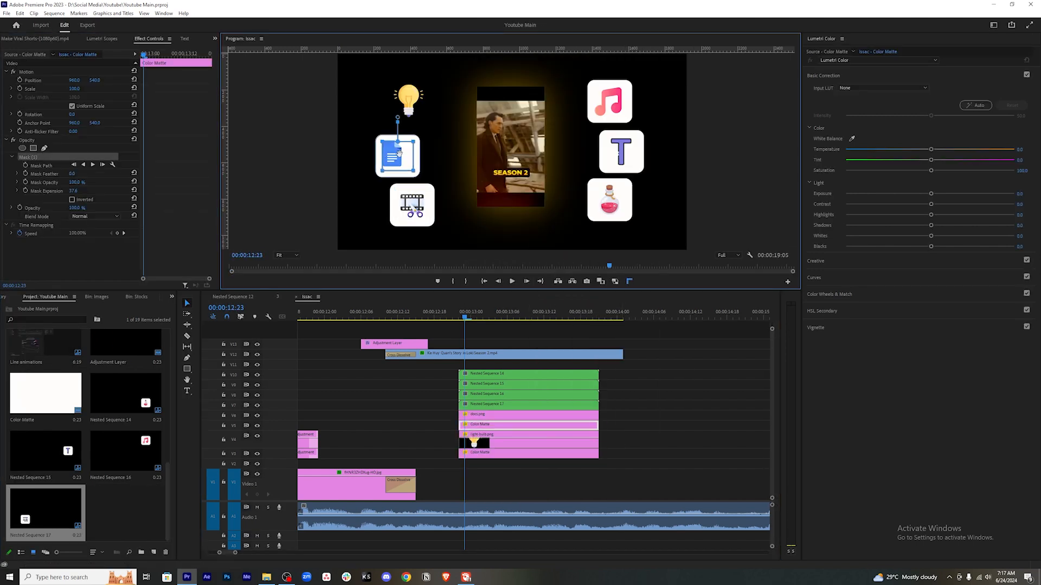
# Position the two remaining matte masks so the rounded white tiles sit behind the docs and light bulb icons.
pyautogui.click(28, 157)
pyautogui.moveTo(392, 154); pyautogui.dragTo(408, 102)
pyautogui.click(662, 420)
pyautogui.click(528, 453)
pyautogui.click(28, 157)
pyautogui.click(667, 402)
pyautogui.click(528, 453)
pyautogui.click(29, 157)
# Nest the docs icon with its Color Matte and accept the default name.
pyautogui.moveTo(624, 414); pyautogui.dragTo(589, 429)
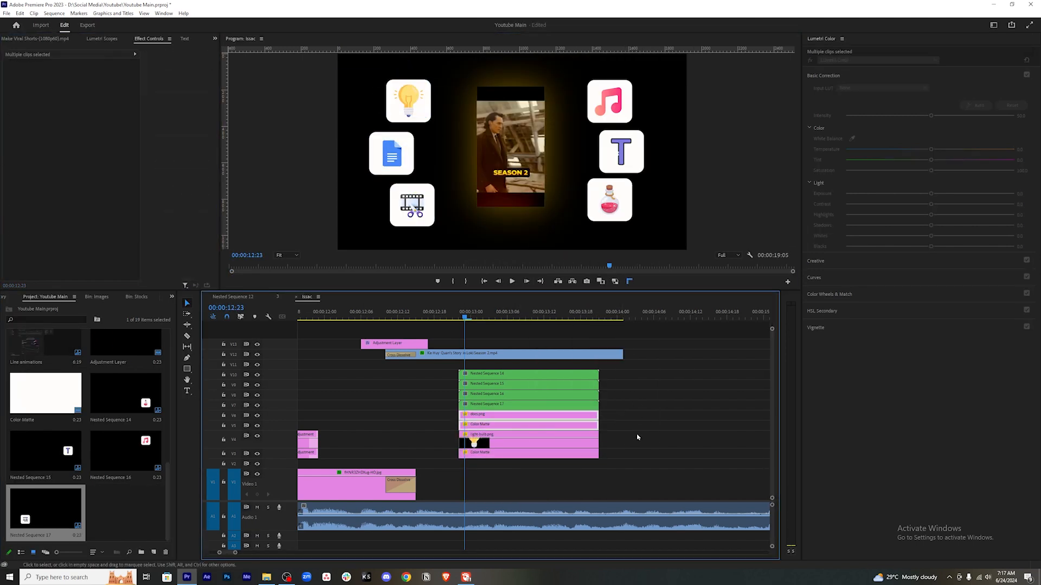
pyautogui.rightClick(559, 420)
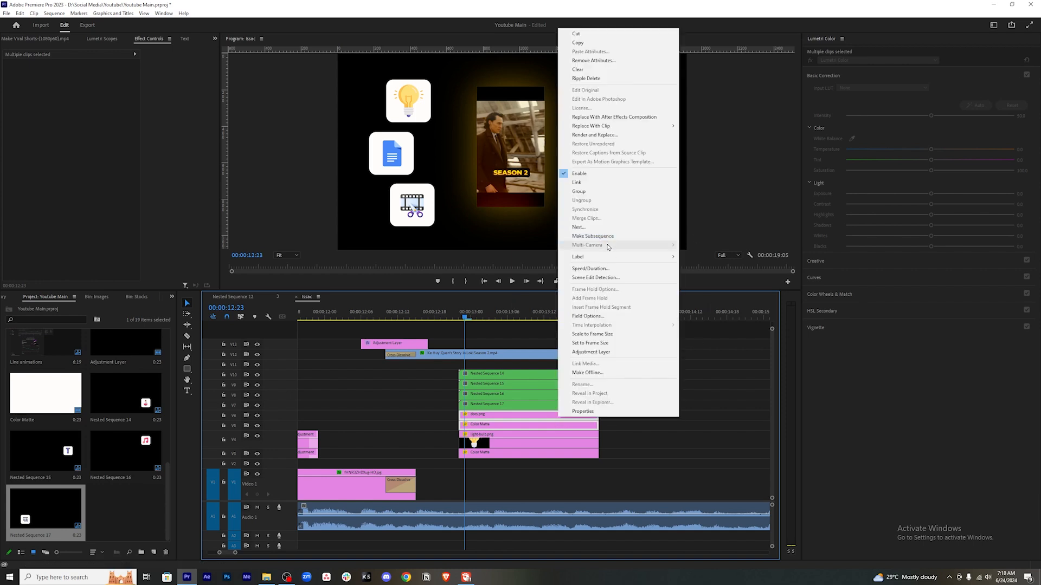
pyautogui.click(596, 233)
pyautogui.press('Return')
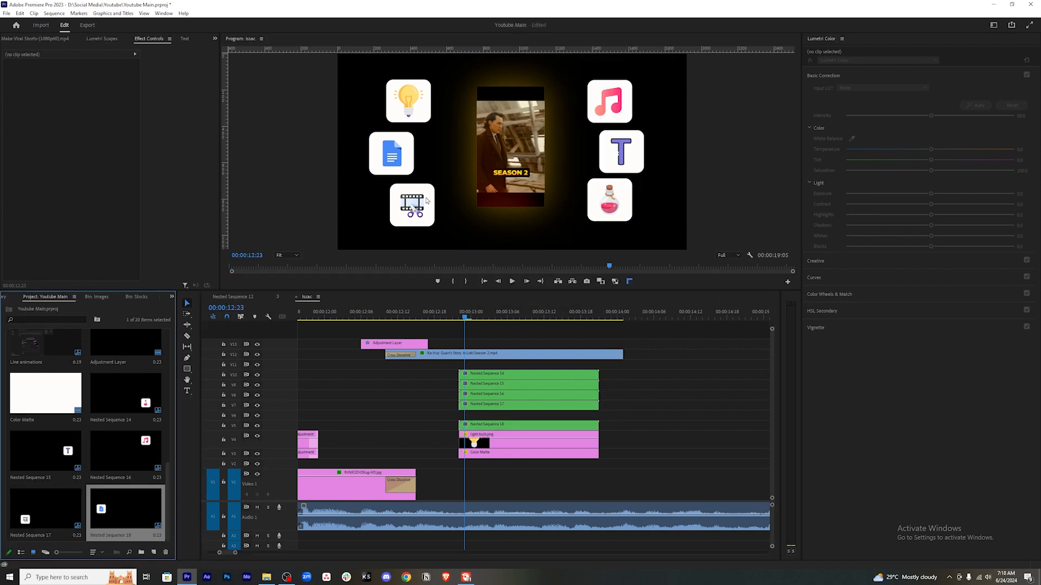
# Nest the light bulb icon with its Color Matte, leaving the name at its default.
pyautogui.rightClick(546, 449)
pyautogui.click(584, 233)
pyautogui.press('Return')
# Move the six nested icon sequences down onto consecutive tracks V1 to V6 and save the project.
pyautogui.moveTo(623, 438); pyautogui.dragTo(545, 482)
pyautogui.moveTo(542, 425); pyautogui.dragTo(542, 463)
pyautogui.moveTo(534, 405); pyautogui.dragTo(527, 438)
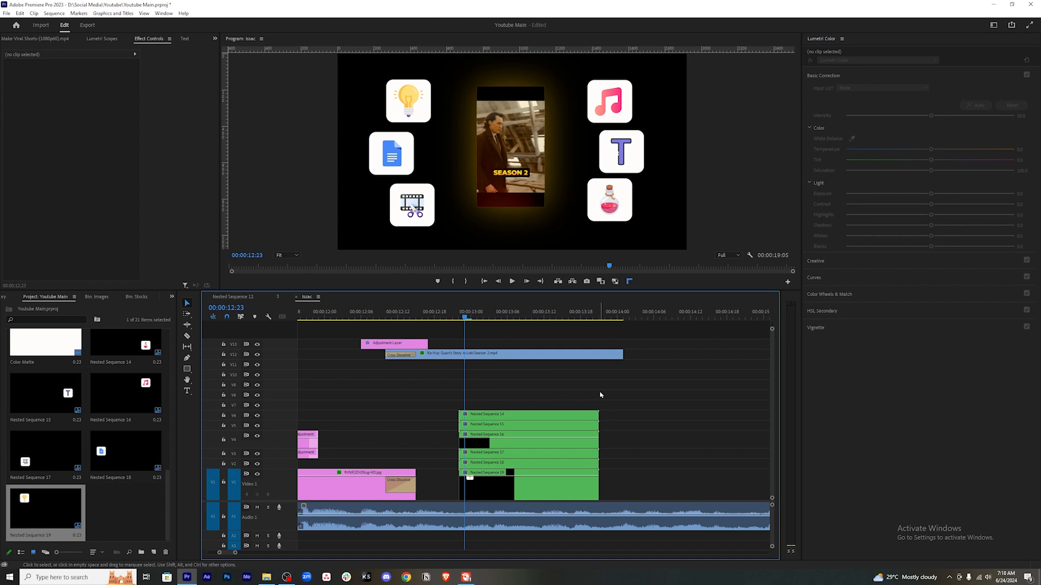
pyautogui.hotkey('ctrl', 's')
# Examine frame by frame in the reference video how the icon tiles enter around the glowing clip.
pyautogui.scroll(8, 93, 394)
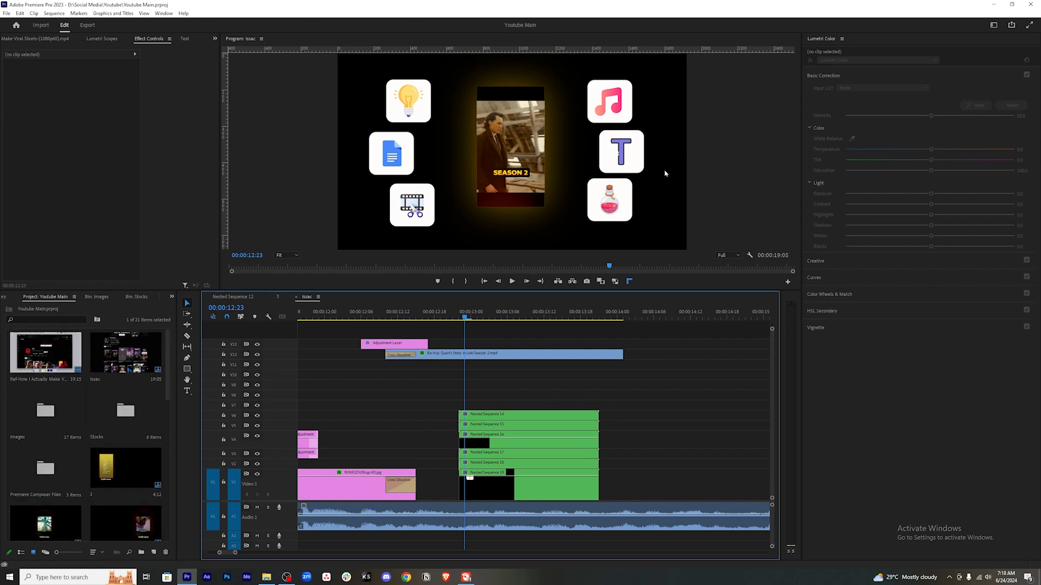
pyautogui.doubleClick(45, 353)
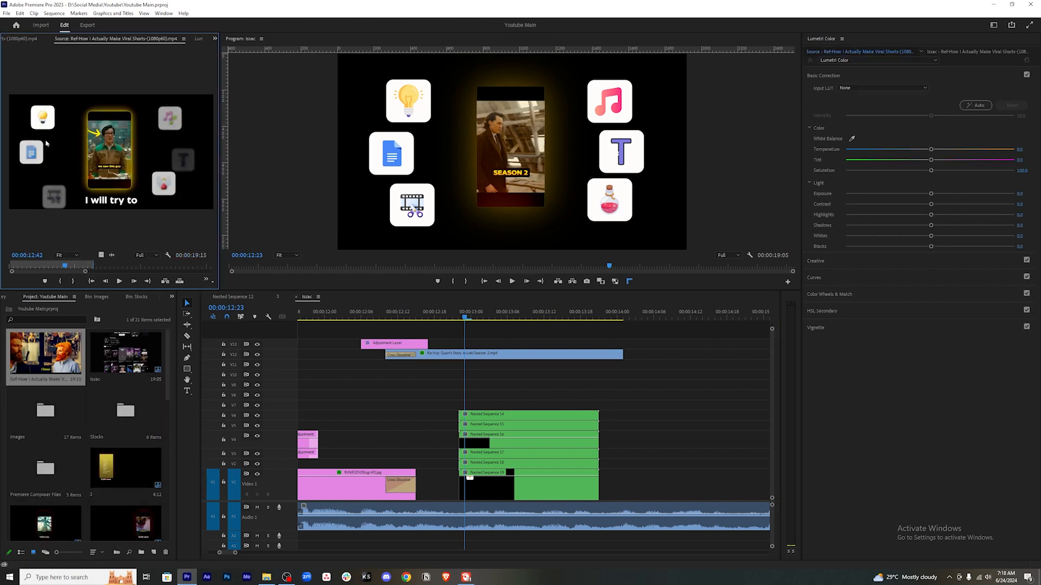
pyautogui.press('Left')
pyautogui.press('Left')
pyautogui.press('Left')
pyautogui.press('Left')
pyautogui.press('Left')
pyautogui.press('Left')
pyautogui.press('Left')
pyautogui.press('Left')
pyautogui.press('Left')
pyautogui.press('Left')
pyautogui.press('Left')
pyautogui.press('Left')
pyautogui.press('Left')
pyautogui.press('Left')
pyautogui.press('Left')
pyautogui.press('Left')
pyautogui.press('Left')
pyautogui.press('Left')
pyautogui.press('Left')
pyautogui.press('Left')
pyautogui.press('Left')
pyautogui.press('Left')
pyautogui.press('Left')
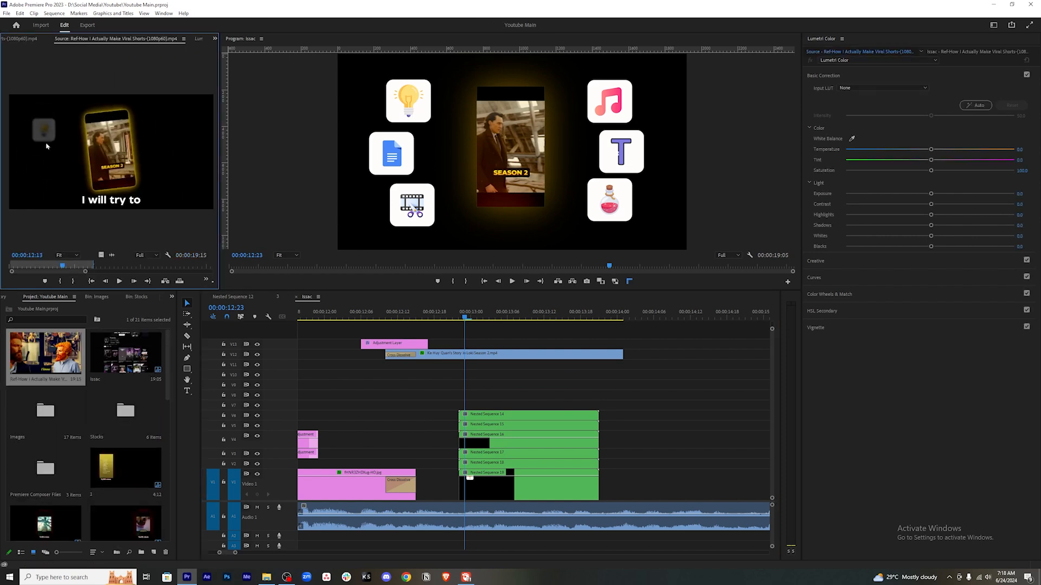
pyautogui.press('Right')
pyautogui.press('Right')
pyautogui.press('Right')
pyautogui.press('Right')
pyautogui.press('Right')
pyautogui.press('Right')
pyautogui.press('Right')
pyautogui.press('Right')
pyautogui.press('Right')
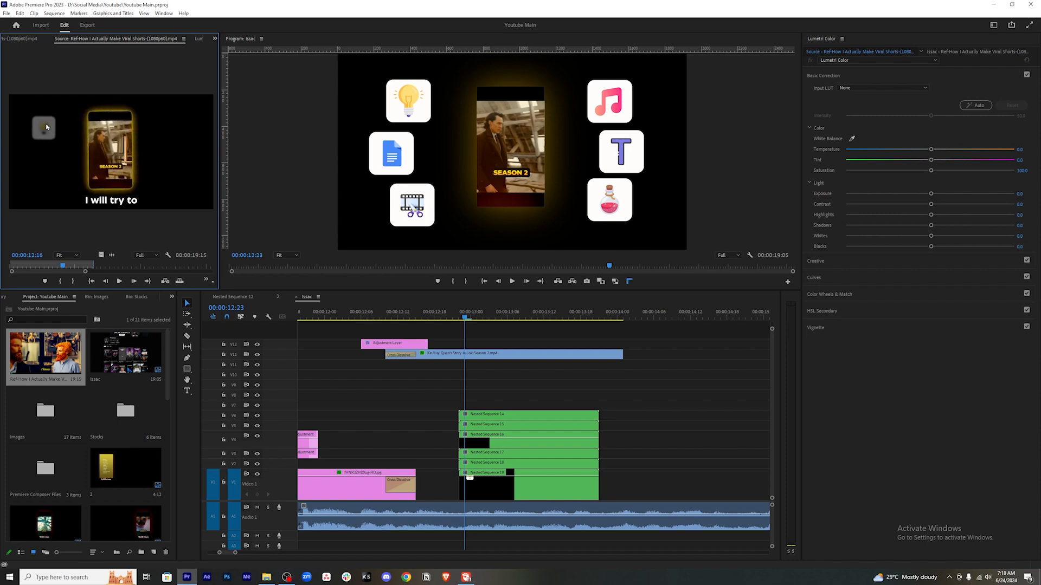
pyautogui.press('Right')
pyautogui.press('Right')
pyautogui.press('Right')
pyautogui.press('Right')
pyautogui.press('Right')
pyautogui.press('Right')
pyautogui.press('Right')
pyautogui.press('Right')
pyautogui.press('Right')
pyautogui.press('Right')
pyautogui.press('Right')
pyautogui.press('Right')
pyautogui.press('Right')
pyautogui.press('Right')
pyautogui.press('Right')
pyautogui.press('Right')
pyautogui.press('Right')
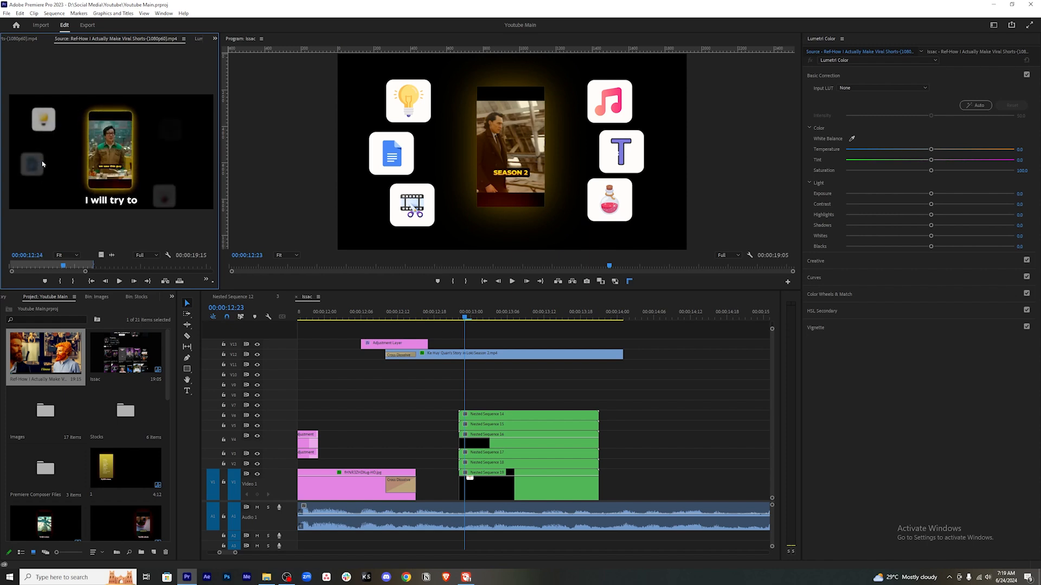
# Find the Transform video effect and apply it to the nested potion tile sequence.
pyautogui.click(172, 297)
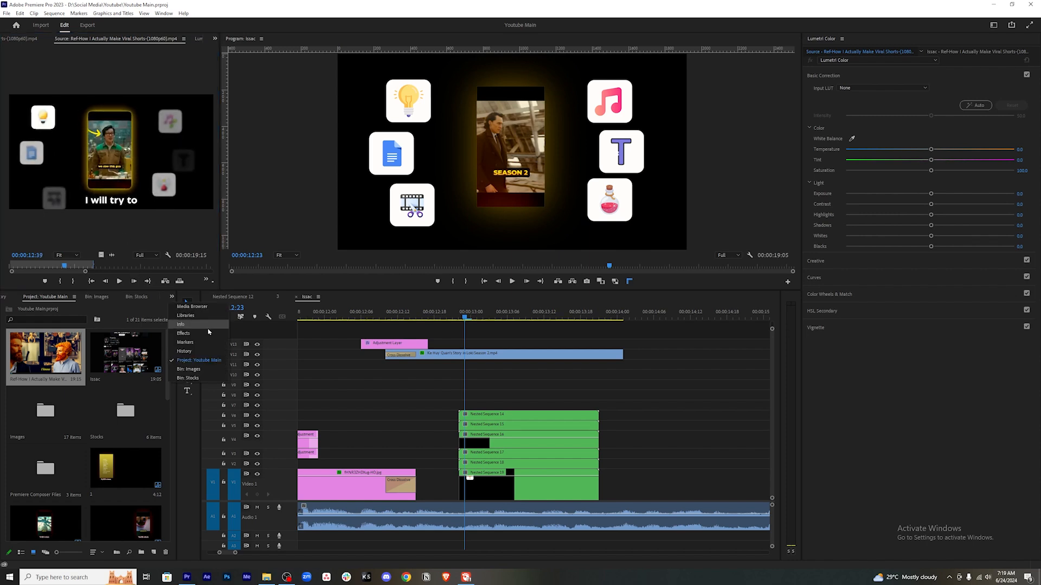
pyautogui.click(209, 334)
pyautogui.click(36, 307)
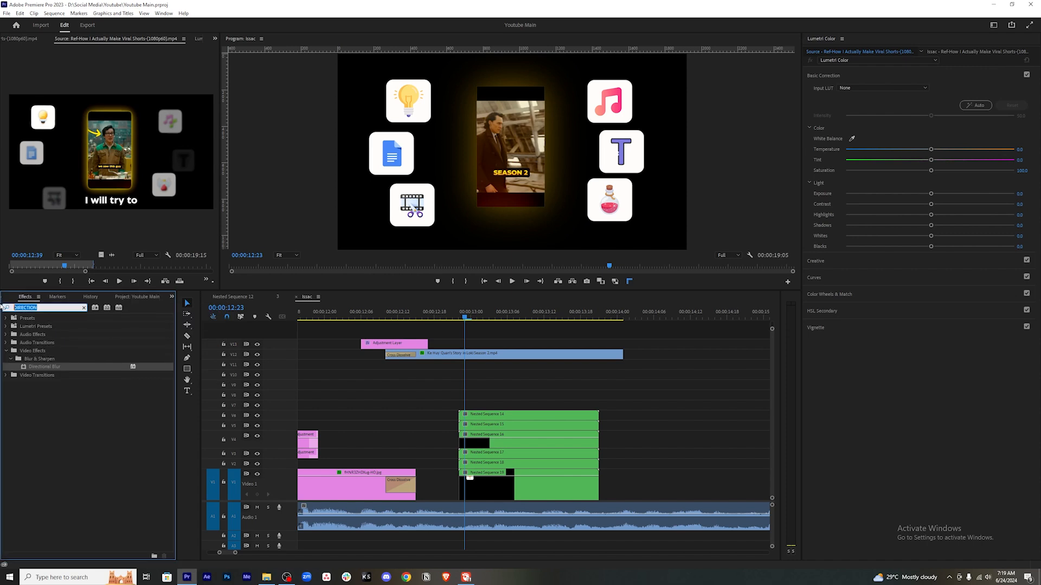
pyautogui.write('TRANSFORM')
pyautogui.click(47, 368)
pyautogui.moveTo(47, 369); pyautogui.dragTo(481, 414)
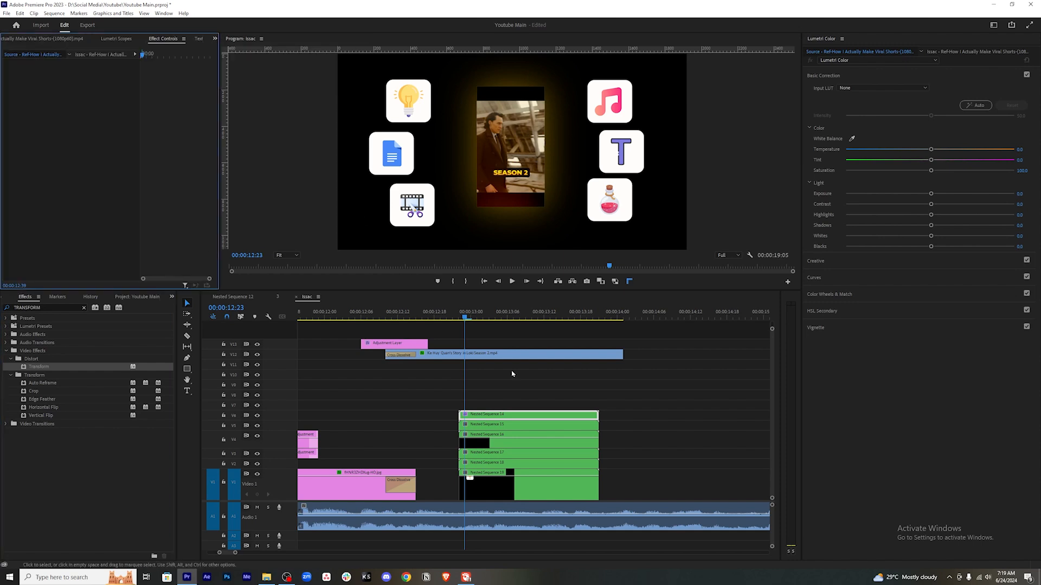
pyautogui.click(497, 415)
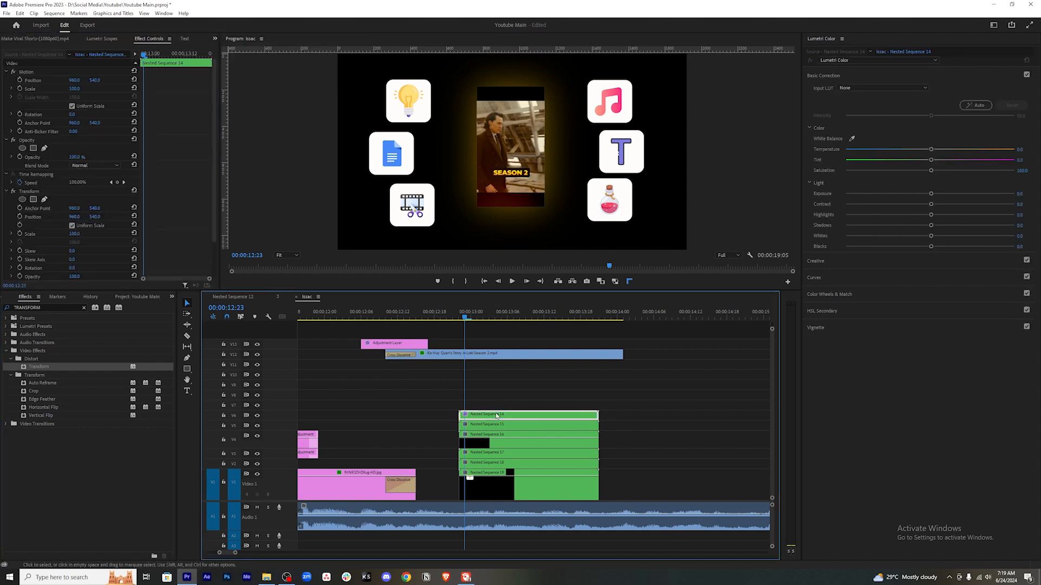
# Set the Transform Shutter Angle to 180 without the composition's shutter angle, and start Position and Opacity keyframes at 00:00:12:22.
pyautogui.scroll(-2, 178, 182)
pyautogui.click(20, 174)
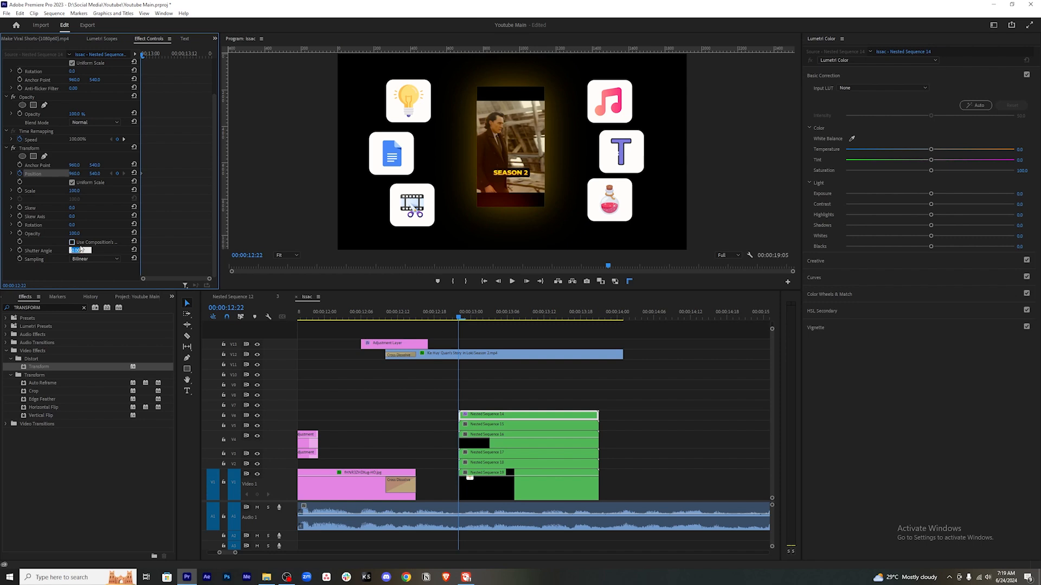
pyautogui.click(21, 233)
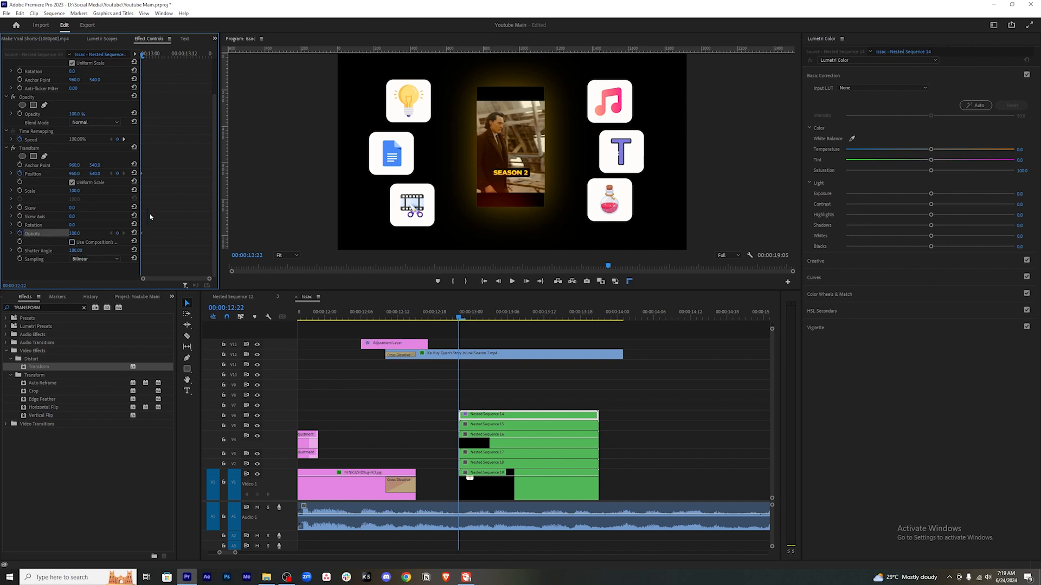
# Add Transform Position and Opacity keyframes for the potion tile at 00:00:13:05.
pyautogui.hotkey('shift', 'Right')
pyautogui.press('Right')
pyautogui.press('Right')
pyautogui.click(117, 174)
pyautogui.click(118, 233)
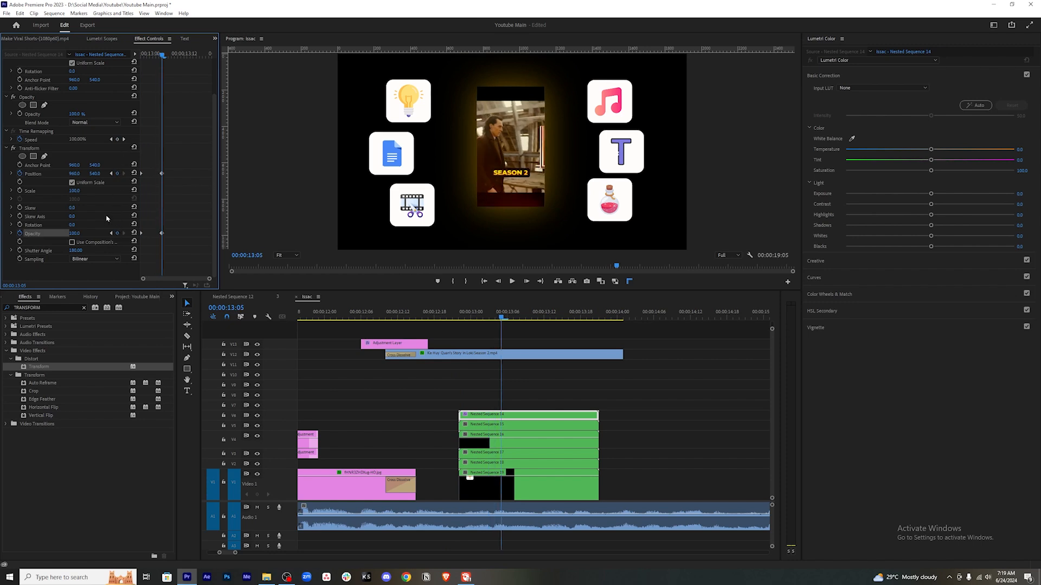
# At the potion tile's first keyframe, shift its Transform Position down to a vertical value of about 690.
pyautogui.press('Up')
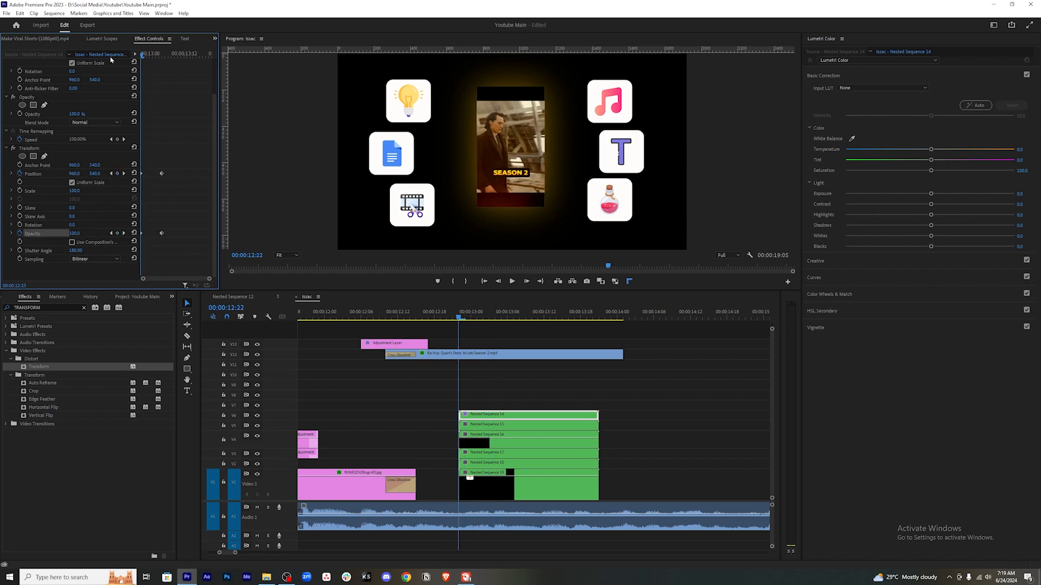
pyautogui.moveTo(93, 177); pyautogui.dragTo(178, 177)
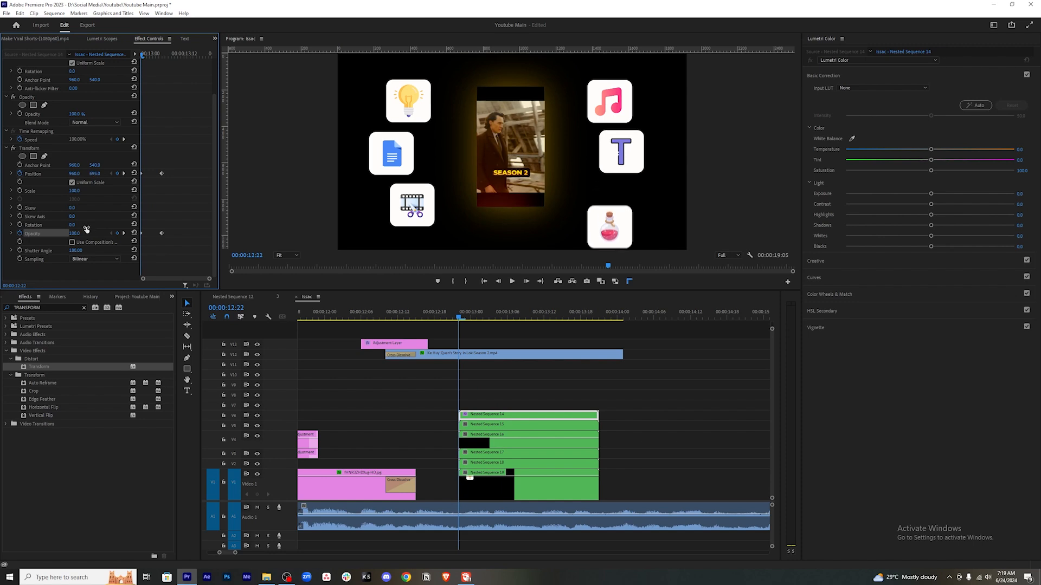
# Set the Transform Opacity to 0 at the potion tile's first keyframe, preview the entrance and save the project.
pyautogui.write('0')
pyautogui.press('Return')
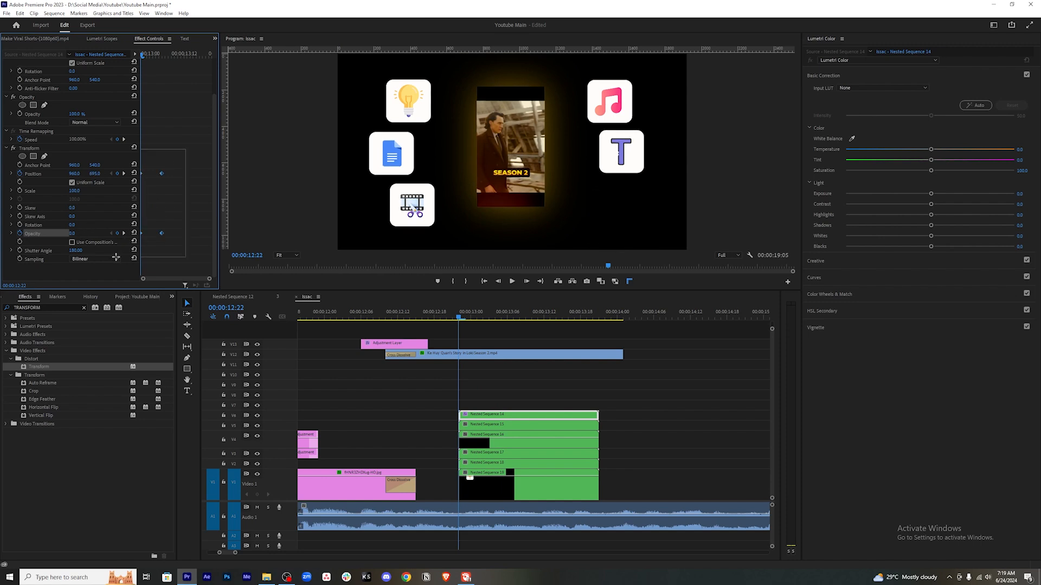
pyautogui.click(653, 421)
pyautogui.press('space')
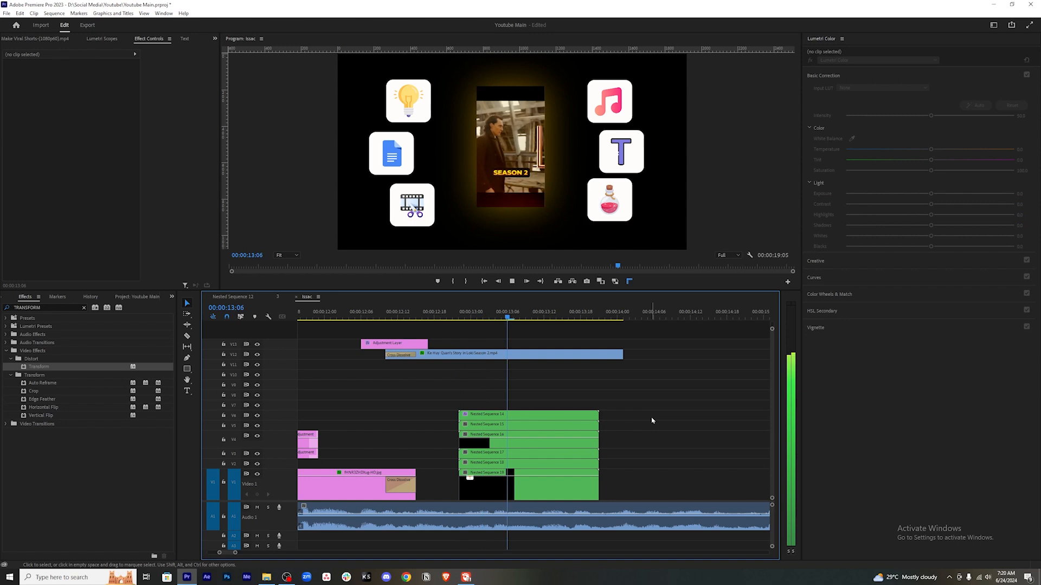
pyautogui.press('space')
pyautogui.hotkey('ctrl', 's')
# Move the potion tile's ending Transform Position and Opacity keyframes out to about 00:00:13:12 and play back the slower entrance.
pyautogui.press('Left')
pyautogui.click(512, 415)
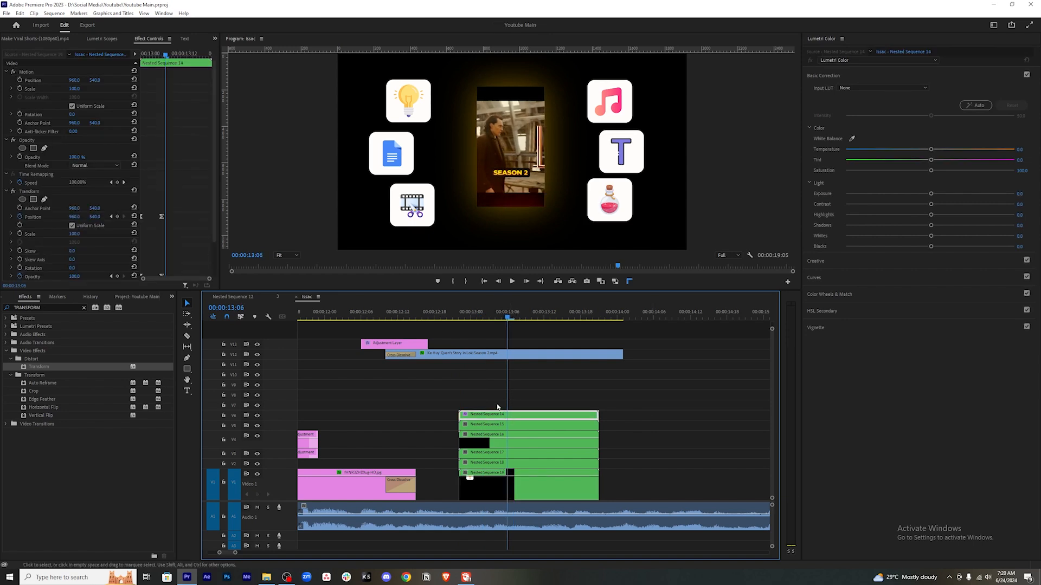
pyautogui.scroll(-2, 138, 266)
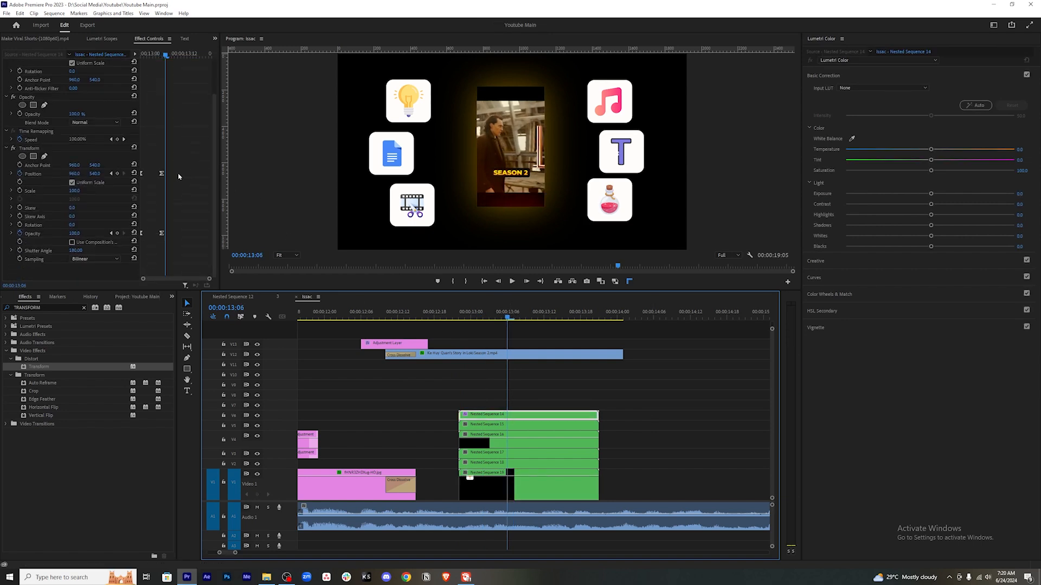
pyautogui.moveTo(183, 156); pyautogui.dragTo(183, 234)
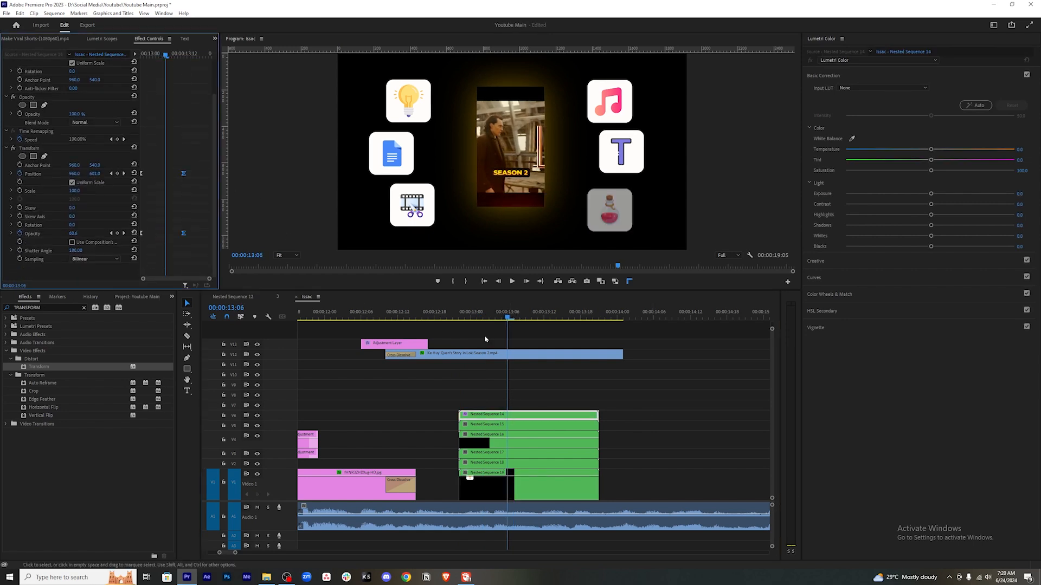
pyautogui.click(427, 315)
pyautogui.press('space')
pyautogui.press('space')
# Lower the potion tile by setting its Motion Position to a vertical value of about 574.
pyautogui.click(190, 180)
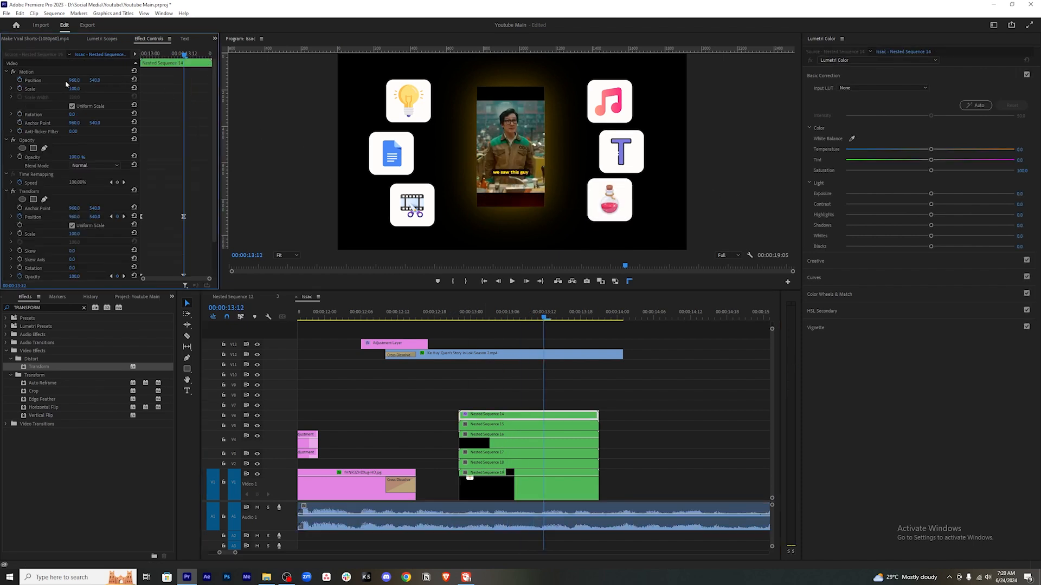
pyautogui.moveTo(96, 82); pyautogui.dragTo(115, 82)
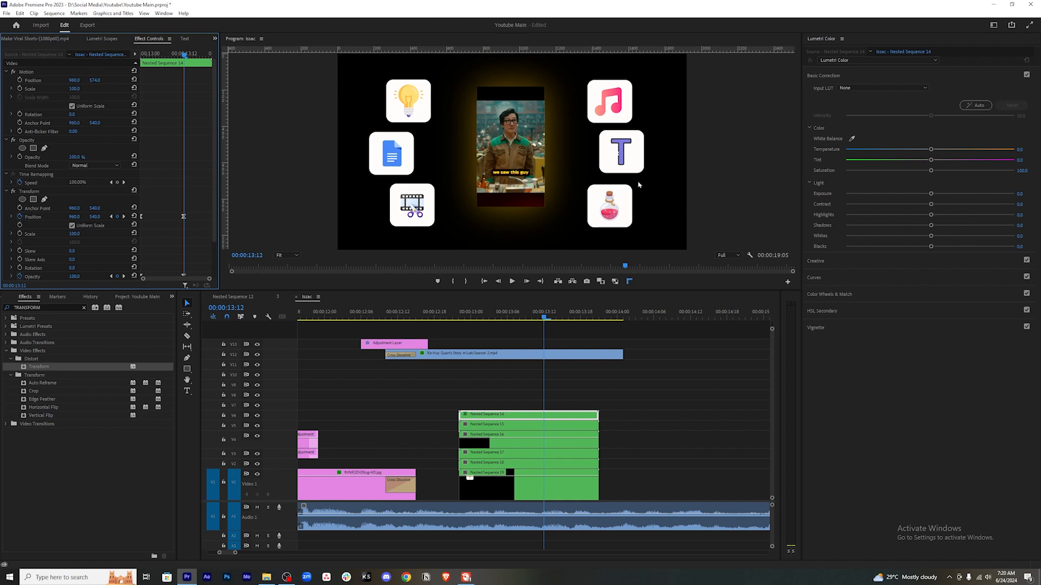
pyautogui.scroll(-3, 139, 125)
pyautogui.moveTo(185, 54)
pyautogui.mouseDown()
pyautogui.moveTo(145, 53)
pyautogui.moveTo(188, 56)
pyautogui.mouseUp()
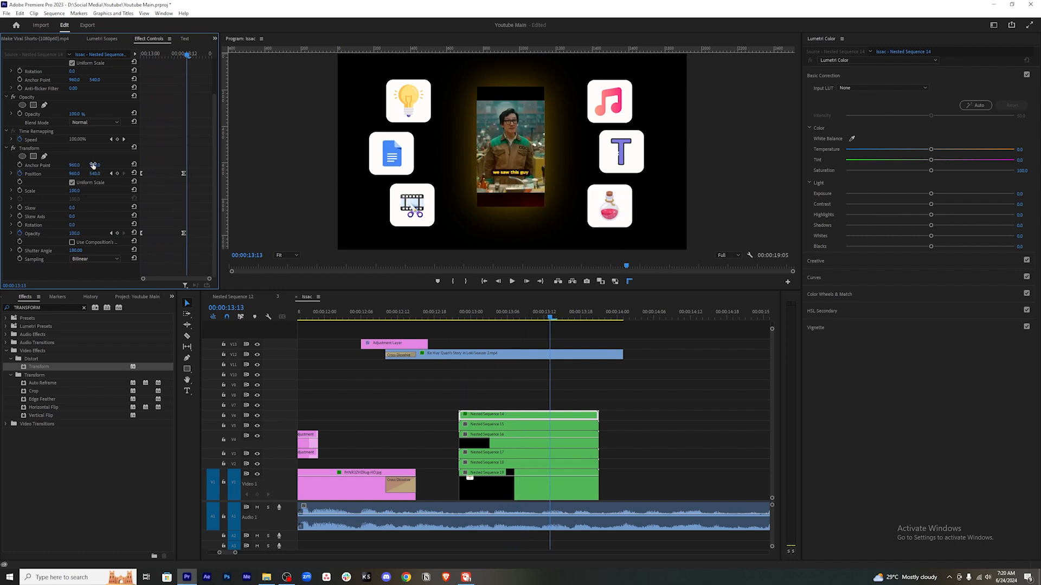
# Copy the potion tile's Transform effect onto the other five nested tile sequences and check the shared entrance.
pyautogui.click(47, 151)
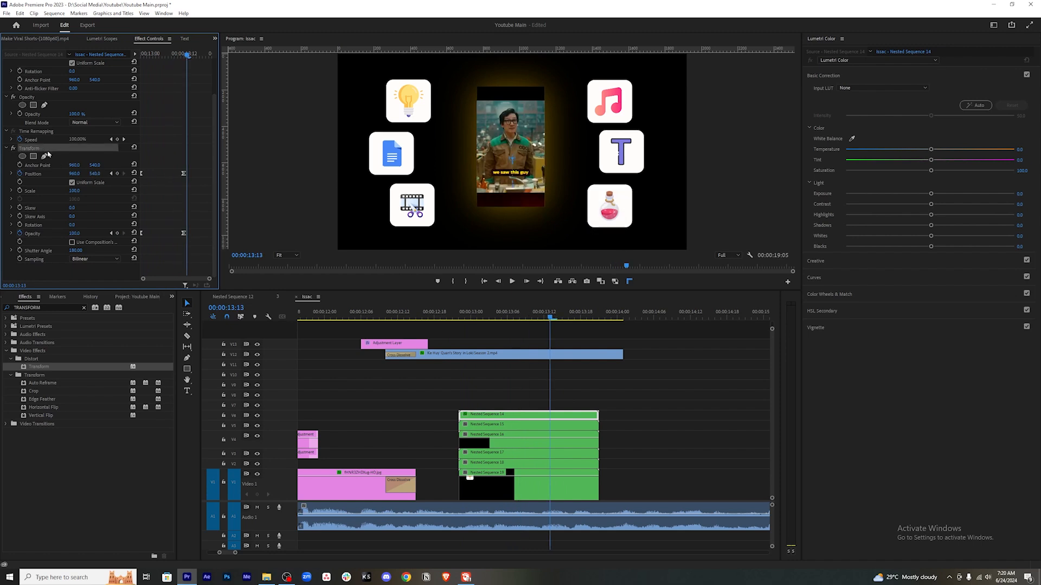
pyautogui.moveTo(620, 425); pyautogui.dragTo(533, 481)
pyautogui.hotkey('ctrl', 'v')
pyautogui.click(672, 418)
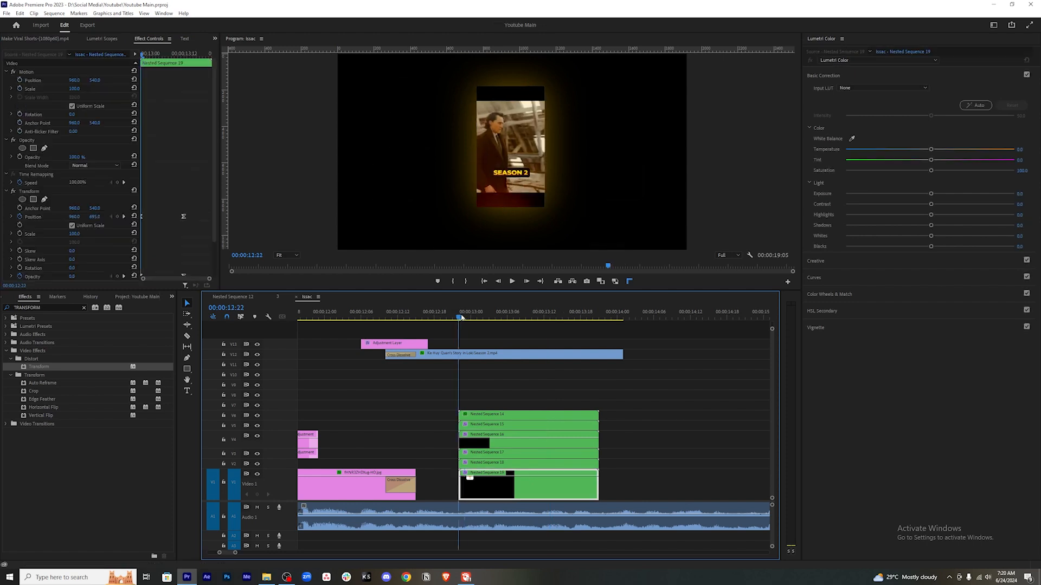
pyautogui.moveTo(461, 321); pyautogui.dragTo(519, 330)
pyautogui.click(572, 384)
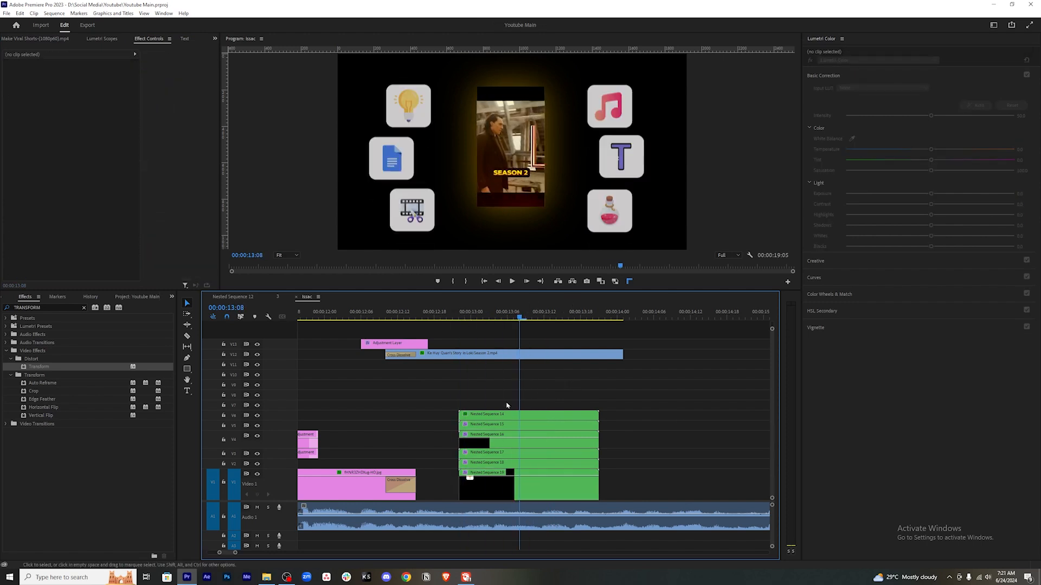
# Offset the T, music, document and light bulb clips one to three frames after the potion clip and play back the stagger.
pyautogui.press('=')
pyautogui.moveTo(457, 426); pyautogui.dragTo(483, 490)
pyautogui.moveTo(452, 454); pyautogui.dragTo(440, 454)
pyautogui.click(444, 464)
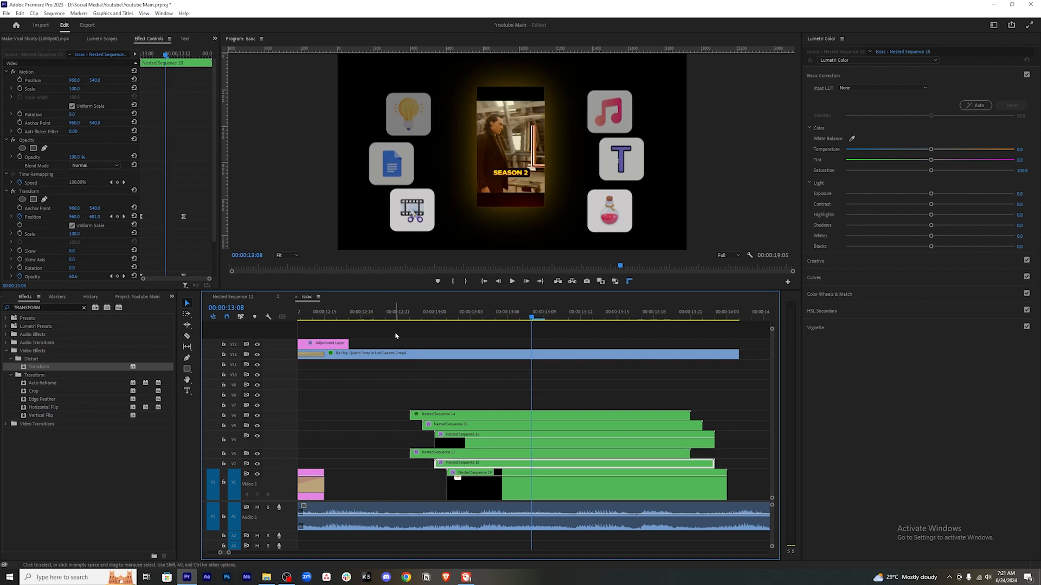
pyautogui.click(397, 313)
pyautogui.press('space')
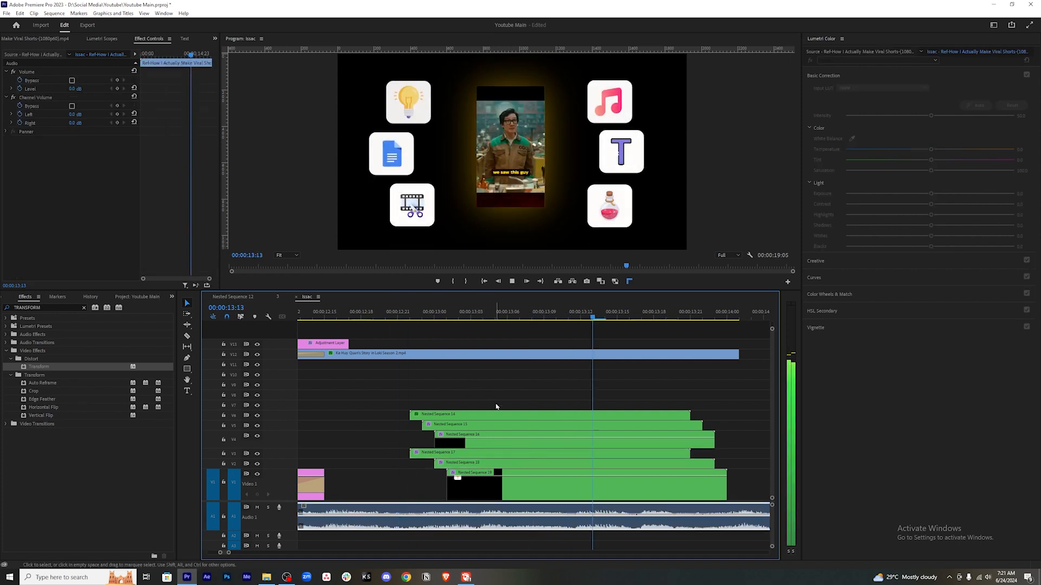
pyautogui.press('space')
# Restagger the light bulb, T, document and music clips to start two, three, four and five frames after the potion clip, and save.
pyautogui.click(385, 314)
pyautogui.moveTo(465, 429); pyautogui.dragTo(494, 442)
pyautogui.moveTo(481, 478); pyautogui.dragTo(456, 479)
pyautogui.click(472, 396)
pyautogui.moveTo(461, 464); pyautogui.dragTo(486, 481)
pyautogui.press('space')
pyautogui.press('space')
pyautogui.press('Up')
pyautogui.click(466, 390)
pyautogui.hotkey('ctrl', 's')
pyautogui.moveTo(388, 311); pyautogui.dragTo(492, 334)
pyautogui.press('space')
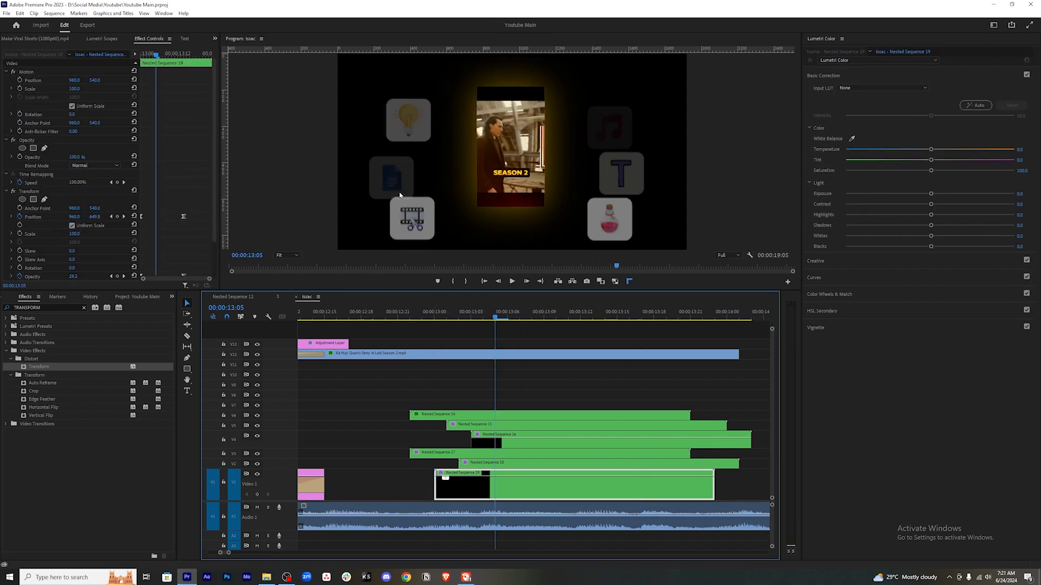
# Toggle the V2 track's visibility to identify which tile its nested clip contains.
pyautogui.click(257, 464)
pyautogui.click(257, 464)
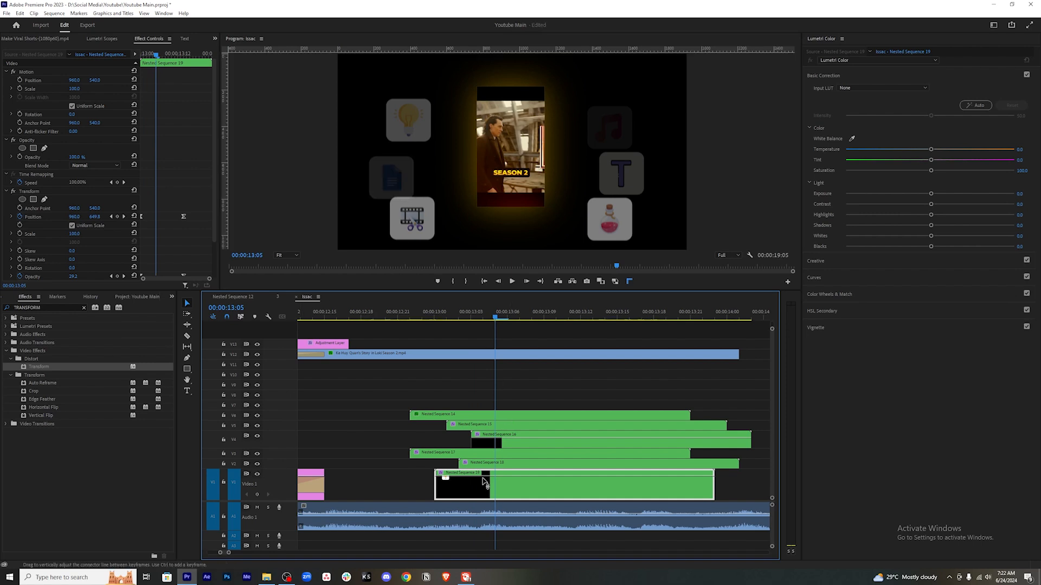
pyautogui.click(258, 464)
pyautogui.click(258, 464)
pyautogui.click(258, 464)
pyautogui.click(258, 464)
pyautogui.click(258, 464)
pyautogui.click(258, 464)
# Adjust the start offsets of the document and light bulb clips and play back the tile entrance.
pyautogui.moveTo(477, 464)
pyautogui.mouseDown()
pyautogui.moveTo(514, 463)
pyautogui.moveTo(466, 464)
pyautogui.mouseUp()
pyautogui.click(388, 314)
pyautogui.press('space')
pyautogui.press('space')
pyautogui.click(447, 314)
pyautogui.moveTo(465, 473); pyautogui.dragTo(490, 474)
pyautogui.click(409, 316)
pyautogui.press('space')
# Restagger the film, document, light bulb, T and music clips to start one, two, three, three and four frames after the potion clip.
pyautogui.click(447, 315)
pyautogui.moveTo(480, 426); pyautogui.dragTo(504, 426)
pyautogui.moveTo(504, 442); pyautogui.dragTo(468, 454)
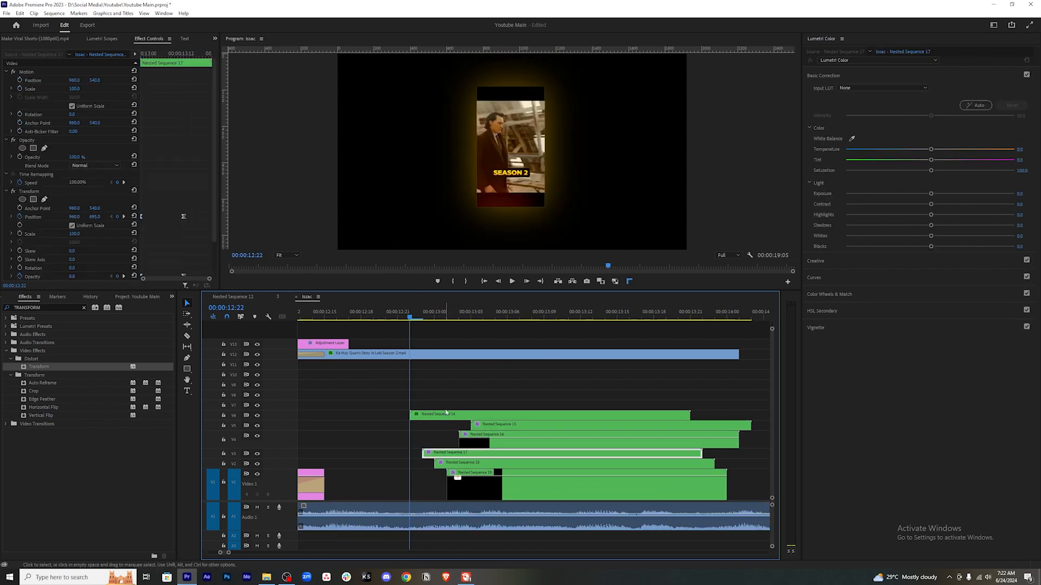
pyautogui.moveTo(434, 317); pyautogui.dragTo(562, 334)
pyautogui.moveTo(533, 425); pyautogui.dragTo(509, 426)
pyautogui.moveTo(422, 317); pyautogui.dragTo(584, 335)
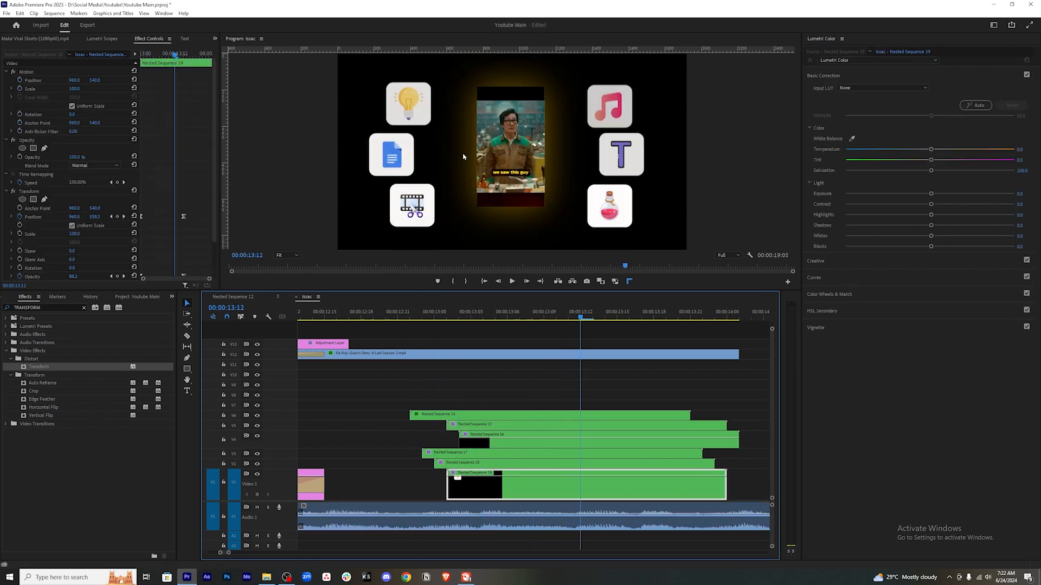
# Adjust the nested tiles' Motion Position to space them out vertically, placing the potion tile at a vertical value of 587.
pyautogui.click(560, 417)
pyautogui.moveTo(96, 81); pyautogui.dragTo(99, 80)
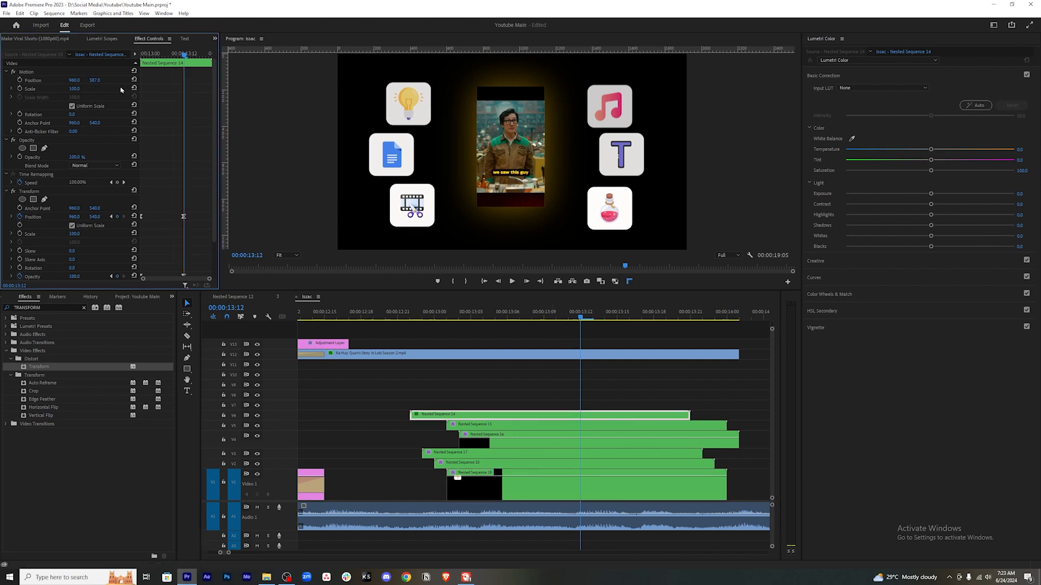
pyautogui.click(513, 426)
pyautogui.moveTo(99, 82)
pyautogui.mouseDown()
pyautogui.moveTo(108, 82)
pyautogui.moveTo(85, 81)
pyautogui.moveTo(101, 81)
pyautogui.mouseUp()
pyautogui.click(553, 441)
pyautogui.click(542, 454)
pyautogui.click(558, 464)
pyautogui.click(553, 485)
pyautogui.click(622, 378)
pyautogui.click(653, 314)
# Using the reference frame at 00:00:12:40, set the potion tile's Motion Scale to 85 and its vertical Position to about 638.
pyautogui.click(563, 487)
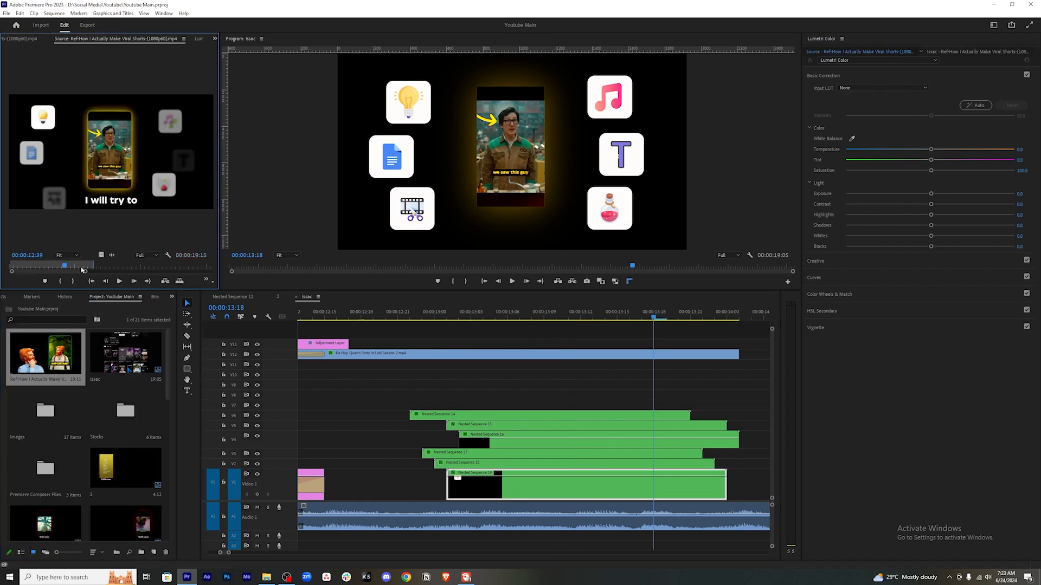
pyautogui.moveTo(68, 266); pyautogui.dragTo(64, 266)
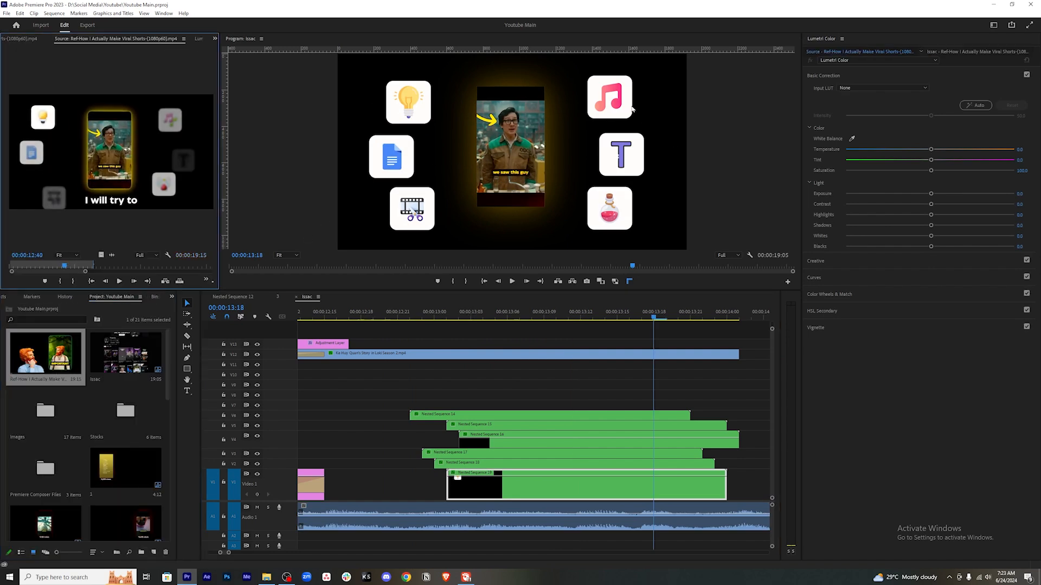
pyautogui.click(542, 415)
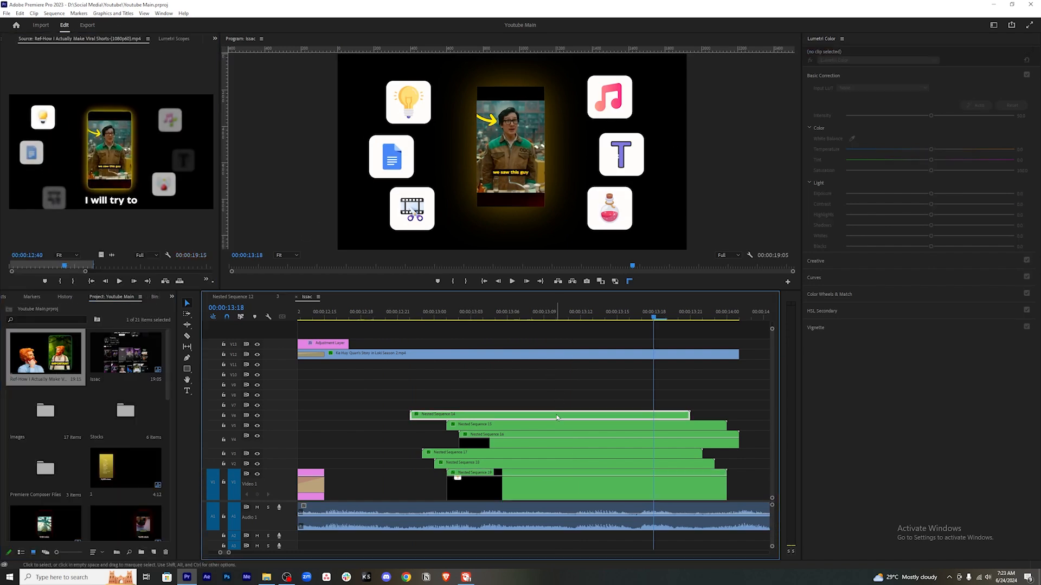
pyautogui.click(214, 39)
pyautogui.click(233, 75)
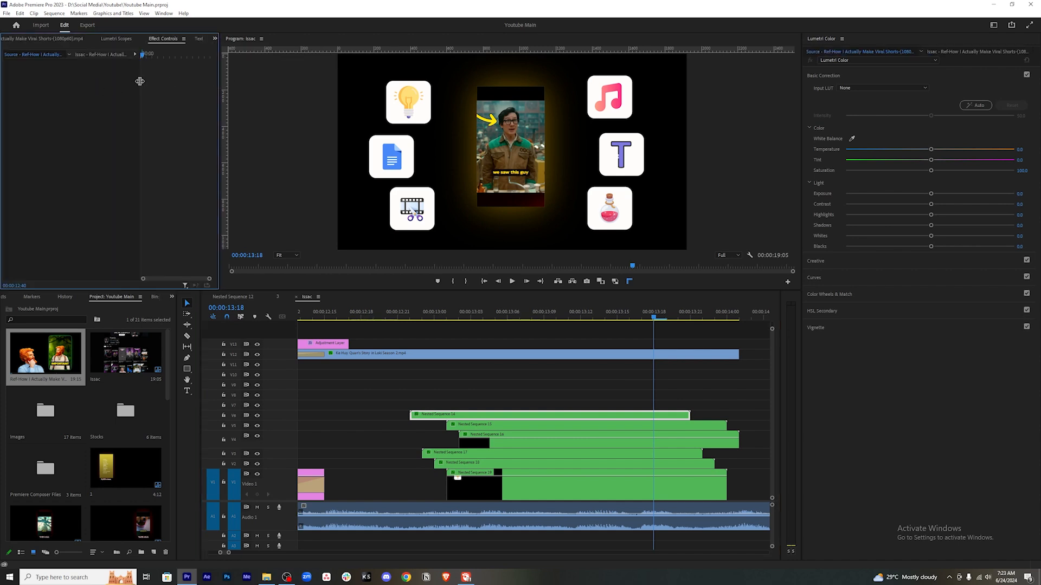
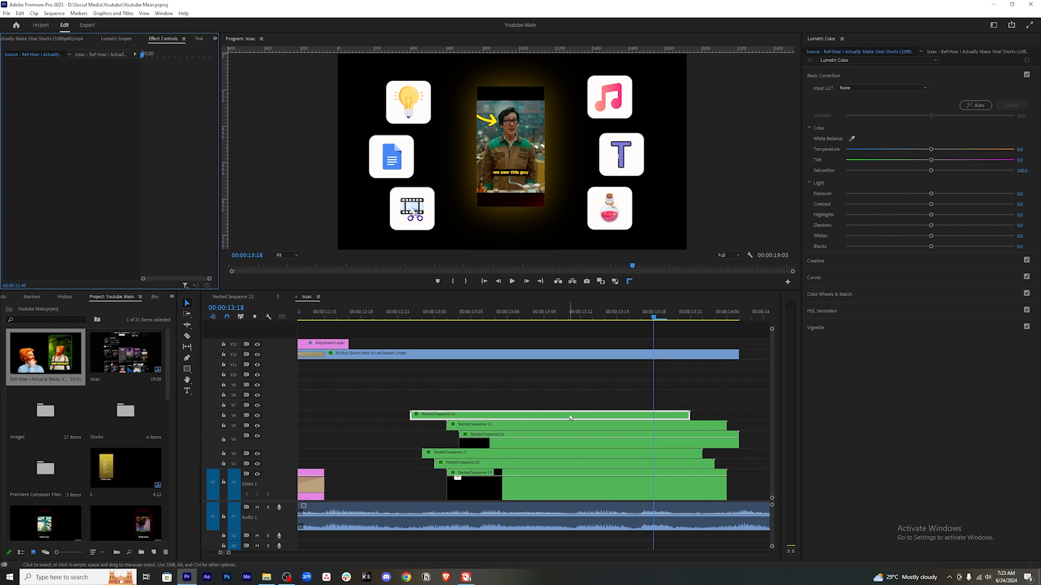
pyautogui.click(623, 416)
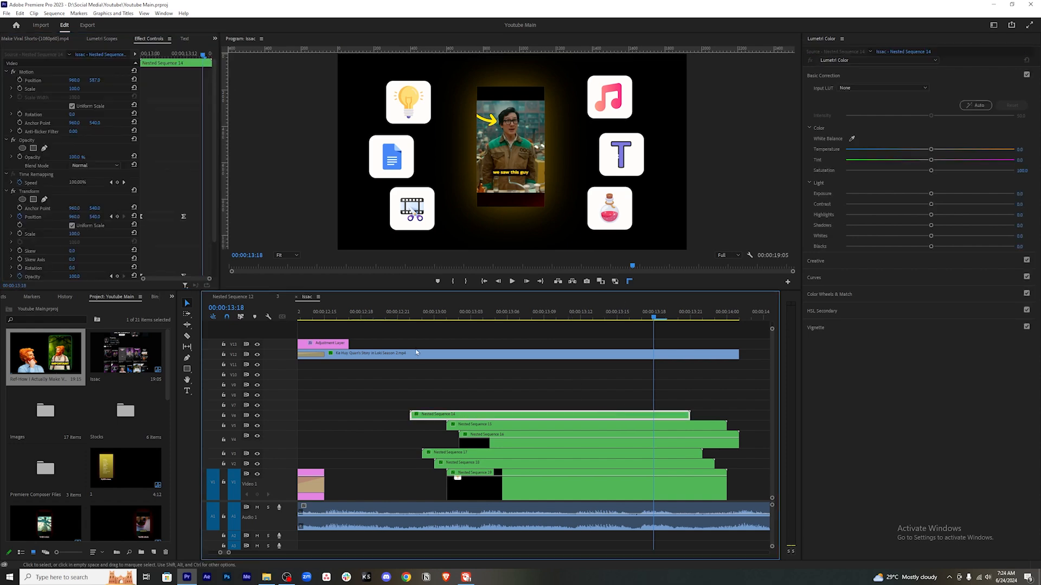
pyautogui.moveTo(75, 89); pyautogui.dragTo(71, 89)
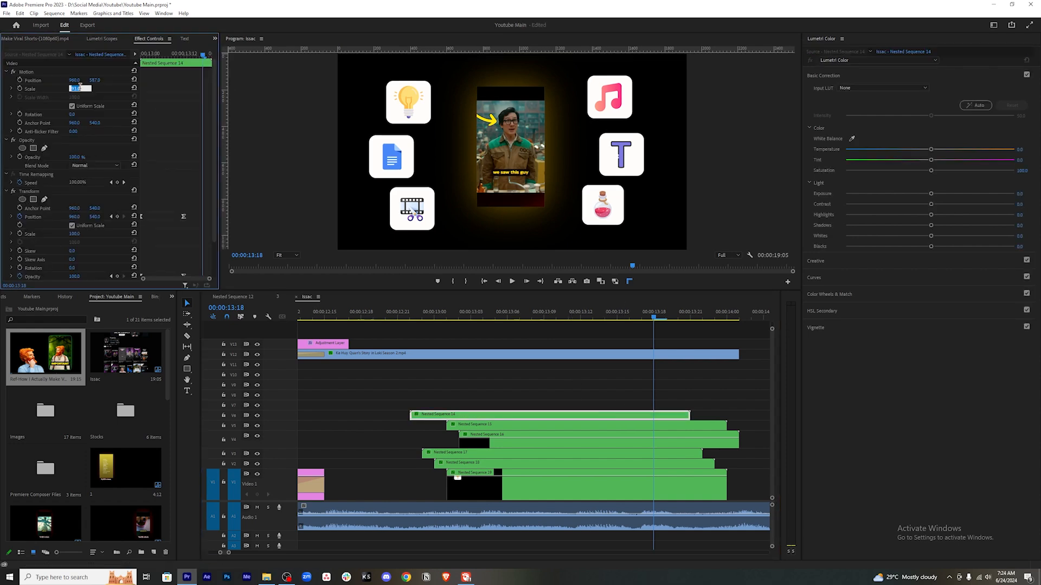
pyautogui.press('Return')
pyautogui.moveTo(90, 83)
pyautogui.mouseDown()
pyautogui.moveTo(94, 97)
pyautogui.moveTo(89, 80)
pyautogui.mouseUp()
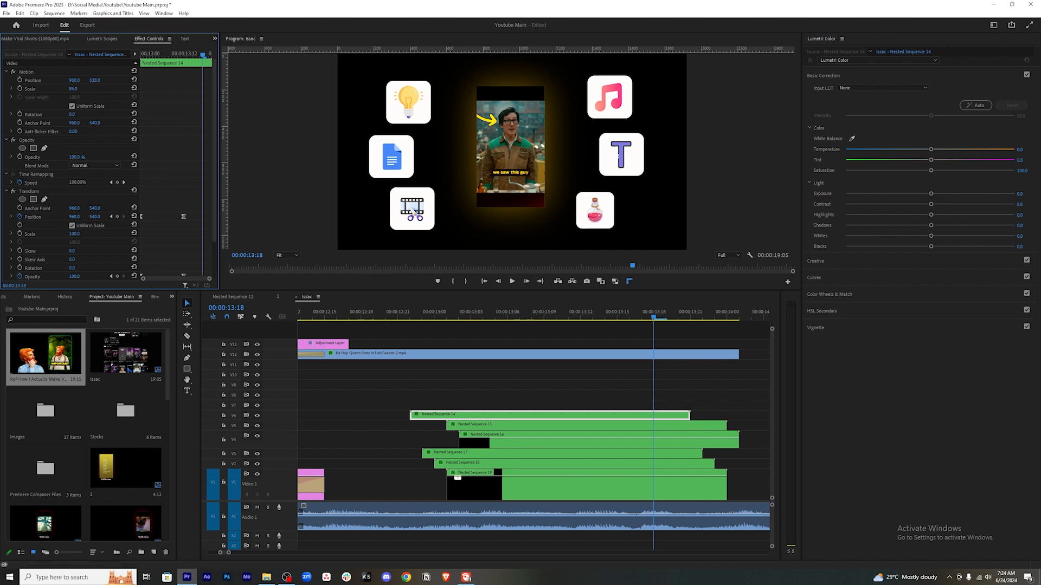
# Set the Motion Scale of the T and music tiles to 85 and readjust the T tile's vertical Position.
pyautogui.click(488, 426)
pyautogui.click(74, 89)
pyautogui.write('85')
pyautogui.press('Return')
pyautogui.moveTo(93, 80); pyautogui.dragTo(90, 80)
pyautogui.click(661, 443)
pyautogui.click(76, 89)
pyautogui.write('85')
pyautogui.press('Return')
# Set the Motion Scale of the film, document and light bulb tiles to 85 and fine-tune the light bulb's horizontal Position.
pyautogui.click(618, 454)
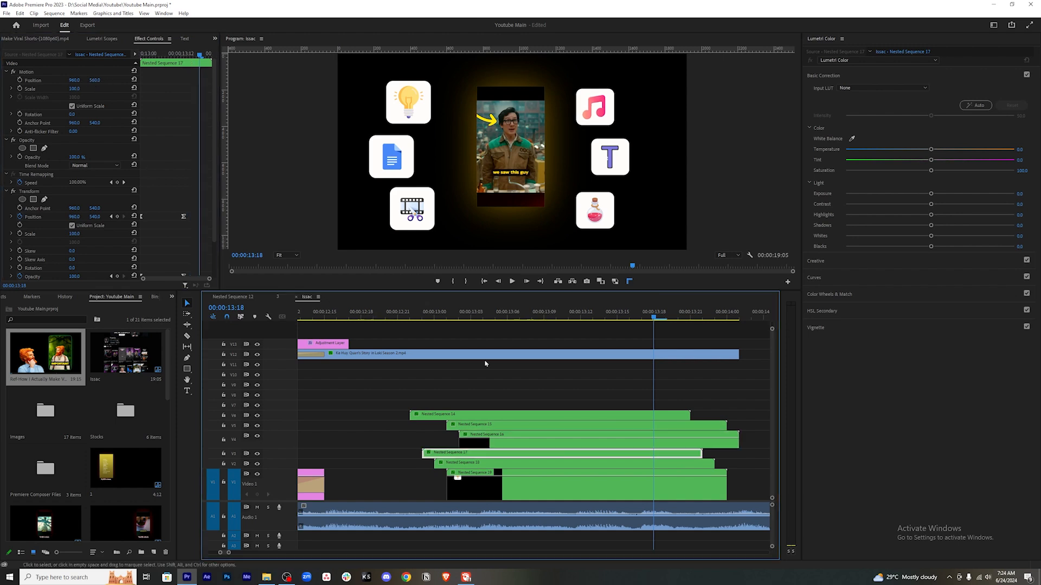
pyautogui.click(75, 89)
pyautogui.write('85')
pyautogui.press('Return')
pyautogui.click(616, 463)
pyautogui.click(616, 484)
pyautogui.click(74, 89)
pyautogui.write('85')
pyautogui.press('Return')
pyautogui.moveTo(74, 80); pyautogui.dragTo(84, 80)
pyautogui.moveTo(75, 80); pyautogui.dragTo(72, 80)
pyautogui.hotkey('ctrl', 's')
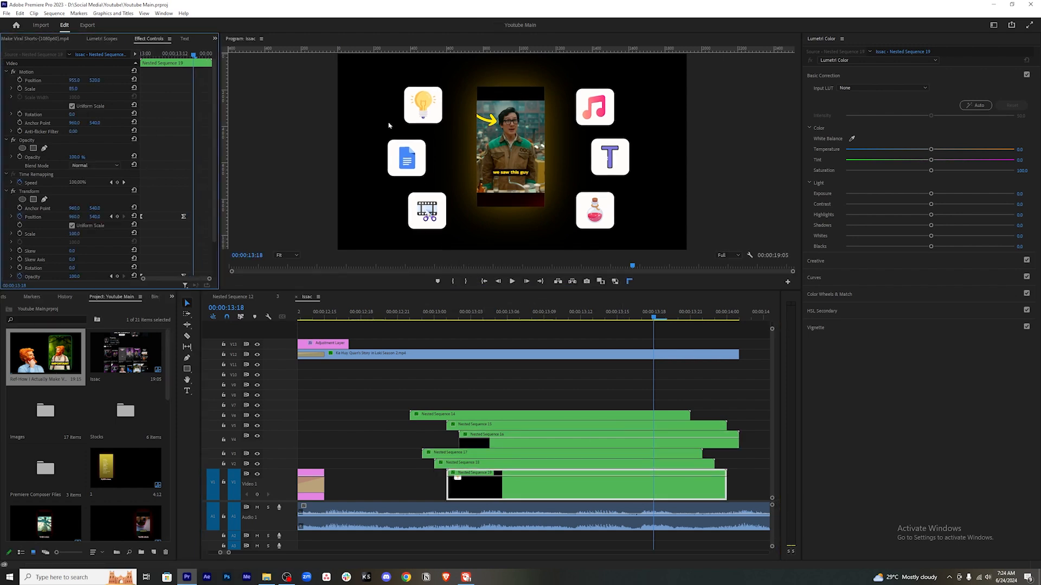
# Restagger the film, T, light bulb, document and music clips to start one, two, two, four and five frames after the potion clip.
pyautogui.click(391, 317)
pyautogui.press('space')
pyautogui.click(483, 317)
pyautogui.click(470, 429)
pyautogui.moveTo(470, 429); pyautogui.dragTo(480, 490)
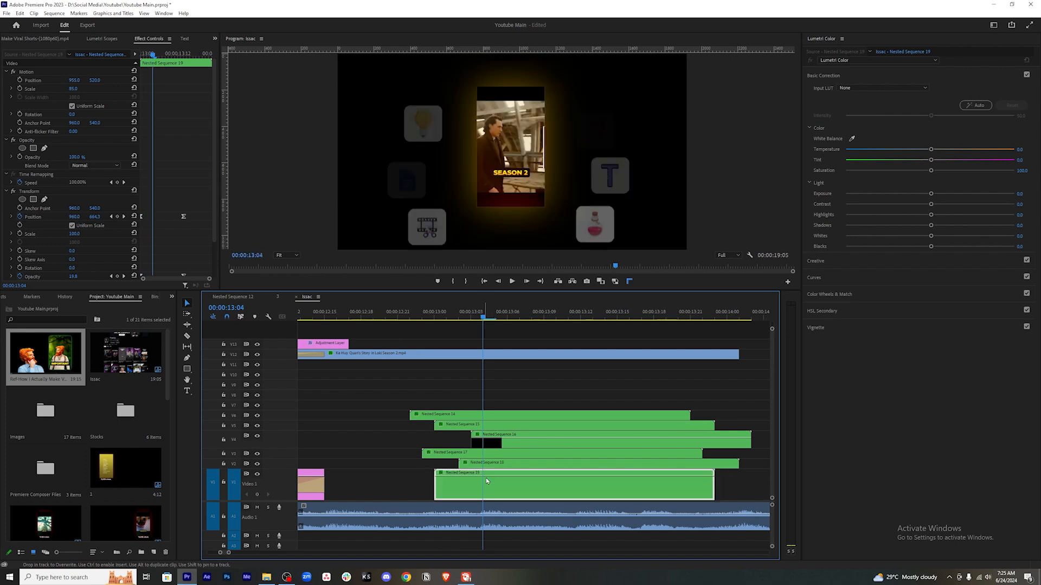
pyautogui.click(385, 318)
pyautogui.press('space')
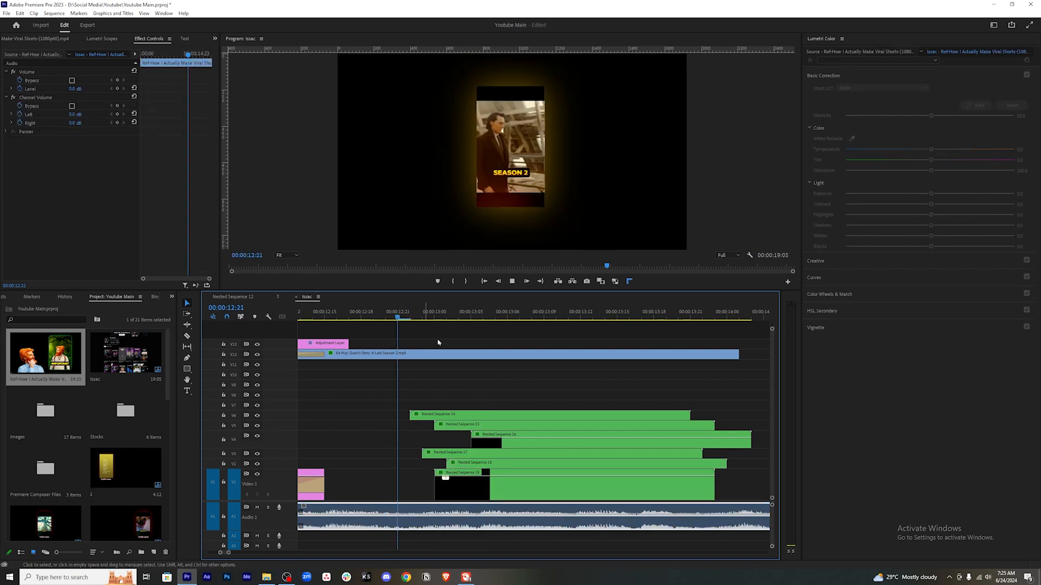
pyautogui.press('space')
pyautogui.moveTo(449, 425)
pyautogui.mouseDown()
pyautogui.moveTo(460, 465)
pyautogui.moveTo(455, 428)
pyautogui.mouseUp()
pyautogui.click(463, 393)
pyautogui.press('space')
# Play the reference video from 00:00:12:40 to study how its tiles move, and save the project.
pyautogui.click(461, 488)
pyautogui.doubleClick(46, 352)
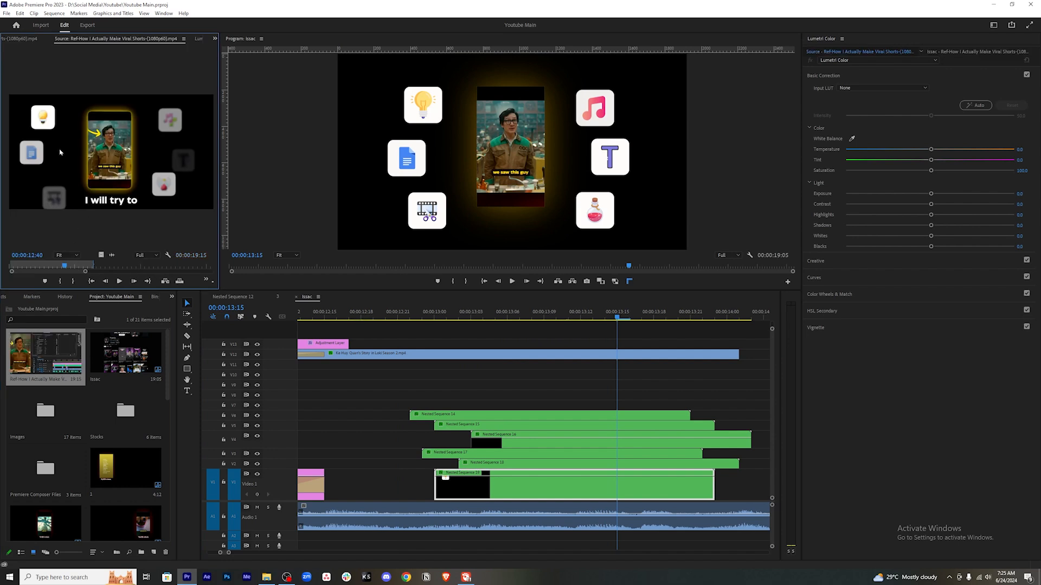
pyautogui.press('space')
pyautogui.hotkey('ctrl', 's')
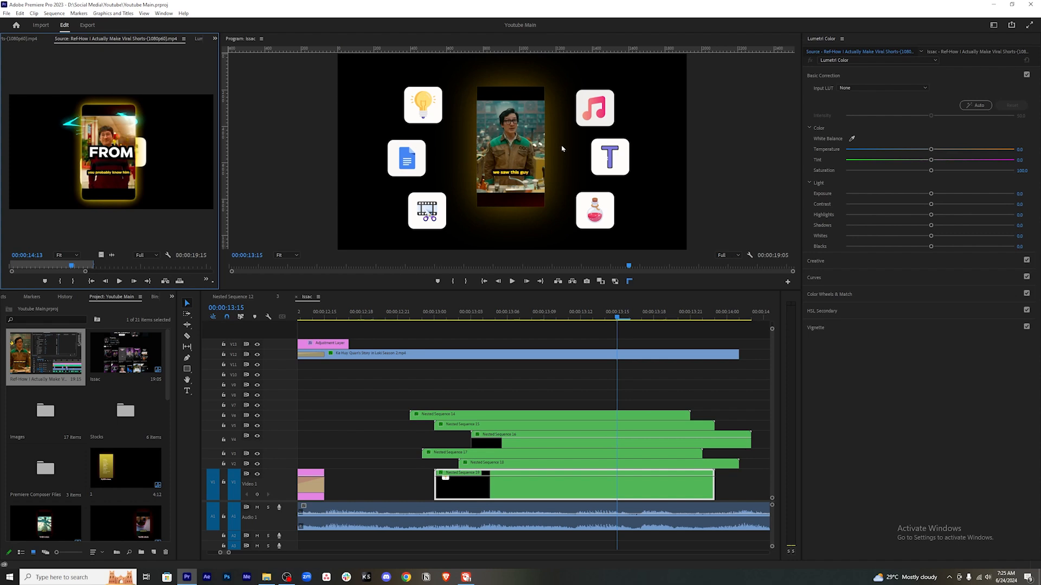
# Extend the end of the Loki clip on the timeline to about 00:00:15:12.
pyautogui.scroll(-4, 616, 369)
pyautogui.click(432, 316)
pyautogui.moveTo(481, 355); pyautogui.dragTo(586, 356)
# Lengthen the contents of the potion tile's nested sequence and extend its clip in the main sequence to about 00:00:15:06.
pyautogui.click(461, 415)
pyautogui.moveTo(460, 415); pyautogui.dragTo(509, 409)
pyautogui.click(499, 404)
pyautogui.click(457, 418)
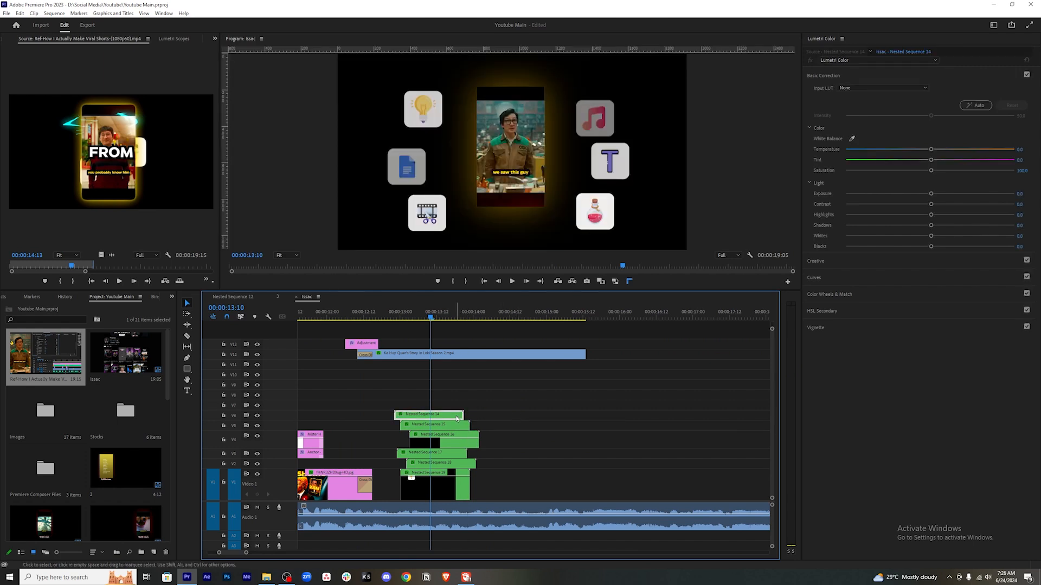
pyautogui.doubleClick(454, 417)
pyautogui.moveTo(418, 349); pyautogui.dragTo(639, 337)
pyautogui.click(307, 297)
pyautogui.moveTo(467, 416); pyautogui.dragTo(584, 409)
# Lengthen the contents of the T, music and film nested sequences so their clips reach about 00:00:14:15 to 00:00:14:18 in the main sequence.
pyautogui.doubleClick(458, 427)
pyautogui.click(307, 297)
pyautogui.doubleClick(439, 435)
pyautogui.click(307, 298)
pyautogui.doubleClick(429, 452)
pyautogui.click(306, 297)
# Lengthen the contents of the document and light bulb nested sequences and extend their clips in the main sequence to about 00:00:14:15.
pyautogui.doubleClick(437, 463)
pyautogui.click(307, 297)
pyautogui.moveTo(468, 463); pyautogui.dragTo(515, 484)
pyautogui.doubleClick(434, 483)
pyautogui.click(307, 297)
pyautogui.click(207, 297)
pyautogui.click(206, 297)
# Compare the tiles at 00:00:13:18 with the reference video at 00:00:13:43.
pyautogui.click(455, 312)
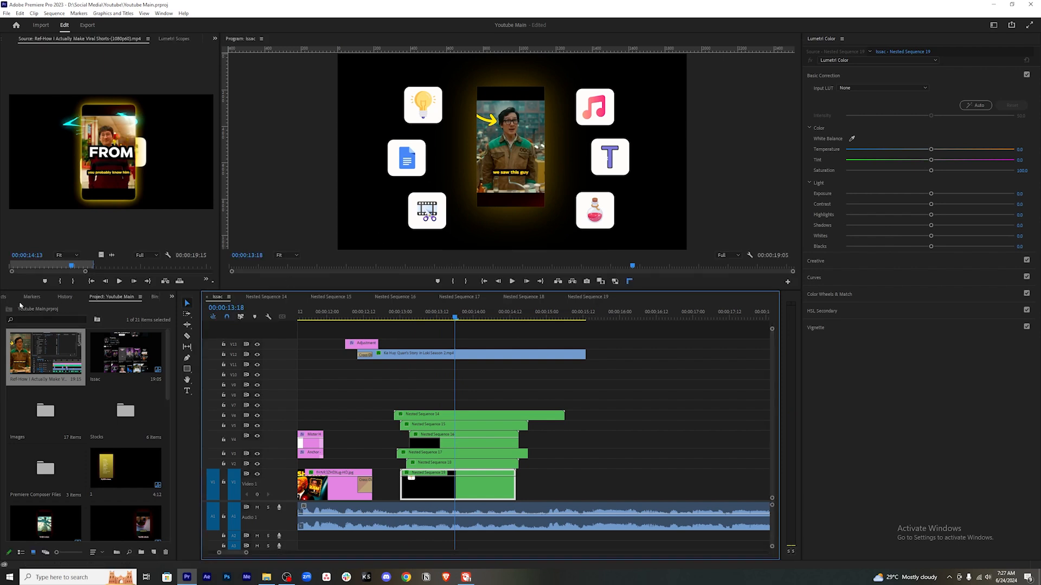
pyautogui.moveTo(71, 266); pyautogui.dragTo(69, 266)
pyautogui.click(493, 484)
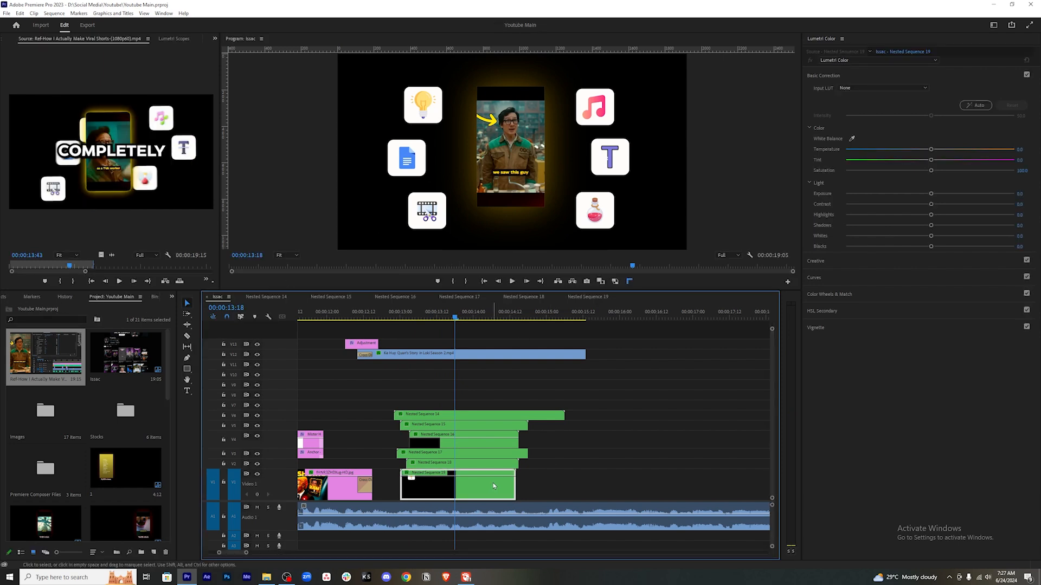
# Add a Position keyframe to the light bulb tile at 00:00:13:18, and move the tile inward to X 1447 at 00:00:14:05.
pyautogui.hotkey('shift', '5')
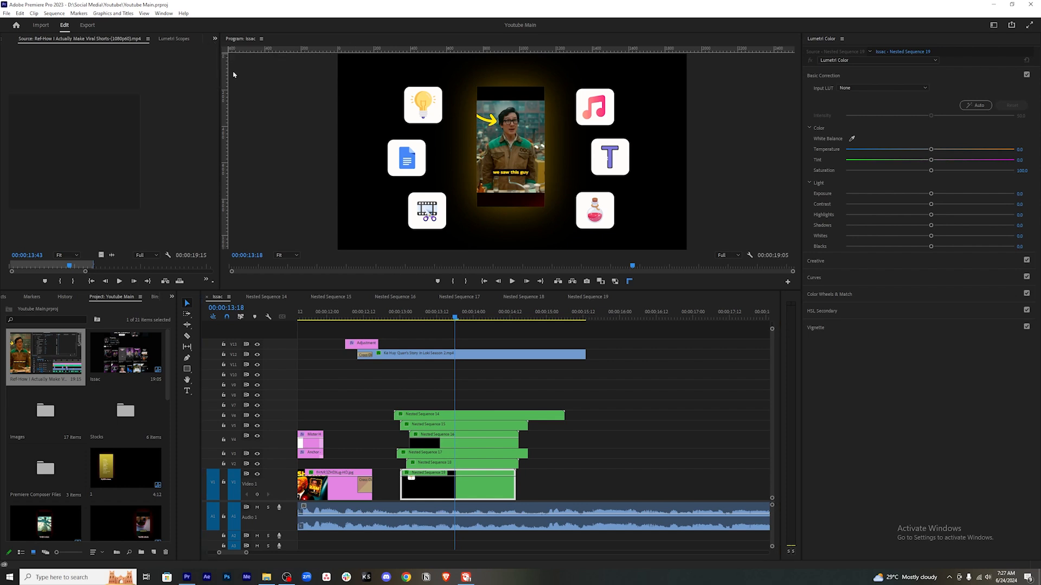
pyautogui.click(448, 490)
pyautogui.scroll(-2, 168, 169)
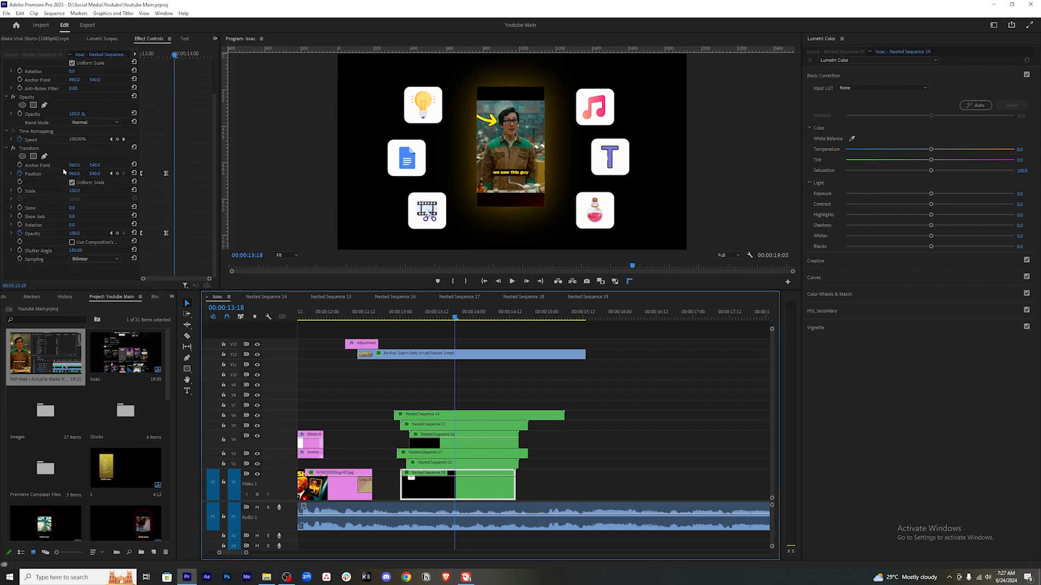
pyautogui.click(117, 178)
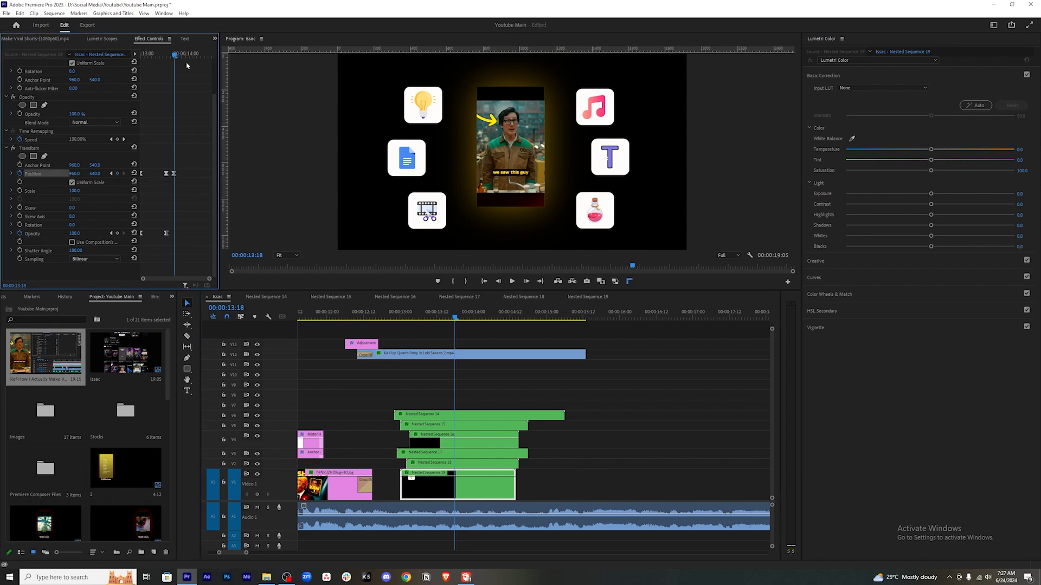
pyautogui.moveTo(183, 55); pyautogui.dragTo(195, 56)
pyautogui.moveTo(74, 174); pyautogui.dragTo(332, 174)
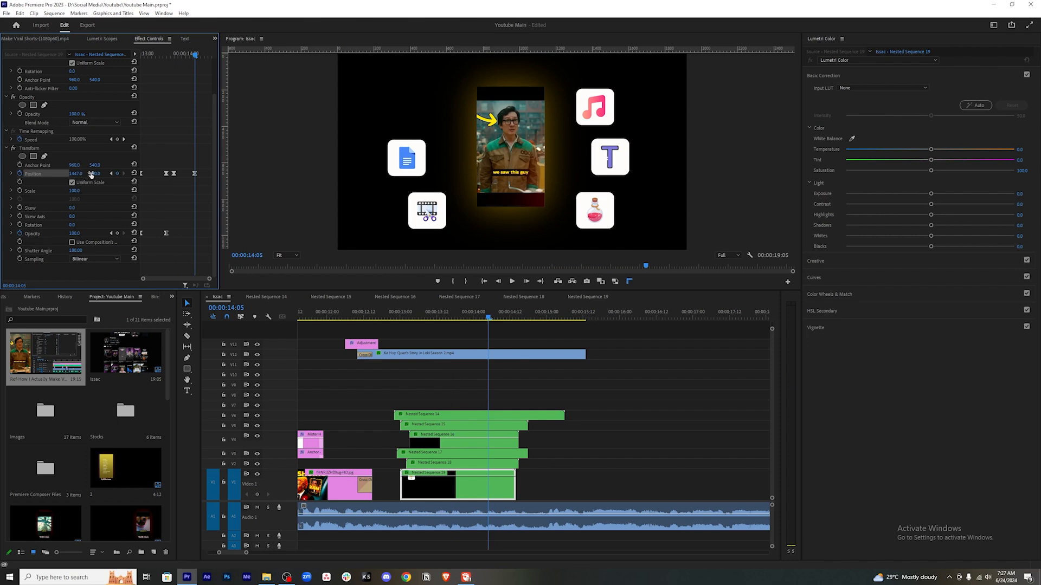
pyautogui.click(185, 53)
# Step through the reference video to 00:00:13:47 and compare its tile movement with the light bulb's exit around 00:00:14:00.
pyautogui.doubleClick(46, 355)
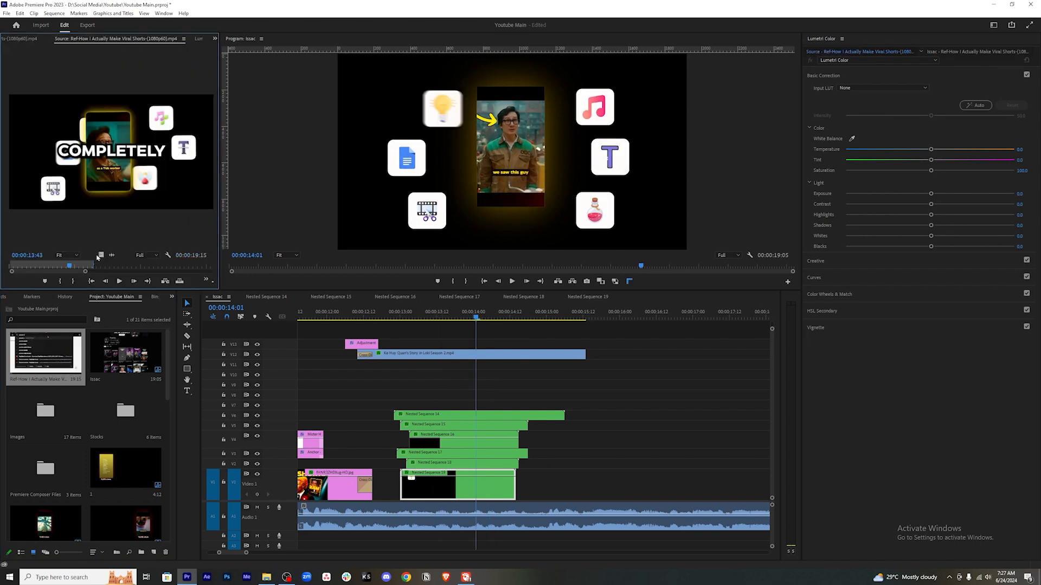
pyautogui.press('Left')
pyautogui.press('Left')
pyautogui.press('Left')
pyautogui.press('Left')
pyautogui.press('Left')
pyautogui.press('Left')
pyautogui.press('Right')
pyautogui.press('Right')
pyautogui.press('Right')
pyautogui.press('Right')
pyautogui.press('Right')
pyautogui.press('Right')
pyautogui.press('Right')
pyautogui.press('Right')
pyautogui.press('Right')
pyautogui.press('Right')
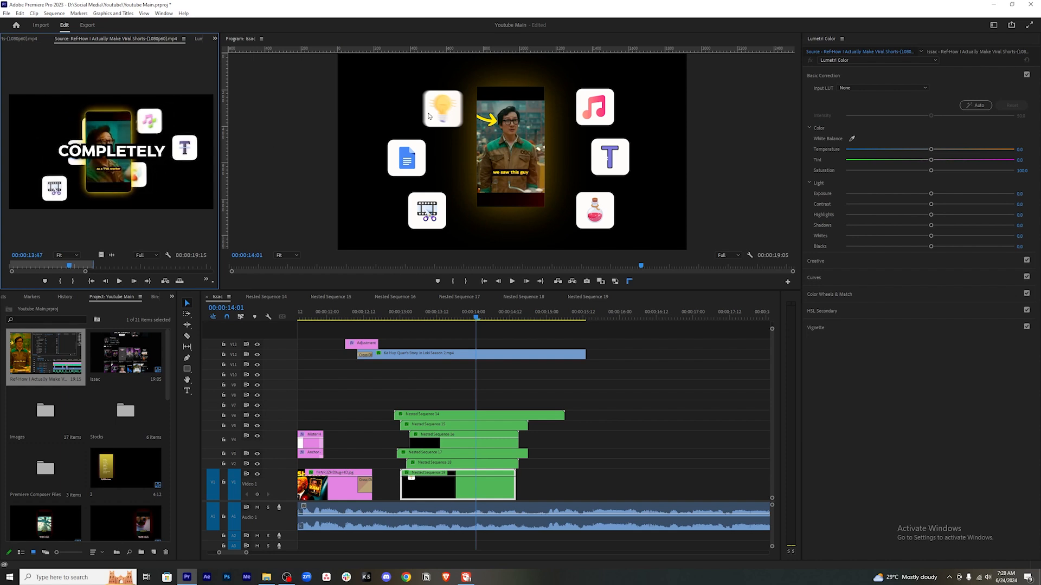
pyautogui.click(486, 319)
pyautogui.moveTo(488, 318)
pyautogui.mouseDown()
pyautogui.moveTo(449, 319)
pyautogui.moveTo(474, 319)
pyautogui.mouseUp()
# Keyframe the document tile's Position at 1546, 512 behind the Loki clip, and shift that keyframe several frames past 00:00:14:00.
pyautogui.click(472, 463)
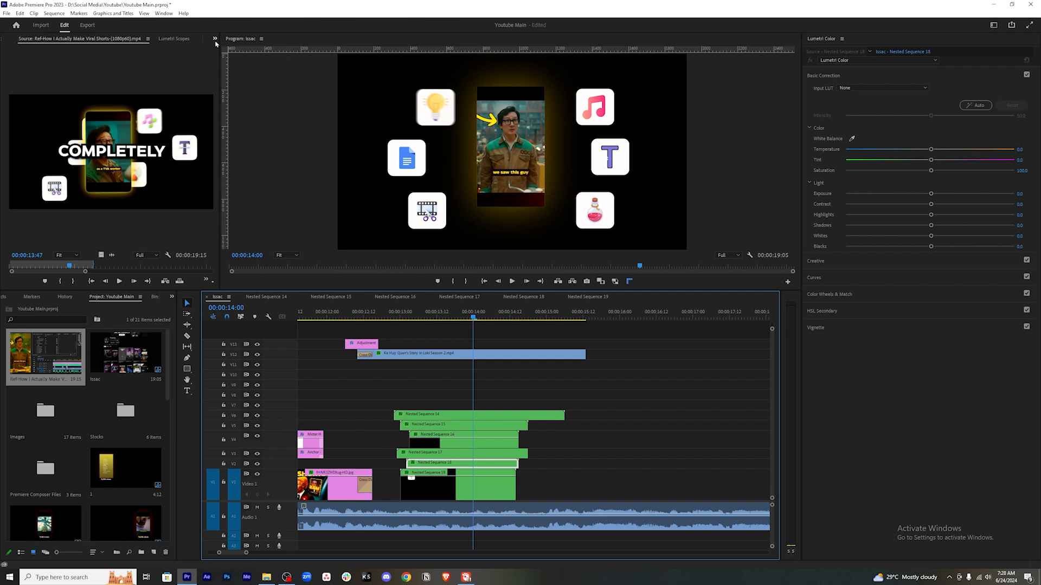
pyautogui.click(214, 38)
pyautogui.click(234, 76)
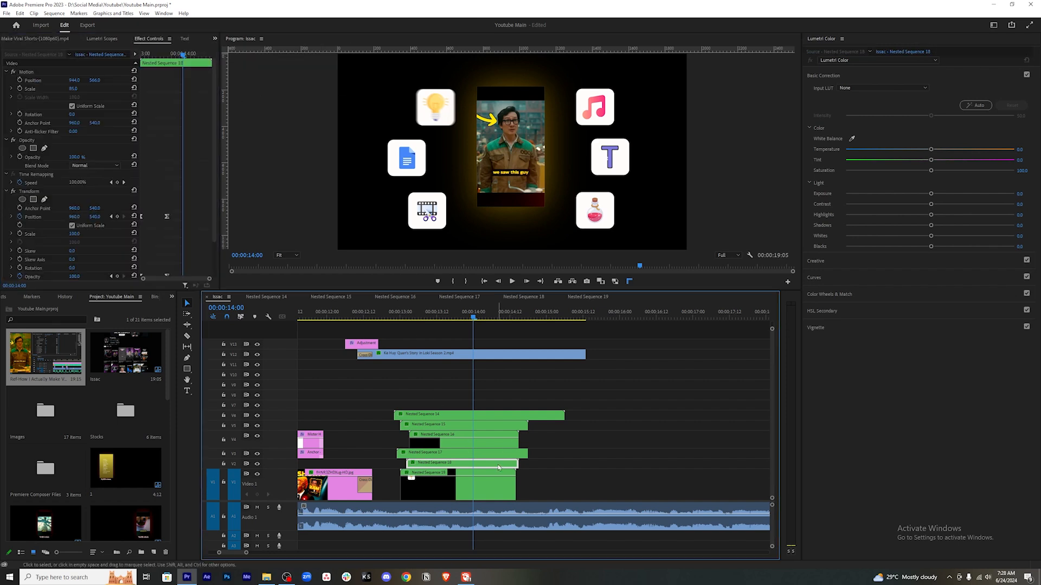
pyautogui.moveTo(71, 178); pyautogui.dragTo(380, 178)
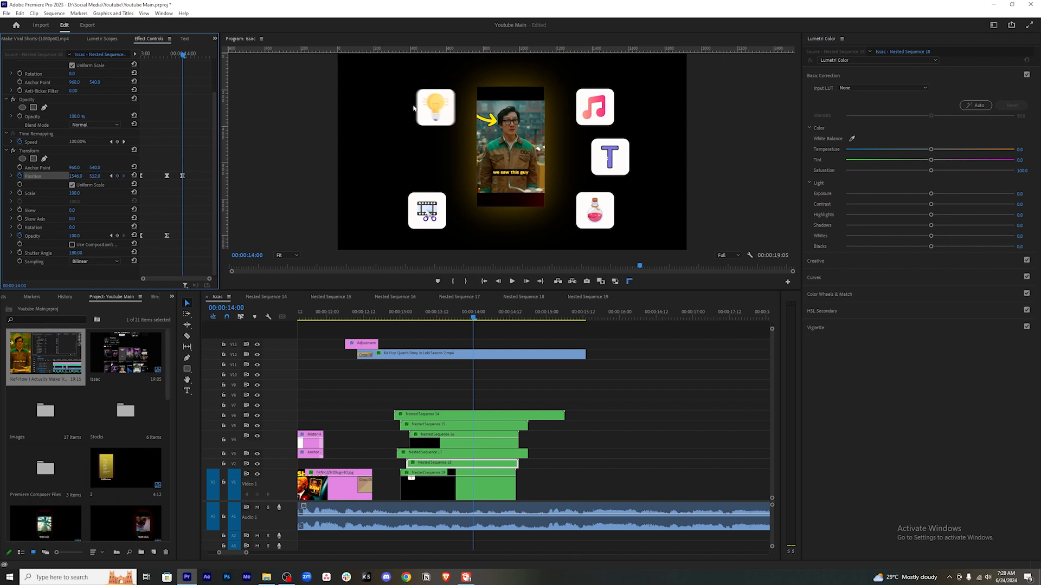
pyautogui.moveTo(475, 317); pyautogui.dragTo(462, 316)
pyautogui.moveTo(458, 316)
pyautogui.mouseDown()
pyautogui.moveTo(477, 320)
pyautogui.moveTo(440, 316)
pyautogui.moveTo(476, 318)
pyautogui.mouseUp()
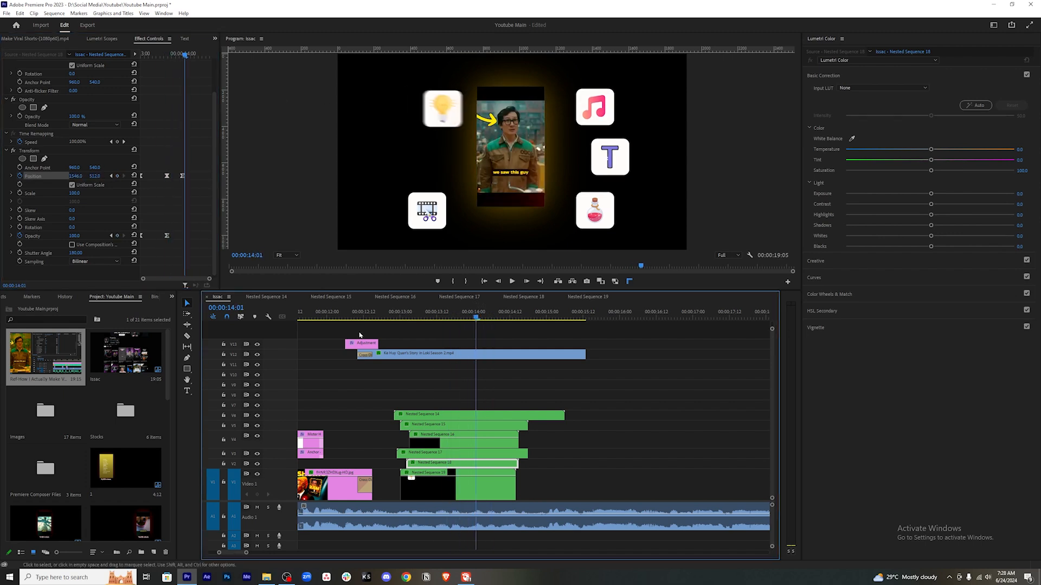
pyautogui.moveTo(182, 176); pyautogui.dragTo(195, 176)
# Add a Position keyframe to the film tile at 00:00:13:22 and keyframe it moving up and inward behind the Loki clip.
pyautogui.click(488, 457)
pyautogui.click(466, 317)
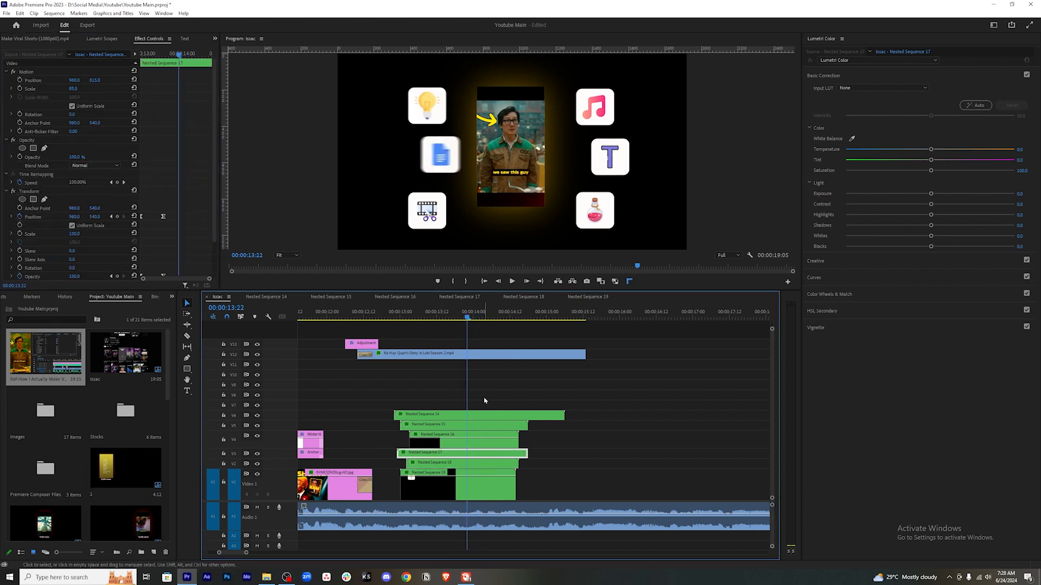
pyautogui.scroll(-1, 118, 201)
pyautogui.click(117, 201)
pyautogui.moveTo(179, 54); pyautogui.dragTo(198, 55)
pyautogui.moveTo(74, 200); pyautogui.dragTo(162, 201)
pyautogui.moveTo(95, 200); pyautogui.dragTo(59, 200)
# Add a holding Position keyframe to the music tile and set its Position to 480, 642 at 00:00:14:07.
pyautogui.moveTo(479, 314); pyautogui.dragTo(458, 295)
pyautogui.click(464, 441)
pyautogui.scroll(-1, 118, 197)
pyautogui.click(117, 192)
pyautogui.moveTo(173, 55); pyautogui.dragTo(198, 56)
pyautogui.moveTo(75, 193); pyautogui.dragTo(16, 193)
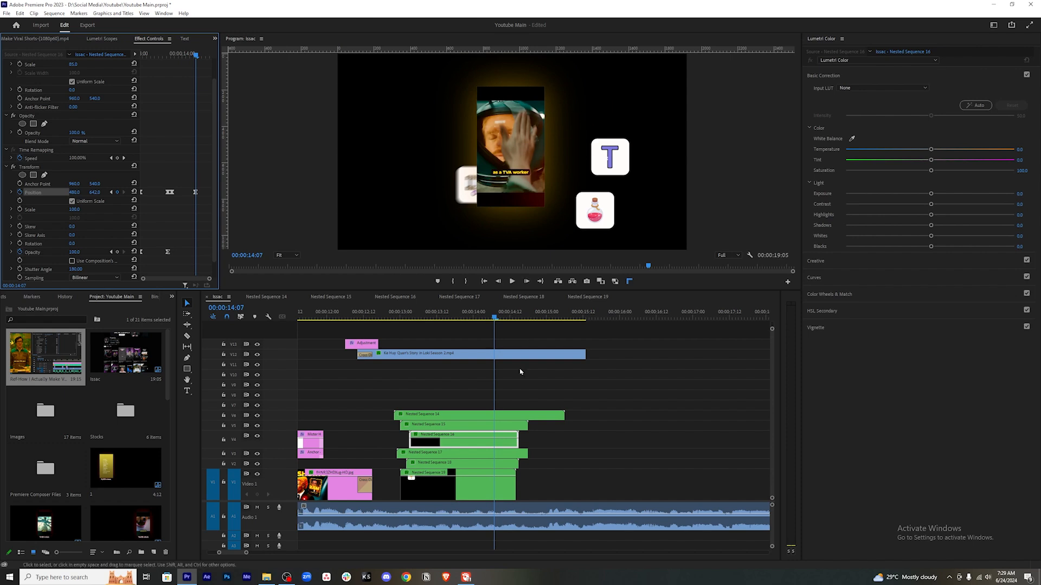
# Set the T tile's Position X to 352 at 00:00:14:11, and keyframe the potion tile moving up and inward by 00:00:14:09.
pyautogui.moveTo(494, 316)
pyautogui.mouseDown()
pyautogui.moveTo(446, 314)
pyautogui.moveTo(486, 316)
pyautogui.mouseUp()
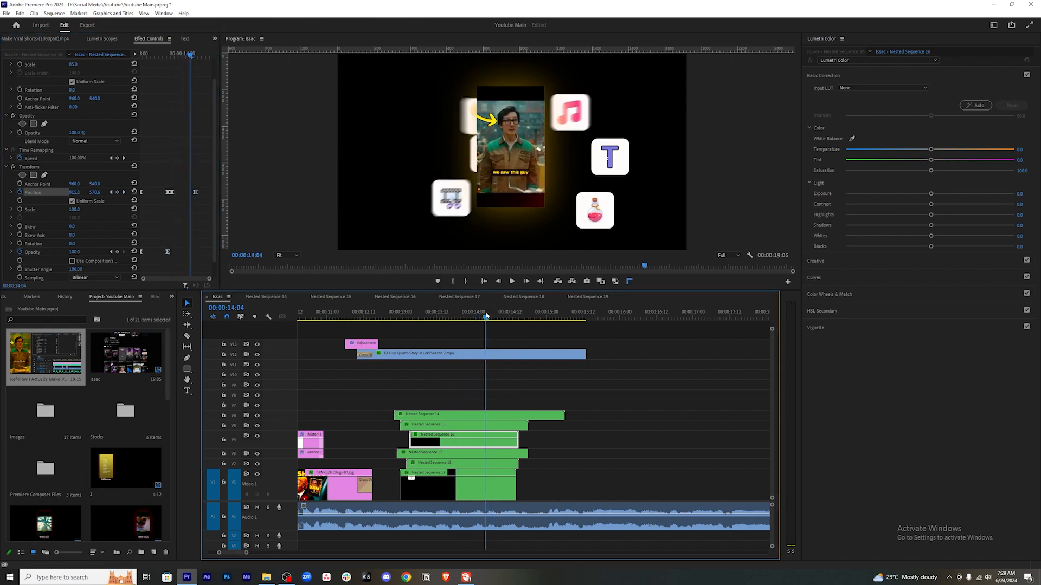
pyautogui.moveTo(75, 178); pyautogui.dragTo(22, 177)
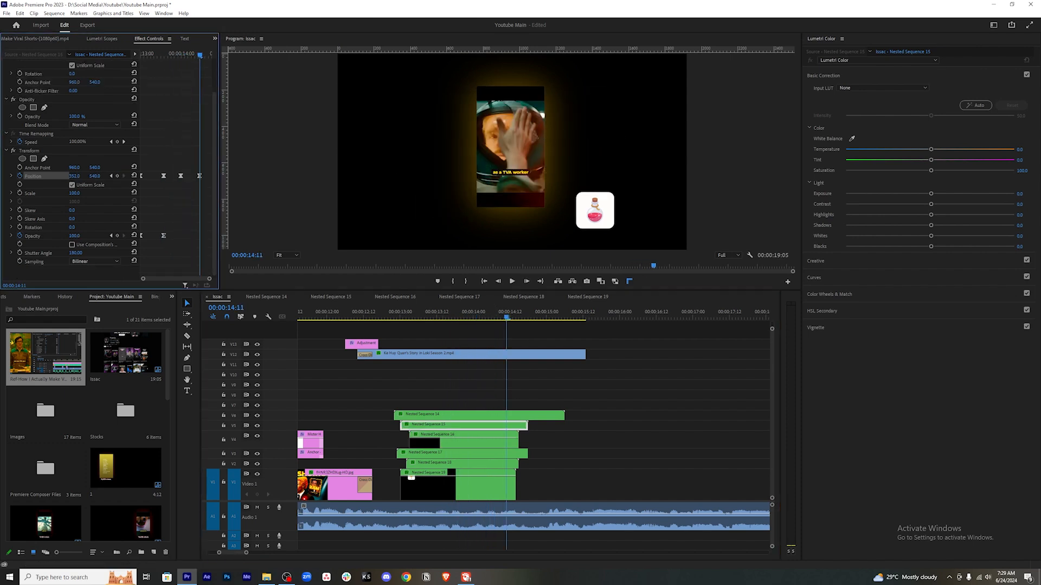
pyautogui.click(505, 415)
pyautogui.moveTo(505, 317); pyautogui.dragTo(454, 316)
pyautogui.click(118, 217)
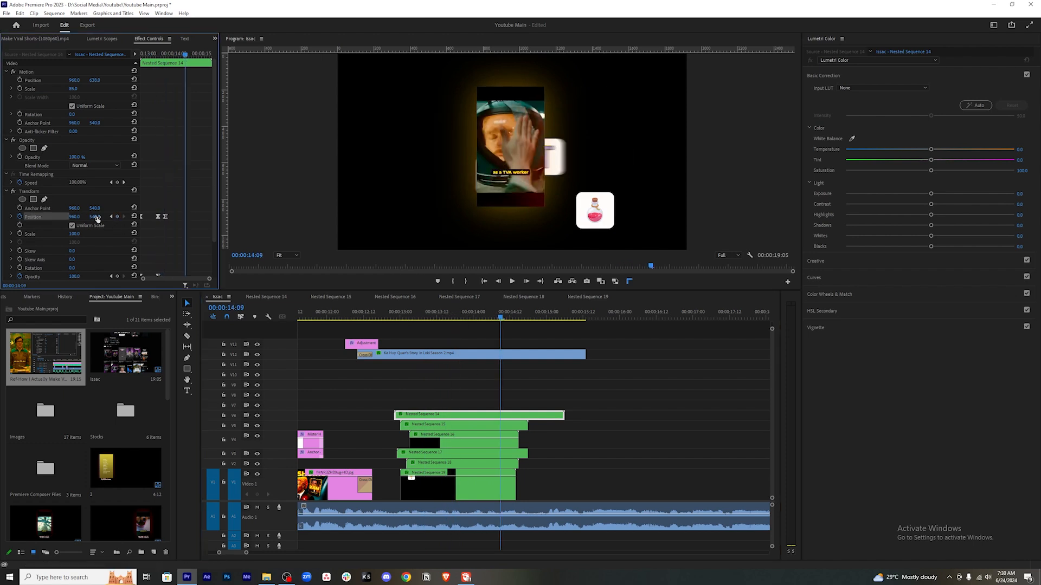
pyautogui.moveTo(95, 217); pyautogui.dragTo(53, 217)
pyautogui.moveTo(74, 217); pyautogui.dragTo(27, 217)
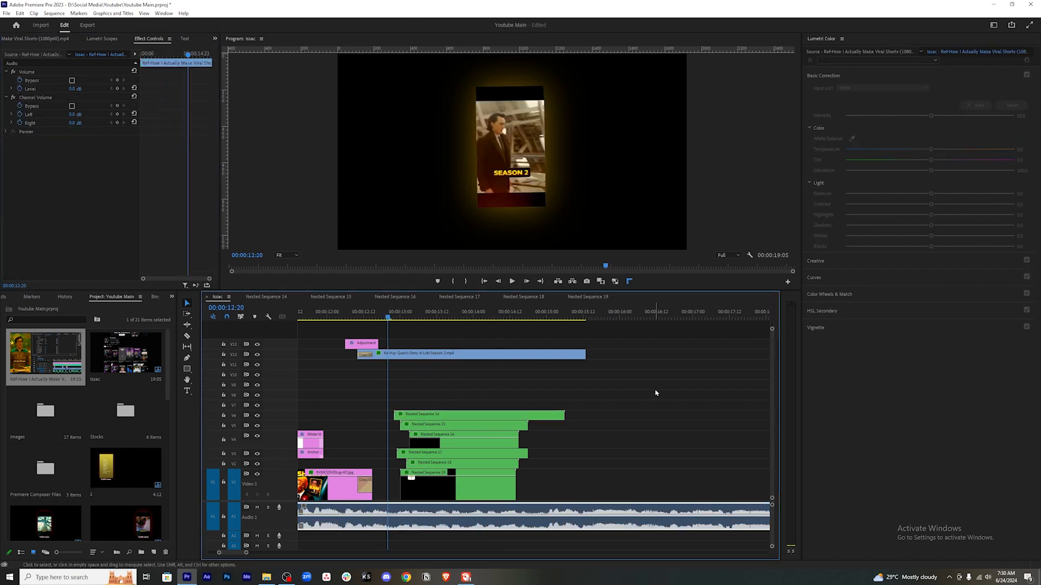
# Duplicate the document tile's settled Position keyframe a few frames later so the tile holds before moving inward.
pyautogui.click(655, 393)
pyautogui.press('space')
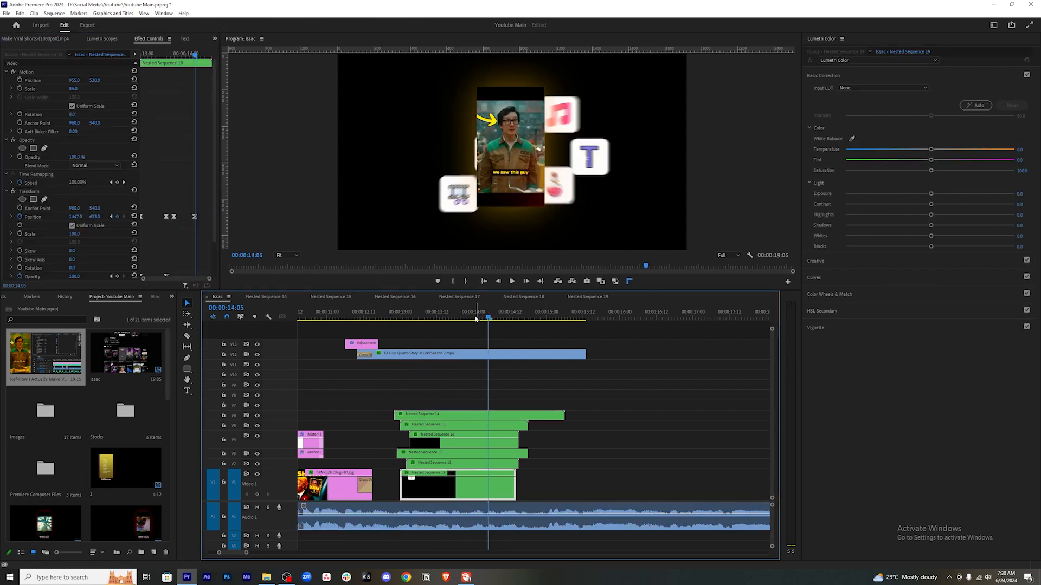
pyautogui.moveTo(476, 319); pyautogui.dragTo(433, 320)
pyautogui.click(543, 492)
pyautogui.click(476, 464)
pyautogui.scroll(-2, 109, 190)
pyautogui.moveTo(159, 55); pyautogui.dragTo(165, 54)
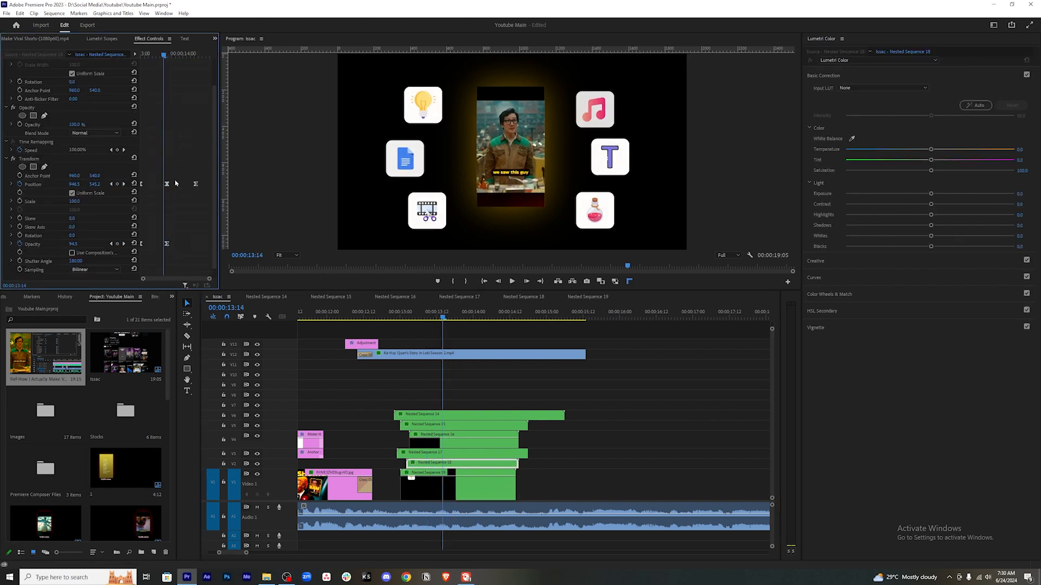
pyautogui.moveTo(169, 187); pyautogui.dragTo(175, 186)
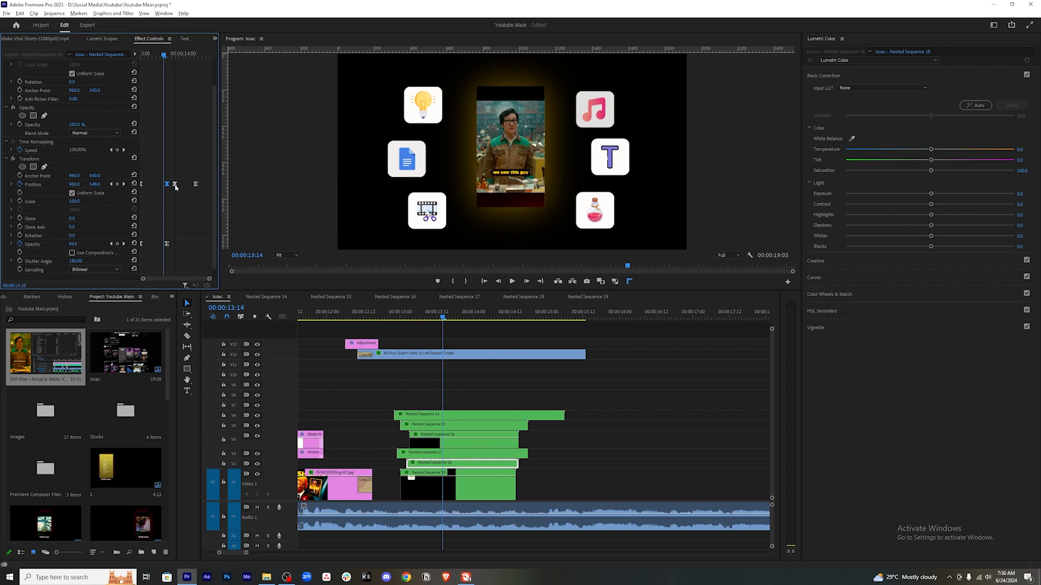
# Play the sequence from about 00:00:12:23 to check how the tiles enter and leave.
pyautogui.press('space')
pyautogui.click(623, 406)
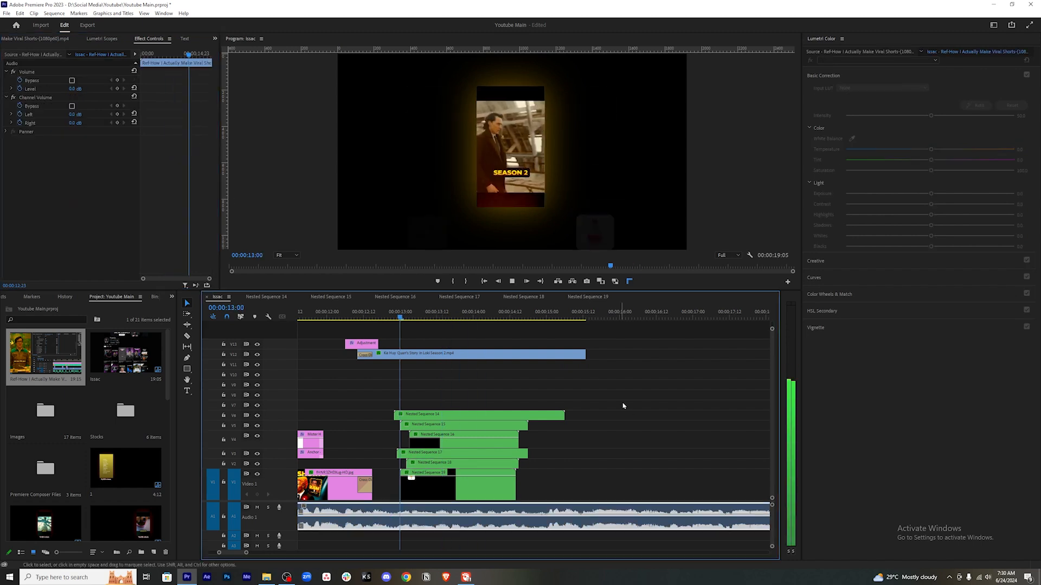
pyautogui.press('space')
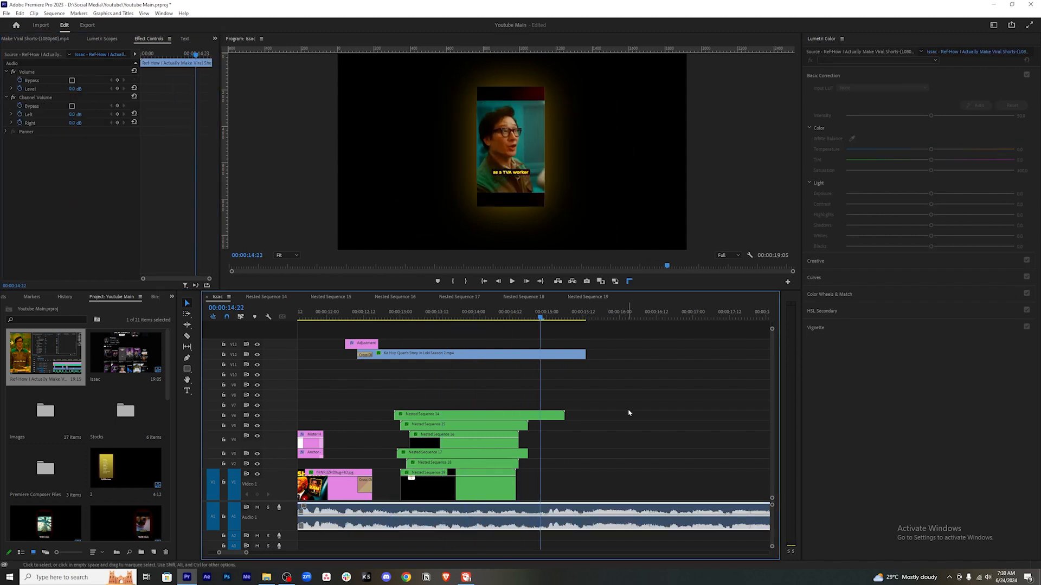
# Save the project and trim the potion, T and film clips to end at 00:00:14:17.
pyautogui.hotkey('ctrl', 's')
pyautogui.moveTo(502, 318); pyautogui.dragTo(525, 325)
pyautogui.moveTo(564, 416); pyautogui.dragTo(529, 418)
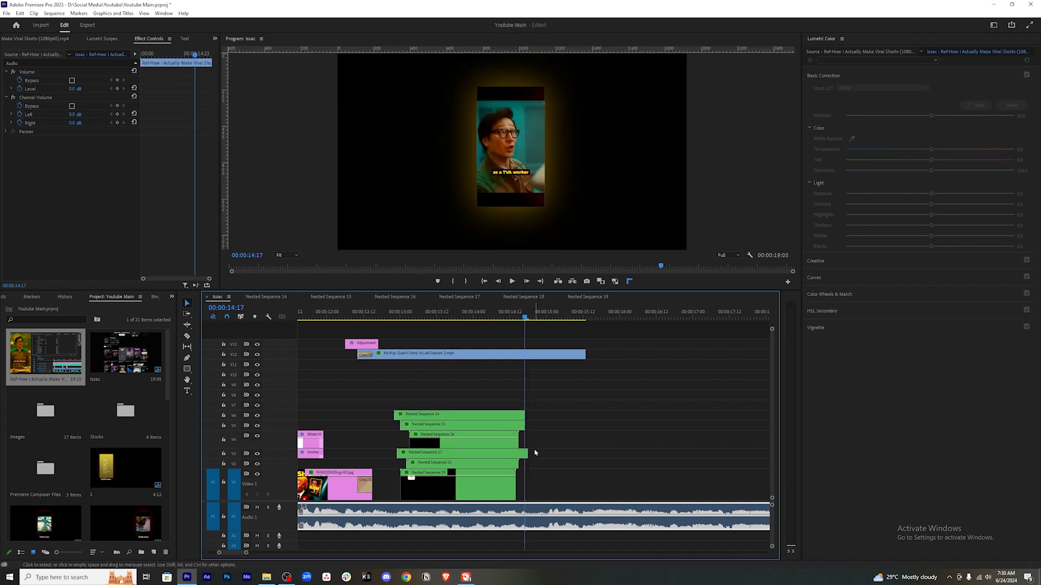
# Add a Transform Scale keyframe to the Loki clip at 00:00:13:22 and set its Scale to 90 at 00:00:14:11.
pyautogui.click(449, 315)
pyautogui.moveTo(449, 315); pyautogui.dragTo(475, 313)
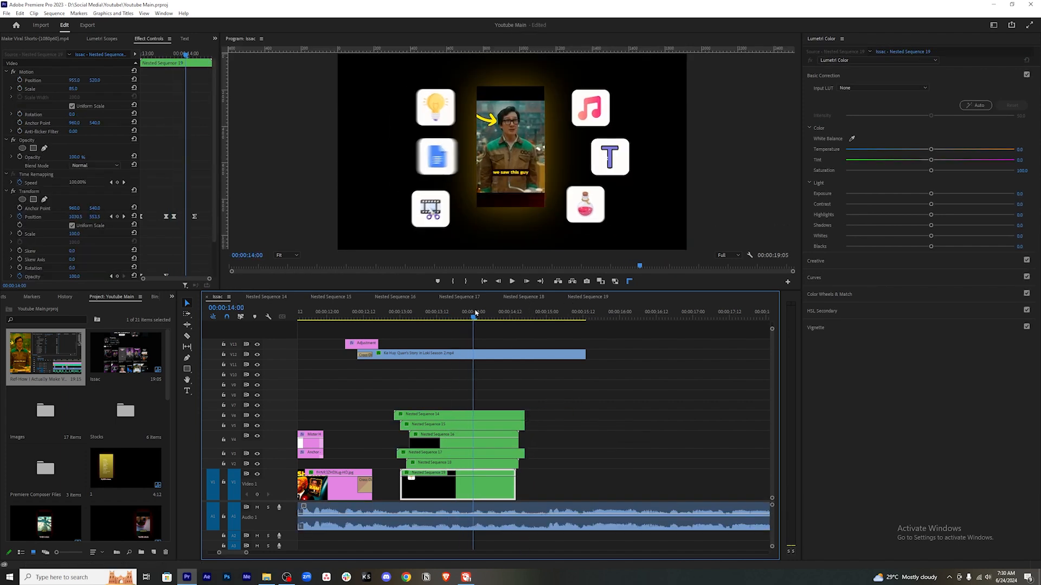
pyautogui.click(467, 315)
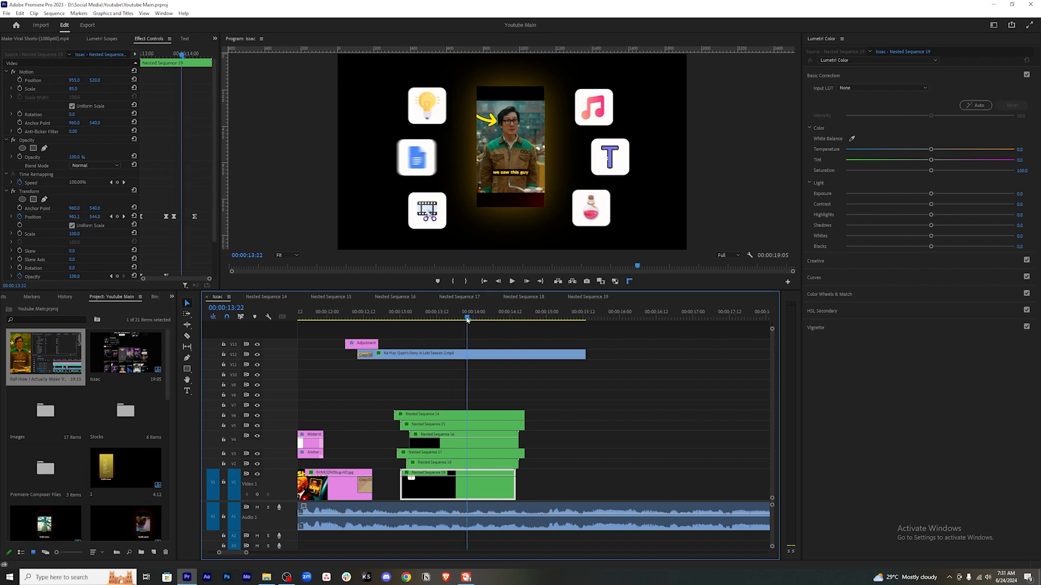
pyautogui.click(474, 354)
pyautogui.scroll(-3, 176, 168)
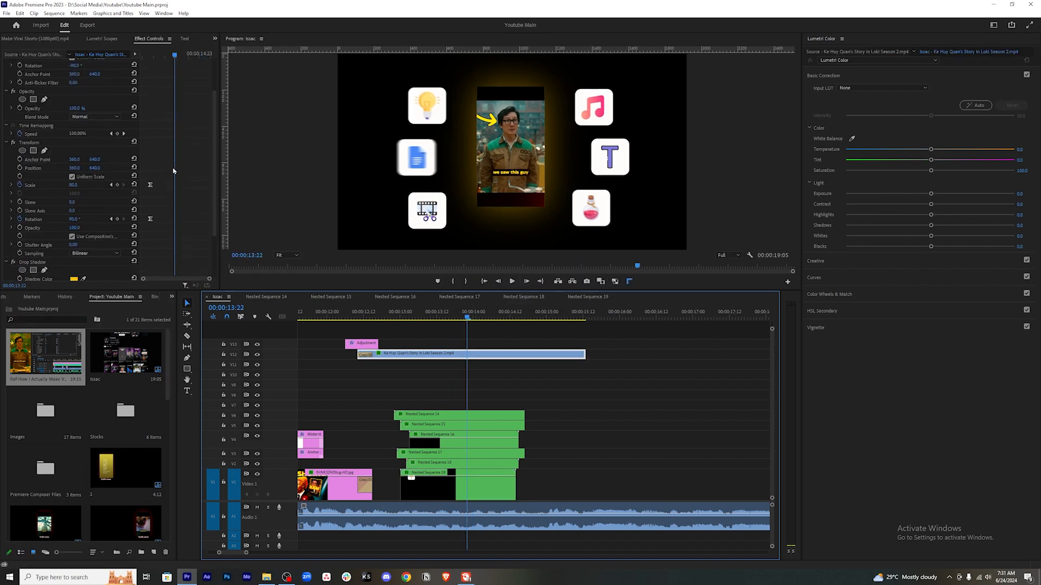
pyautogui.click(118, 186)
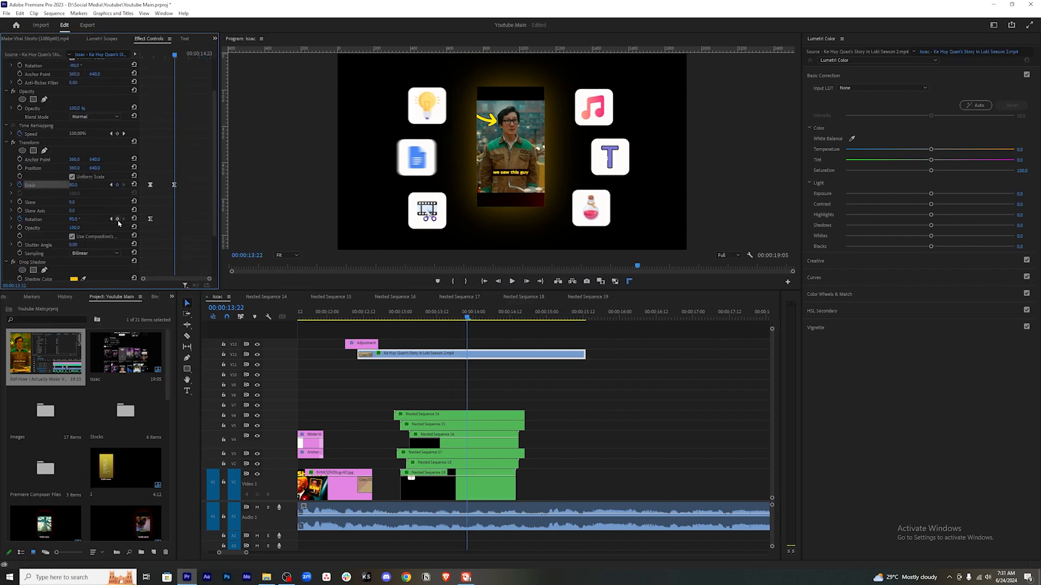
pyautogui.click(188, 55)
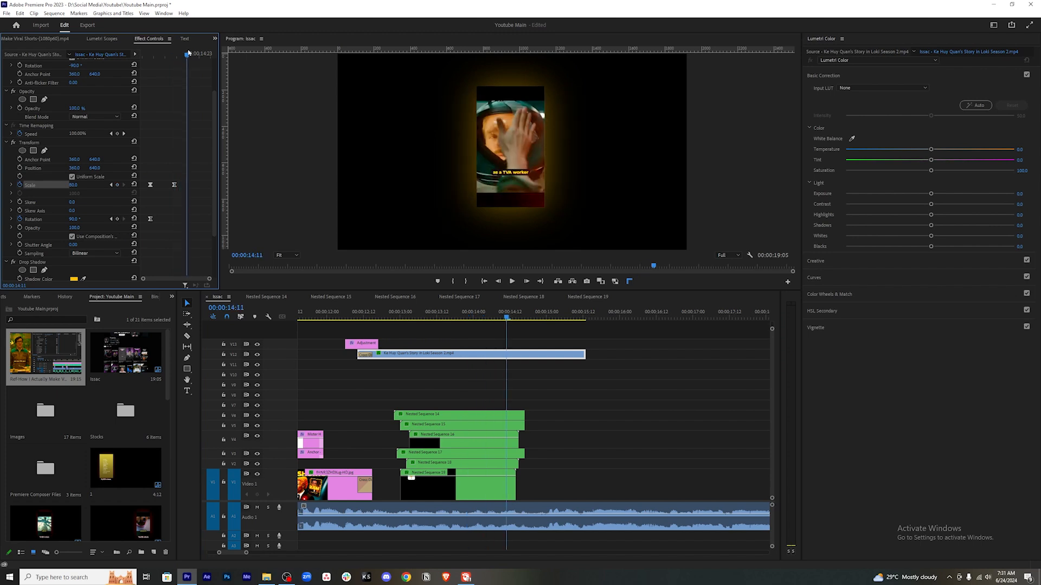
pyautogui.moveTo(73, 188); pyautogui.dragTo(79, 179)
pyautogui.press('Return')
# Play the scene through to about 00:00:14:16 to check the Loki clip's scale-up against the tiles' exit.
pyautogui.click(439, 315)
pyautogui.press('space')
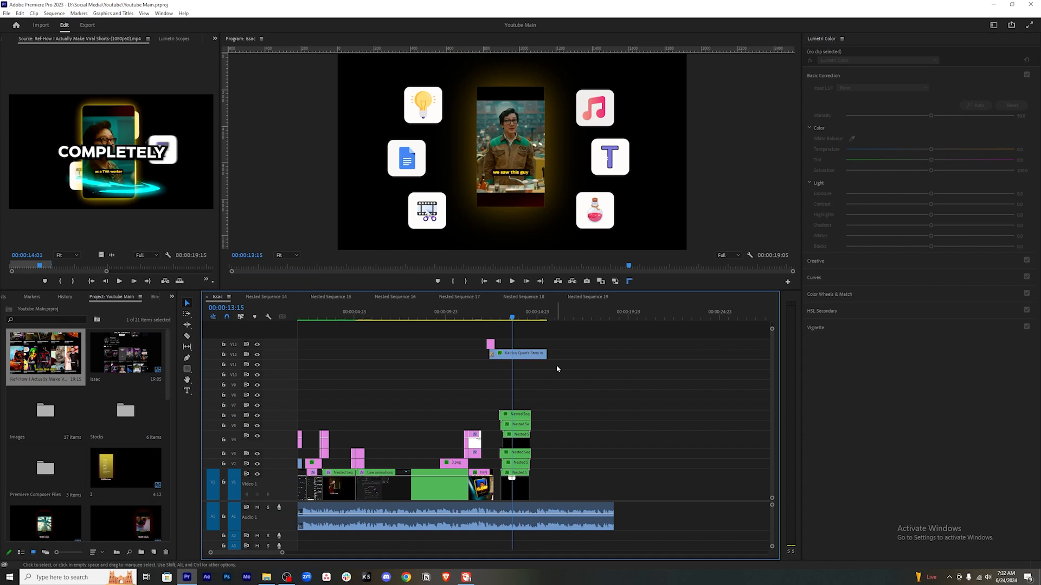
pyautogui.press('=')
pyautogui.press('=')
pyautogui.press('=')
pyautogui.click(485, 318)
pyautogui.moveTo(484, 318); pyautogui.dragTo(408, 319)
pyautogui.press('space')
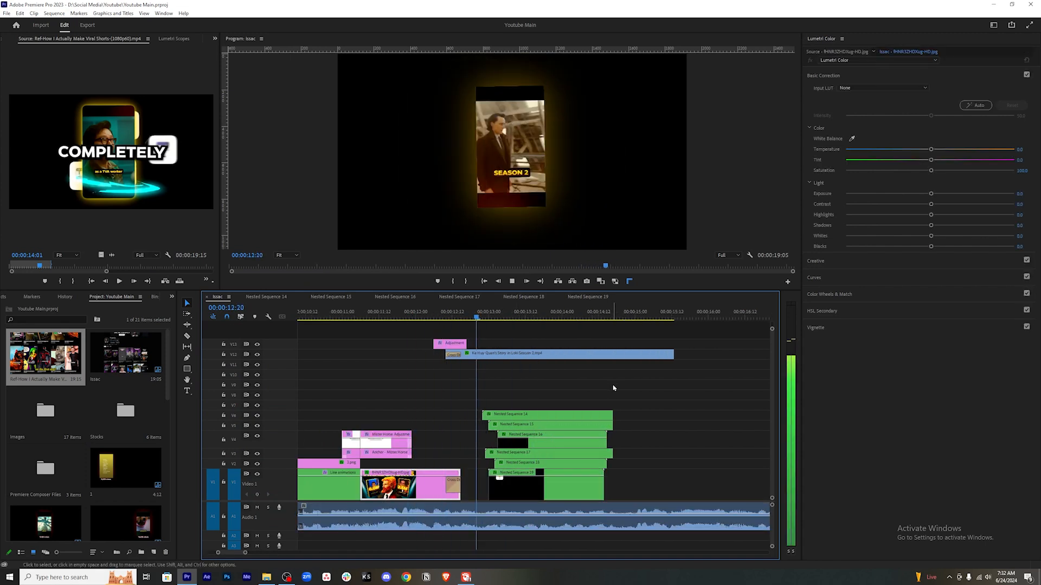
pyautogui.click(681, 373)
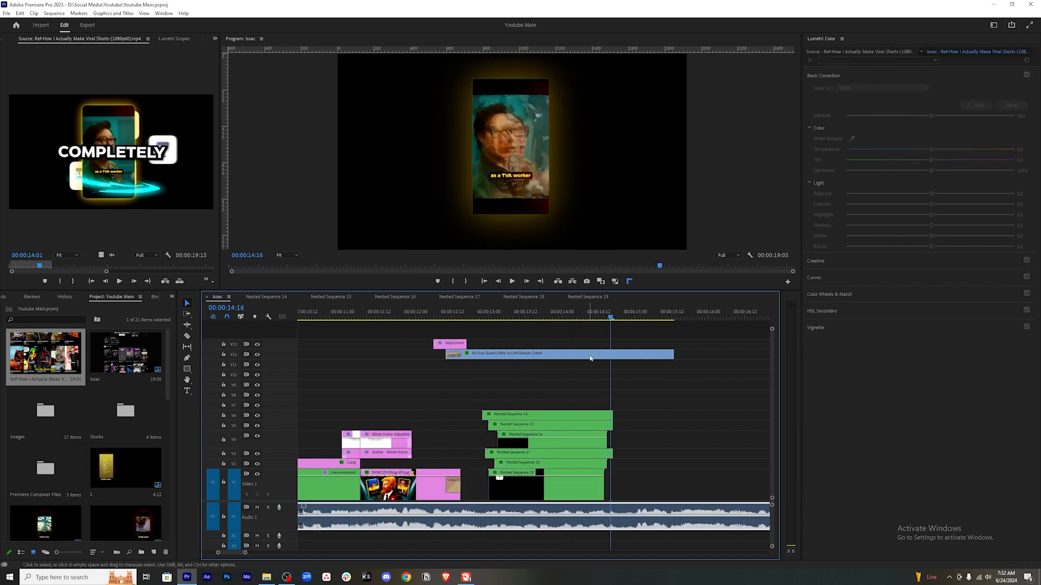
# Set the Loki clip's Transform Scale keyframe at 00:00:14:11 to 100.
pyautogui.click(592, 355)
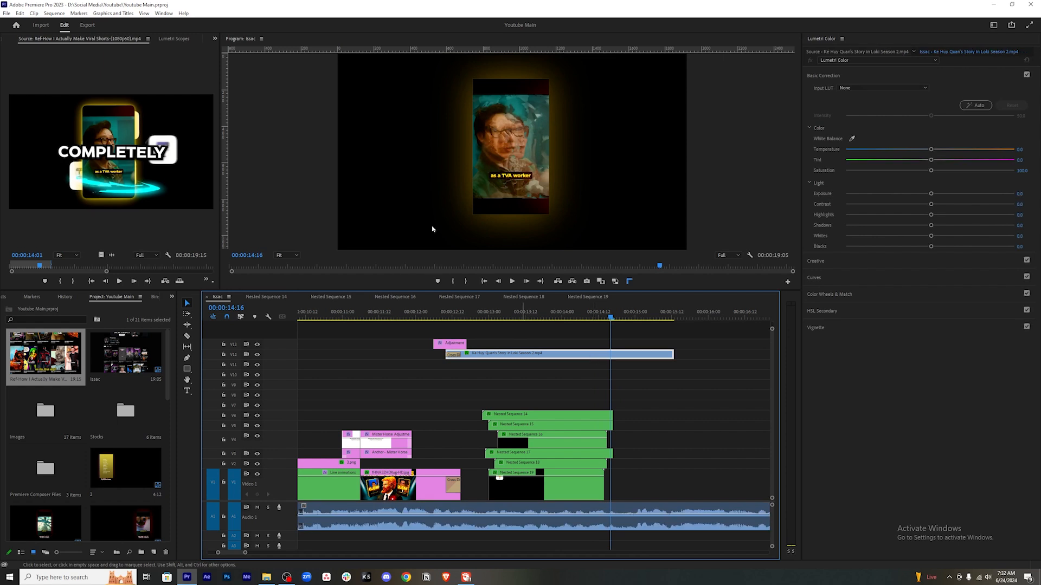
pyautogui.click(214, 38)
pyautogui.click(230, 78)
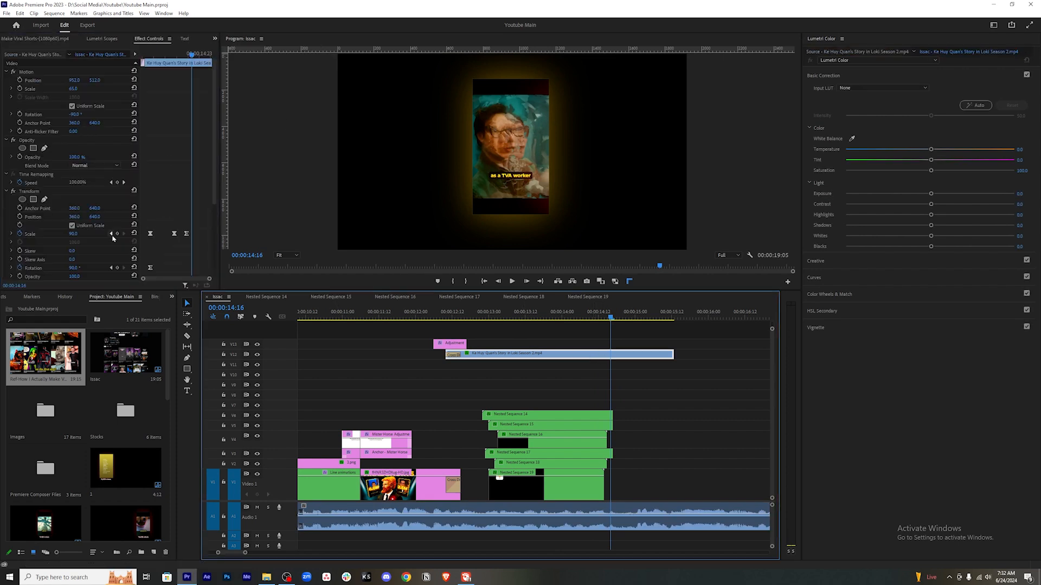
pyautogui.click(111, 233)
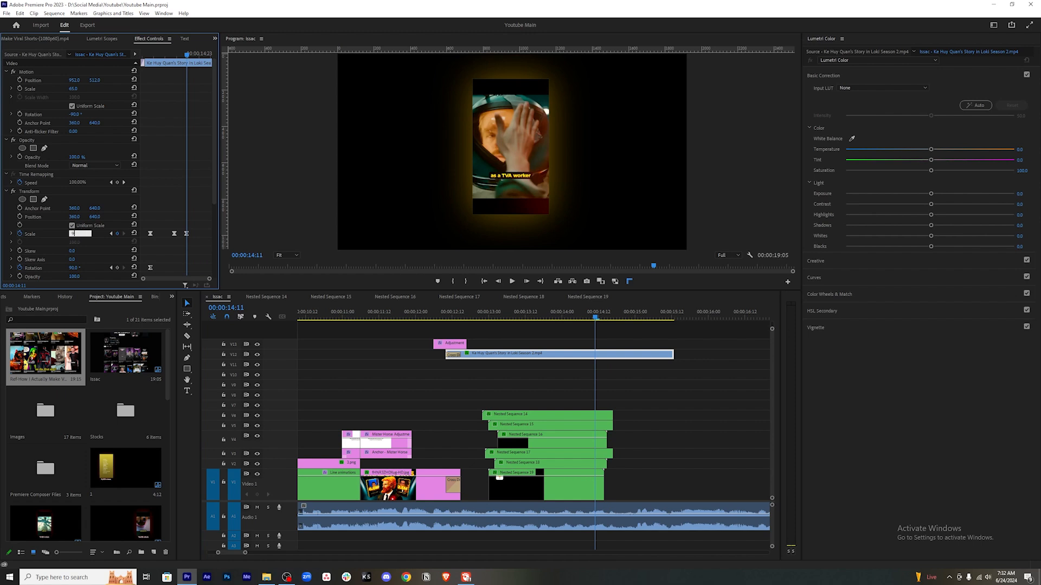
pyautogui.write('5')
pyautogui.press('Return')
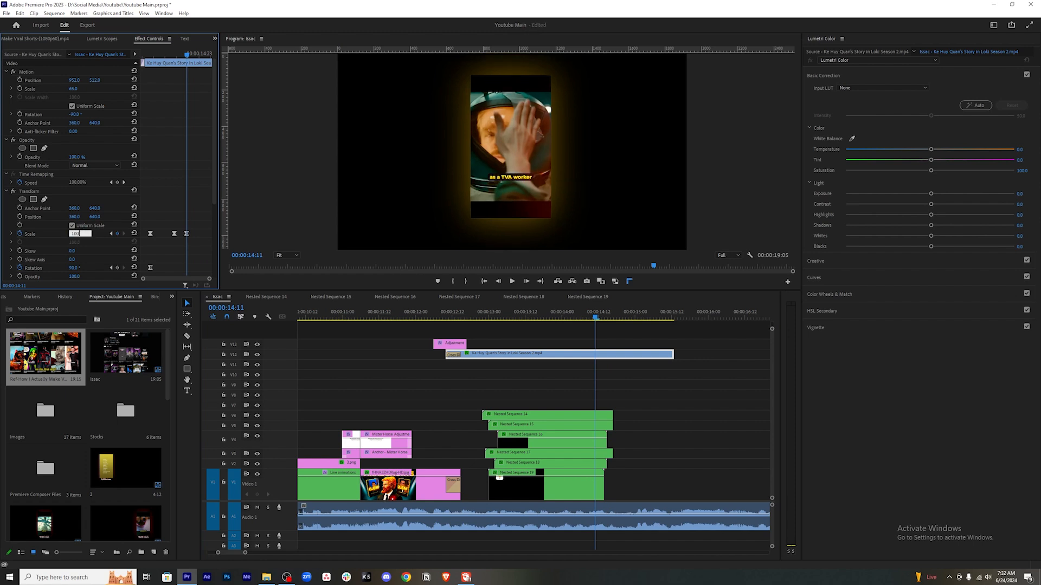
pyautogui.press('Return')
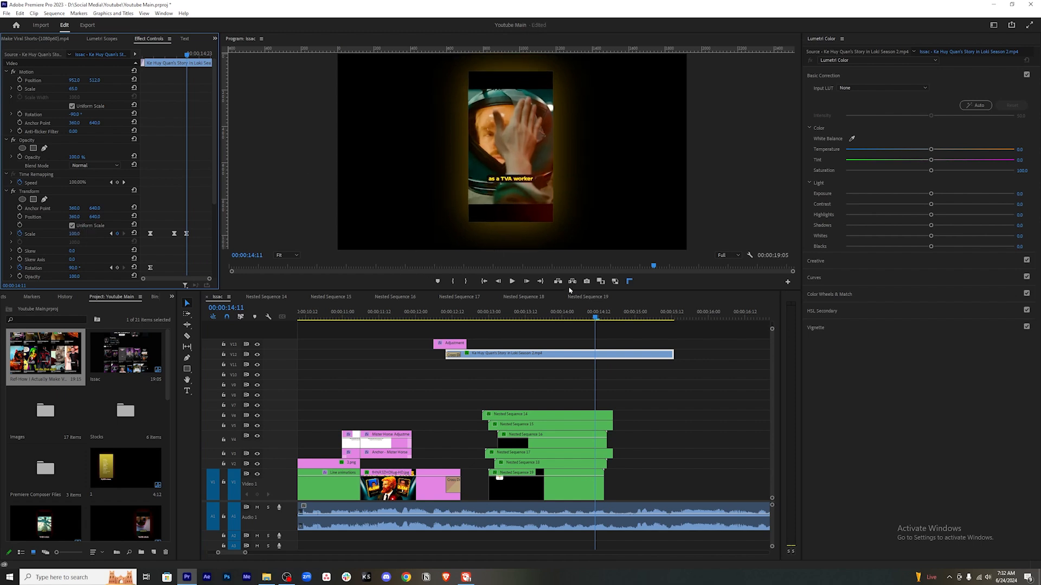
# Replay the Loki clip's scale-up through to 00:00:14:20 and save the project.
pyautogui.click(534, 314)
pyautogui.press('space')
pyautogui.press('space')
pyautogui.hotkey('ctrl', 's')
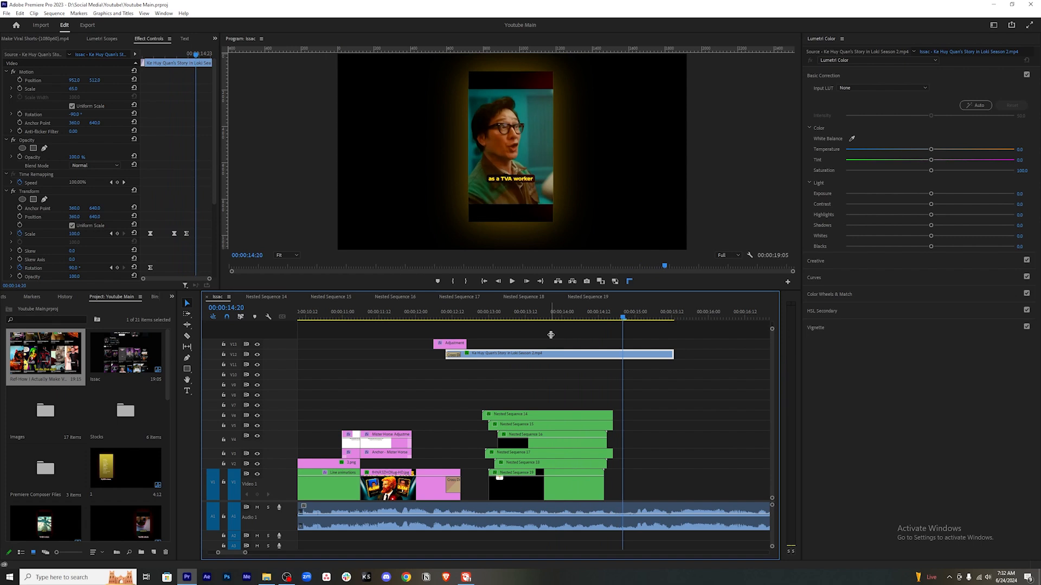
pyautogui.click(576, 342)
pyautogui.click(579, 357)
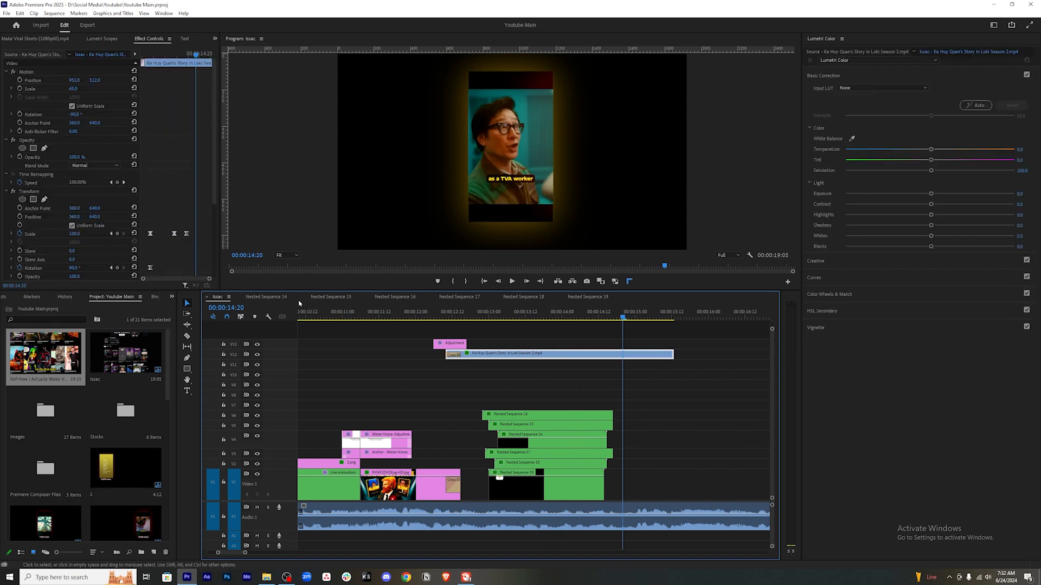
# Step through the reference video between about 00:00:13:43 and 00:00:14:28 to examine the tiles' exit and the clip's scale-up.
pyautogui.doubleClick(51, 352)
pyautogui.press('space')
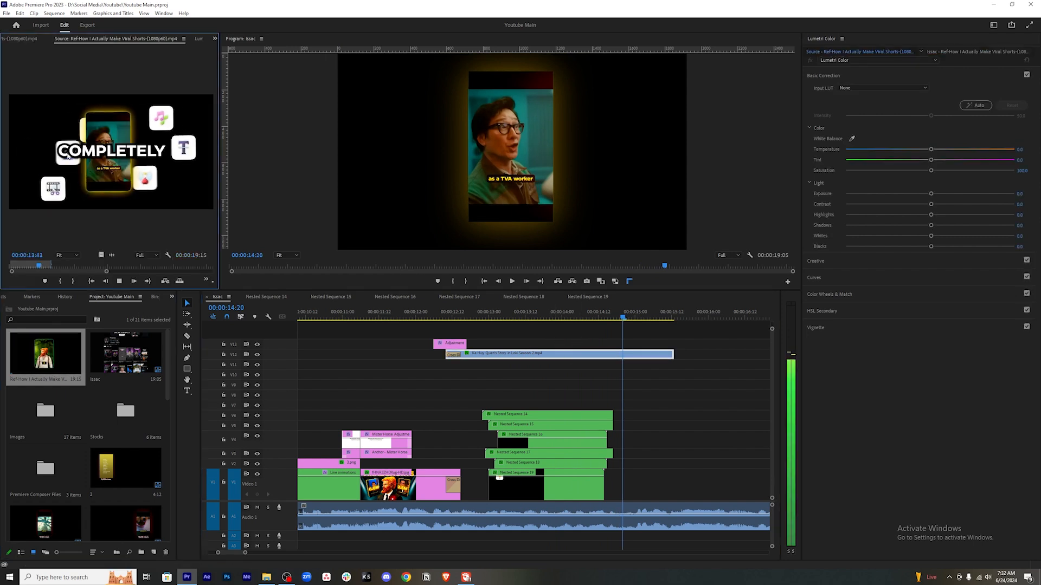
pyautogui.press('Left')
pyautogui.press('Left')
pyautogui.press('Left')
pyautogui.press('Left')
pyautogui.press('Left')
pyautogui.press('Left')
pyautogui.press('Left')
pyautogui.press('Left')
pyautogui.press('Left')
pyautogui.press('Left')
pyautogui.press('Left')
pyautogui.press('Left')
pyautogui.press('Left')
pyautogui.press('Left')
pyautogui.press('Left')
pyautogui.press('Left')
pyautogui.press('Left')
pyautogui.press('Left')
pyautogui.press('Left')
pyautogui.press('Left')
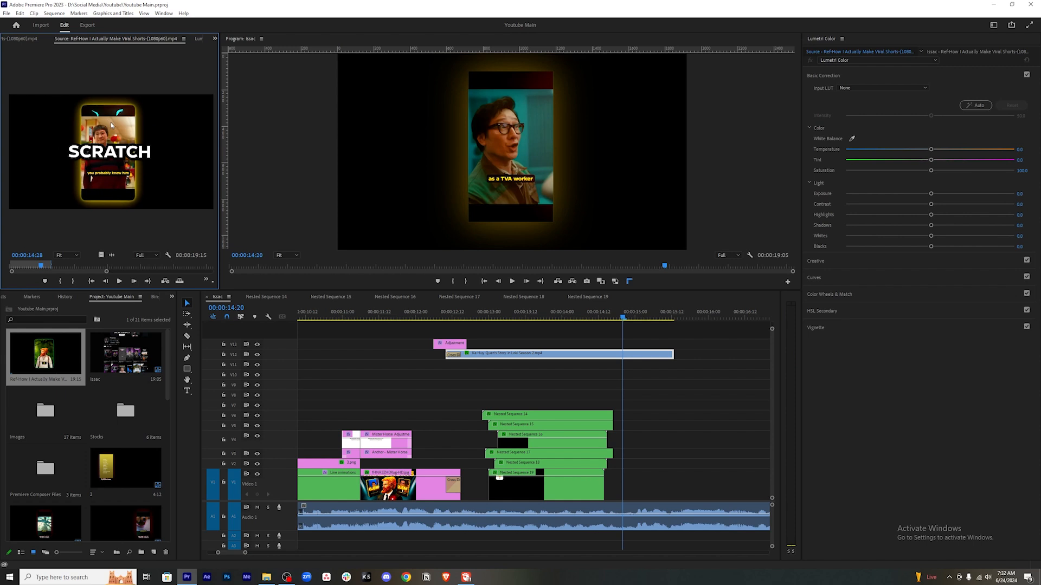
pyautogui.press('Right')
pyautogui.press('Right')
pyautogui.press('Right')
pyautogui.press('Right')
pyautogui.press('Right')
pyautogui.press('Right')
pyautogui.press('Right')
pyautogui.press('Right')
pyautogui.press('Right')
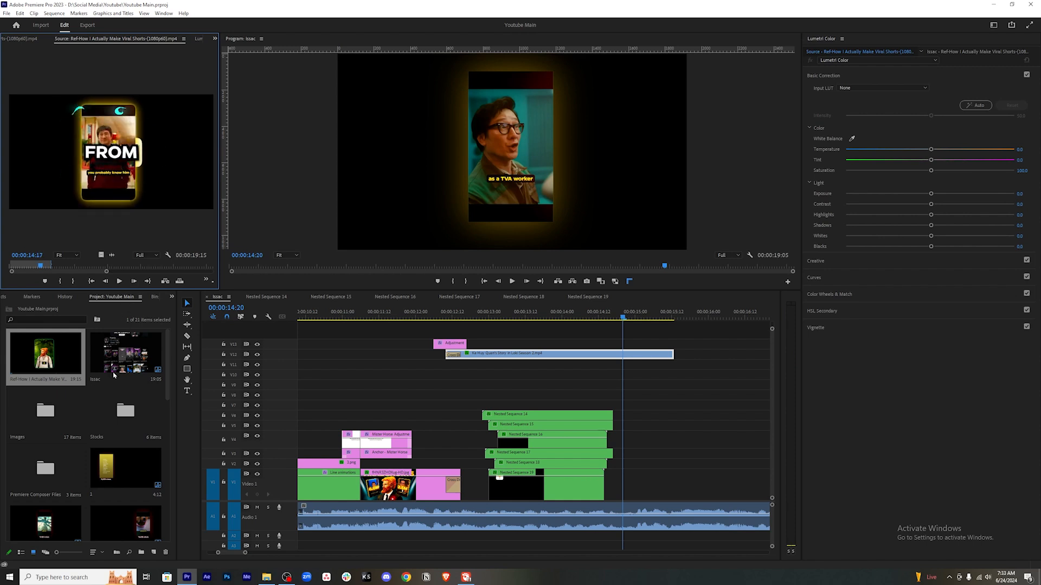
# Review the sequence's opening section around 00:00:01:19, including the green scribble animation over the channel analytics.
pyautogui.click(672, 410)
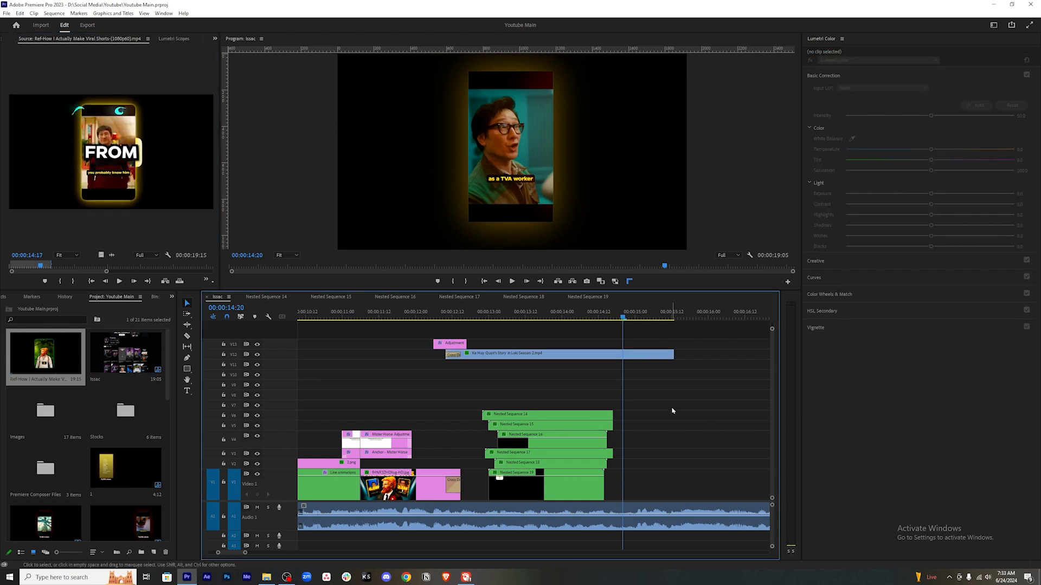
pyautogui.press('-')
pyautogui.press('-')
pyautogui.press('-')
pyautogui.press('-')
pyautogui.moveTo(364, 316); pyautogui.dragTo(306, 316)
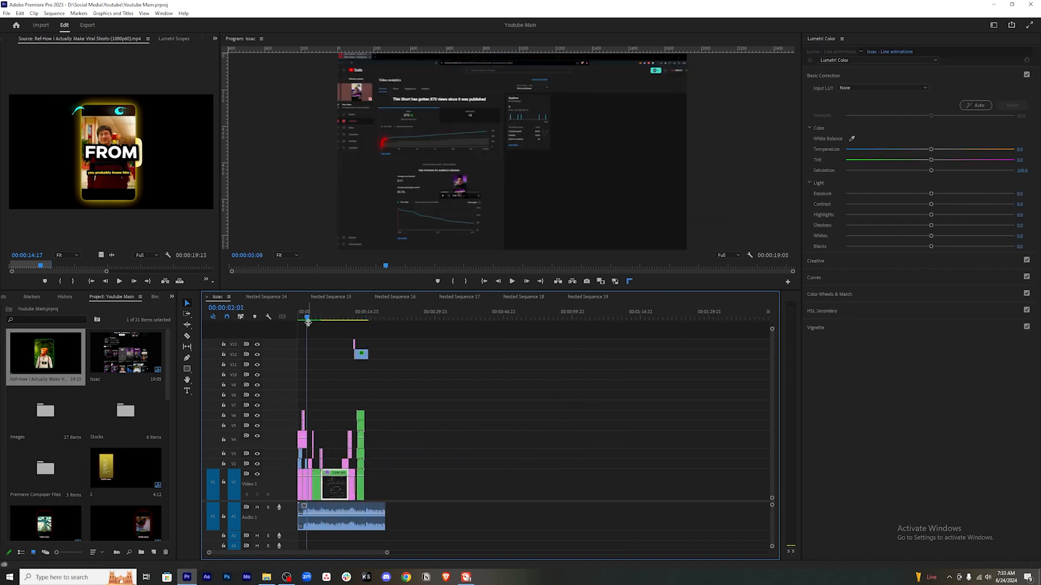
pyautogui.press('=')
pyautogui.press('=')
pyautogui.press('=')
pyautogui.press('=')
pyautogui.click(432, 311)
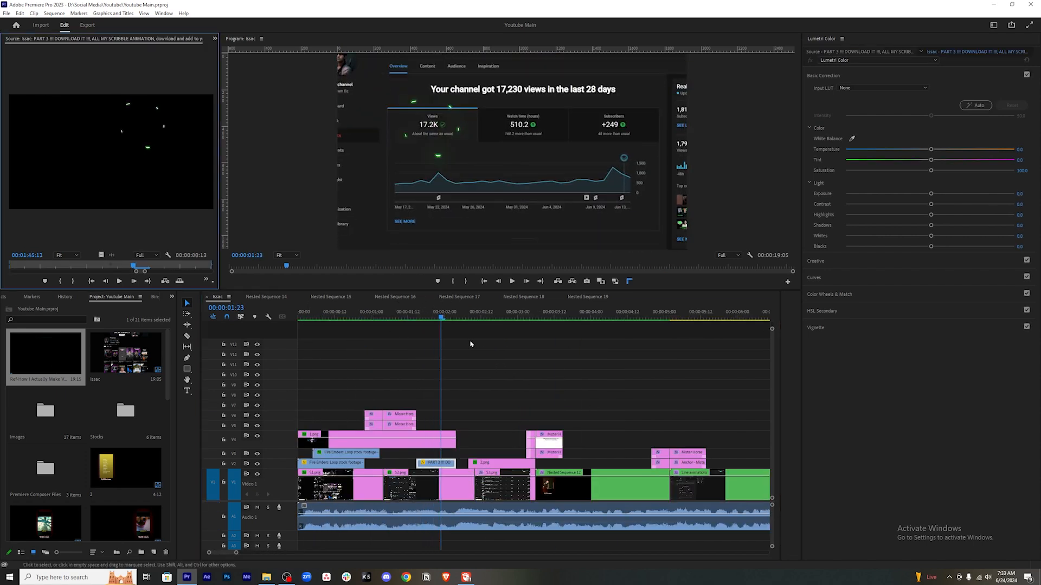
pyautogui.moveTo(441, 313); pyautogui.dragTo(430, 313)
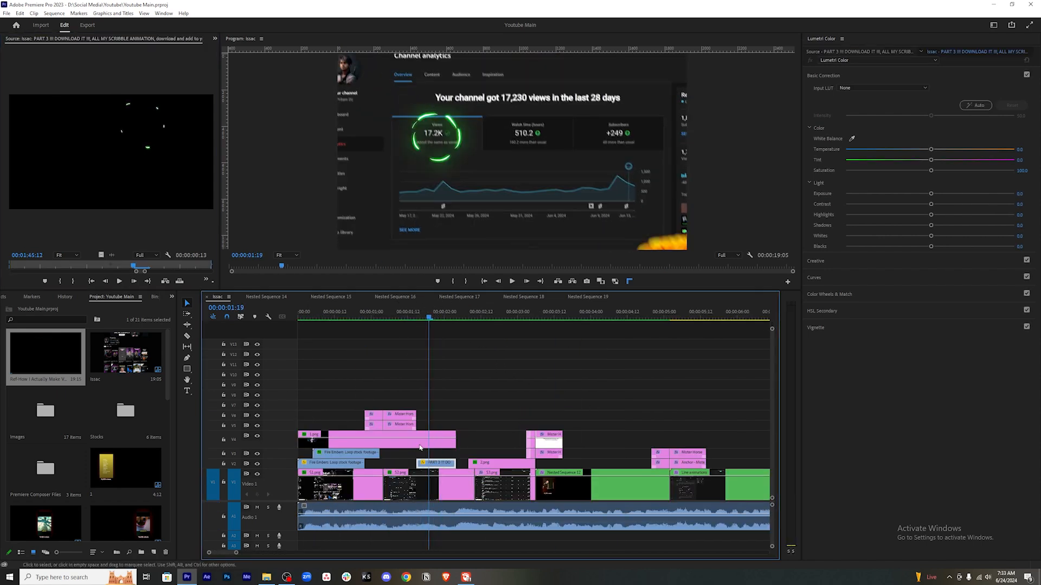
pyautogui.click(453, 400)
# Return to the Loki scene and play the reference video from 00:00:14:37 to about 00:00:16:19 to examine the 1M views move.
pyautogui.press('-')
pyautogui.press('-')
pyautogui.press('-')
pyautogui.moveTo(412, 318); pyautogui.dragTo(415, 317)
pyautogui.press('=')
pyautogui.press('=')
pyautogui.press('=')
pyautogui.moveTo(537, 311); pyautogui.dragTo(628, 313)
pyautogui.doubleClick(45, 351)
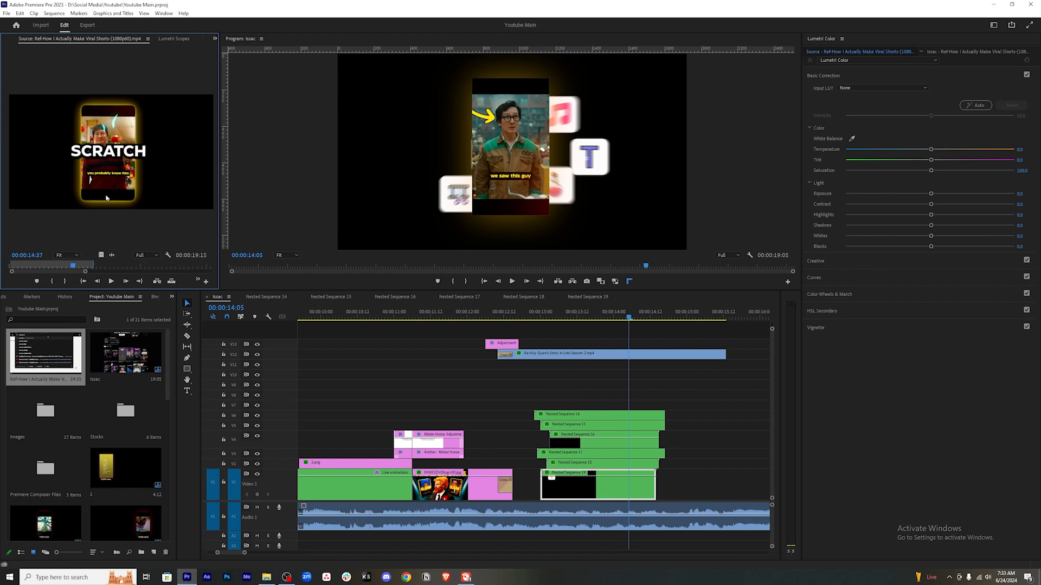
pyautogui.press('space')
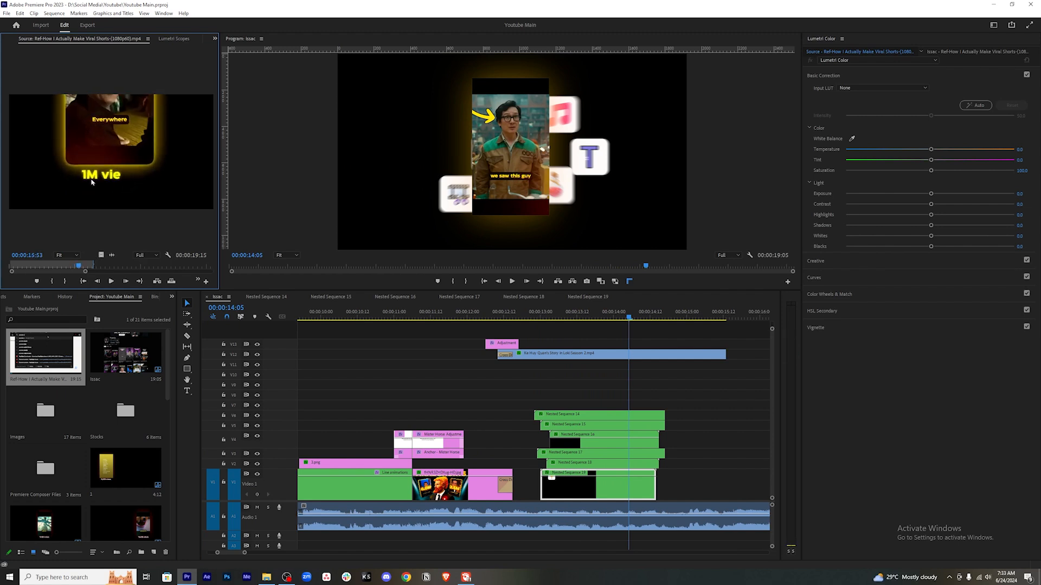
pyautogui.press('space')
pyautogui.press('space')
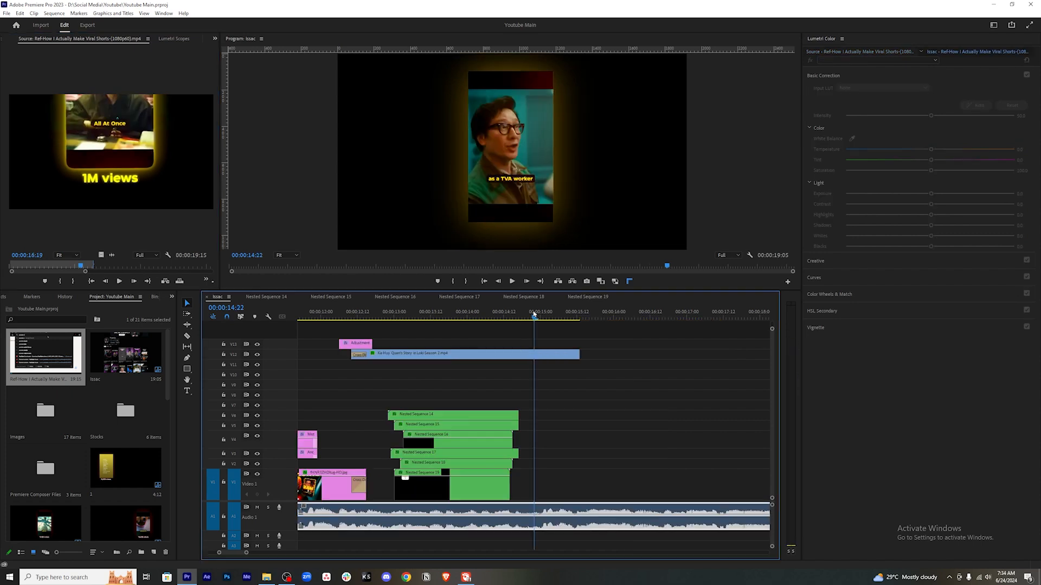
# Add Transform Position and Scale keyframes to the Loki clip at 00:00:14:22 and extend the clip's end past 00:00:16:00.
pyautogui.click(558, 332)
pyautogui.click(556, 357)
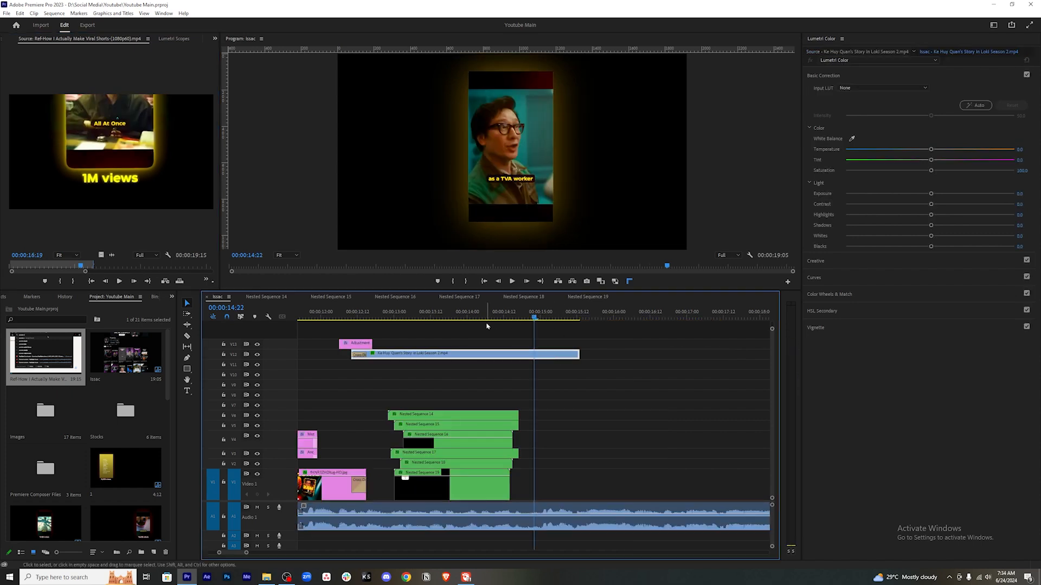
pyautogui.click(213, 39)
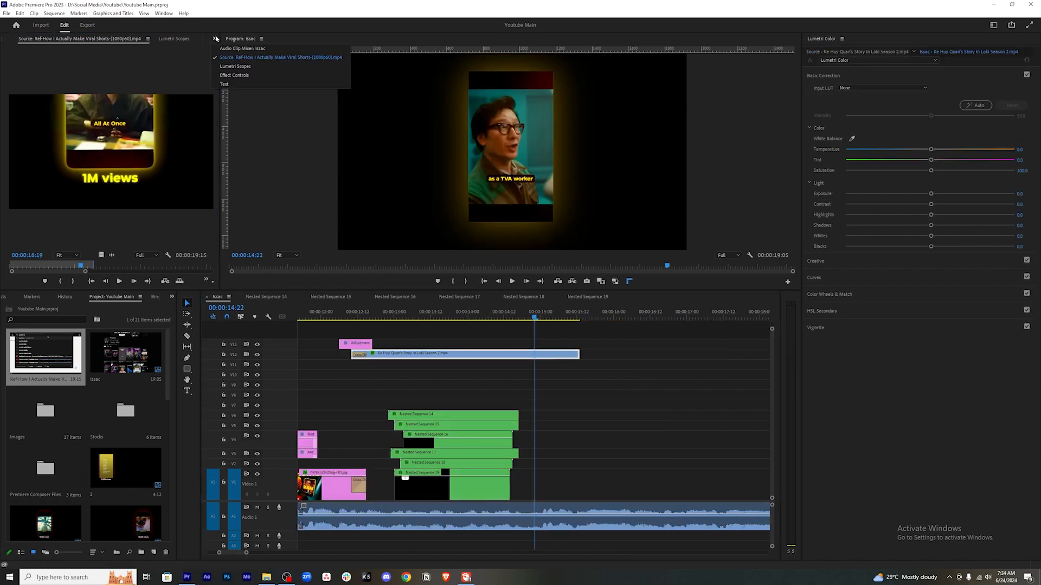
pyautogui.click(246, 76)
pyautogui.click(530, 356)
pyautogui.scroll(-2, 159, 198)
pyautogui.click(20, 160)
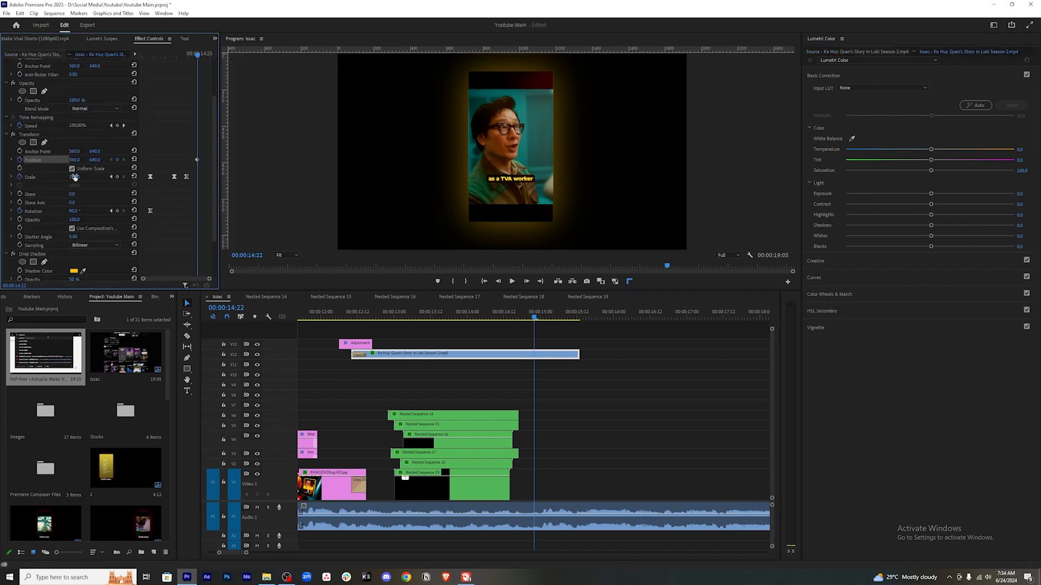
pyautogui.click(117, 177)
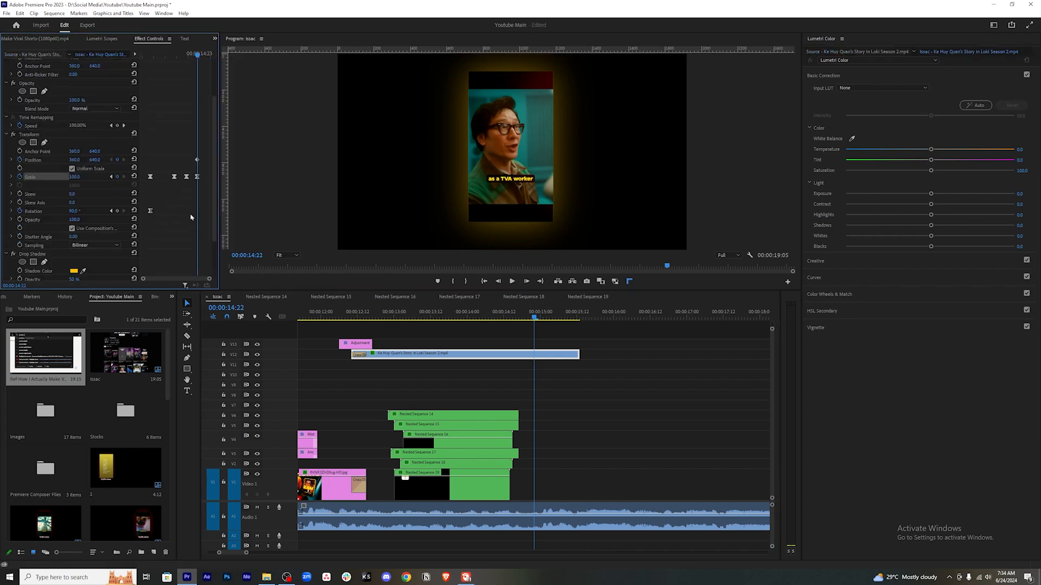
pyautogui.moveTo(579, 354); pyautogui.dragTo(633, 355)
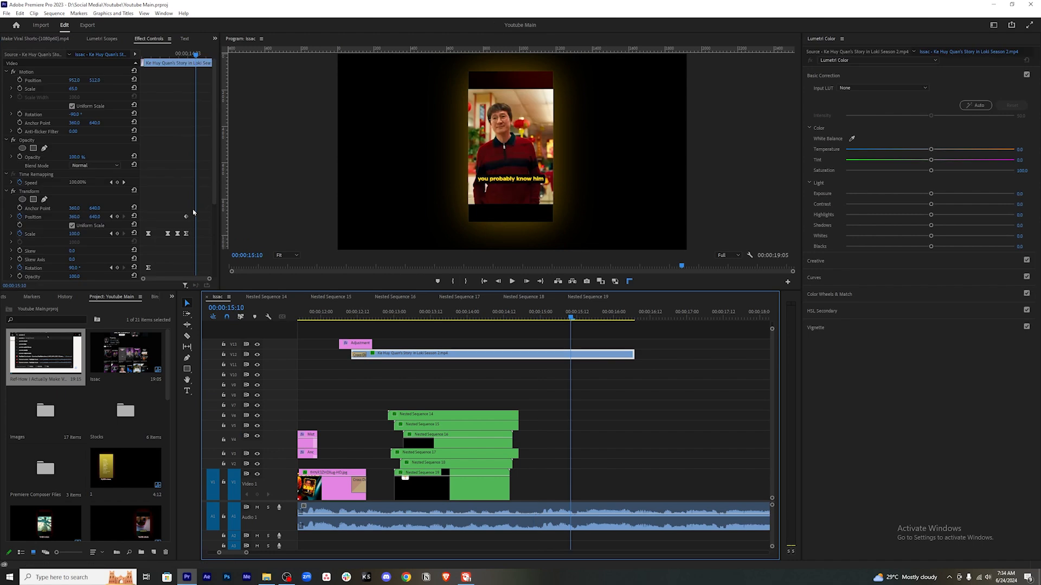
pyautogui.moveTo(193, 210); pyautogui.dragTo(189, 226)
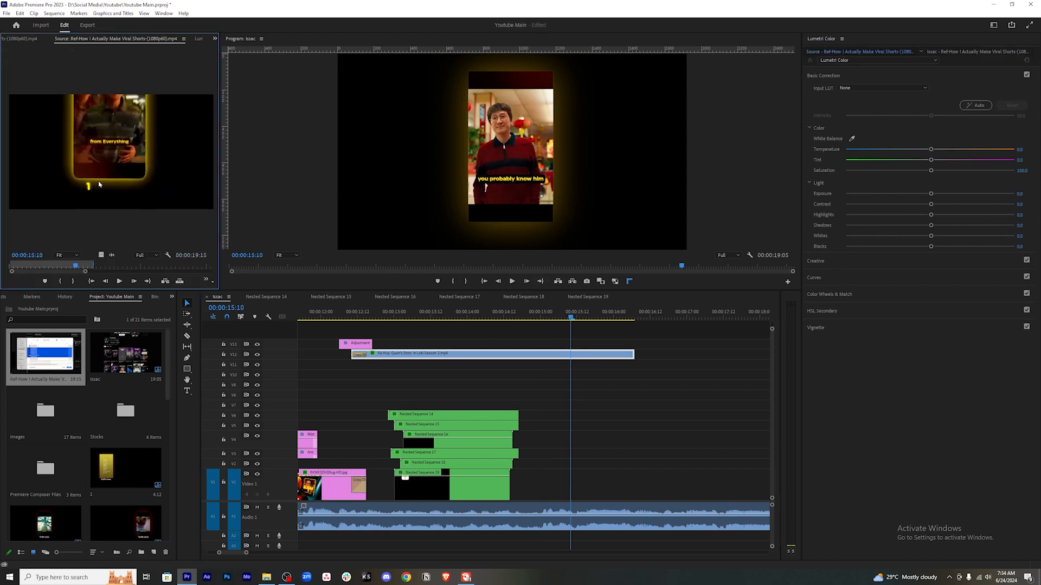
# Step through the reference video from about 00:00:15:07 to 00:00:15:46 to examine the clip's upward move and the 1M views text reveal.
pyautogui.press('space')
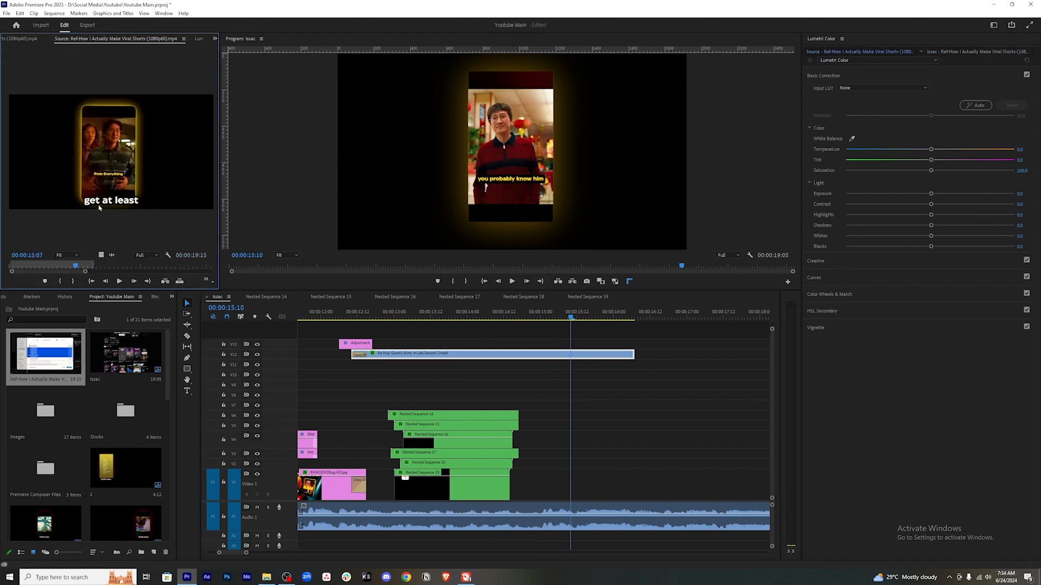
pyautogui.press('Right')
pyautogui.press('Right')
pyautogui.press('Right')
pyautogui.press('Right')
pyautogui.press('Right')
pyautogui.press('Right')
pyautogui.press('Right')
pyautogui.press('Right')
pyautogui.press('Right')
pyautogui.press('Right')
pyautogui.press('Right')
pyautogui.press('Right')
pyautogui.press('Right')
pyautogui.press('Right')
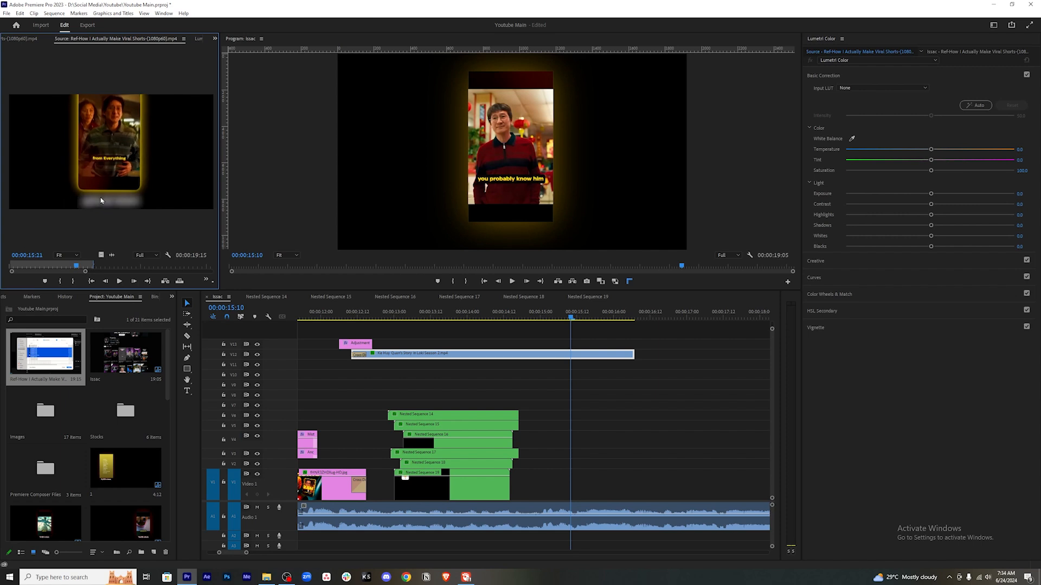
pyautogui.press('Right')
pyautogui.press('Right')
pyautogui.press('Right')
pyautogui.press('Right')
pyautogui.press('Right')
pyautogui.press('Right')
pyautogui.press('Right')
pyautogui.press('Right')
pyautogui.press('Right')
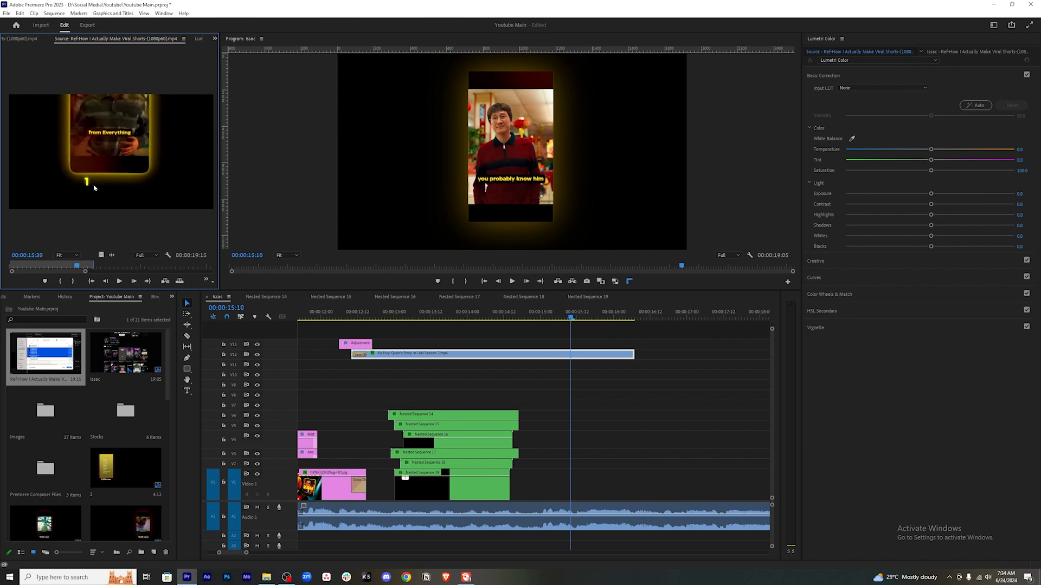
pyautogui.press('Right')
pyautogui.press('Right')
pyautogui.press('Right')
pyautogui.press('Right')
pyautogui.press('Right')
pyautogui.press('Right')
pyautogui.press('Right')
pyautogui.press('Right')
pyautogui.press('Right')
pyautogui.press('Right')
pyautogui.press('Right')
pyautogui.press('Right')
pyautogui.press('Right')
pyautogui.press('Right')
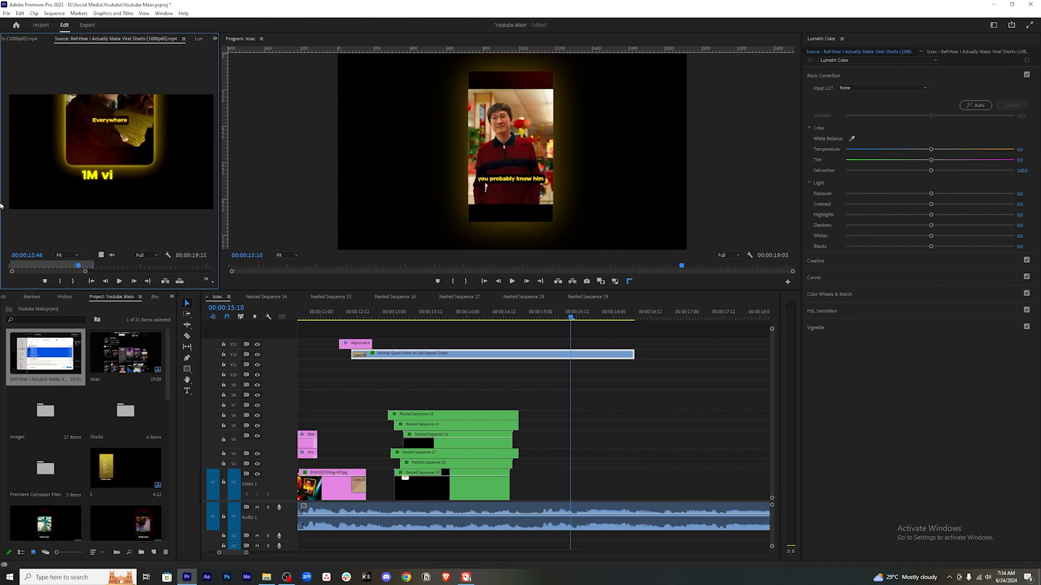
# Add Premiere Composer's Decode & Fade Characters Separately text preset to the sequence at 00:00:15:10.
pyautogui.click(530, 318)
pyautogui.press('space')
pyautogui.press('space')
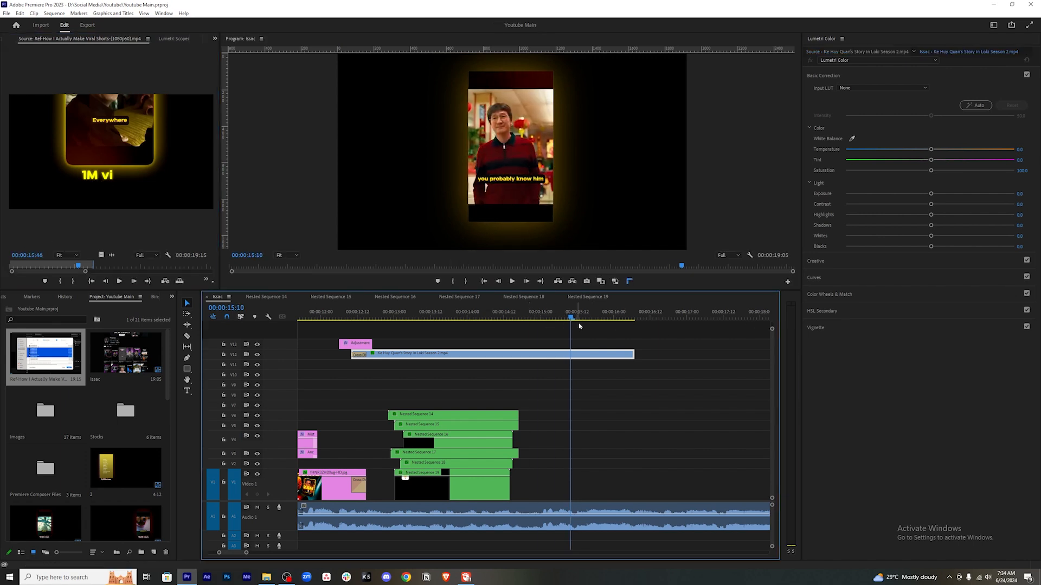
pyautogui.click(164, 14)
pyautogui.moveTo(217, 34)
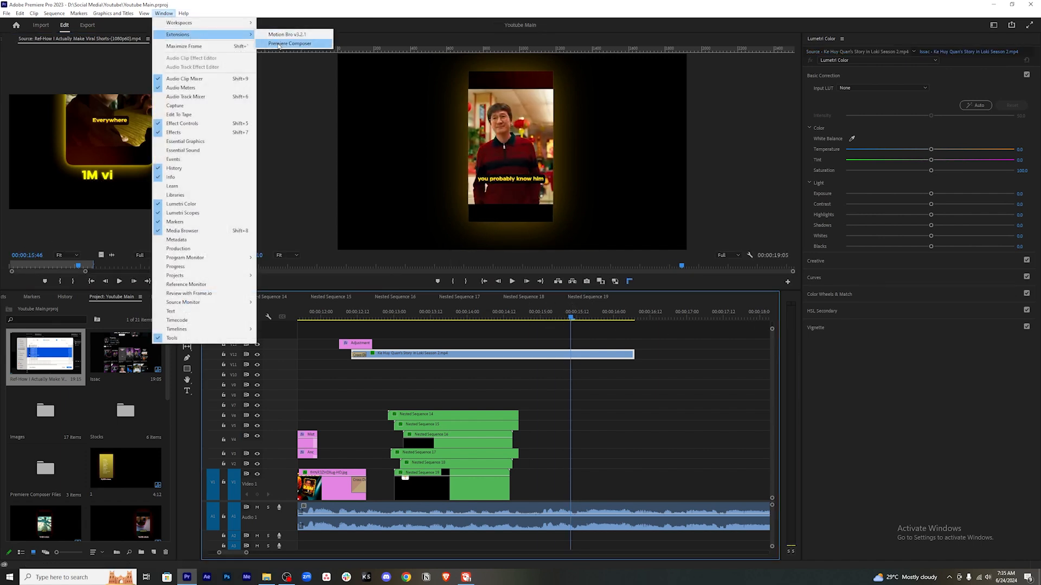
pyautogui.click(278, 43)
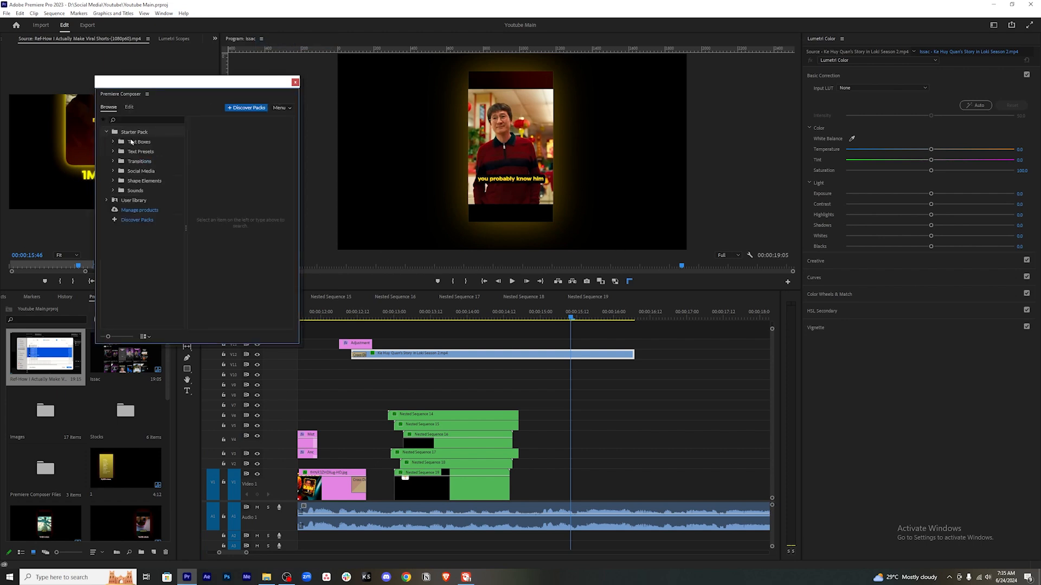
pyautogui.click(124, 154)
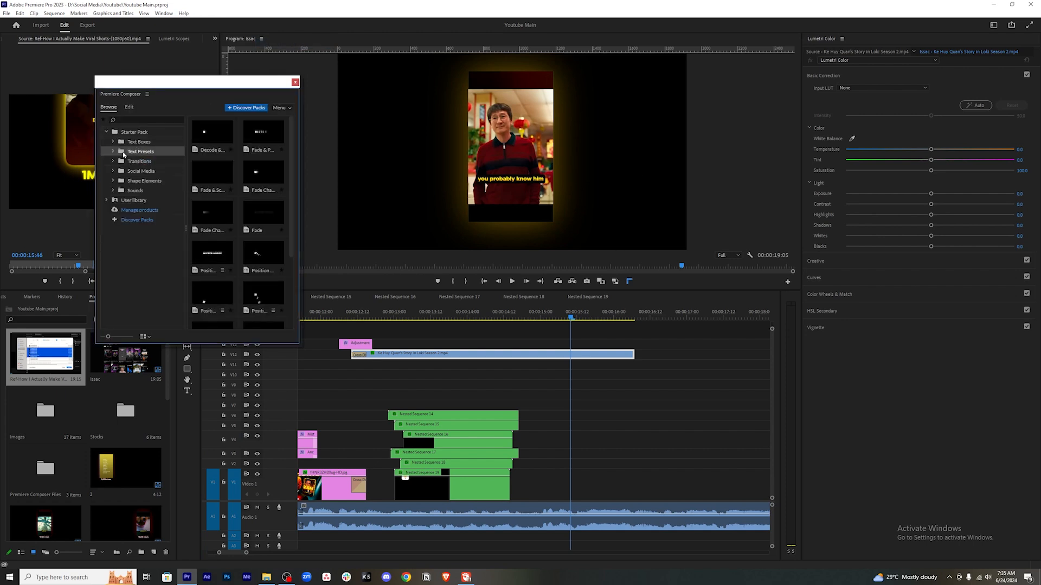
pyautogui.doubleClick(207, 134)
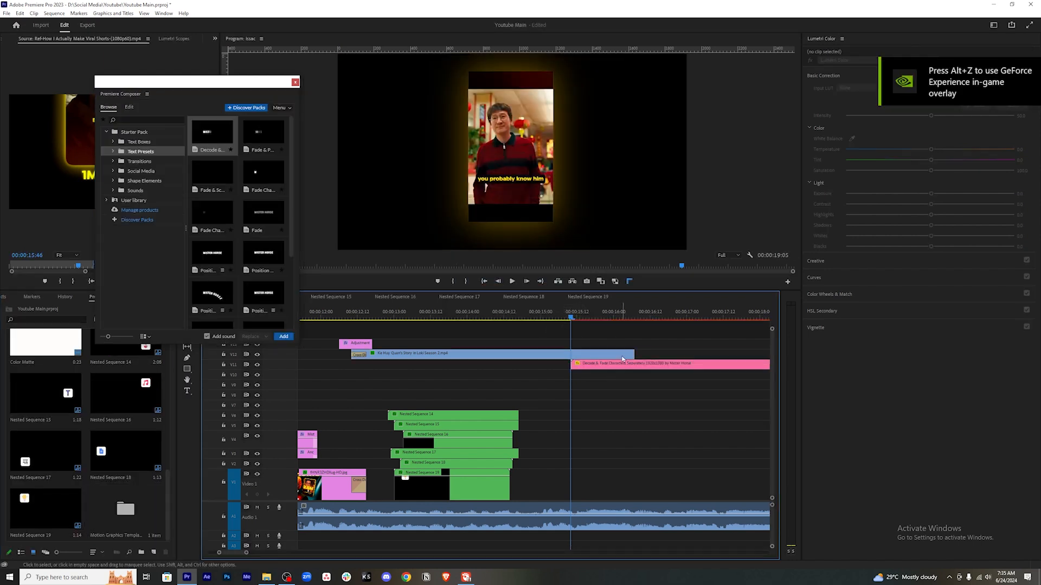
pyautogui.click(294, 83)
# Switch to the Captions and Graphics workspace and set the preset's text to "1M views" in Montserrat ExtraBold.
pyautogui.click(994, 25)
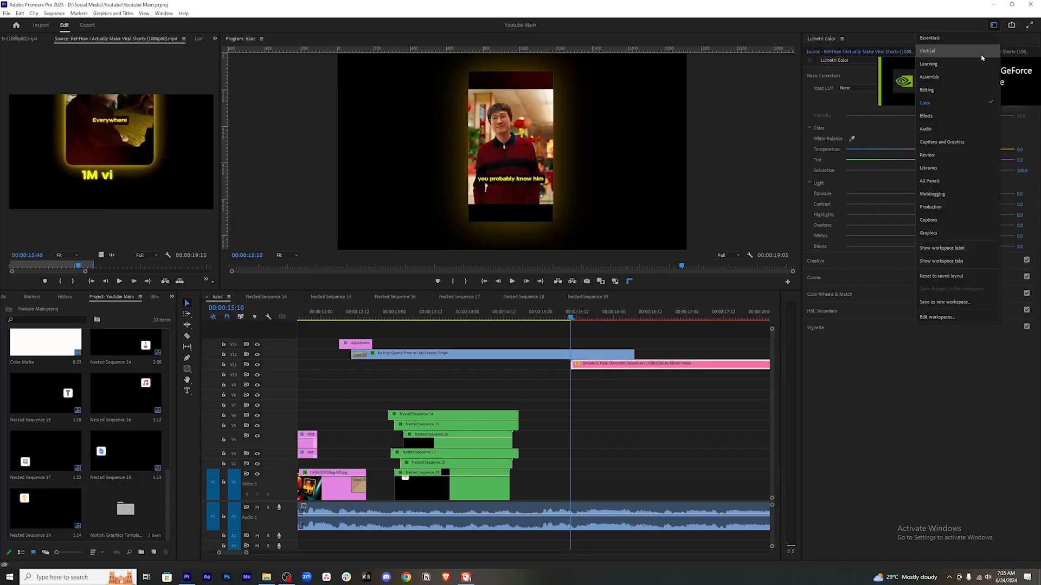
pyautogui.click(954, 141)
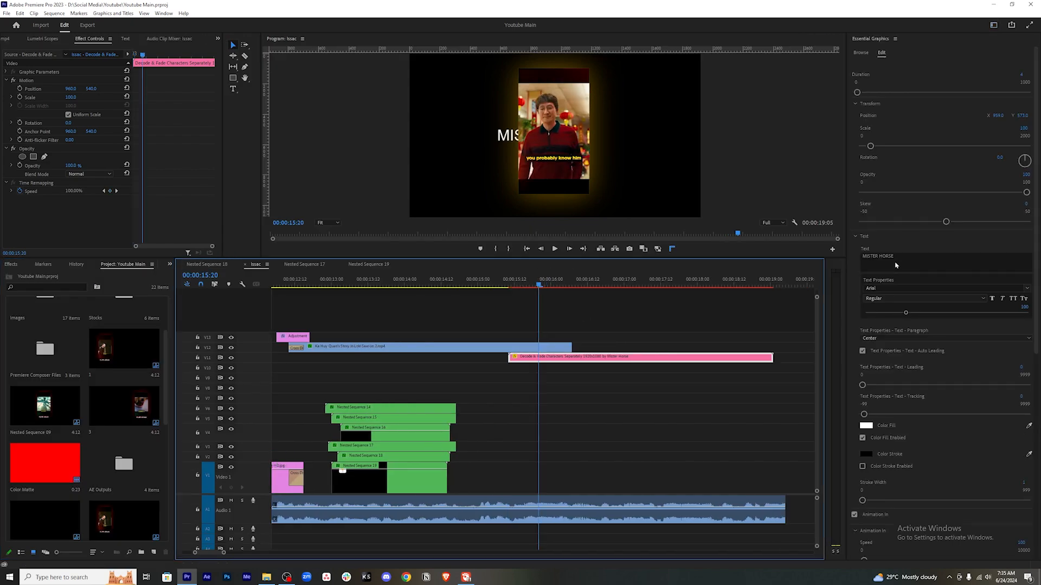
pyautogui.click(895, 261)
pyautogui.write('1M views')
pyautogui.click(897, 288)
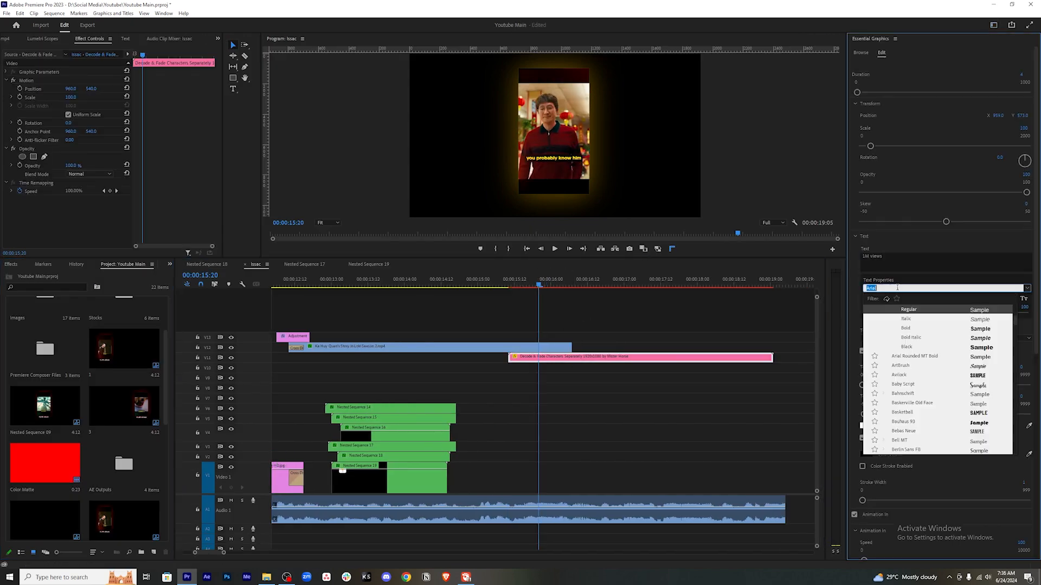
pyautogui.write('m')
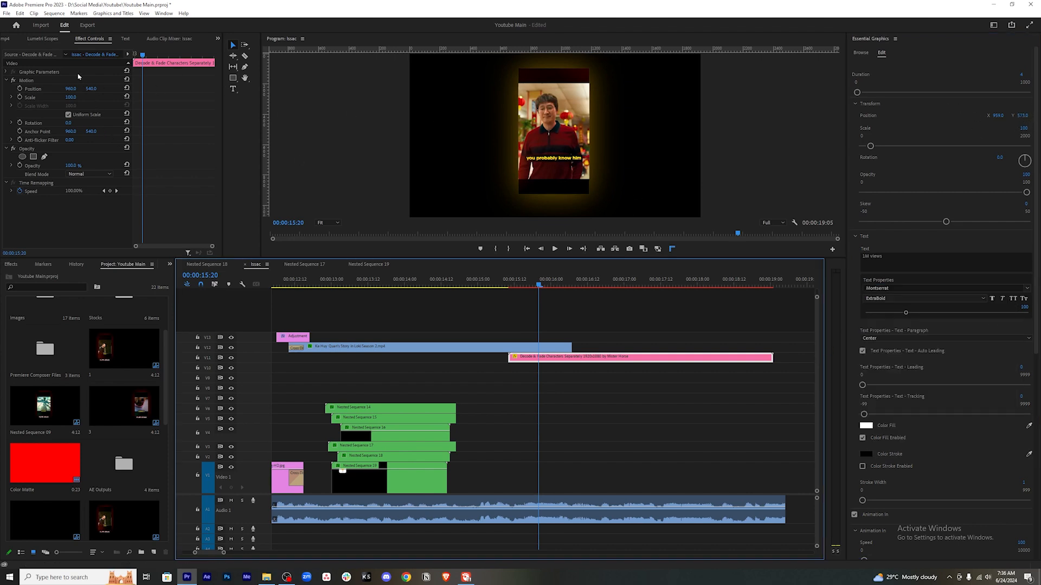
# Move the 1M views title down to Y 1010 beneath the Loki clip and extend that clip's end beyond 00:00:17:00.
pyautogui.moveTo(1022, 117); pyautogui.dragTo(1036, 118)
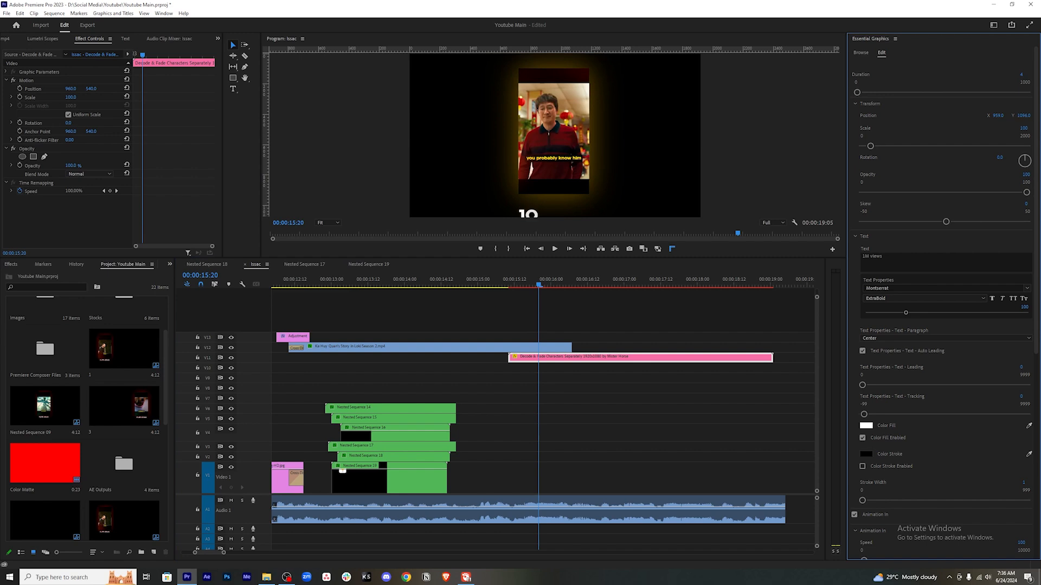
pyautogui.press('space')
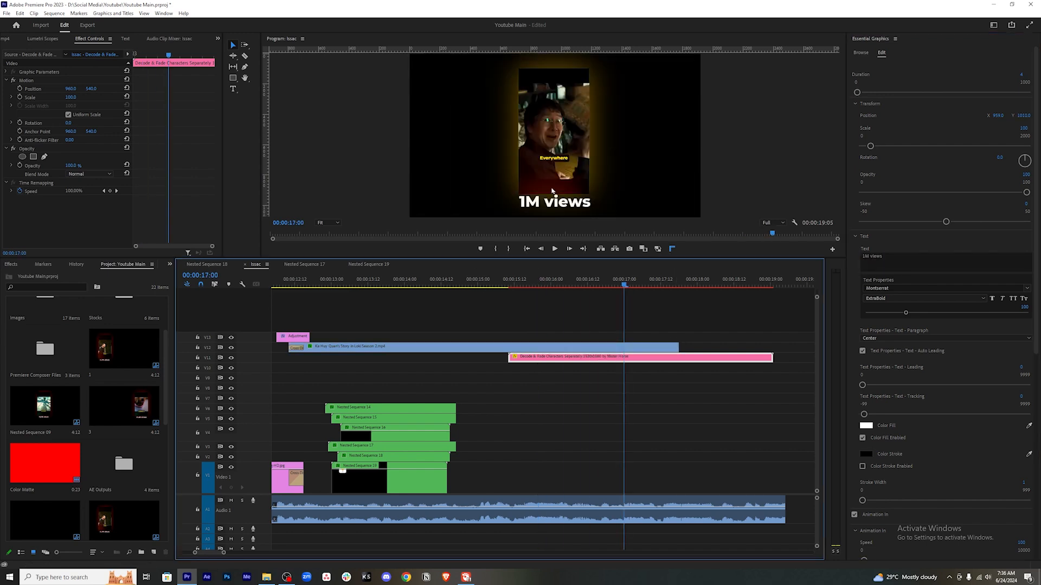
# Set the 1M views title's Animation In speed to 200 and play back the text reveal.
pyautogui.moveTo(601, 282); pyautogui.dragTo(515, 285)
pyautogui.press('space')
pyautogui.press('space')
pyautogui.moveTo(598, 286); pyautogui.dragTo(590, 286)
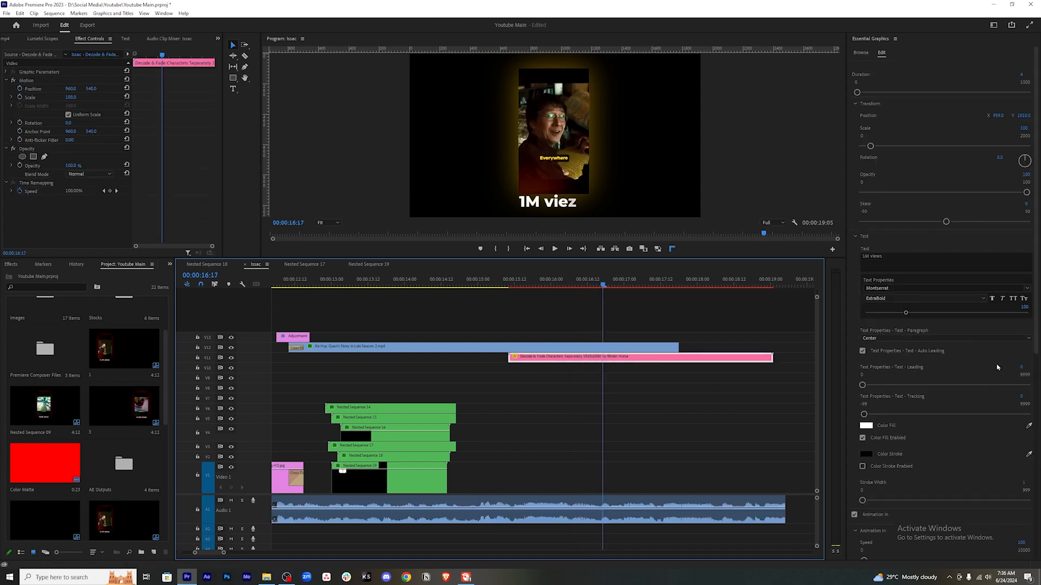
pyautogui.scroll(-5, 997, 367)
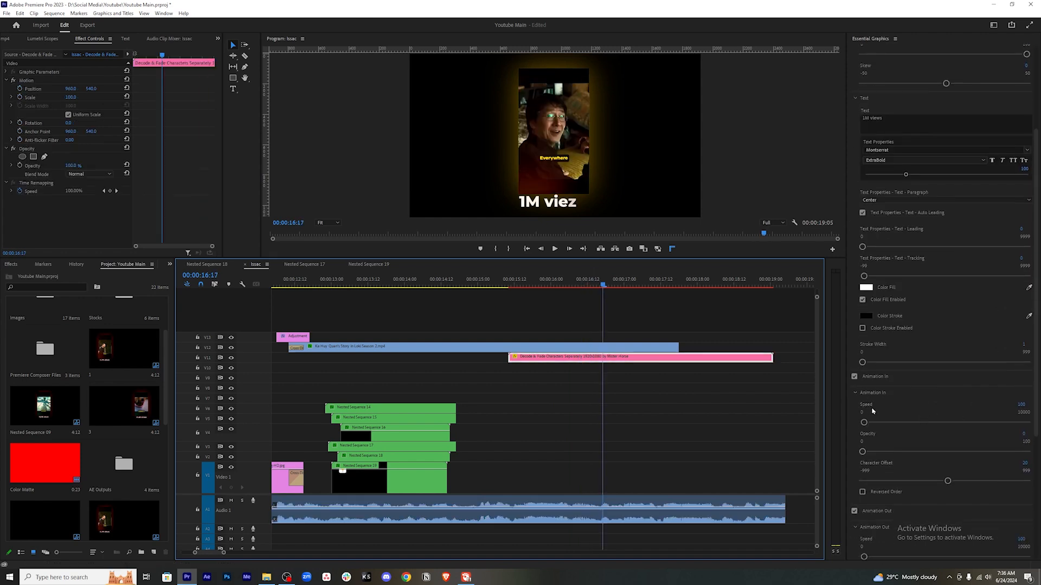
pyautogui.click(1022, 405)
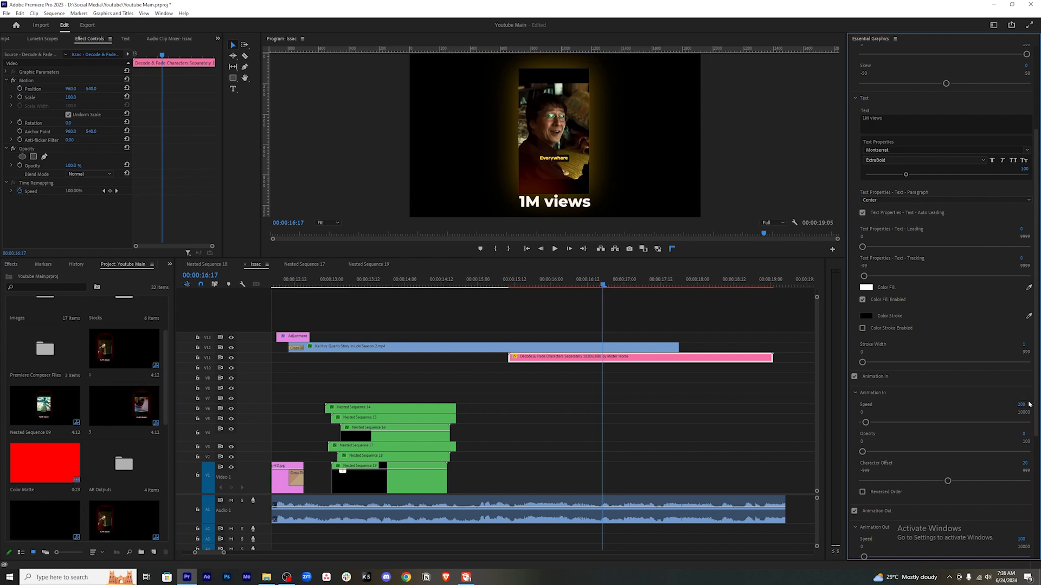
pyautogui.press('space')
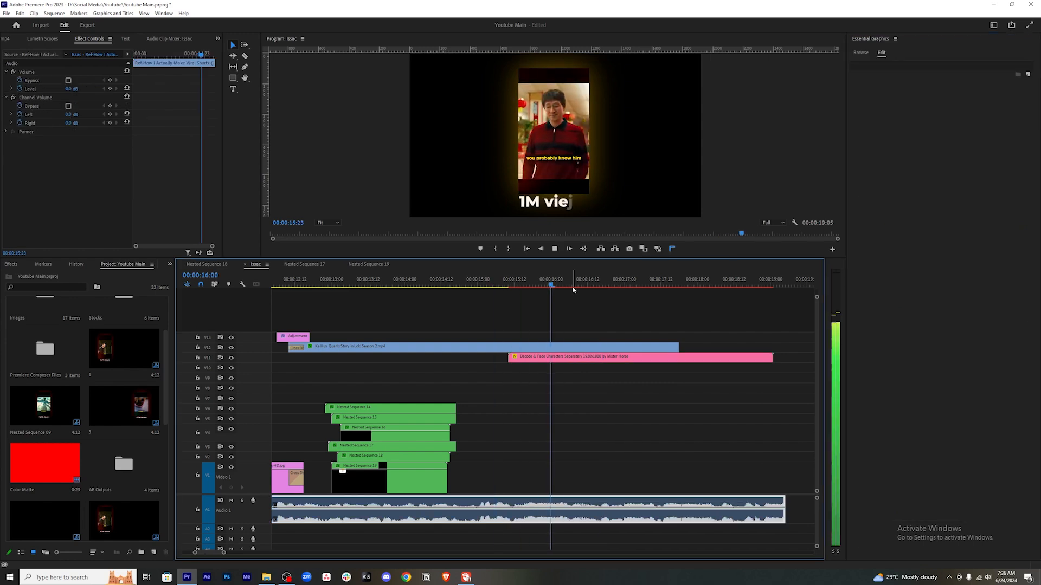
pyautogui.press('space')
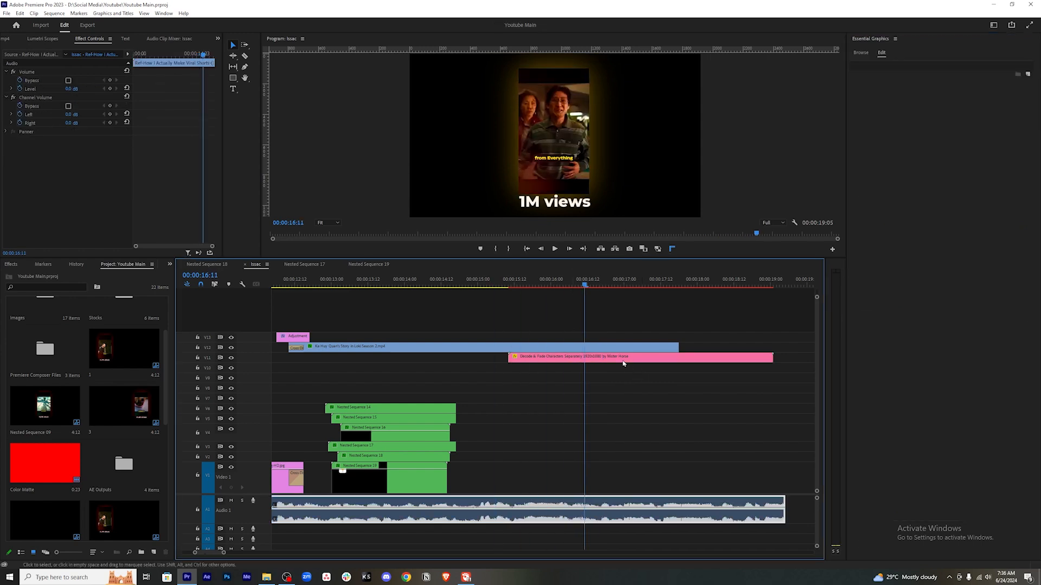
# Reduce the 1M views title's font size to 80 and recenter it beneath the Loki clip.
pyautogui.click(620, 358)
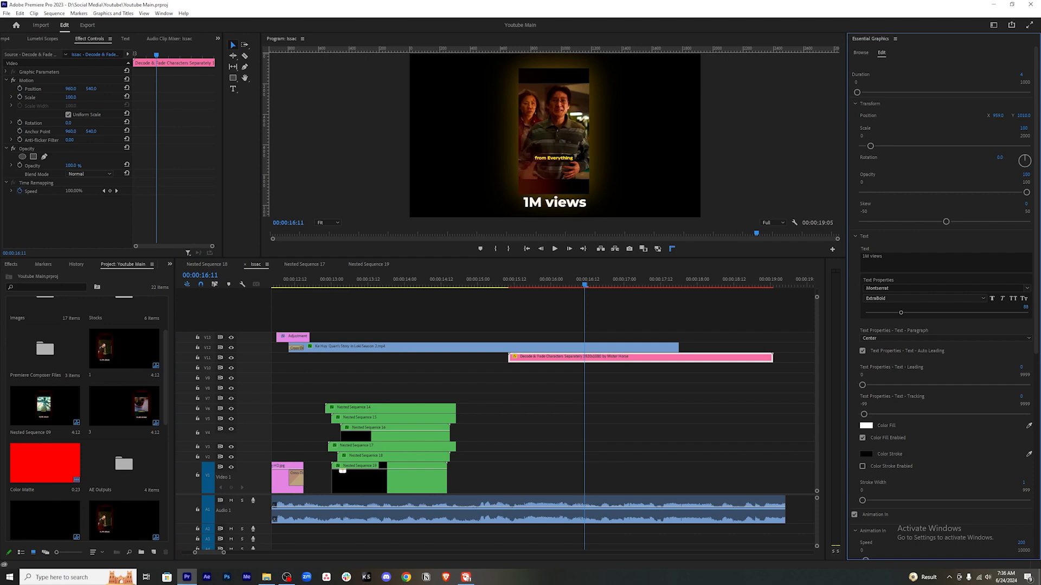
pyautogui.moveTo(1025, 308); pyautogui.dragTo(1022, 307)
pyautogui.moveTo(999, 116); pyautogui.dragTo(999, 115)
pyautogui.scroll(-1, 977, 431)
# Change the 1M views title's fill color from white to a bright yellow.
pyautogui.click(872, 402)
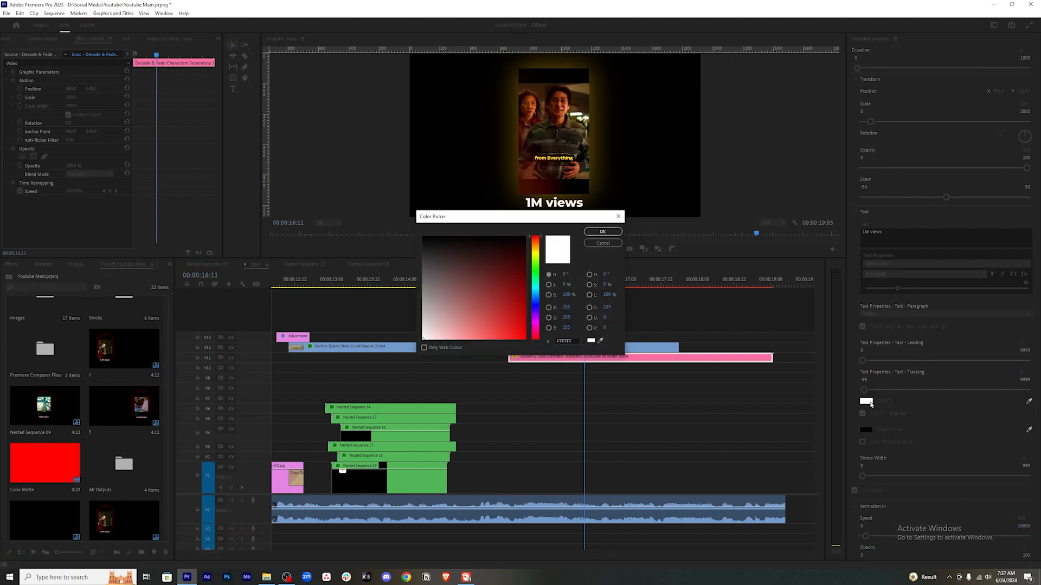
pyautogui.click(545, 279)
pyautogui.click(519, 292)
pyautogui.click(610, 255)
# Copy the Loki clip's yellow Drop Shadow effect onto the 1M views title and play back the reveal.
pyautogui.click(472, 347)
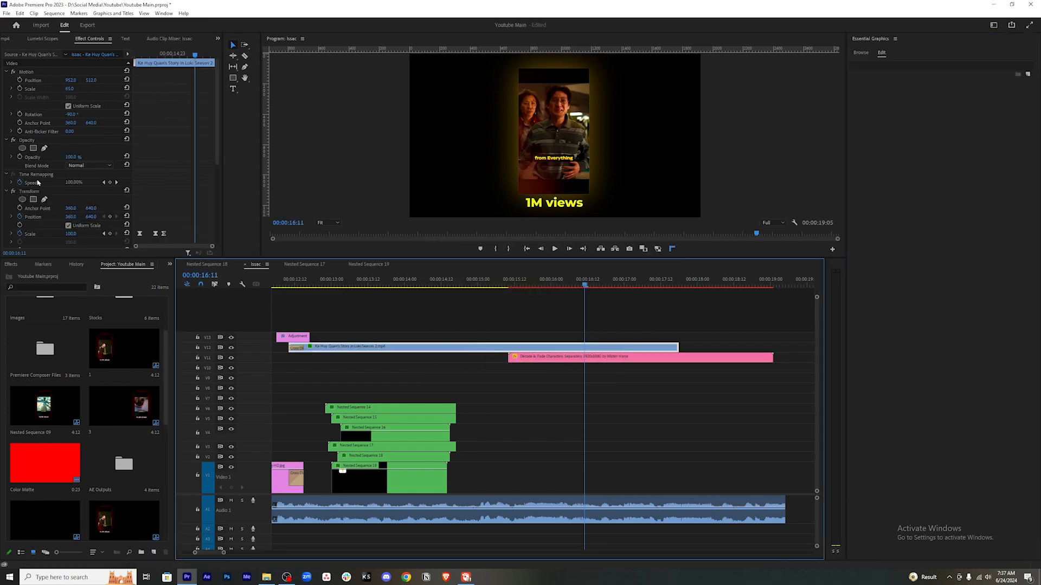
pyautogui.scroll(-5, 38, 182)
pyautogui.click(46, 167)
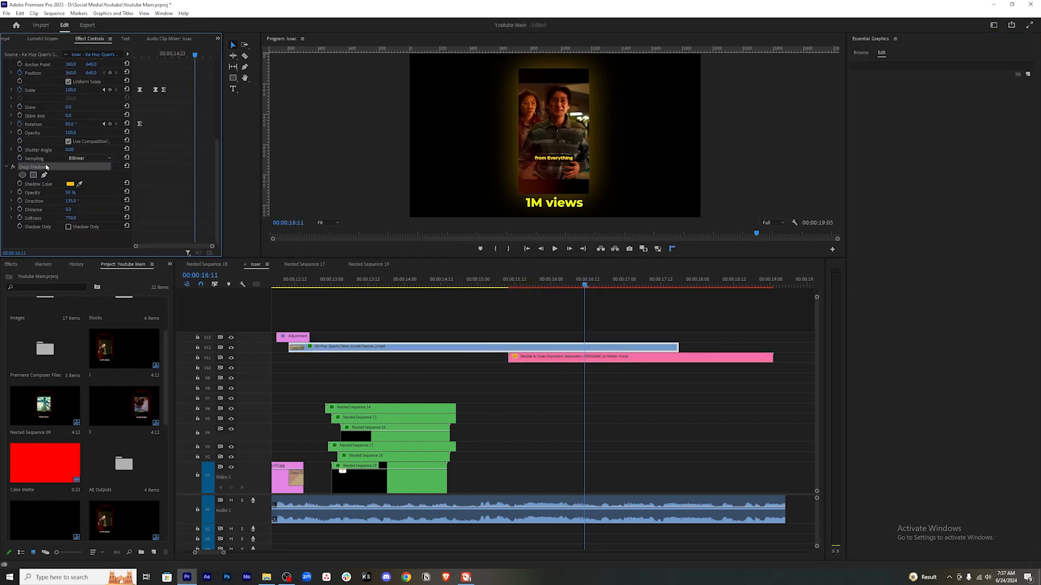
pyautogui.click(624, 356)
pyautogui.hotkey('ctrl', 'v')
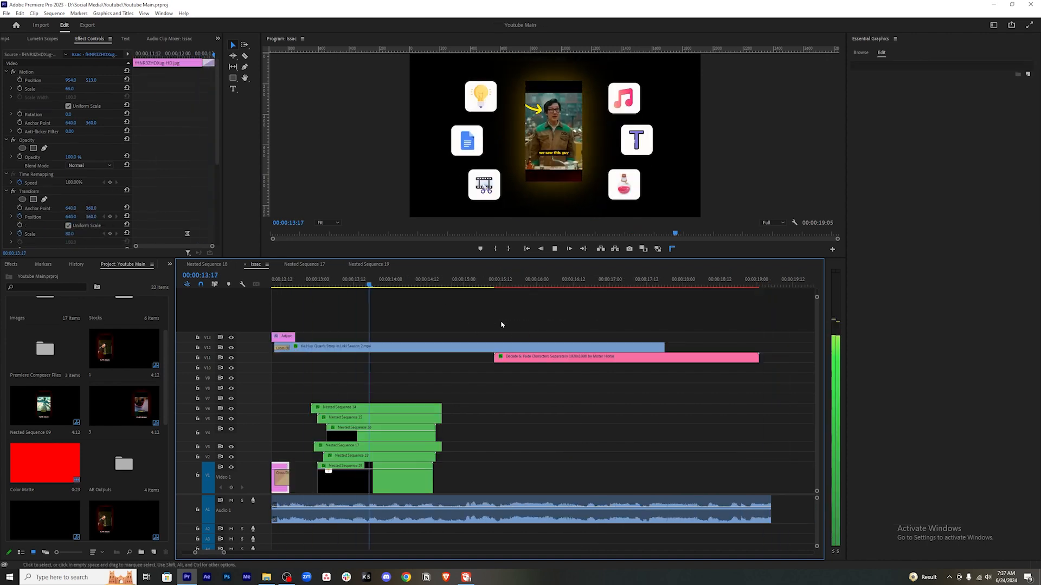
pyautogui.press('space')
pyautogui.press('space')
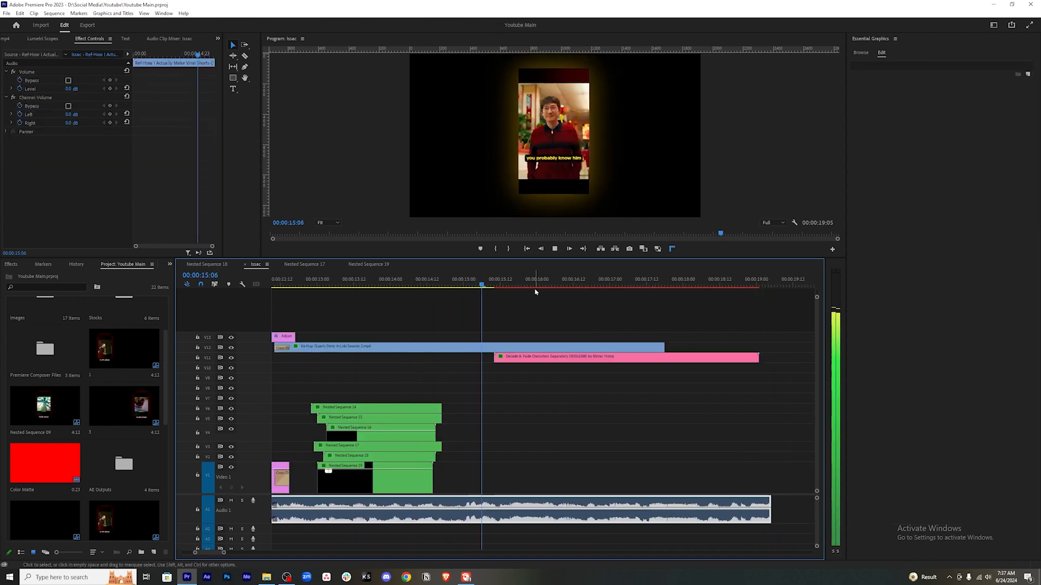
pyautogui.click(519, 282)
pyautogui.moveTo(519, 282)
pyautogui.mouseDown()
pyautogui.moveTo(457, 283)
pyautogui.moveTo(525, 283)
pyautogui.mouseUp()
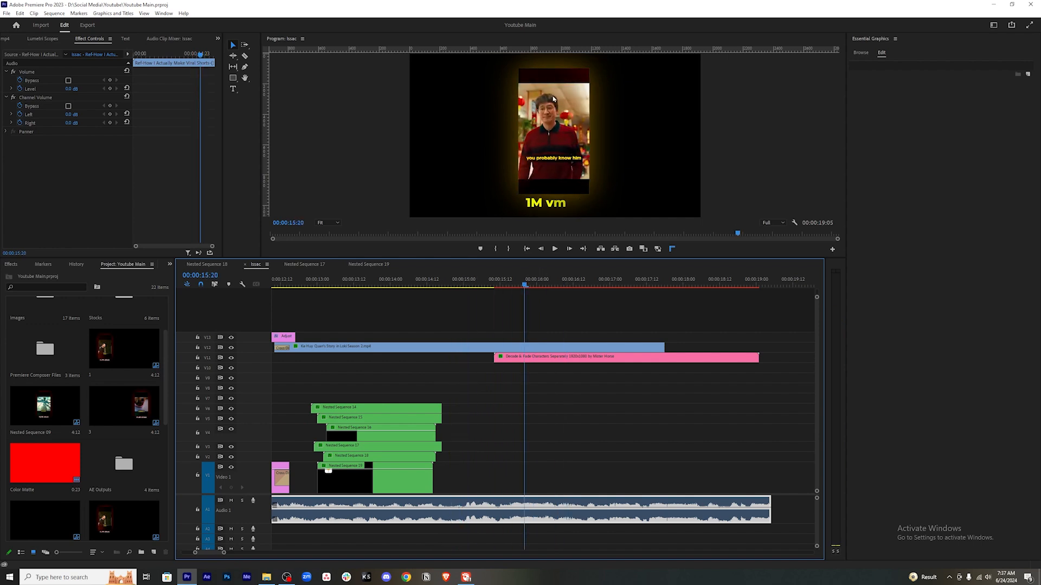
# Split the Loki clip at 00:00:14:22 and nest its second part together with the 1M views title.
pyautogui.click(458, 281)
pyautogui.click(455, 350)
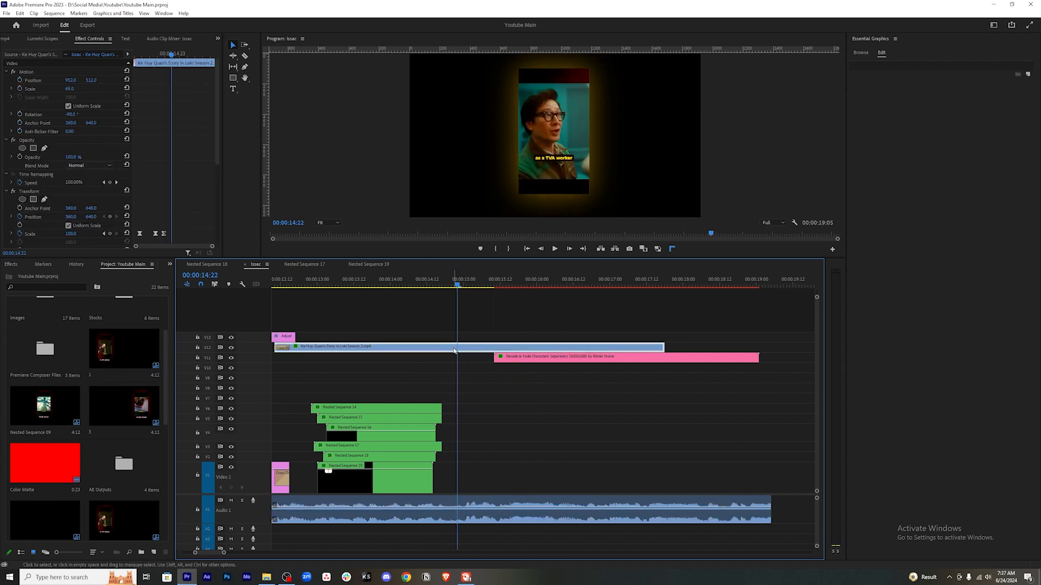
pyautogui.hotkey('ctrl', 'k')
pyautogui.moveTo(502, 323); pyautogui.dragTo(533, 363)
pyautogui.rightClick(532, 357)
pyautogui.click(553, 379)
pyautogui.press('Return')
# Apply the Transform effect to the new nested sequence and start Position and Scale keyframes at 00:00:15:11.
pyautogui.press('space')
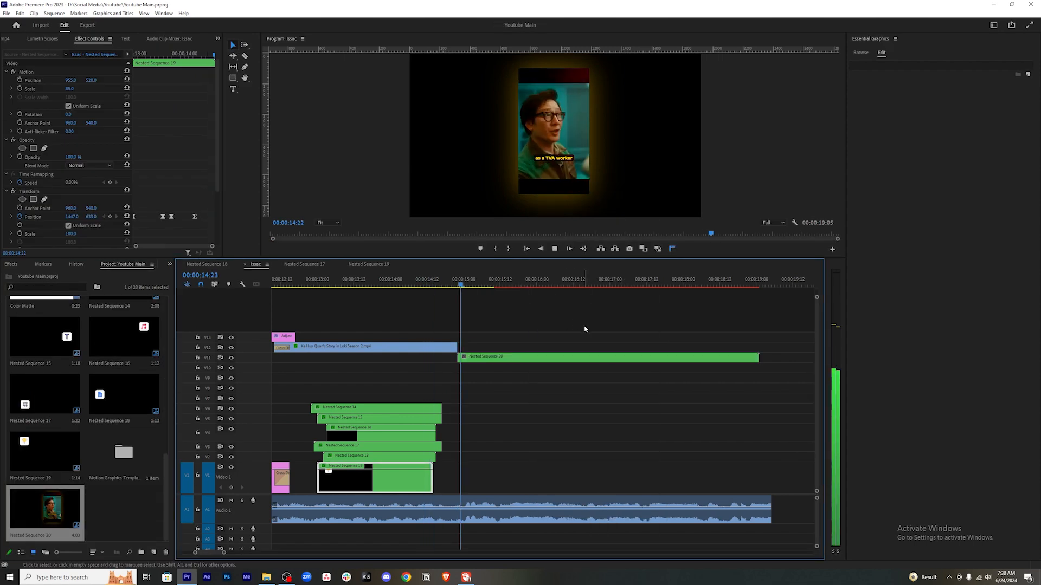
pyautogui.press('space')
pyautogui.click(514, 358)
pyautogui.click(169, 264)
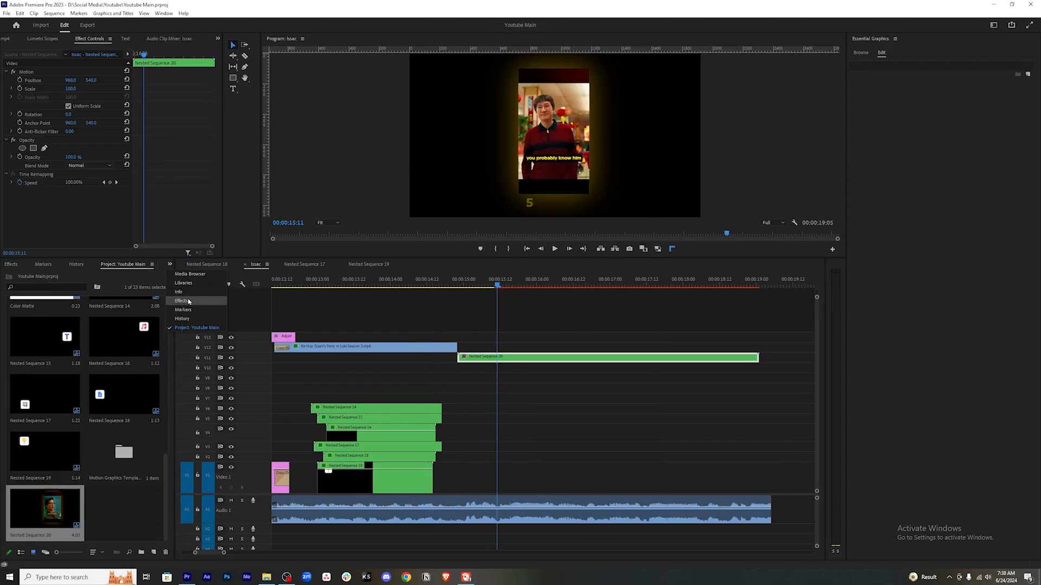
pyautogui.click(187, 301)
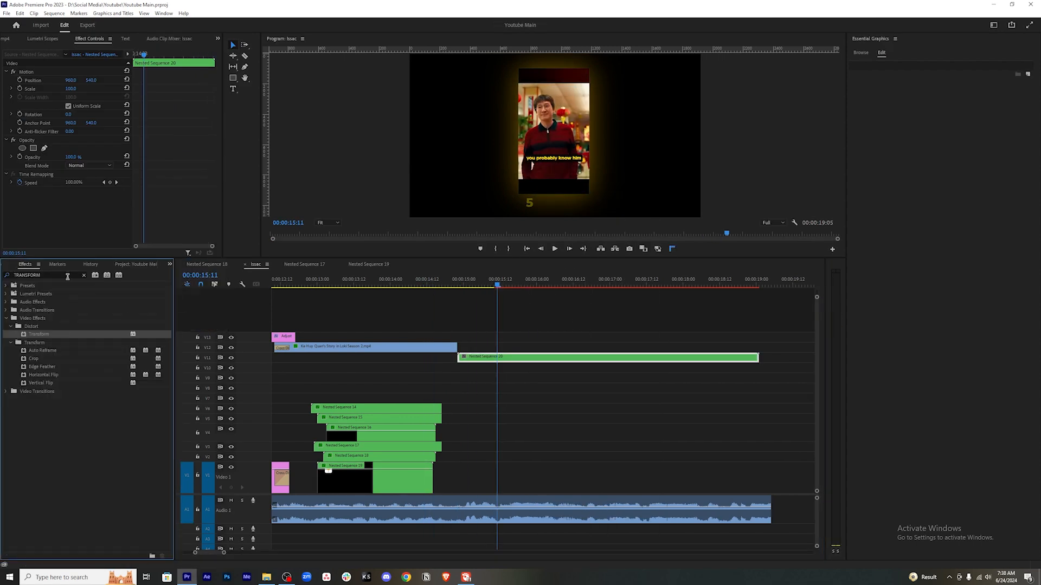
pyautogui.moveTo(63, 335); pyautogui.dragTo(512, 358)
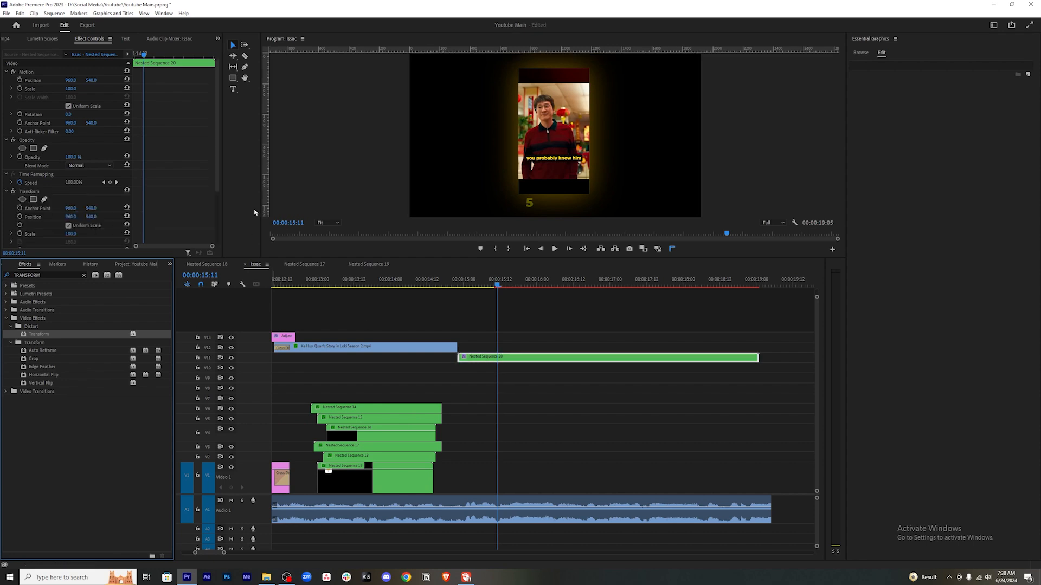
pyautogui.click(20, 141)
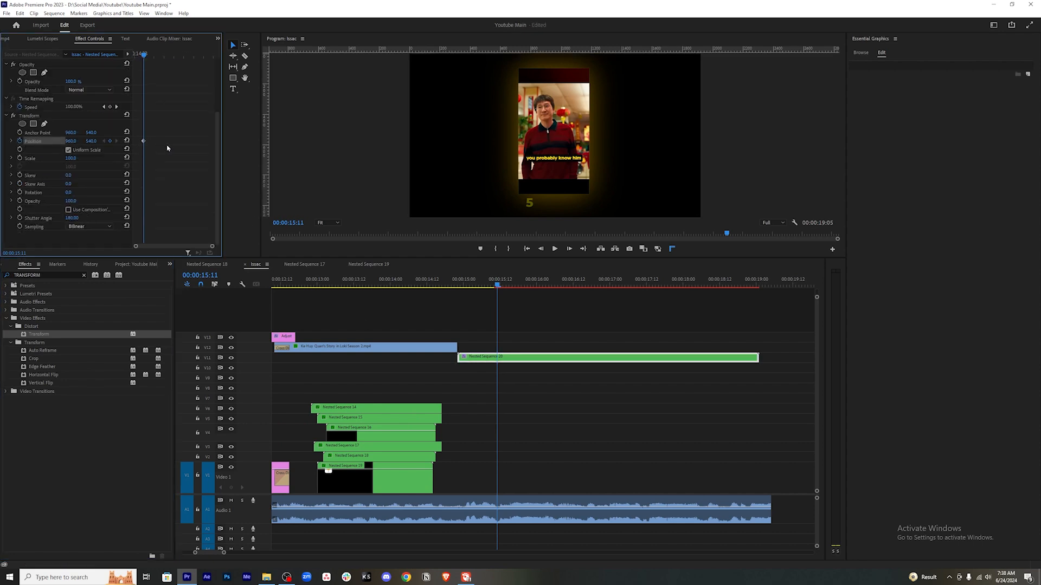
pyautogui.click(20, 158)
# Keyframe the nested sequence's Transform at 00:00:16:09 with Position Y -94 and Scale 170, checking against the reference video.
pyautogui.moveTo(557, 286); pyautogui.dragTo(566, 286)
pyautogui.moveTo(87, 142)
pyautogui.mouseDown()
pyautogui.moveTo(51, 142)
pyautogui.moveTo(87, 158)
pyautogui.mouseUp()
pyautogui.click(605, 334)
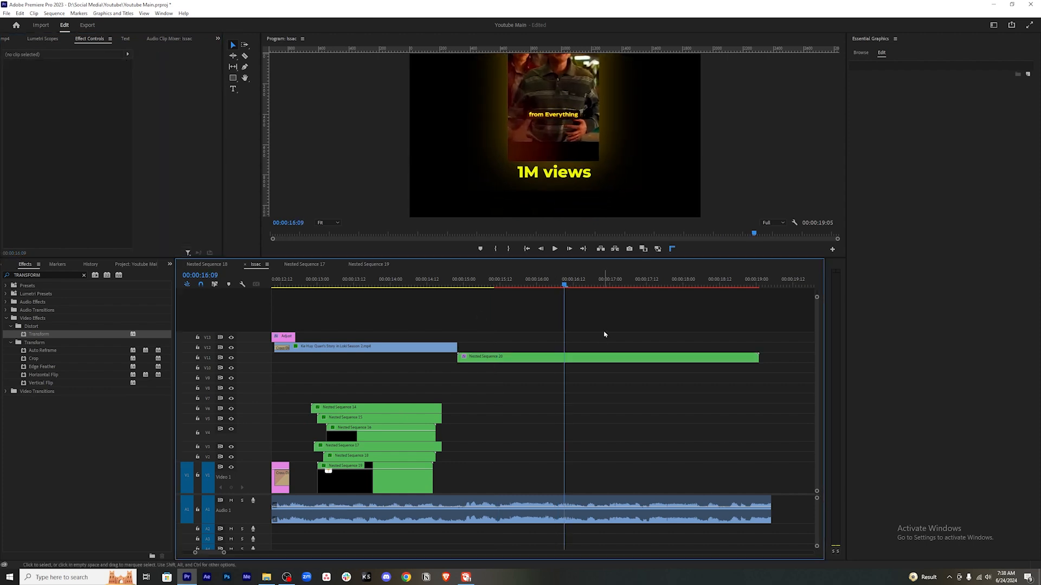
pyautogui.click(586, 357)
pyautogui.moveTo(71, 233)
pyautogui.mouseDown()
pyautogui.moveTo(88, 233)
pyautogui.moveTo(80, 217)
pyautogui.mouseUp()
pyautogui.click(577, 376)
pyautogui.moveTo(497, 283); pyautogui.dragTo(590, 283)
pyautogui.click(136, 265)
pyautogui.doubleClick(45, 321)
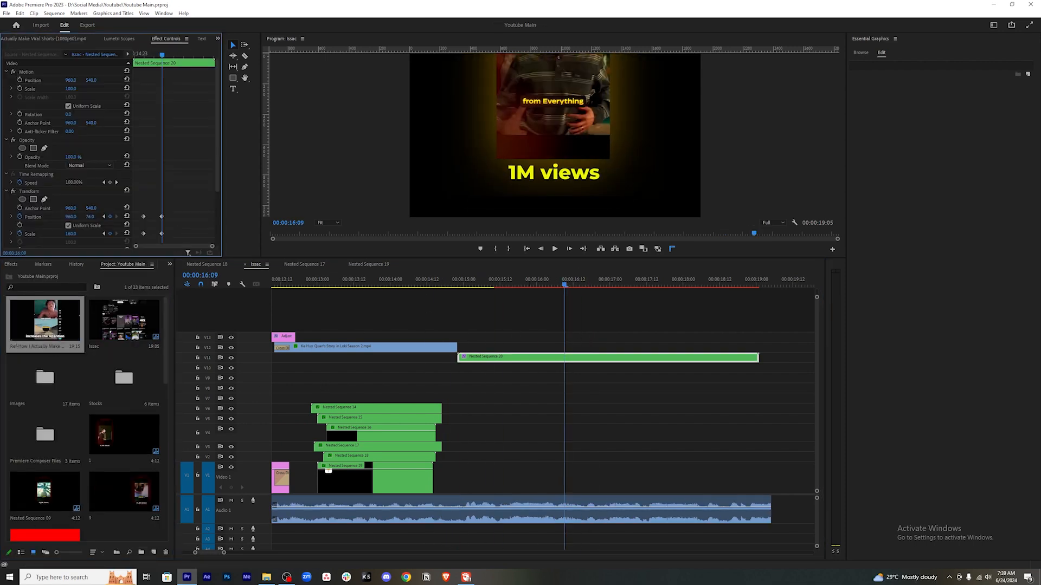
pyautogui.moveTo(91, 217); pyautogui.dragTo(42, 218)
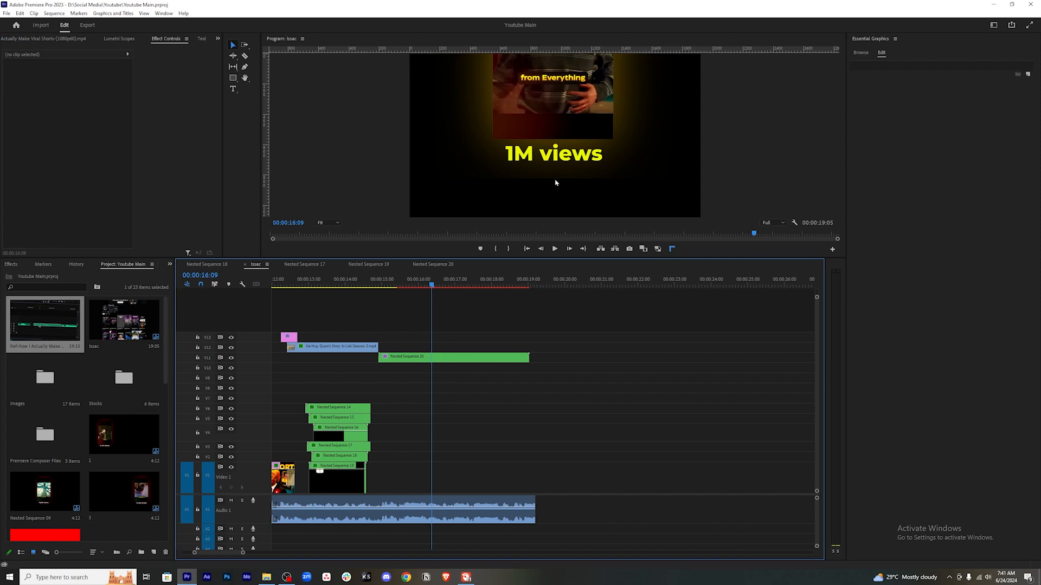
# Open the nested Loki and title sequence and reduce the 1M views title's Drop Shadow softness for a tighter glow.
pyautogui.click(439, 360)
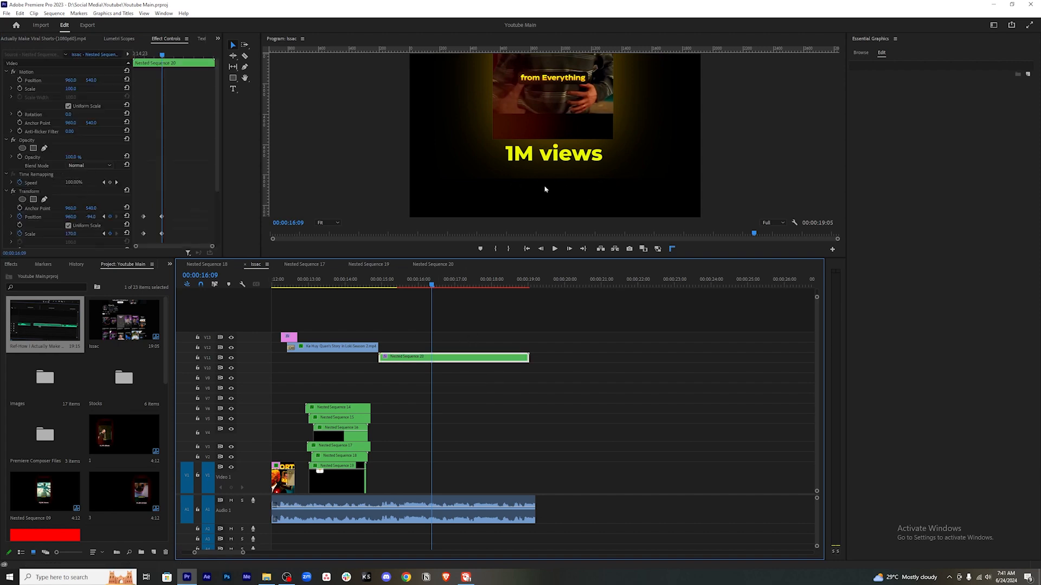
pyautogui.doubleClick(432, 359)
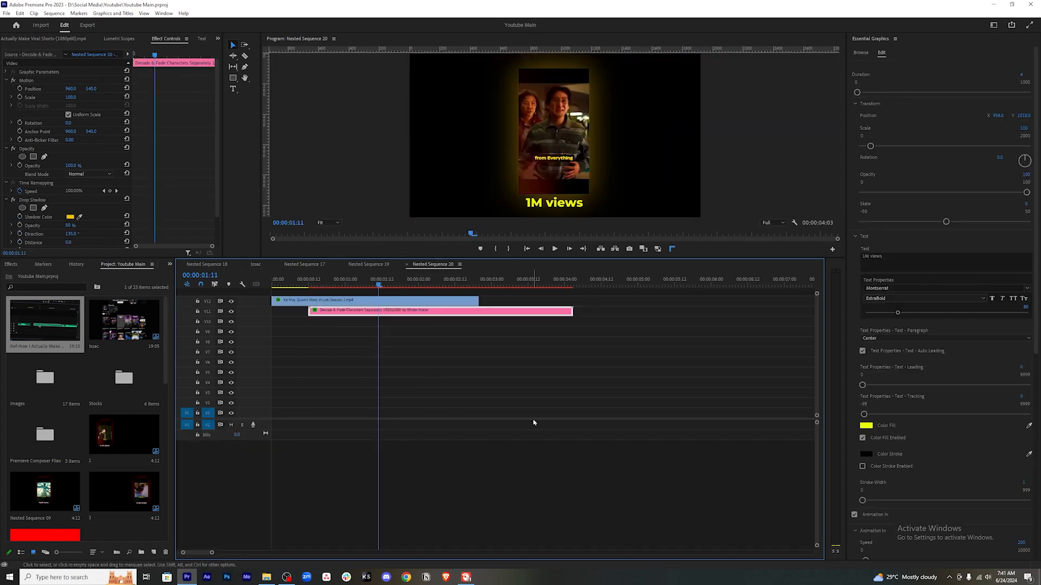
pyautogui.scroll(-2, 172, 216)
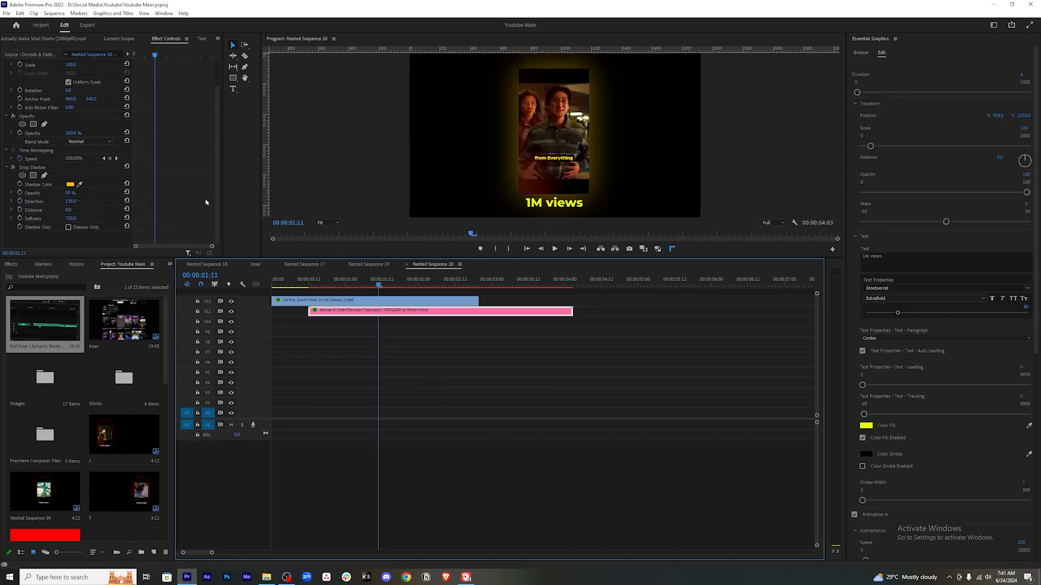
pyautogui.click(73, 218)
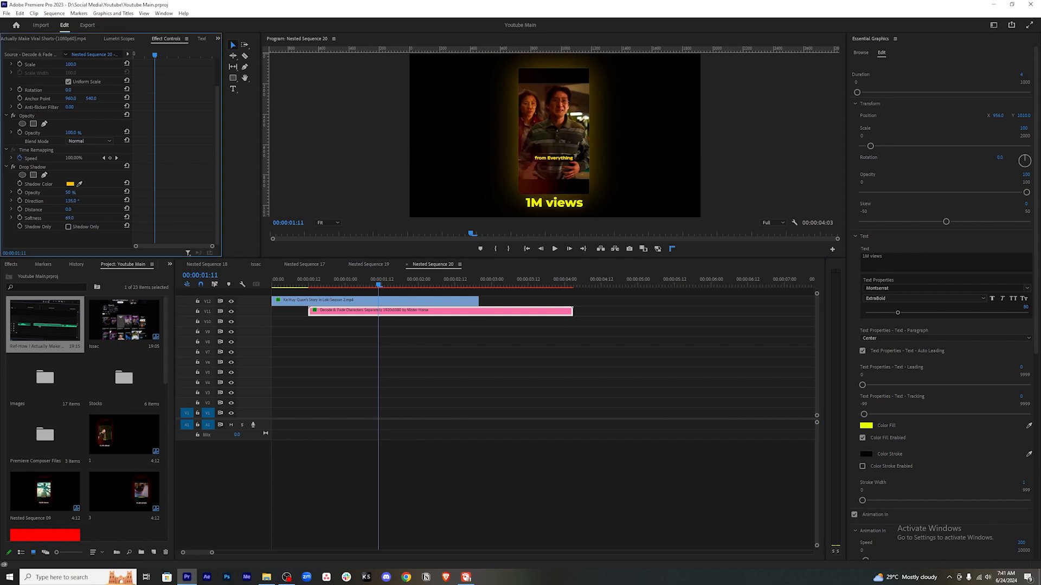
pyautogui.moveTo(73, 219); pyautogui.dragTo(76, 219)
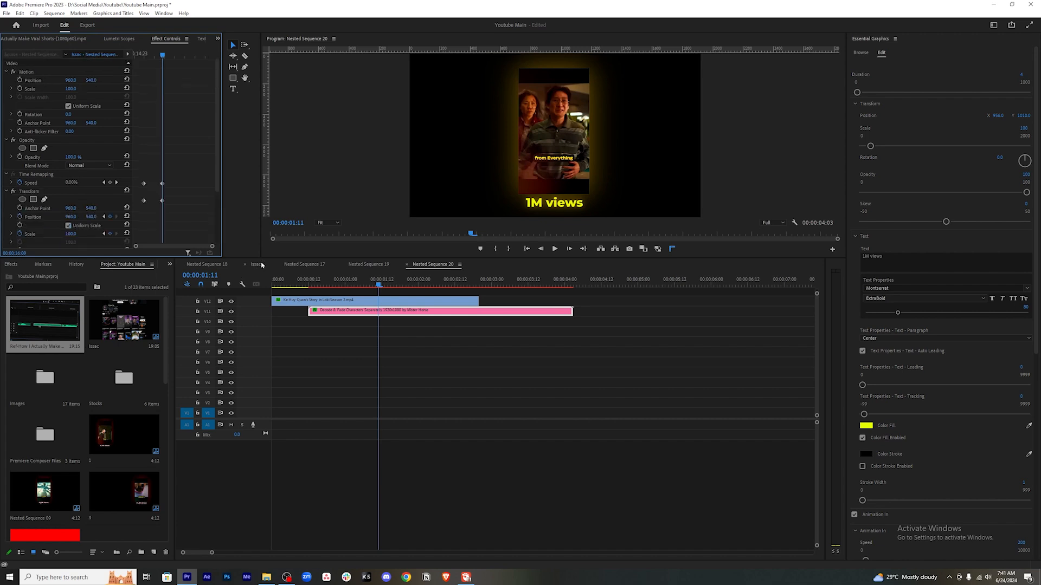
# Return to the main sequence and add holding Transform Position and Scale keyframes to the nested clip at 00:00:16:19.
pyautogui.click(259, 264)
pyautogui.press('space')
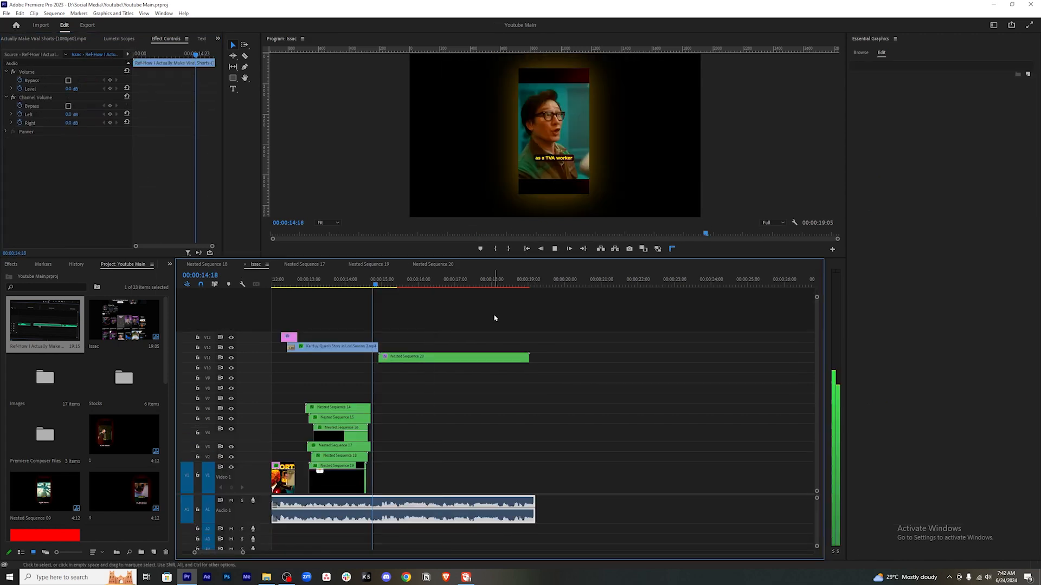
pyautogui.press('space')
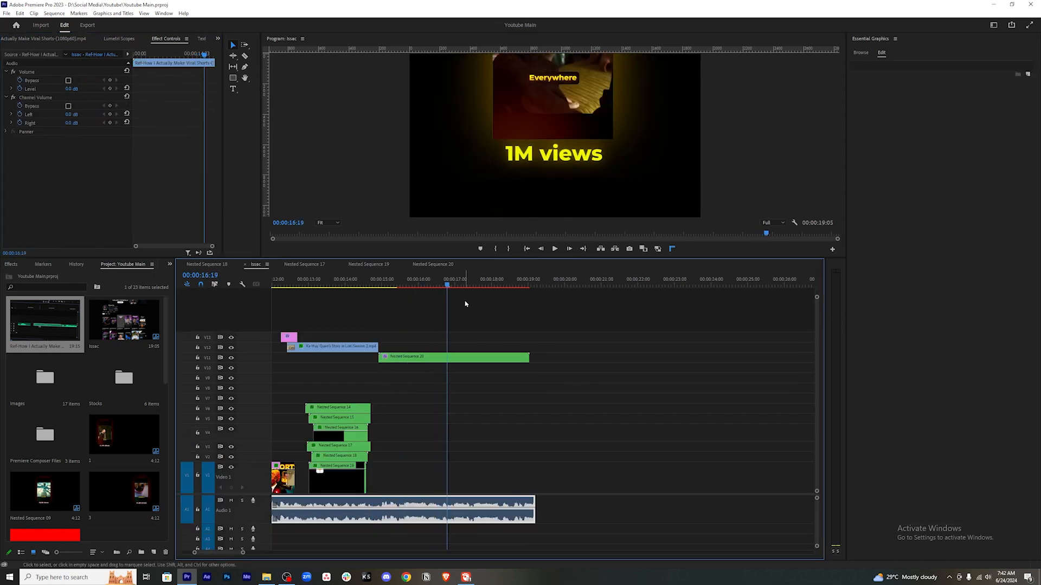
pyautogui.click(459, 359)
pyautogui.scroll(-3, 108, 179)
pyautogui.click(110, 160)
pyautogui.click(110, 177)
# Keyframe a higher Transform Position Y by about 00:00:17:12 so the nested clip slides down to center in the frame.
pyautogui.press('space')
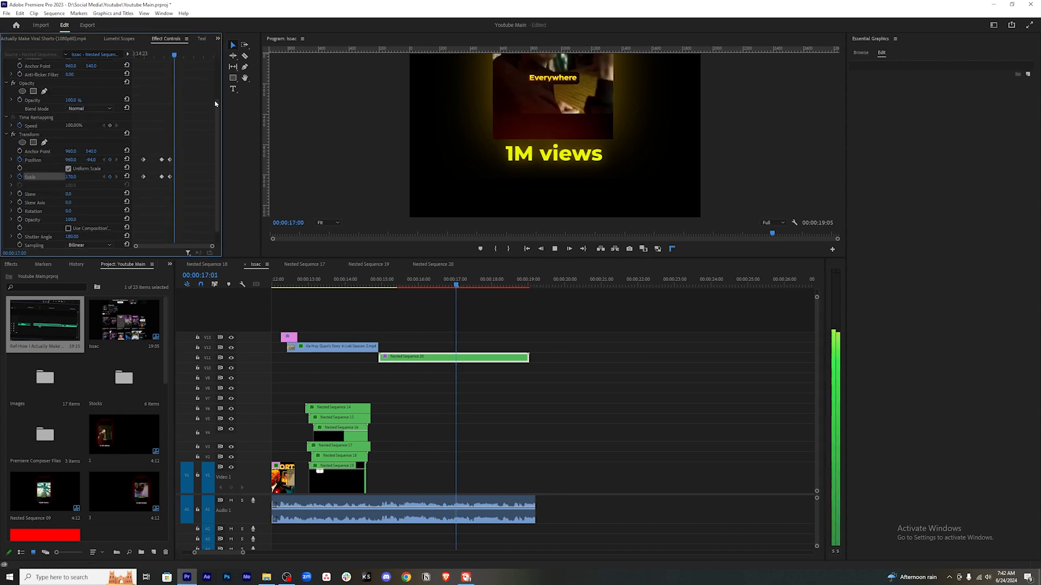
pyautogui.moveTo(564, 68); pyautogui.dragTo(564, 158)
pyautogui.moveTo(91, 160); pyautogui.dragTo(210, 160)
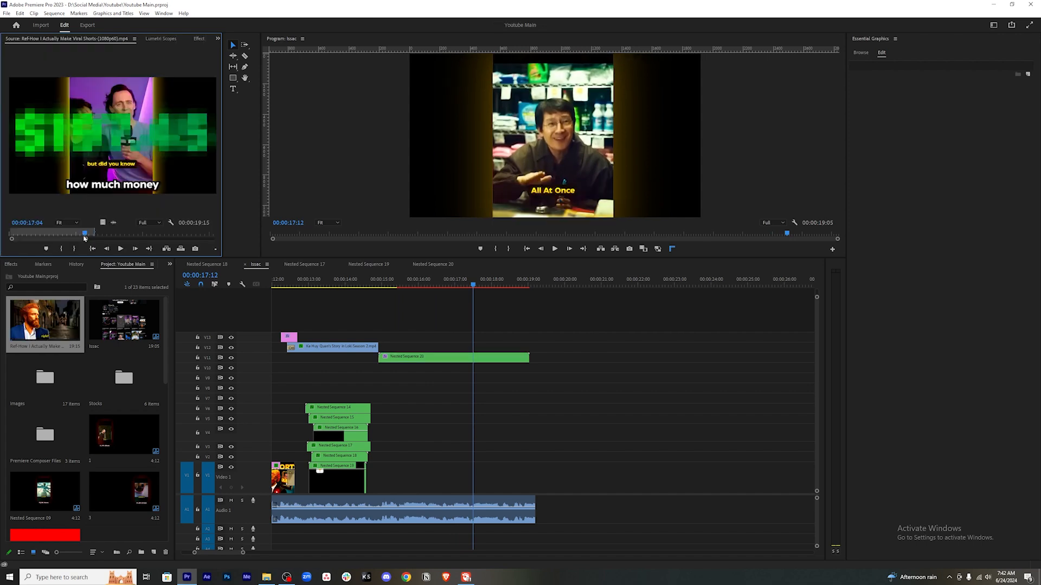
# Play the reference video through to 00:00:18:50 and step back to 00:00:18:12 to examine the how much money text and green number animation.
pyautogui.moveTo(84, 236); pyautogui.dragTo(75, 234)
pyautogui.press('space')
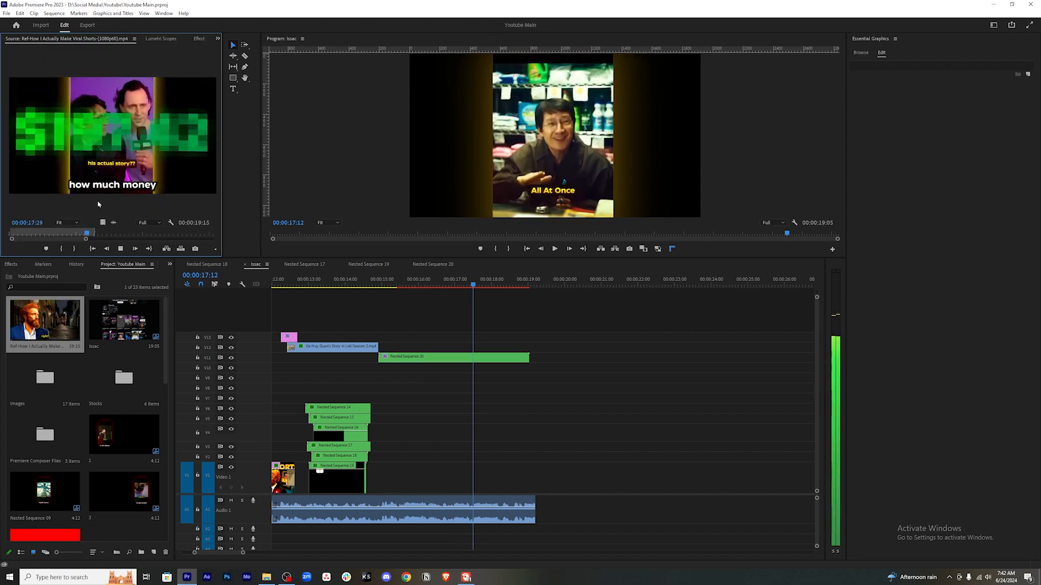
pyautogui.press('space')
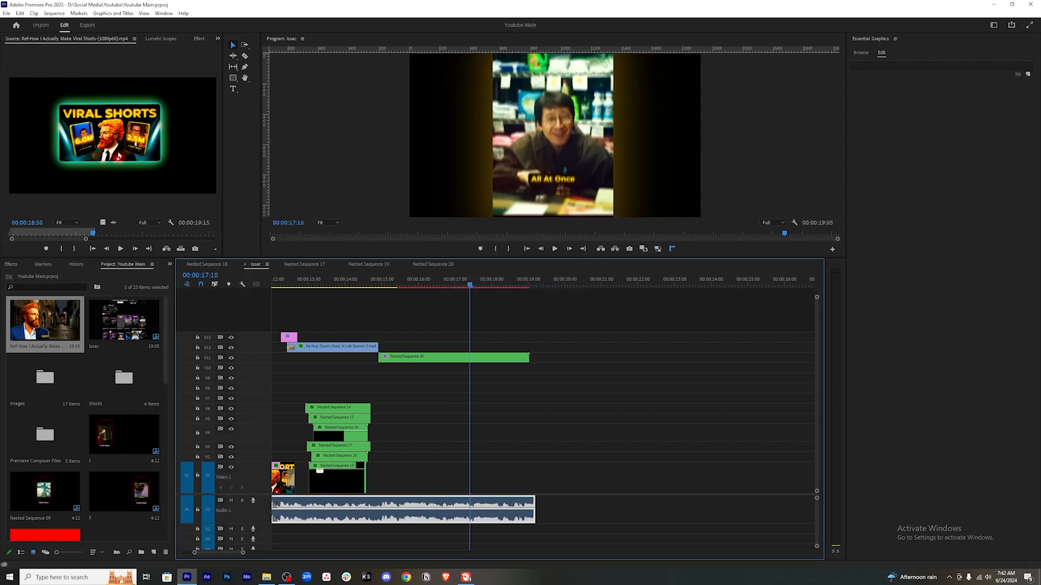
pyautogui.click(119, 155)
pyautogui.press('Left')
pyautogui.press('Left')
pyautogui.press('Left')
pyautogui.press('Left')
pyautogui.press('Left')
pyautogui.press('Left')
pyautogui.press('Left')
pyautogui.press('Left')
pyautogui.press('Left')
pyautogui.press('Left')
pyautogui.press('Left')
pyautogui.press('Left')
pyautogui.press('Left')
pyautogui.press('Left')
pyautogui.press('Left')
pyautogui.press('Left')
pyautogui.press('Left')
pyautogui.press('Left')
pyautogui.press('Left')
pyautogui.press('Left')
pyautogui.press('Left')
pyautogui.press('Left')
pyautogui.press('Left')
pyautogui.press('Left')
pyautogui.press('Left')
pyautogui.press('Left')
pyautogui.press('Left')
pyautogui.press('Left')
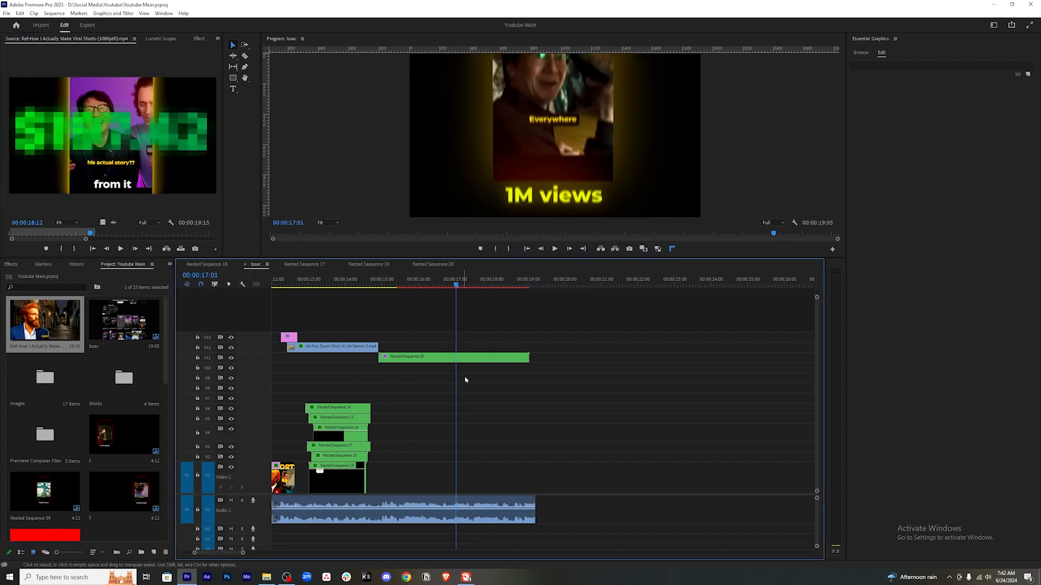
# Add Premiere Composer's Decode & Fade Characters Separately text preset above the nested clip, starting at 00:00:16:21.
pyautogui.click(480, 359)
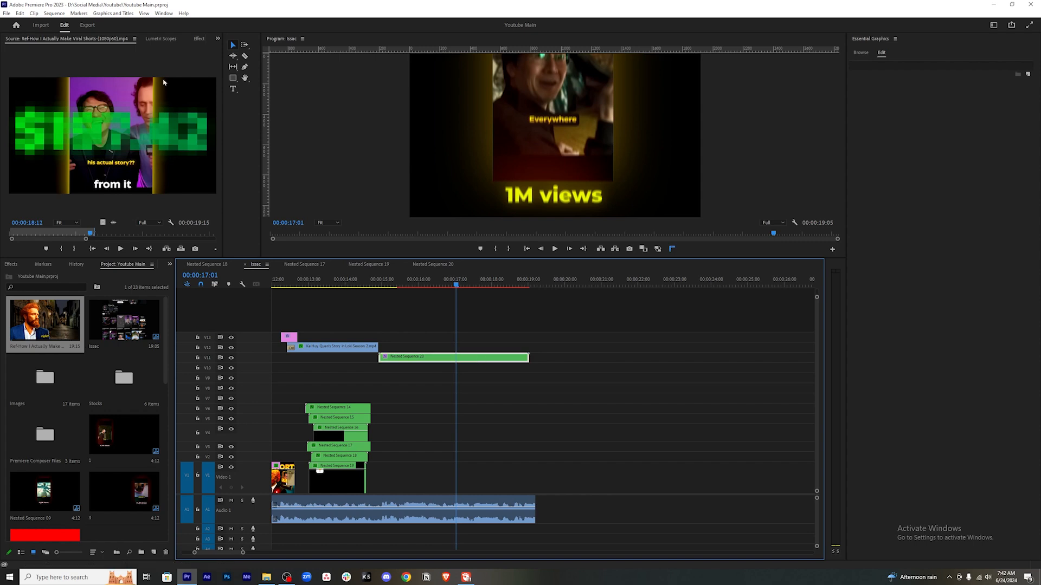
pyautogui.click(193, 38)
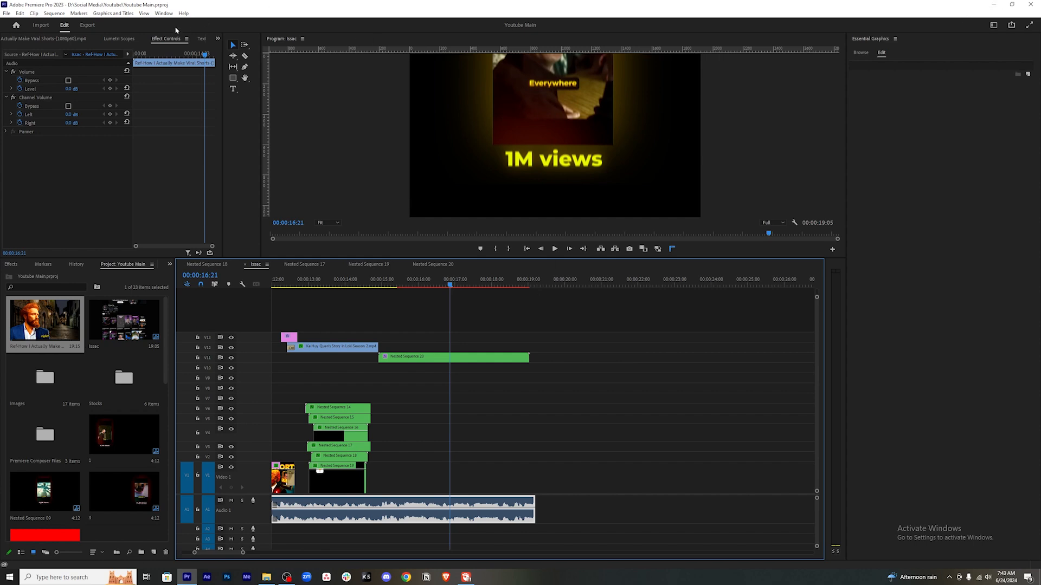
pyautogui.click(164, 13)
pyautogui.moveTo(181, 37)
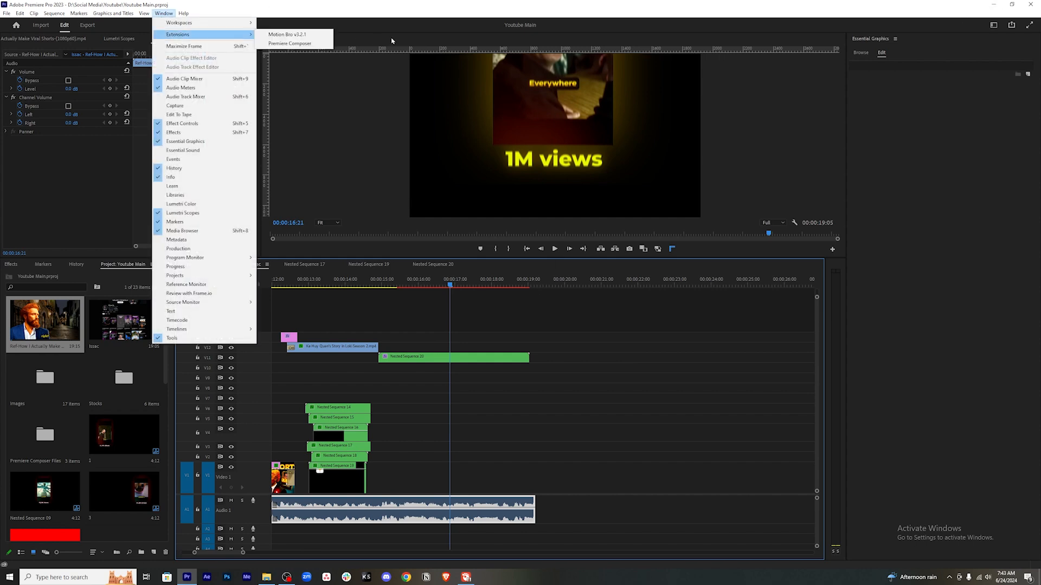
pyautogui.click(290, 43)
pyautogui.click(191, 88)
pyautogui.click(198, 107)
pyautogui.click(237, 118)
pyautogui.moveTo(292, 86); pyautogui.dragTo(453, 348)
# Set the new title's text to $15,326 in The Bold Font with a font size of 249.
pyautogui.click(908, 266)
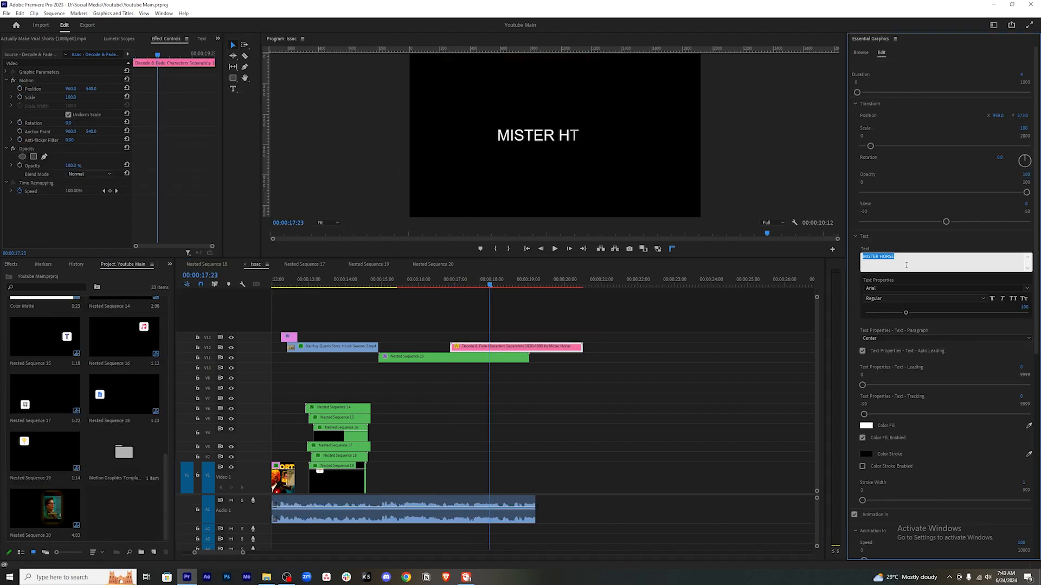
pyautogui.write('$15,326')
pyautogui.click(531, 284)
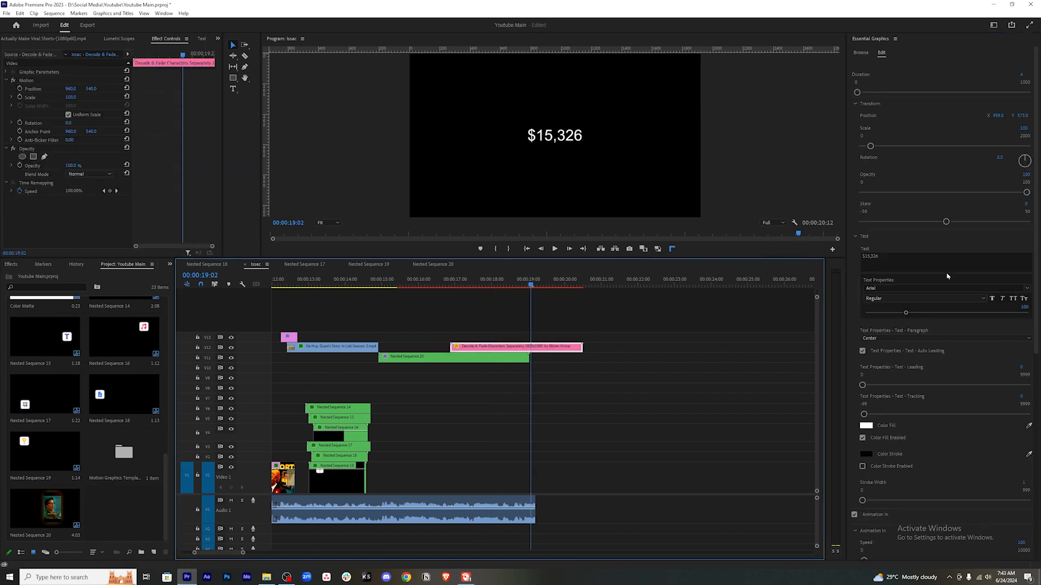
pyautogui.moveTo(906, 314); pyautogui.dragTo(967, 313)
pyautogui.click(937, 291)
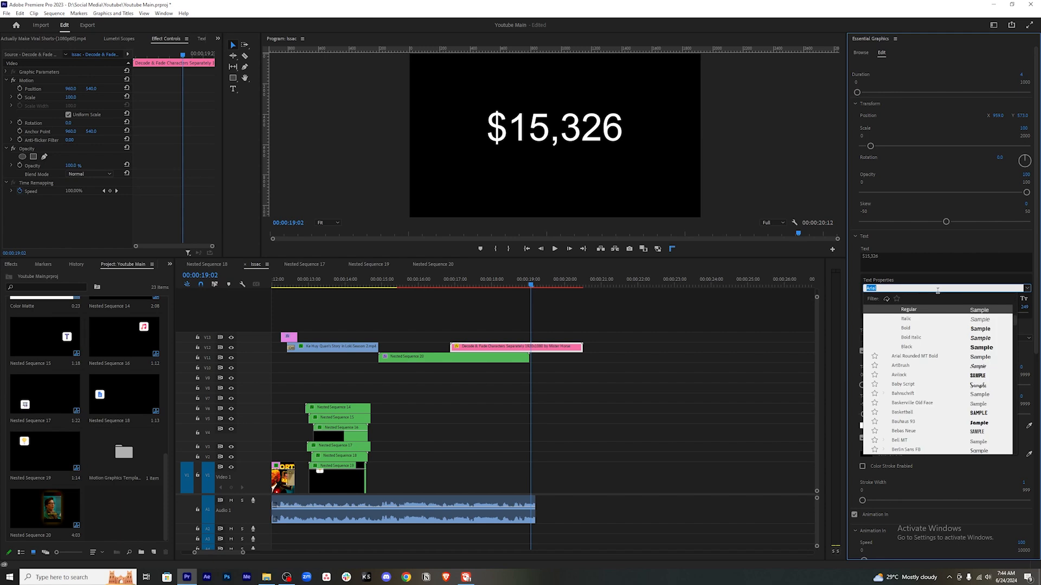
pyautogui.write('the bold')
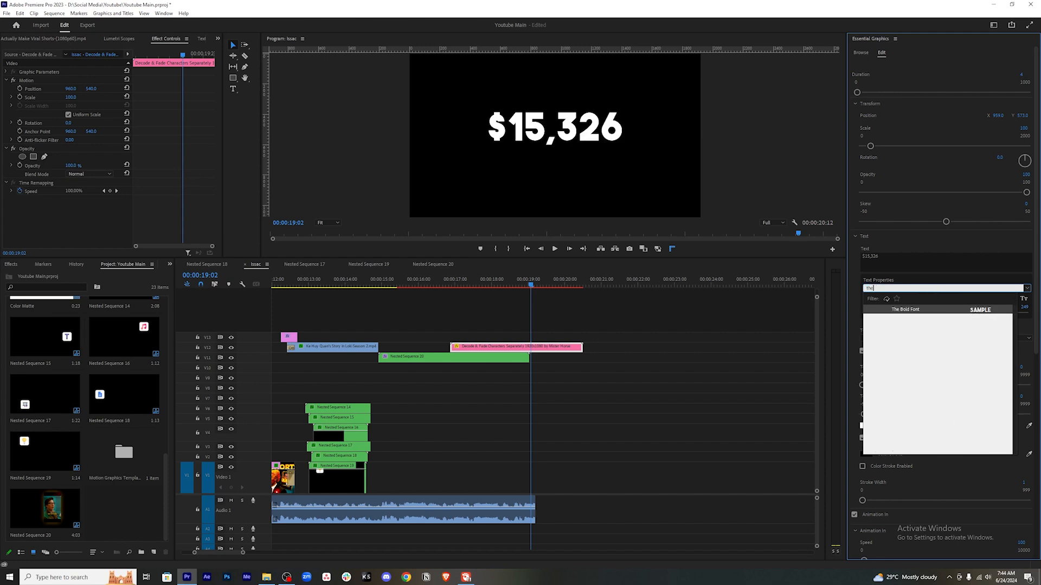
pyautogui.press('Return')
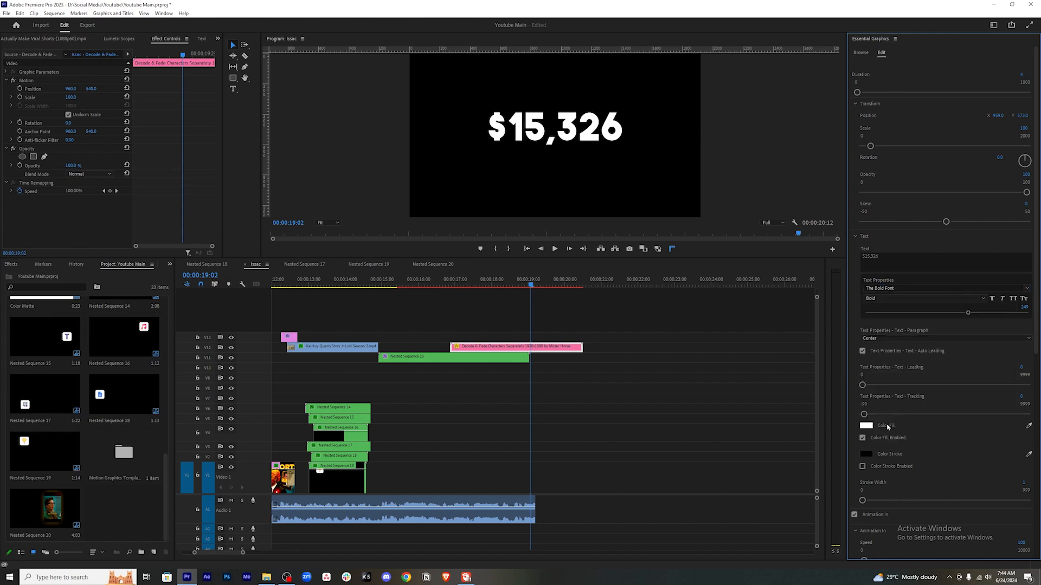
# Change the $15,326 title's fill color to bright green and preview it over the nested clip.
pyautogui.click(866, 426)
pyautogui.click(544, 302)
pyautogui.moveTo(525, 350); pyautogui.dragTo(569, 381)
pyautogui.click(609, 255)
pyautogui.click(421, 283)
pyautogui.press('space')
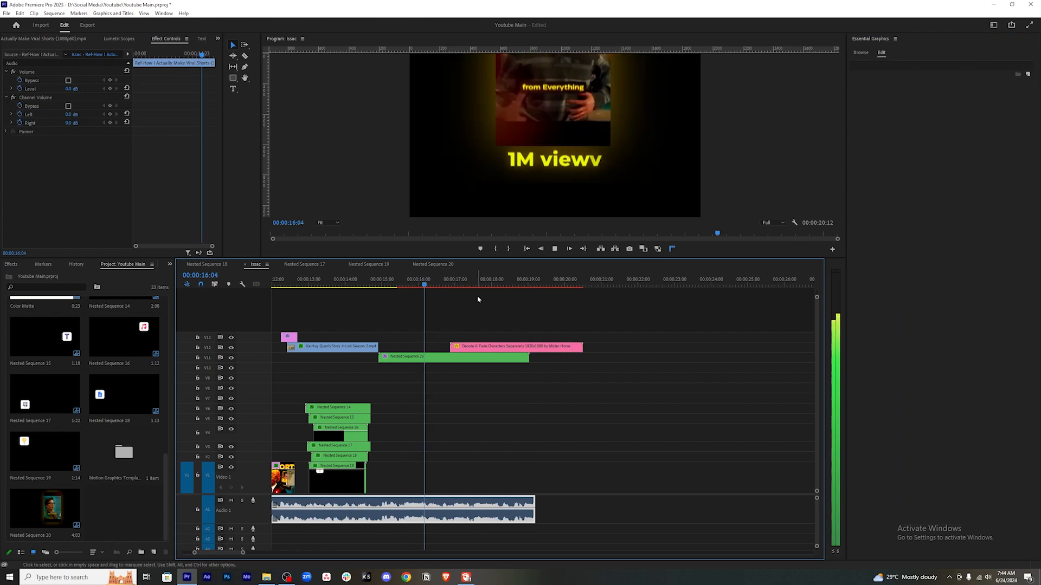
pyautogui.click(507, 280)
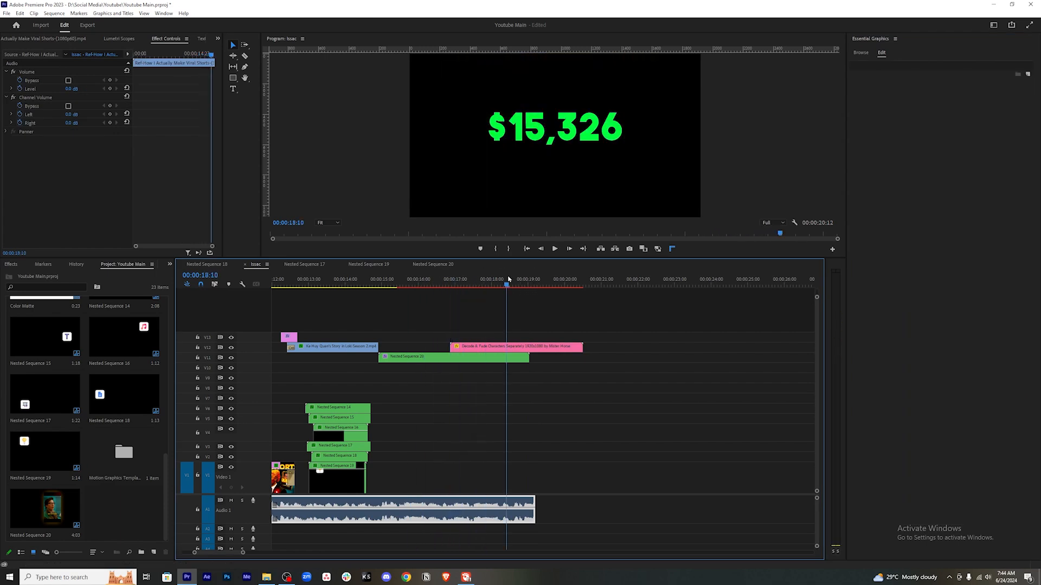
# Increase the green number title's Animation In speed and play back the number's appearance.
pyautogui.click(516, 346)
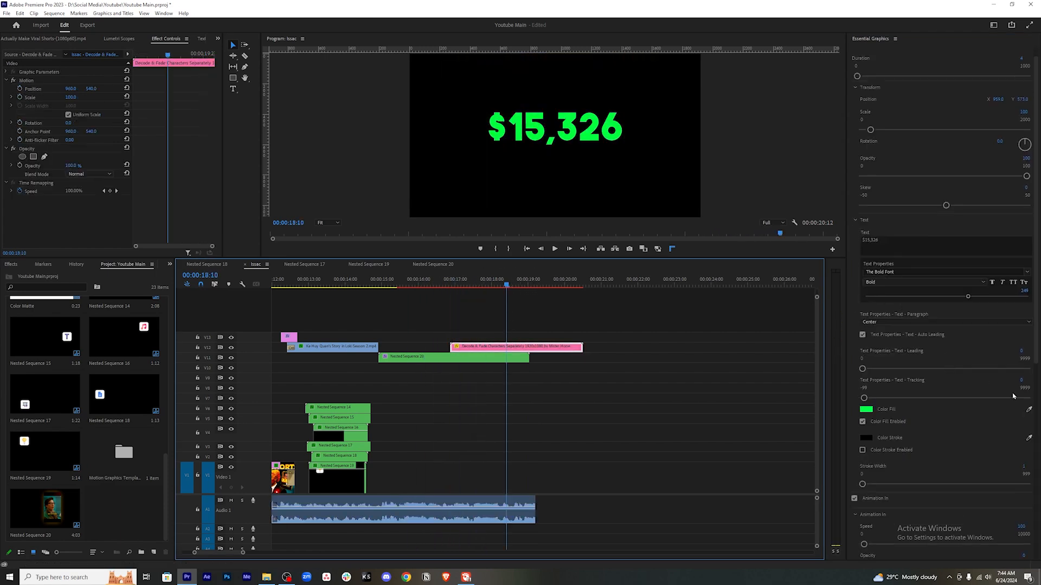
pyautogui.scroll(-3, 1007, 471)
pyautogui.click(1022, 461)
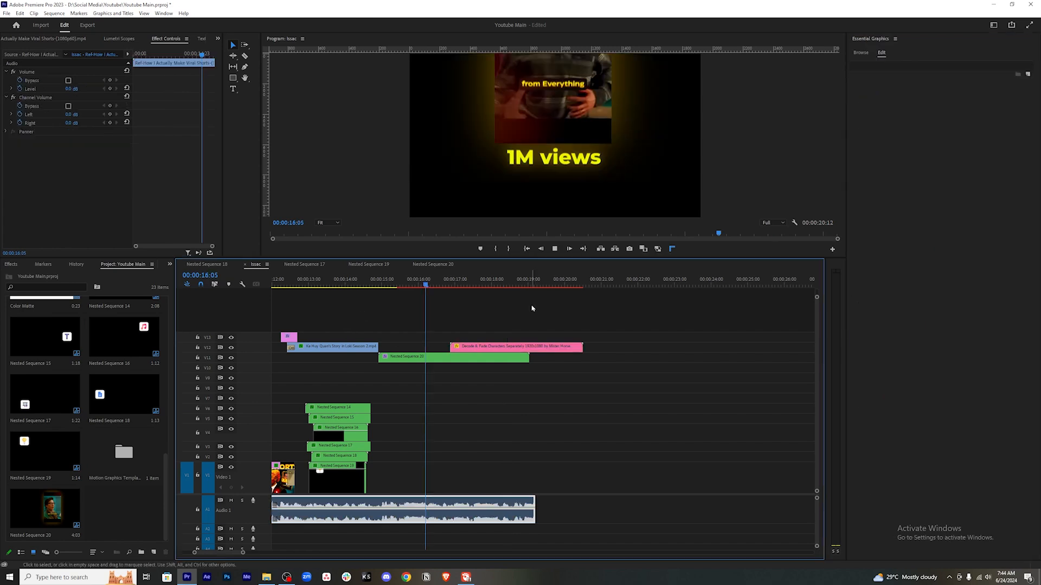
pyautogui.press('space')
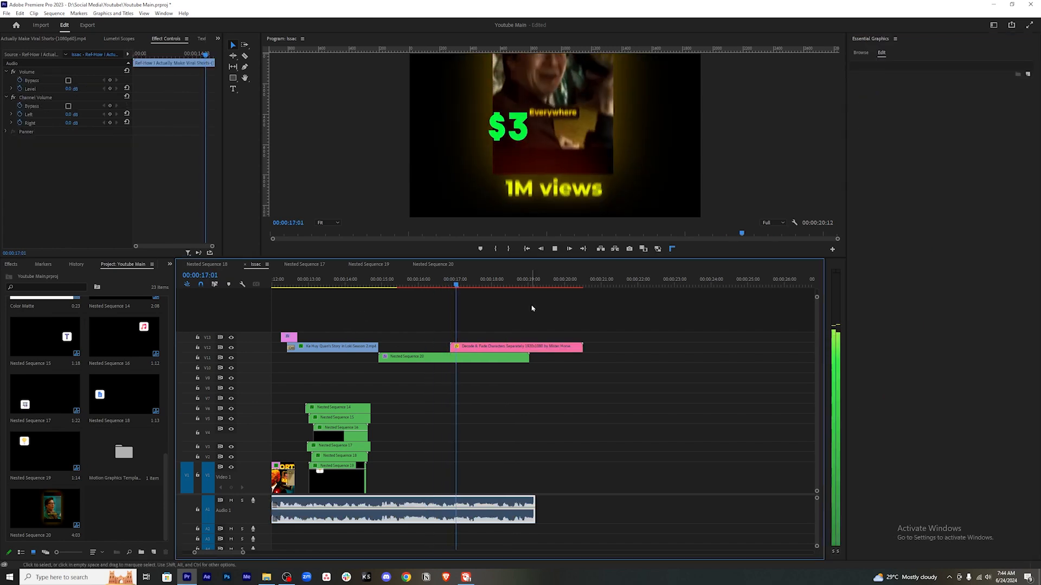
pyautogui.press('space')
pyautogui.doubleClick(485, 357)
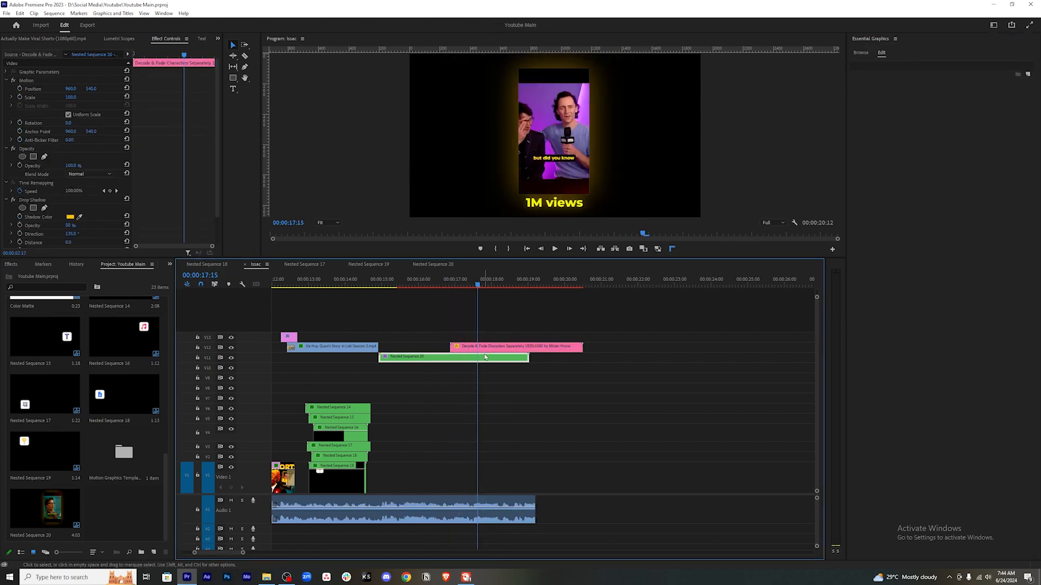
pyautogui.moveTo(479, 301); pyautogui.dragTo(572, 300)
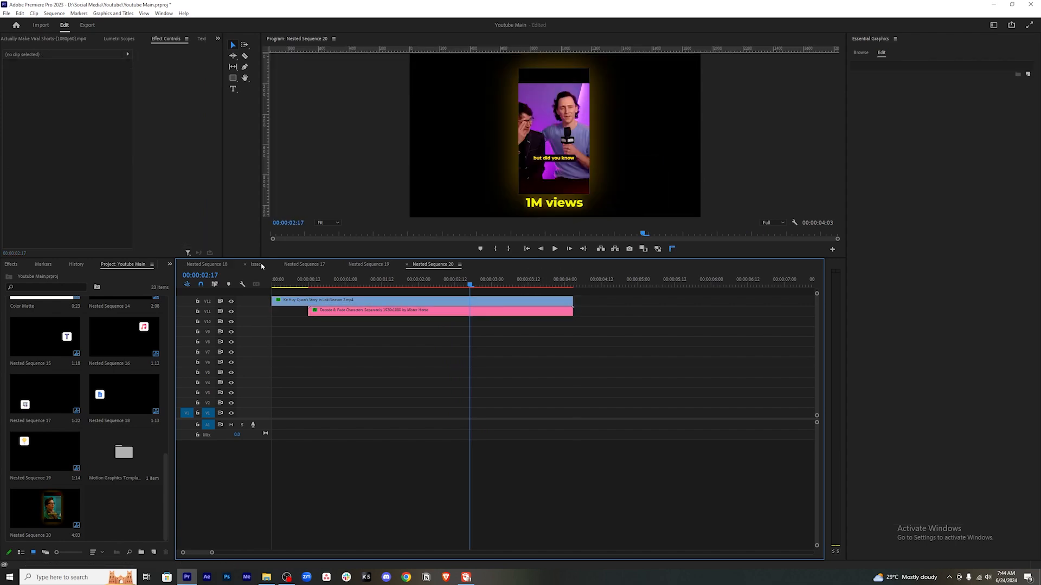
pyautogui.click(257, 264)
# Add Motion Position keyframes to the $15,326 title at 00:00:16:21 and 00:00:17:13.
pyautogui.click(477, 346)
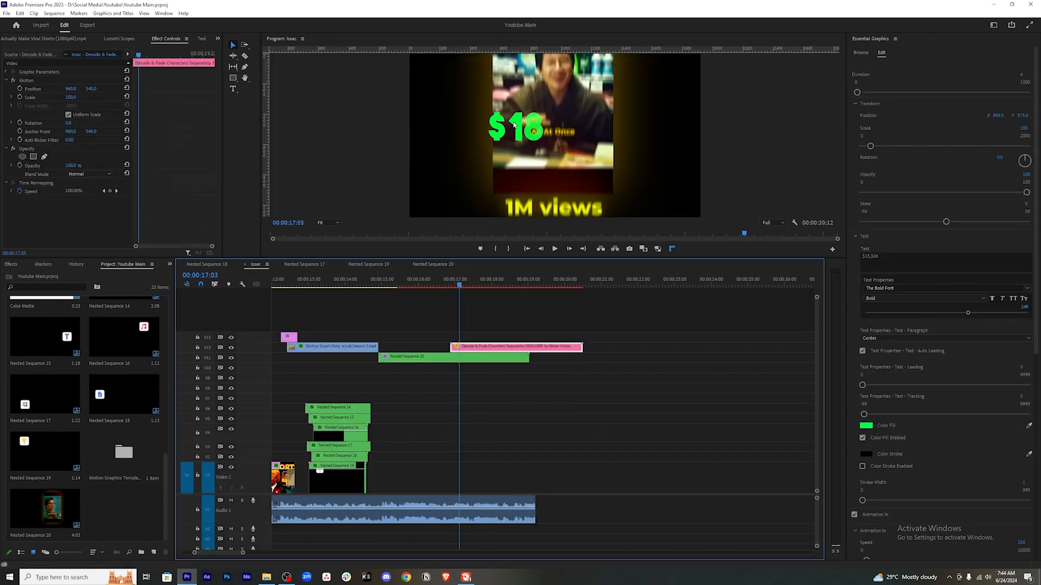
pyautogui.moveTo(457, 282); pyautogui.dragTo(458, 282)
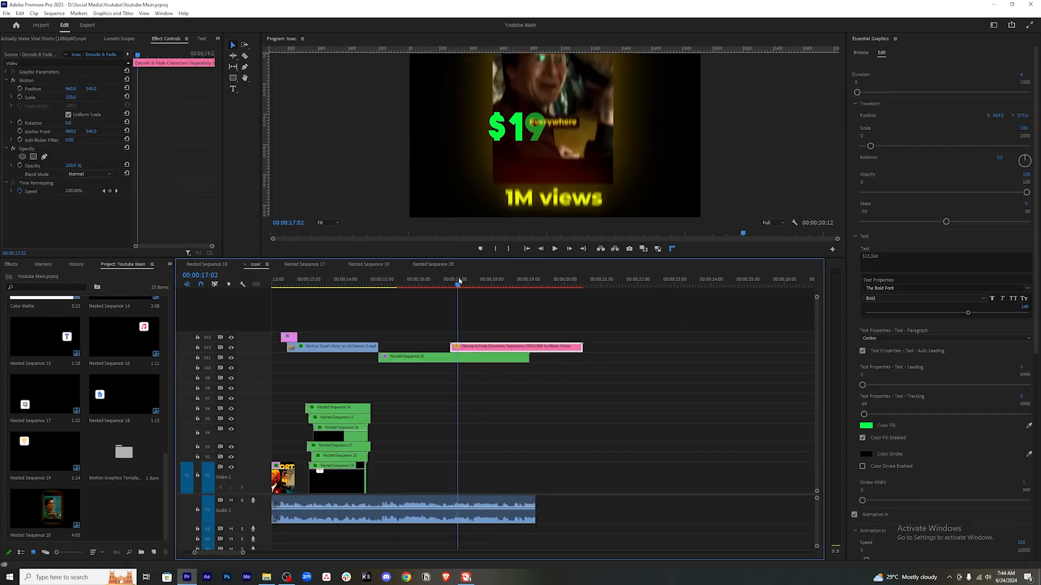
pyautogui.click(183, 97)
pyautogui.press('Left')
pyautogui.press('Left')
pyautogui.press('Left')
pyautogui.press('Left')
pyautogui.press('Left')
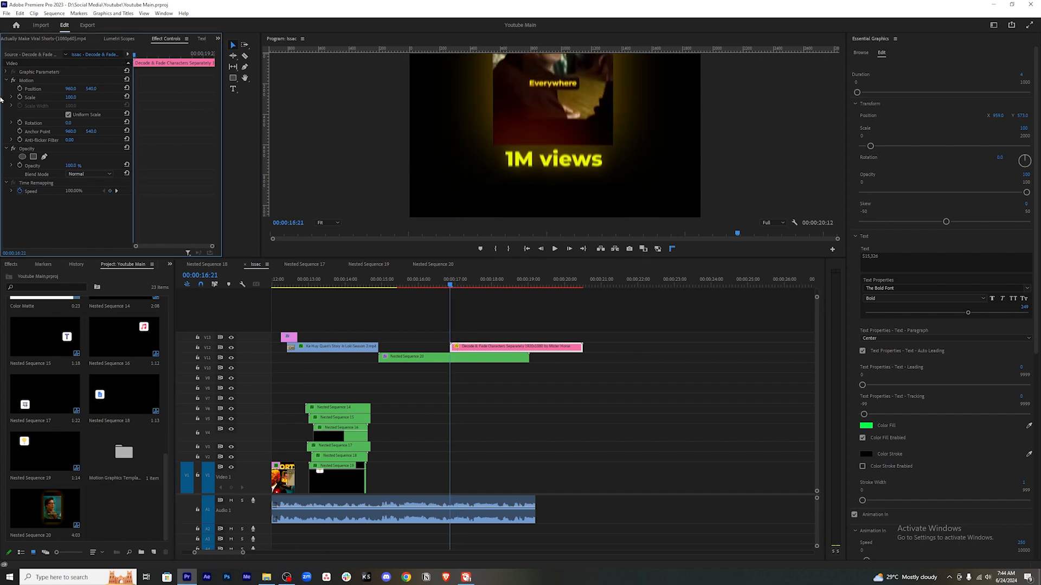
pyautogui.click(20, 89)
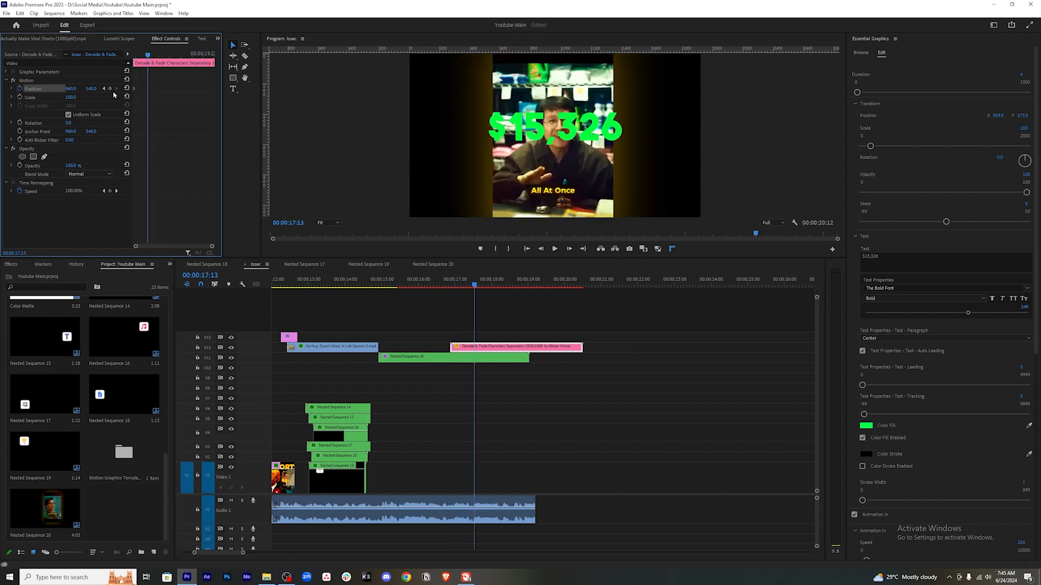
pyautogui.moveTo(148, 55); pyautogui.dragTo(130, 57)
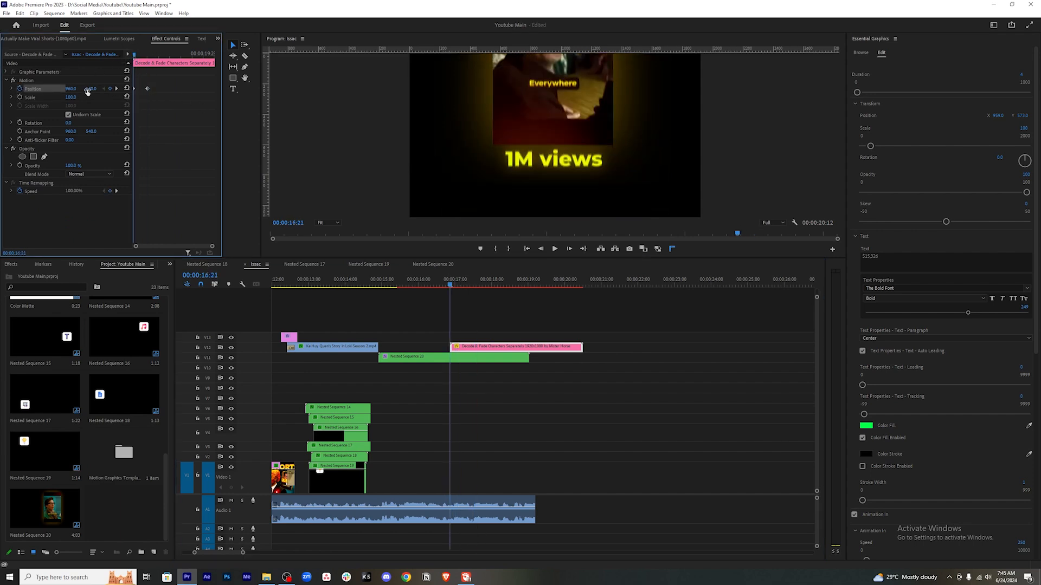
# Raise the number title's starting position so it slides down with the clip, and ease both Position keyframes.
pyautogui.press('space')
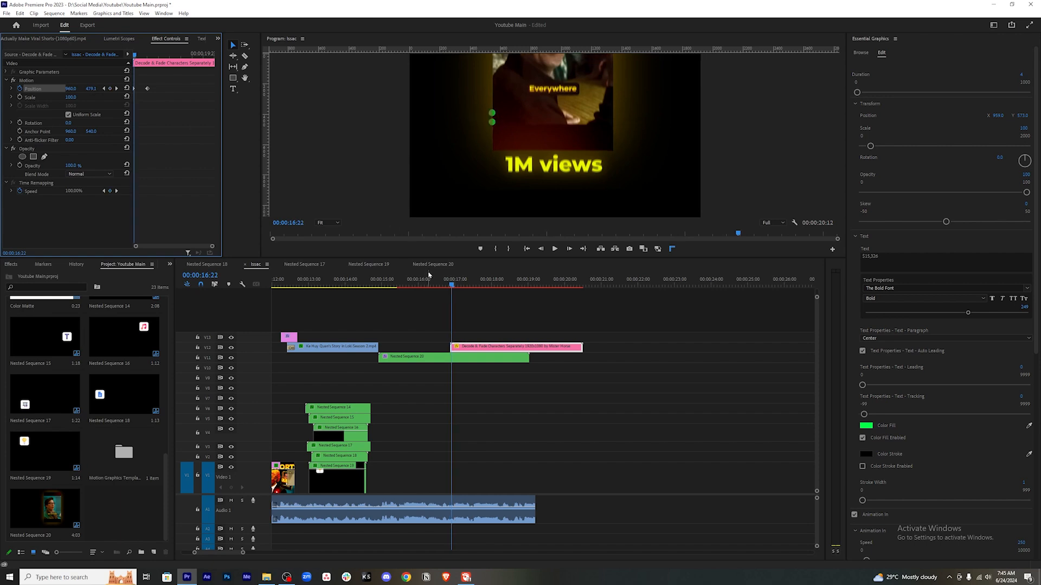
pyautogui.press('space')
pyautogui.click(104, 88)
pyautogui.press('space')
pyautogui.press('space')
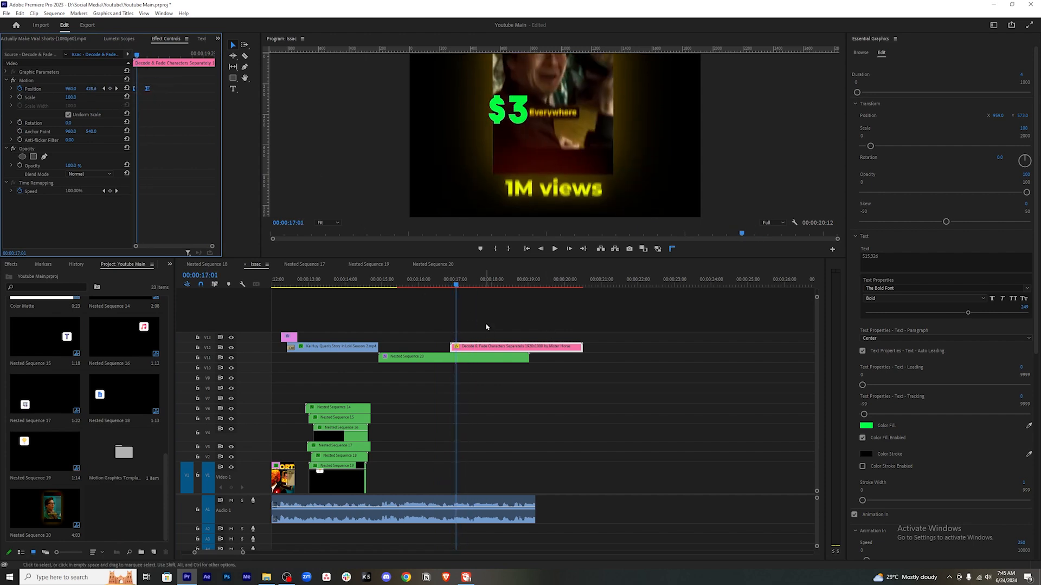
pyautogui.hotkey('ctrl', 's')
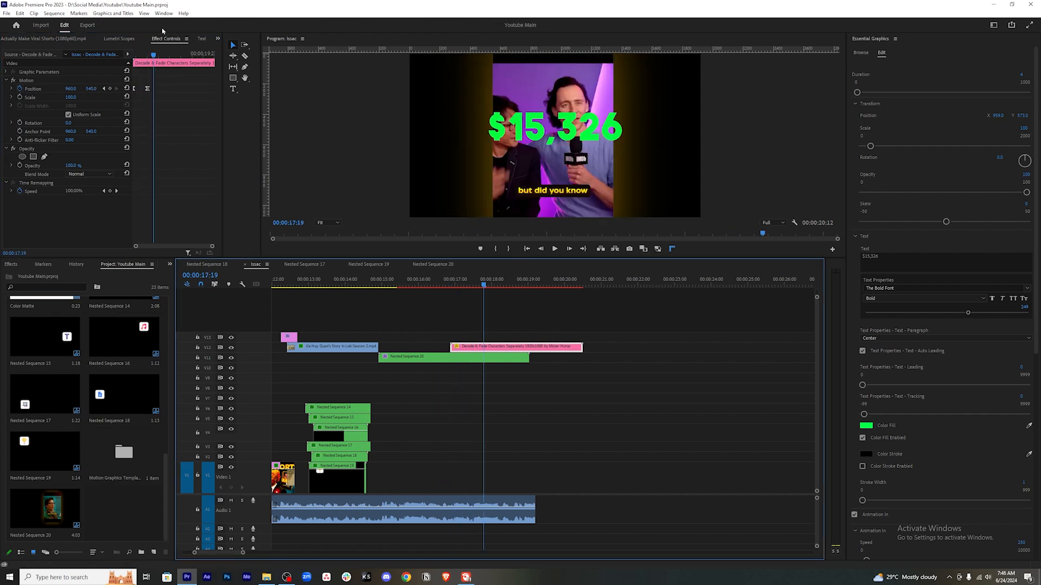
# Apply the Mosaic effect to the $15,326 title with 60 horizontal and 54 vertical blocks, and preview the pixelation.
pyautogui.click(123, 13)
pyautogui.click(170, 264)
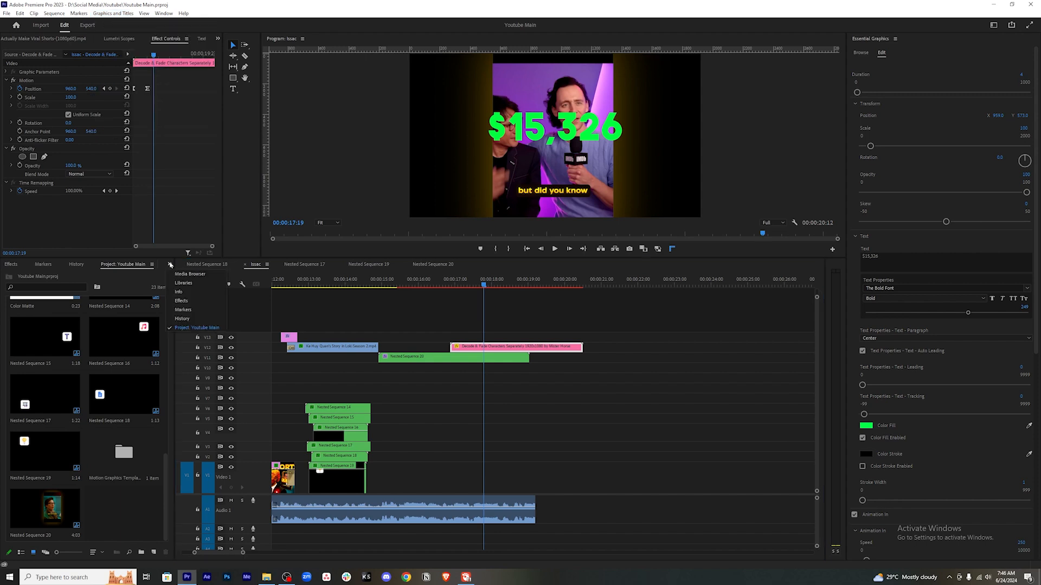
pyautogui.click(187, 301)
pyautogui.click(50, 275)
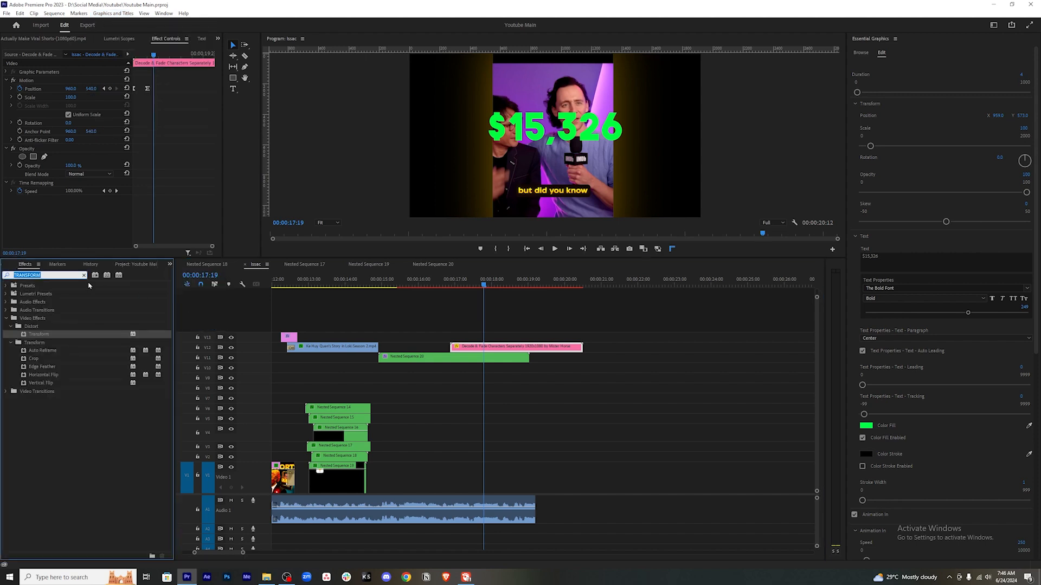
pyautogui.write('mosa')
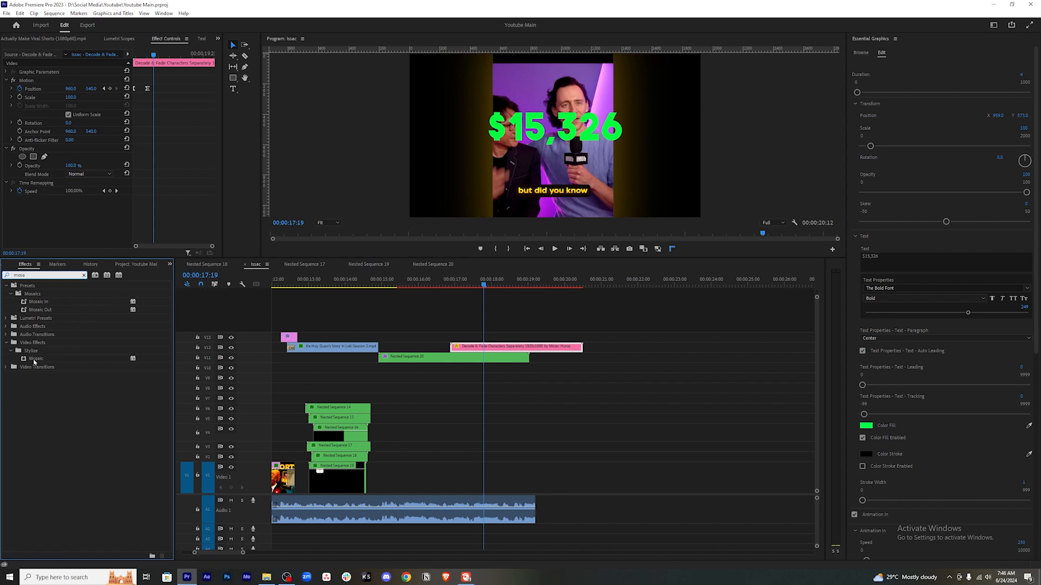
pyautogui.click(35, 359)
pyautogui.moveTo(39, 362); pyautogui.dragTo(477, 347)
pyautogui.moveTo(68, 210)
pyautogui.mouseDown()
pyautogui.moveTo(108, 219)
pyautogui.moveTo(60, 210)
pyautogui.mouseUp()
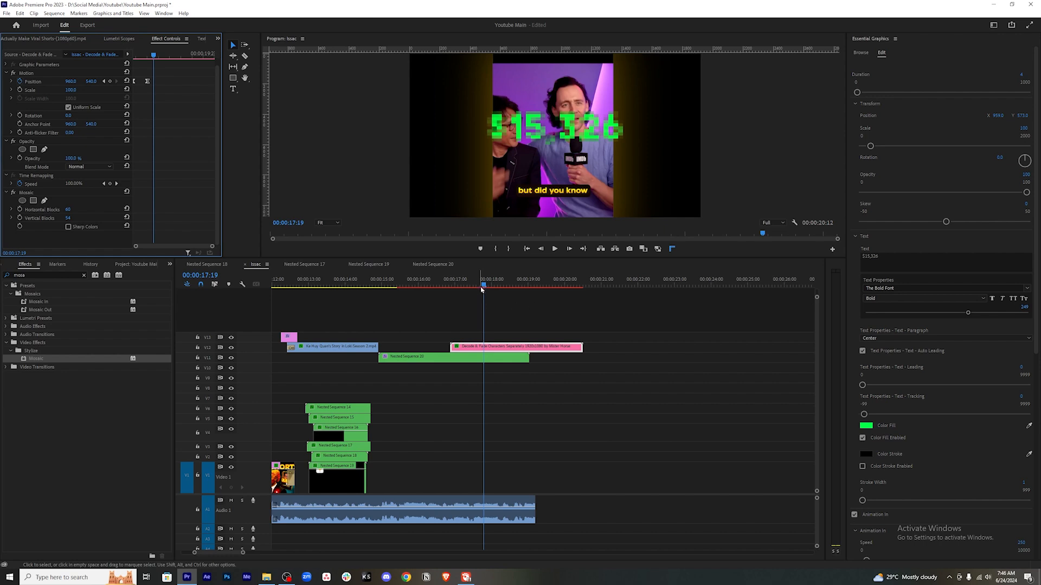
pyautogui.click(441, 283)
pyautogui.press('space')
pyautogui.press('space')
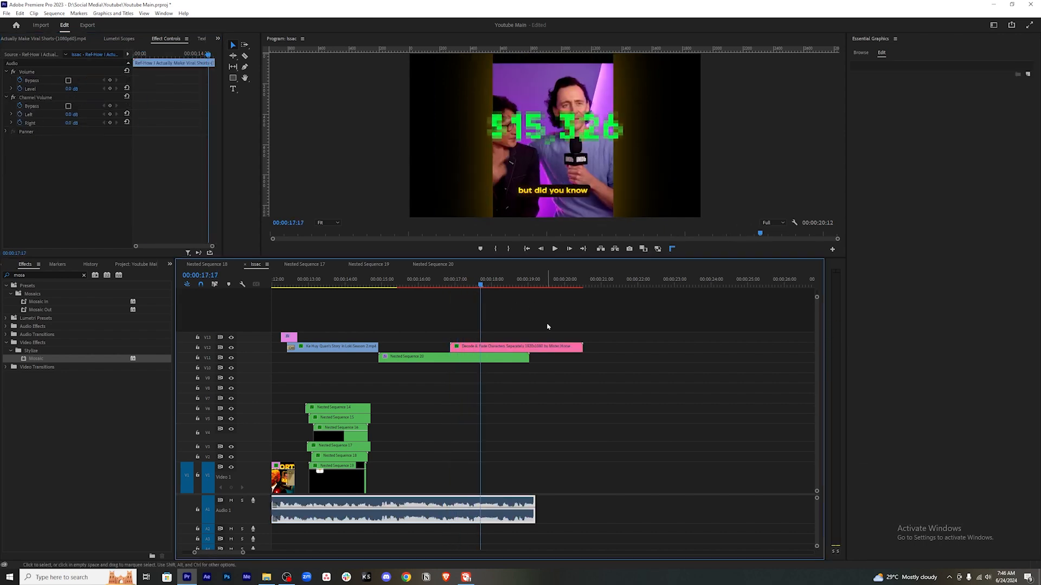
# Reduce the Mosaic effect's Horizontal Blocks to 49 and shift the number title to start at about 00:00:17:01.
pyautogui.click(547, 347)
pyautogui.moveTo(71, 217); pyautogui.dragTo(62, 217)
pyautogui.click(492, 313)
pyautogui.press('space')
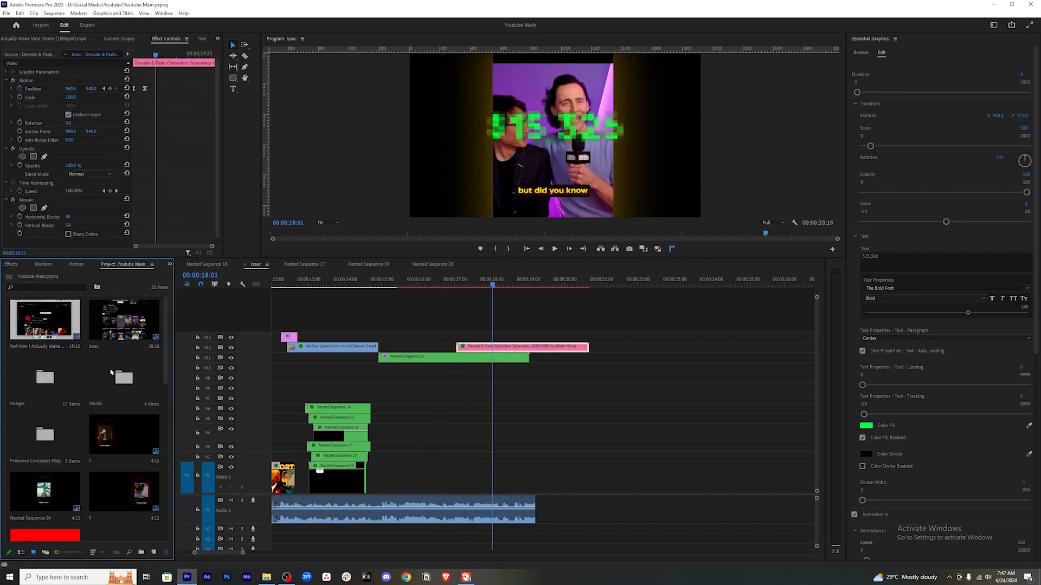
# Trim the number title to end just before the nested clip's end and apply the default transition to its out point.
pyautogui.doubleClick(45, 321)
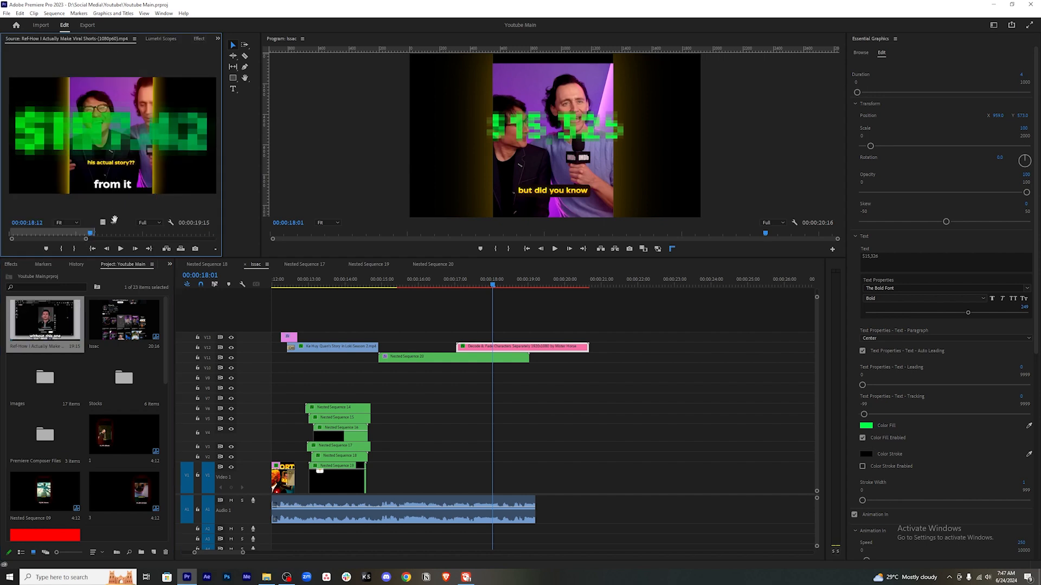
pyautogui.click(507, 285)
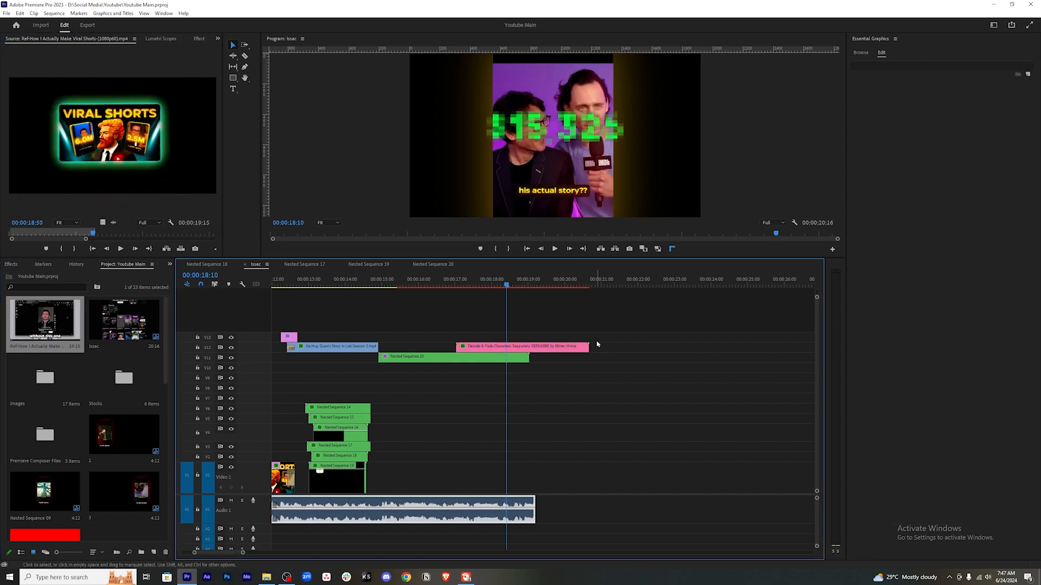
pyautogui.moveTo(589, 346); pyautogui.dragTo(524, 346)
pyautogui.rightClick(525, 349)
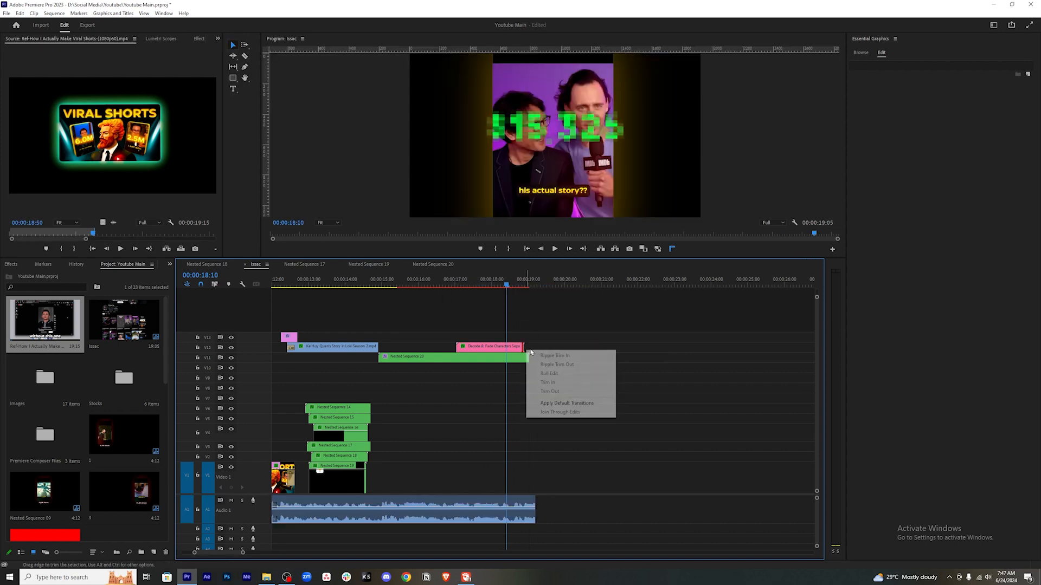
pyautogui.click(569, 404)
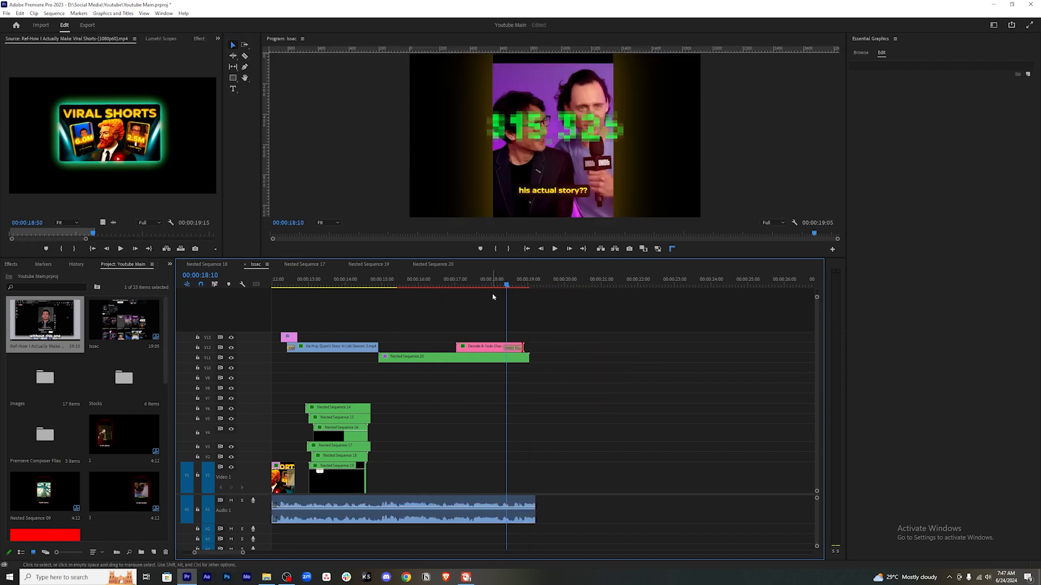
pyautogui.click(502, 284)
pyautogui.press('space')
# Step back and forth through the reference video around 00:00:18:30 to examine the number's fade-out and the transition to the next scene.
pyautogui.click(86, 200)
pyautogui.press('Left')
pyautogui.press('Left')
pyautogui.press('Left')
pyautogui.press('Left')
pyautogui.press('Left')
pyautogui.press('Left')
pyautogui.press('Left')
pyautogui.press('Left')
pyautogui.press('Left')
pyautogui.press('Left')
pyautogui.press('Left')
pyautogui.press('Left')
pyautogui.press('Left')
pyautogui.press('Left')
pyautogui.press('Left')
pyautogui.press('Left')
pyautogui.press('Left')
pyautogui.press('Left')
pyautogui.press('Left')
pyautogui.press('Left')
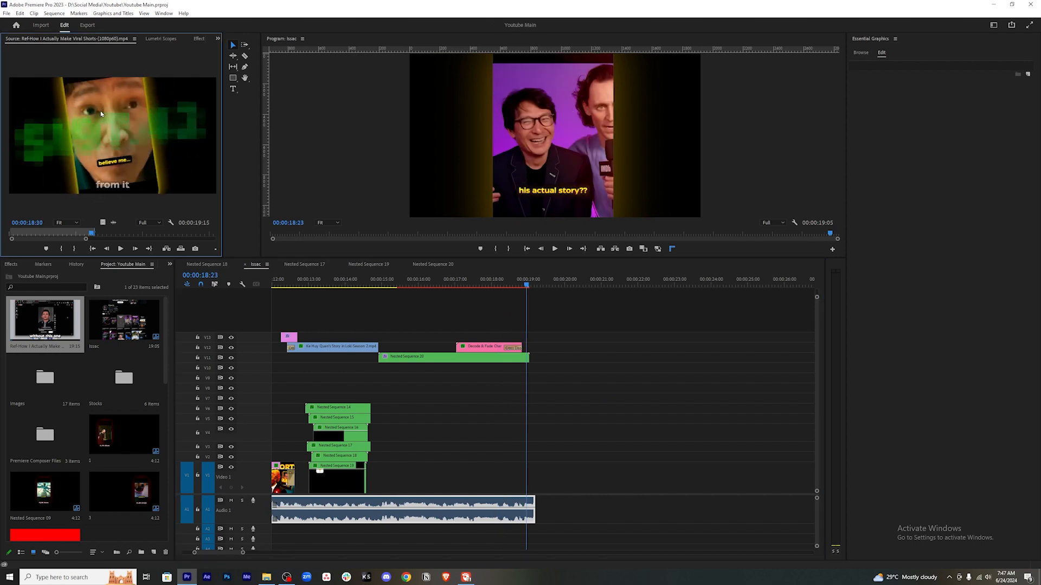
pyautogui.press('Right')
pyautogui.press('Right')
pyautogui.press('Right')
pyautogui.press('Right')
pyautogui.press('Right')
pyautogui.press('Right')
pyautogui.press('Right')
pyautogui.press('Right')
pyautogui.press('Right')
pyautogui.press('Right')
pyautogui.press('Right')
pyautogui.press('Right')
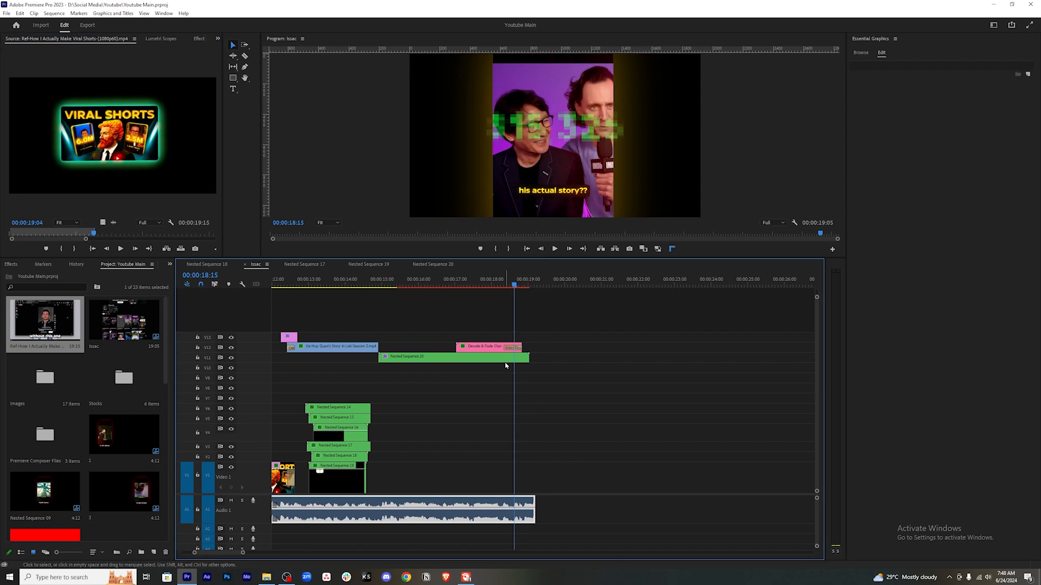
# Inside Nested Sequence 20, freeze the 1M views title at 00:00:01:22 with a frame hold and extend the held part's end.
pyautogui.doubleClick(506, 357)
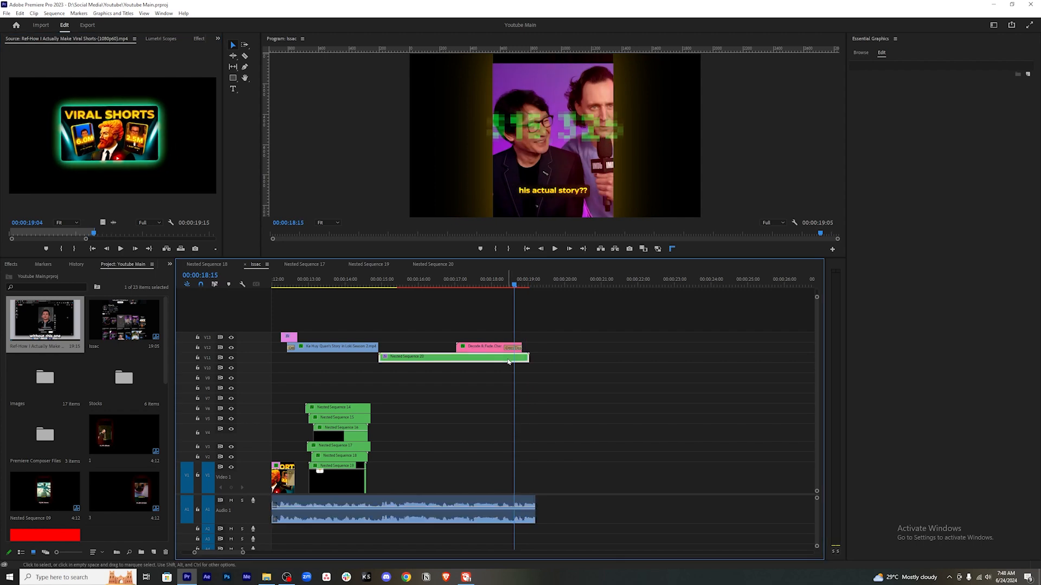
pyautogui.moveTo(591, 293)
pyautogui.mouseDown()
pyautogui.moveTo(572, 310)
pyautogui.moveTo(590, 300)
pyautogui.mouseUp()
pyautogui.moveTo(490, 284); pyautogui.dragTo(449, 272)
pyautogui.press('space')
pyautogui.moveTo(355, 282); pyautogui.dragTo(342, 302)
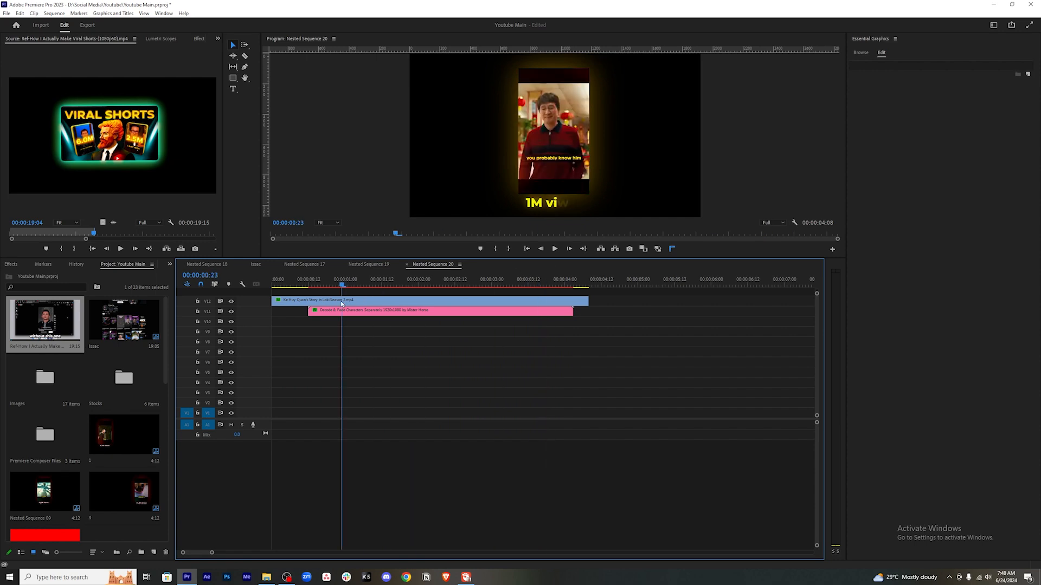
pyautogui.click(413, 313)
pyautogui.rightClick(413, 313)
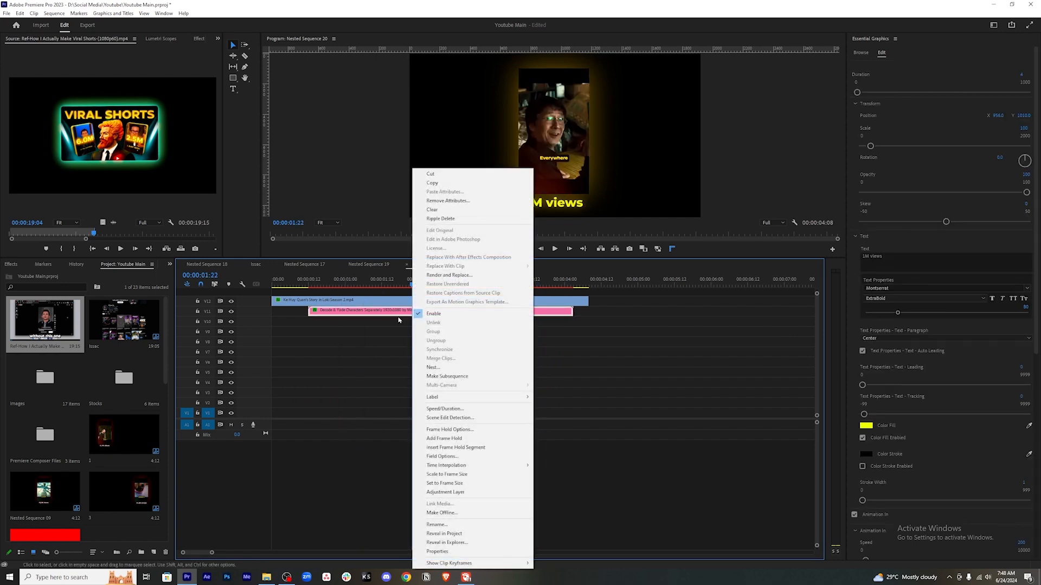
pyautogui.click(461, 438)
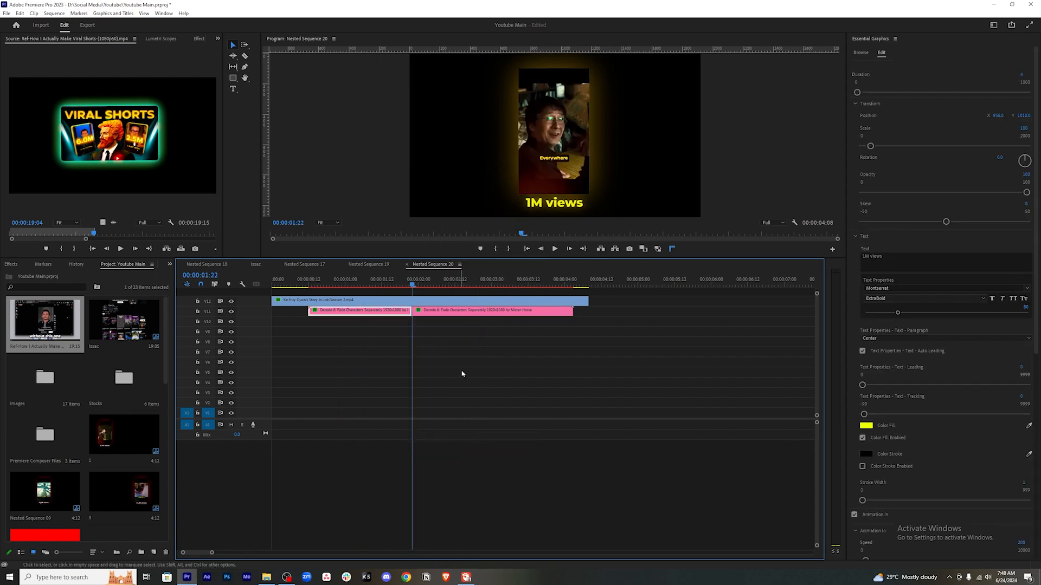
pyautogui.moveTo(576, 314); pyautogui.dragTo(618, 299)
pyautogui.click(500, 279)
# In the Issac sequence, extend the Nested Sequence 20 clip to the end of the audio and save the project.
pyautogui.click(255, 265)
pyautogui.moveTo(530, 356); pyautogui.dragTo(545, 355)
pyautogui.hotkey('ctrl', 's')
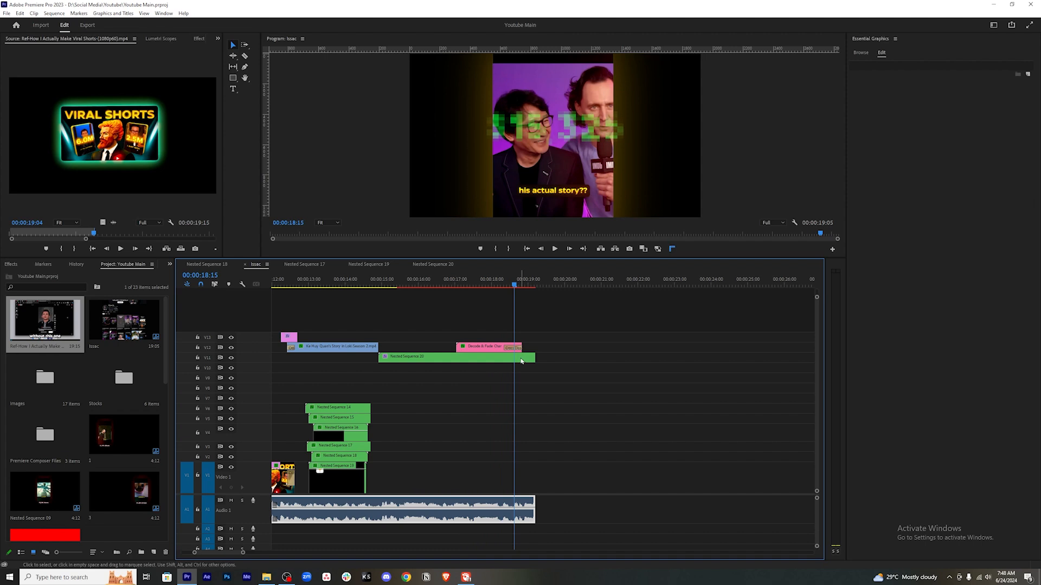
# Add Transform keyframes for Position, Scale and Rotation to the nested clip at 00:00:18:14.
pyautogui.click(521, 360)
pyautogui.click(199, 39)
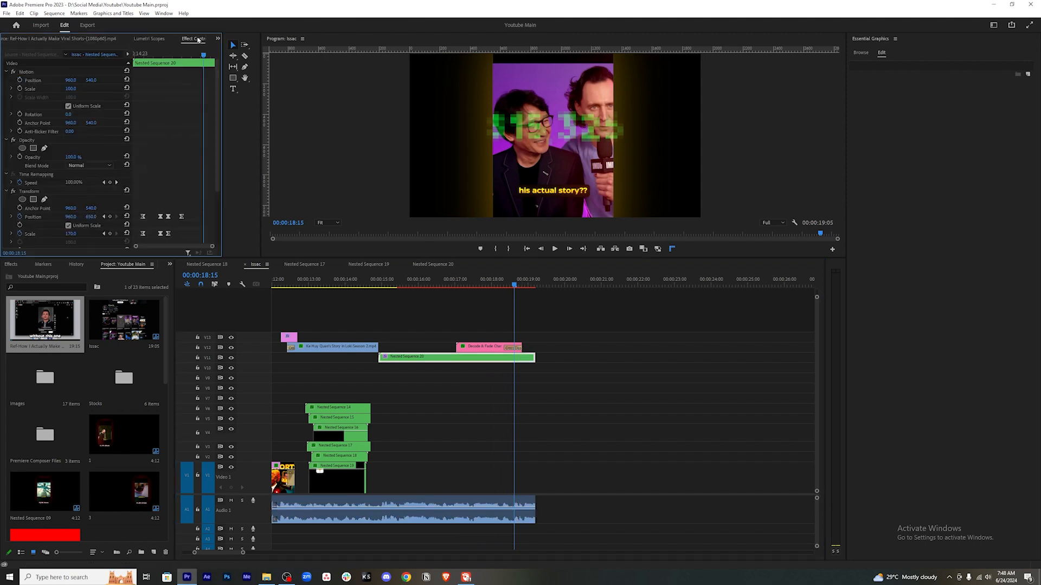
pyautogui.scroll(-4, 155, 146)
pyautogui.click(512, 281)
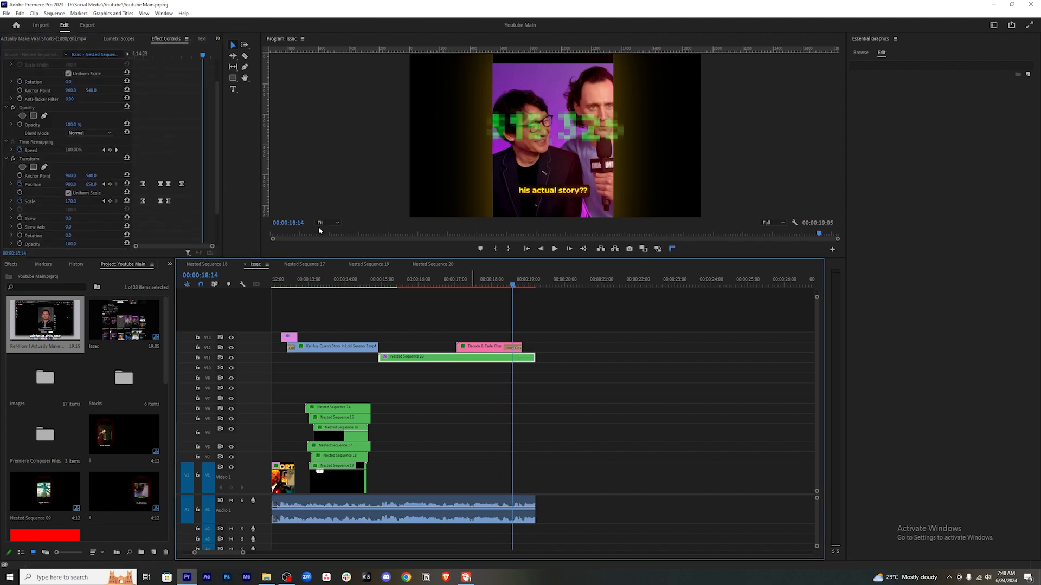
pyautogui.click(110, 184)
pyautogui.scroll(-5, 106, 206)
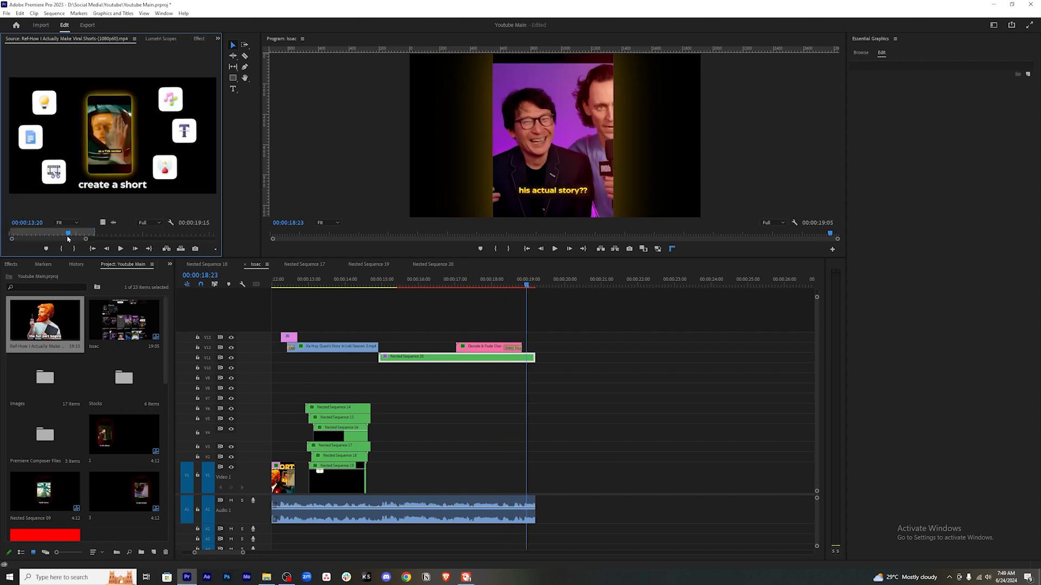
# After checking the reference's rotation transition, keyframe the nested clip at 00:00:18:23 with Rotation -90°, Scale 100 and Position Y 519.
pyautogui.moveTo(67, 236); pyautogui.dragTo(91, 236)
pyautogui.click(564, 349)
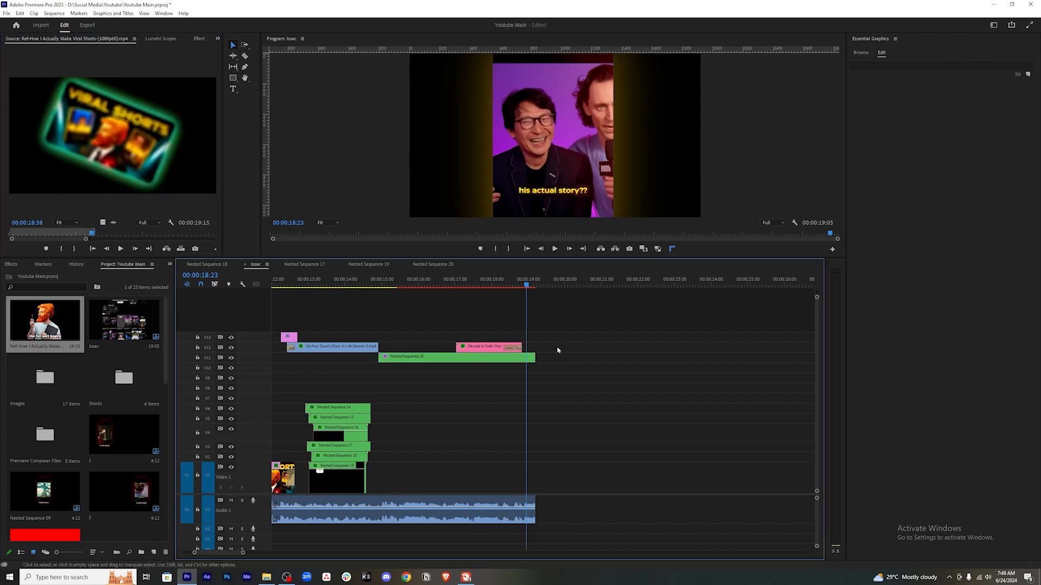
pyautogui.click(199, 38)
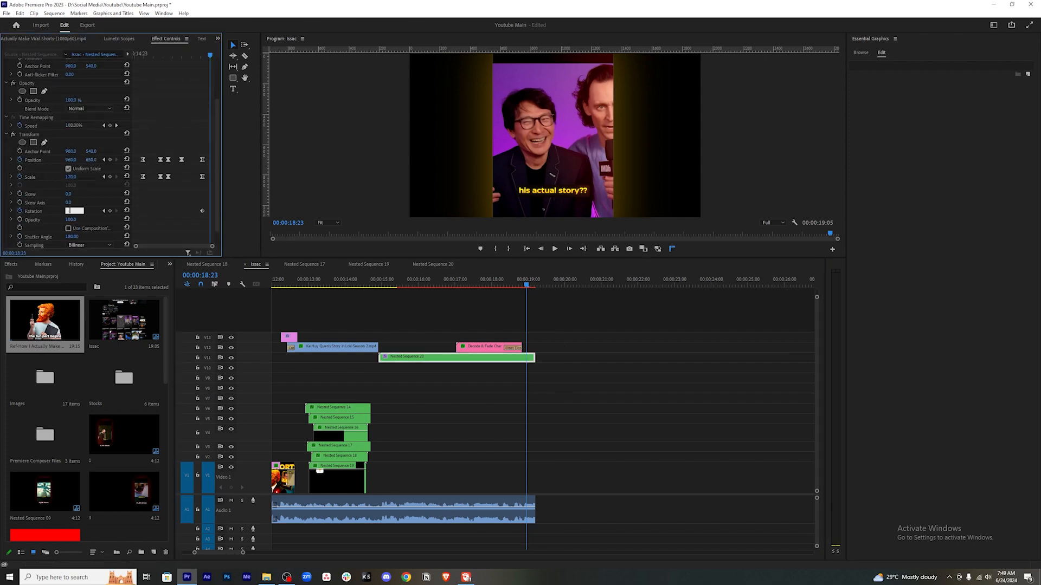
pyautogui.write('-90')
pyautogui.press('Return')
pyautogui.moveTo(71, 177); pyautogui.dragTo(46, 177)
pyautogui.moveTo(91, 159); pyautogui.dragTo(34, 160)
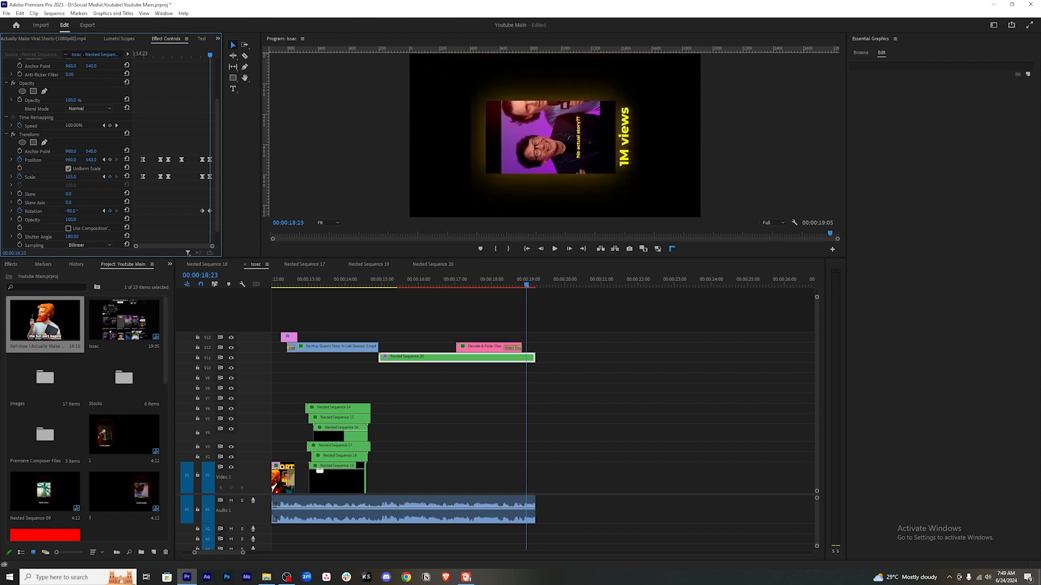
pyautogui.write('100')
pyautogui.press('Return')
pyautogui.moveTo(93, 161); pyautogui.dragTo(79, 161)
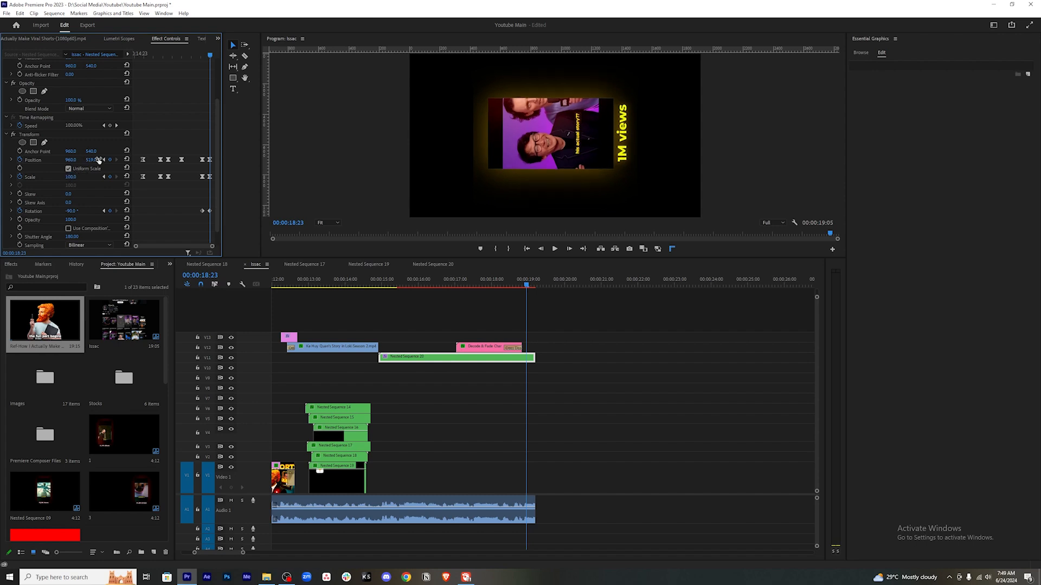
# Ease the nested clip's new Transform keyframes and save the project.
pyautogui.press('F9')
pyautogui.moveTo(102, 240); pyautogui.dragTo(101, 240)
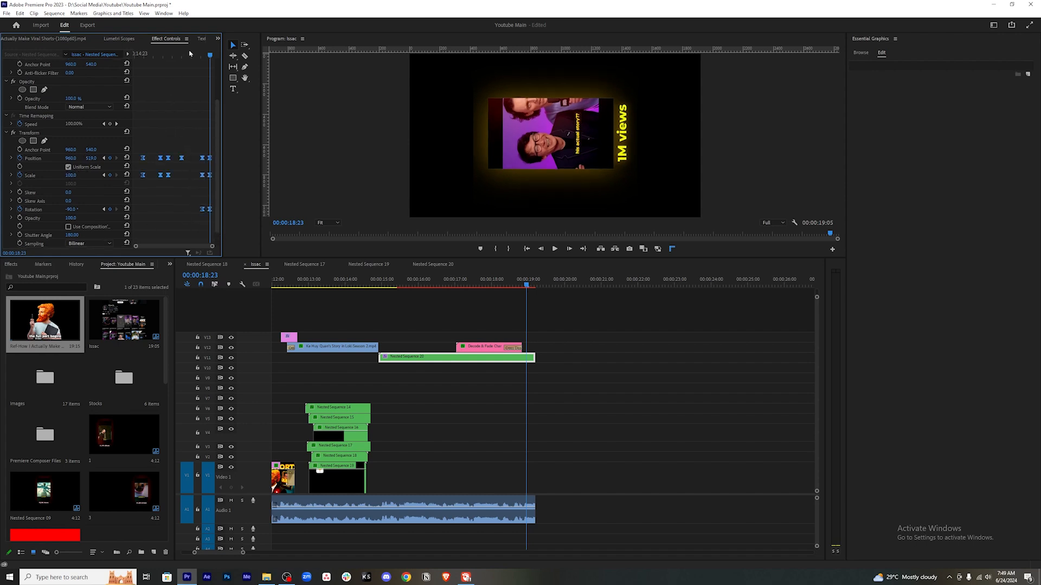
pyautogui.click(533, 281)
pyautogui.click(529, 357)
pyautogui.hotkey('ctrl', 's')
pyautogui.scroll(-2, 145, 181)
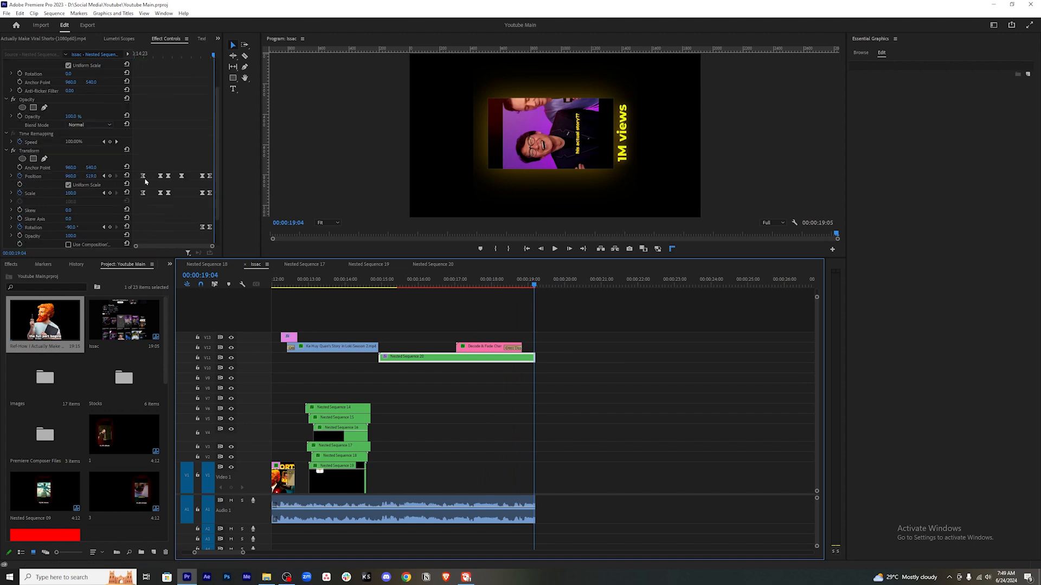
# Place the Viral Shorts thumbnail from the Images bin on the track above the number title, from 00:00:18:14 to the nested clip's end.
pyautogui.click(105, 179)
pyautogui.scroll(-3, 150, 365)
pyautogui.scroll(3, 108, 374)
pyautogui.scroll(-1, 94, 376)
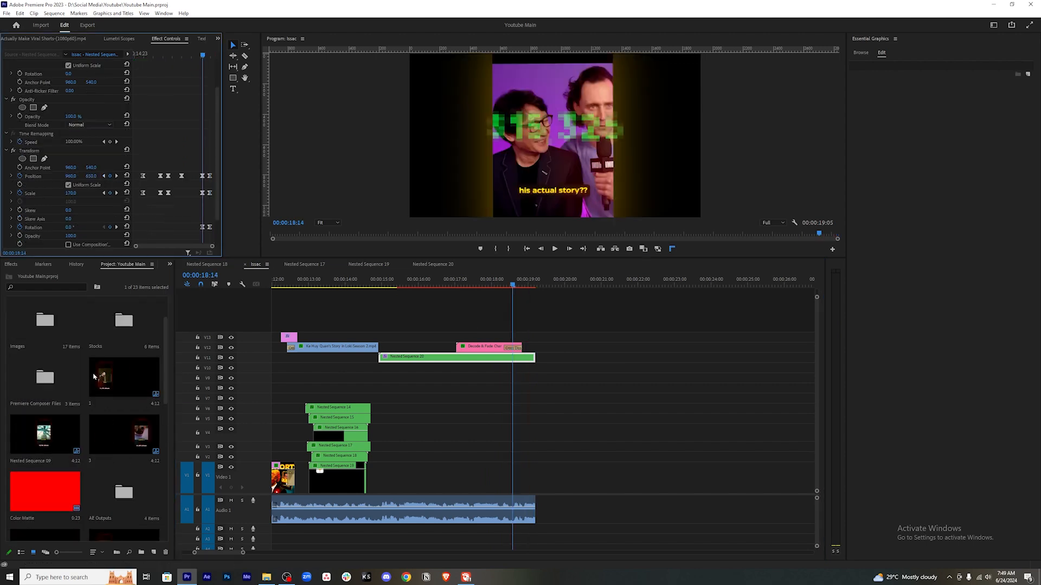
pyautogui.doubleClick(48, 331)
pyautogui.doubleClick(124, 380)
pyautogui.moveTo(124, 380); pyautogui.dragTo(535, 337)
# Rotate the thumbnail 90°, scale it to 112 and position it over the vertical Loki clip.
pyautogui.click(146, 38)
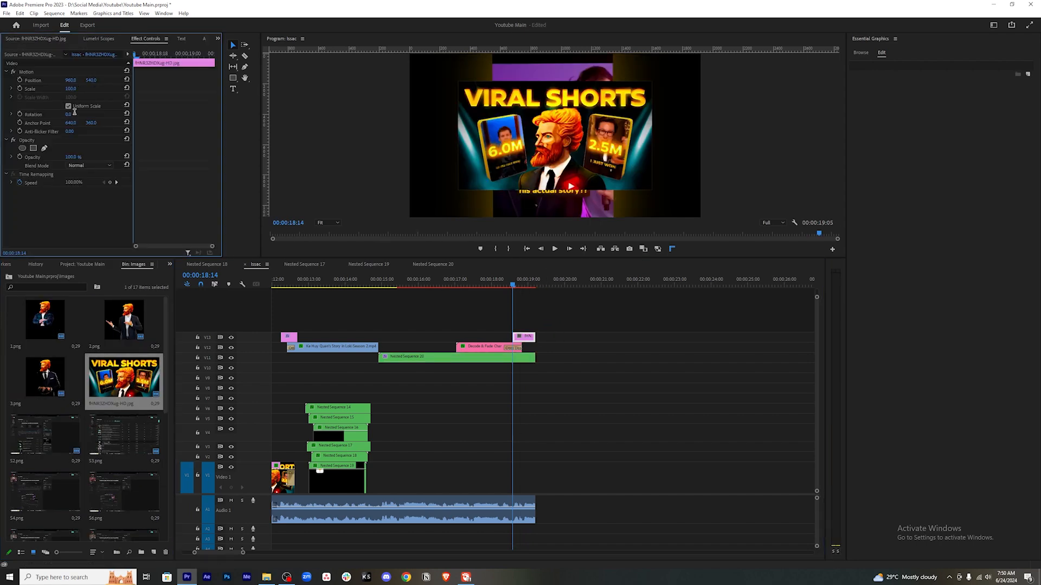
pyautogui.press('Return')
pyautogui.moveTo(91, 80); pyautogui.dragTo(68, 80)
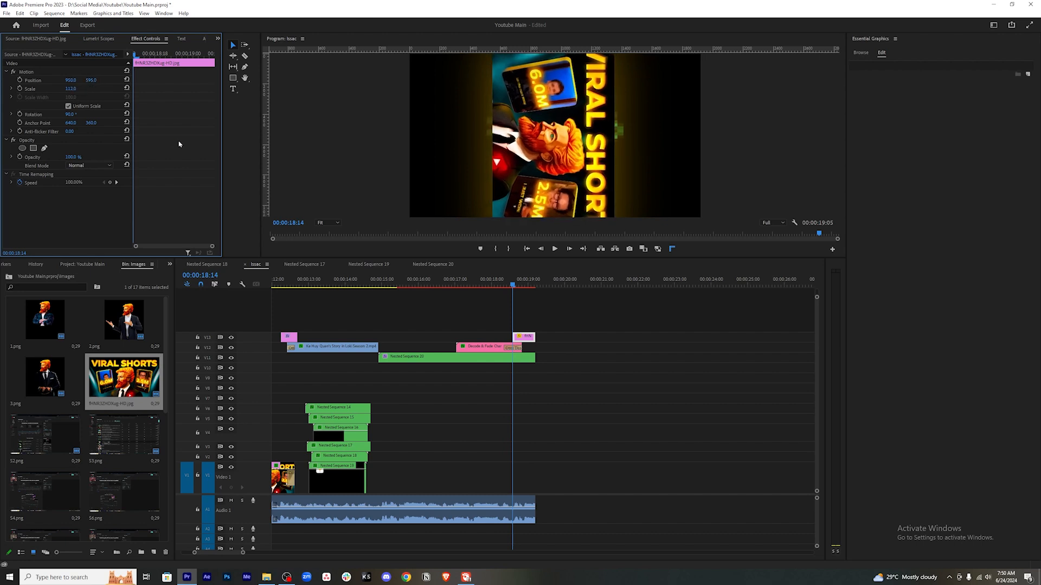
# Apply the Transform effect to the thumbnail and start Position, Scale and Rotation keyframes at 00:00:18:14.
pyautogui.click(171, 264)
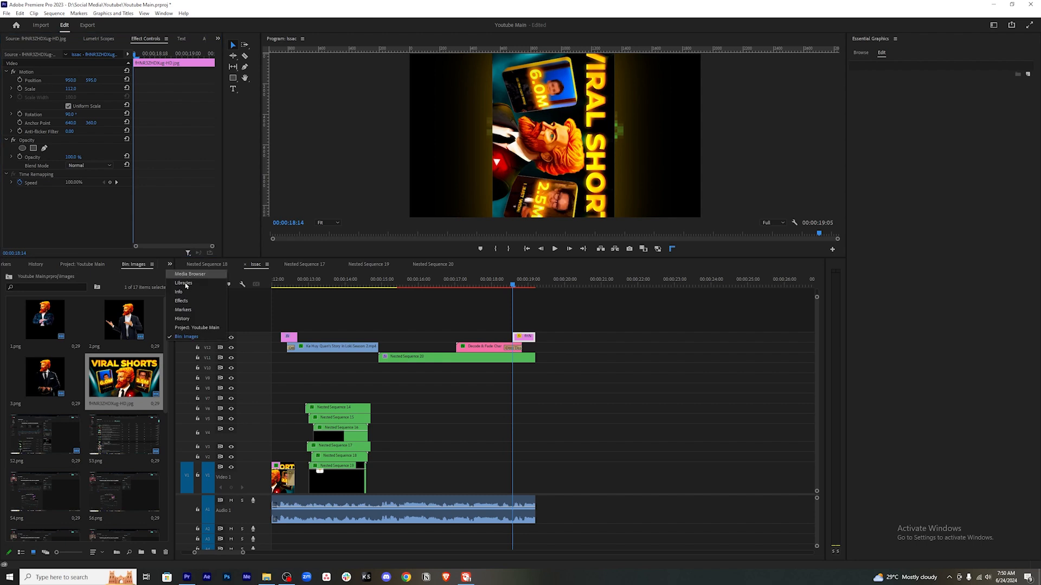
pyautogui.click(194, 301)
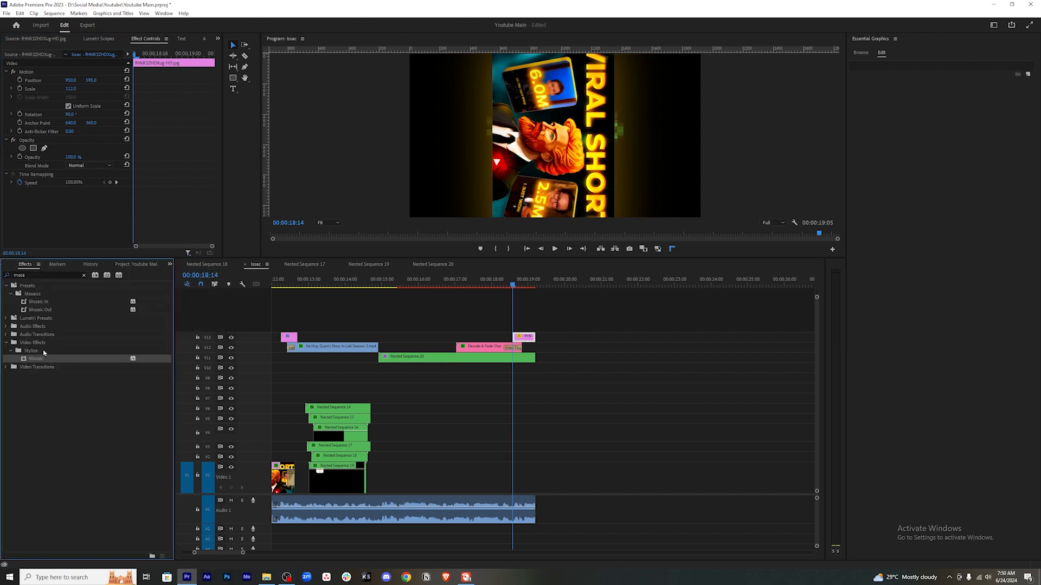
pyautogui.write('transf')
pyautogui.moveTo(39, 334); pyautogui.dragTo(132, 218)
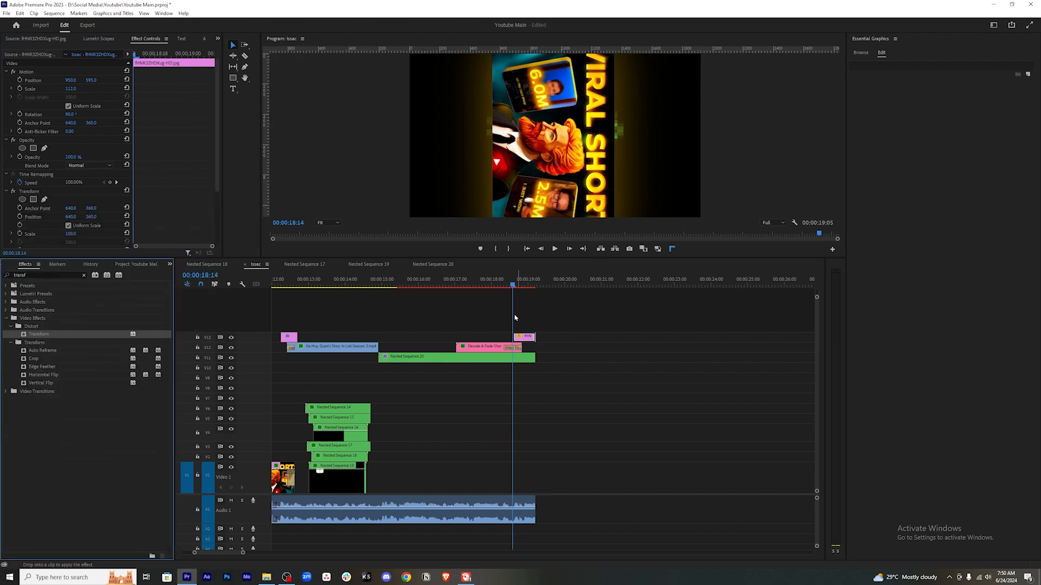
pyautogui.click(19, 143)
pyautogui.click(20, 161)
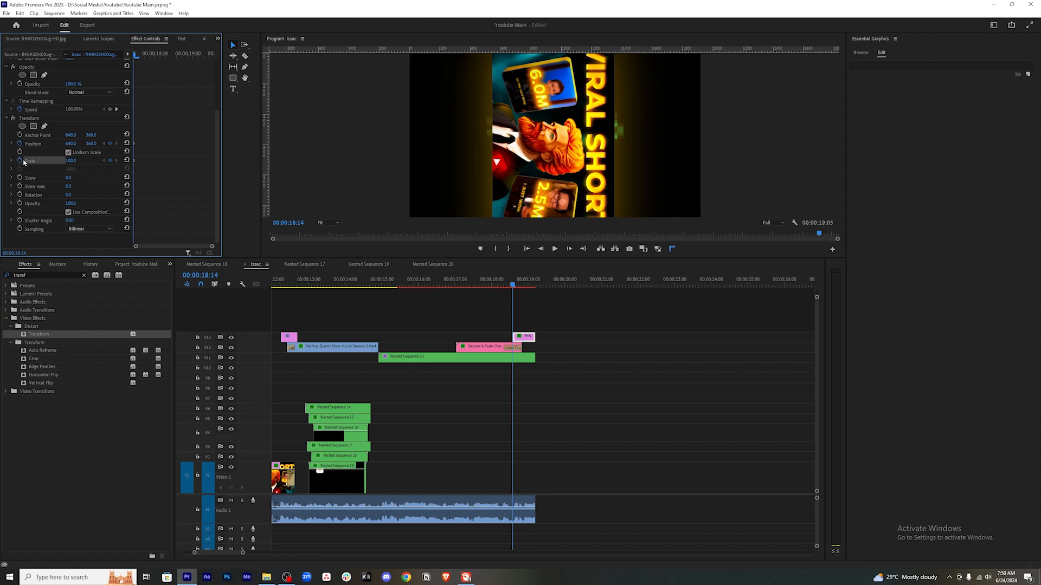
# At 00:00:18:23, set the thumbnail's Transform Rotation to -90° and Scale to 59, align it over the rotated nested clip, and save.
pyautogui.click(526, 358)
pyautogui.click(117, 217)
pyautogui.click(527, 338)
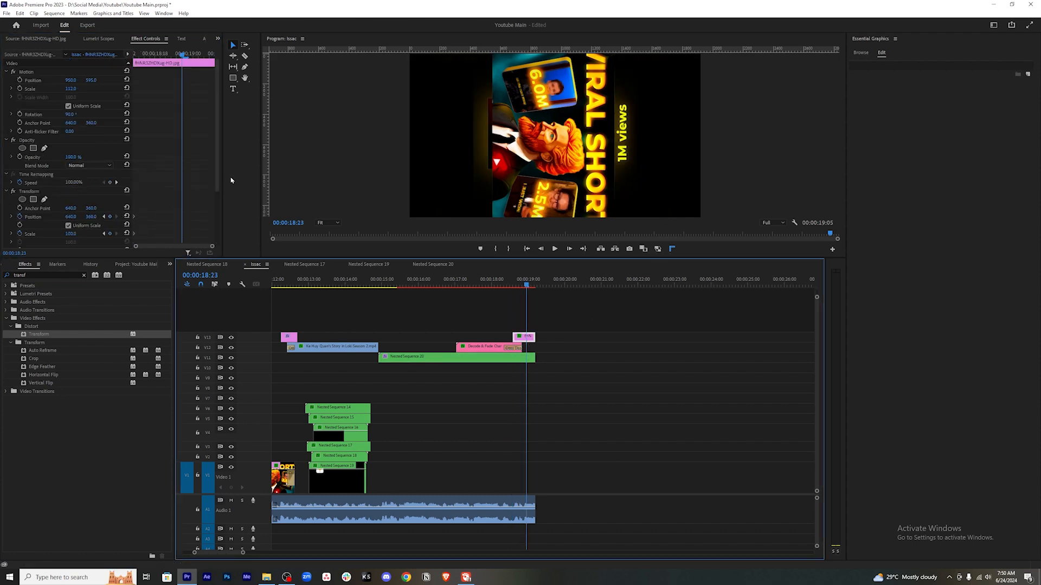
pyautogui.scroll(-3, 197, 179)
pyautogui.click(71, 212)
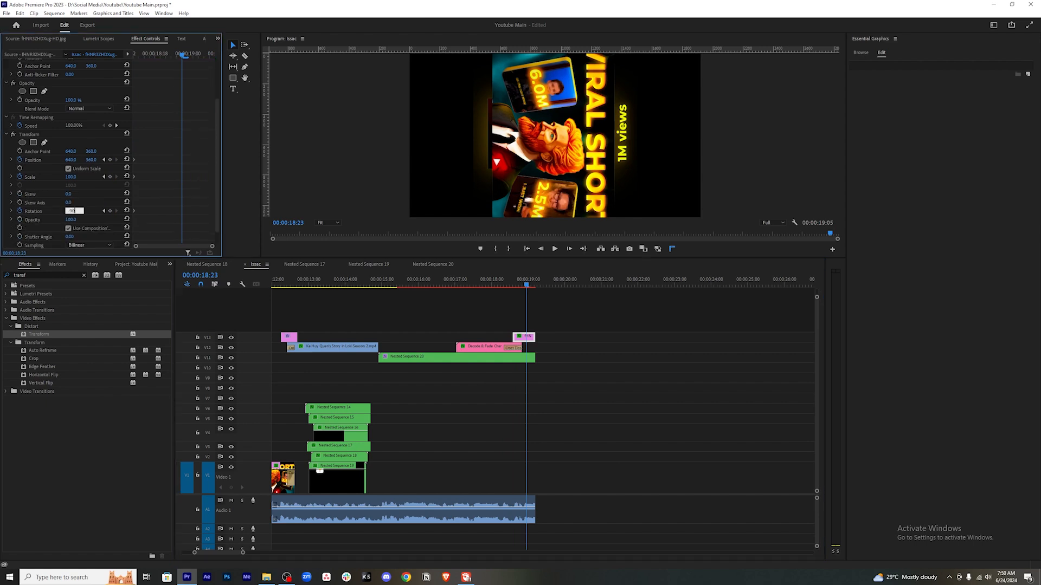
pyautogui.press('Return')
pyautogui.moveTo(71, 177); pyautogui.dragTo(111, 231)
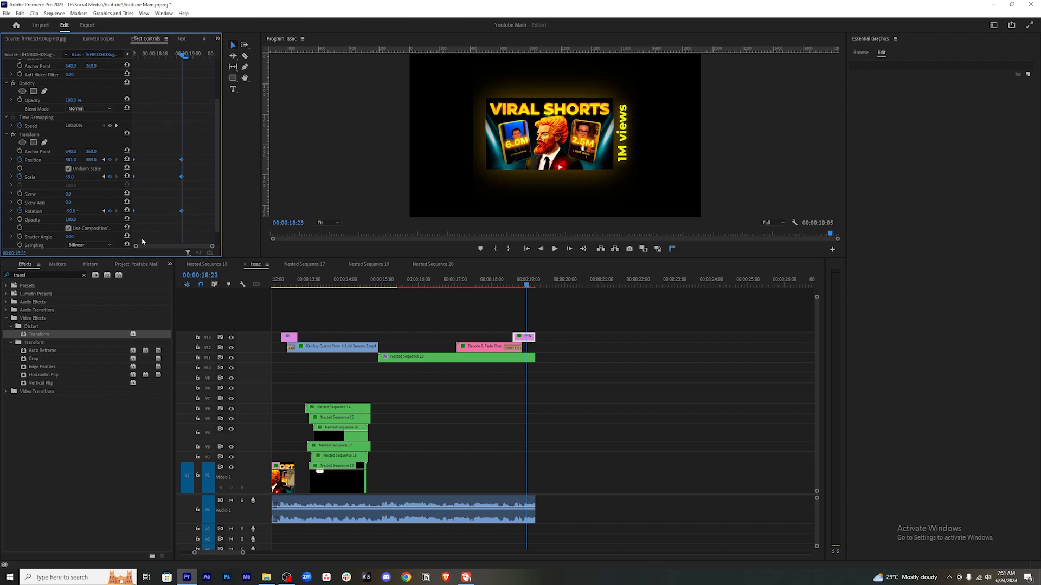
pyautogui.hotkey('ctrl', 's')
# Play and step through the thumbnail's rotation from about 00:00:18:12 to 00:00:18:22 to check its alignment with the nested clip.
pyautogui.moveTo(504, 284); pyautogui.dragTo(510, 285)
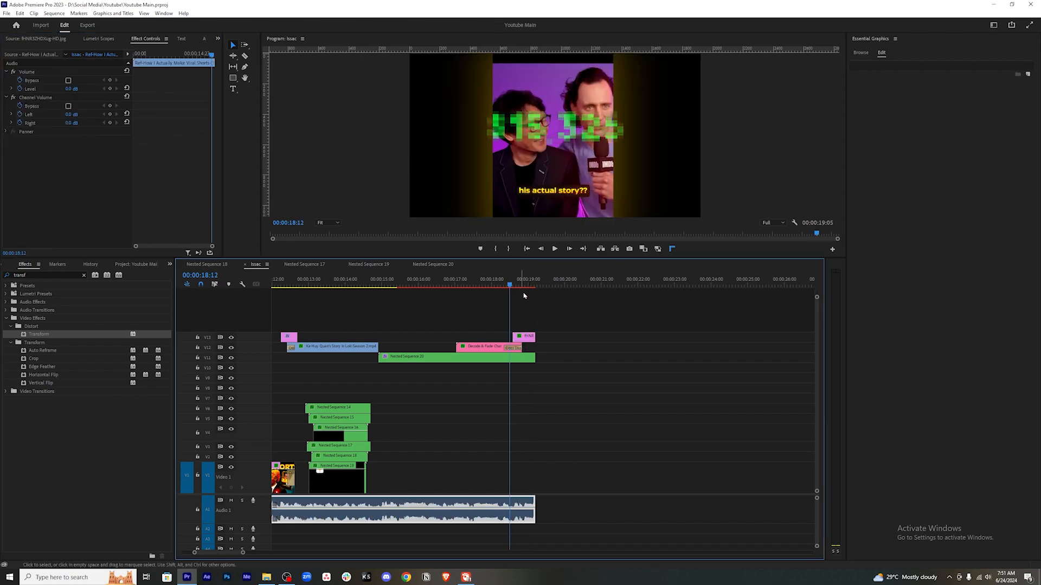
pyautogui.press('space')
pyautogui.press('Up')
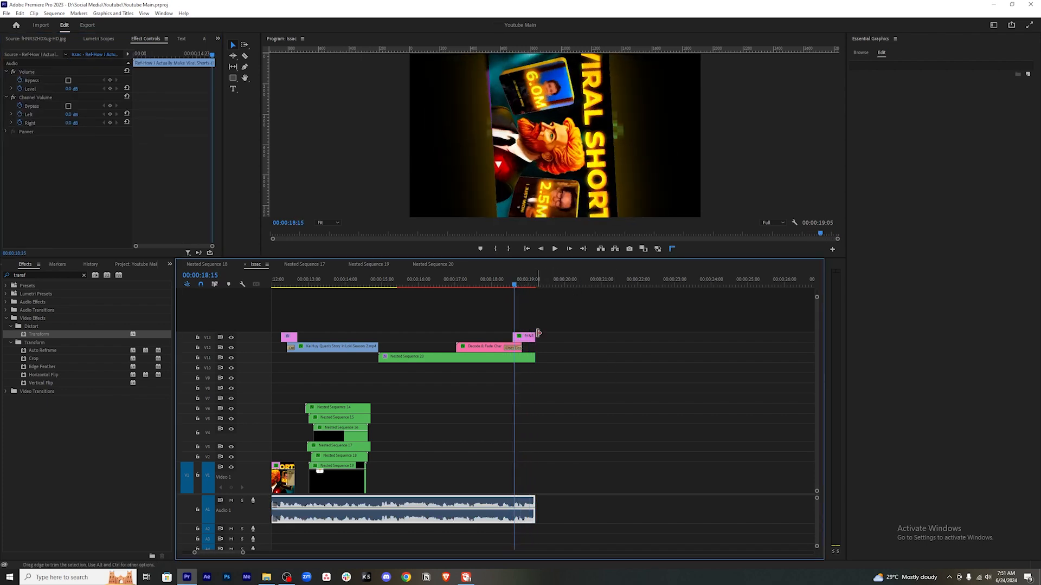
pyautogui.press('space')
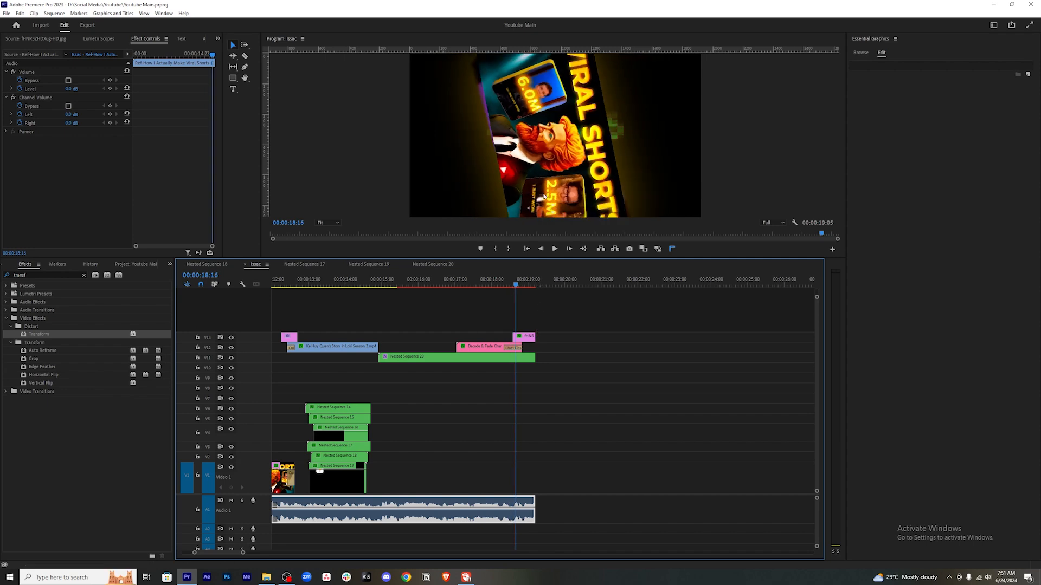
pyautogui.press('j')
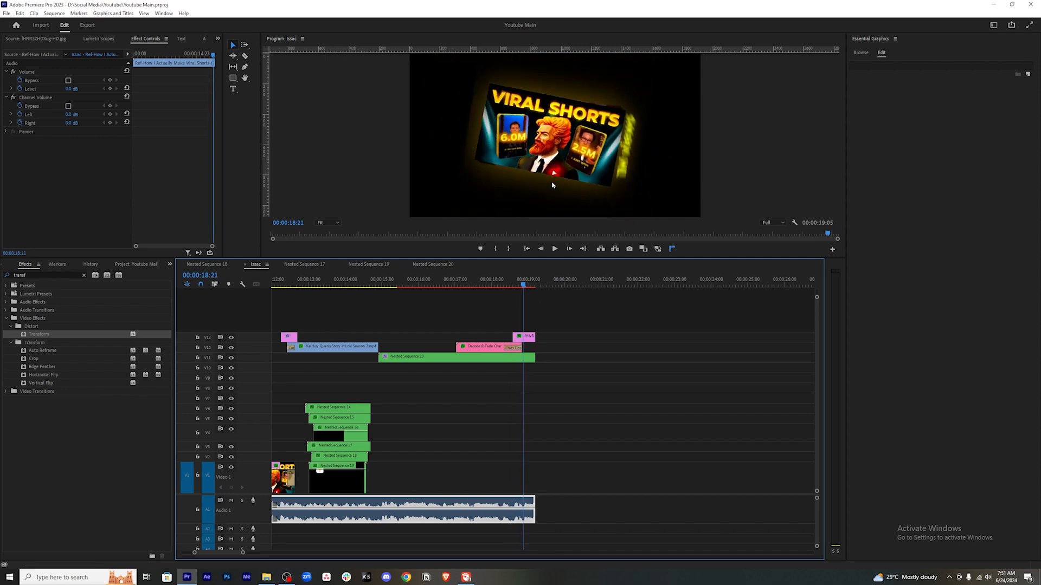
pyautogui.press('Right')
pyautogui.press('Right')
pyautogui.press('Right')
pyautogui.press('Right')
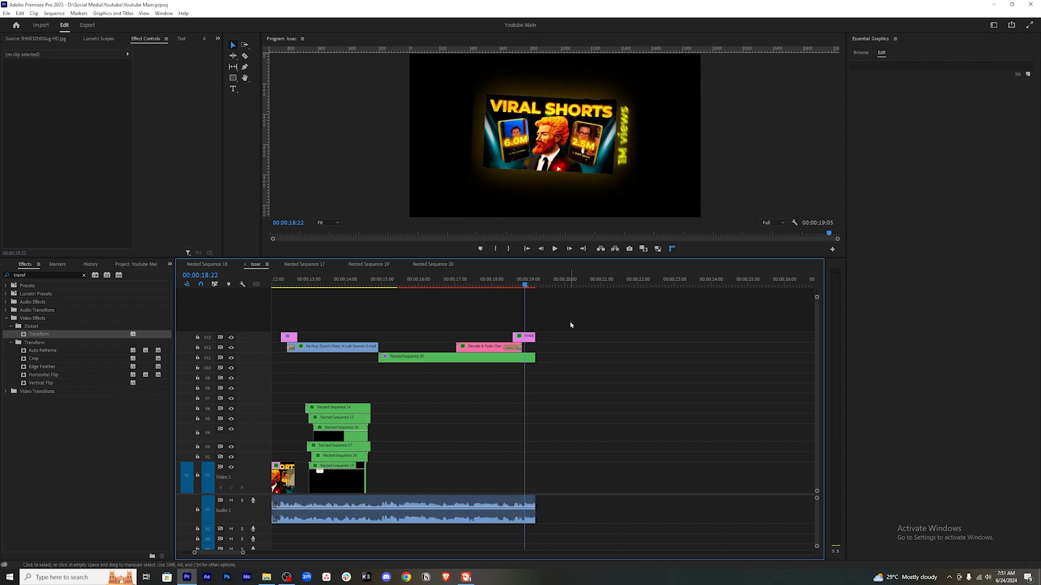
# Try trimming the nested clip to about 00:00:18:18 with a four-frame Cross Dissolve at its end, and undo the trim and transition.
pyautogui.press('=')
pyautogui.press('=')
pyautogui.moveTo(523, 281)
pyautogui.mouseDown()
pyautogui.moveTo(486, 280)
pyautogui.moveTo(525, 280)
pyautogui.mouseUp()
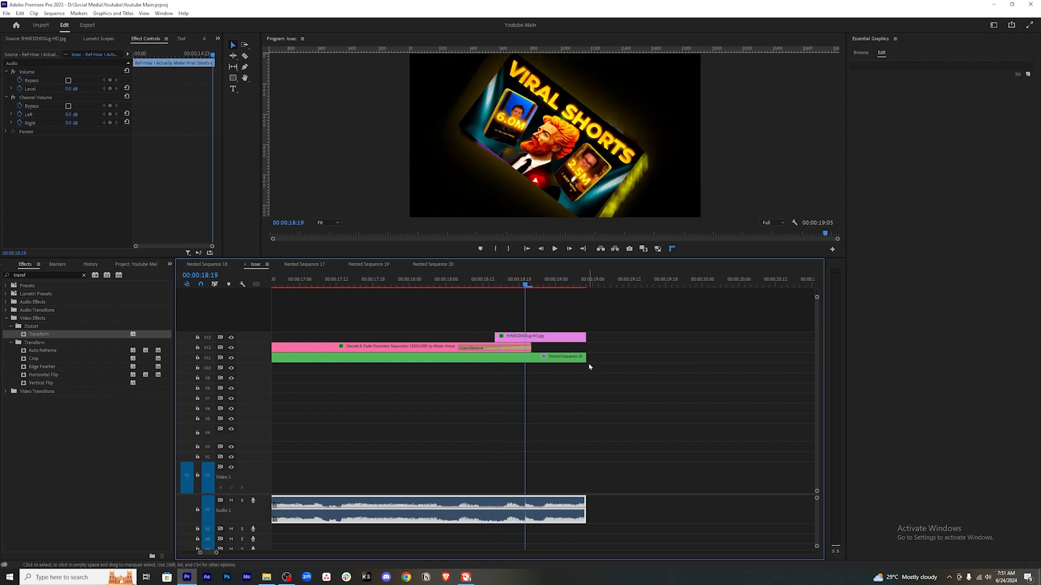
pyautogui.moveTo(587, 359); pyautogui.dragTo(519, 351)
pyautogui.moveTo(519, 282); pyautogui.dragTo(516, 280)
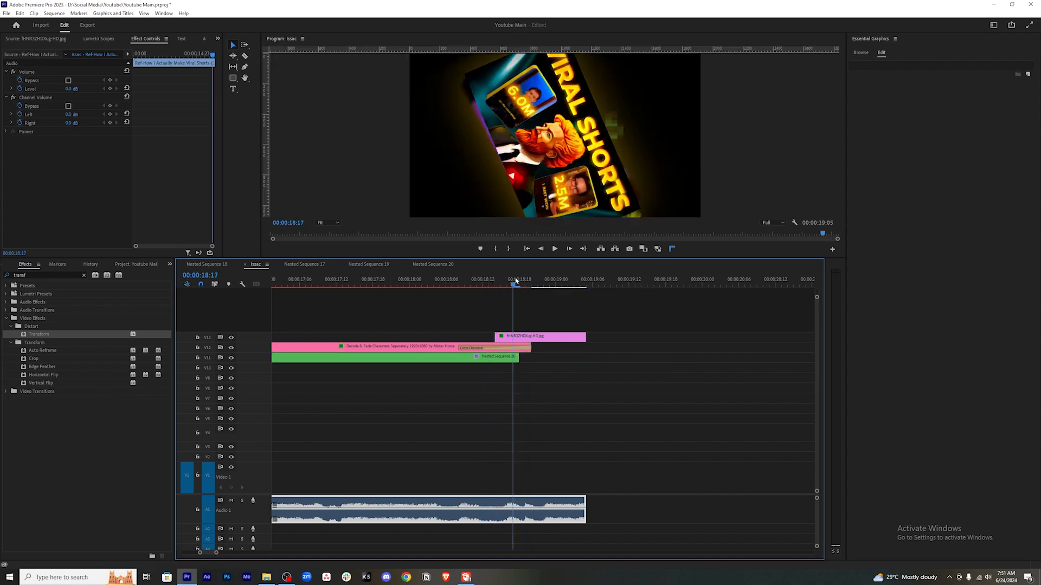
pyautogui.rightClick(523, 360)
pyautogui.click(564, 413)
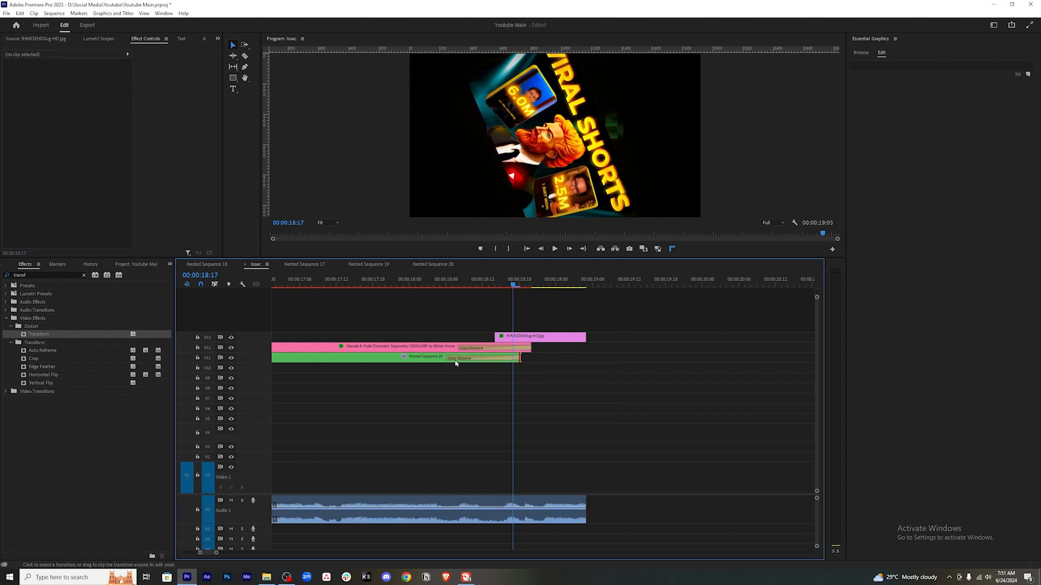
pyautogui.moveTo(455, 363); pyautogui.dragTo(498, 358)
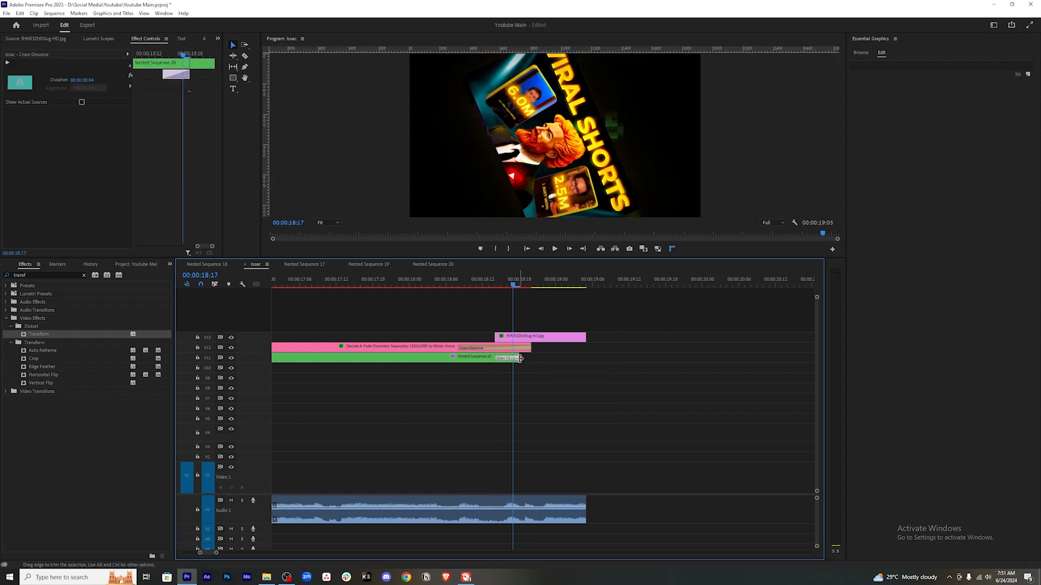
pyautogui.click(519, 284)
pyautogui.moveTo(519, 284); pyautogui.dragTo(512, 284)
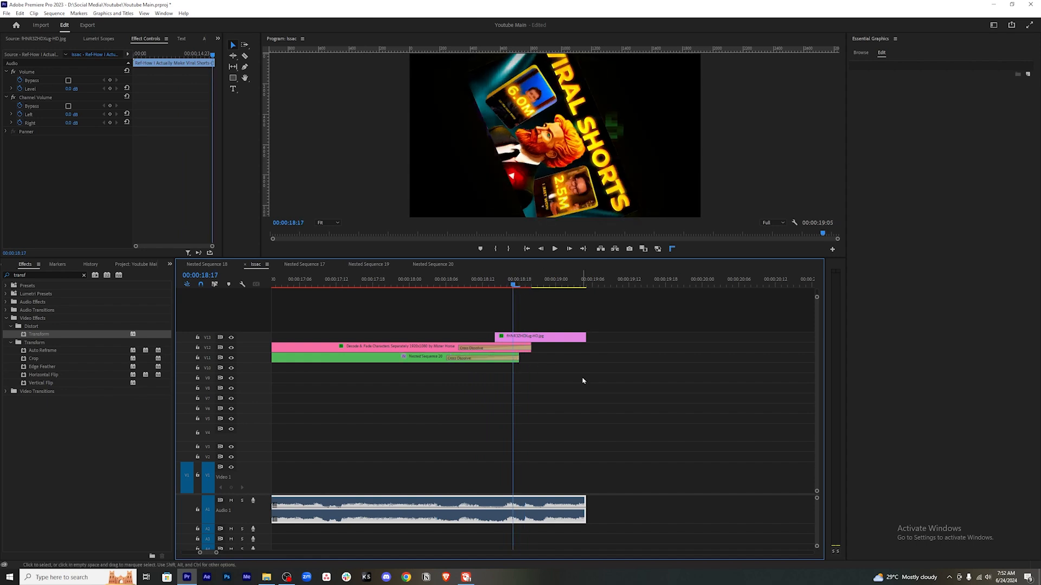
pyautogui.hotkey('ctrl', 'z')
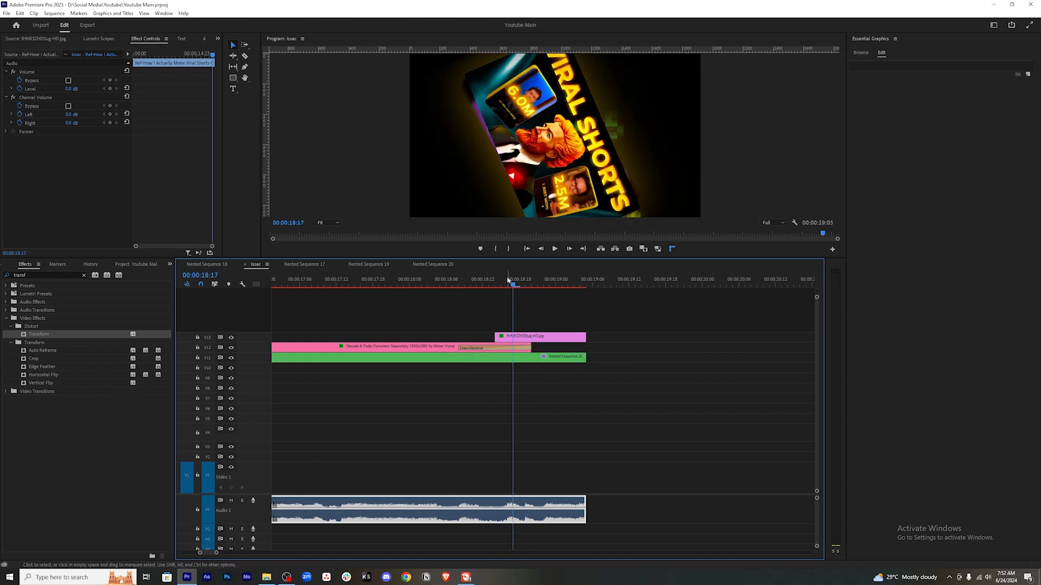
# Trim the start of the thumbnail clip to about 00:00:18:16 and give it a Cross Dissolve ending at 00:00:18:20.
pyautogui.moveTo(508, 281)
pyautogui.mouseDown()
pyautogui.moveTo(488, 282)
pyautogui.moveTo(515, 283)
pyautogui.mouseUp()
pyautogui.moveTo(499, 339); pyautogui.dragTo(505, 339)
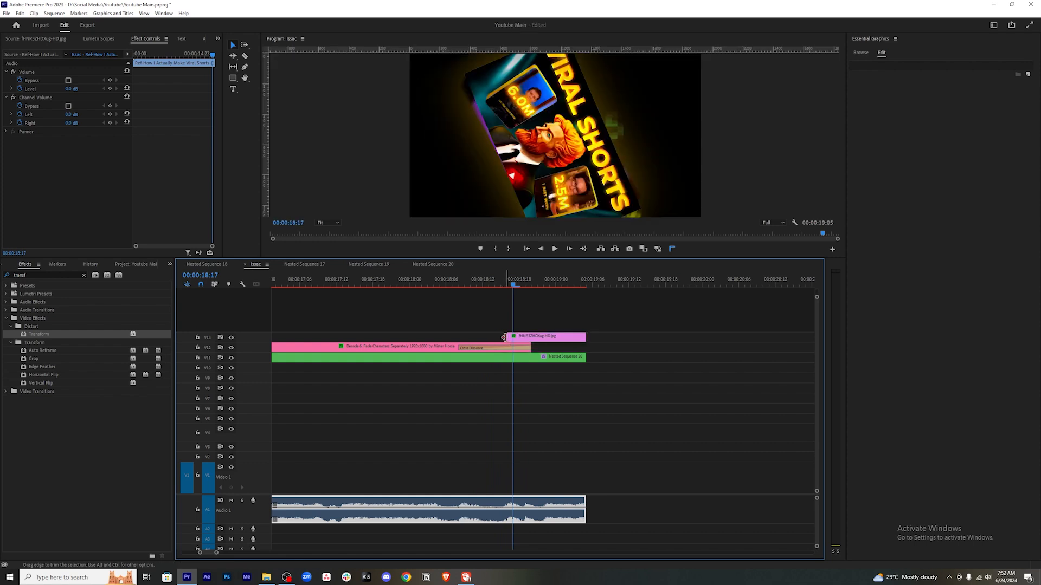
pyautogui.rightClick(505, 338)
pyautogui.click(546, 391)
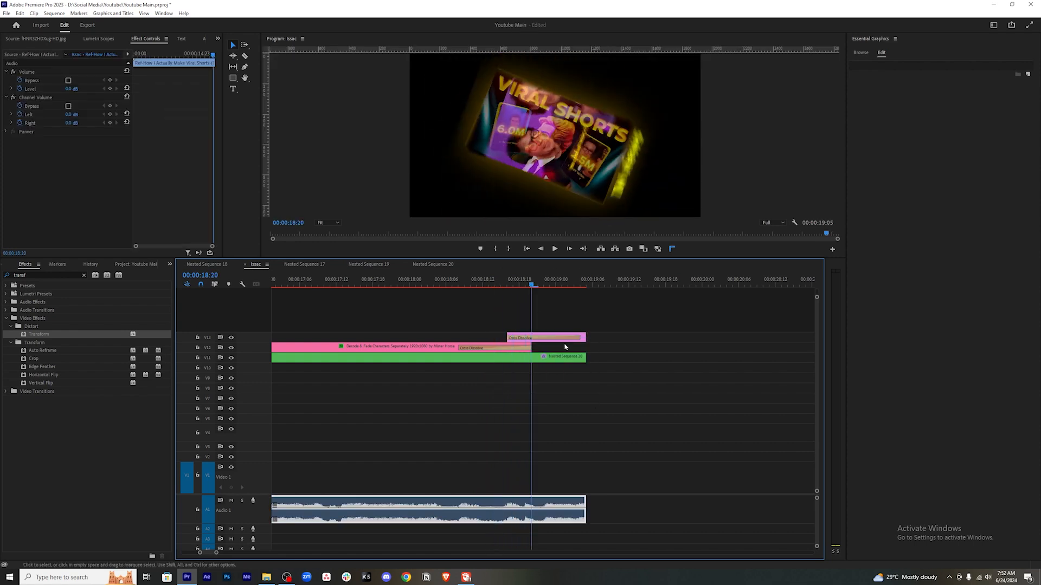
pyautogui.moveTo(531, 282)
pyautogui.mouseDown()
pyautogui.moveTo(492, 281)
pyautogui.moveTo(550, 287)
pyautogui.moveTo(531, 286)
pyautogui.mouseUp()
# Trim the end of the nested clip to 00:00:18:20 and add a four-frame Cross Dissolve at its end.
pyautogui.moveTo(586, 357); pyautogui.dragTo(532, 358)
pyautogui.rightClick(535, 357)
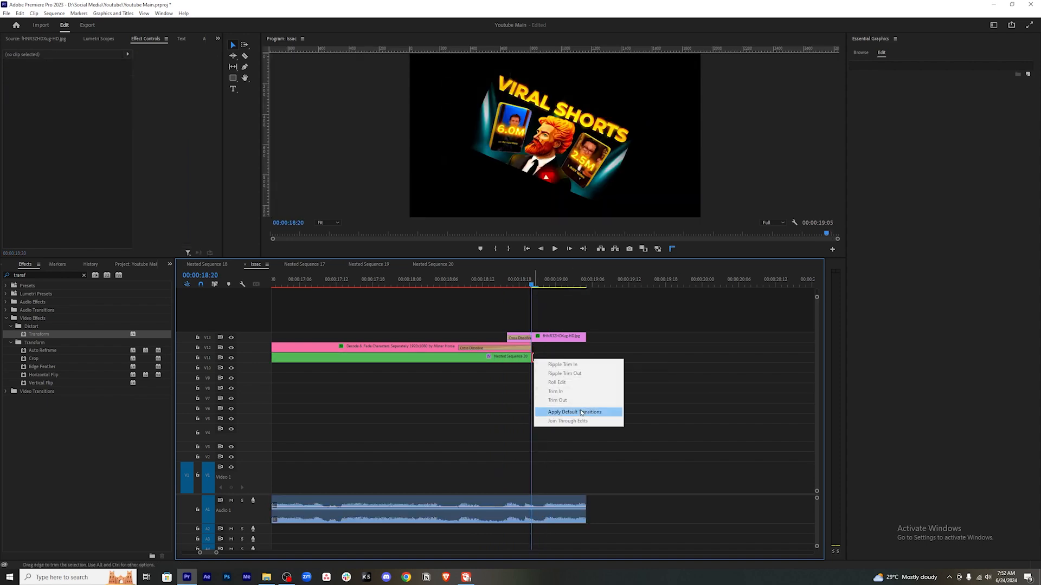
pyautogui.click(569, 412)
pyautogui.moveTo(461, 360); pyautogui.dragTo(508, 359)
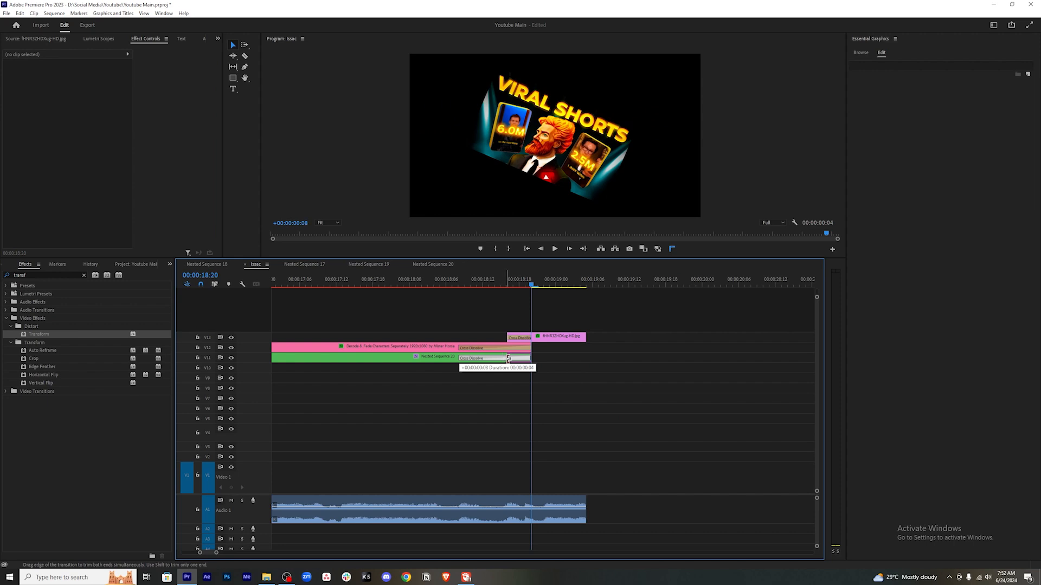
# Play the sequence from shortly before the dissolves to check how the rotating clip blends into the thumbnail.
pyautogui.moveTo(514, 285); pyautogui.dragTo(454, 285)
pyautogui.press('space')
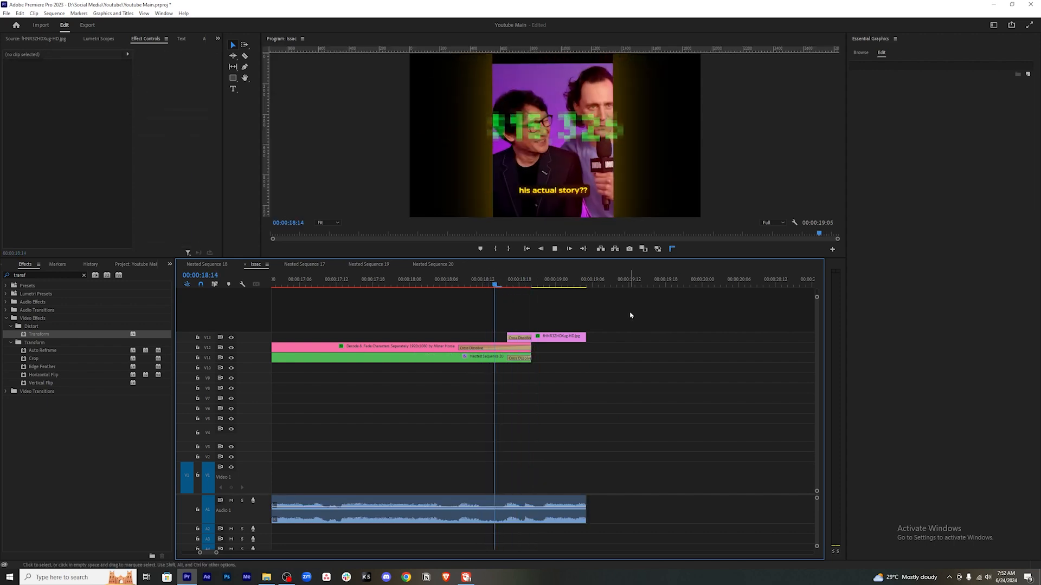
pyautogui.press('space')
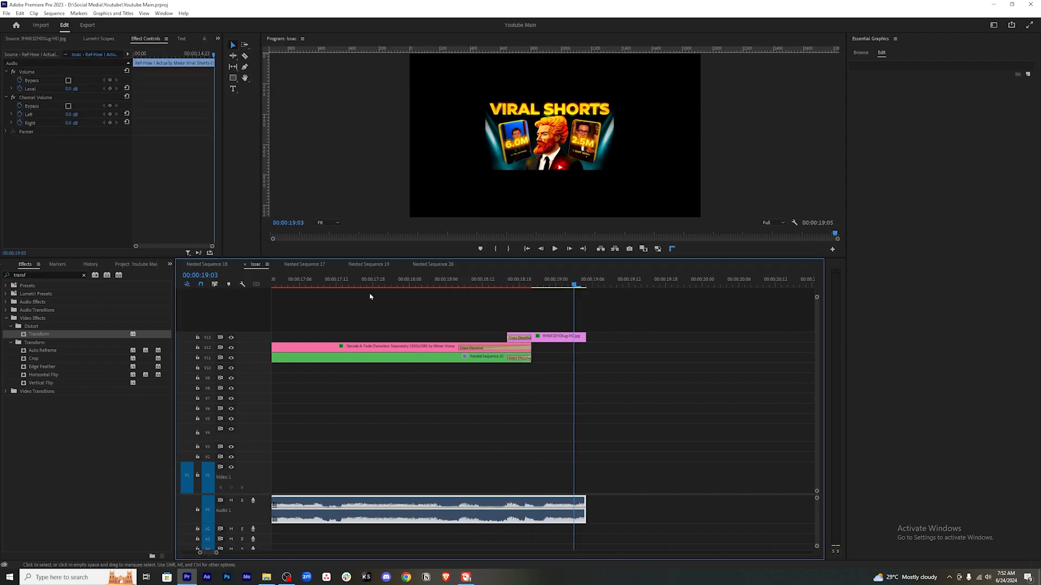
# Play the reference video up to its final glowing thumbnail at 00:00:18:58 and replay the sequence's ending for comparison.
pyautogui.press('-')
pyautogui.click(135, 265)
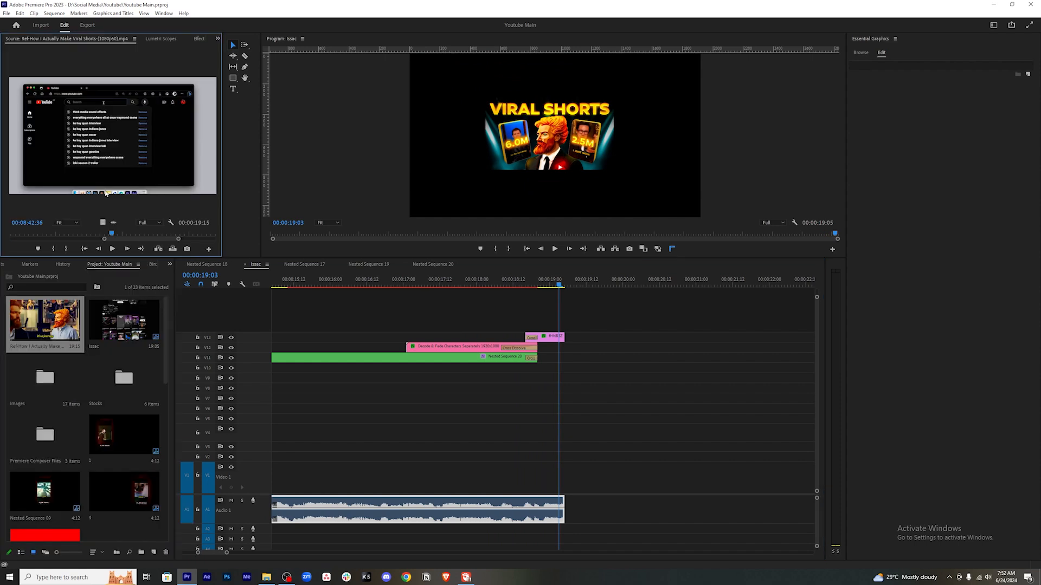
pyautogui.moveTo(69, 240); pyautogui.dragTo(2, 236)
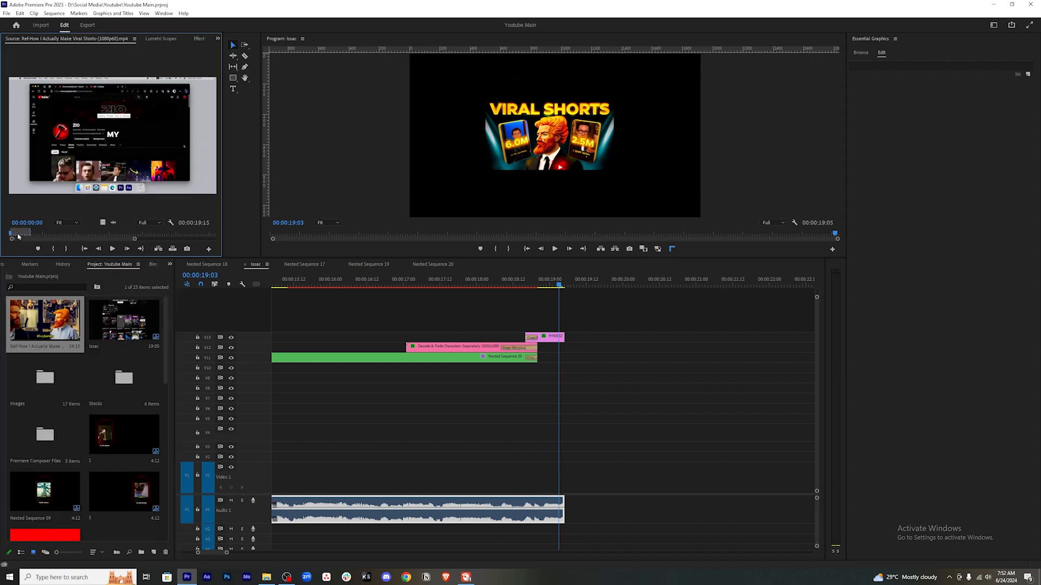
pyautogui.press('space')
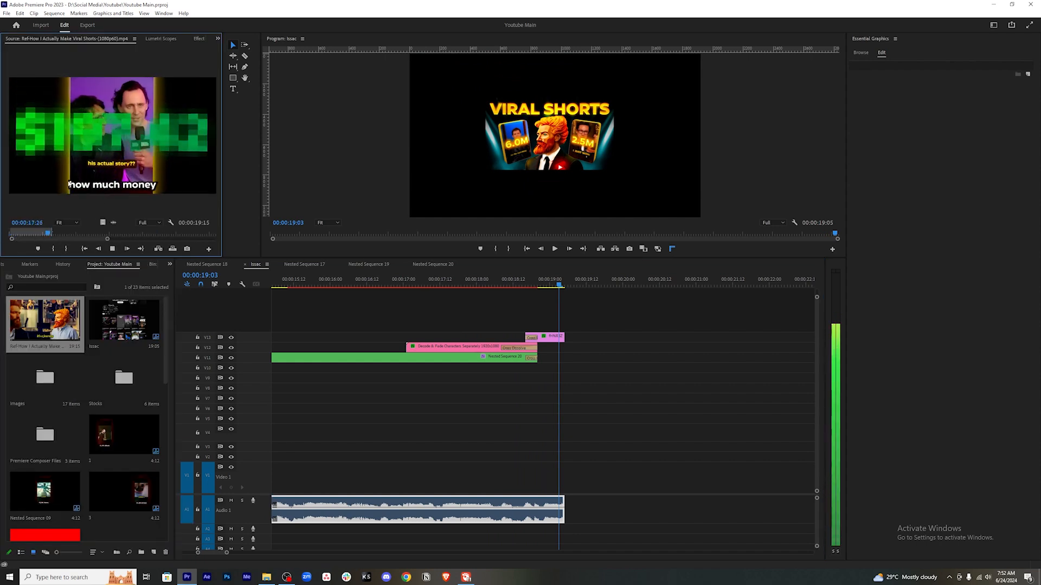
pyautogui.press('space')
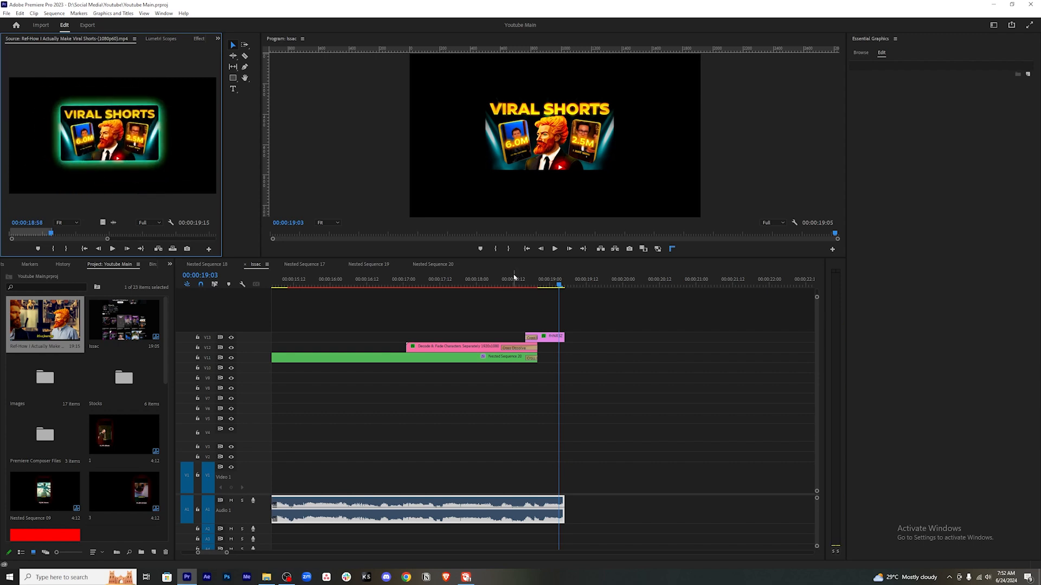
pyautogui.click(514, 279)
pyautogui.press('space')
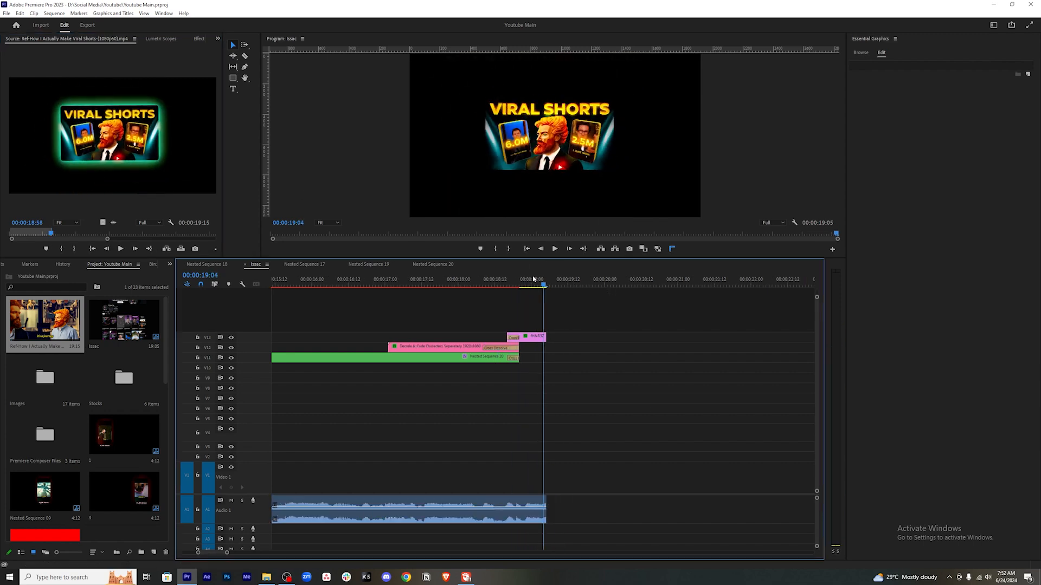
# Copy the teal glow effect from the earlier thumbnail clip at 00:00:12:06, paste it onto the final thumbnail clip, and save the project.
pyautogui.press('-')
pyautogui.press('-')
pyautogui.moveTo(452, 281); pyautogui.dragTo(417, 283)
pyautogui.click(199, 39)
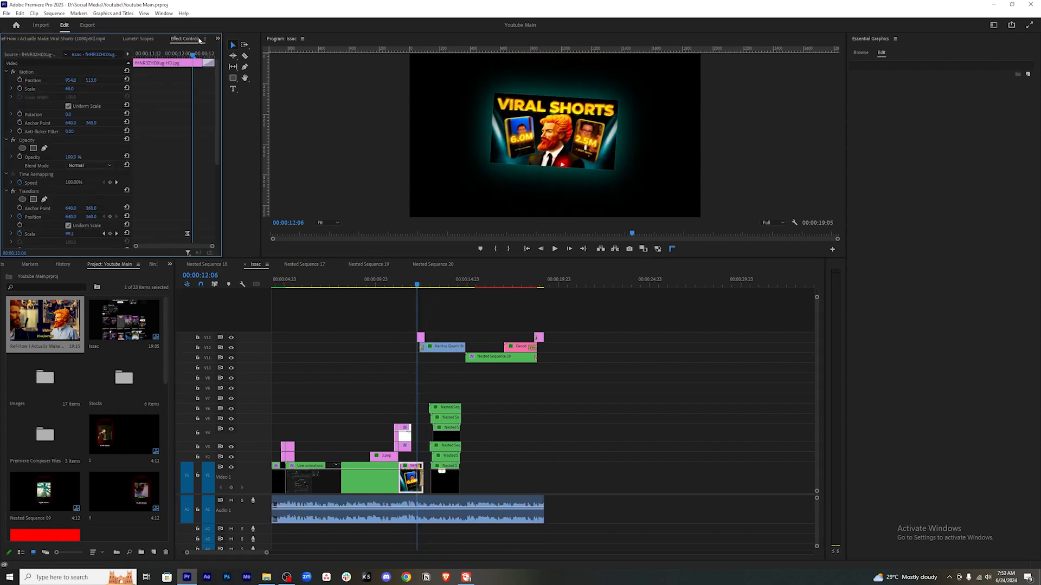
pyautogui.scroll(-6, 68, 189)
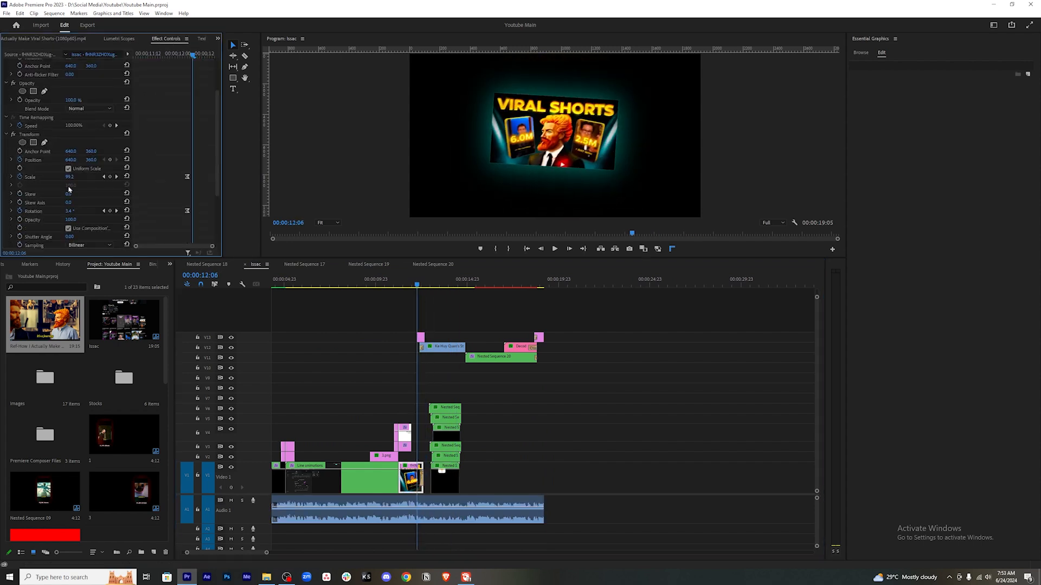
pyautogui.click(538, 285)
pyautogui.moveTo(551, 313); pyautogui.dragTo(542, 338)
pyautogui.hotkey('ctrl', 'v')
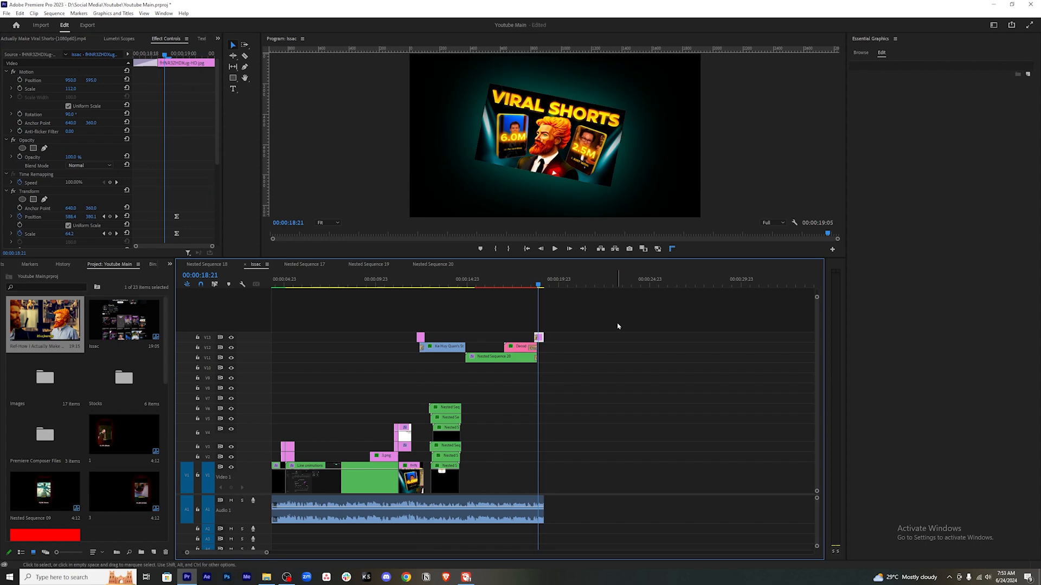
pyautogui.click(618, 326)
pyautogui.press('-')
pyautogui.press('=')
pyautogui.press('-')
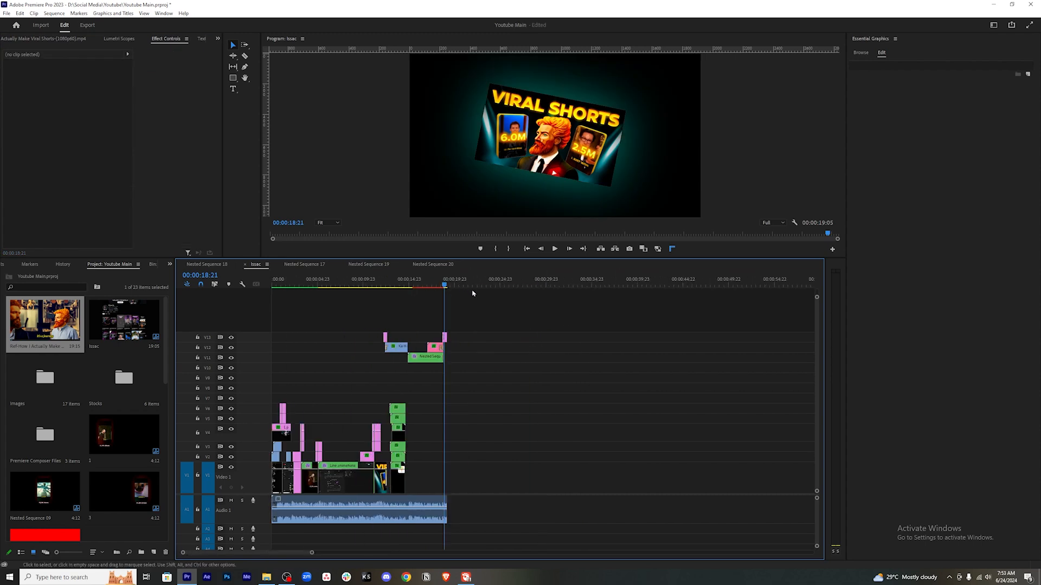
pyautogui.hotkey('ctrl', 's')
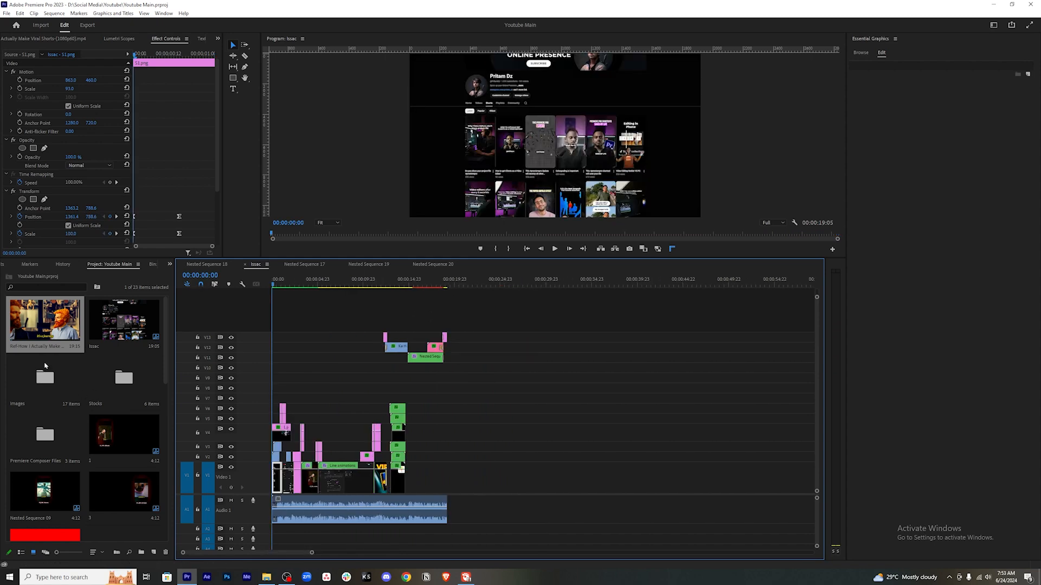
# Review the reference video backwards from about 00:00:09:08 to 00:00:05:00, examining the shot of the Short's view analytics.
pyautogui.doubleClick(44, 324)
pyautogui.click(32, 236)
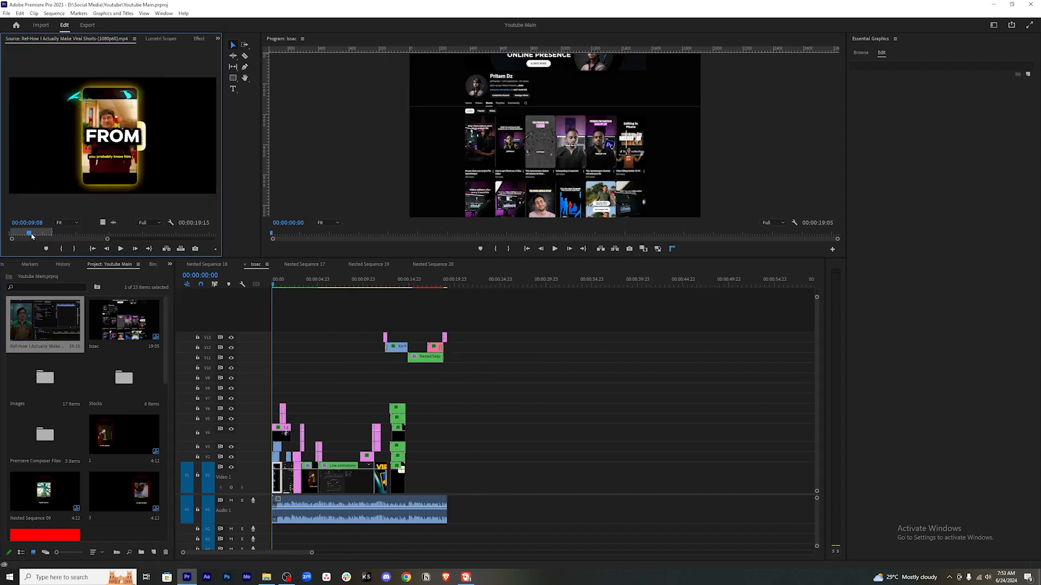
pyautogui.moveTo(32, 235); pyautogui.dragTo(26, 235)
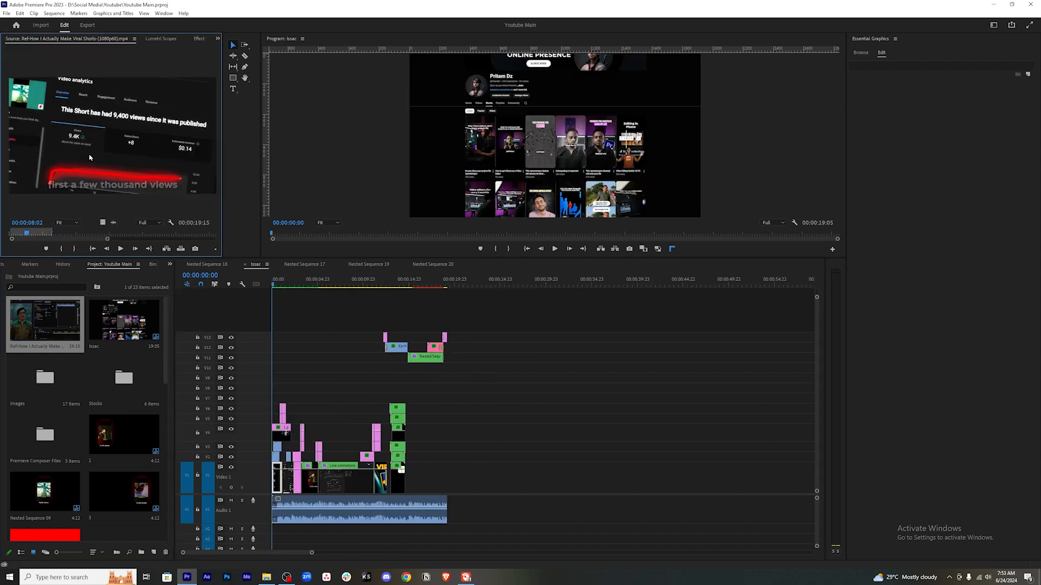
pyautogui.press('Left')
pyautogui.press('Left')
pyautogui.press('Left')
pyautogui.press('Left')
pyautogui.press('Left')
pyautogui.press('Left')
pyautogui.press('Left')
pyautogui.press('Left')
pyautogui.press('Left')
pyautogui.press('Left')
pyautogui.press('Left')
pyautogui.press('Left')
pyautogui.press('Left')
pyautogui.press('Left')
pyautogui.press('Left')
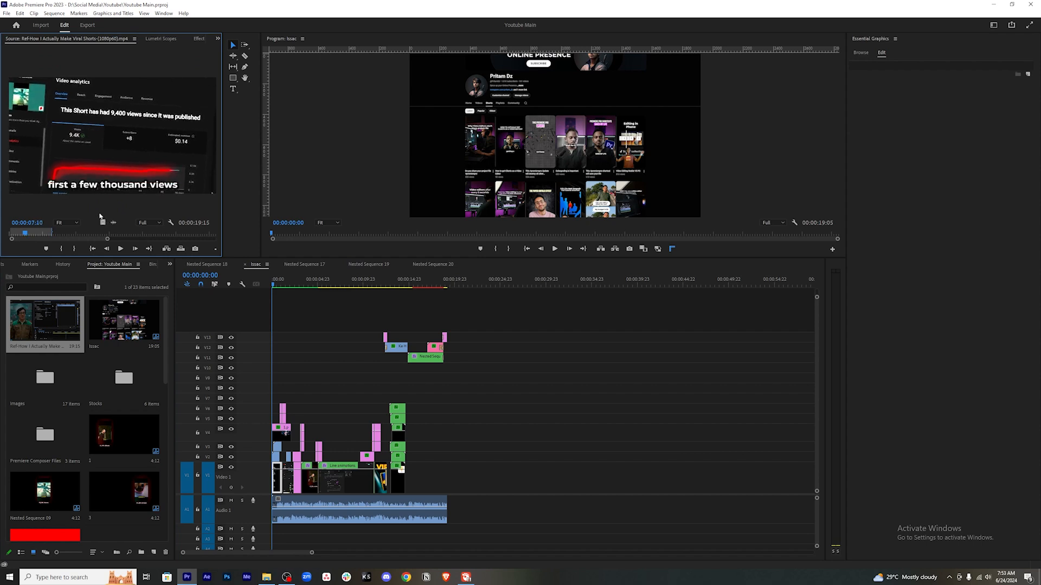
pyautogui.scroll(6, 99, 216)
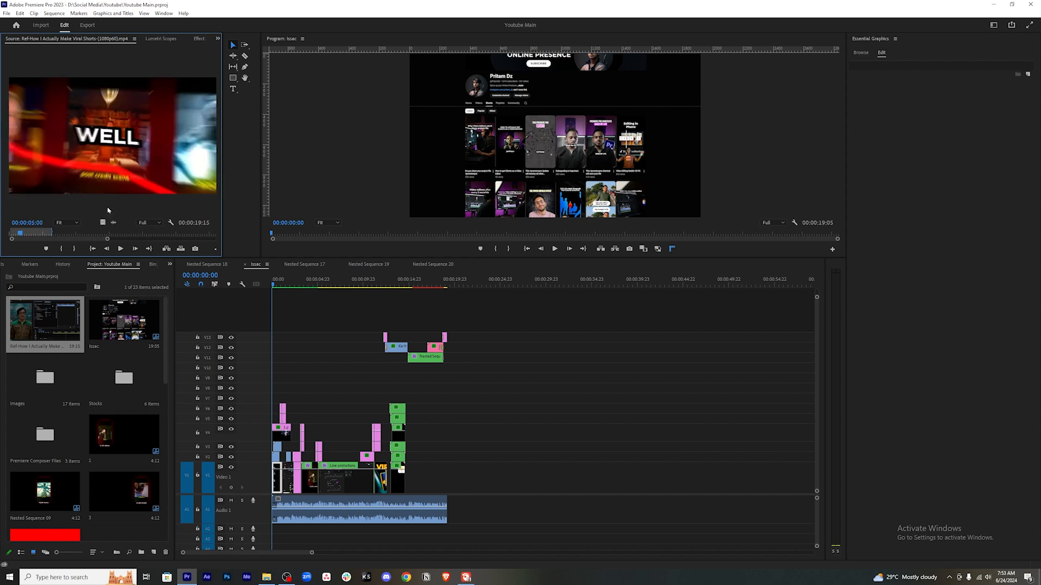